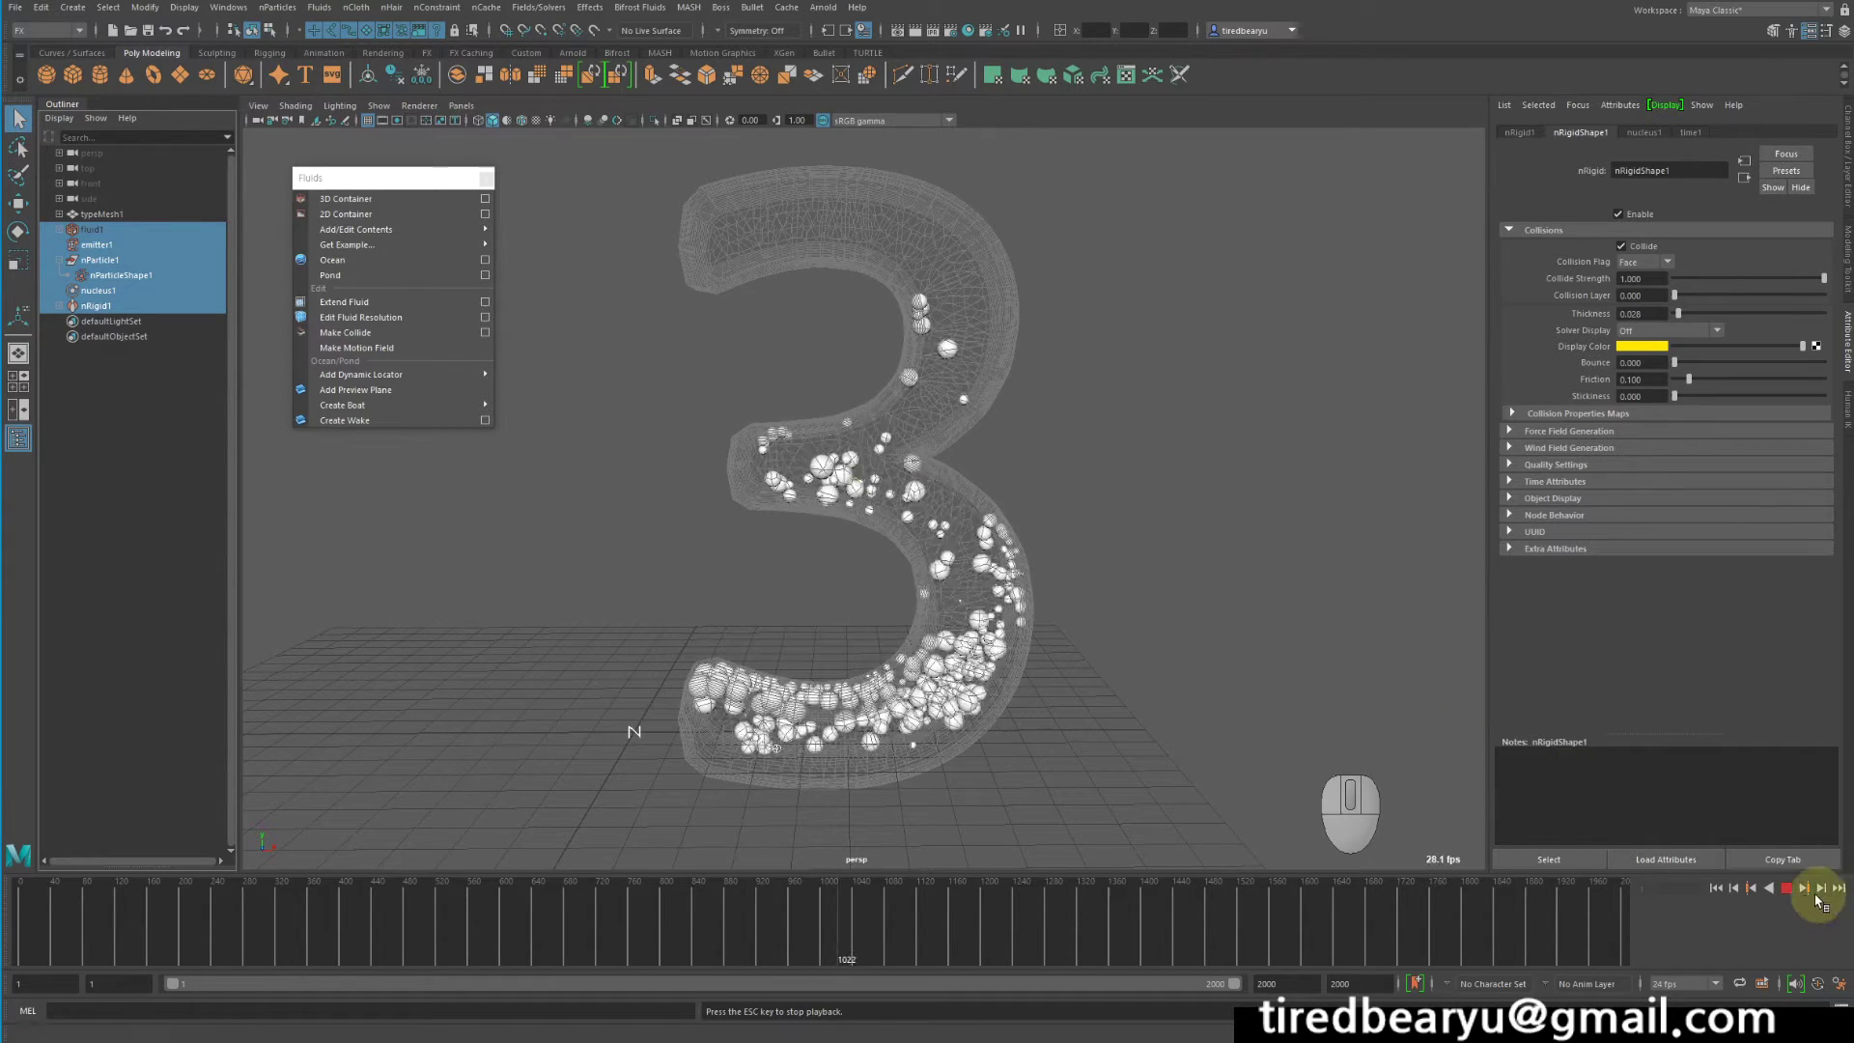
Stop the simulation playback and start a new scene without saving the current one
click(1786, 888)
alt+click(1183, 610)
key(ctrl+n)
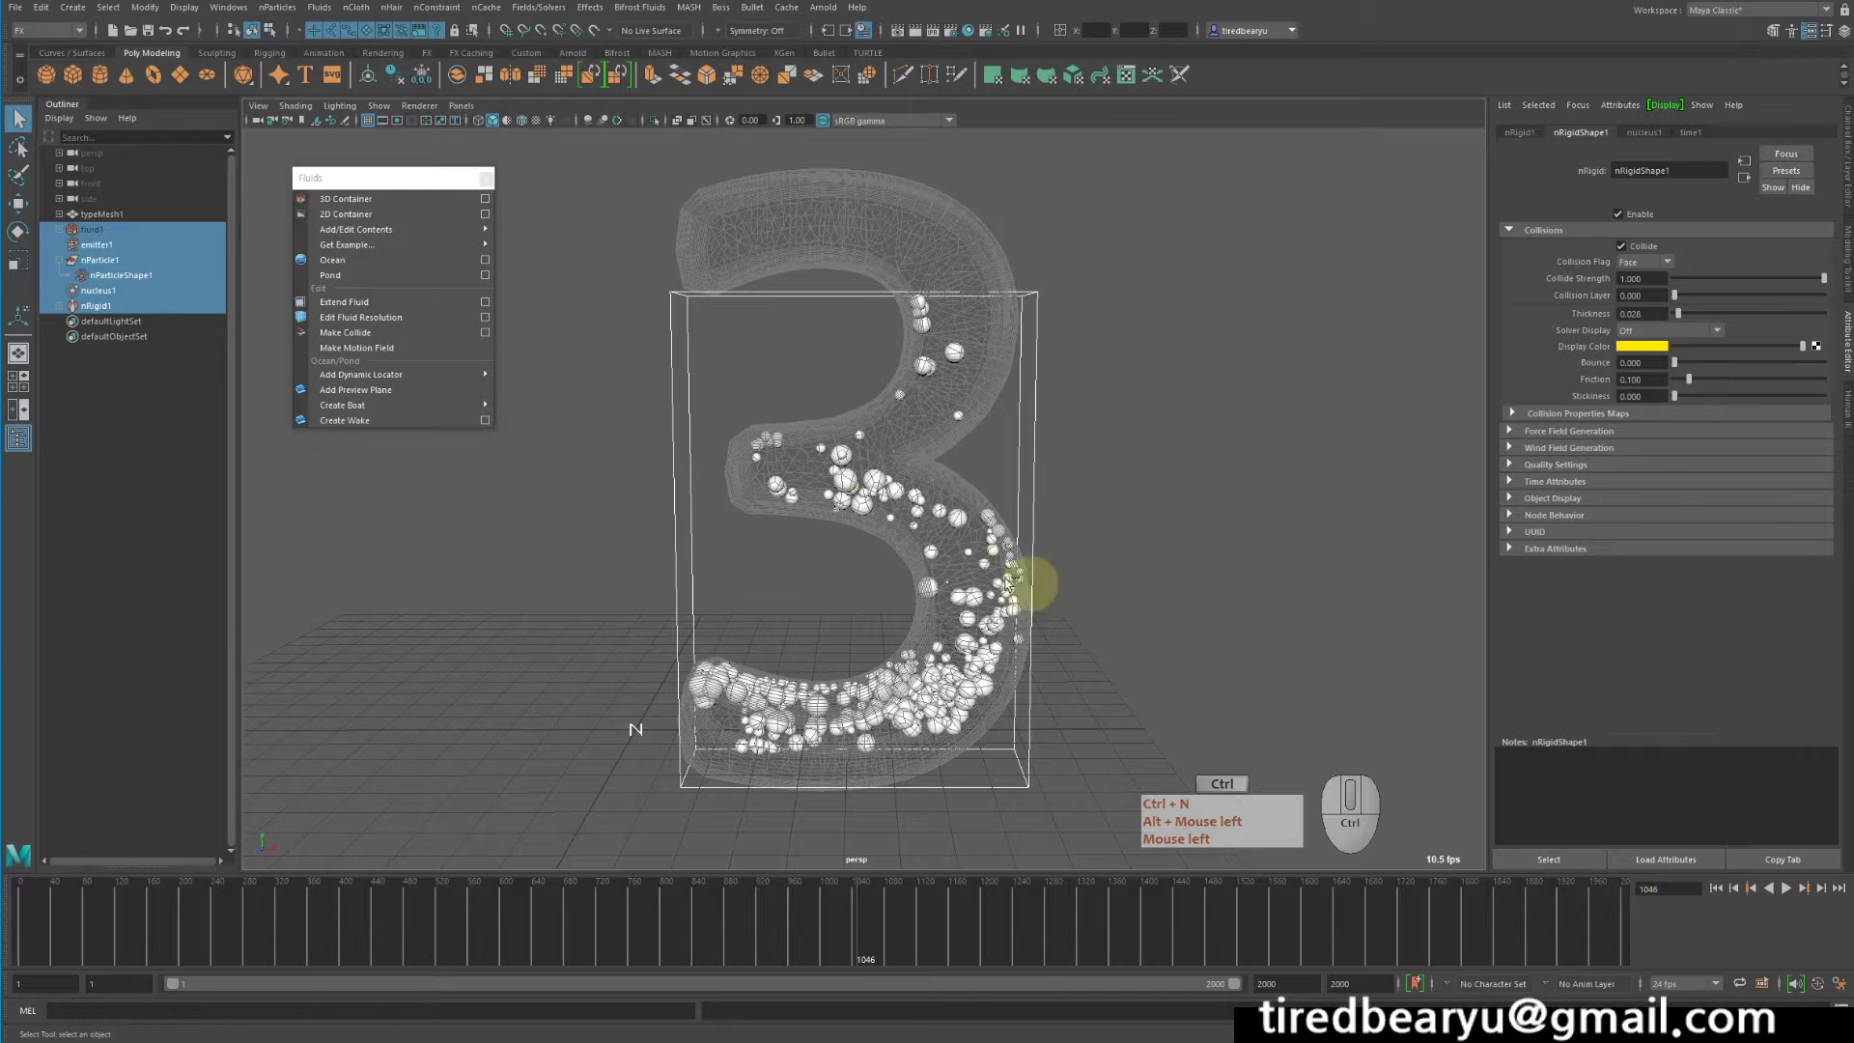
key(n)
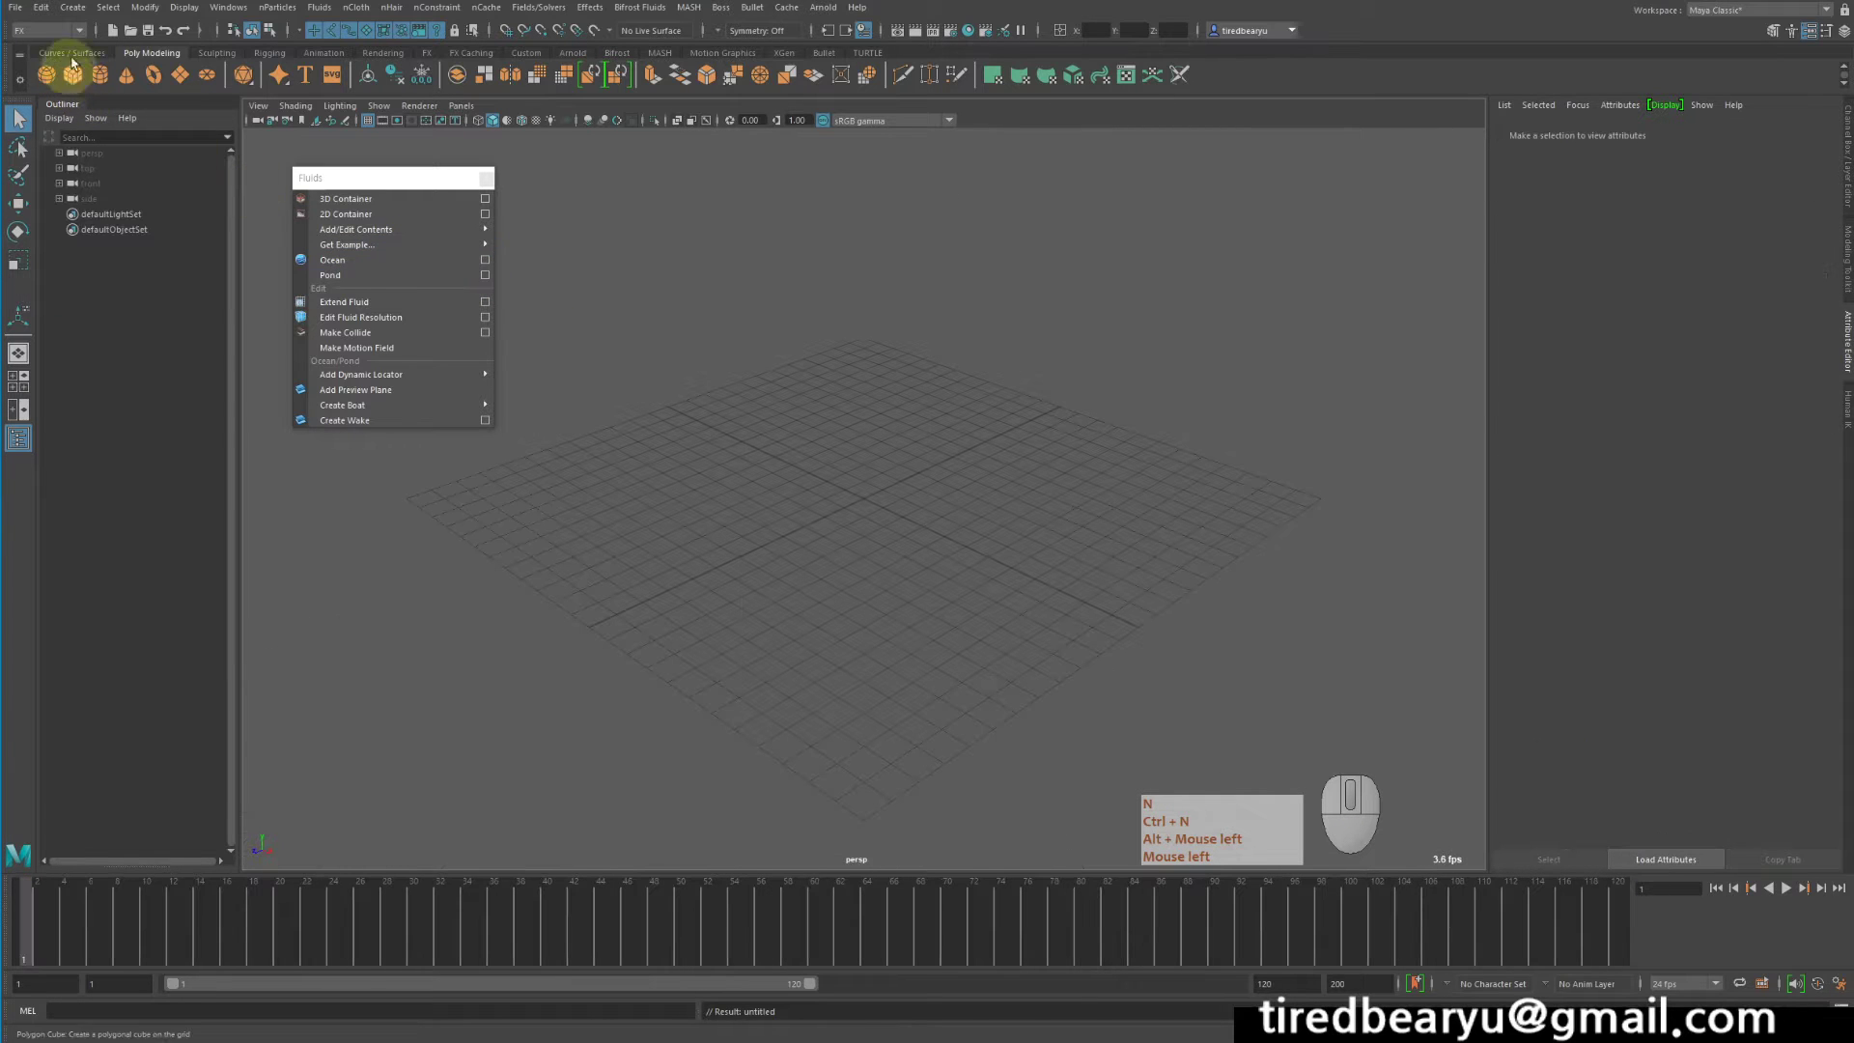
Create a 3D type object in the empty scene
click(42, 12)
mouse_move(72, 7)
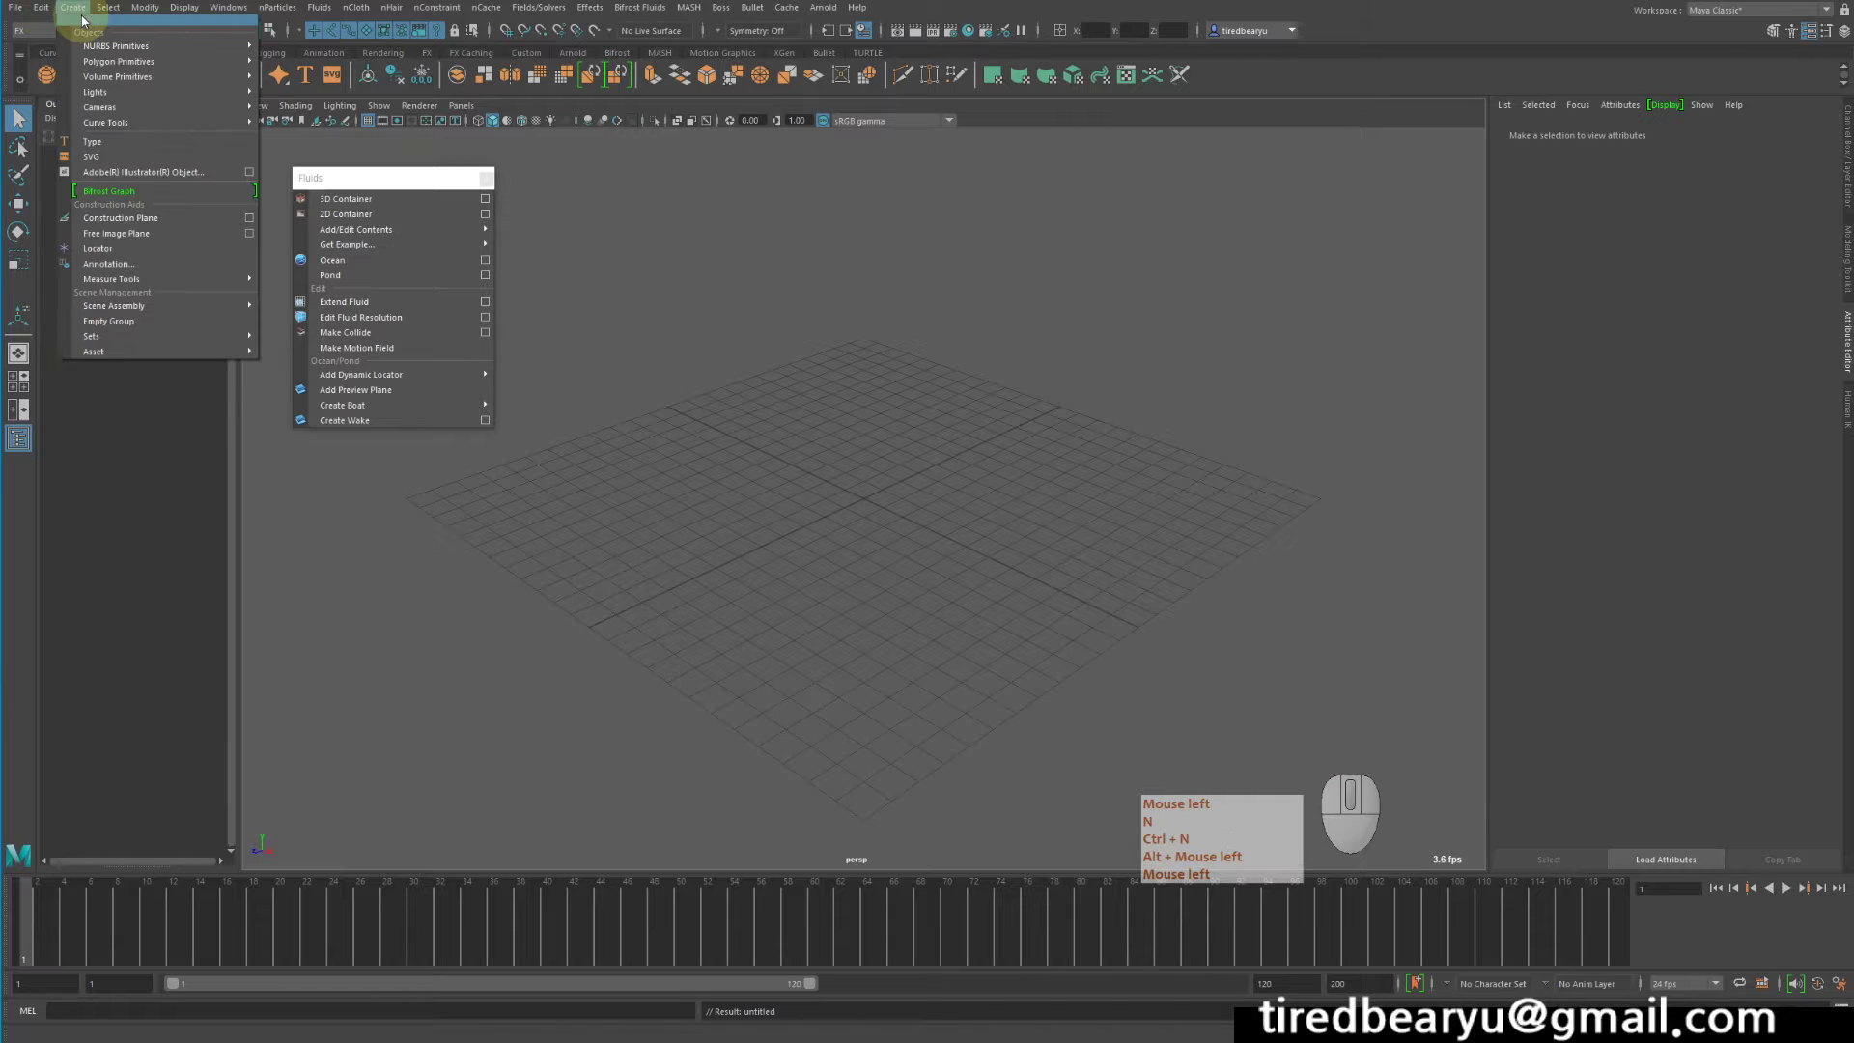
click(145, 142)
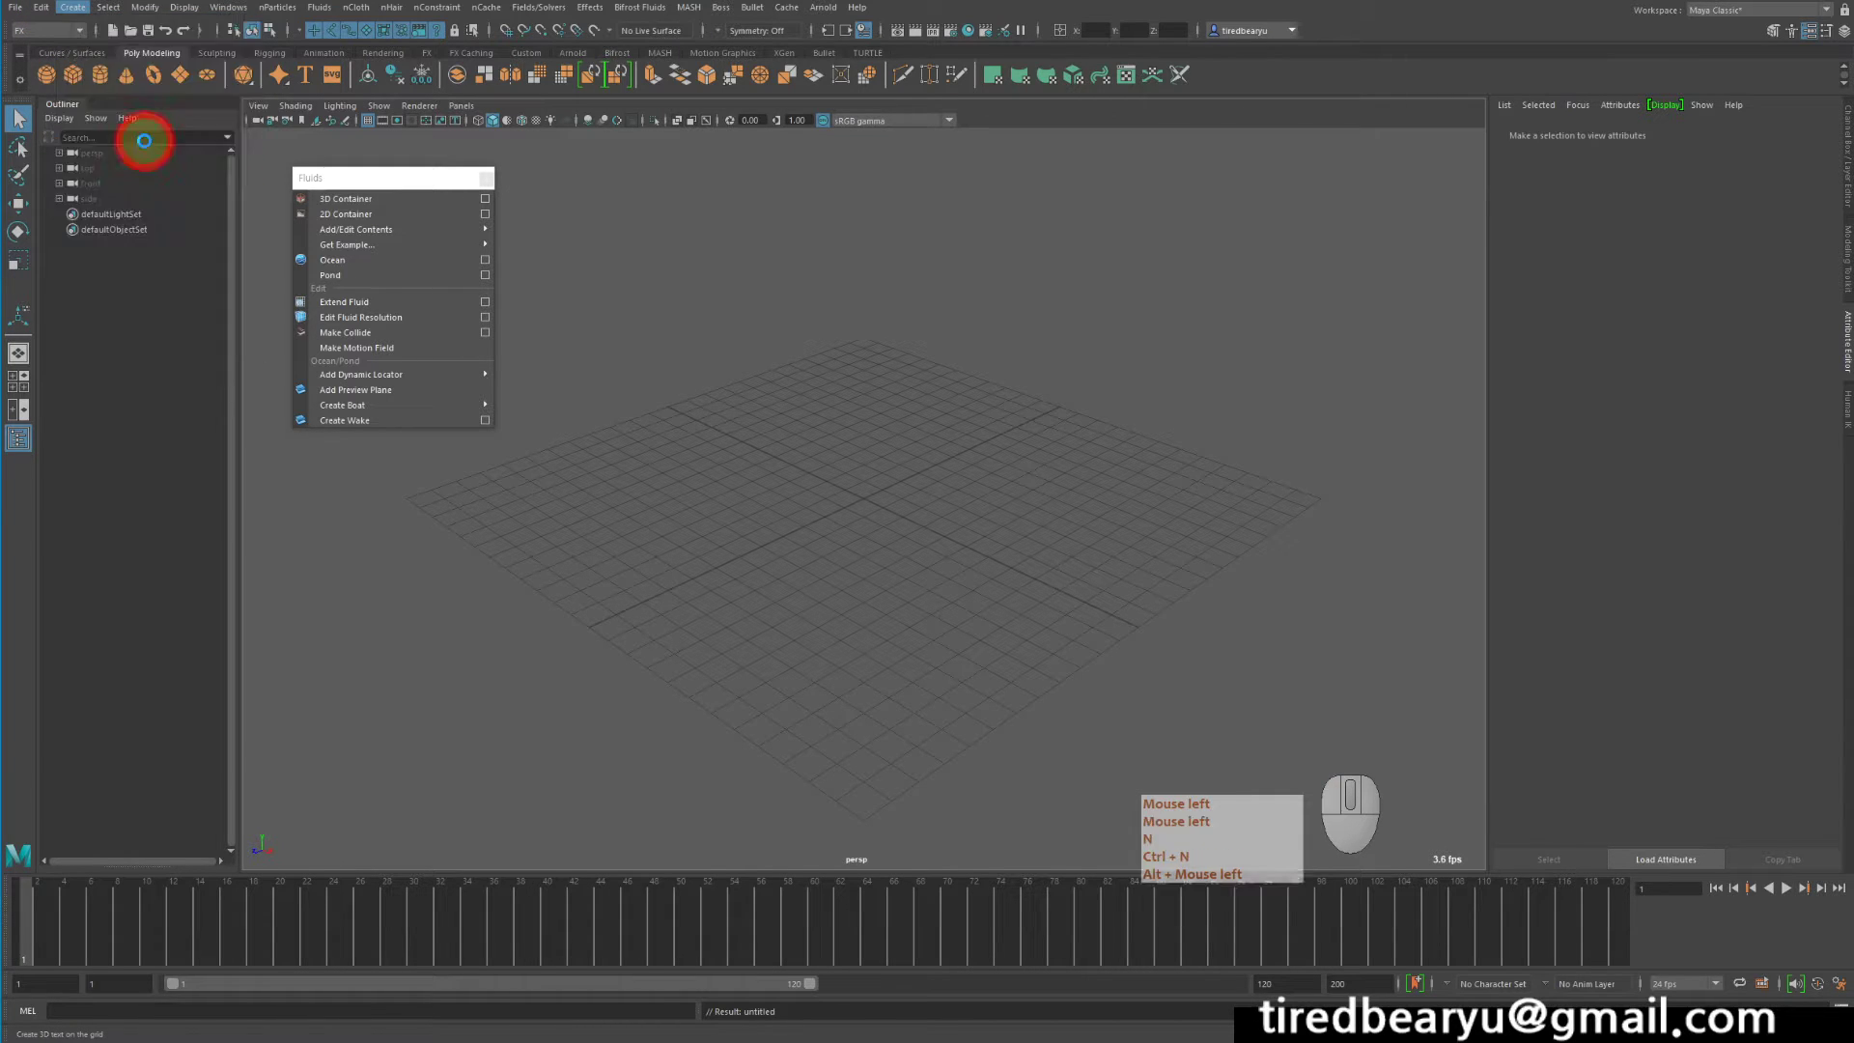
alt+drag(1097, 402, 1193, 374)
alt+middle_drag(1193, 374, 993, 447)
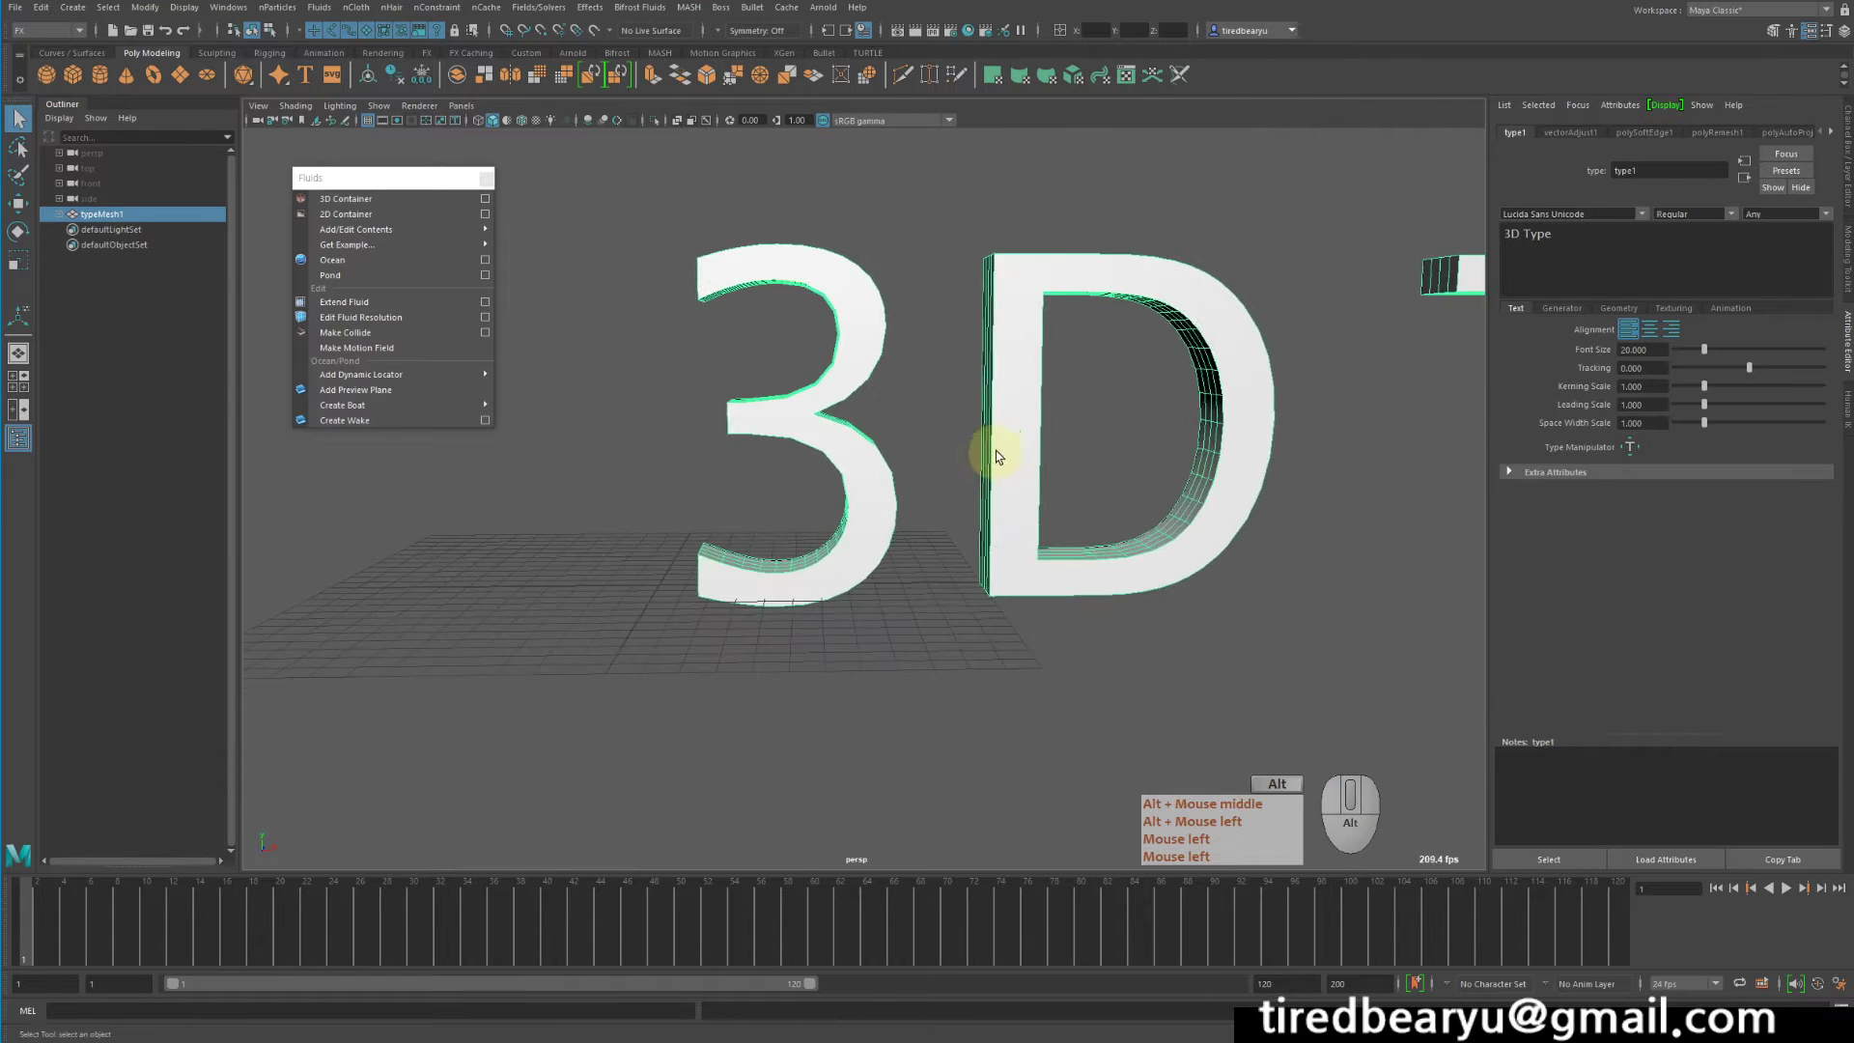
Replace the default text of the 3D type object with the number 5
alt+drag(994, 447, 997, 443)
alt+middle_drag(997, 443, 889, 467)
alt+right_drag(889, 467, 1416, 313)
drag(1613, 232, 1369, 236)
text(5)
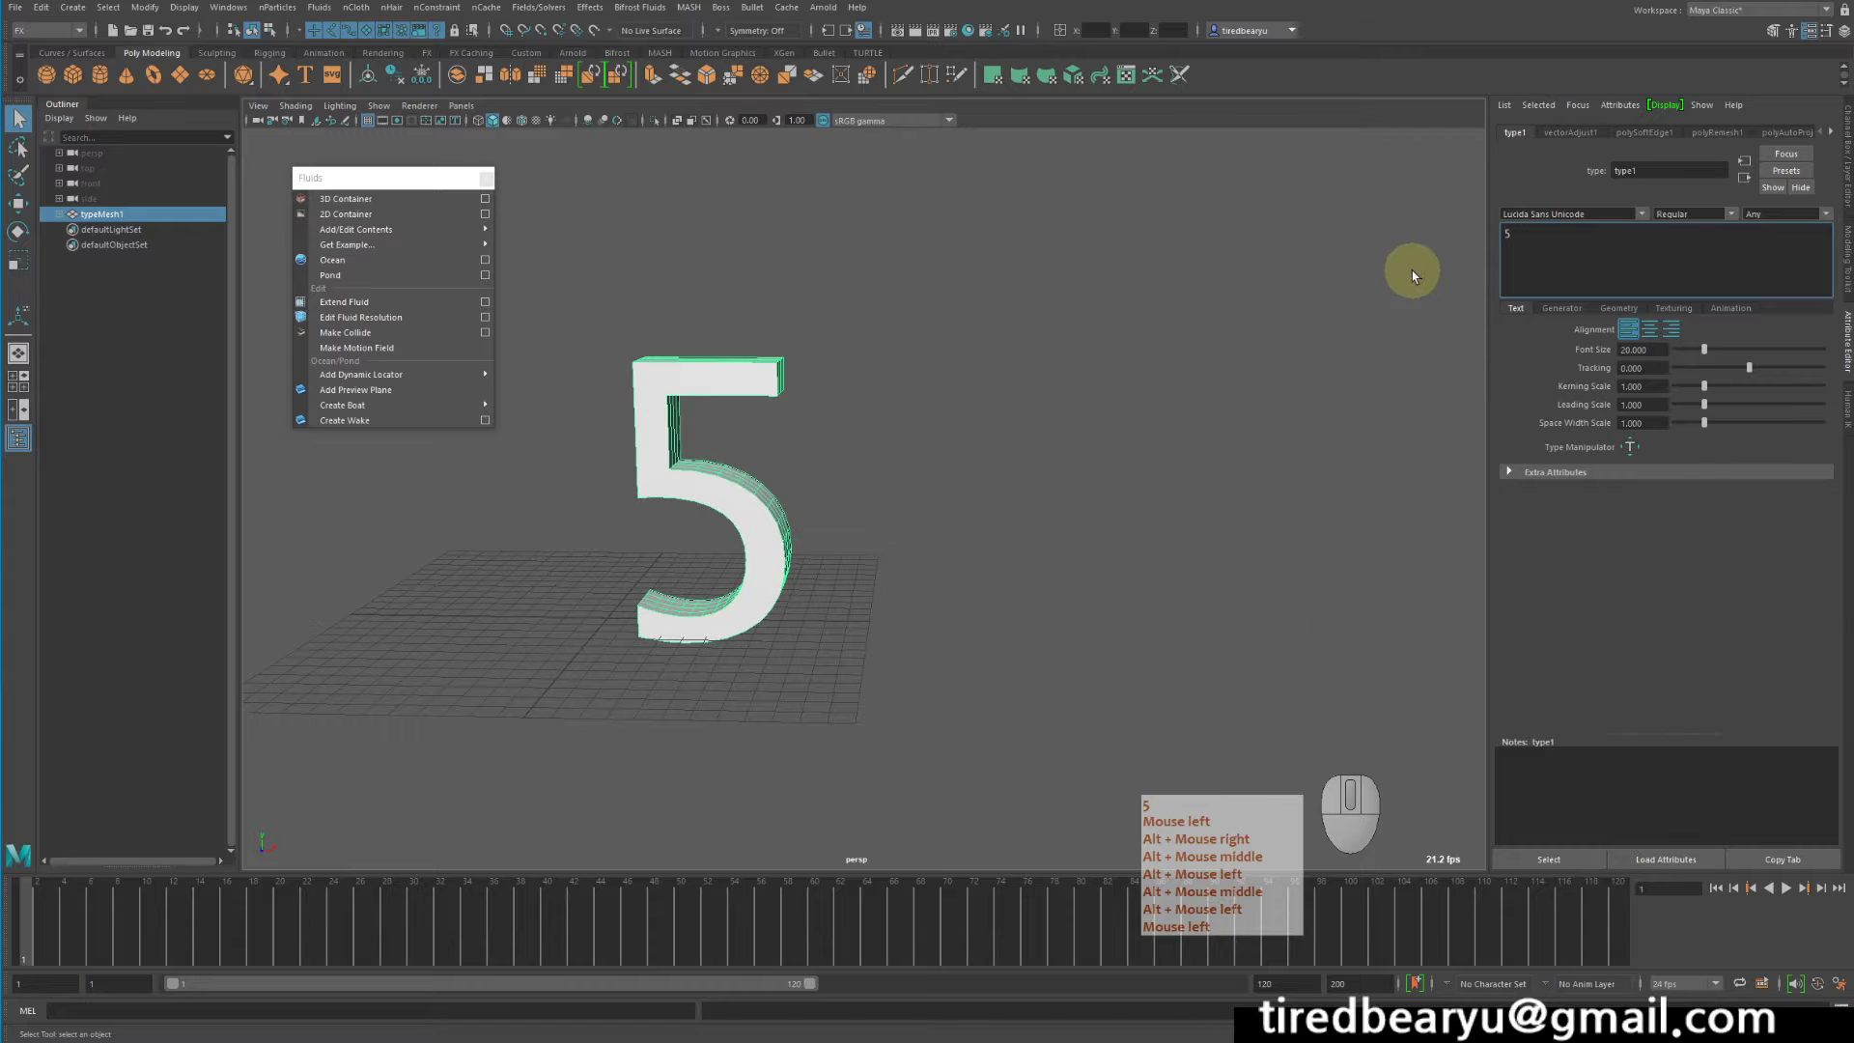
alt+drag(1111, 425, 1057, 436)
alt+right_drag(1057, 436, 1298, 459)
alt+middle_drag(1298, 459, 1171, 375)
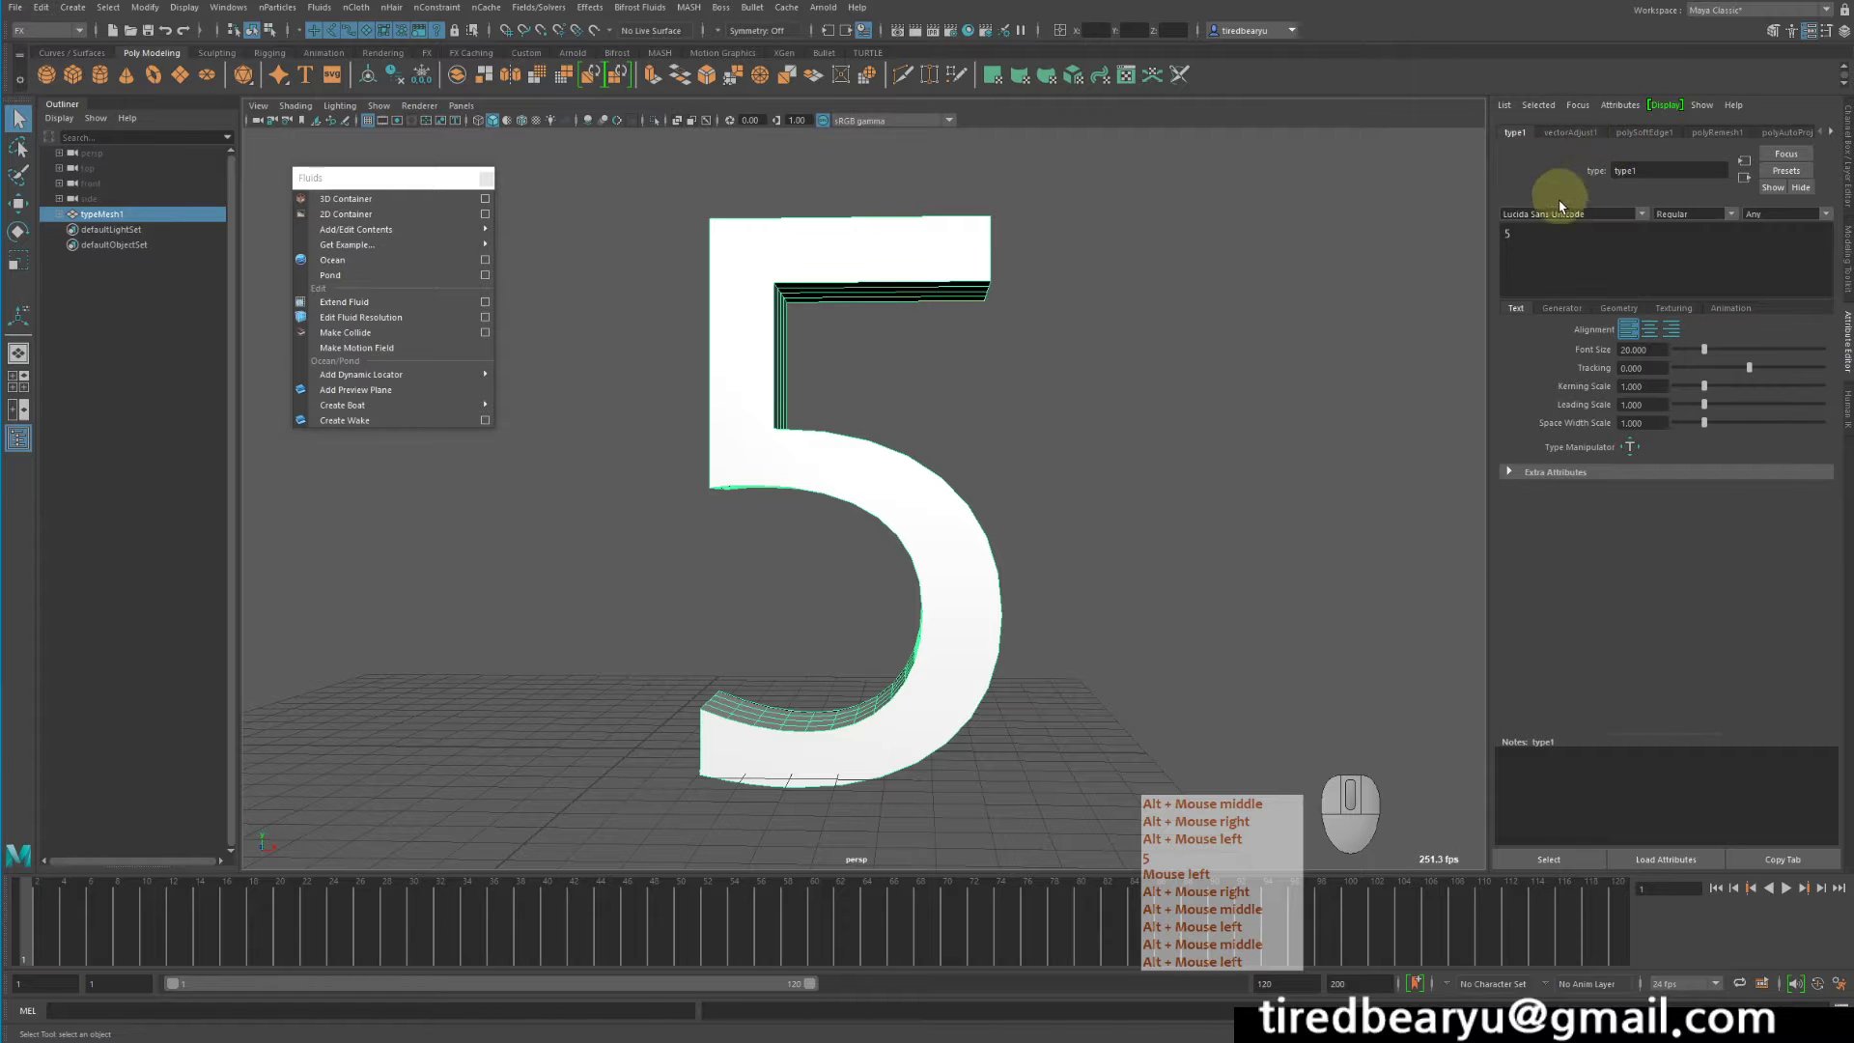
Enable Deformable Type in the geometry settings of the number 5
click(1619, 310)
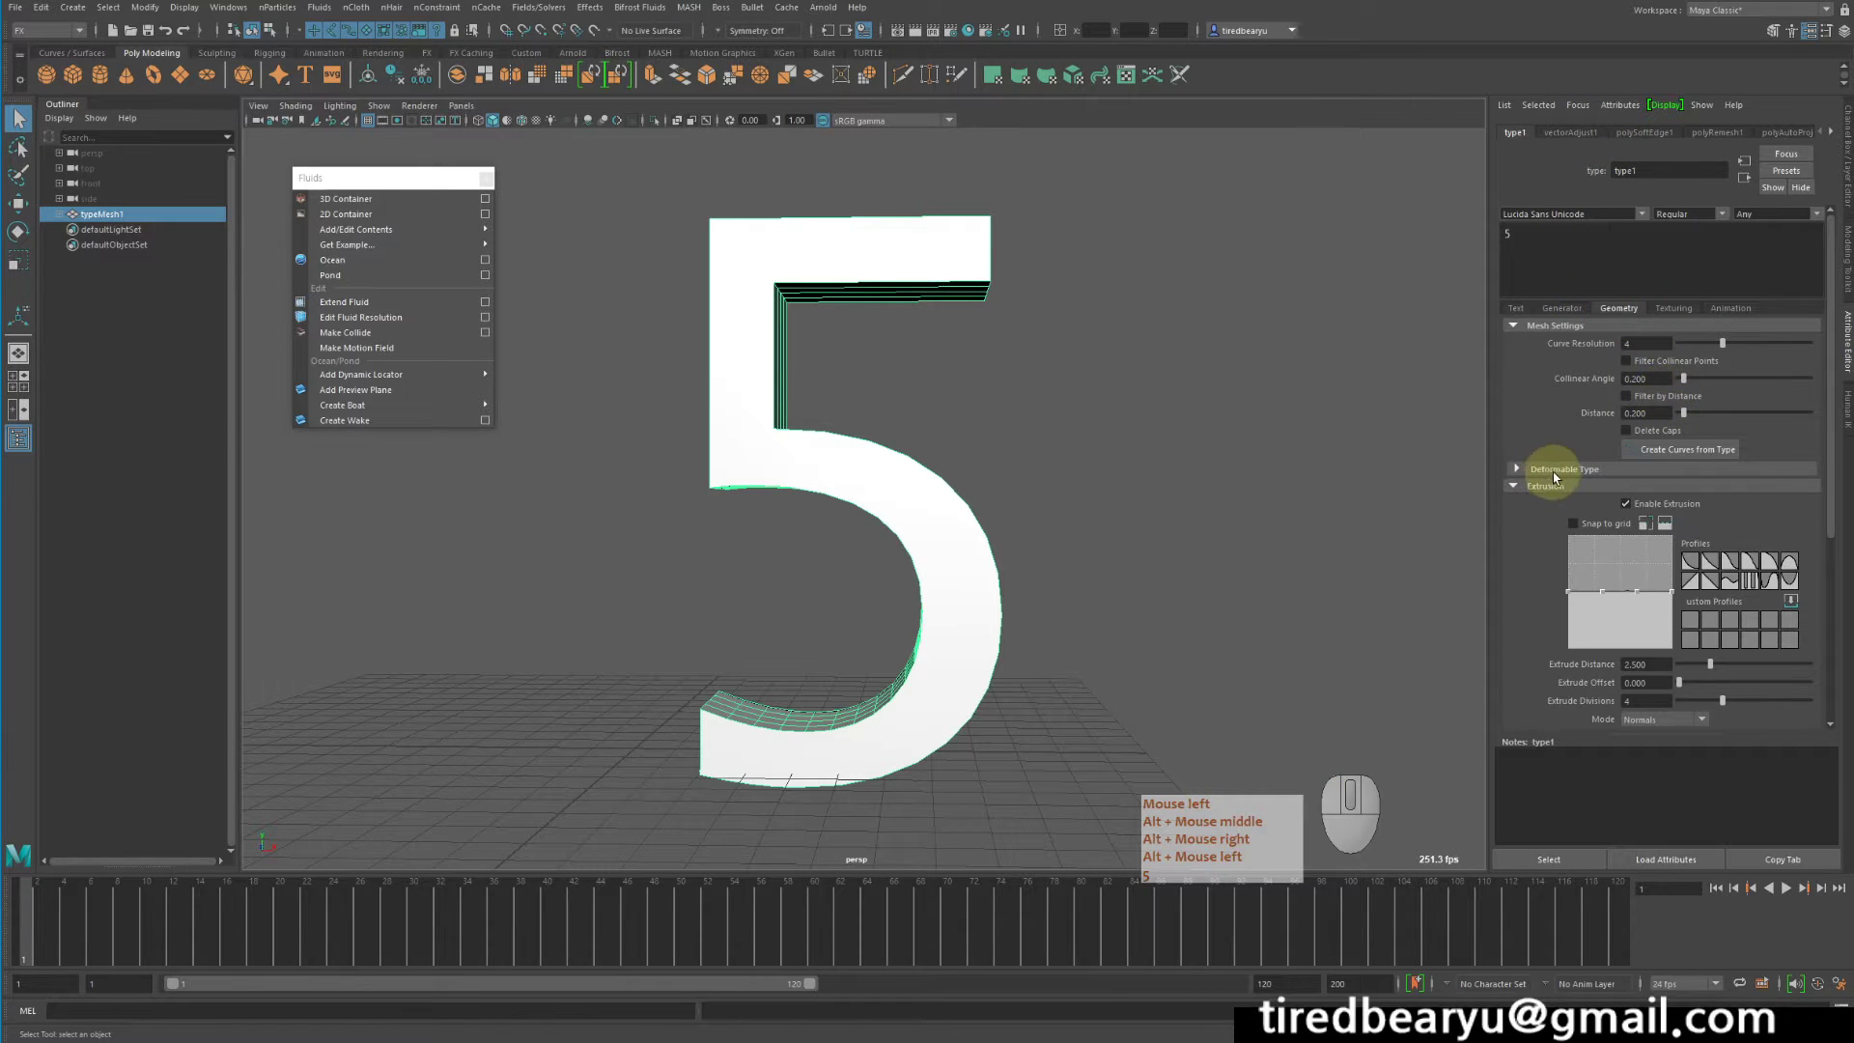
click(1560, 470)
click(1632, 487)
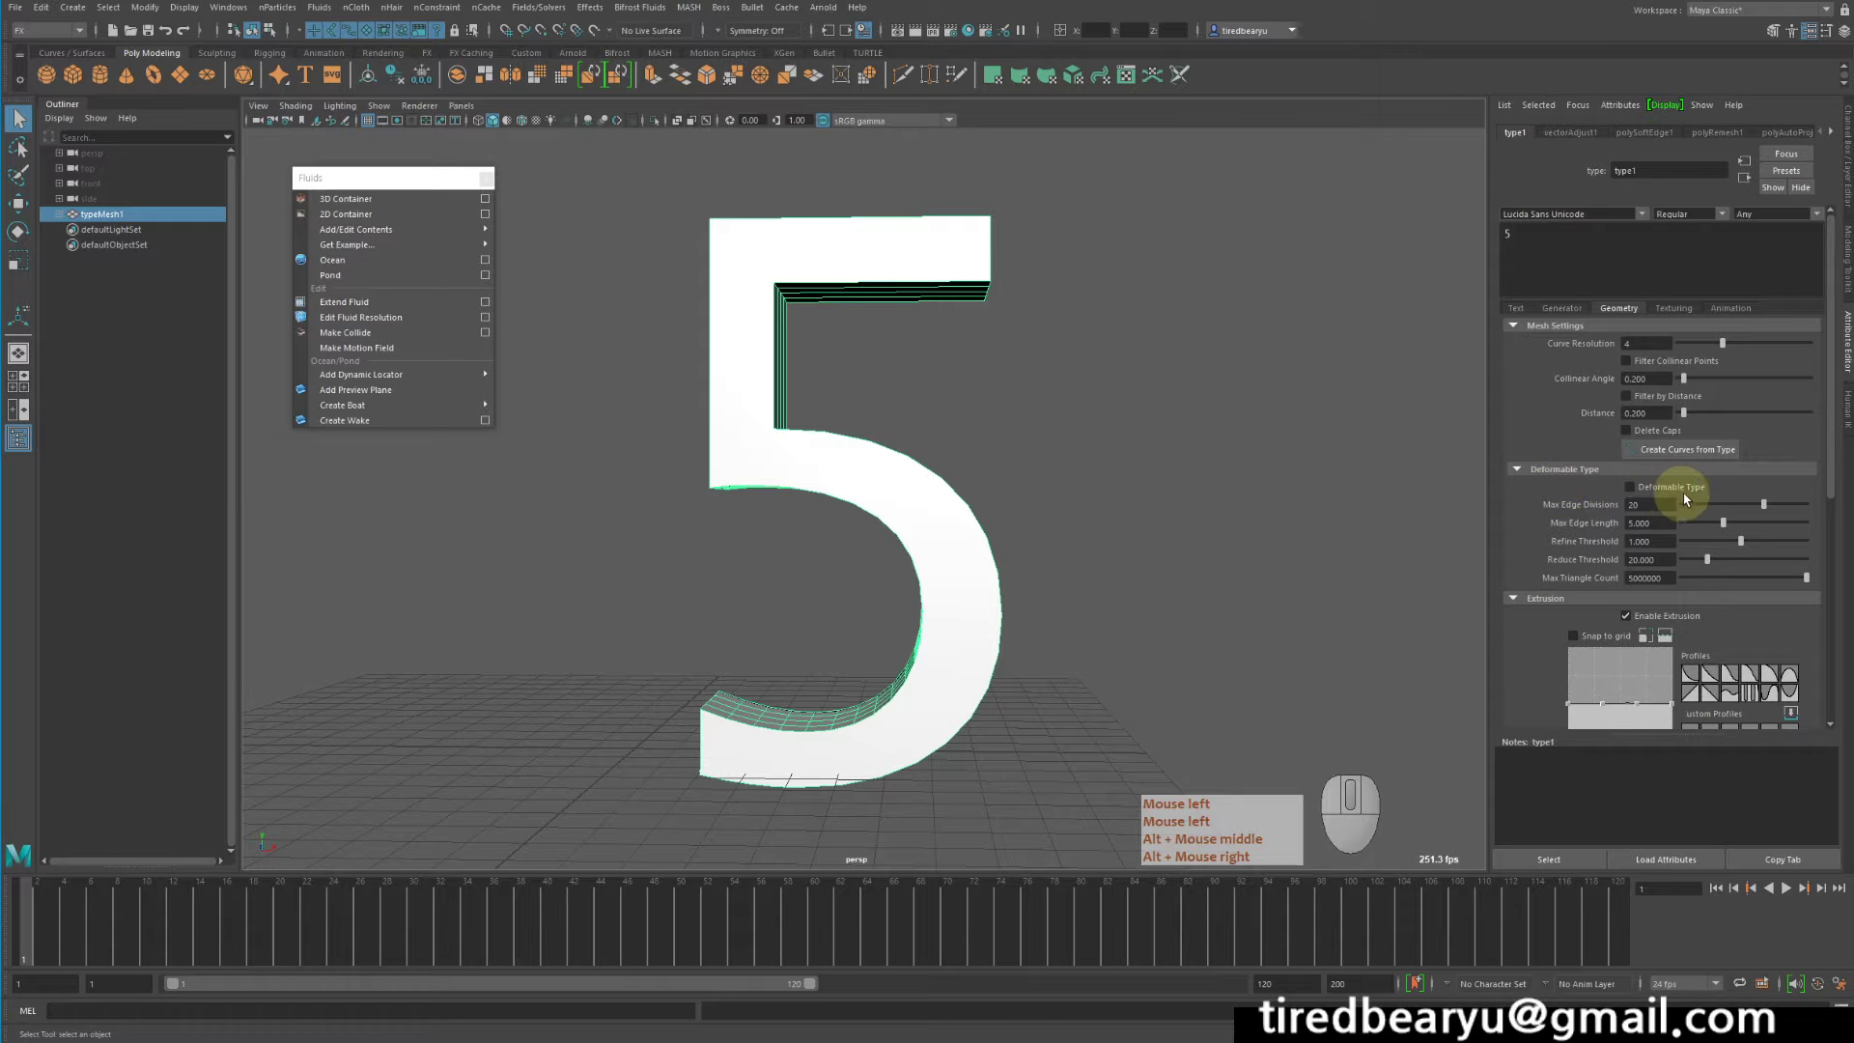
alt+drag(1185, 533, 1056, 489)
alt+middle_drag(853, 478, 985, 443)
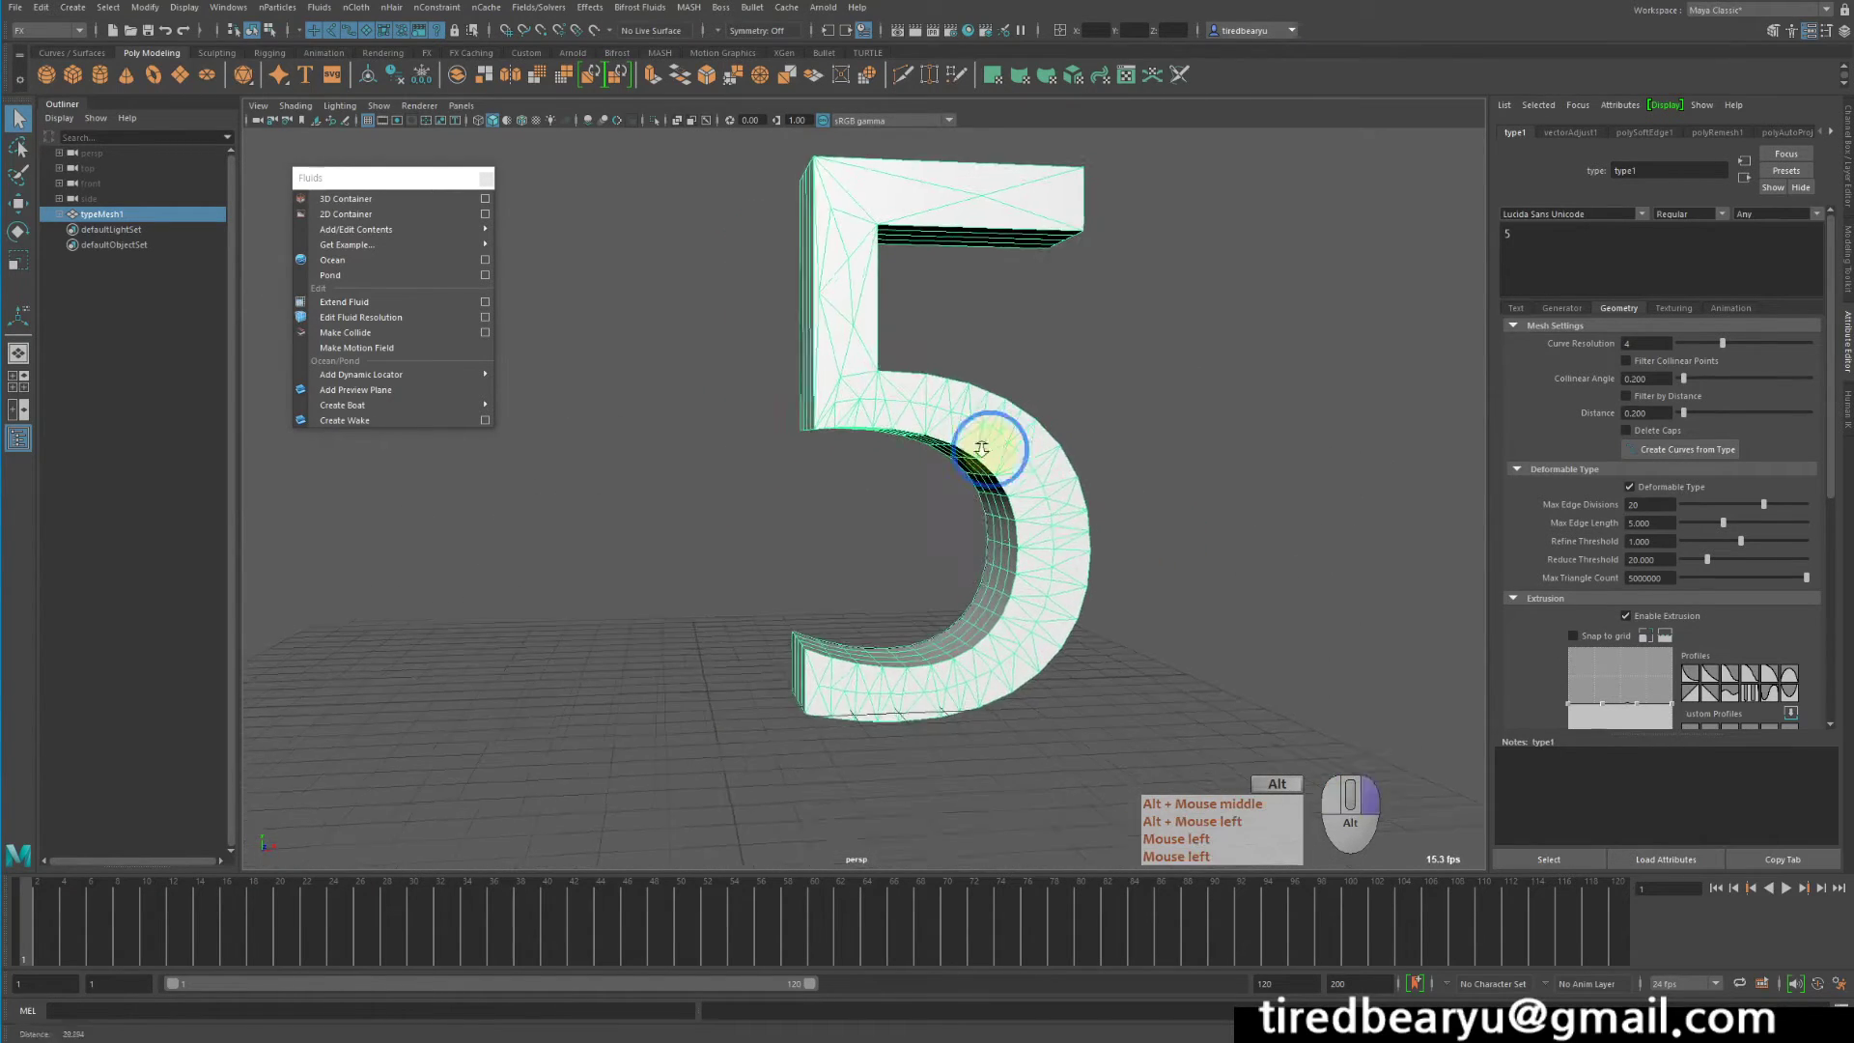
alt+right_drag(985, 443, 1042, 529)
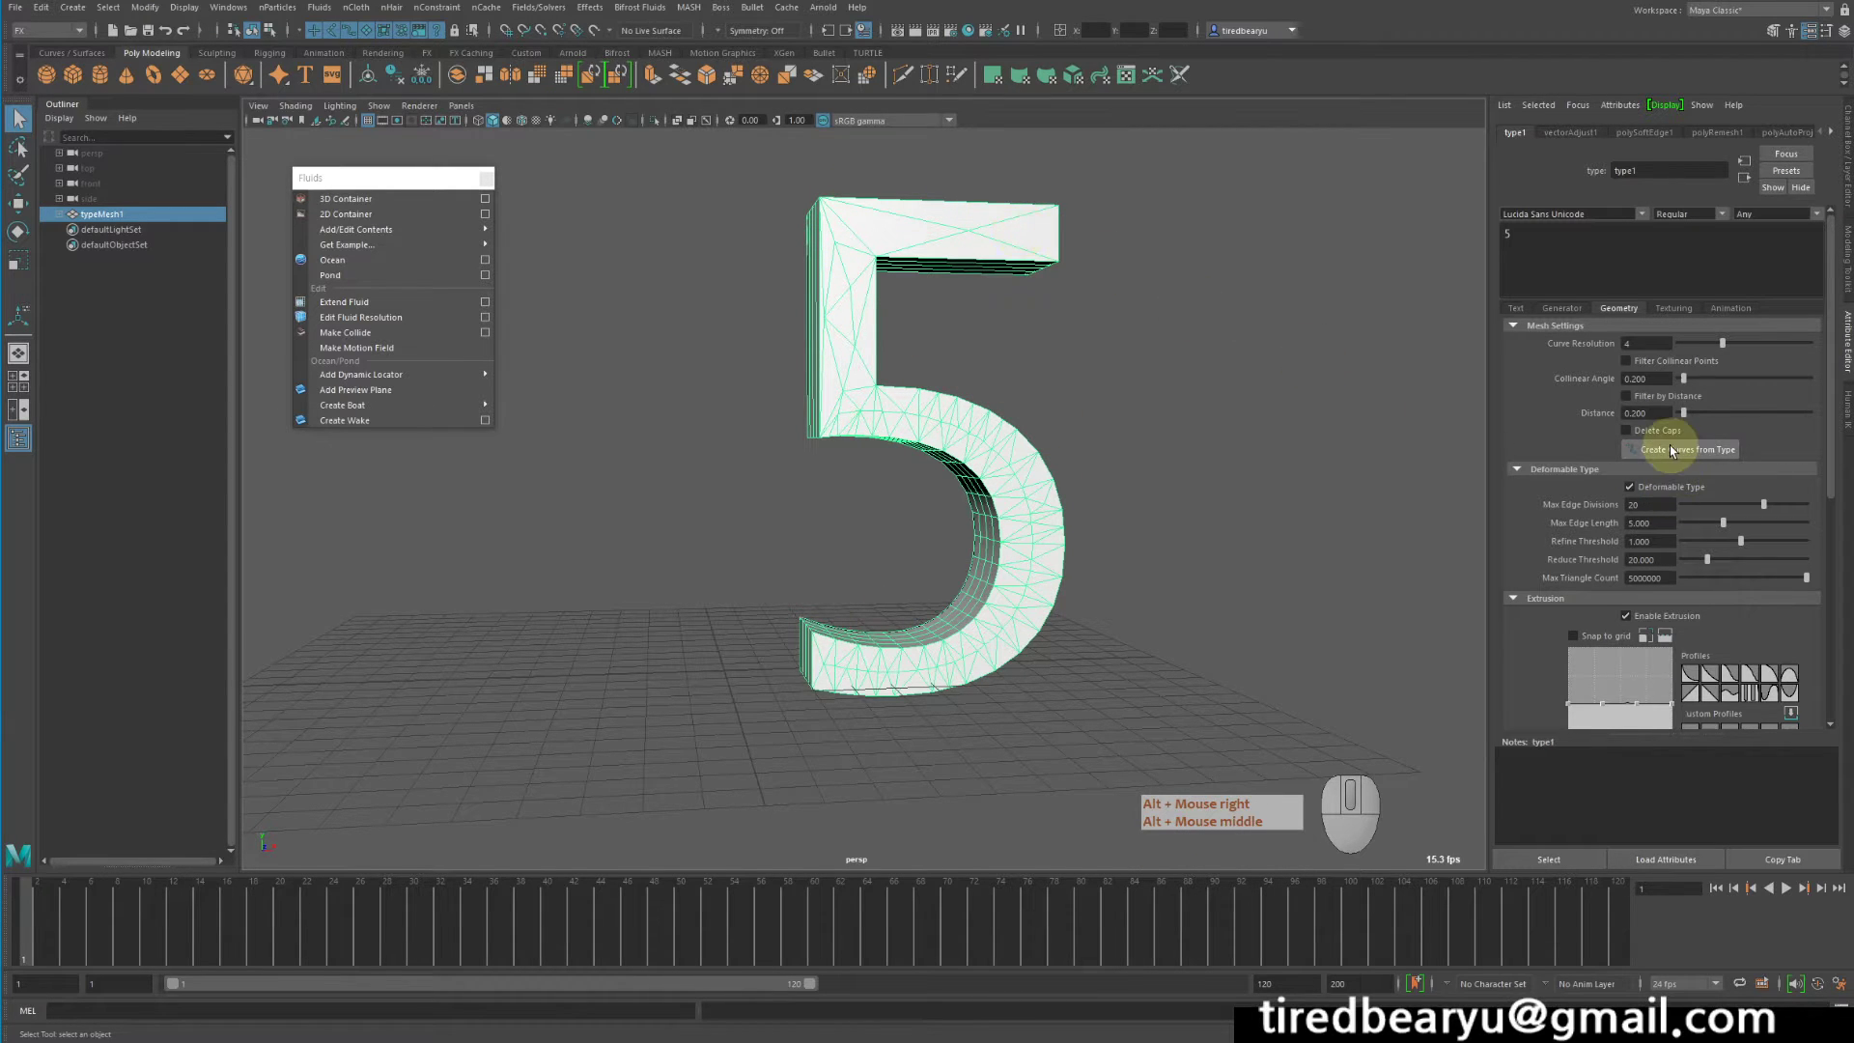
Toggle Deformable Type off and on again to compare the mesh of the number 5
click(1659, 487)
click(1663, 490)
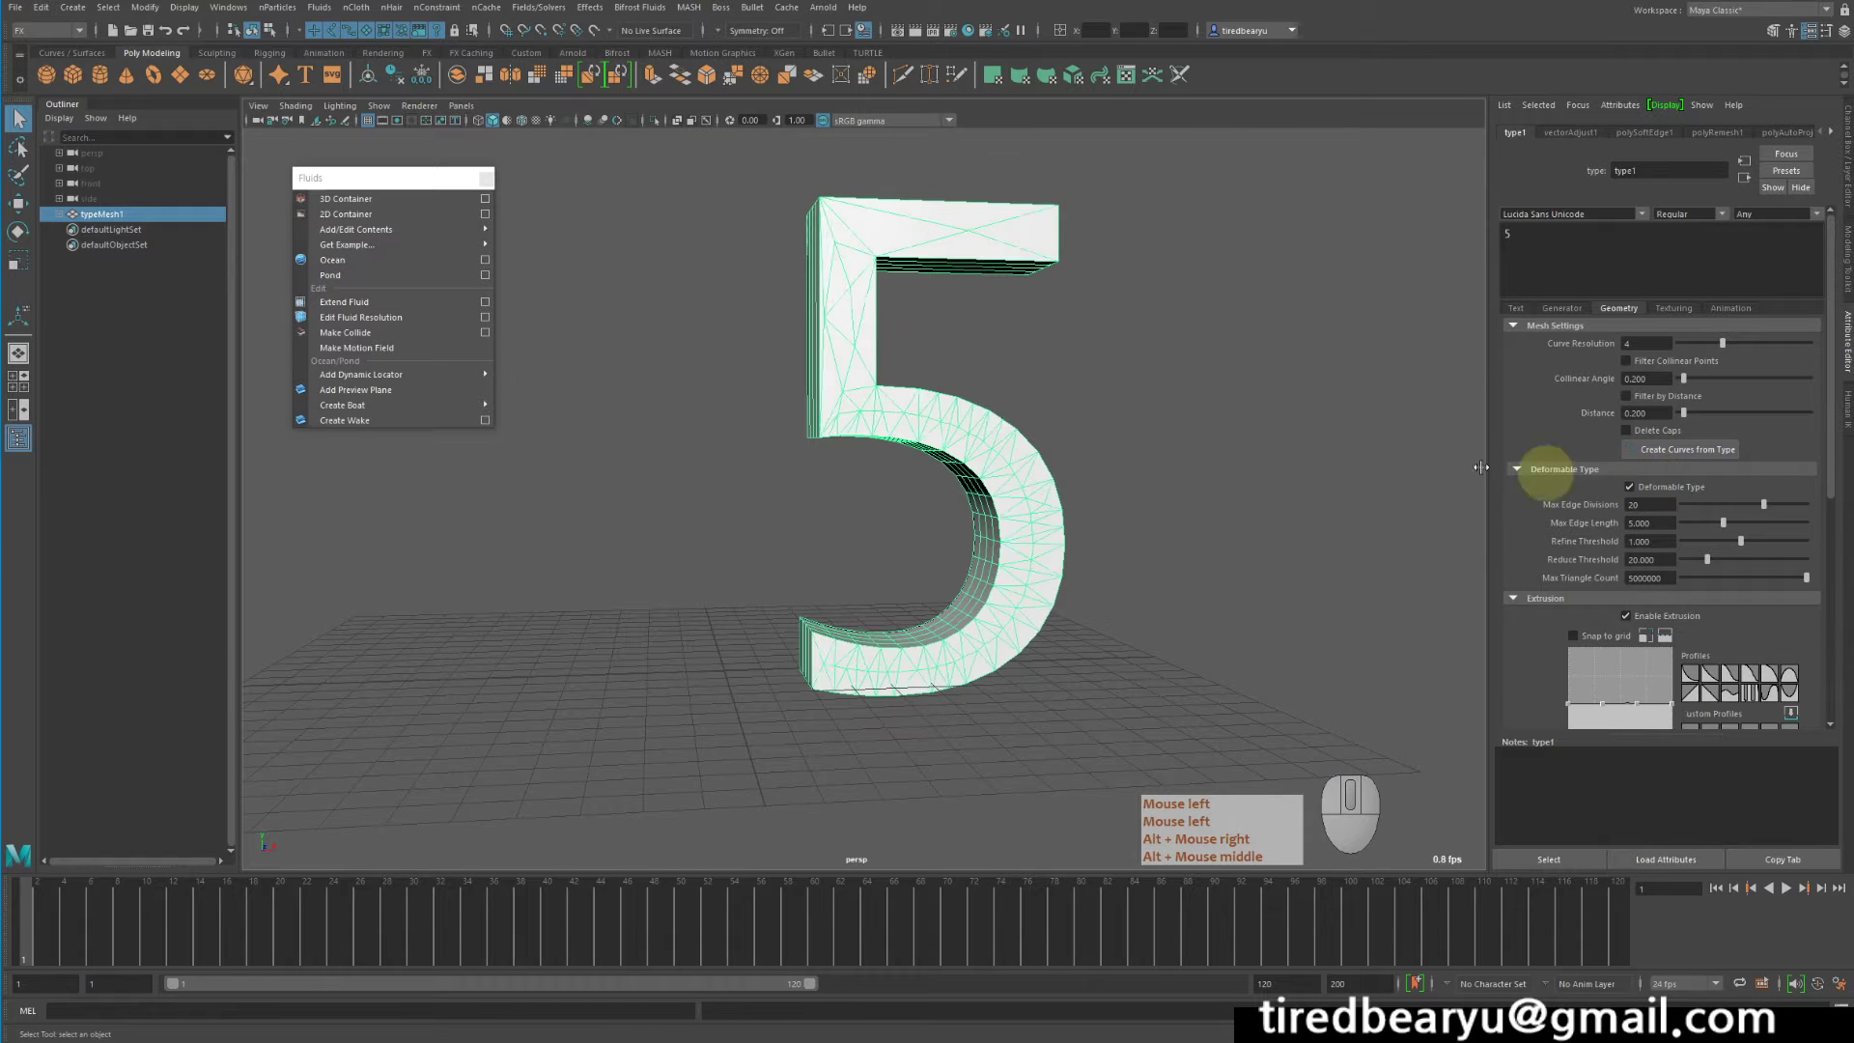
alt+drag(1188, 417, 1026, 404)
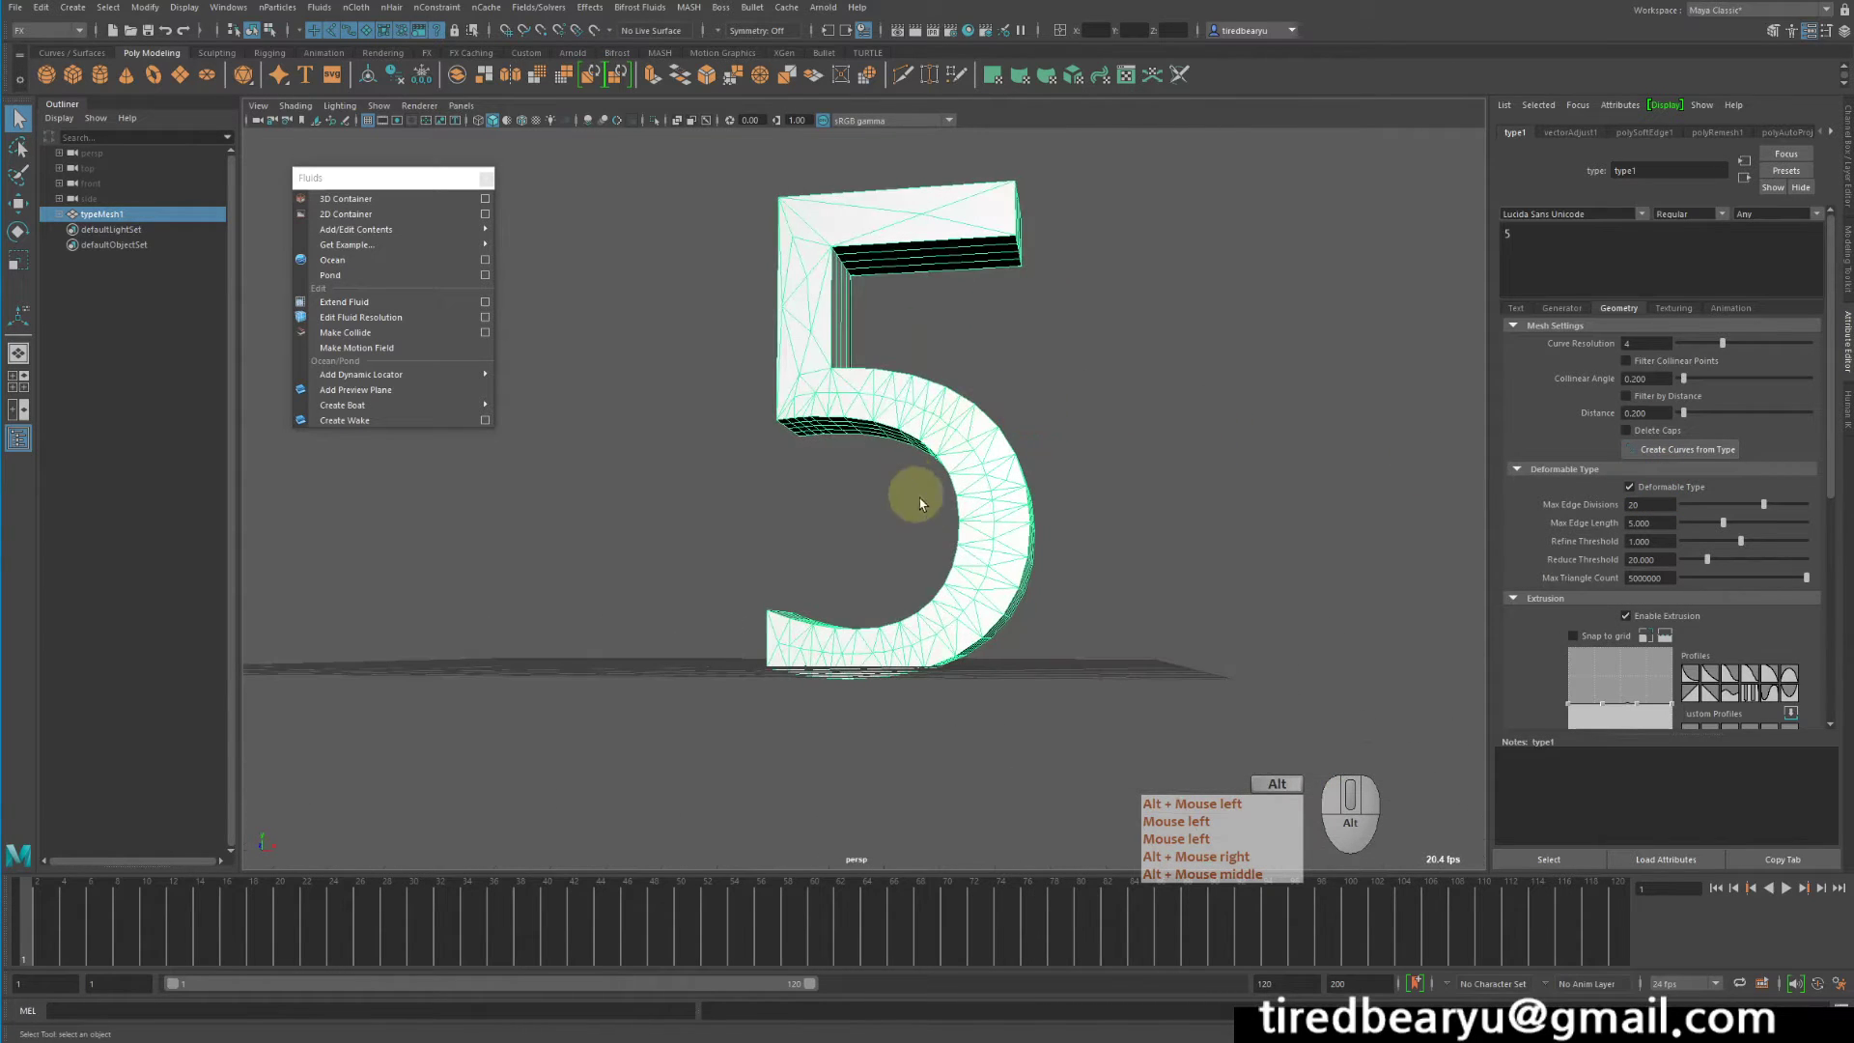
alt+drag(989, 577, 1035, 581)
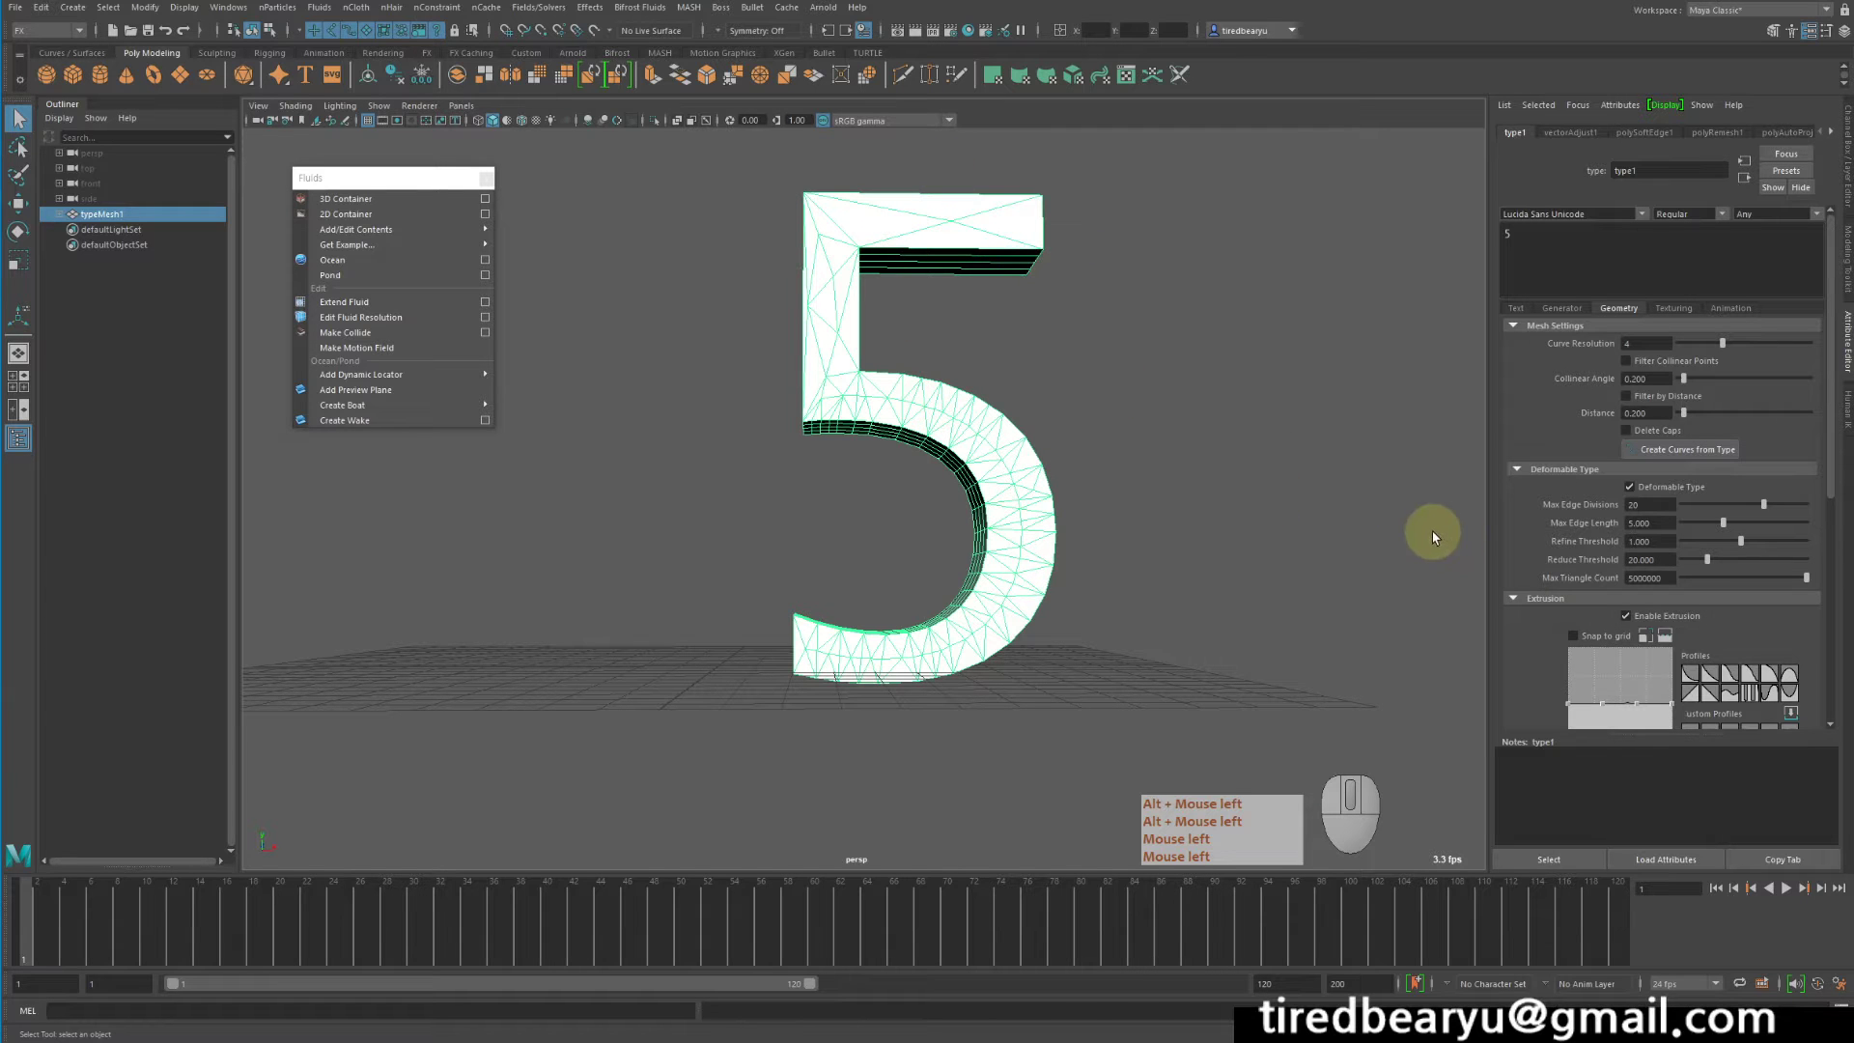
Enable the bevel on the number 5, using the Outer Bevel style
scroll(1641, 645, down, 5)
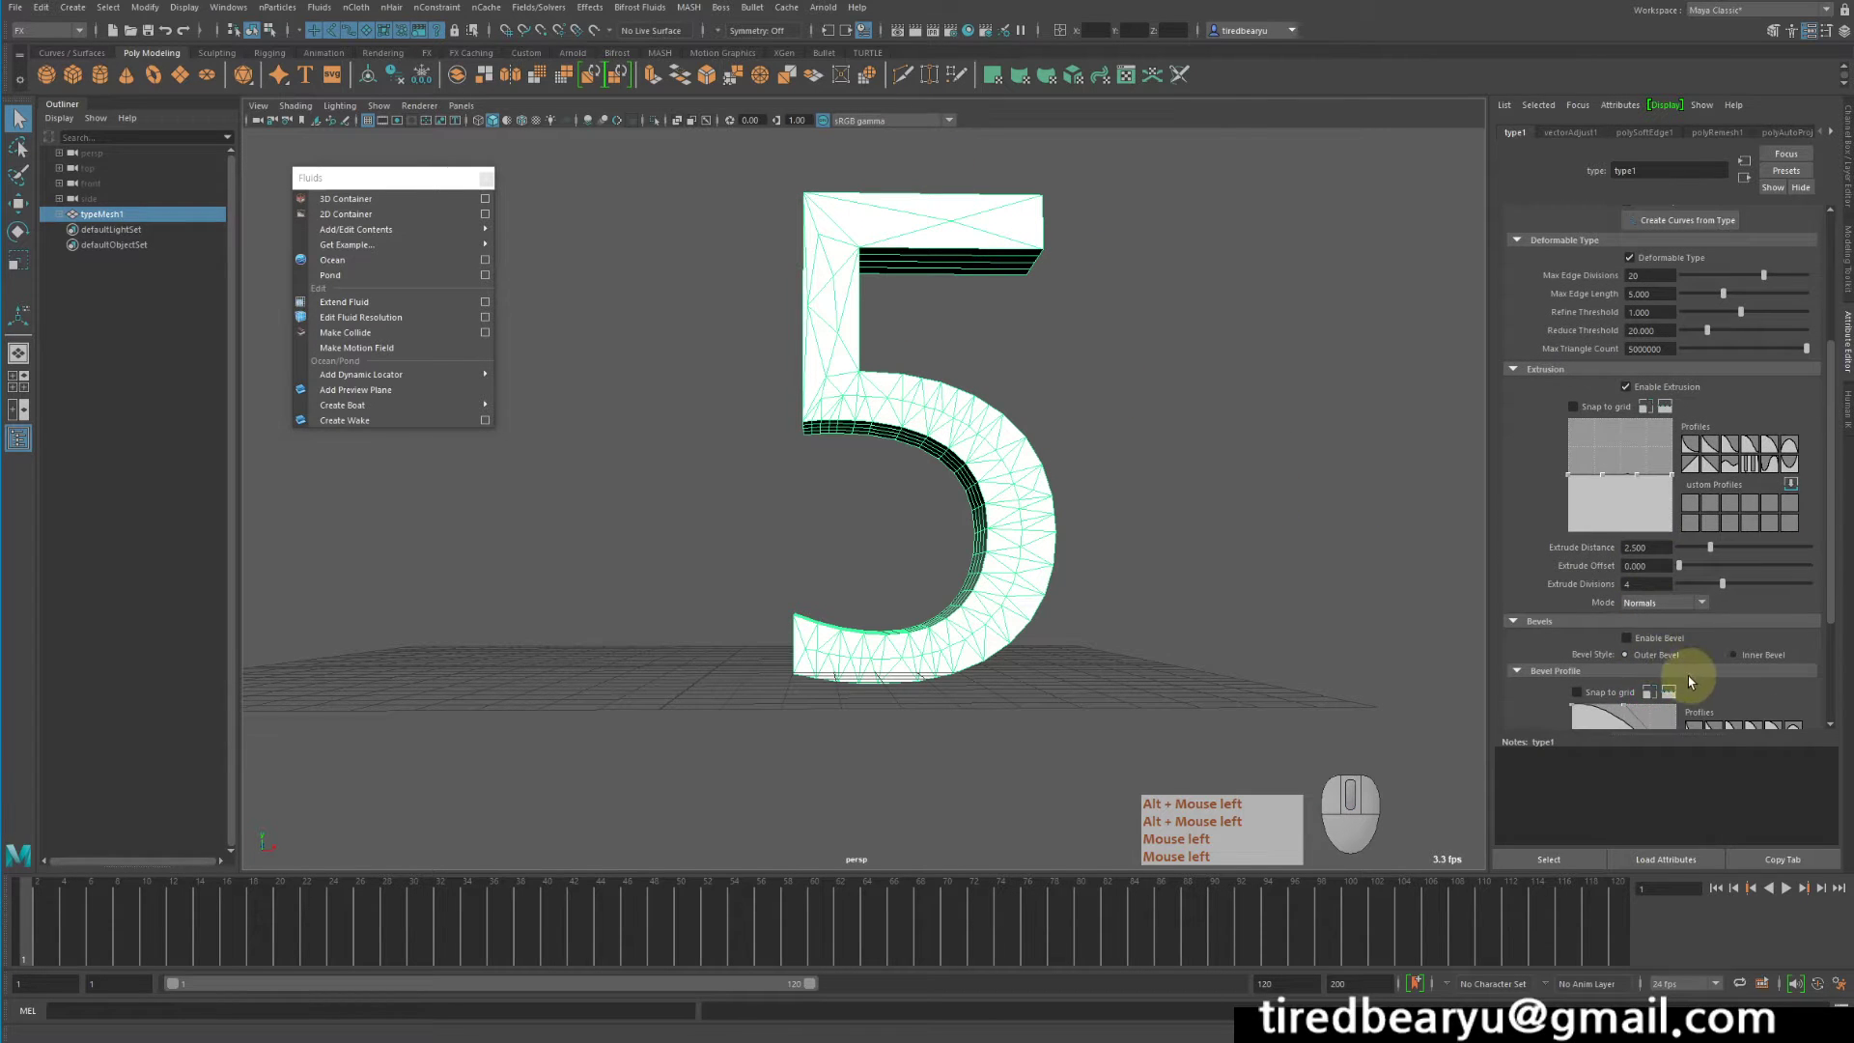
click(1655, 642)
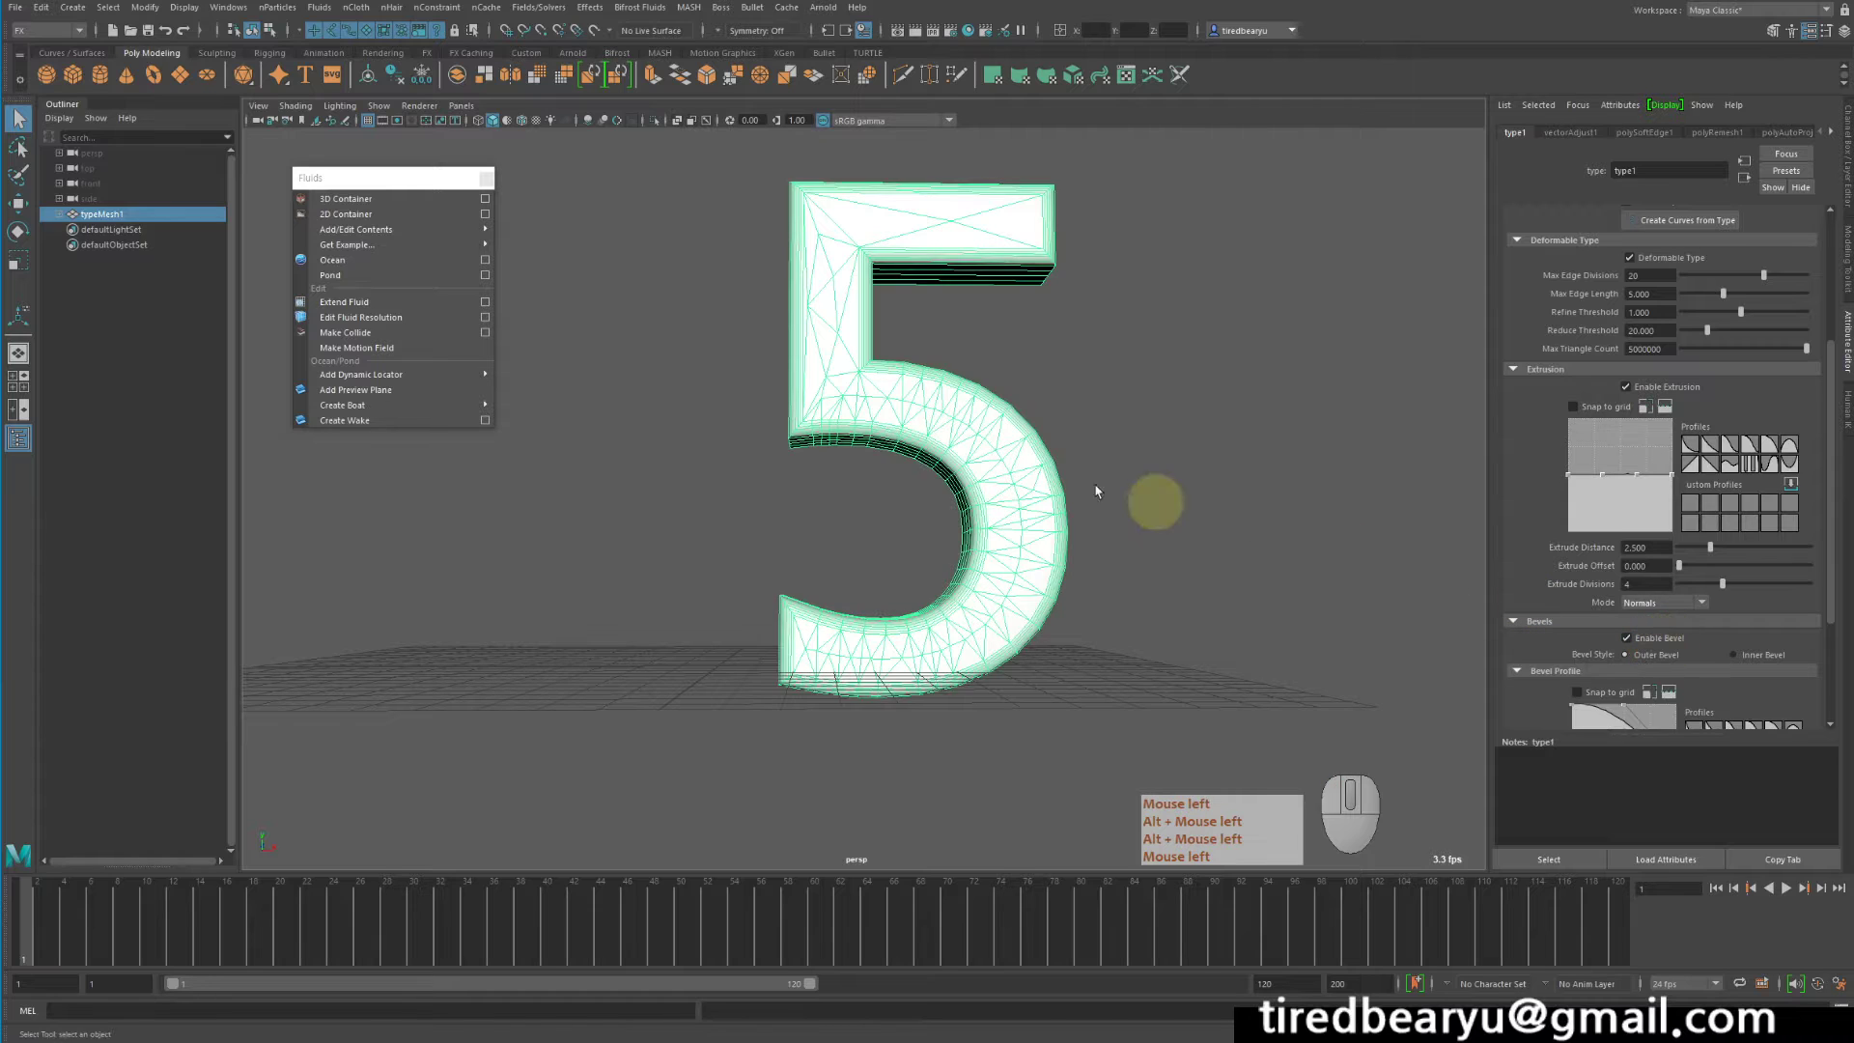
alt+drag(1159, 502, 1140, 390)
alt+middle_drag(1118, 432, 1150, 434)
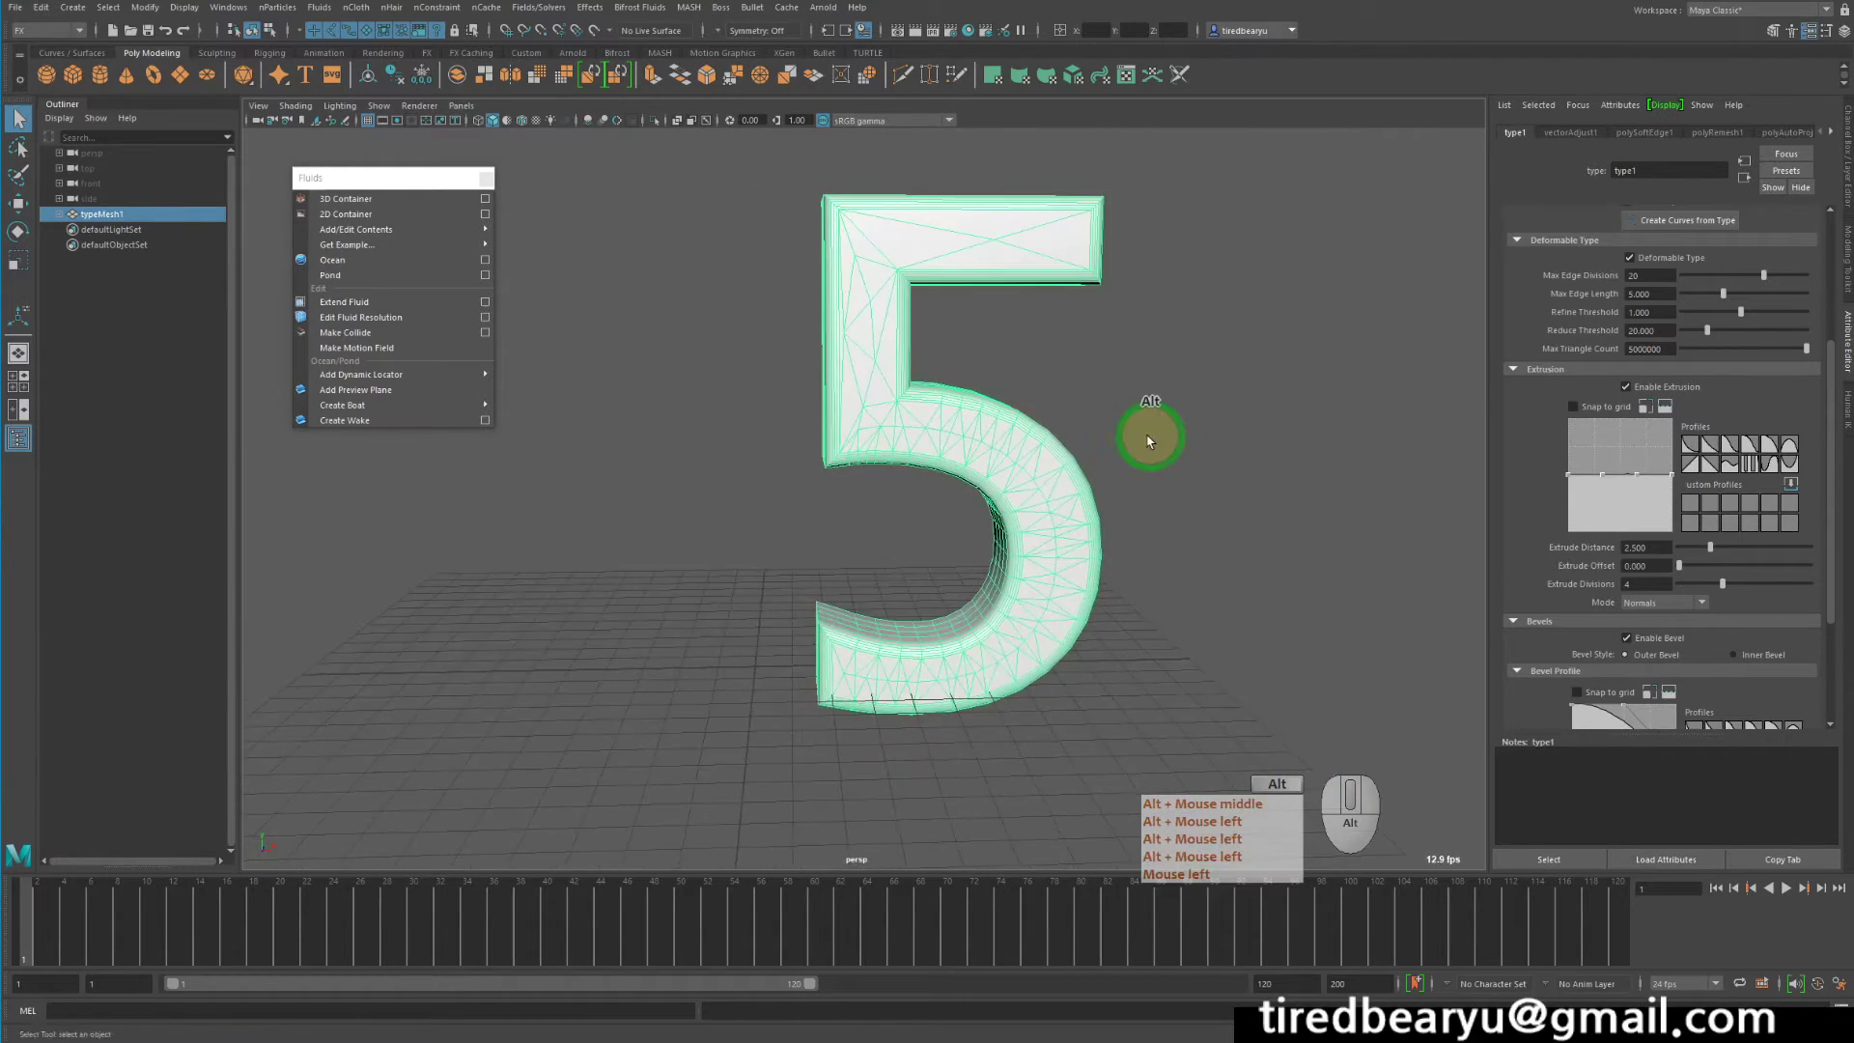
alt+drag(1163, 437, 1122, 420)
alt+right_drag(1122, 420, 1165, 417)
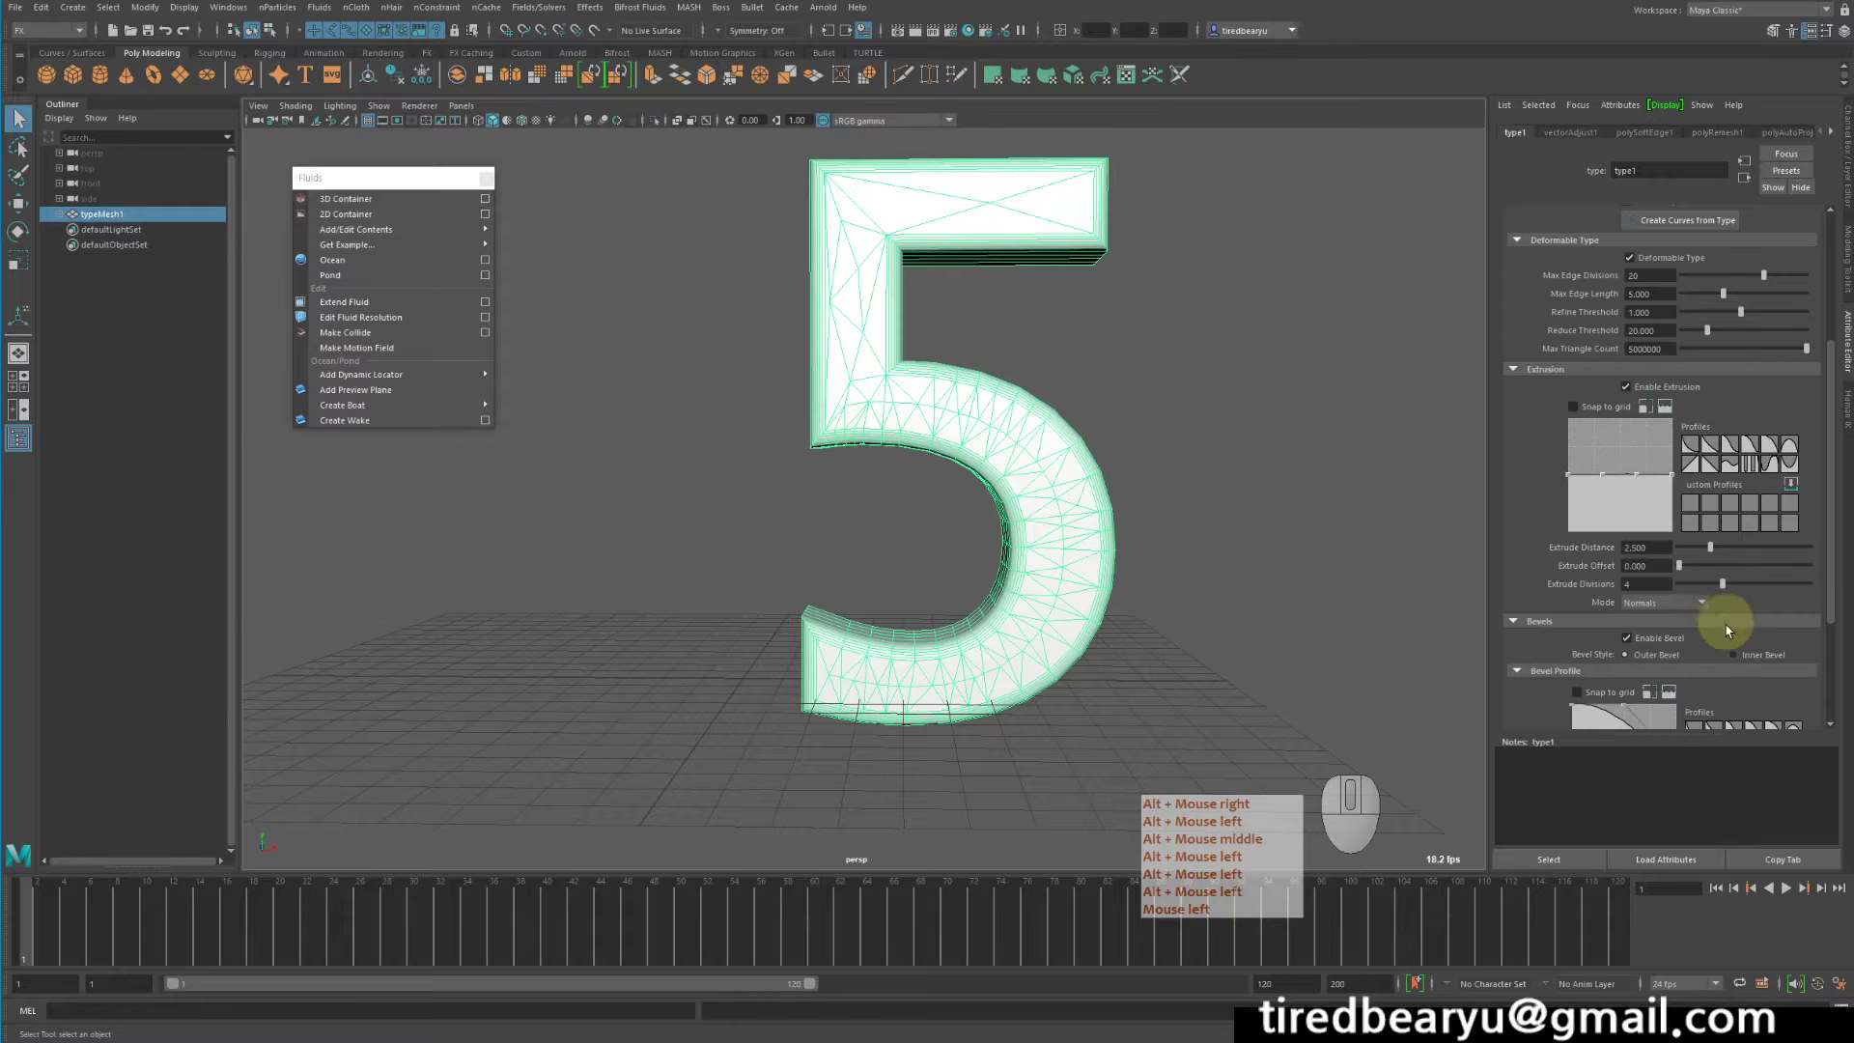
alt+middle_drag(1325, 616, 1258, 624)
alt+drag(1259, 624, 1246, 588)
Select the number 5 mesh and delete its construction history
click(1276, 608)
click(1024, 568)
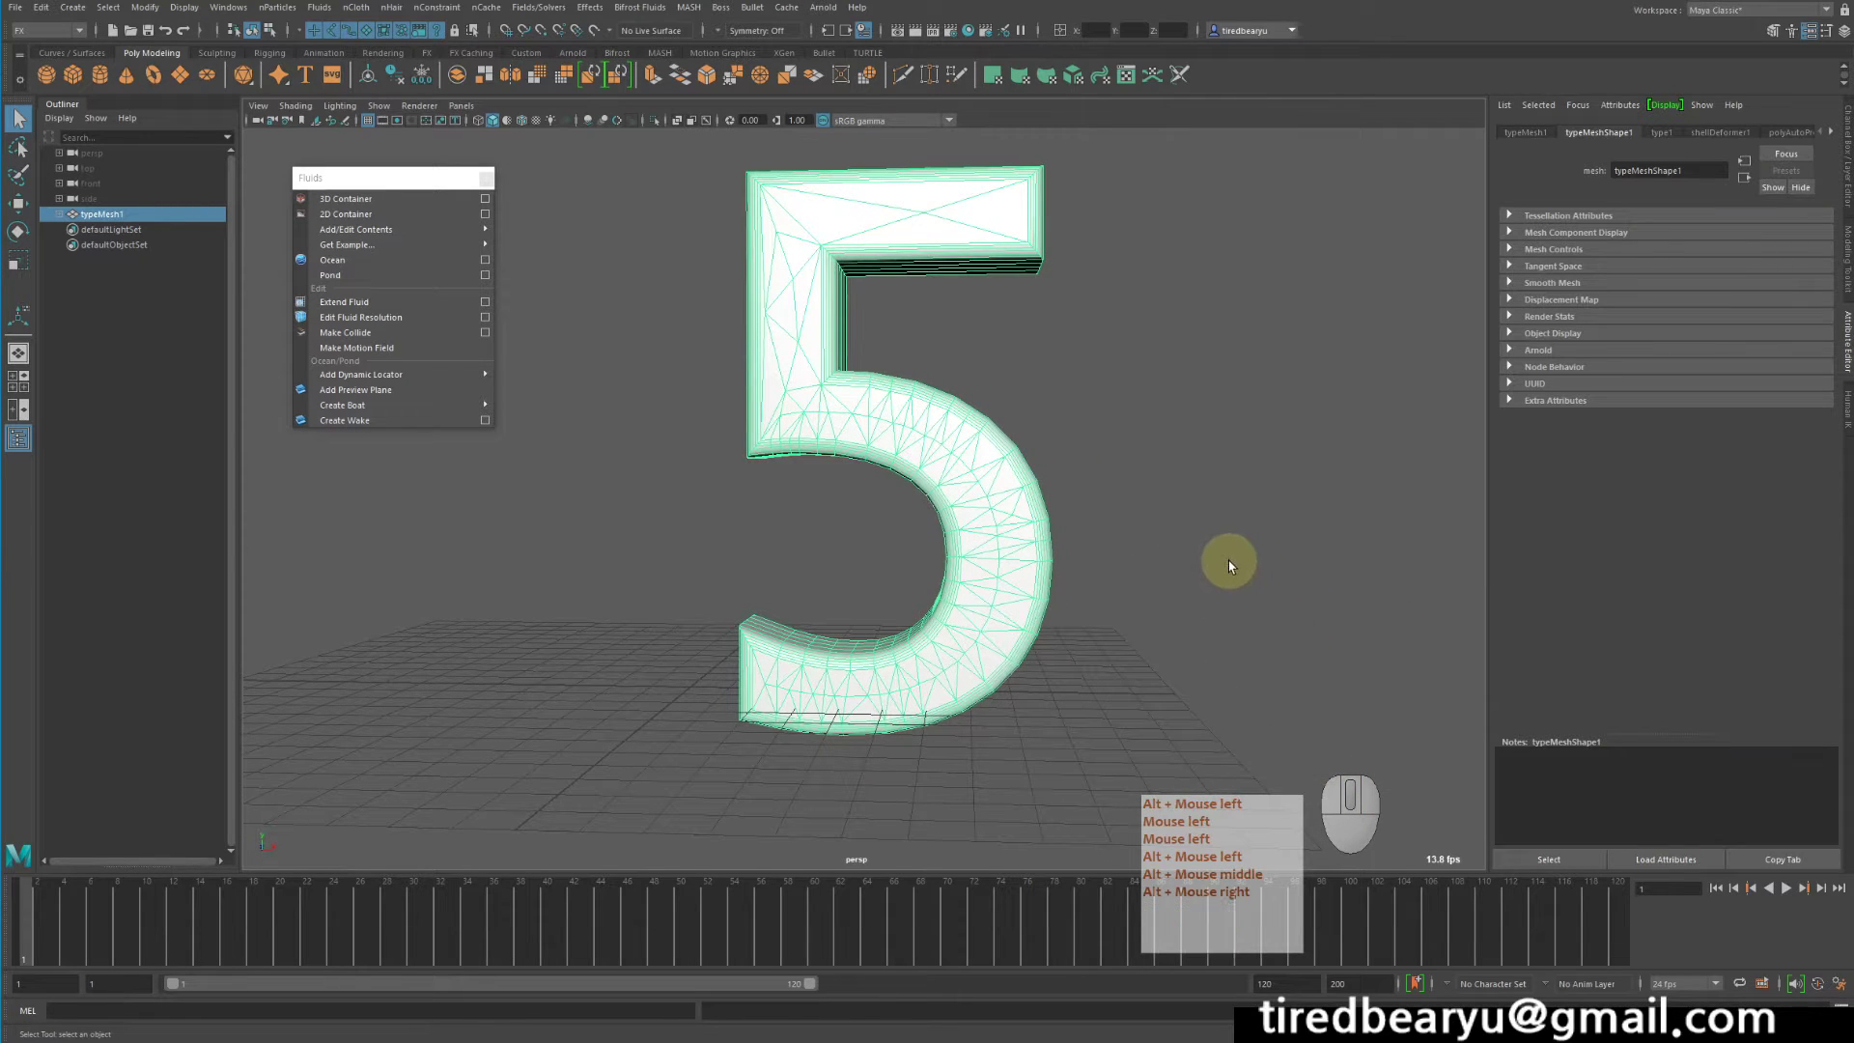
click(1150, 492)
click(933, 465)
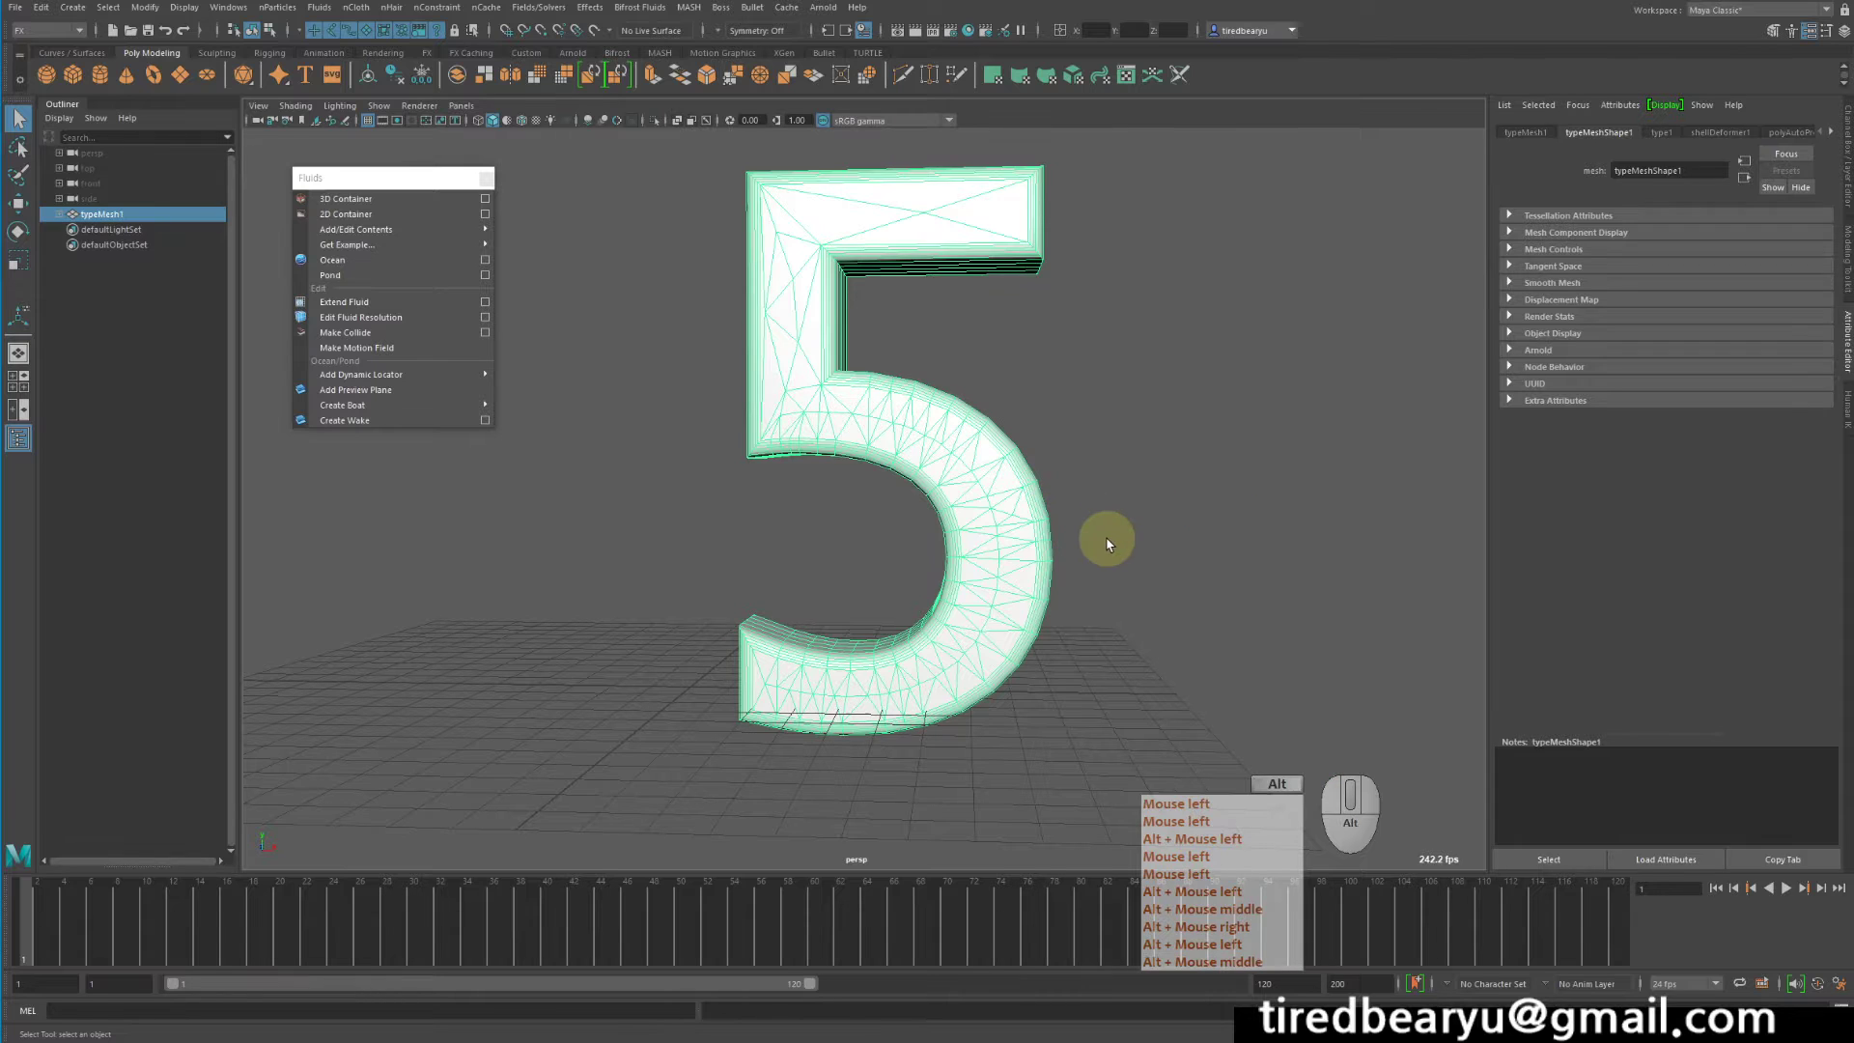
key(alt+shift+d)
Switch the viewport to wireframe display and deselect the number 5
alt+drag(1122, 530, 1132, 526)
key(4)
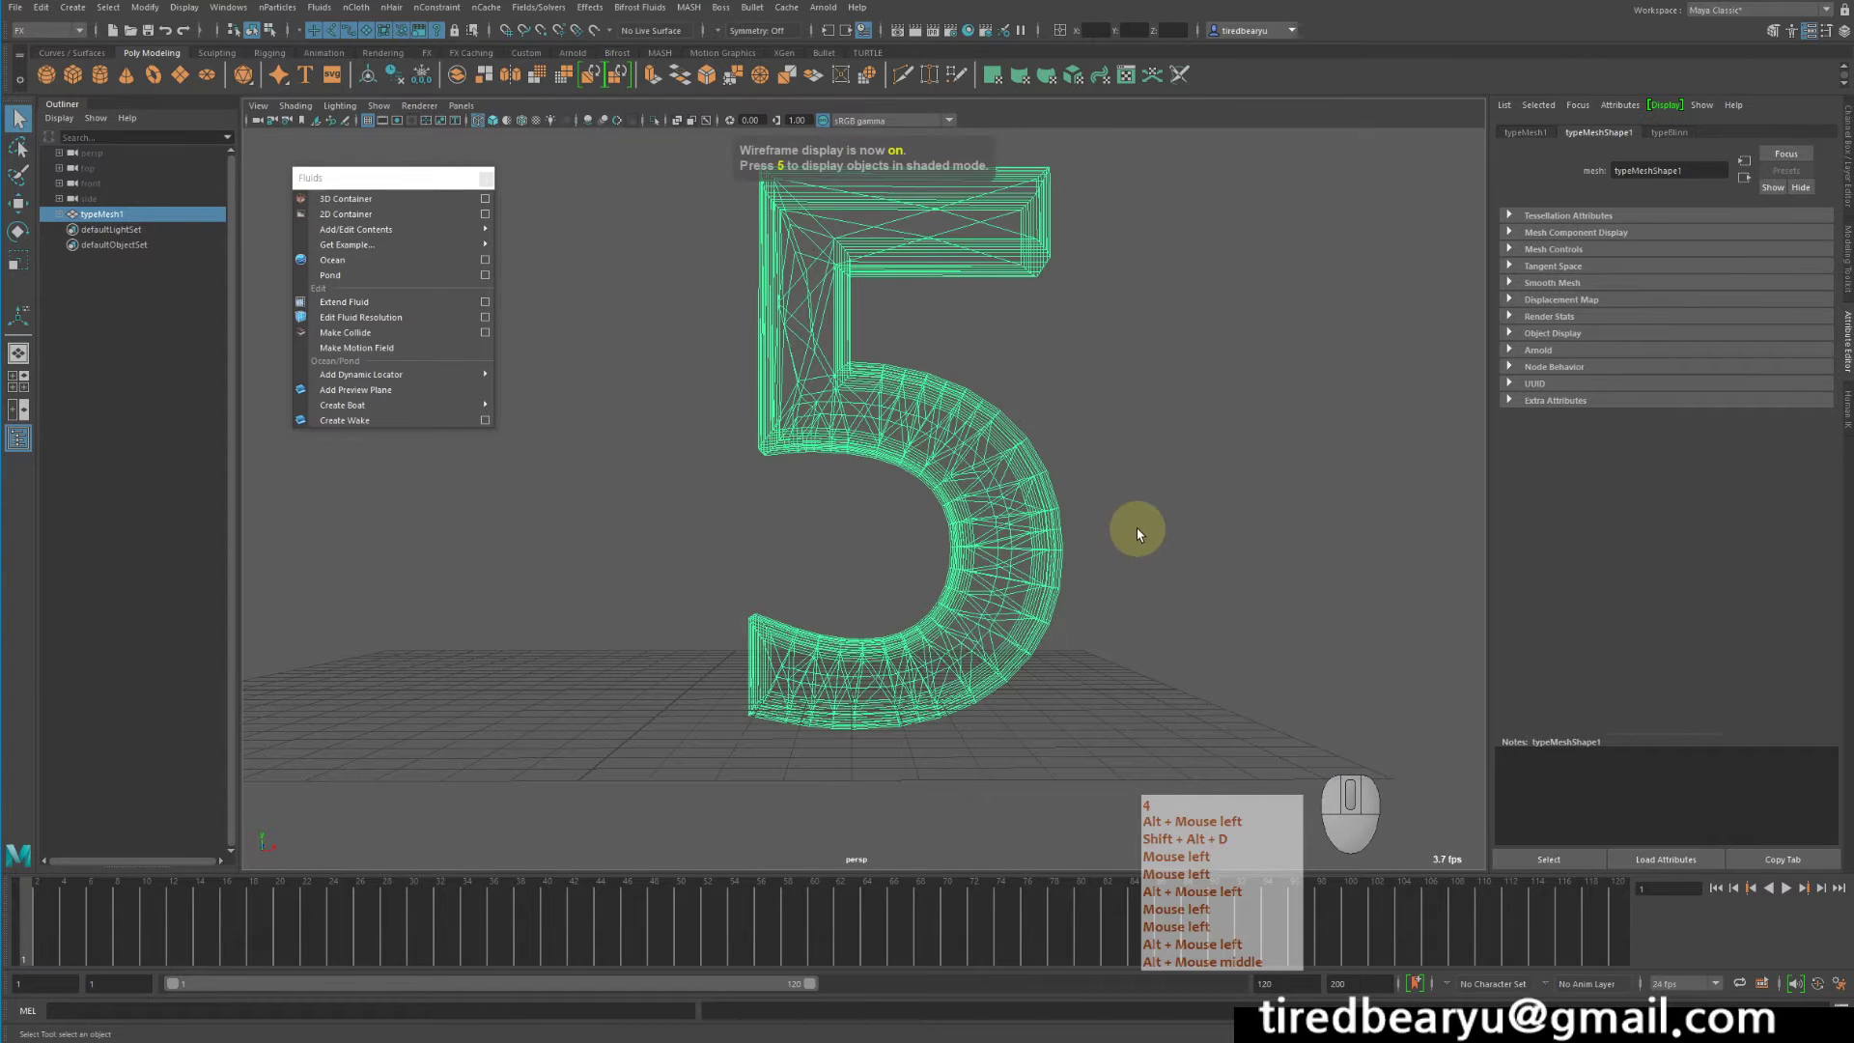
click(1178, 543)
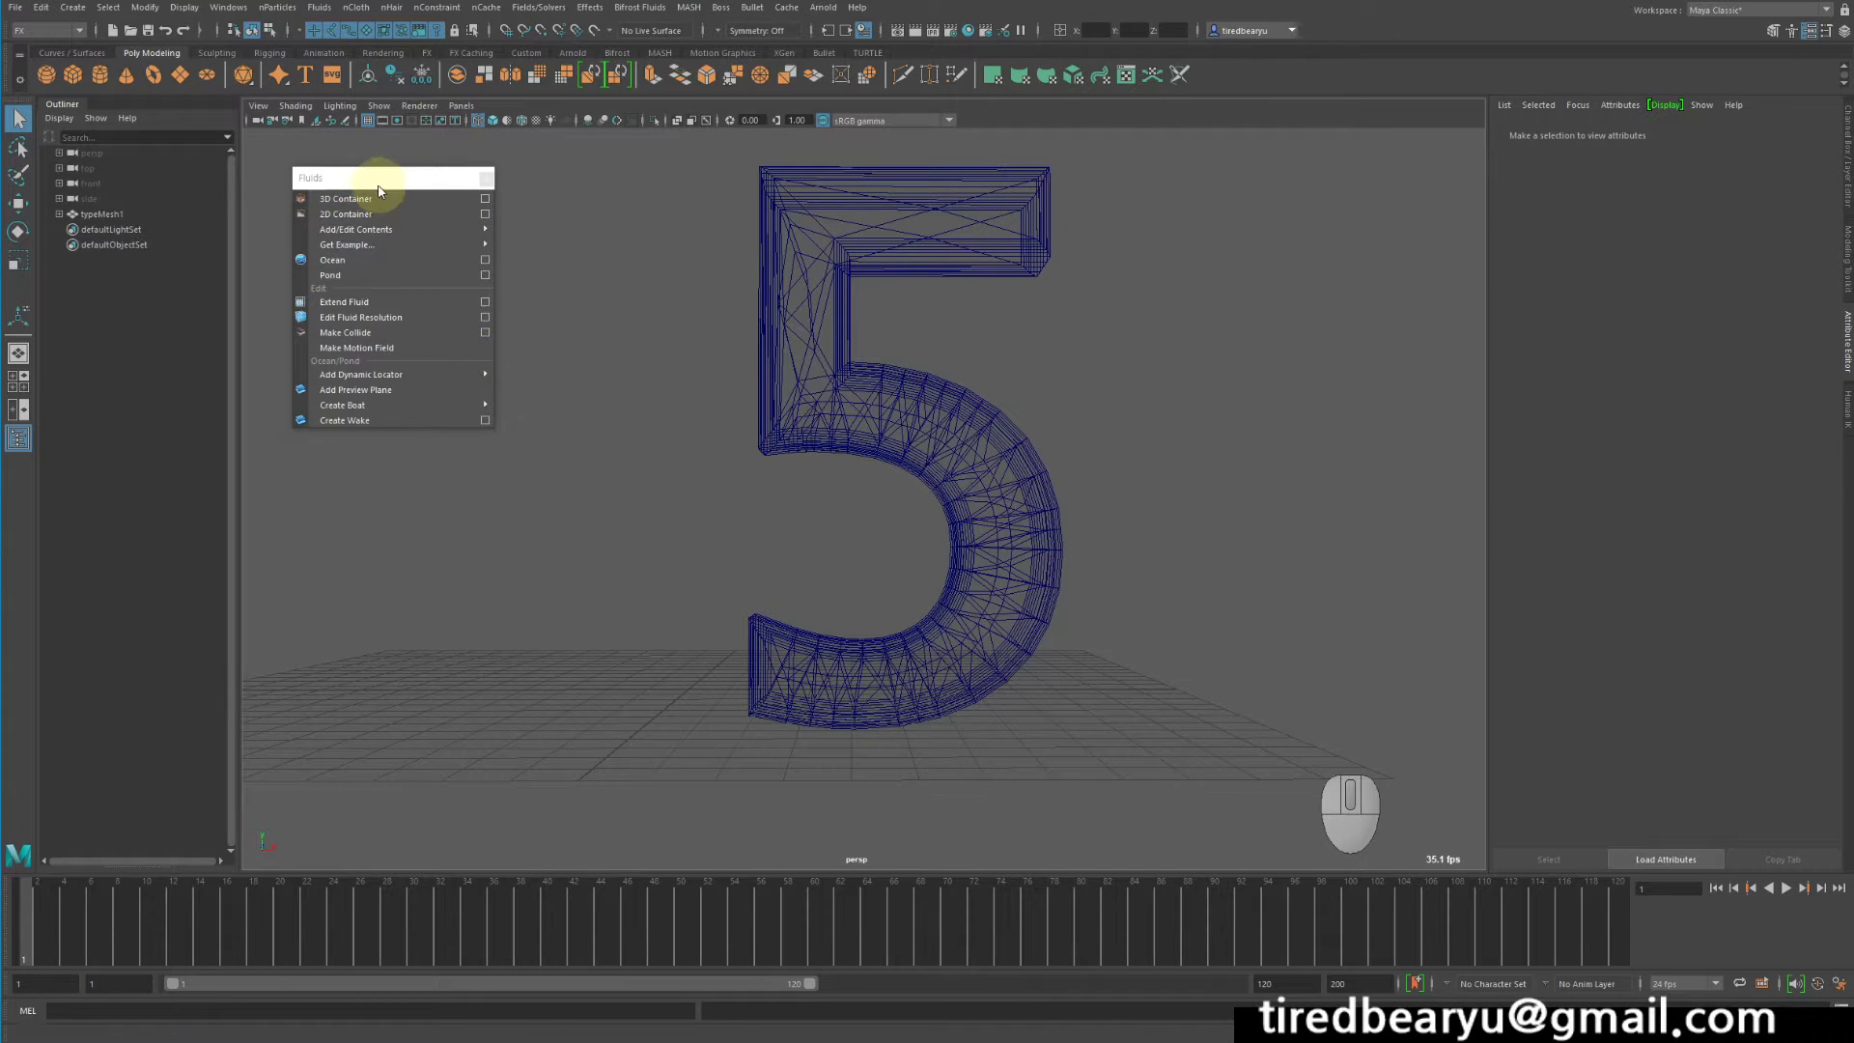
Move the floating Fluids menu aside and create a 3D fluid container with an emitter
drag(381, 179, 393, 160)
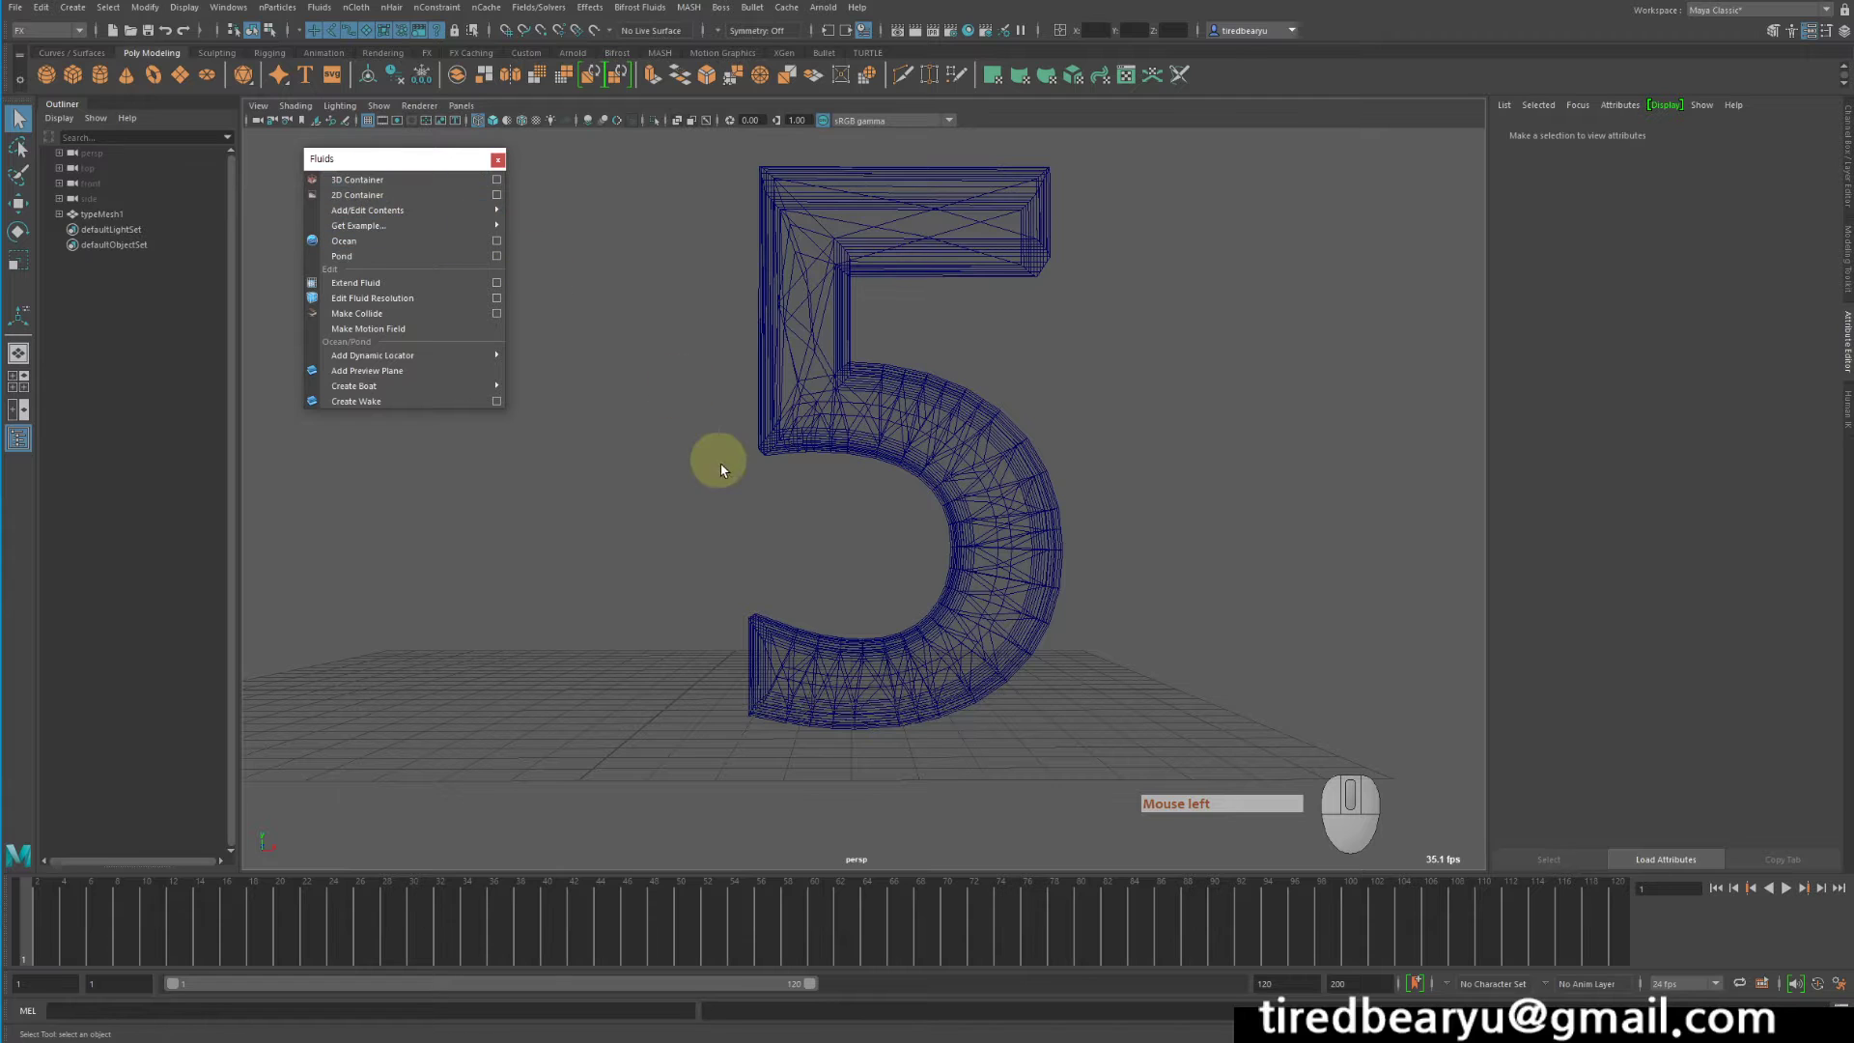
click(382, 181)
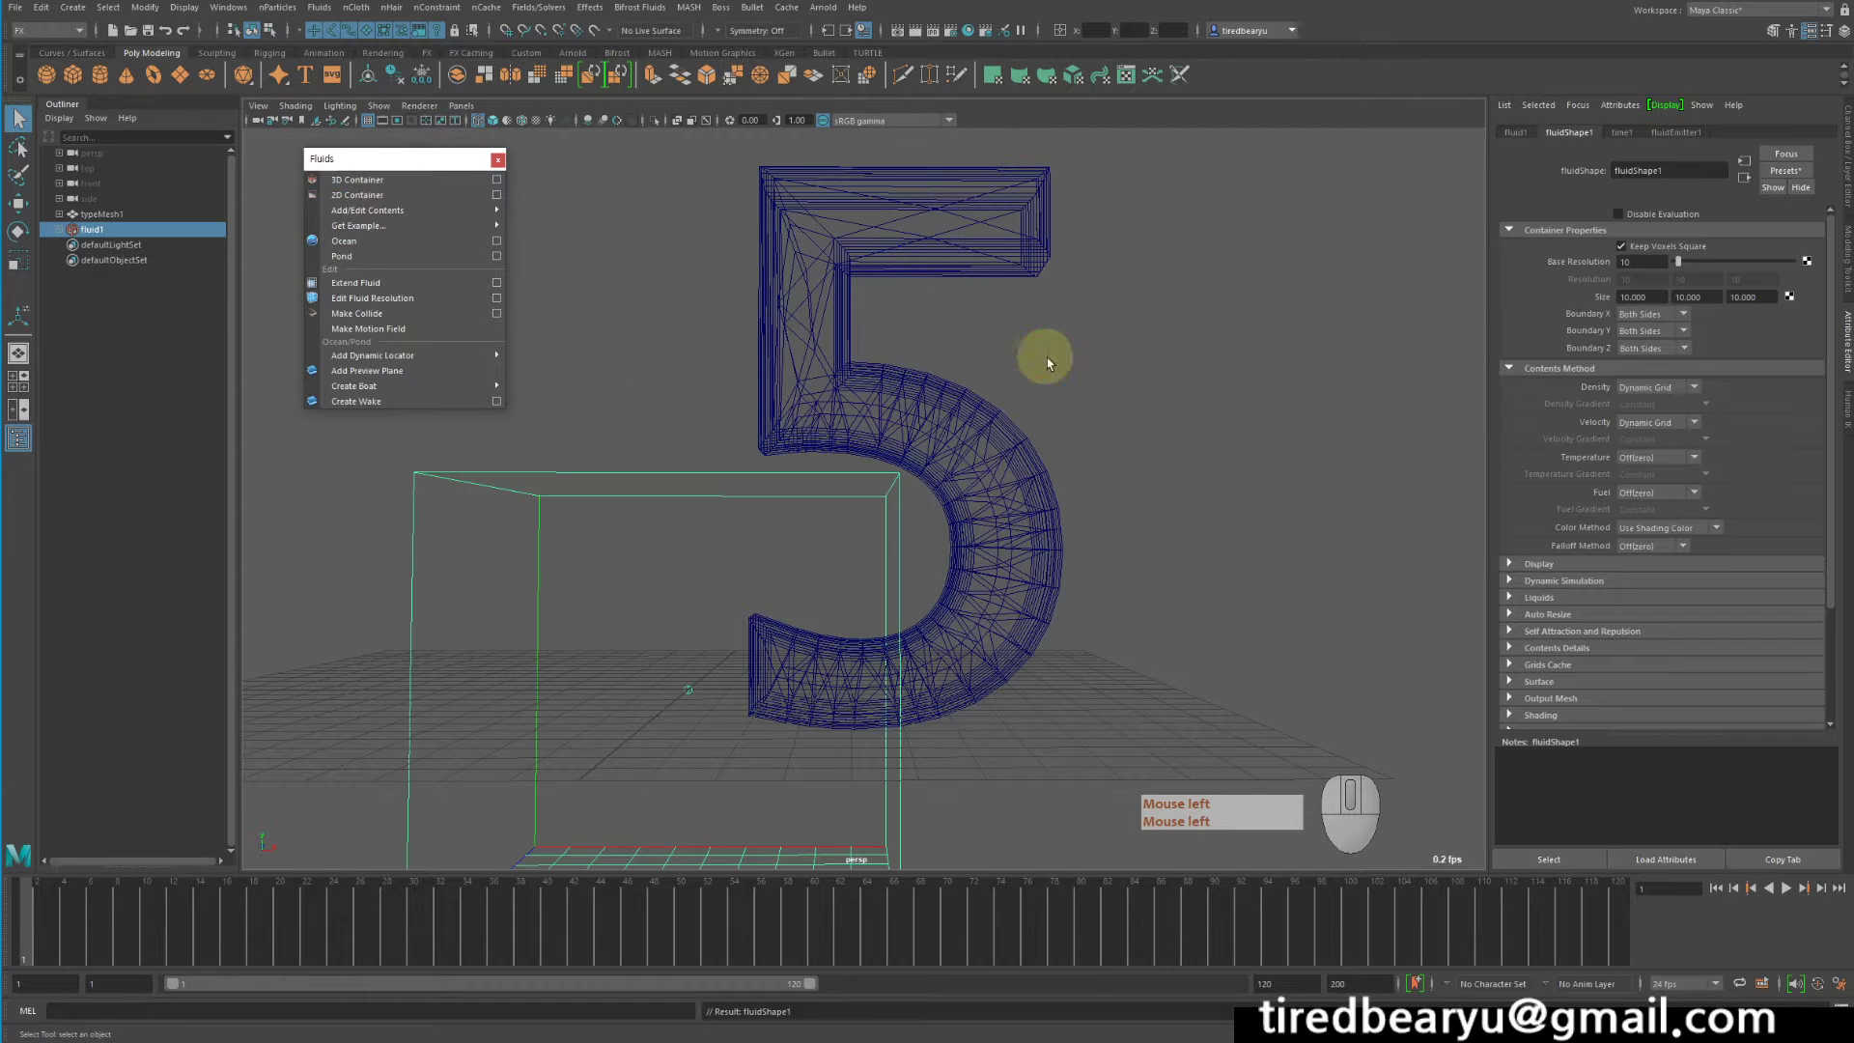
alt+right_drag(1047, 358, 823, 404)
alt+middle_drag(824, 404, 902, 366)
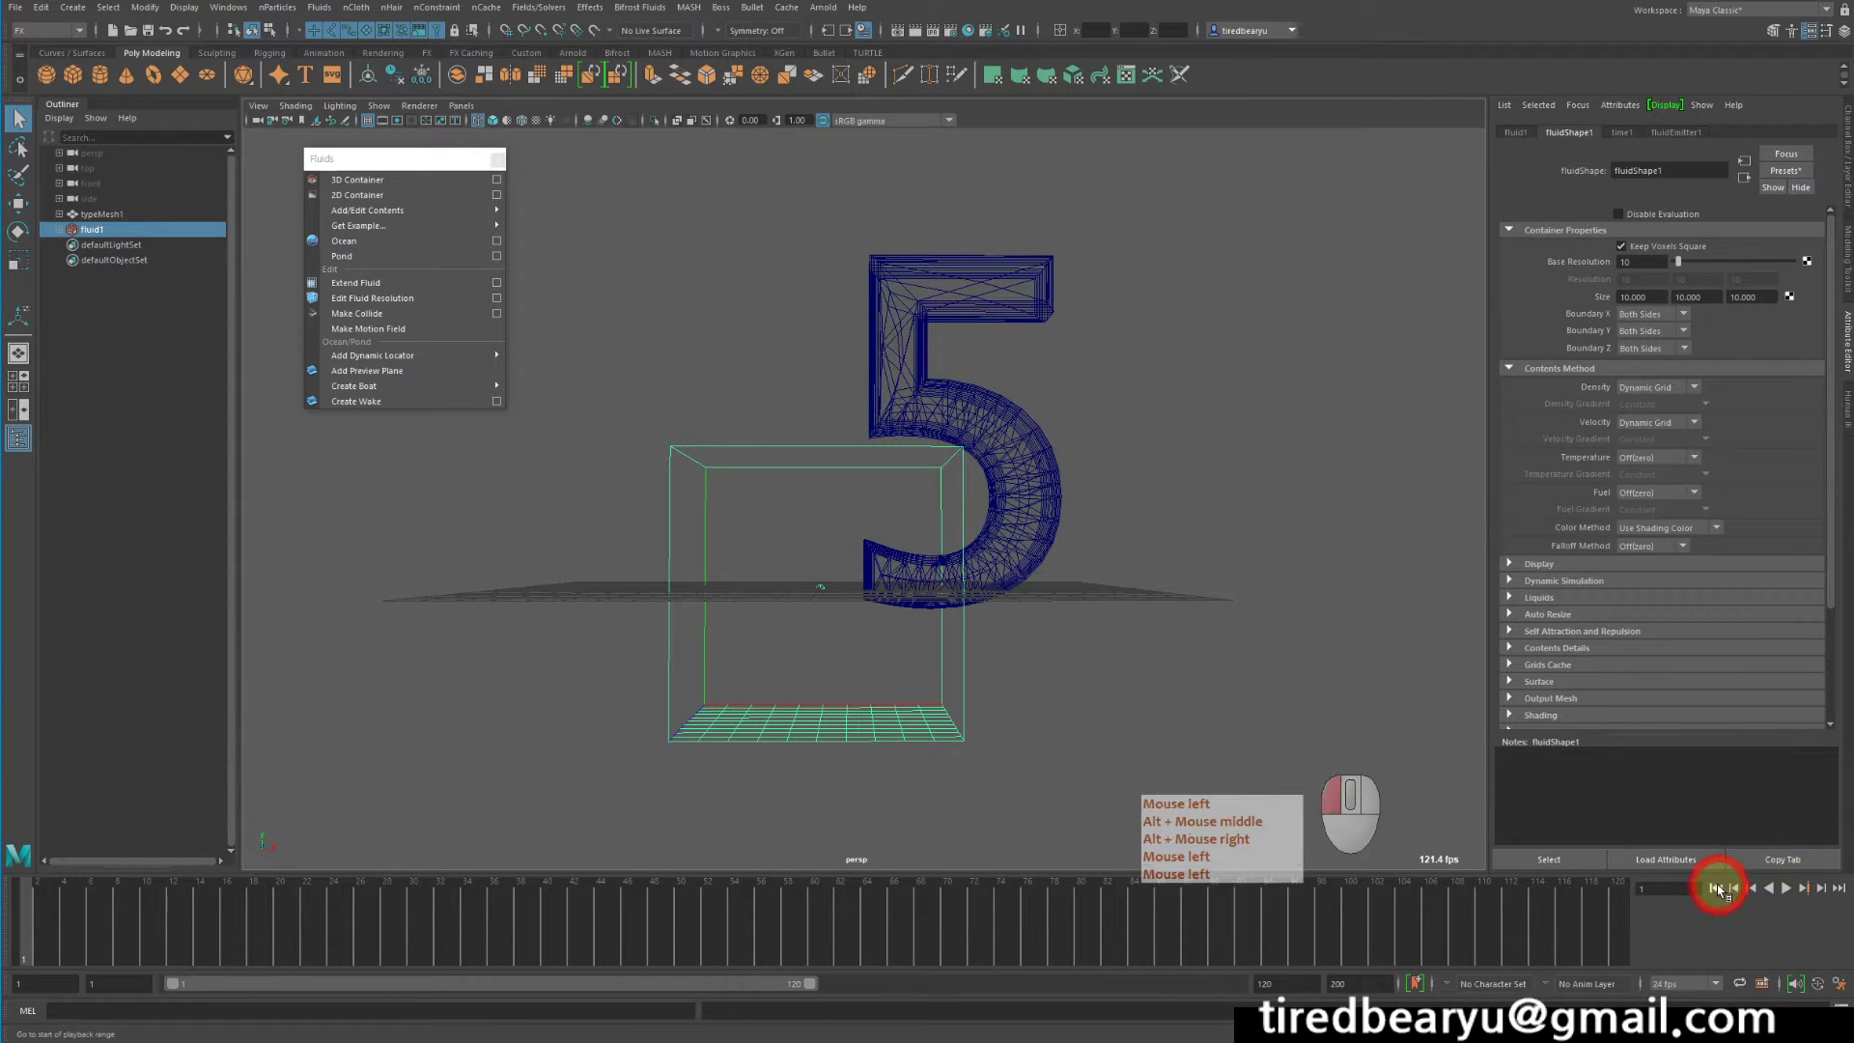
Play the fluid simulation in wireframe and in shaded display to view the emitted smoke
click(1785, 887)
click(1788, 888)
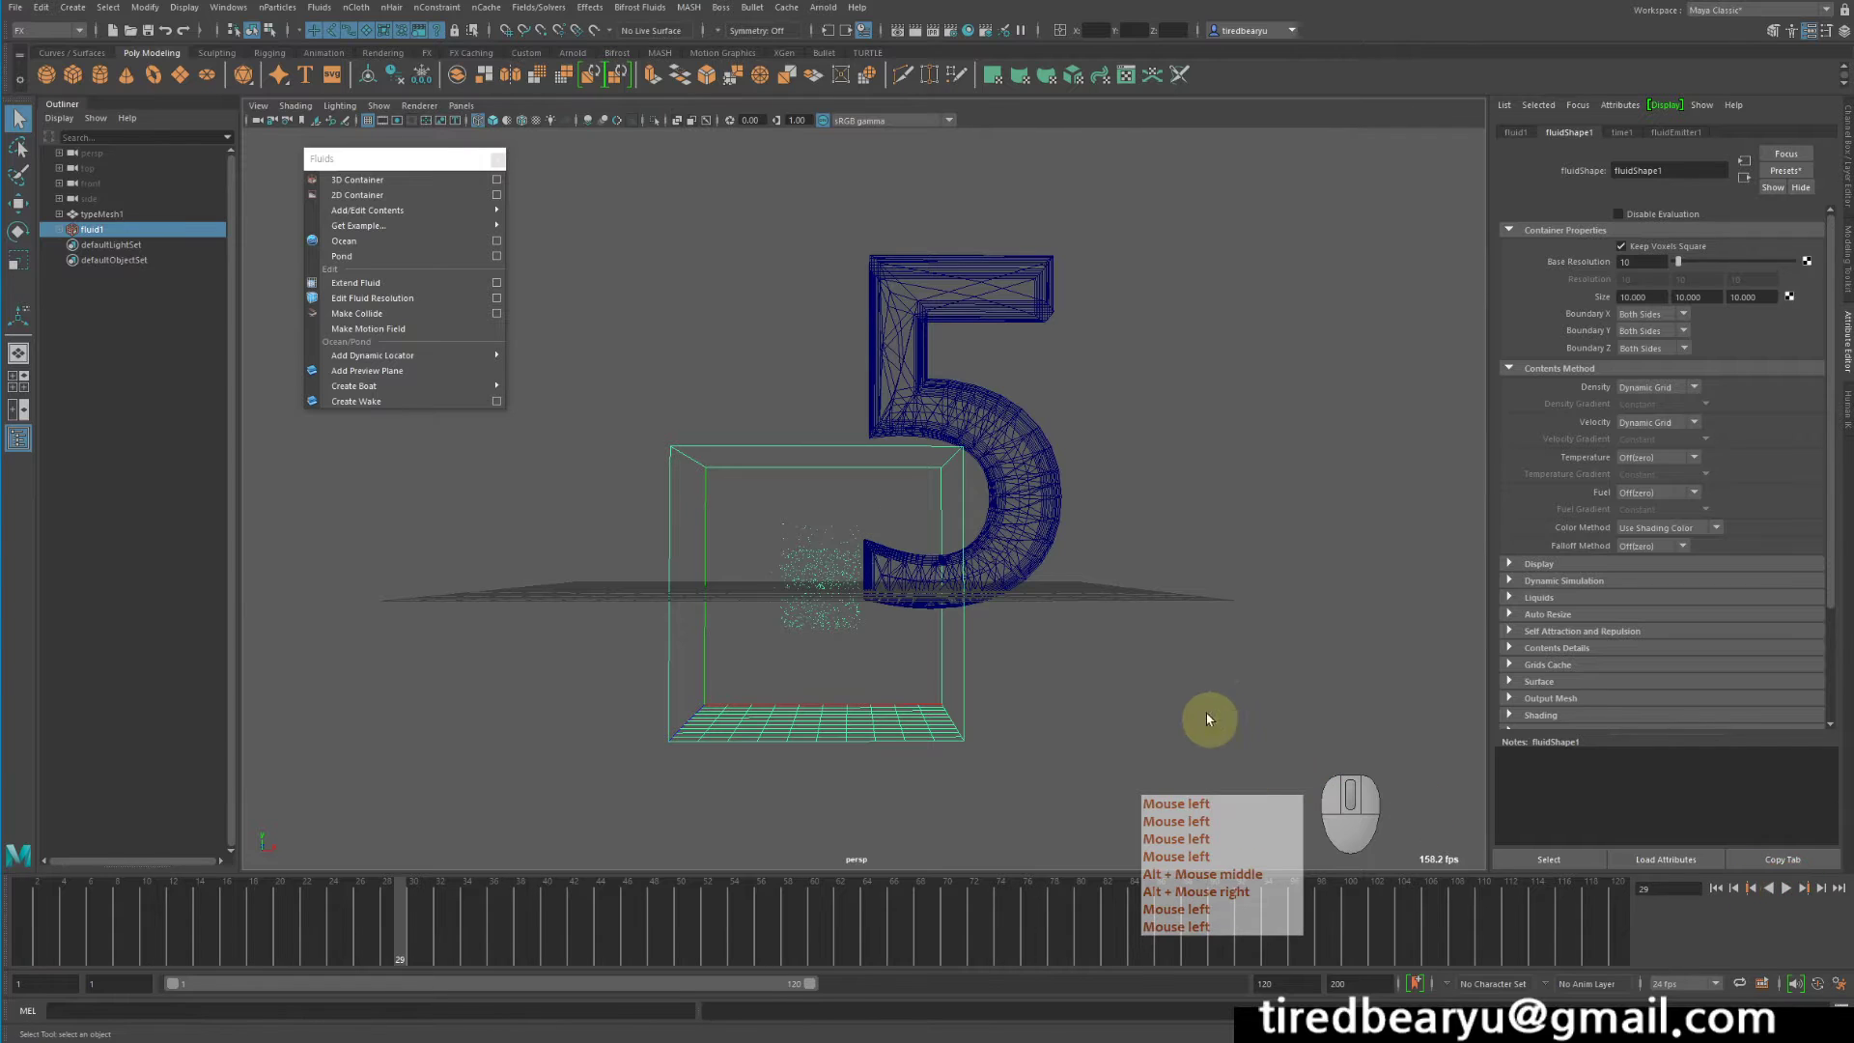
click(1204, 634)
key(5)
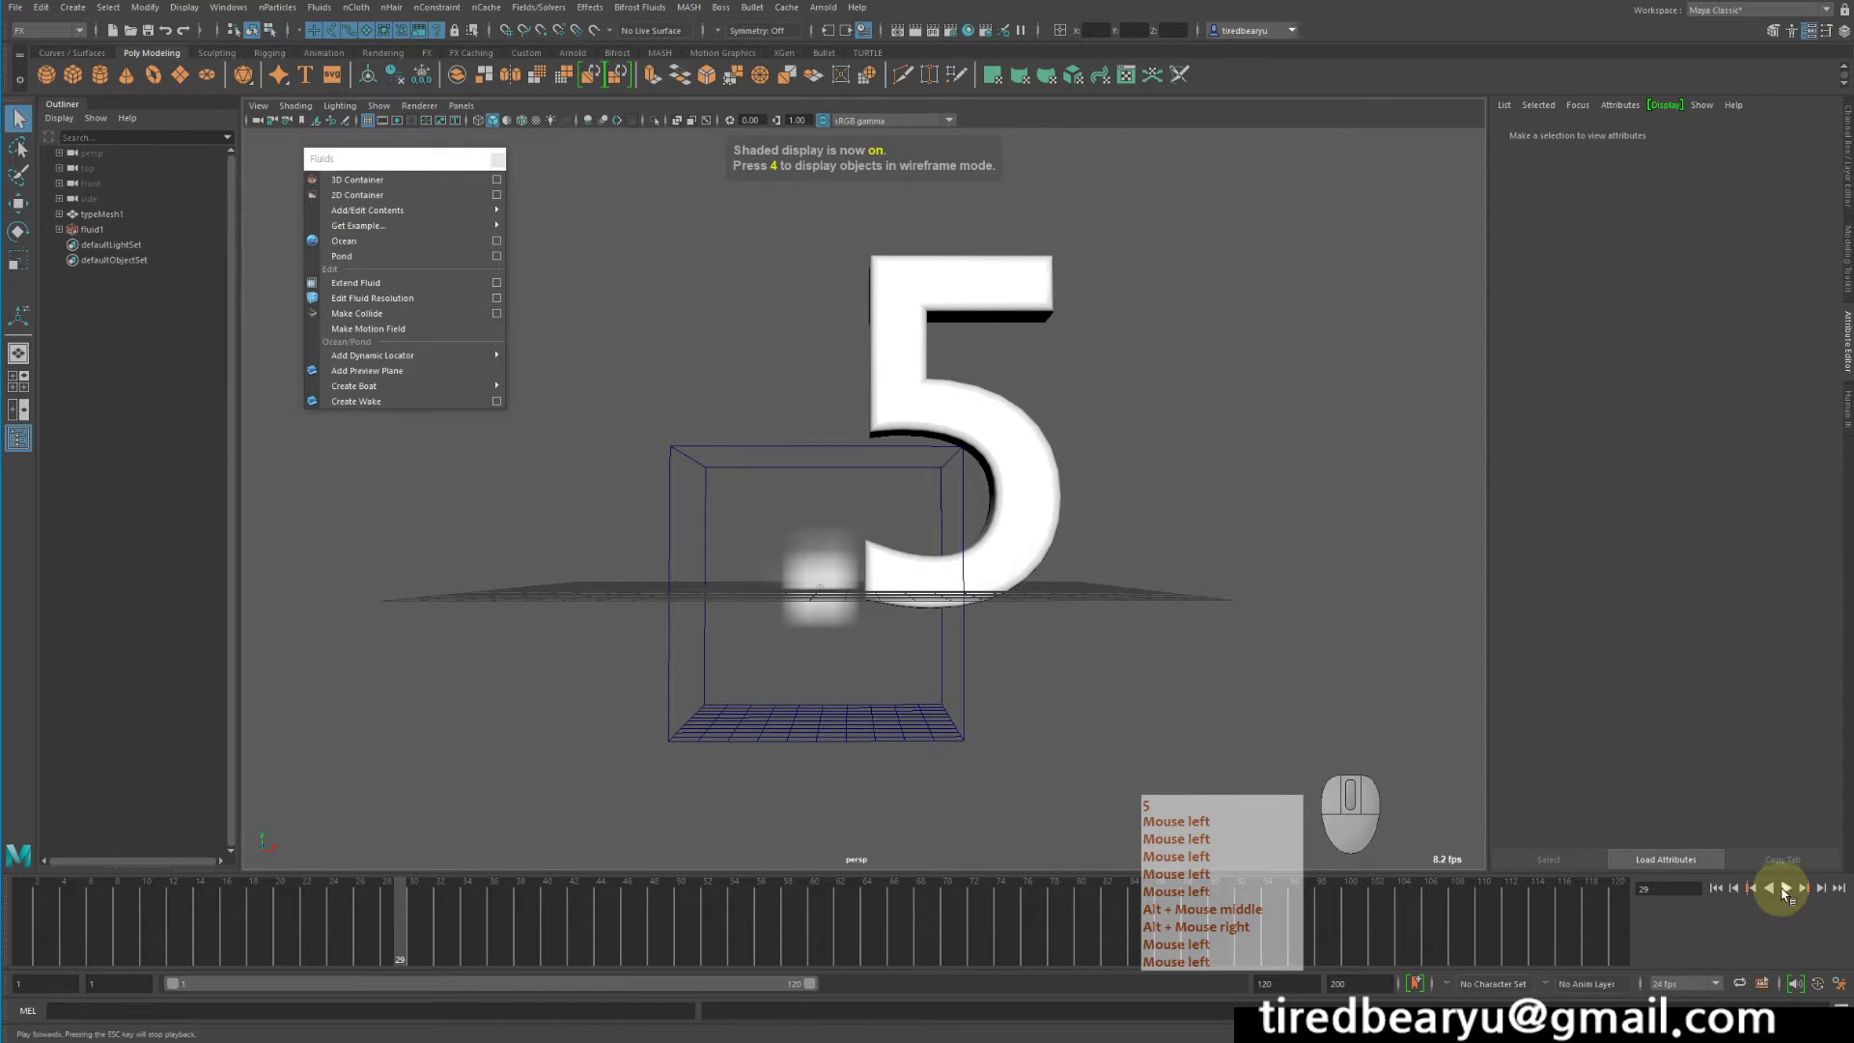
click(1786, 888)
click(1787, 888)
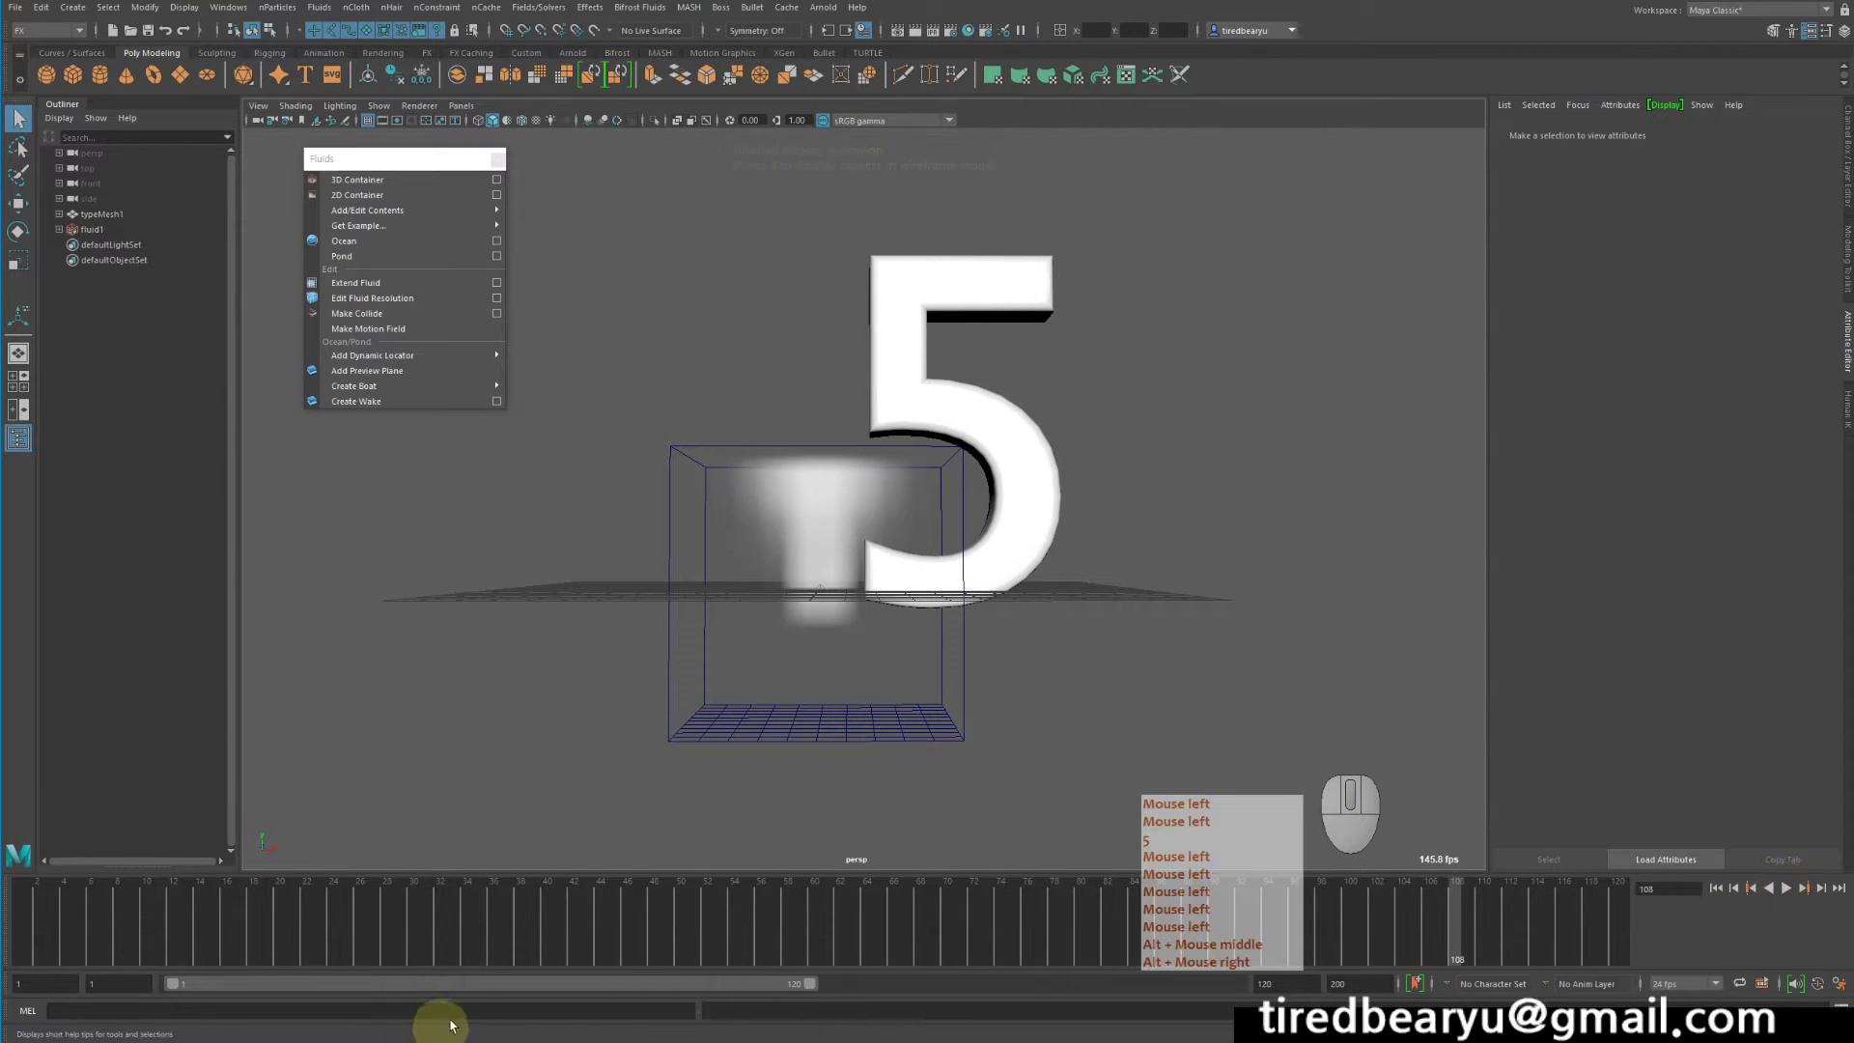
Extend the playback range to the full 200 frames and replay the fluid simulation from the first frame
double_click(542, 982)
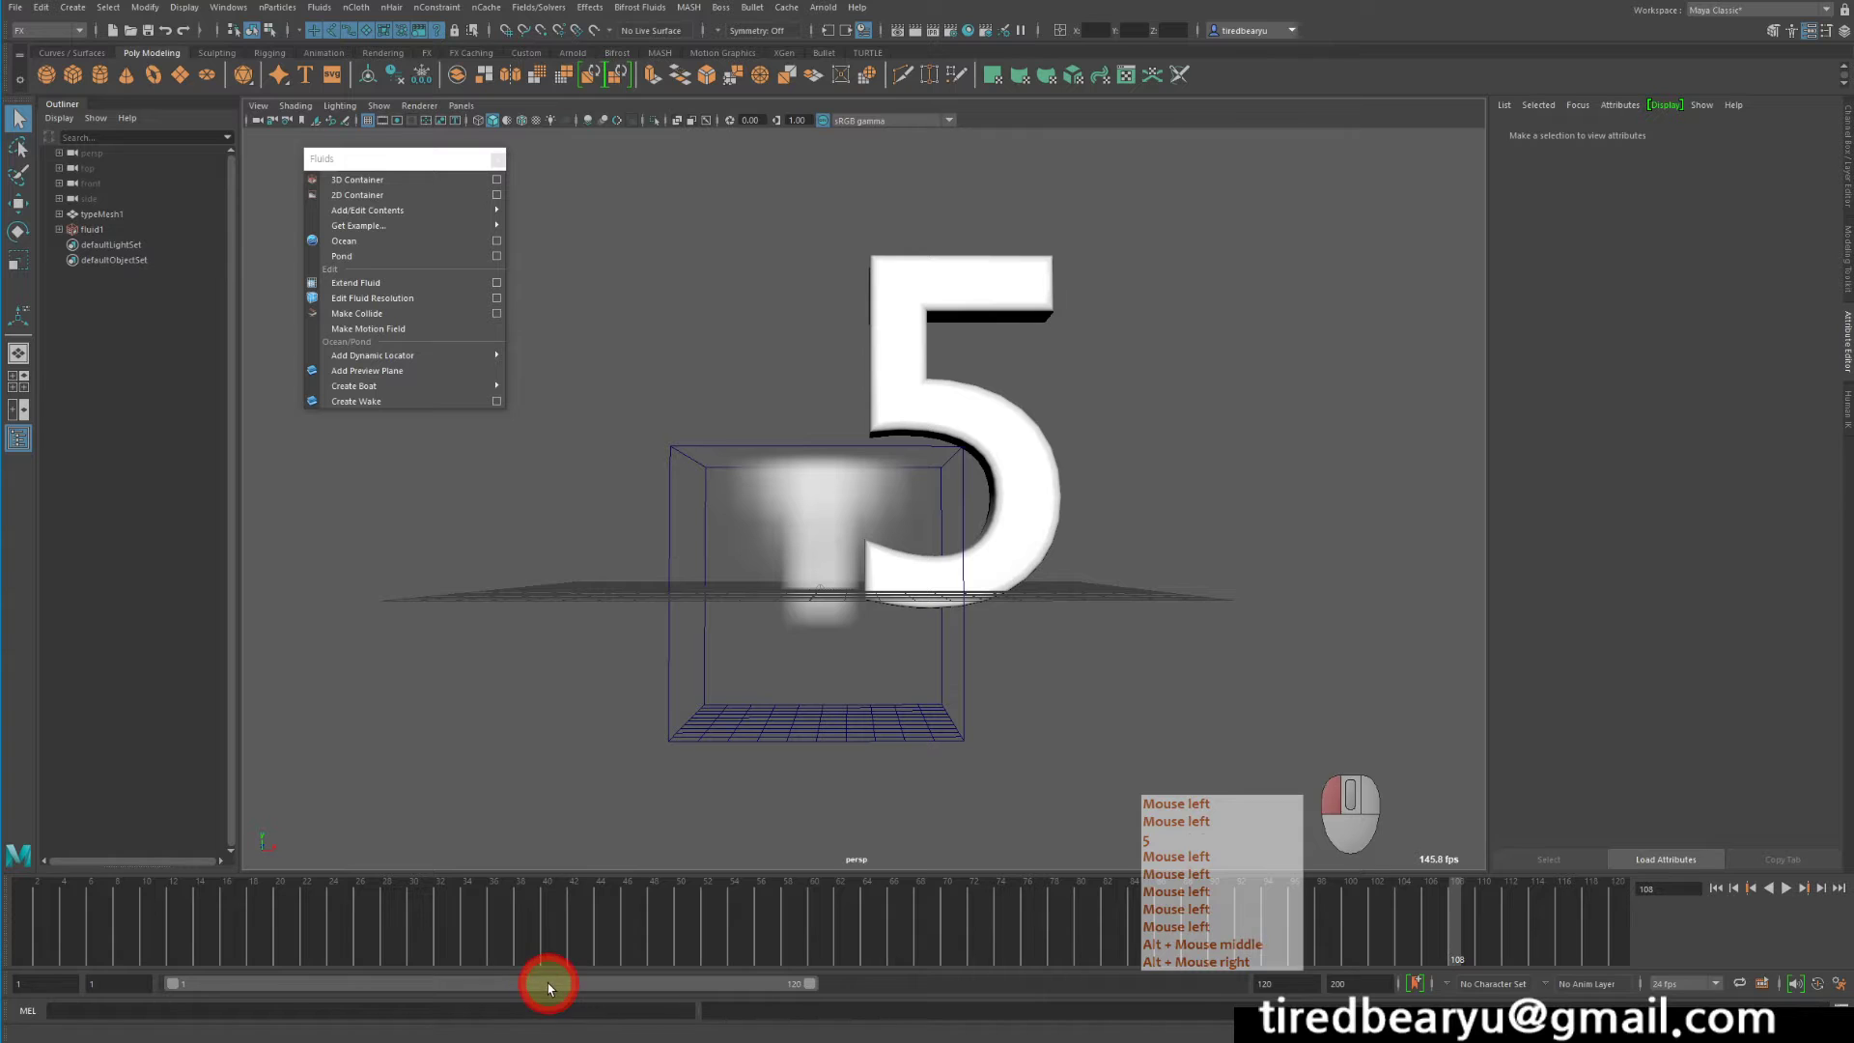
click(1787, 888)
click(1787, 889)
click(1000, 631)
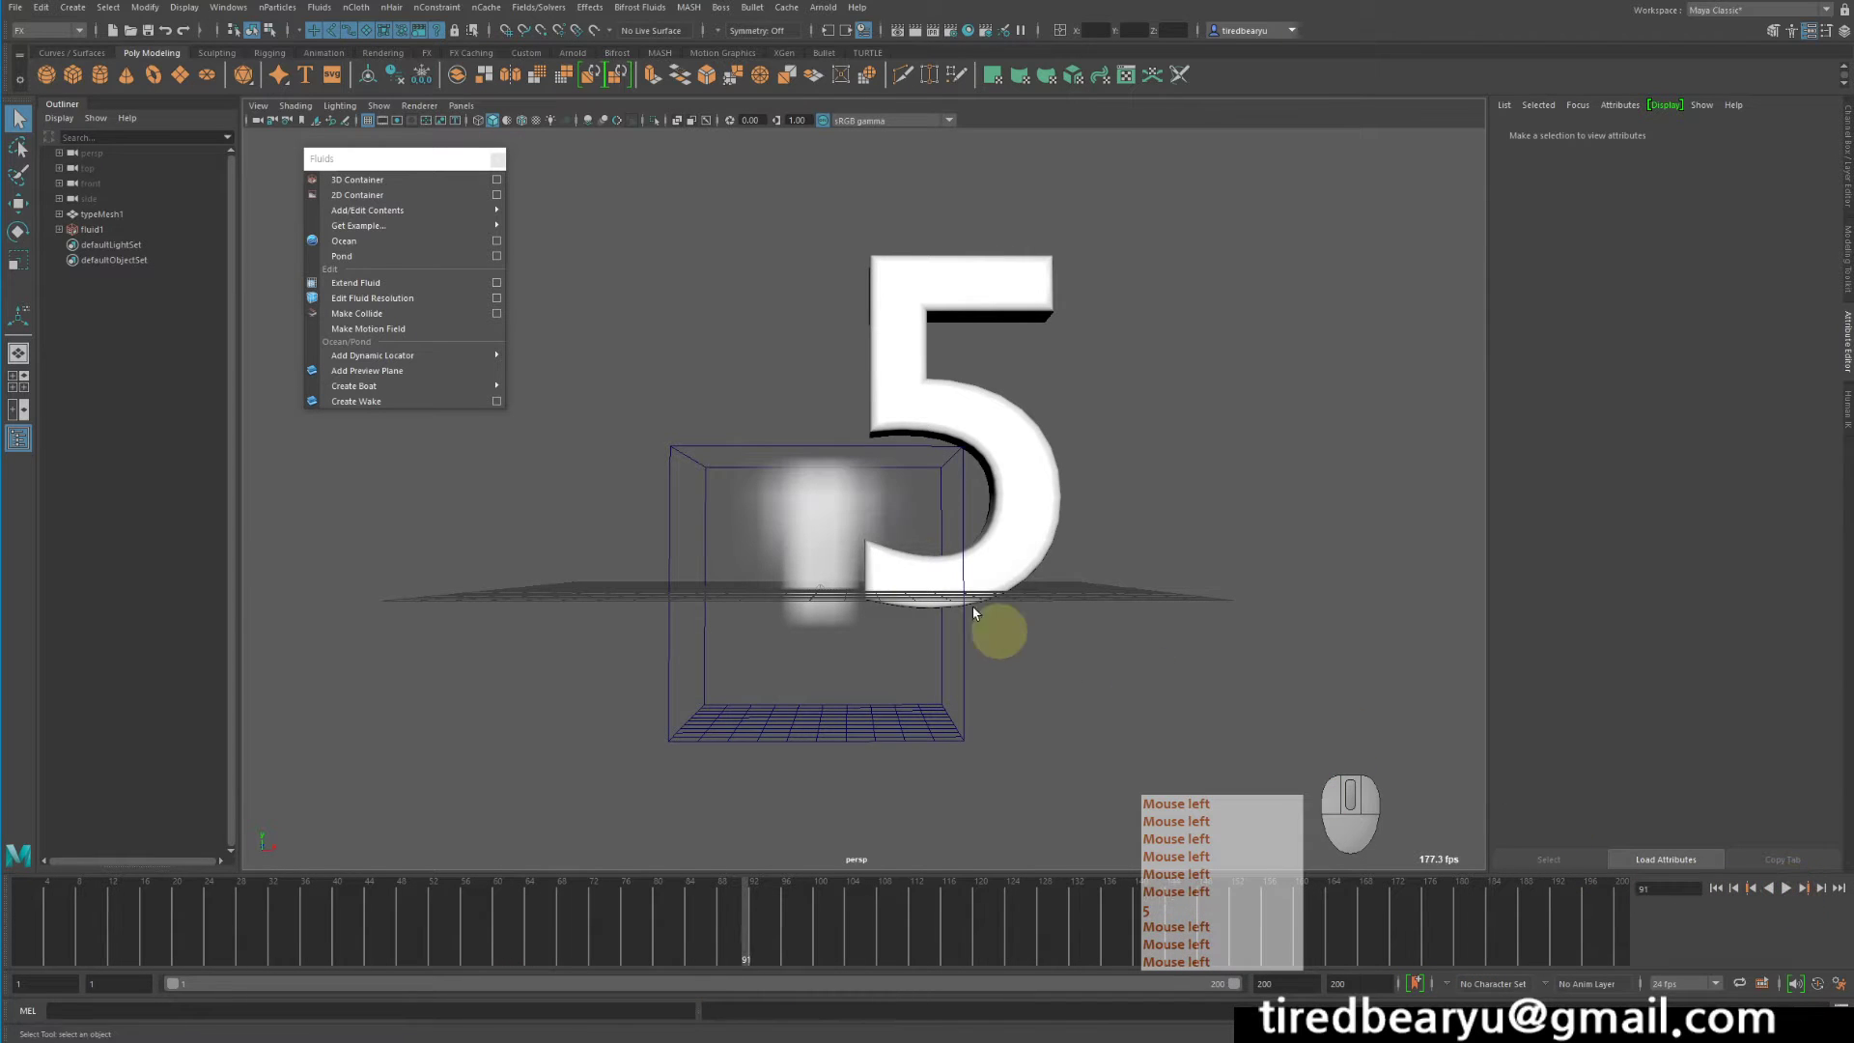
mouse_move(963, 649)
alt+mouse_down()
mouse_move(1139, 662)
mouse_move(976, 664)
alt+mouse_up()
click(1716, 888)
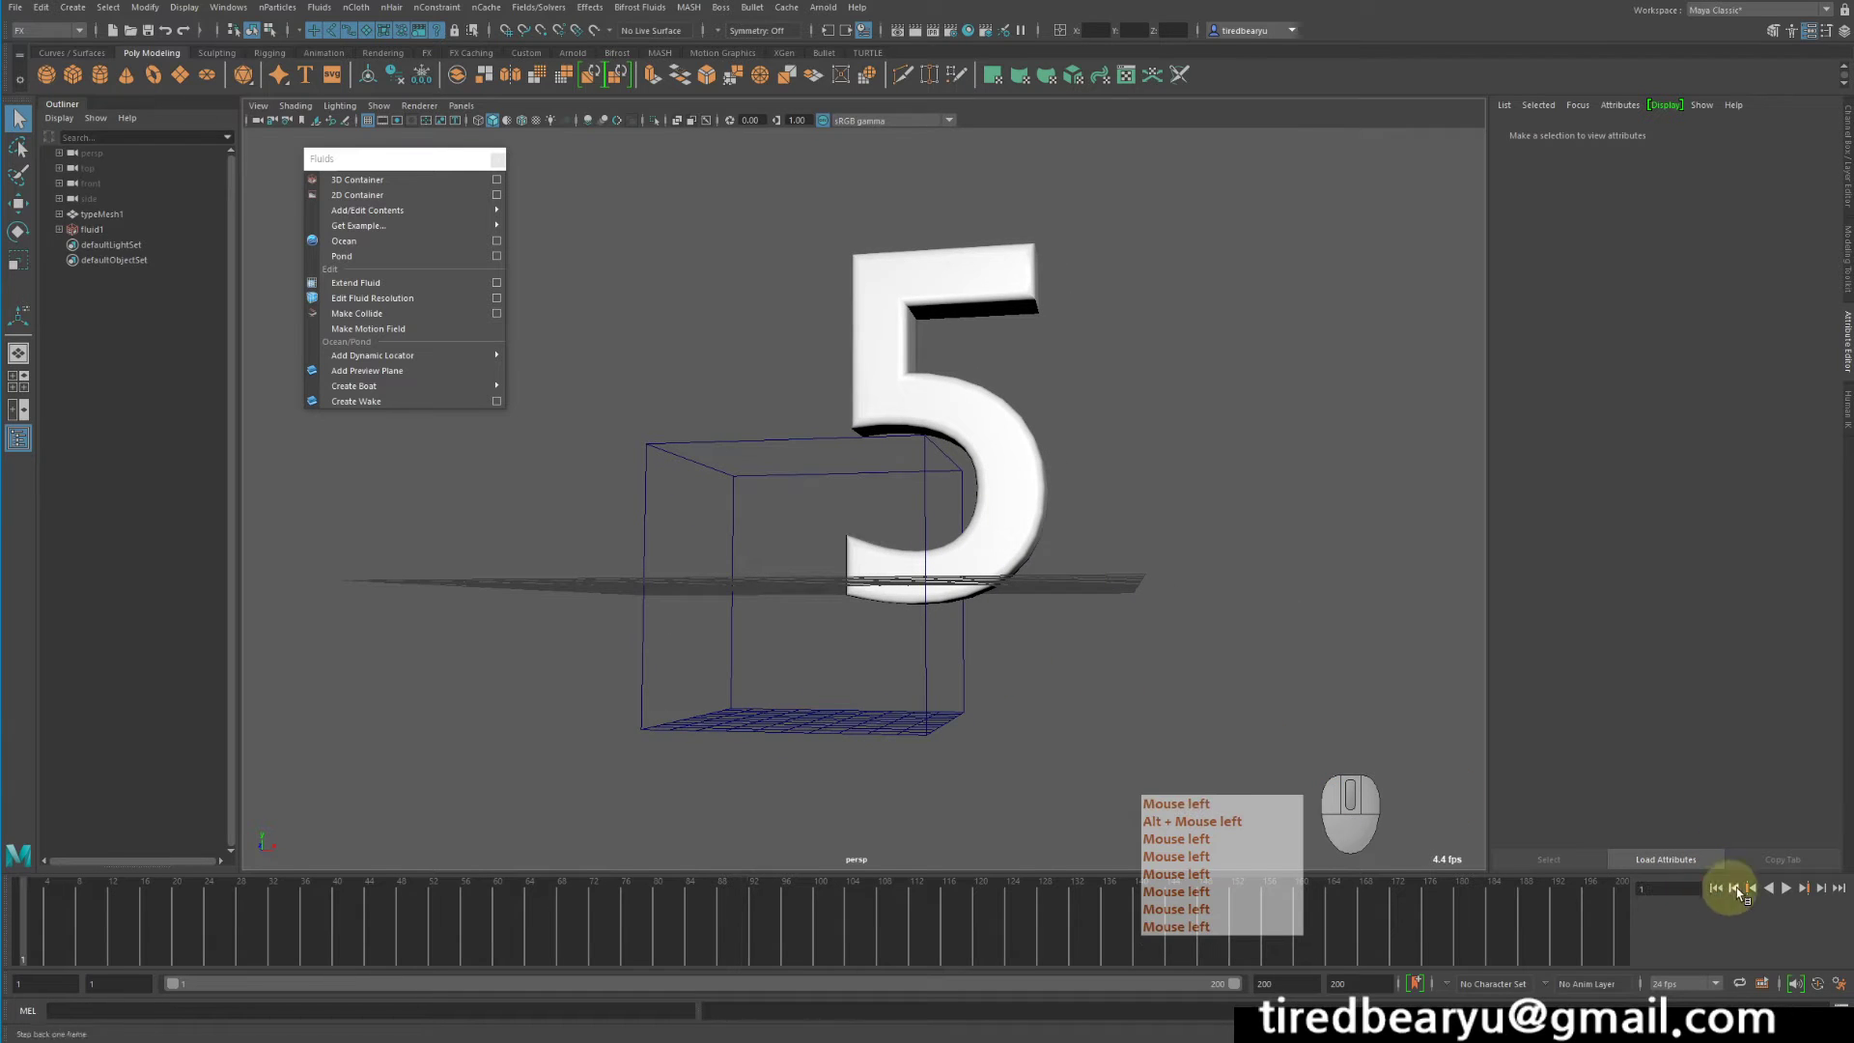
click(1790, 891)
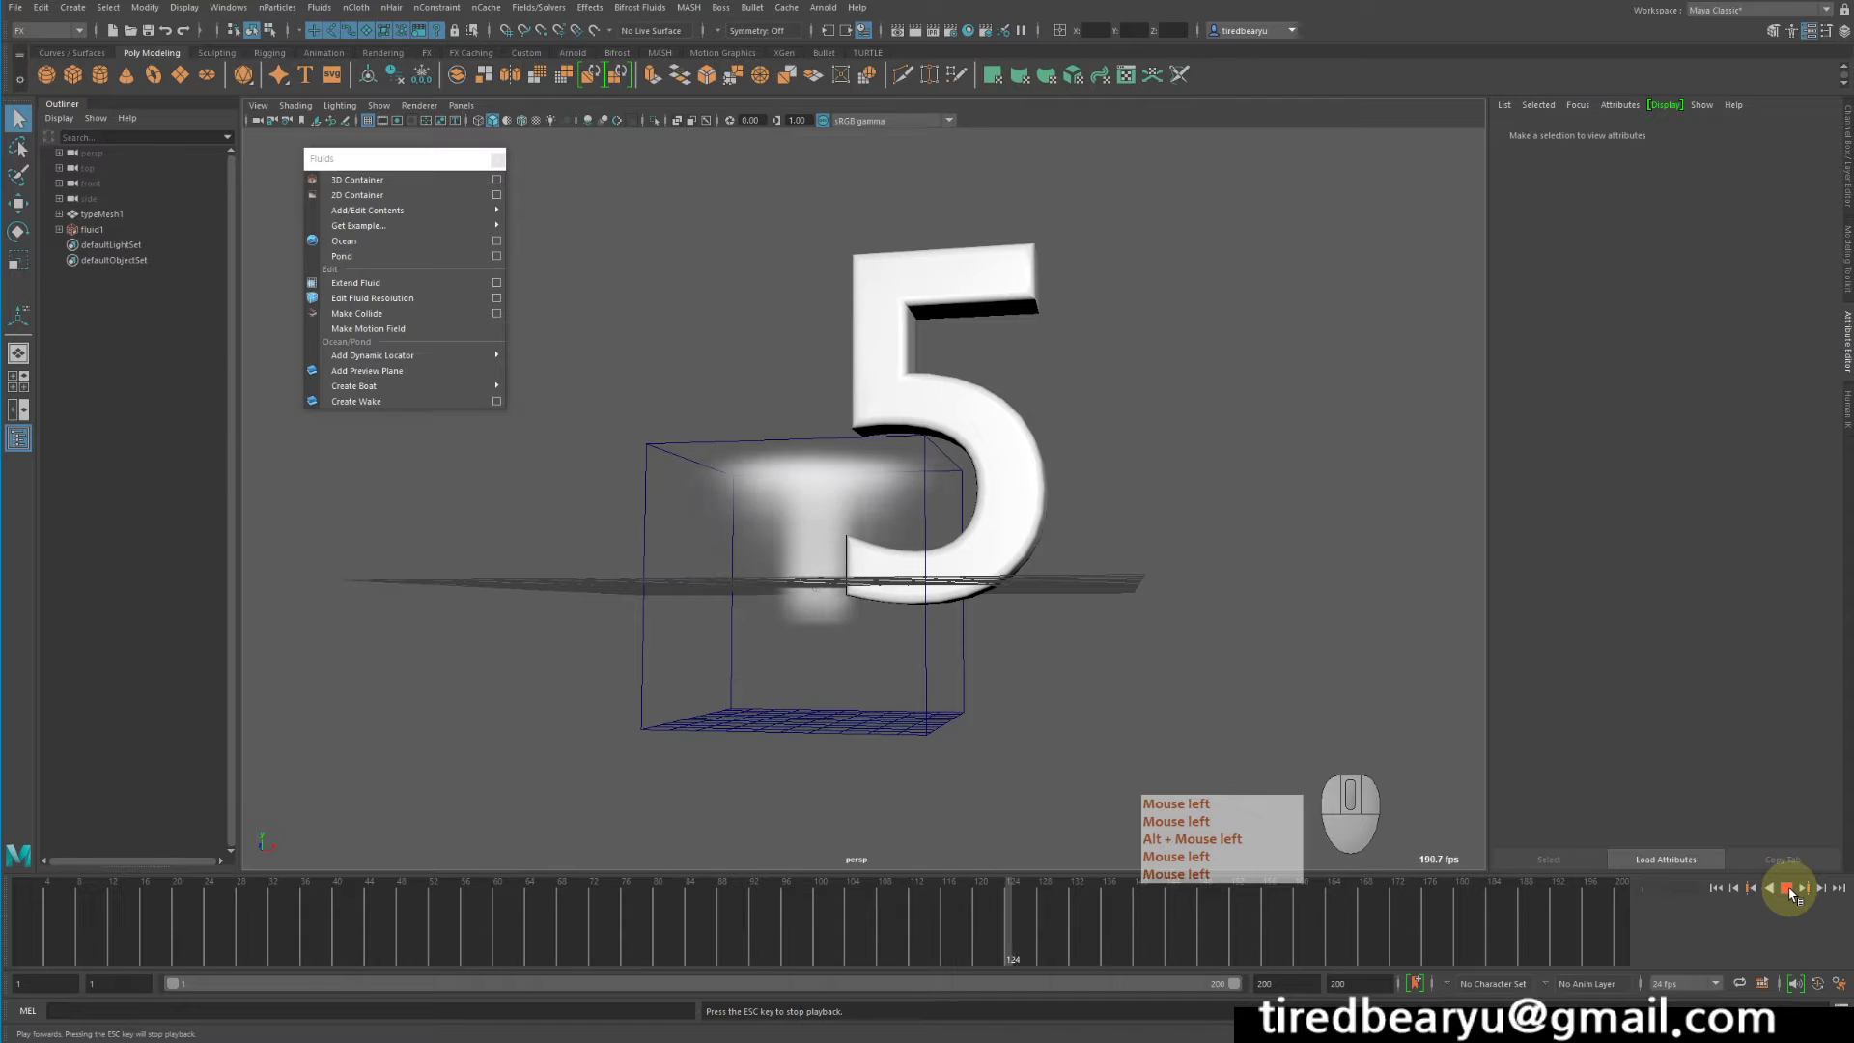
click(1790, 890)
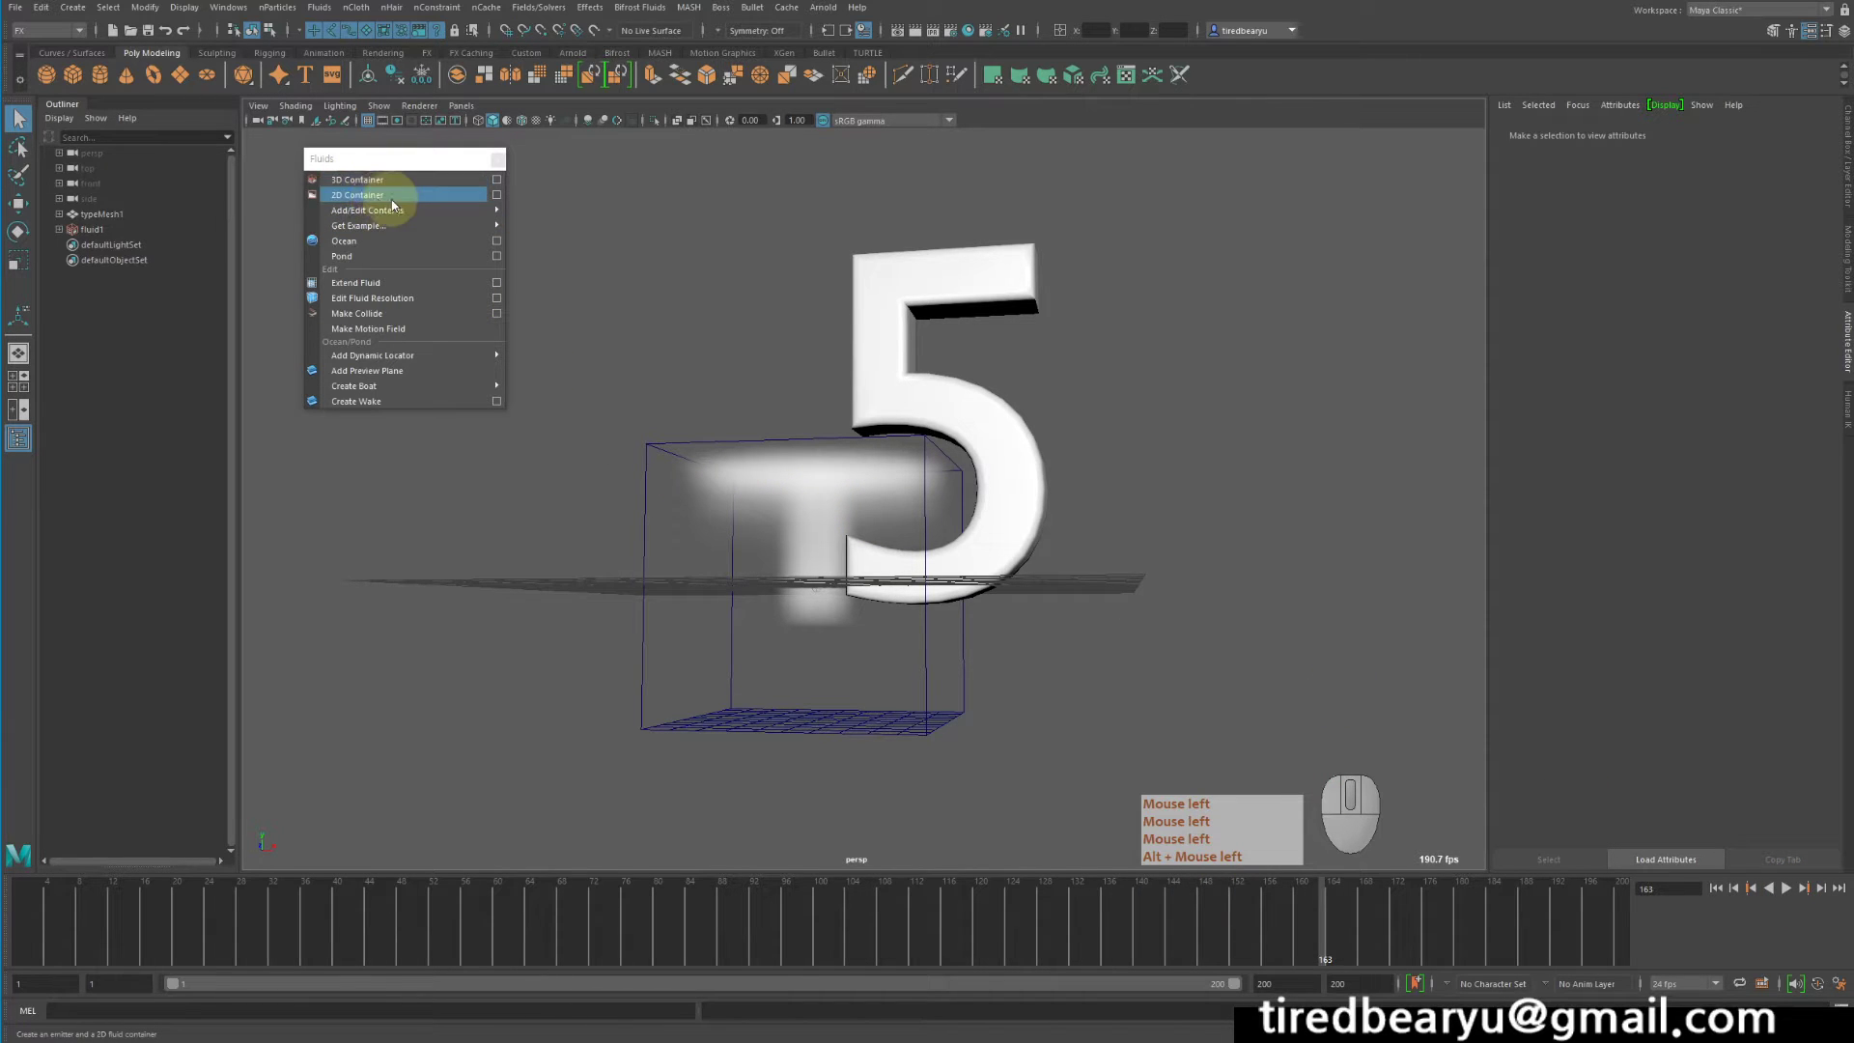
Delete the 3D fluid container together with its emitter
alt+drag(717, 407, 725, 402)
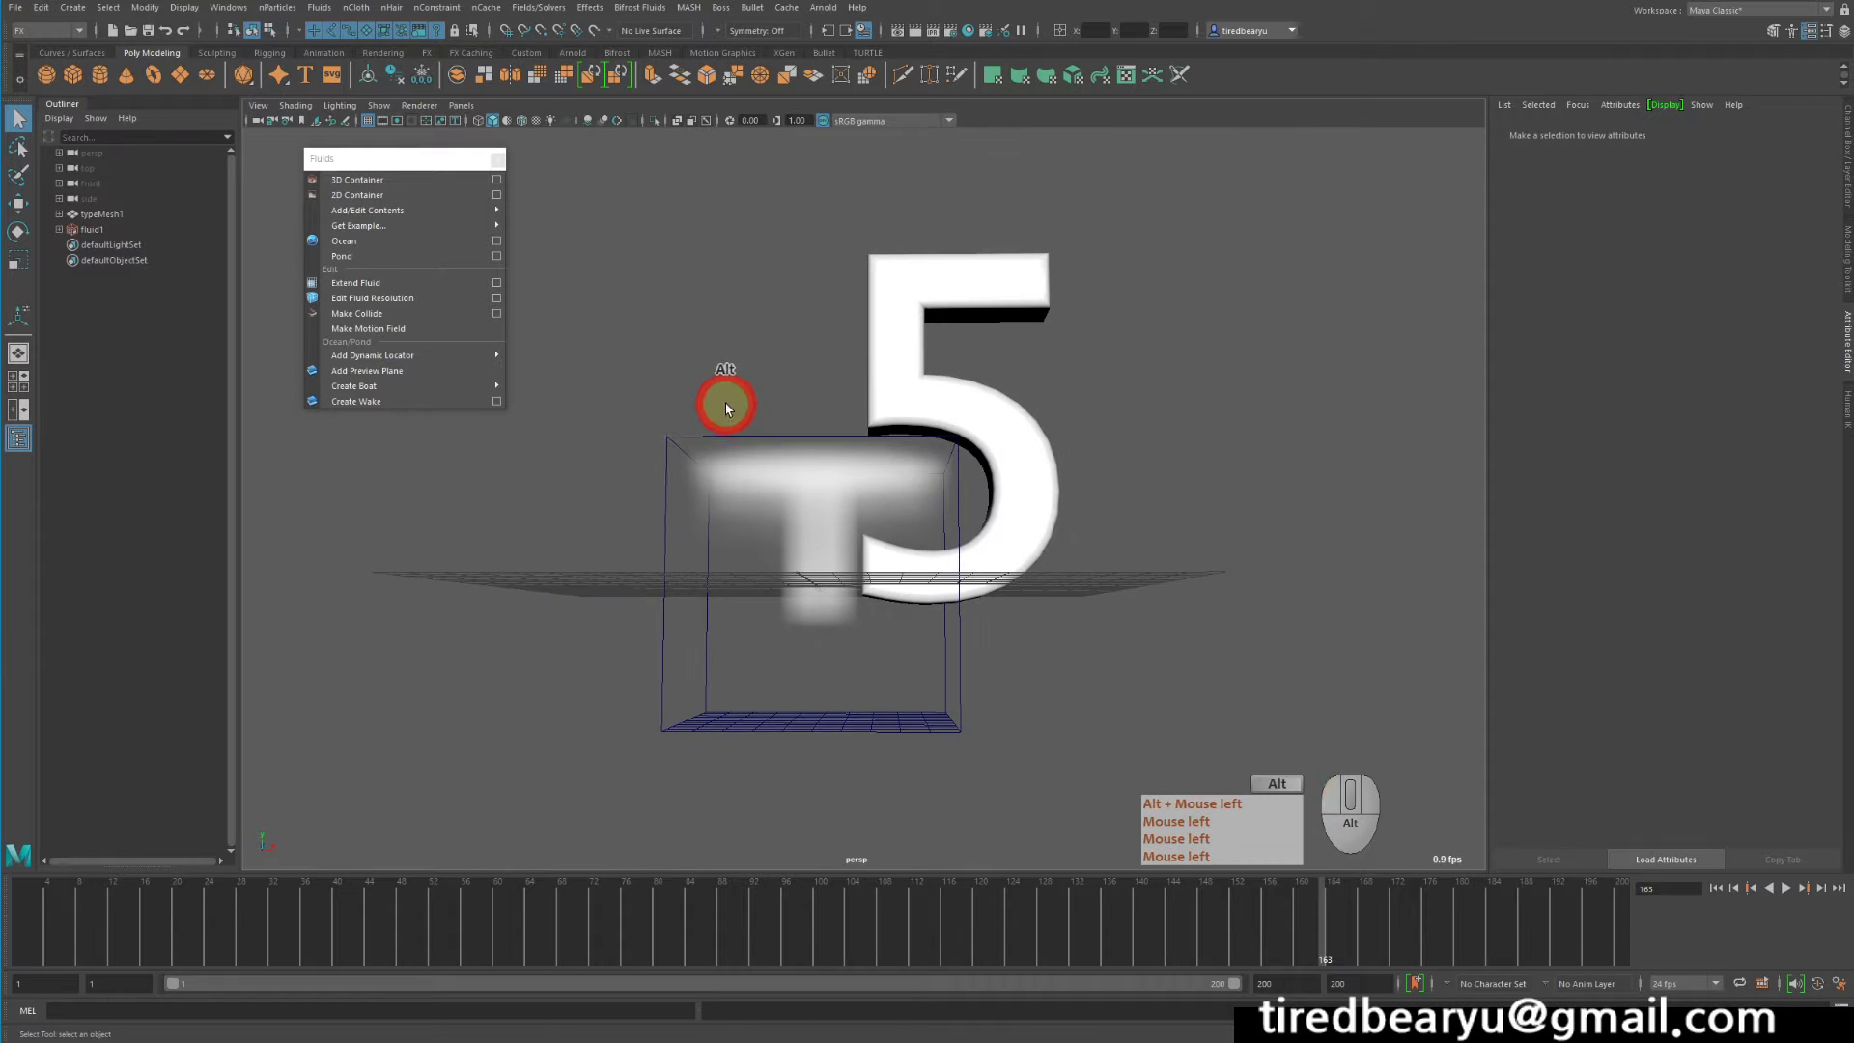
click(790, 541)
key(Delete)
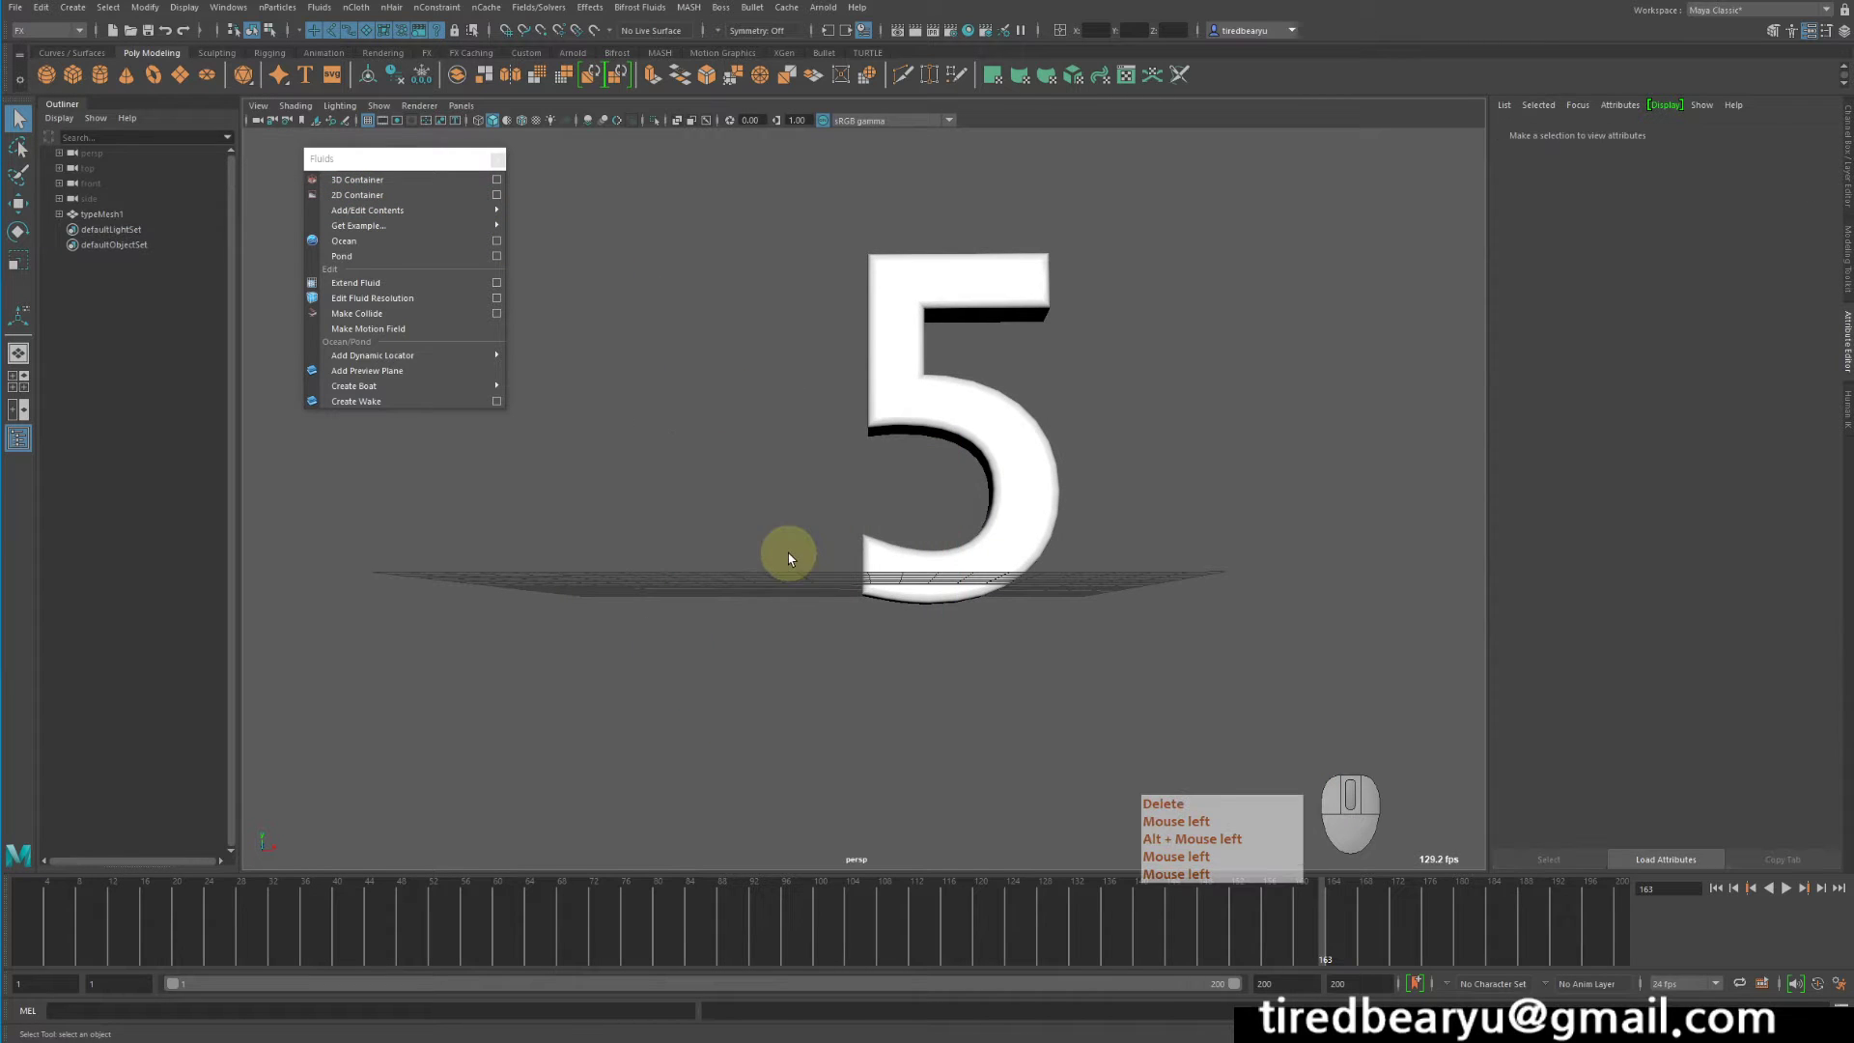
Create a new 3D fluid container with an emitter and move it along X so the emitter sits in the lower tip of the 5
click(382, 183)
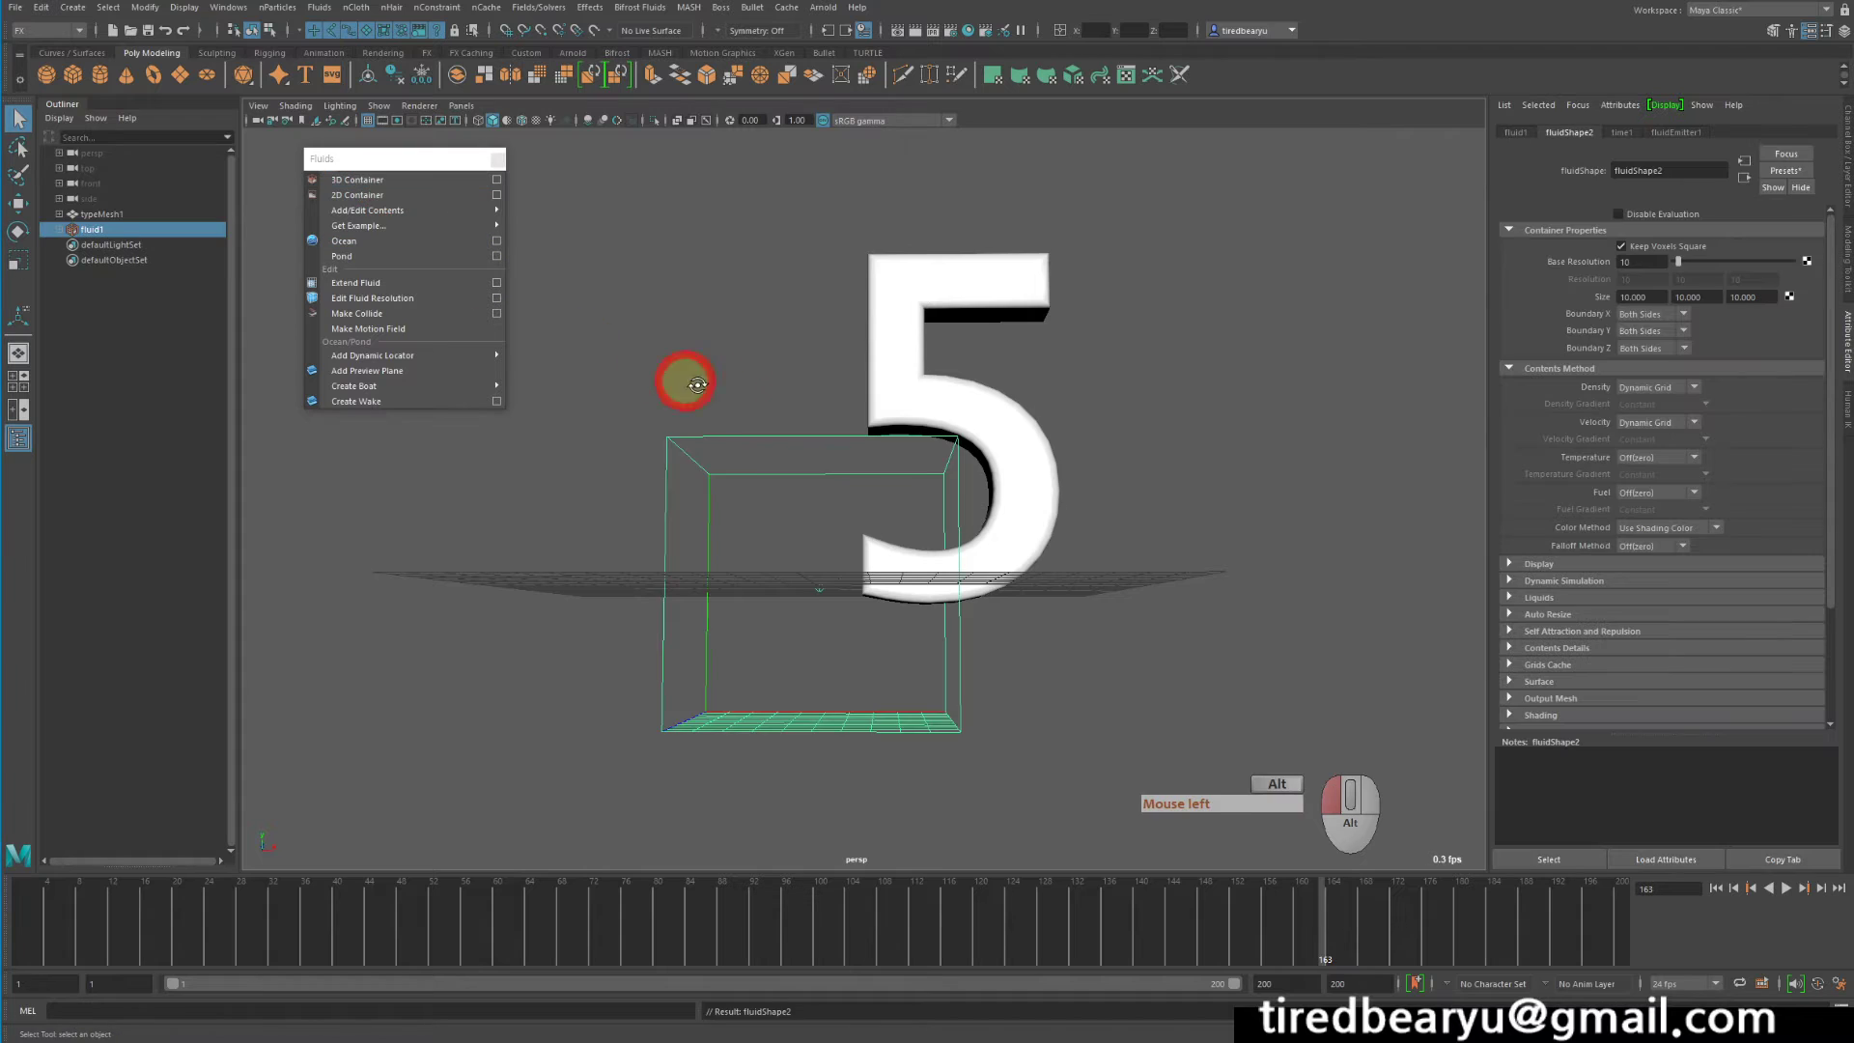
alt+drag(682, 380, 726, 447)
key(w)
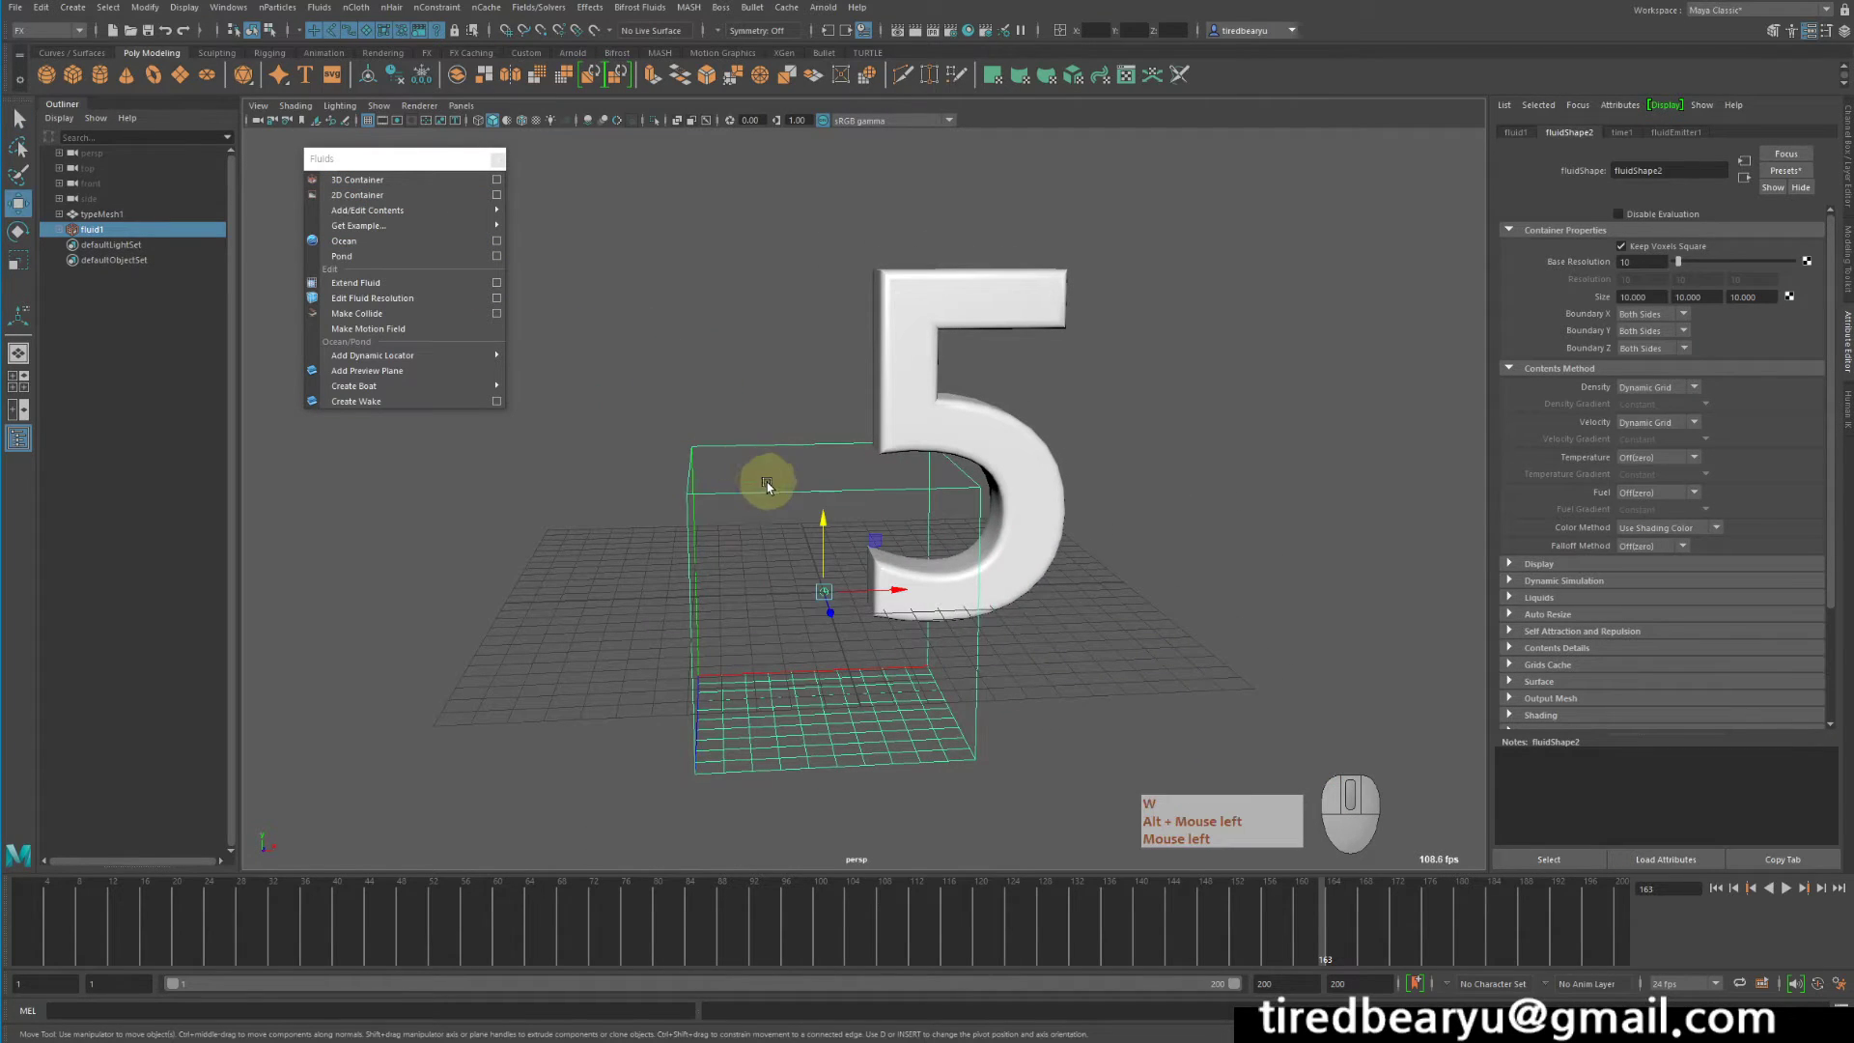
alt+drag(973, 592, 896, 507)
key(4)
alt+right_drag(897, 507, 1058, 534)
alt+middle_drag(1059, 534, 981, 505)
mouse_move(981, 505)
alt+mouse_down()
mouse_move(753, 568)
mouse_move(827, 588)
mouse_move(800, 550)
mouse_move(1014, 561)
alt+mouse_up()
click(761, 576)
key(5)
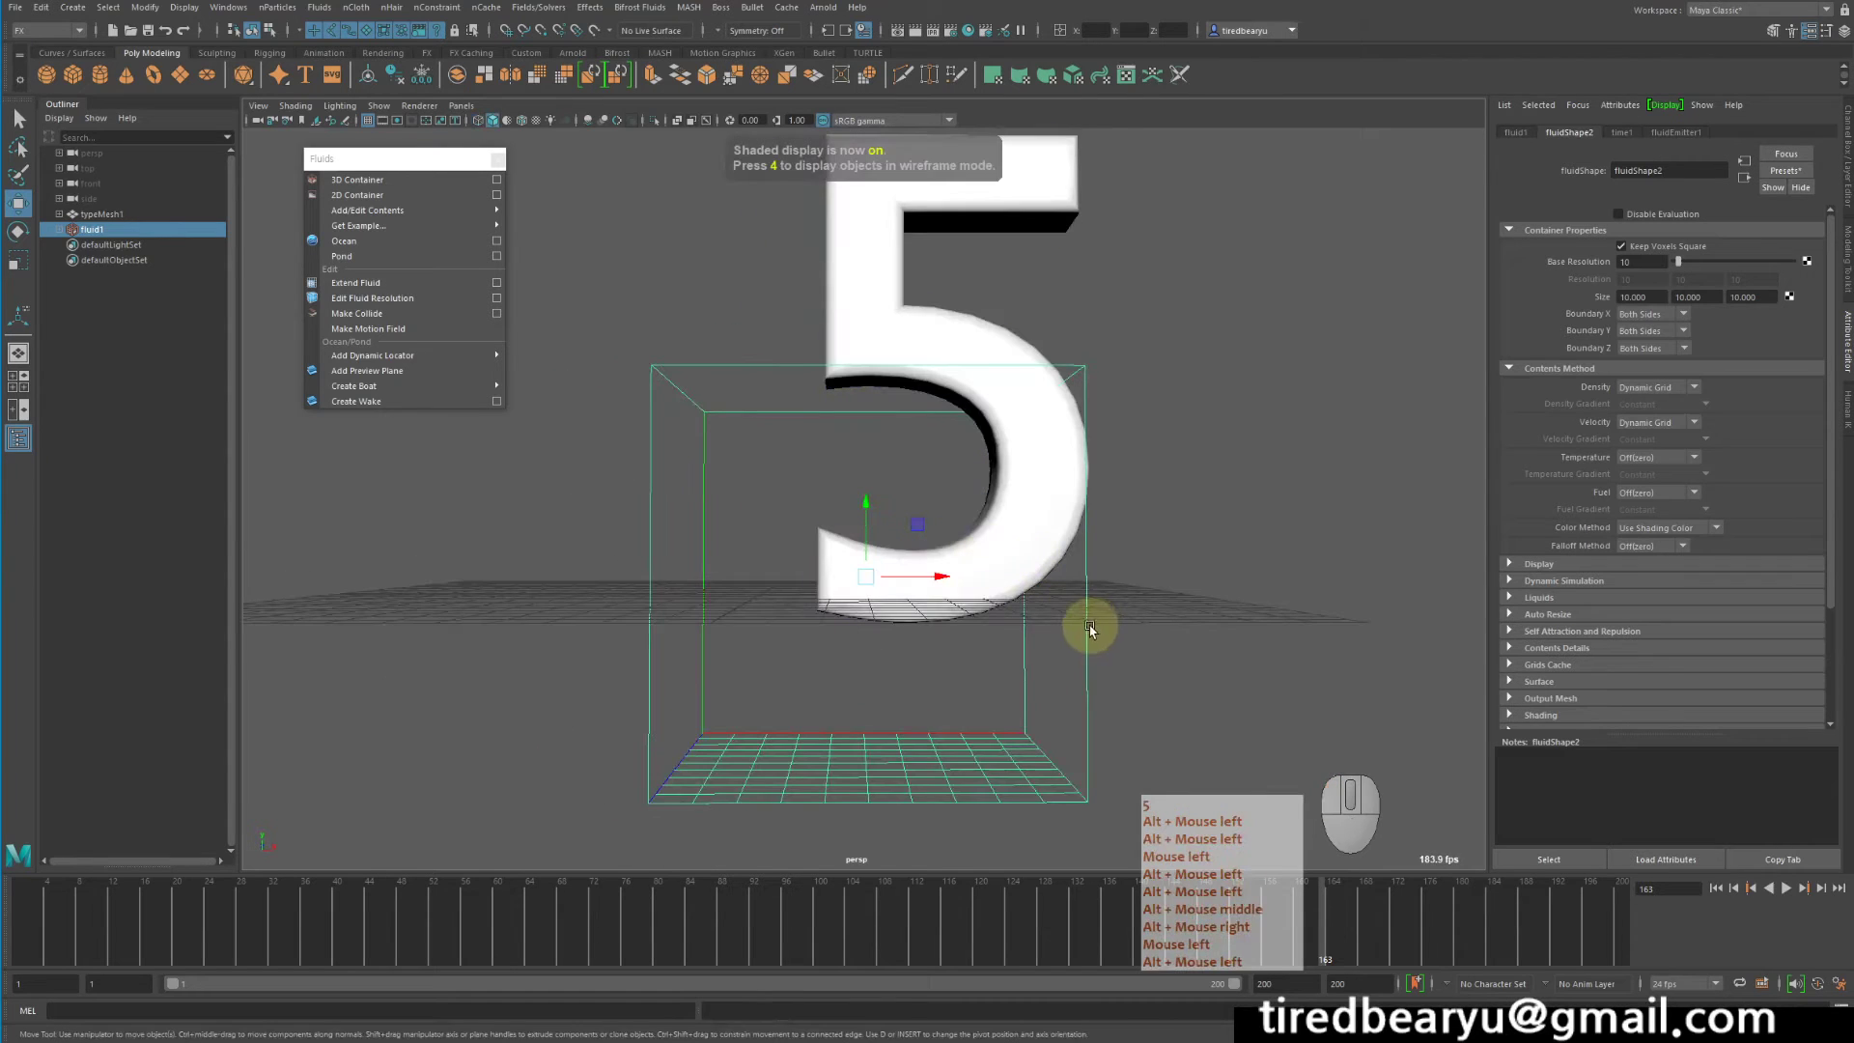
Play the fluid simulation from the first frame in wireframe display and stop it
alt+drag(1088, 626, 1079, 619)
key(4)
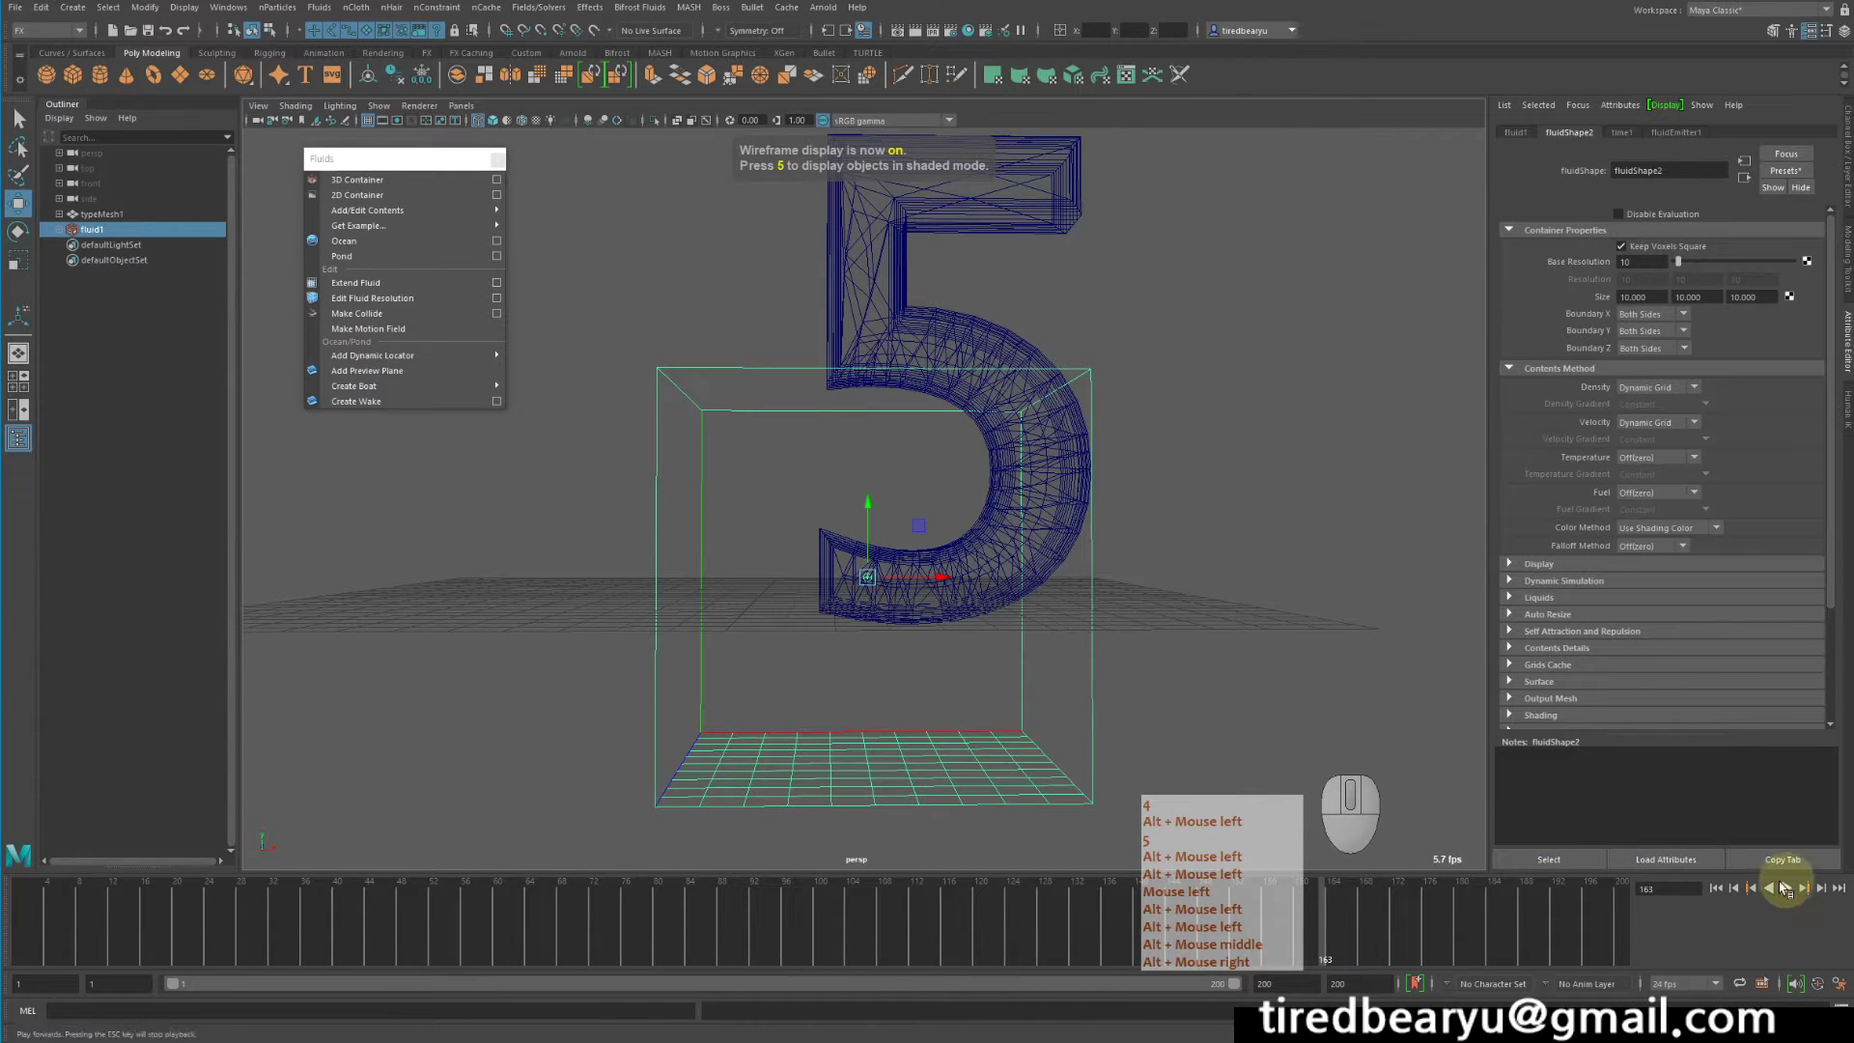
click(1716, 887)
click(1787, 887)
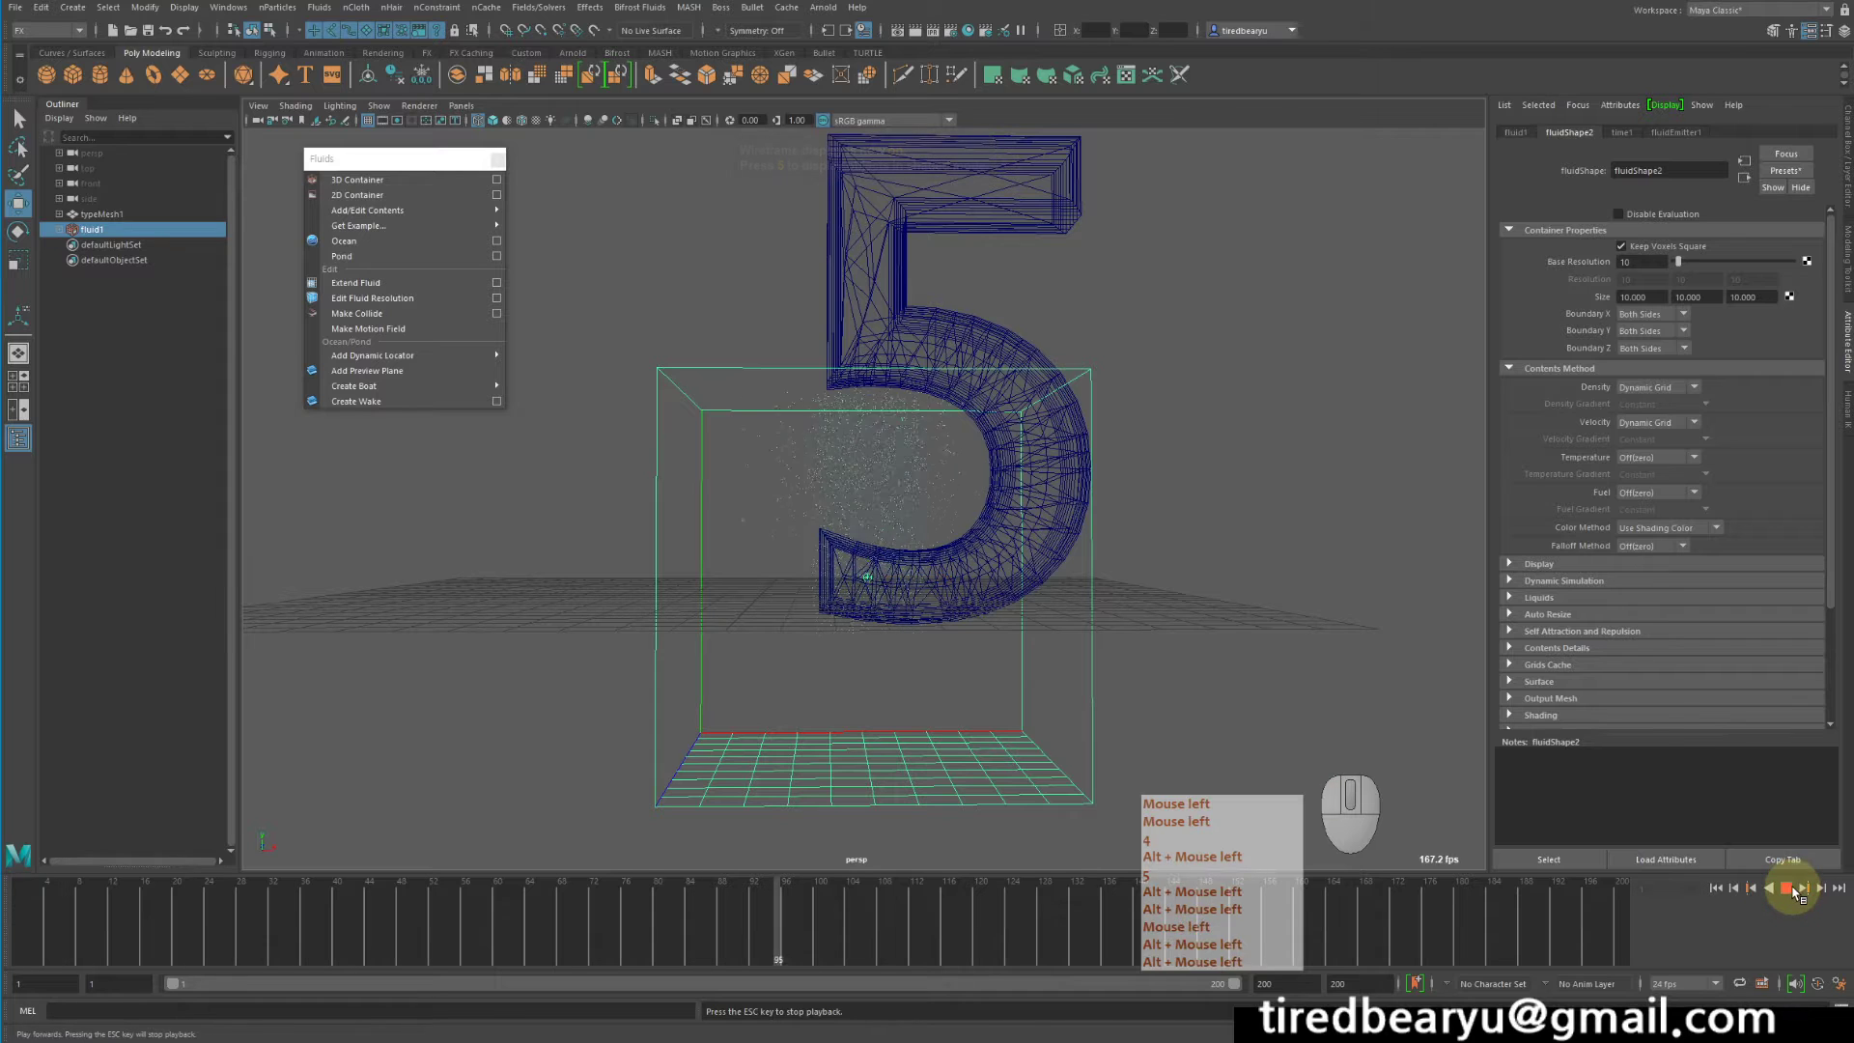
click(1792, 893)
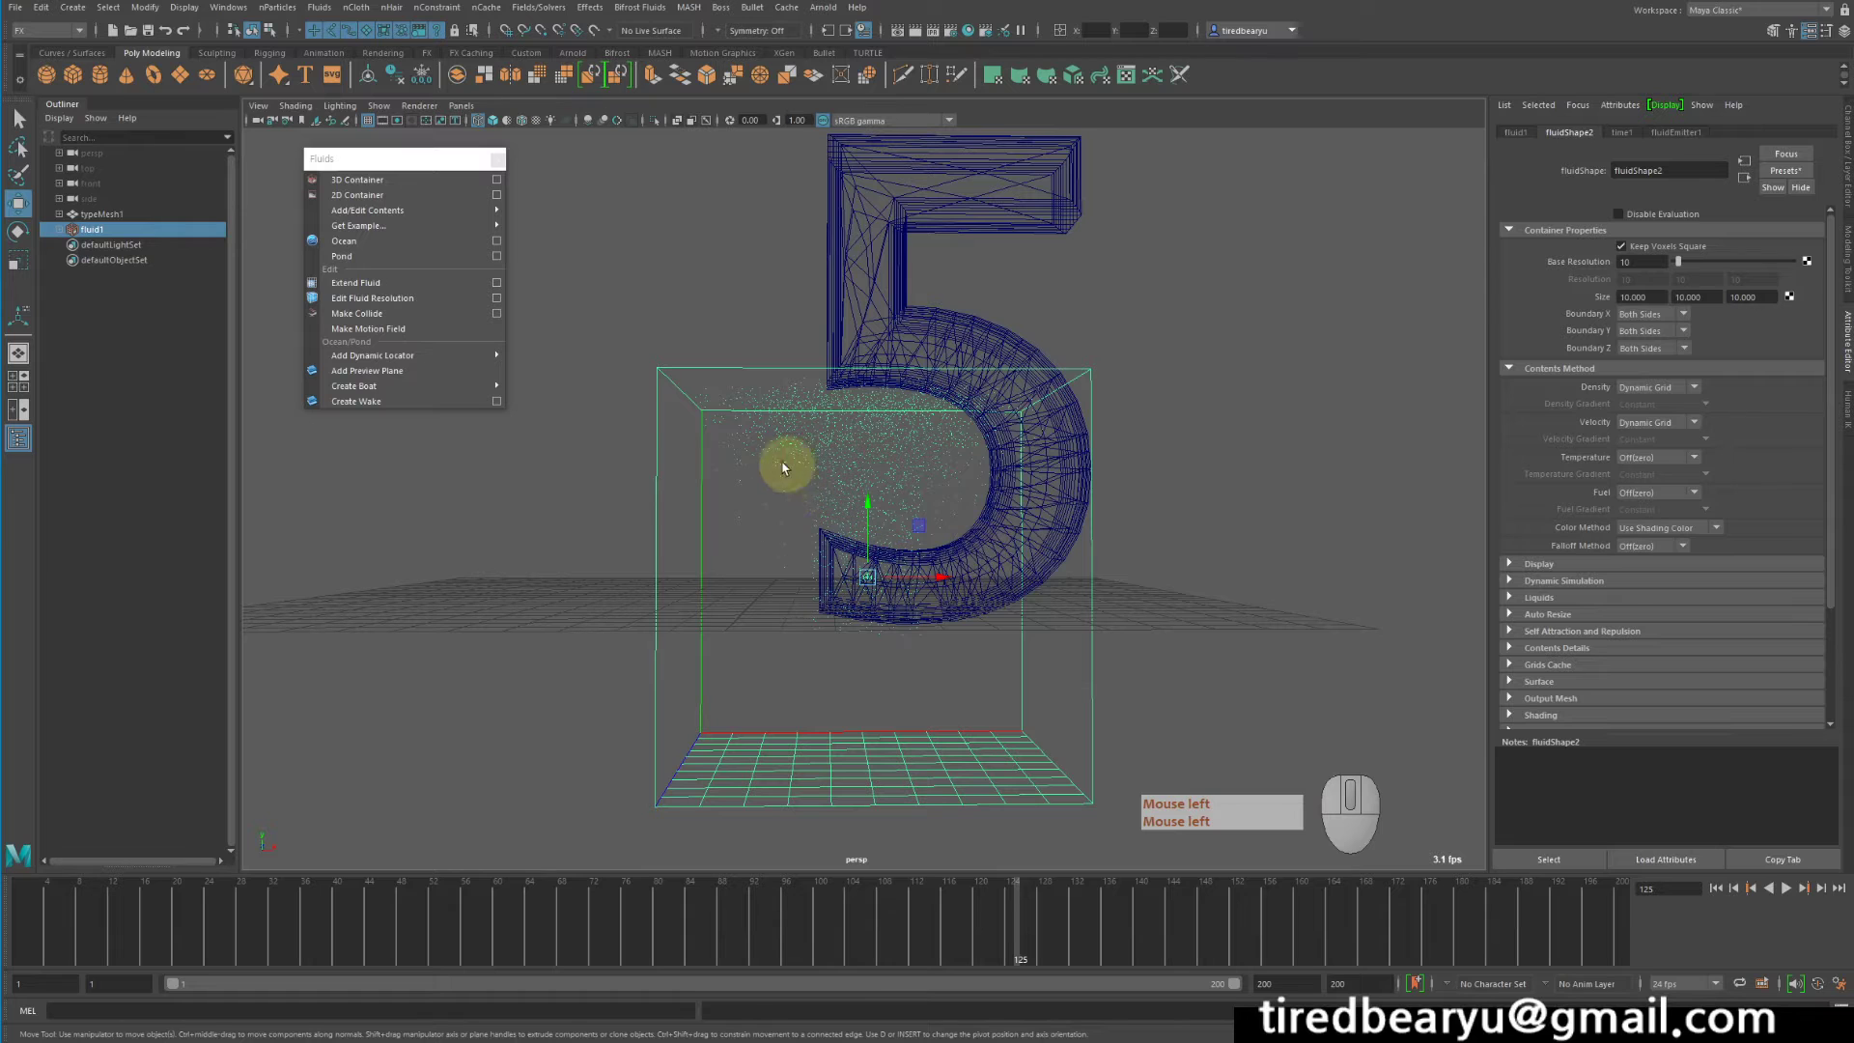
Make the number 5 mesh collide with the fluid container using Make Collide
shift+click(943, 237)
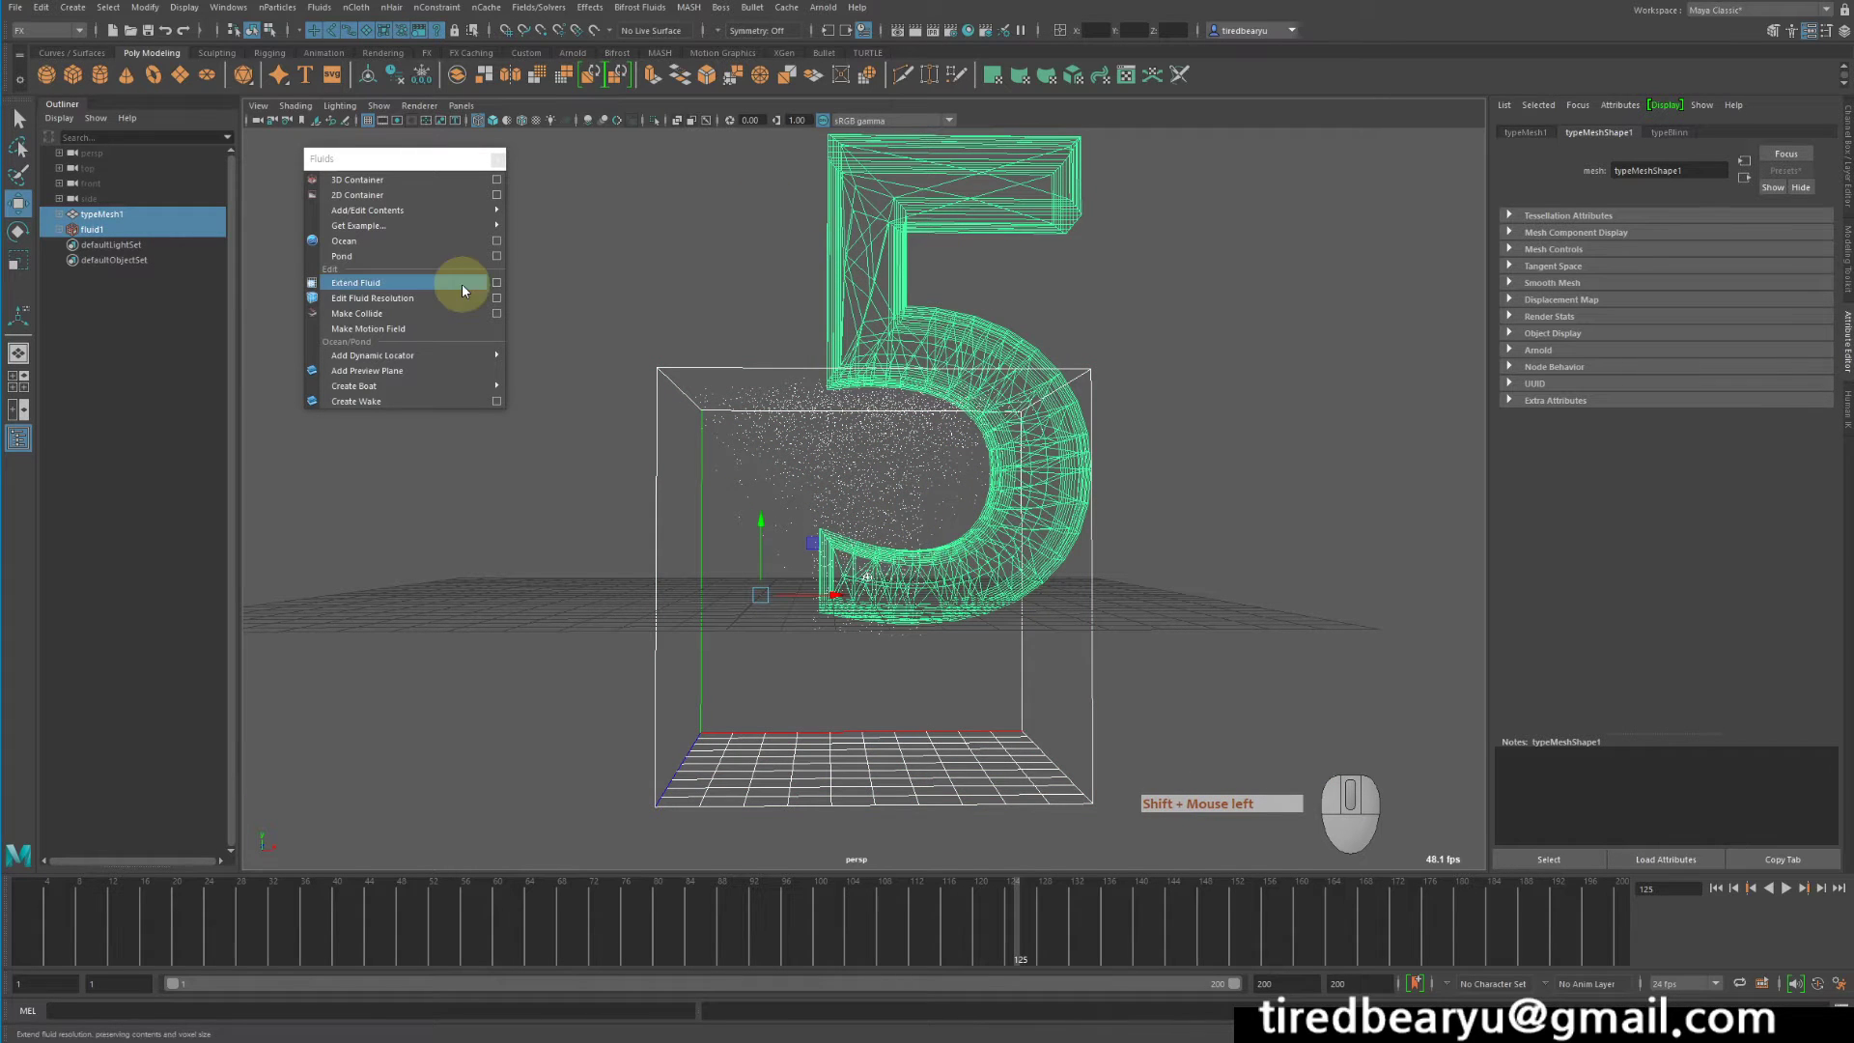
mouse_move(460, 367)
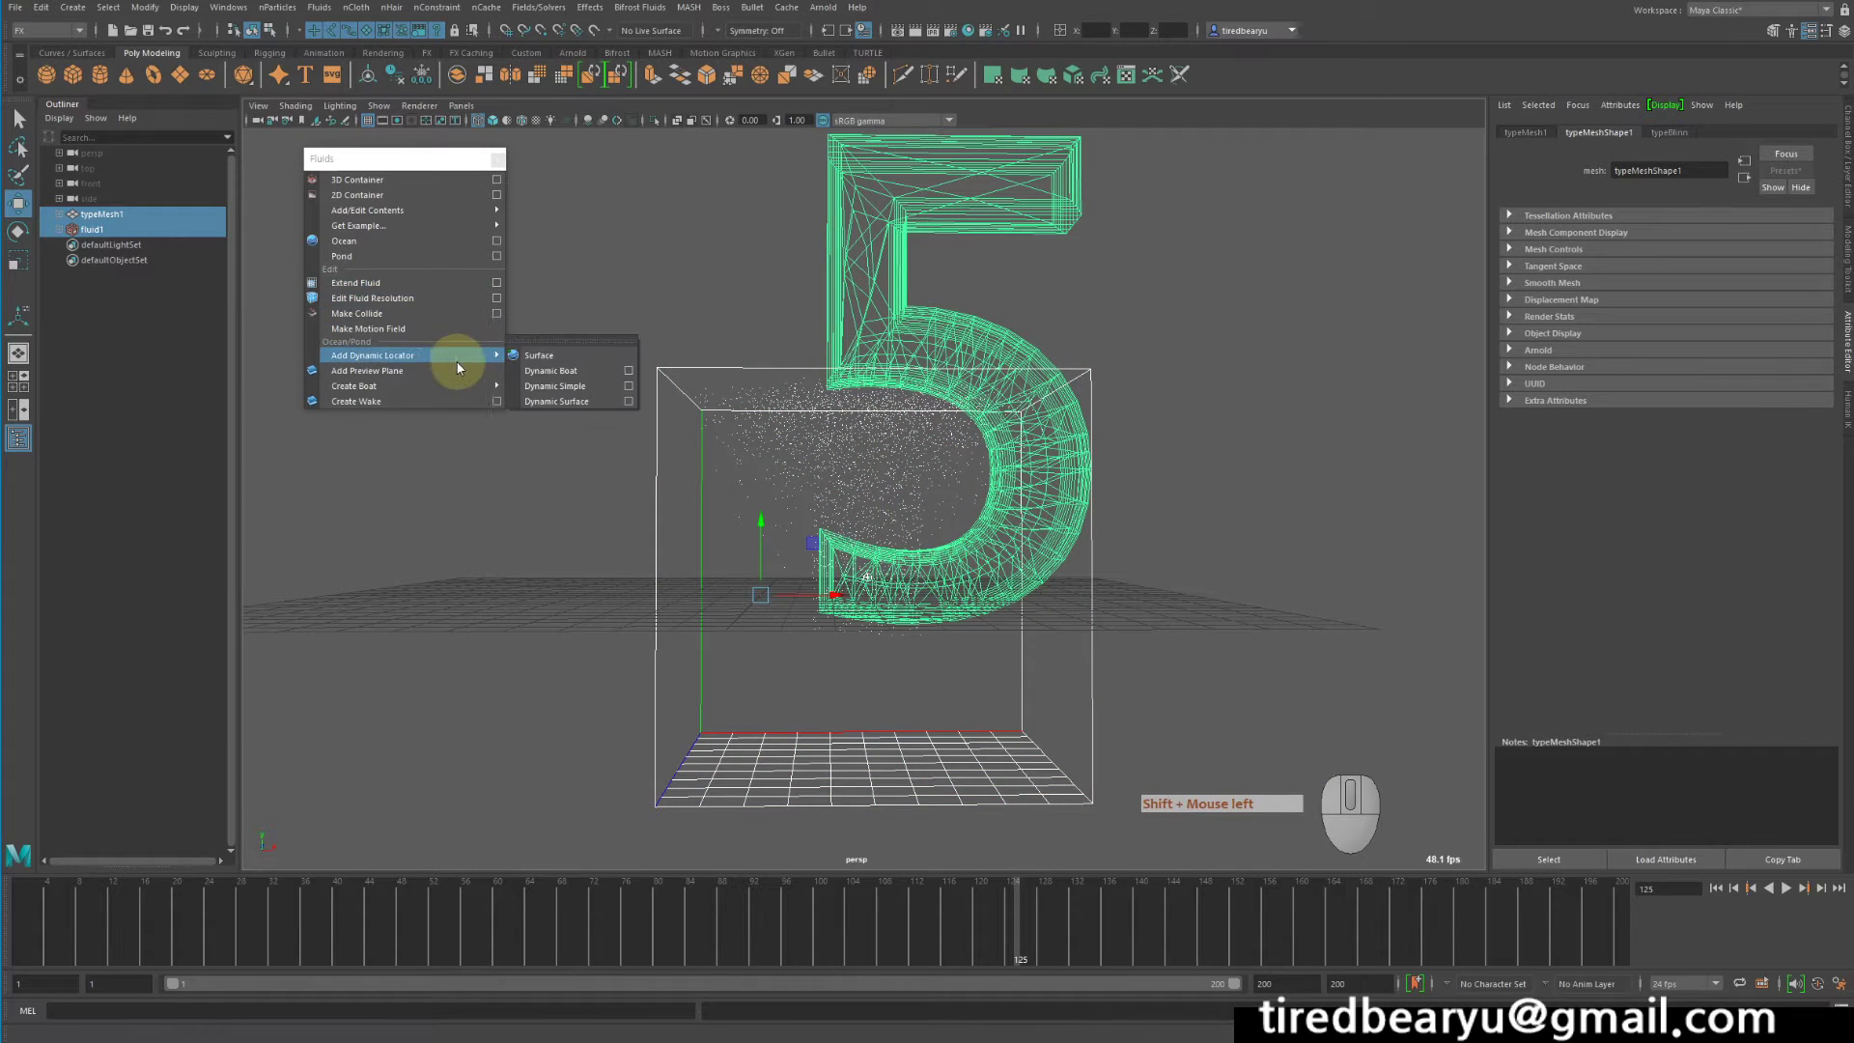
click(376, 314)
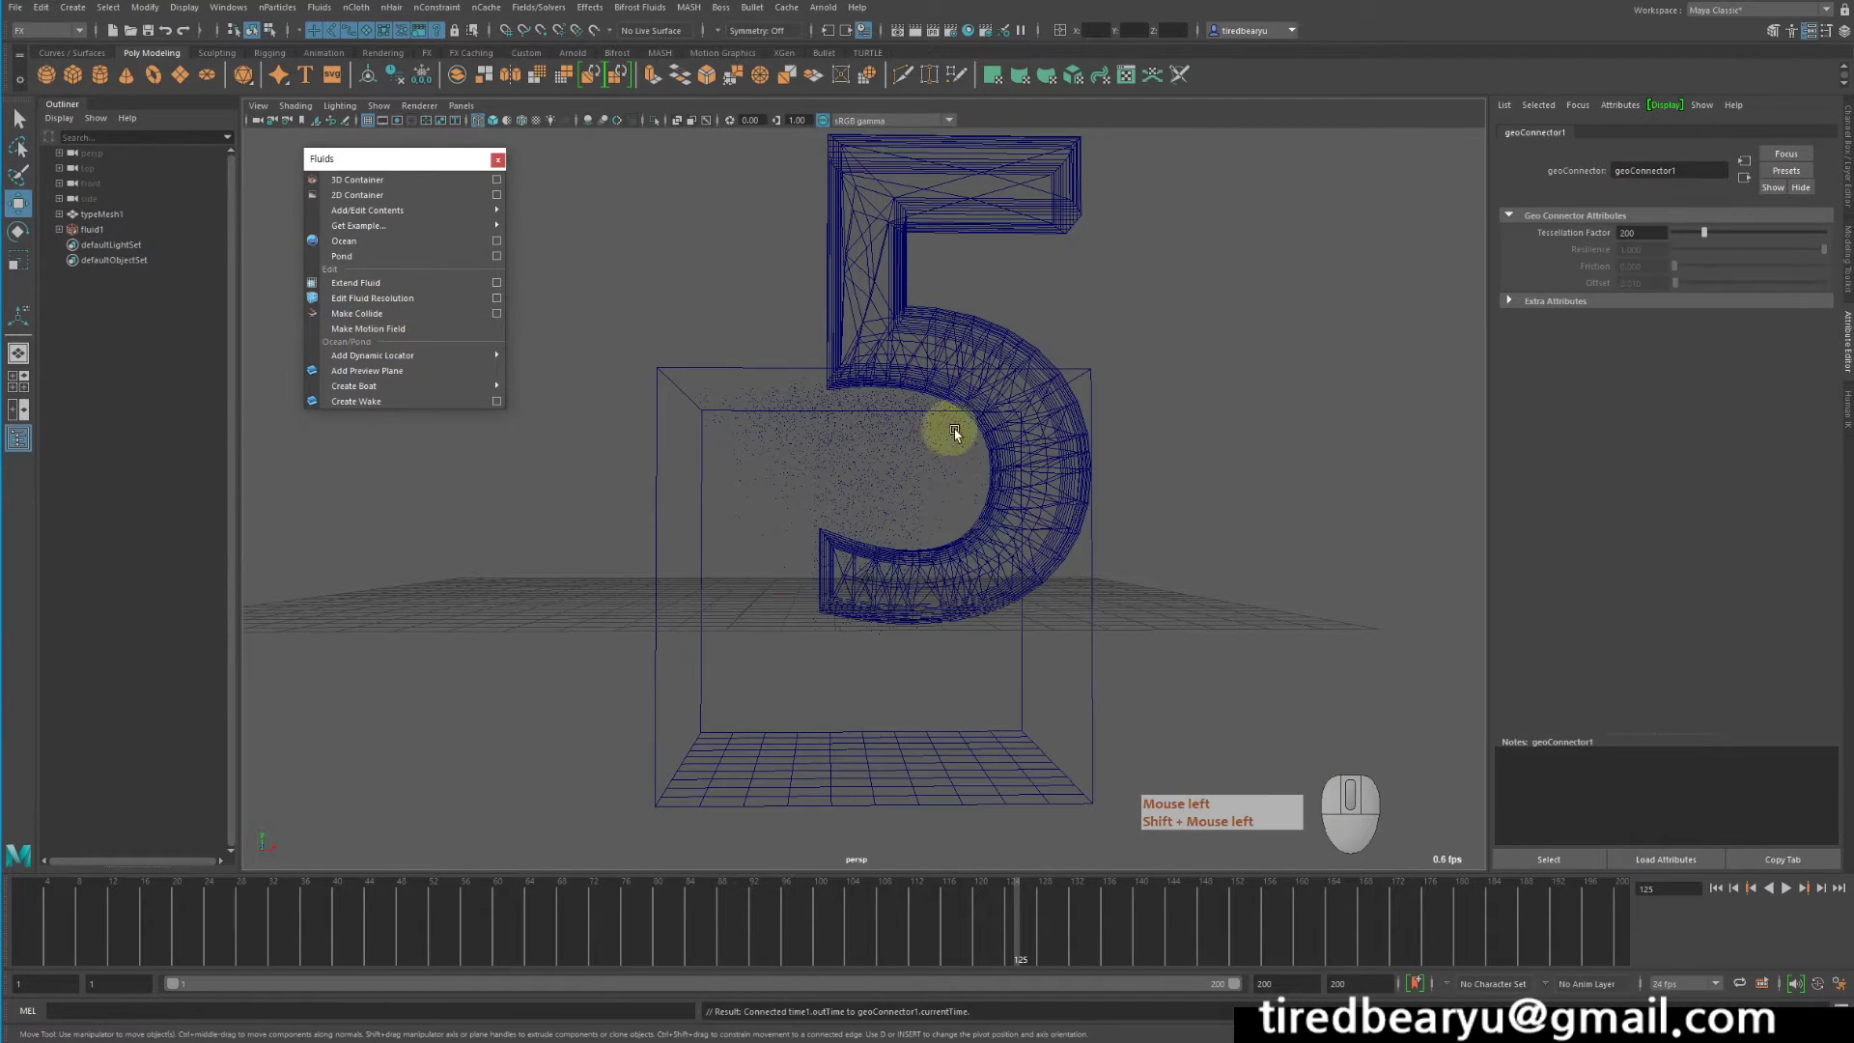
Replay the simulation from the first frame in shaded and wireframe display to check the collision with the 5
click(1078, 274)
key(5)
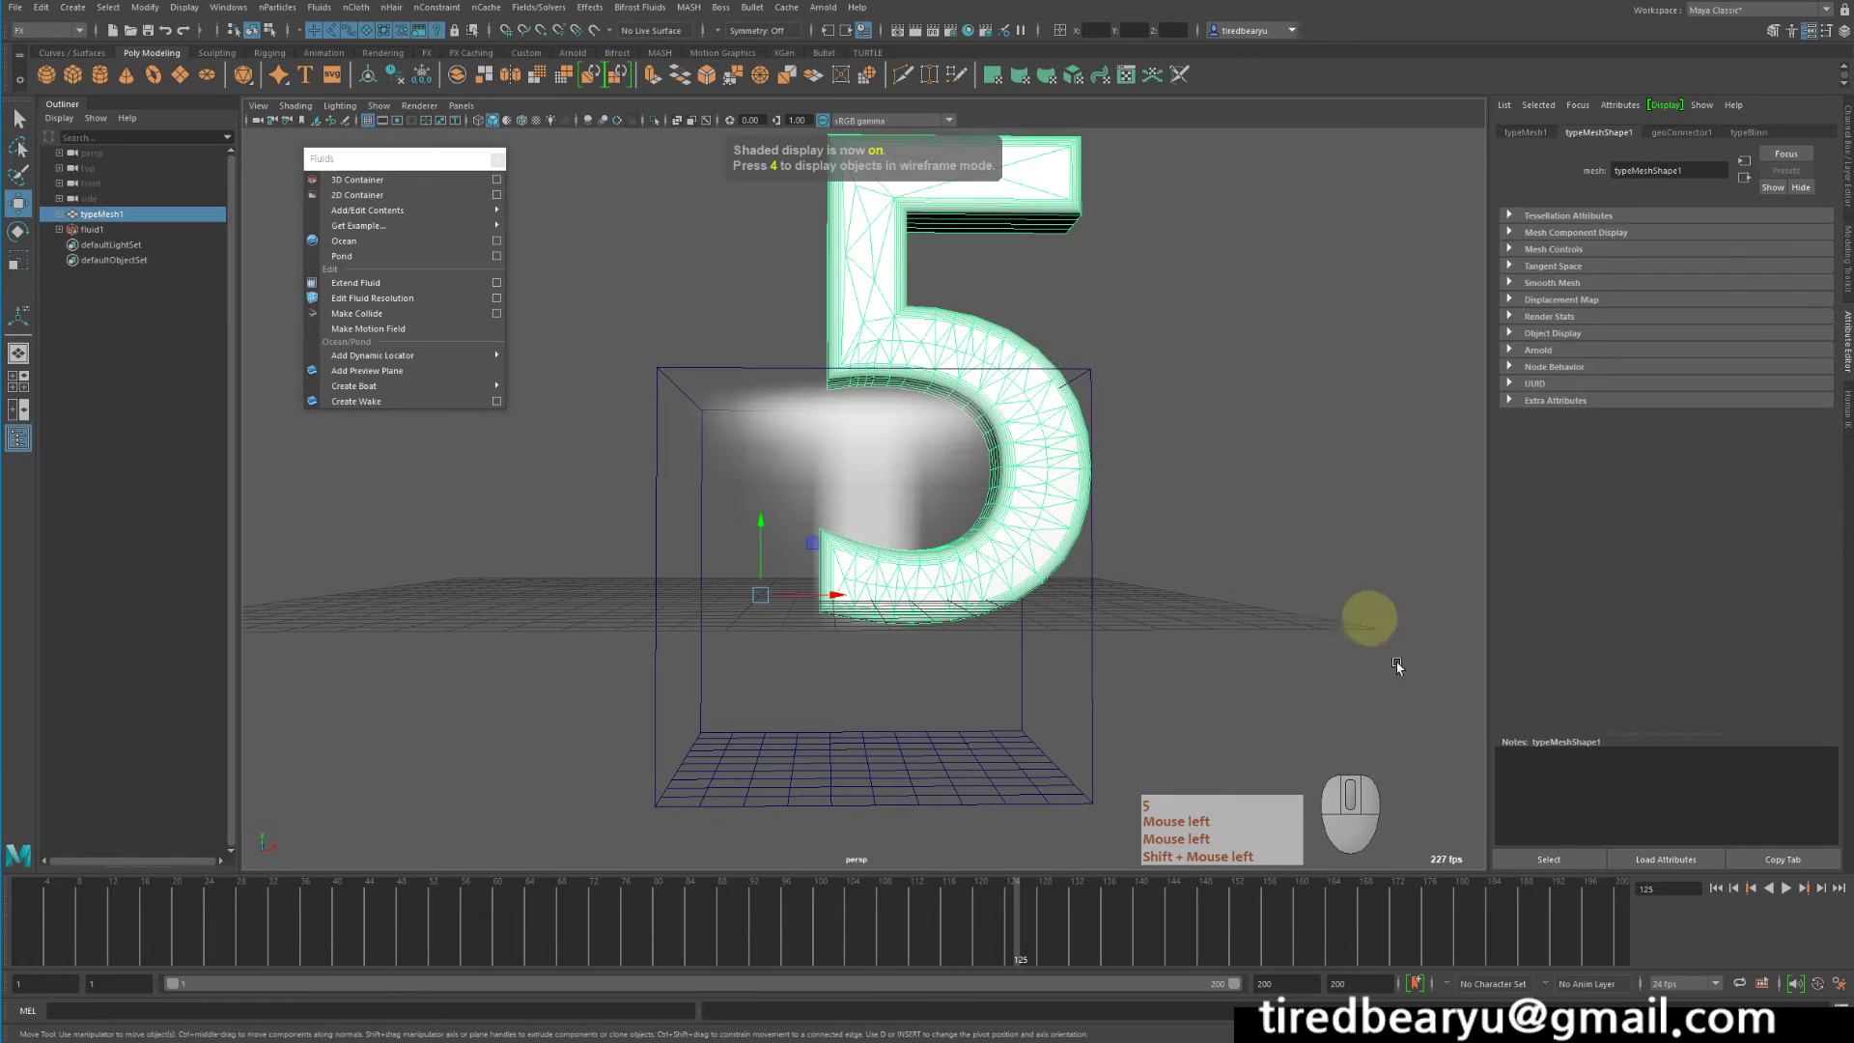
click(1715, 887)
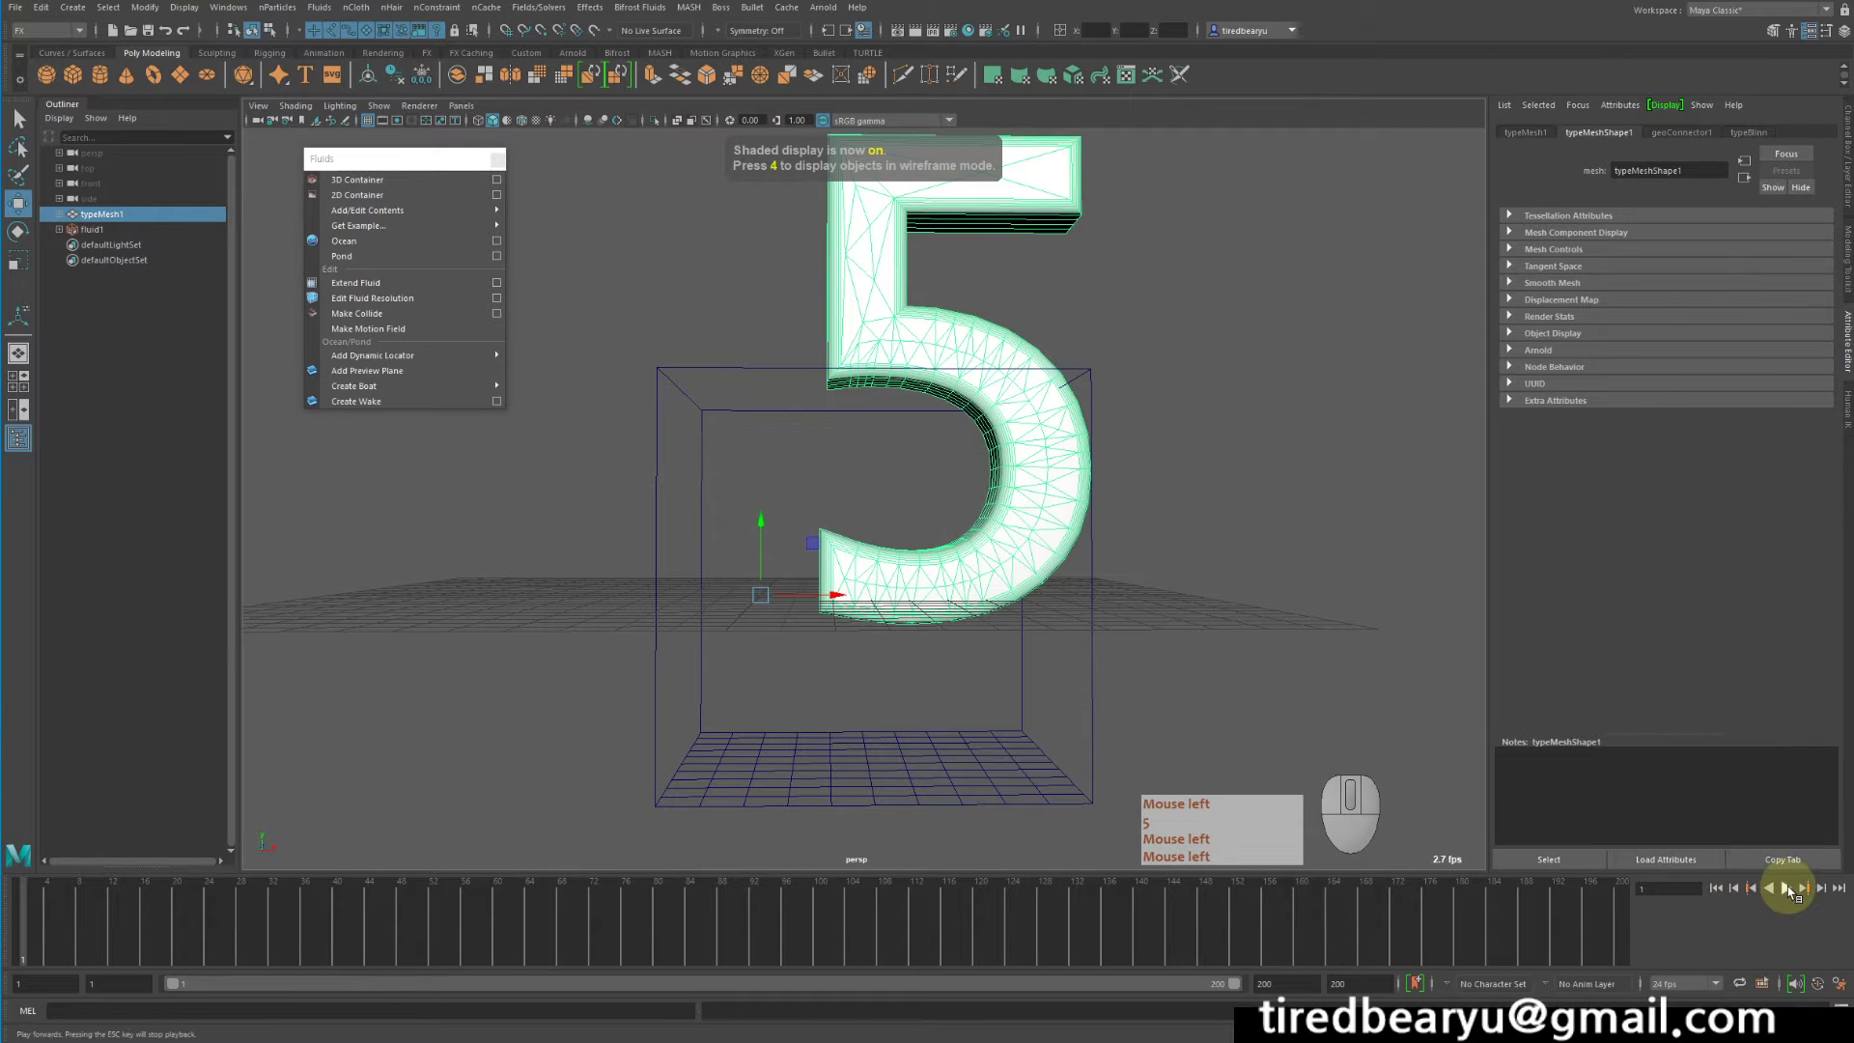
click(1785, 887)
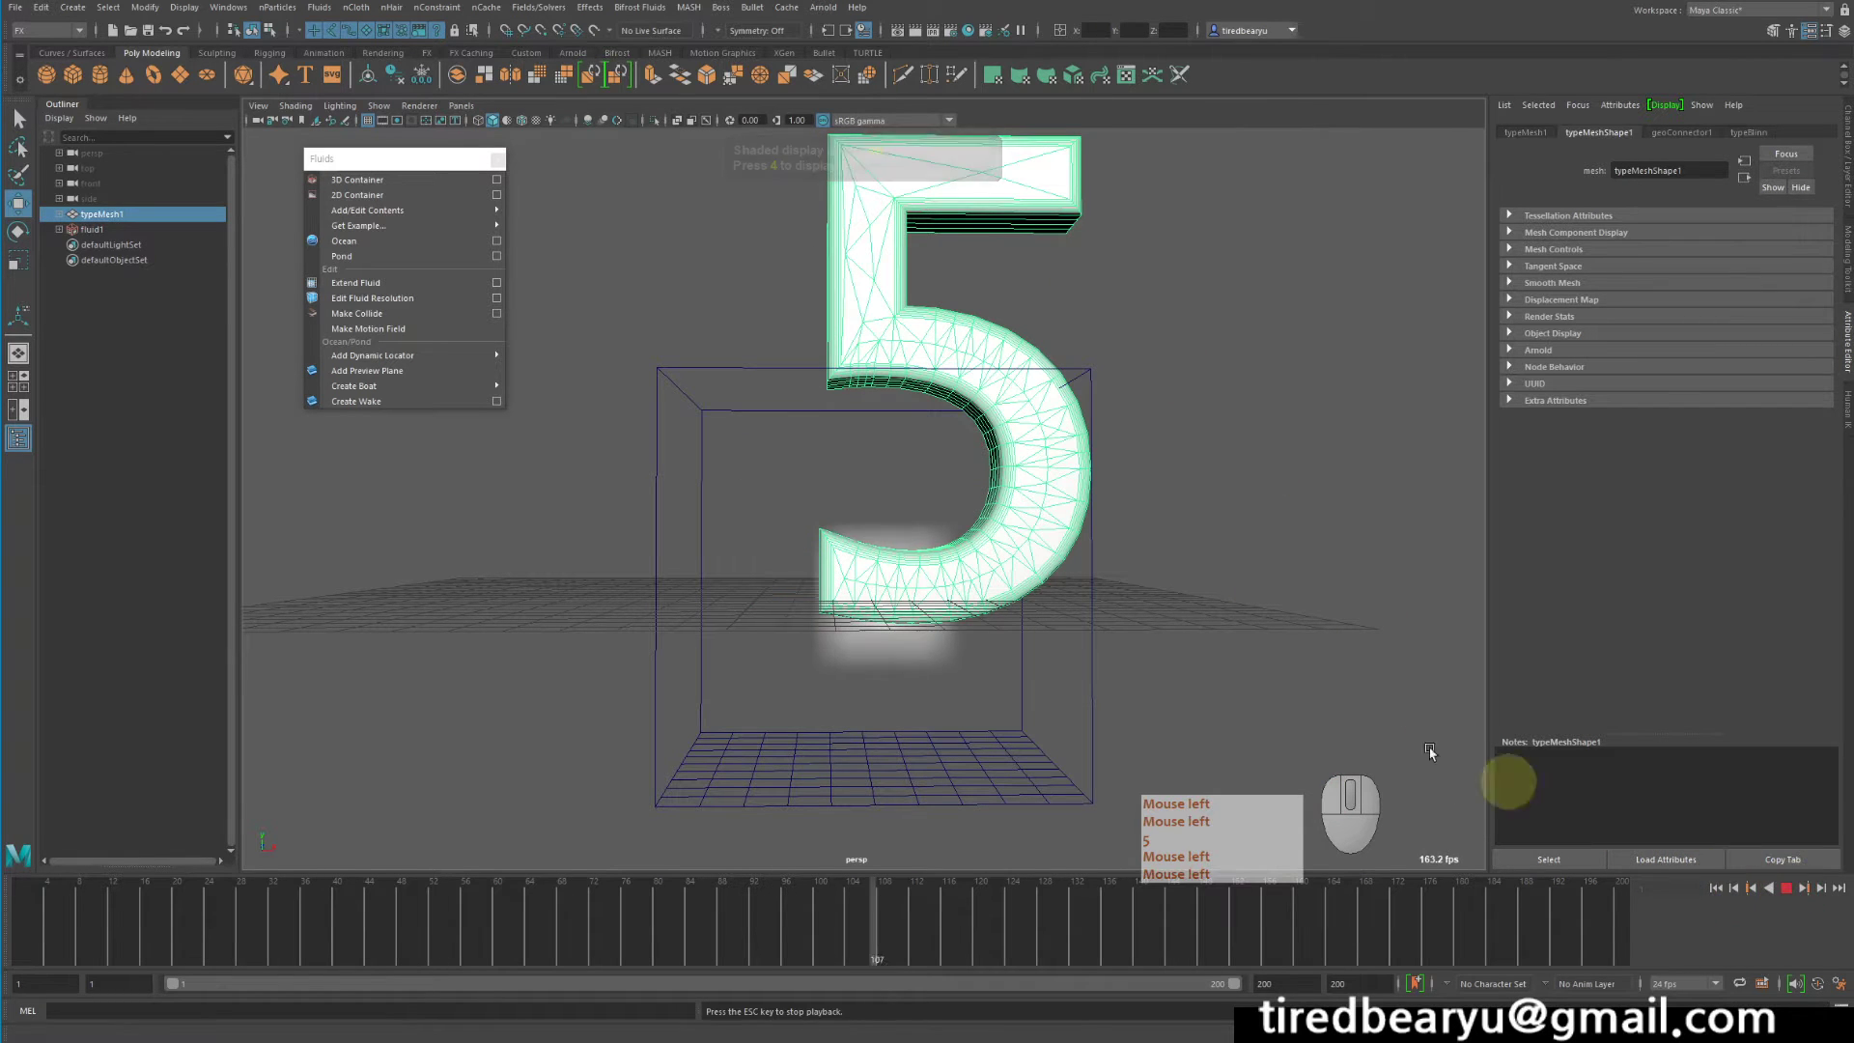
key(4)
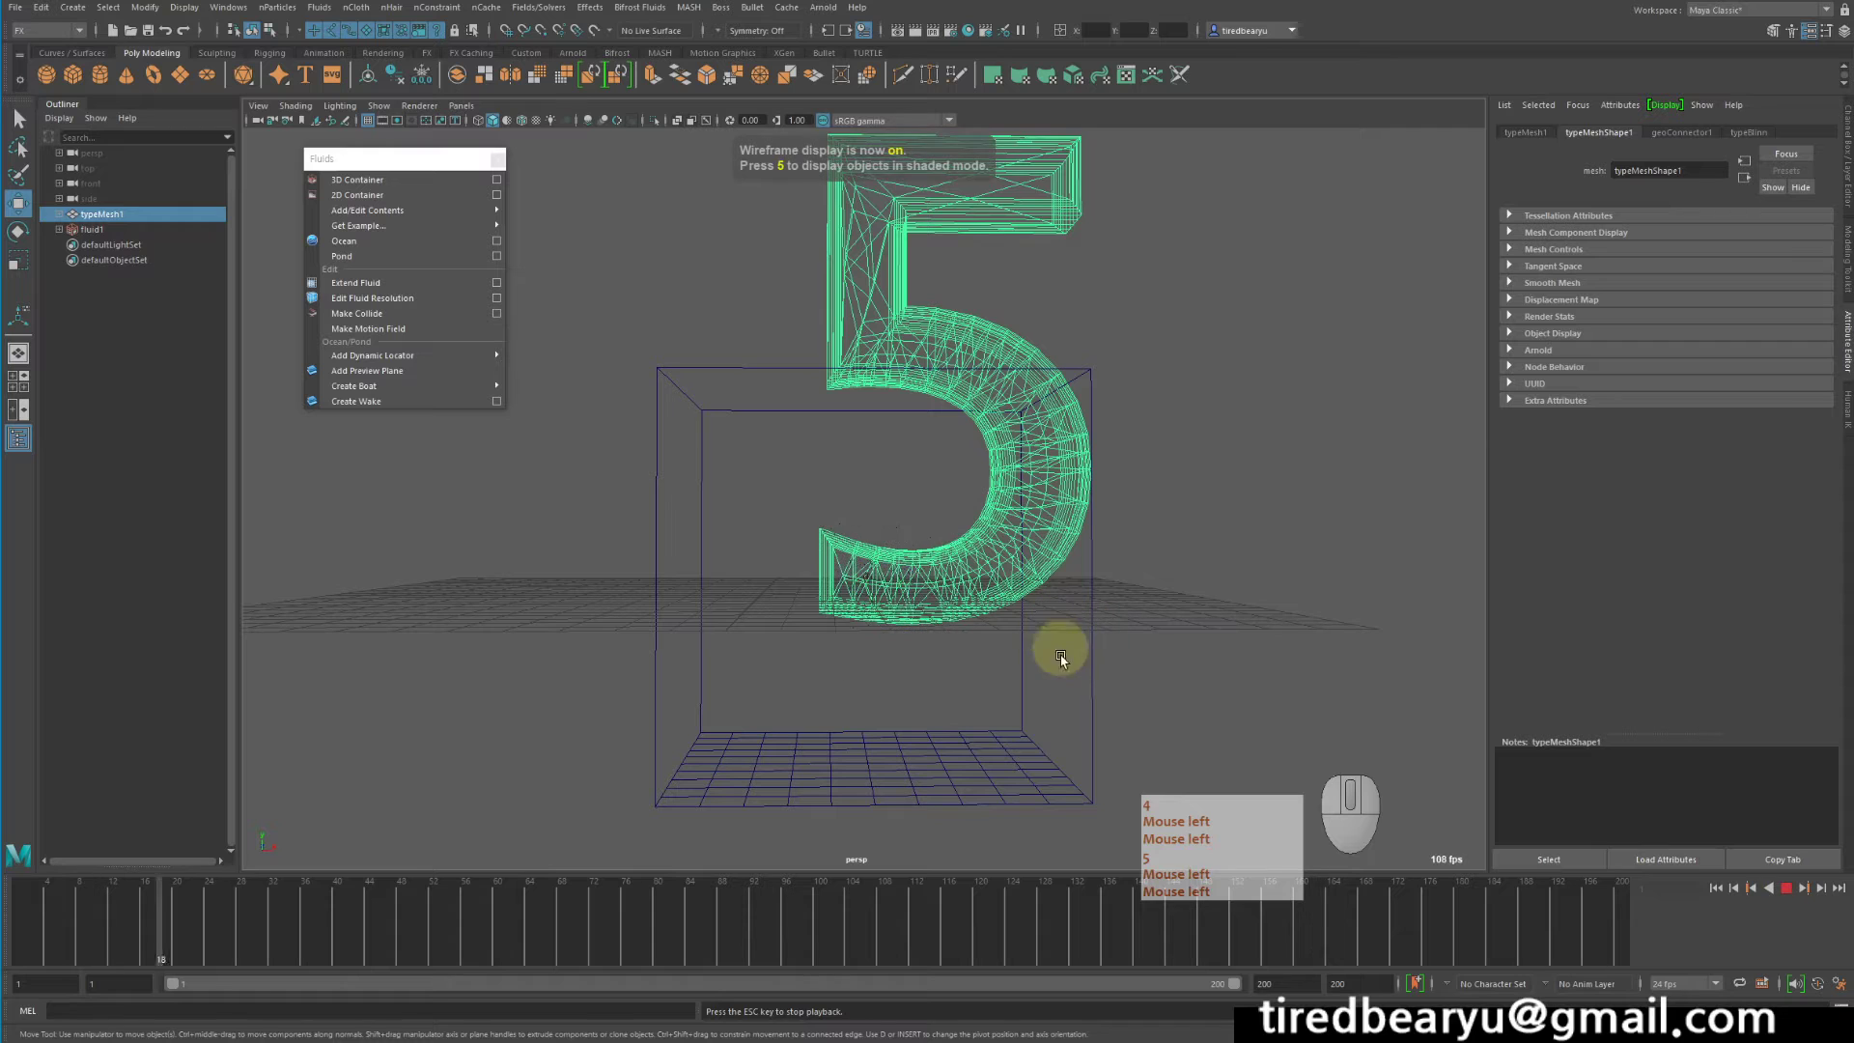
key(5)
Set the end of the playback range to frame 2000
click(1284, 982)
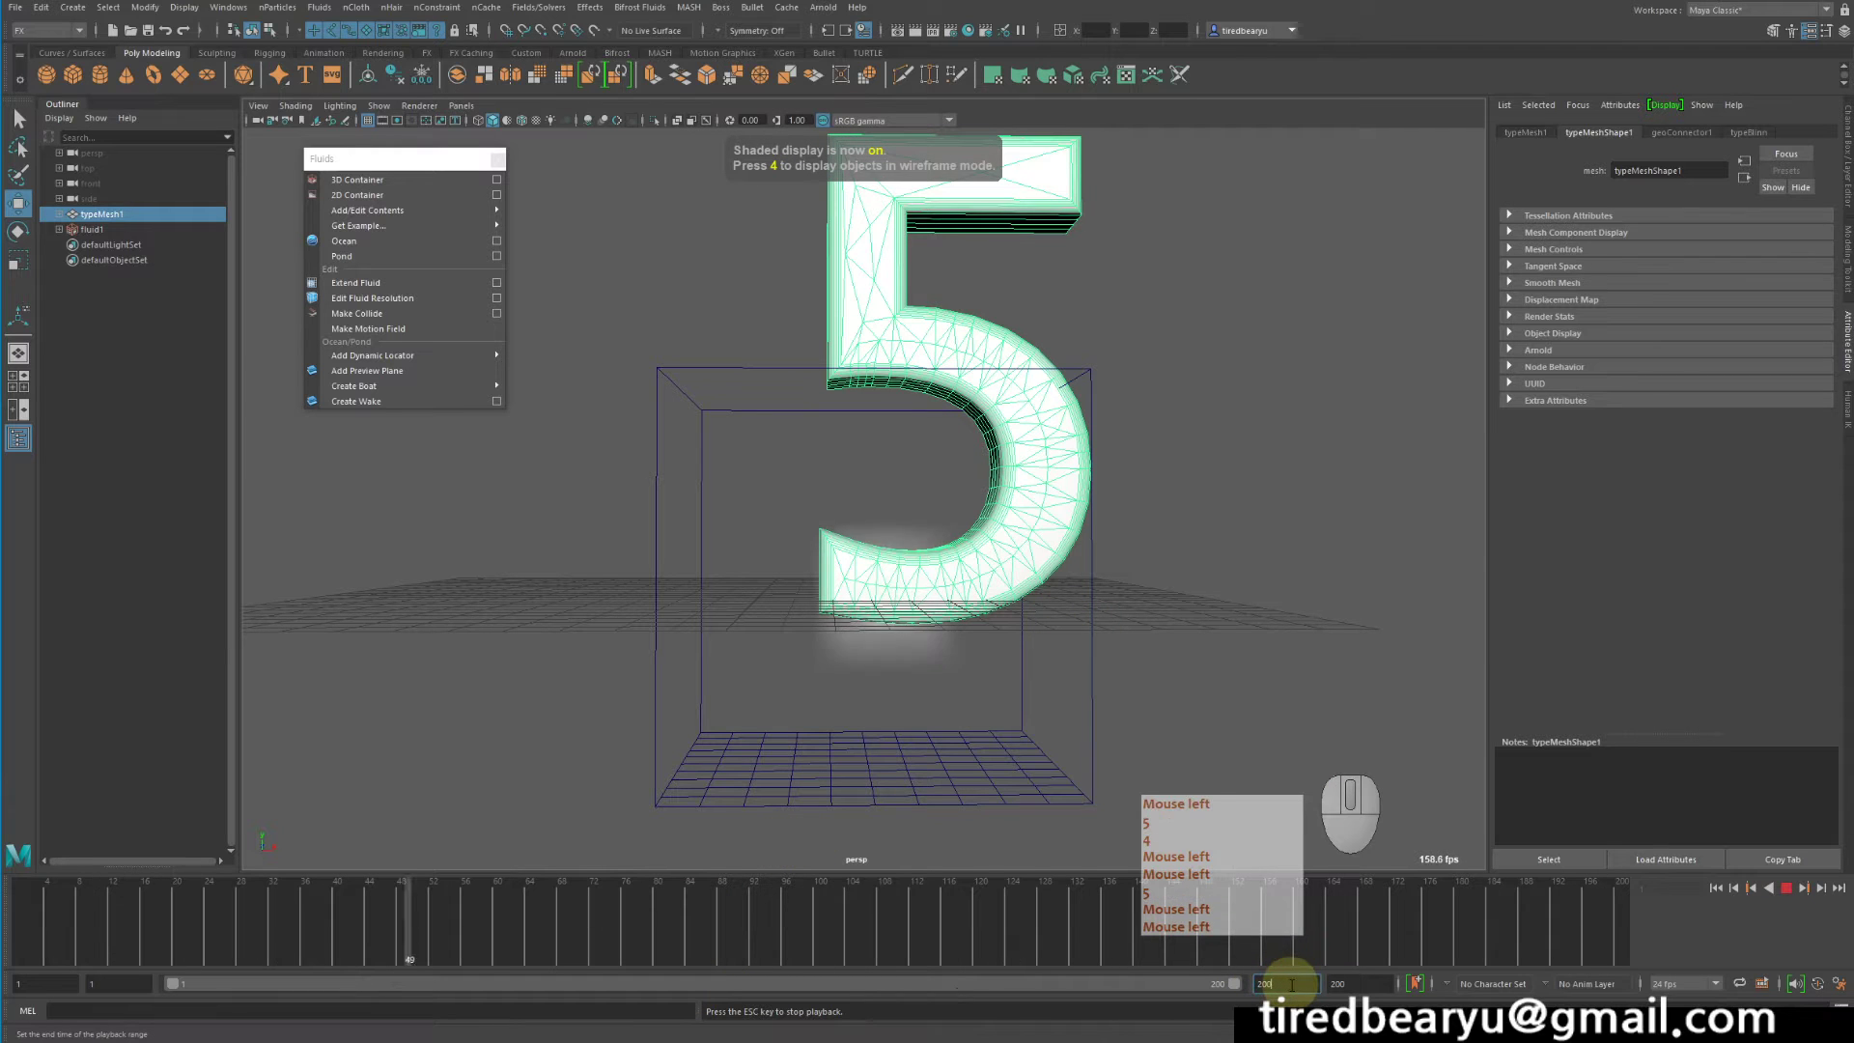
text(0)
key(Return)
Watch the longer fluid simulation in wireframe with the container selected, stop it, and inspect the smoke in shaded display
right_click(1109, 640)
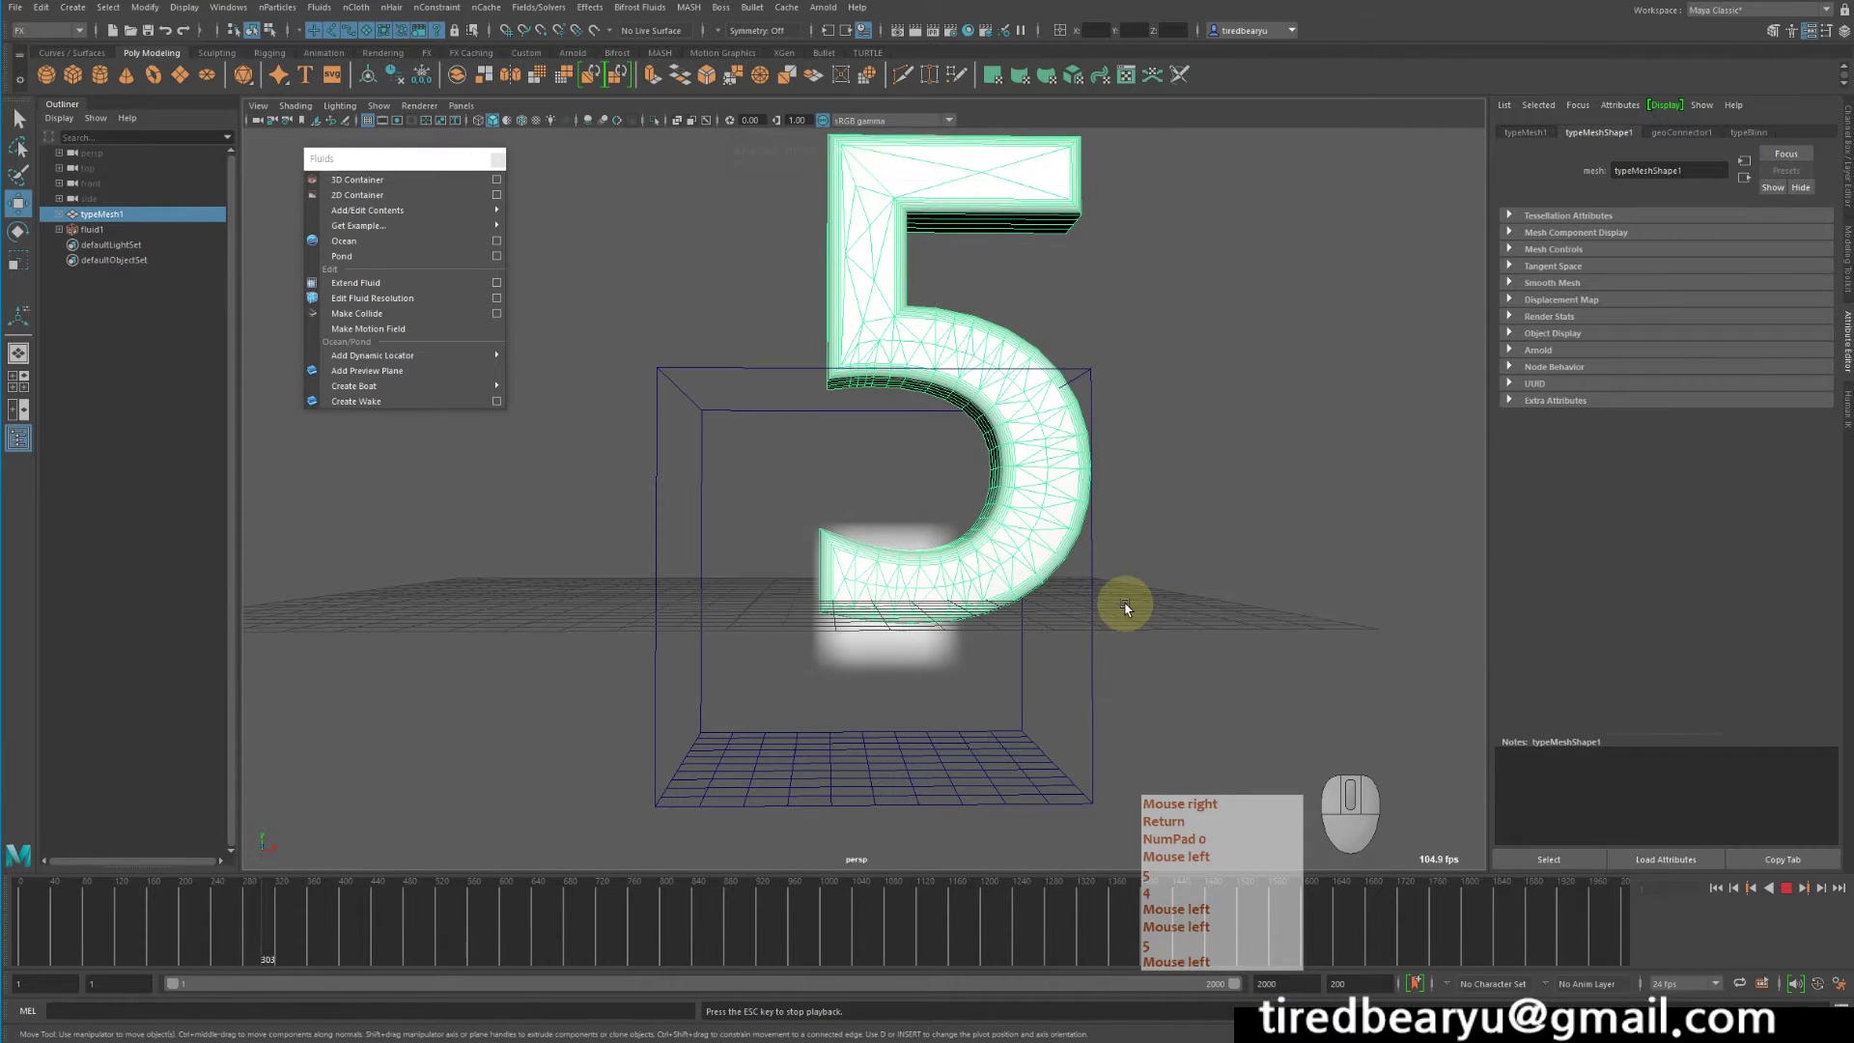
key(4)
click(898, 671)
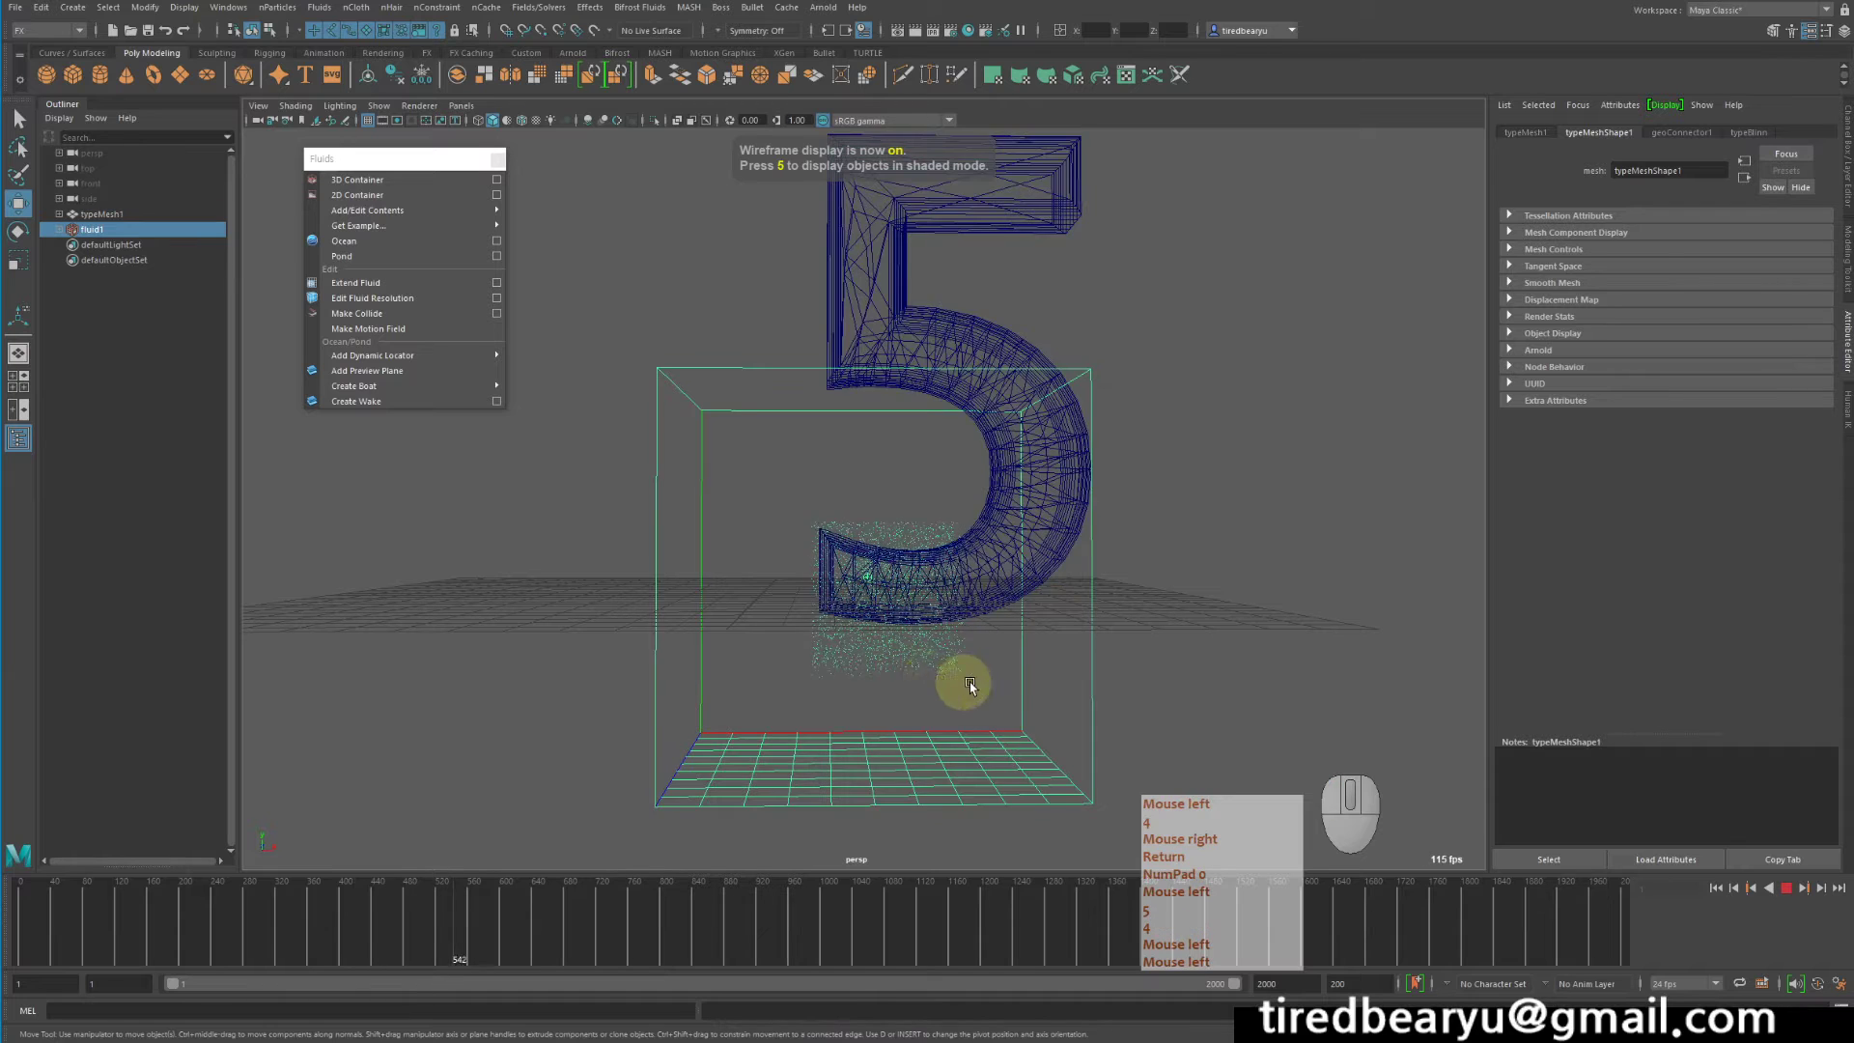
alt+drag(1038, 688, 1005, 683)
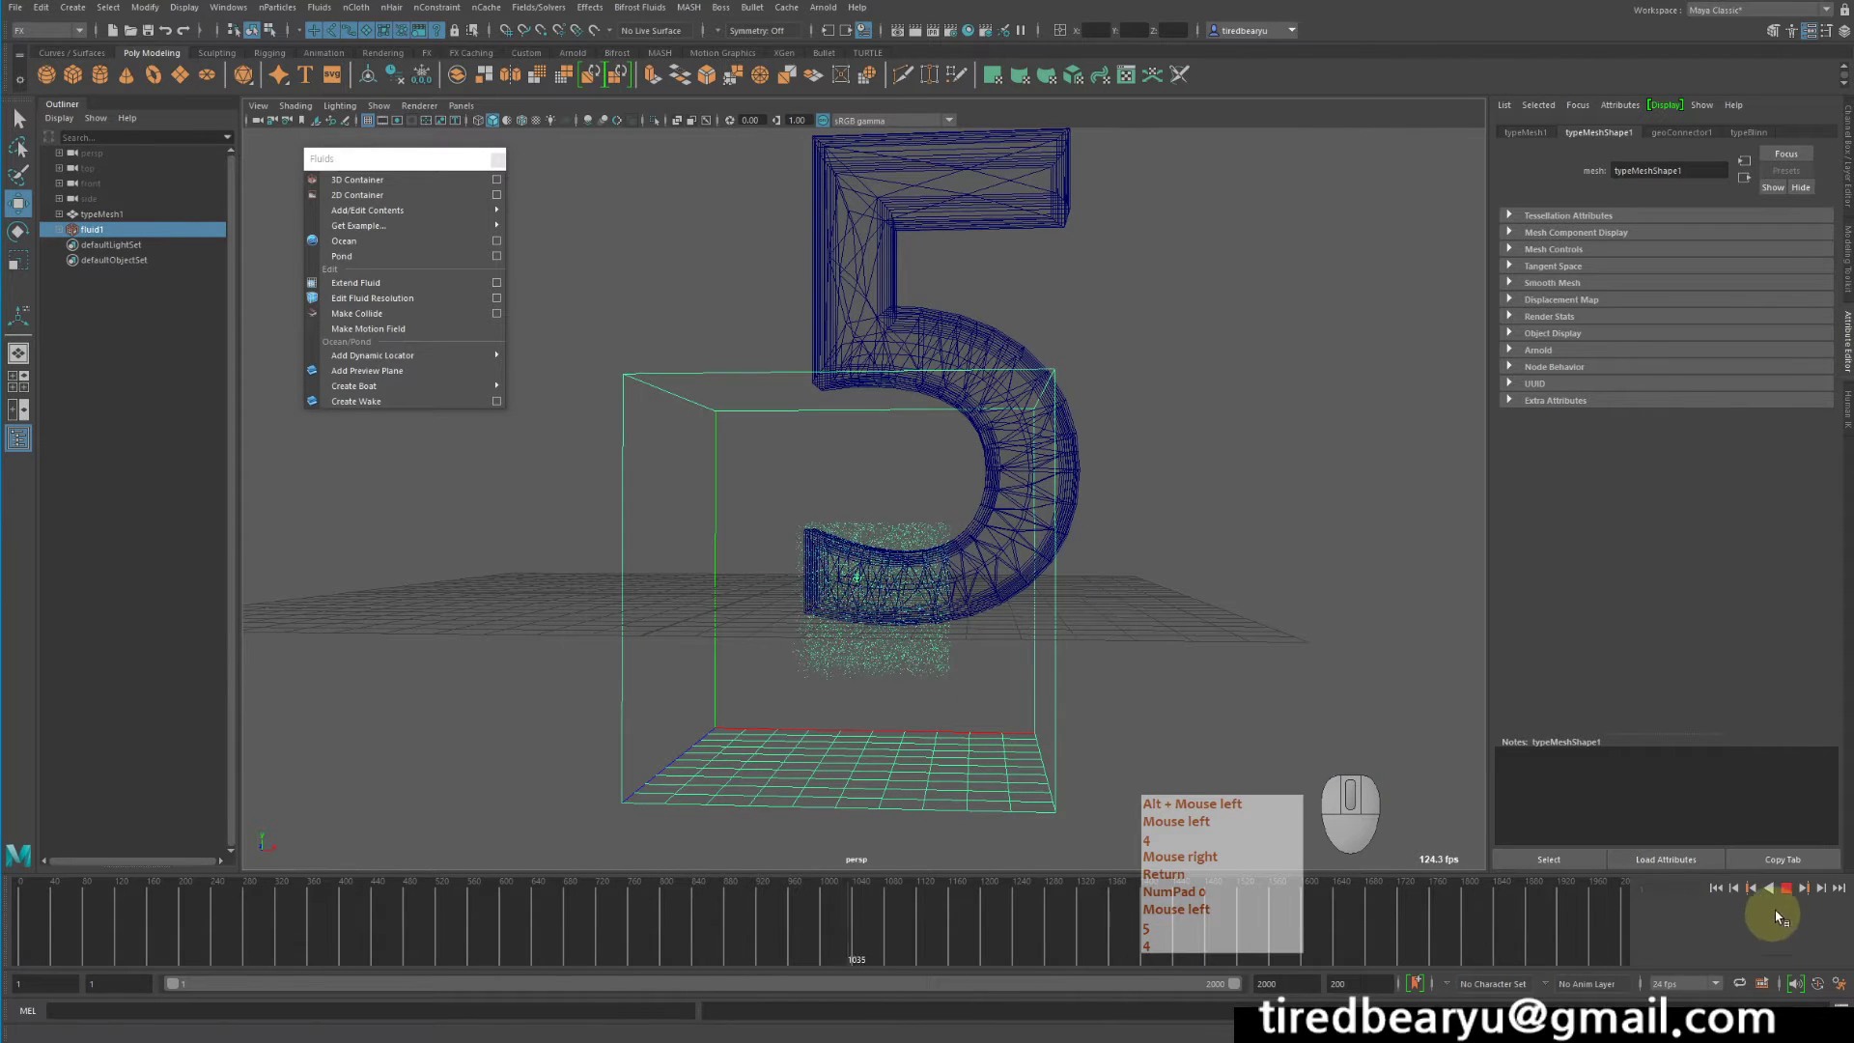
click(1793, 891)
mouse_move(1184, 677)
alt+mouse_down()
mouse_move(1324, 670)
mouse_move(1163, 680)
mouse_move(1110, 663)
mouse_move(1081, 679)
alt+mouse_up()
key(5)
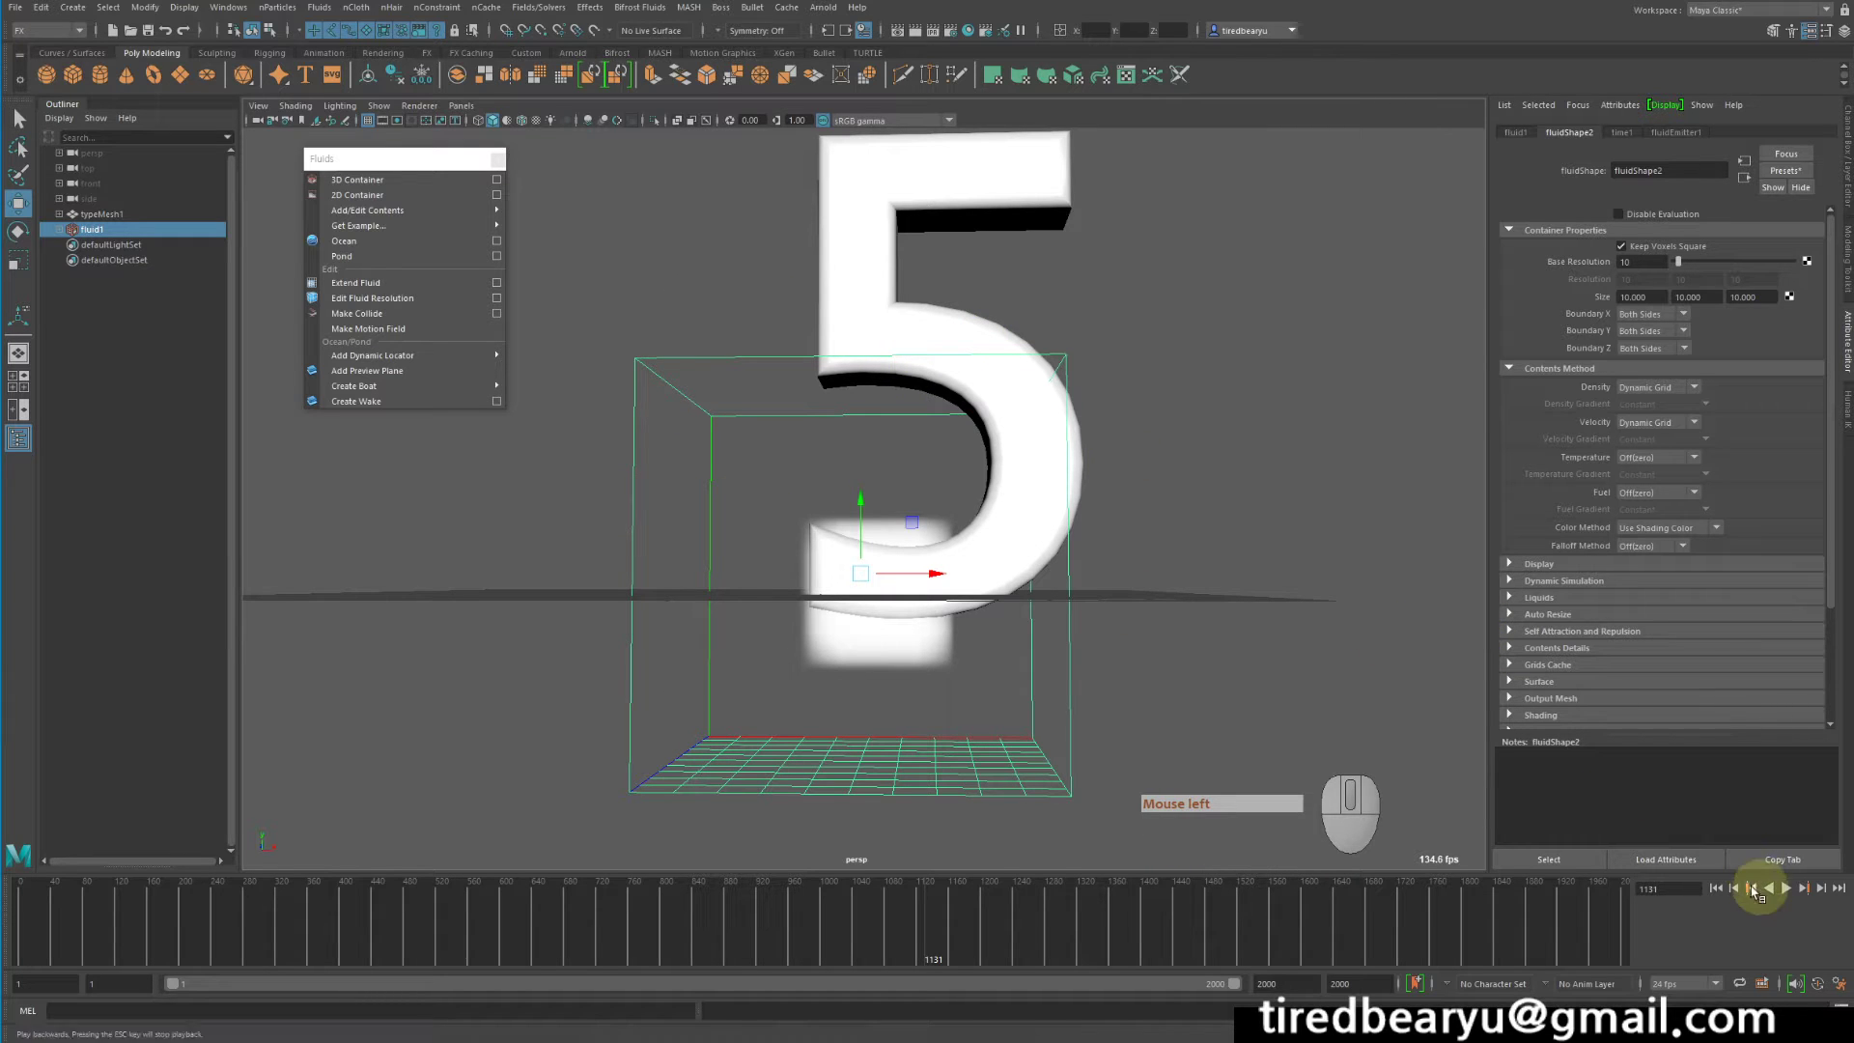
Return to the first frame and turn on Auto Resize for the fluid container
click(1716, 888)
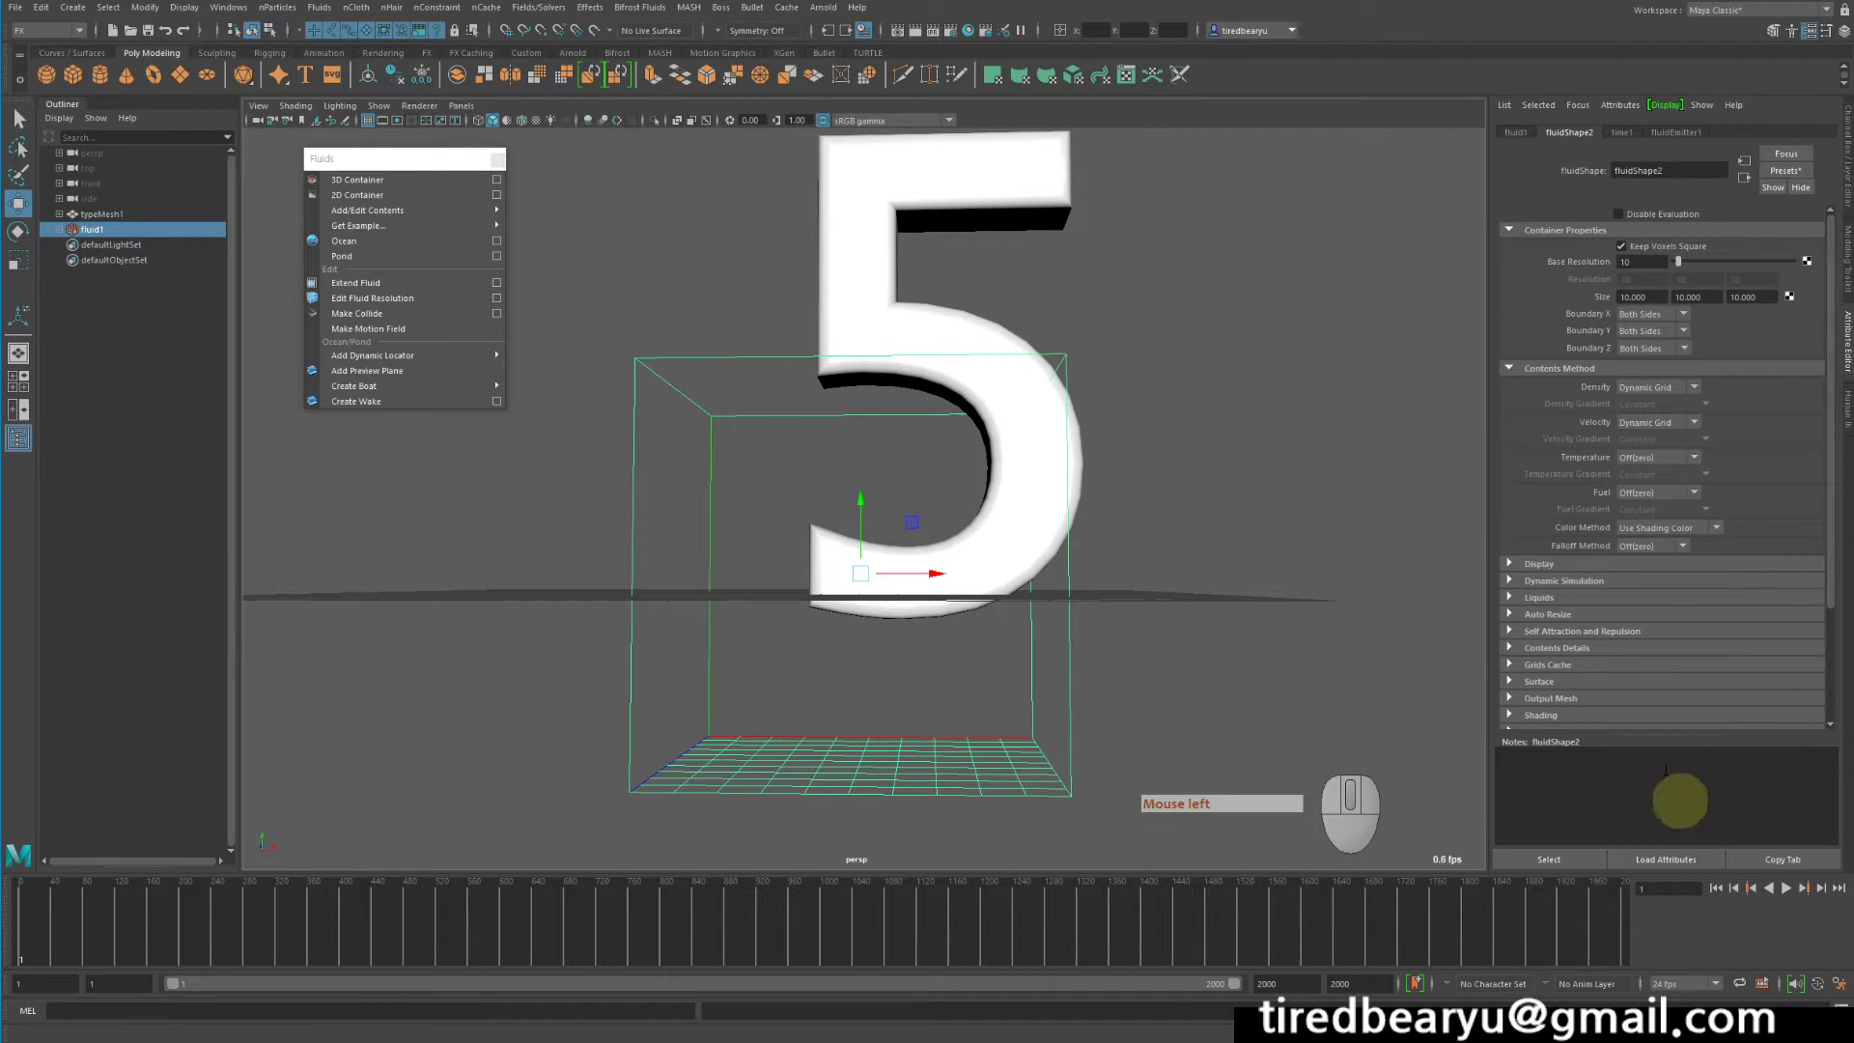
click(1550, 615)
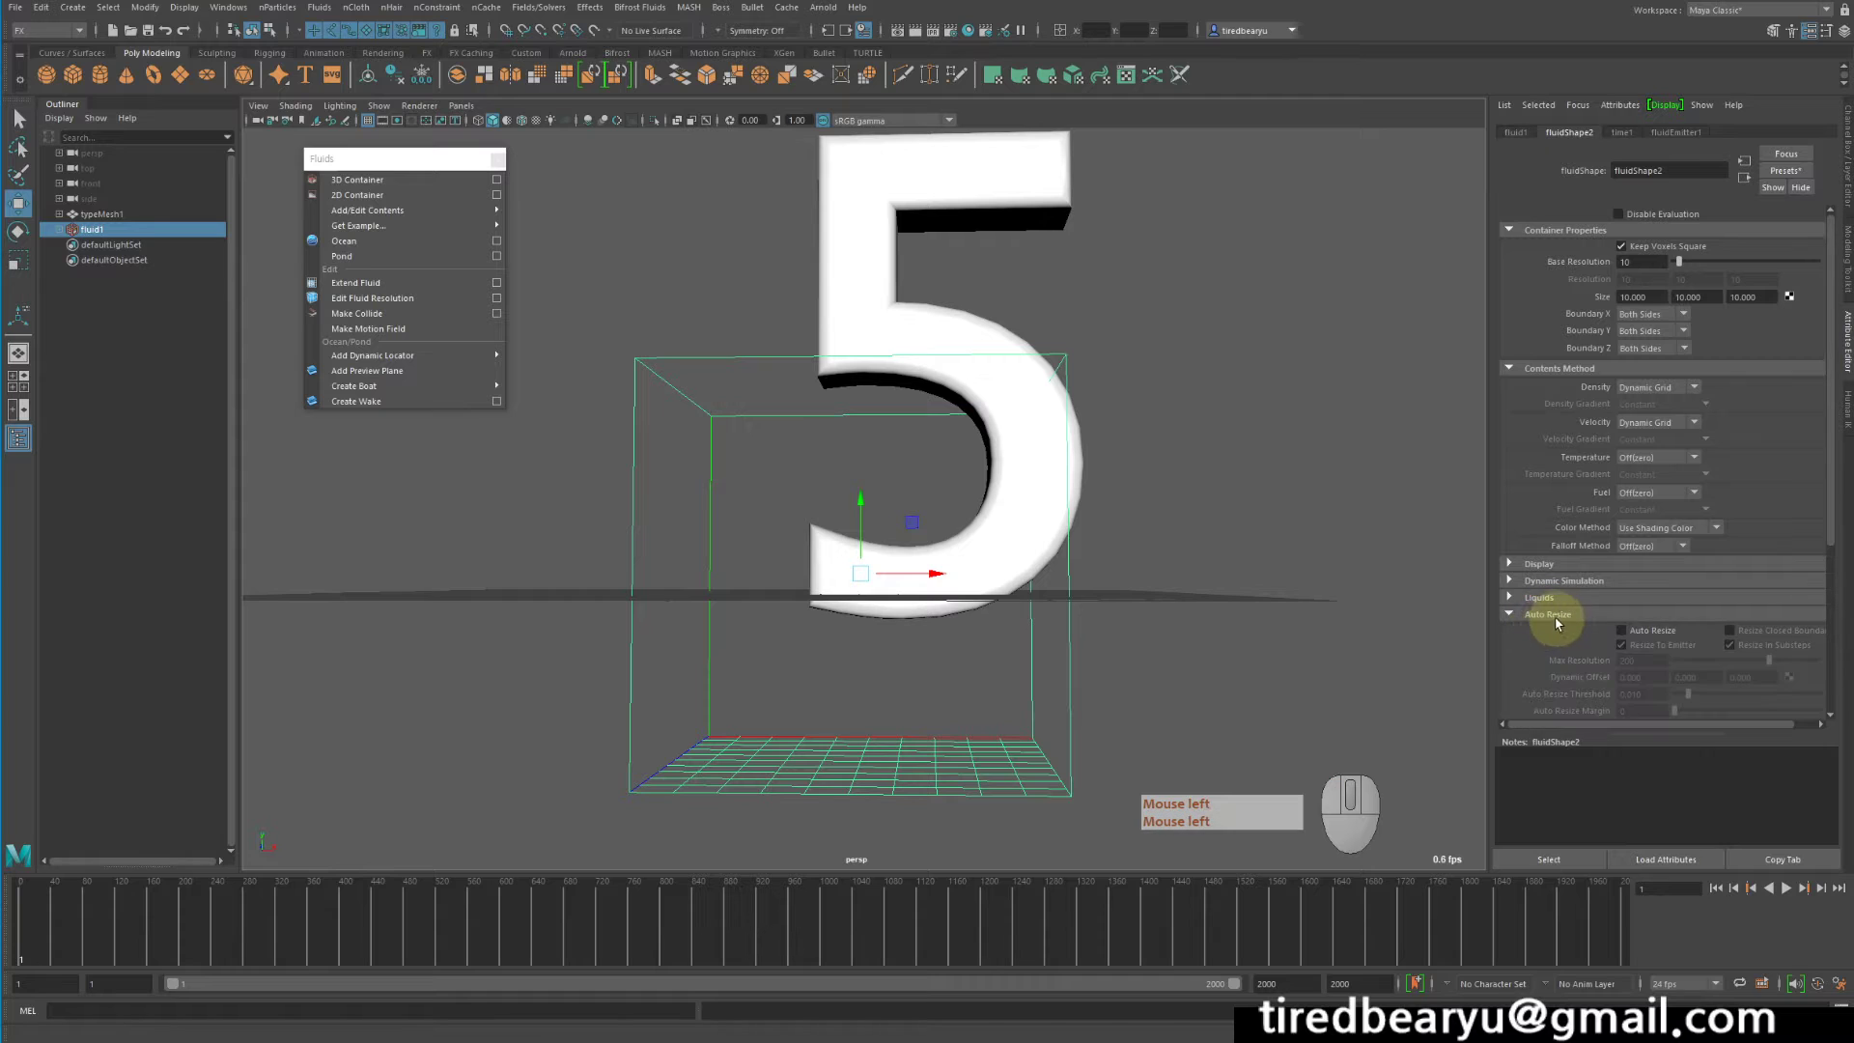
click(1652, 632)
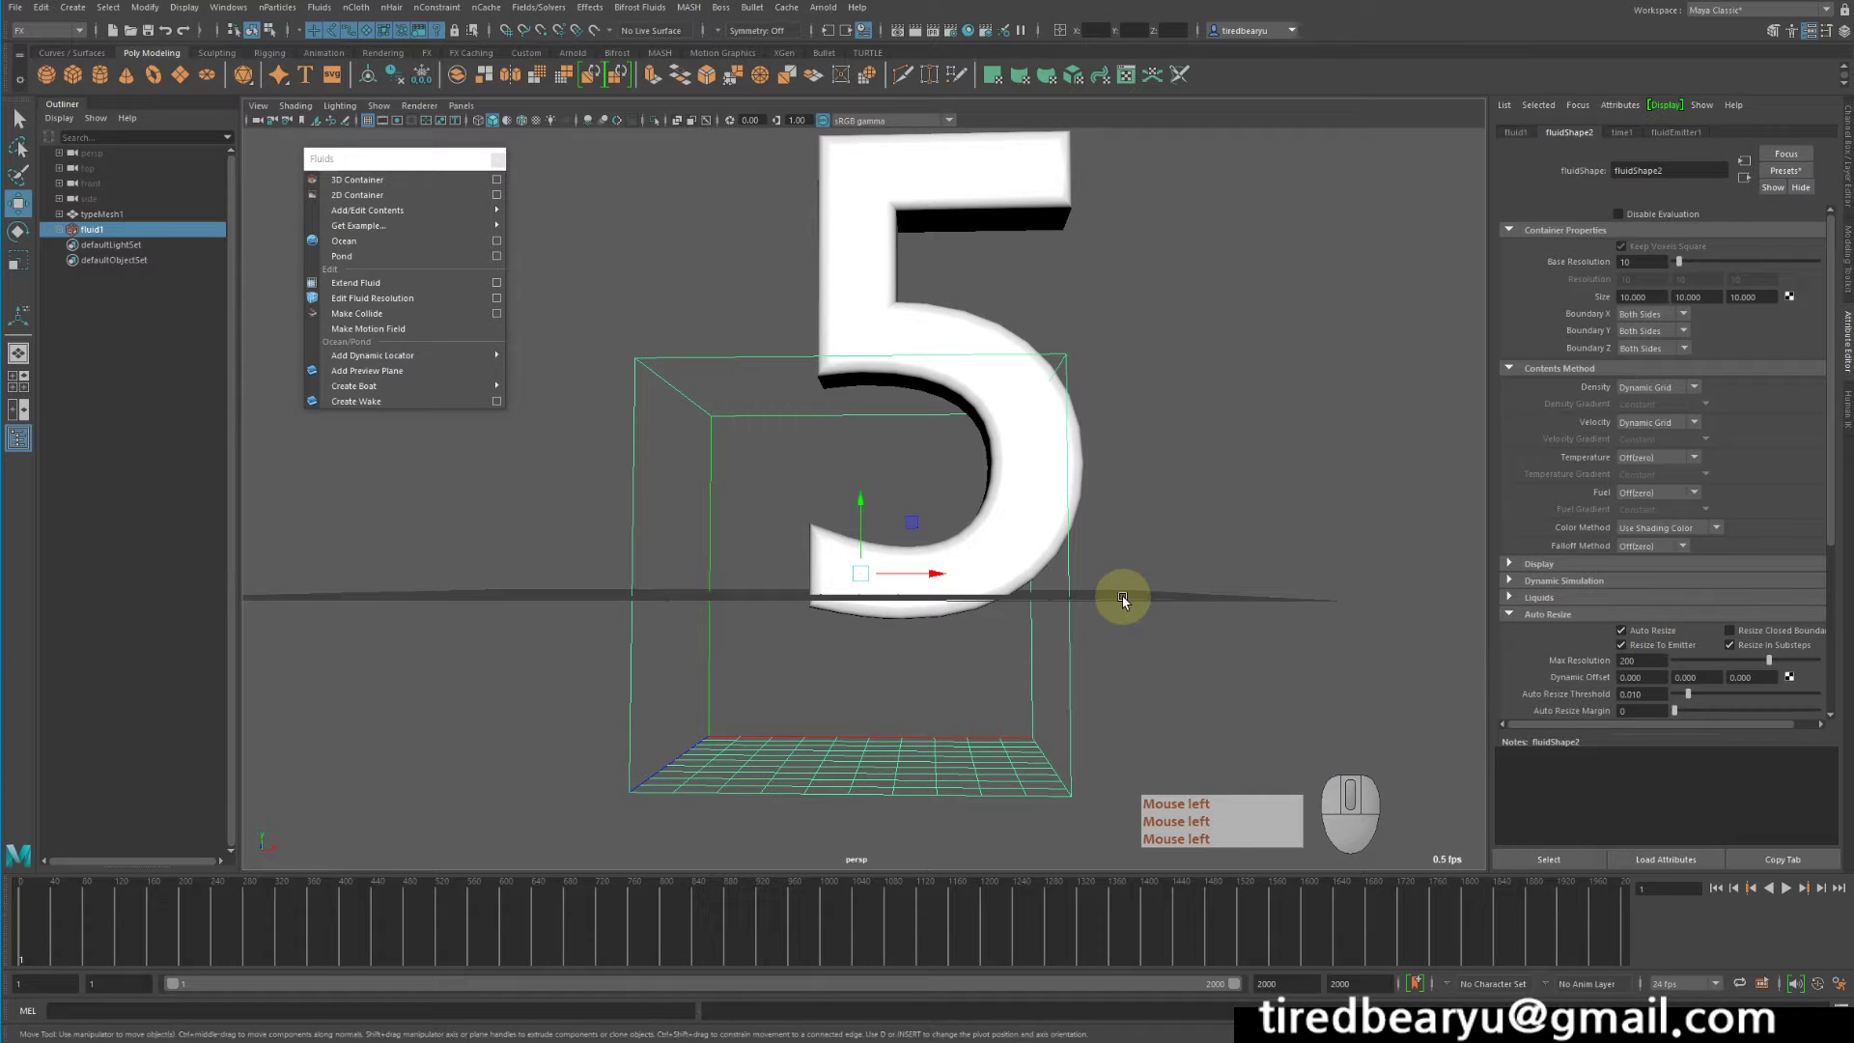
Play the auto-resizing fluid from the first frame in shaded and wireframe display, then stop it
click(1717, 890)
click(1786, 887)
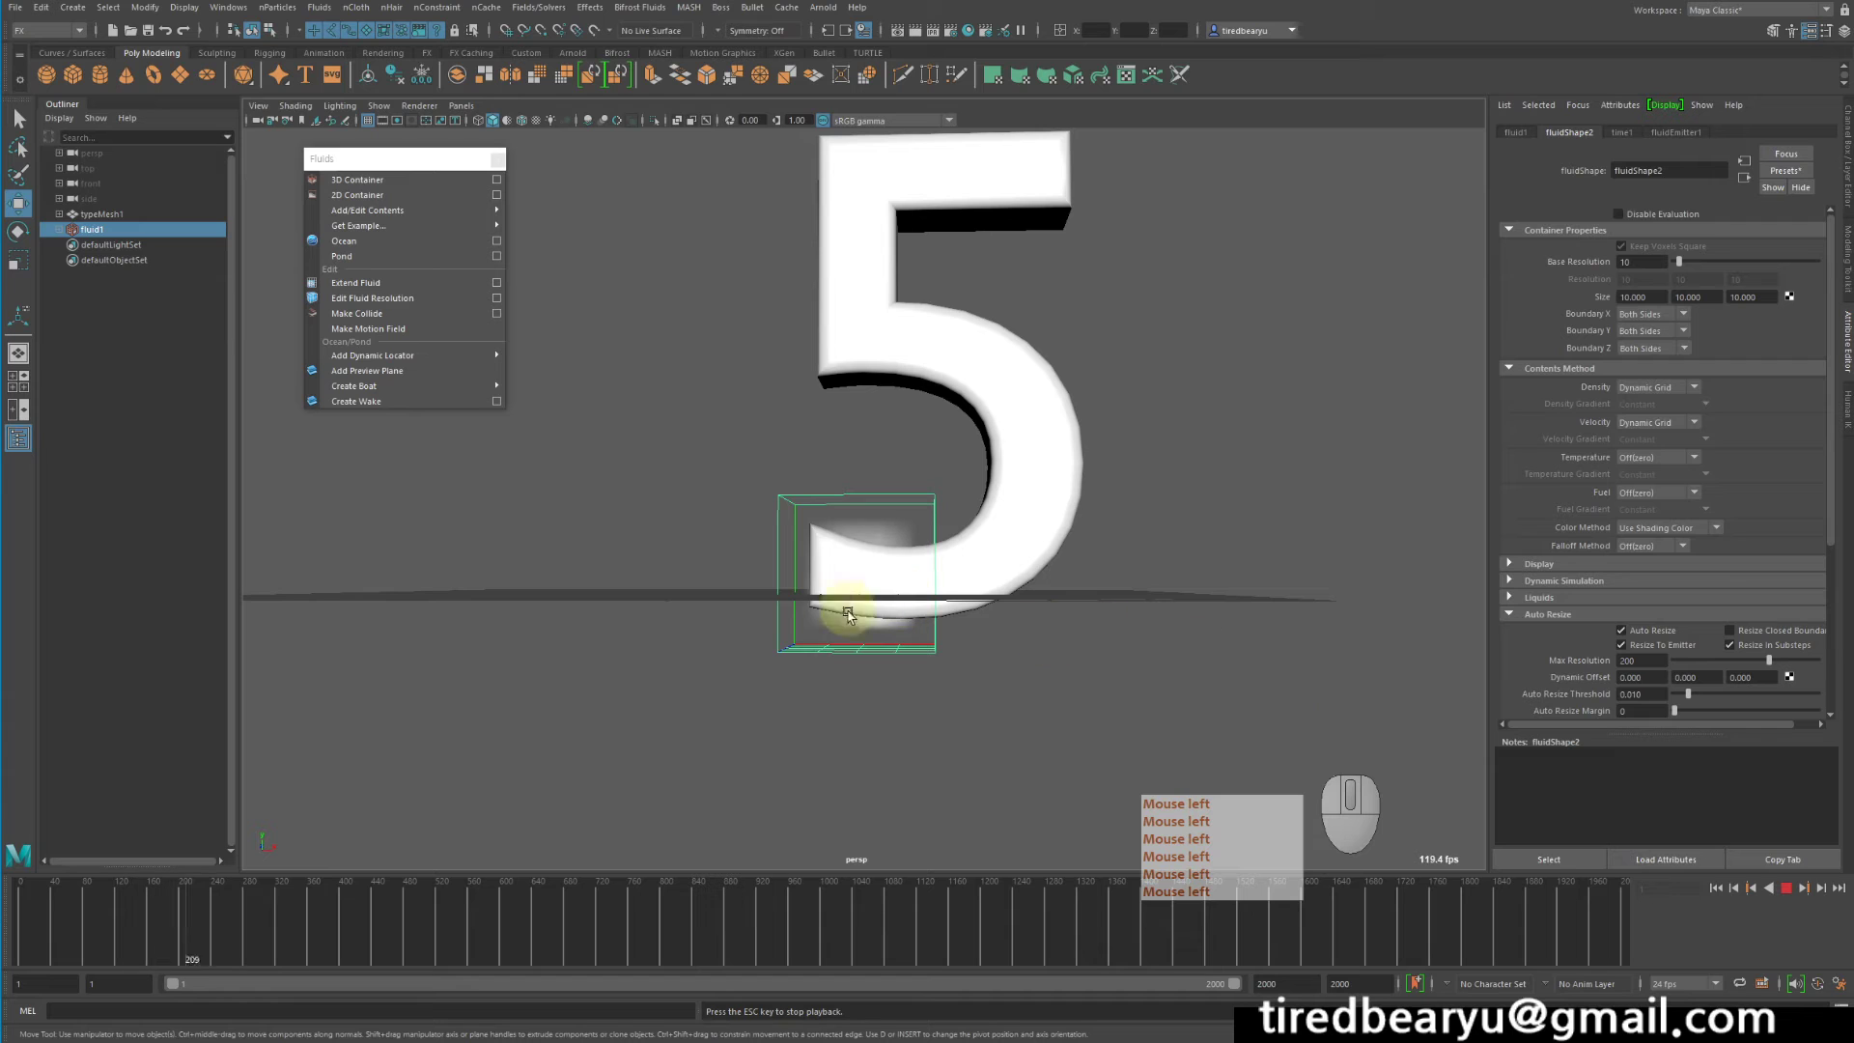
key(4)
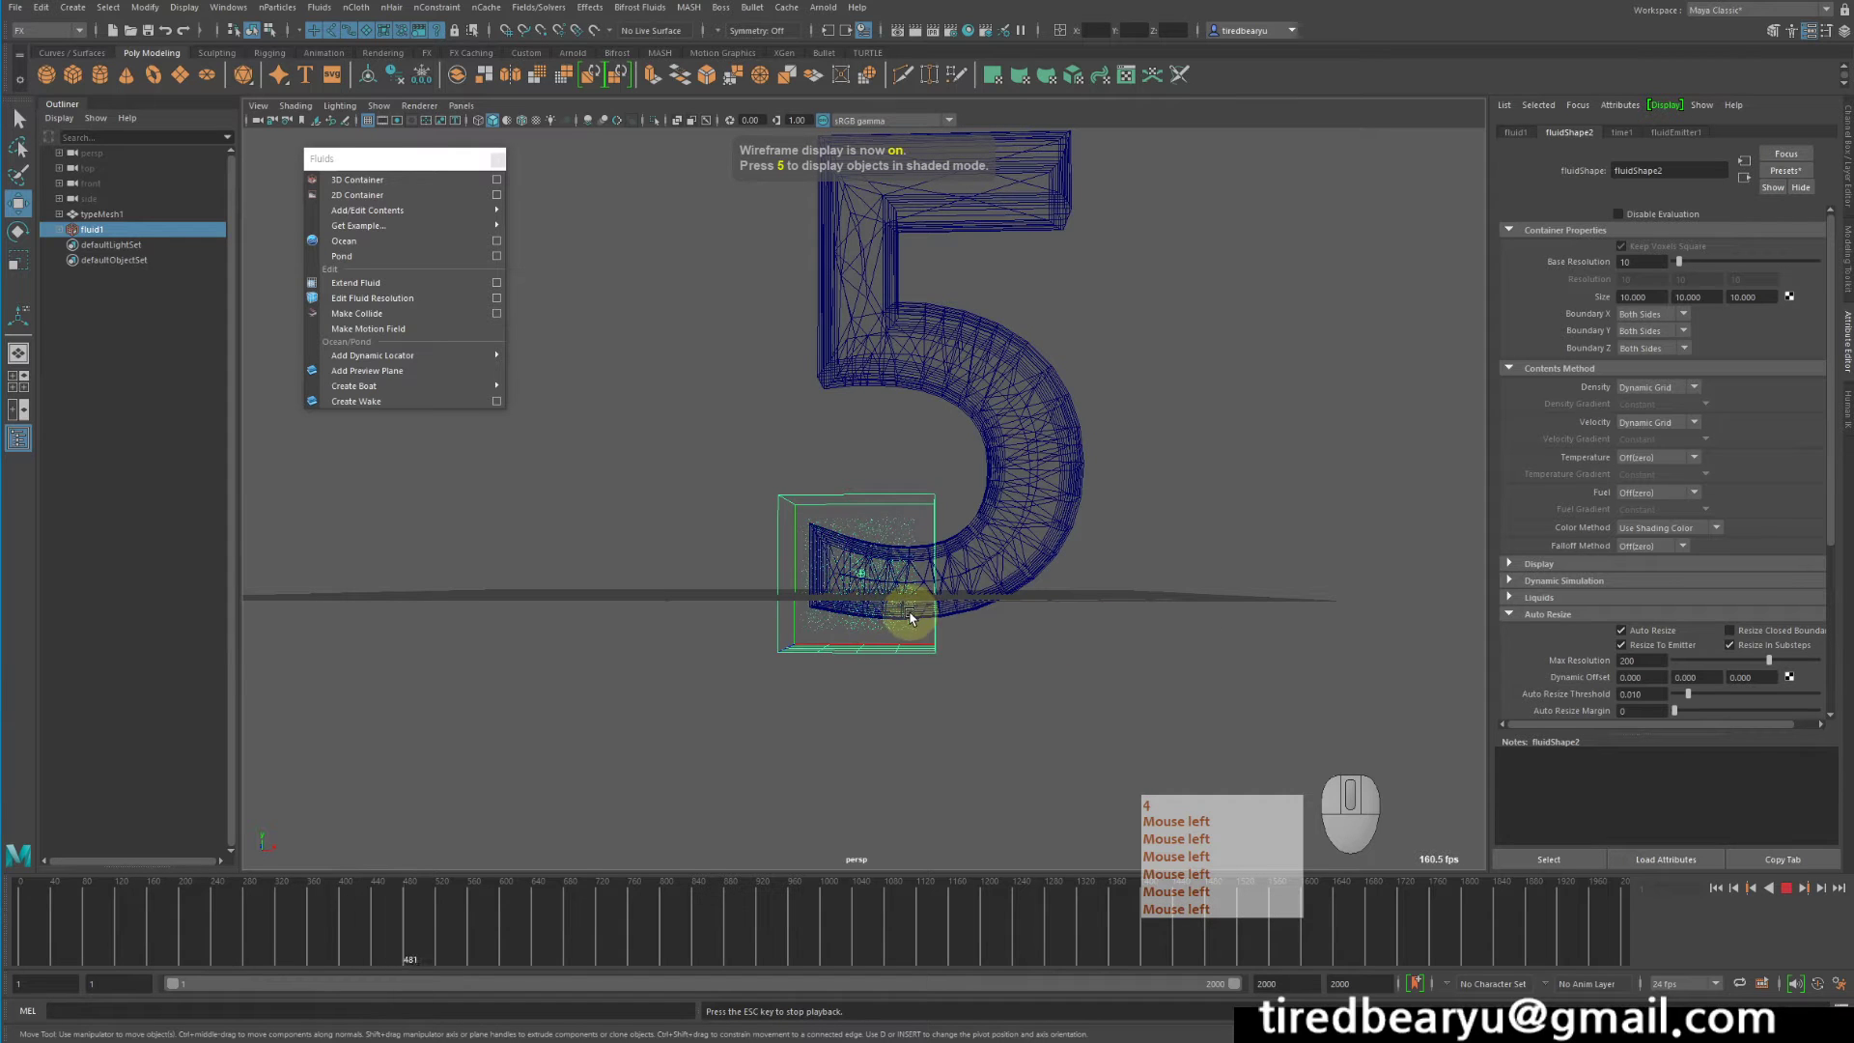
click(1788, 894)
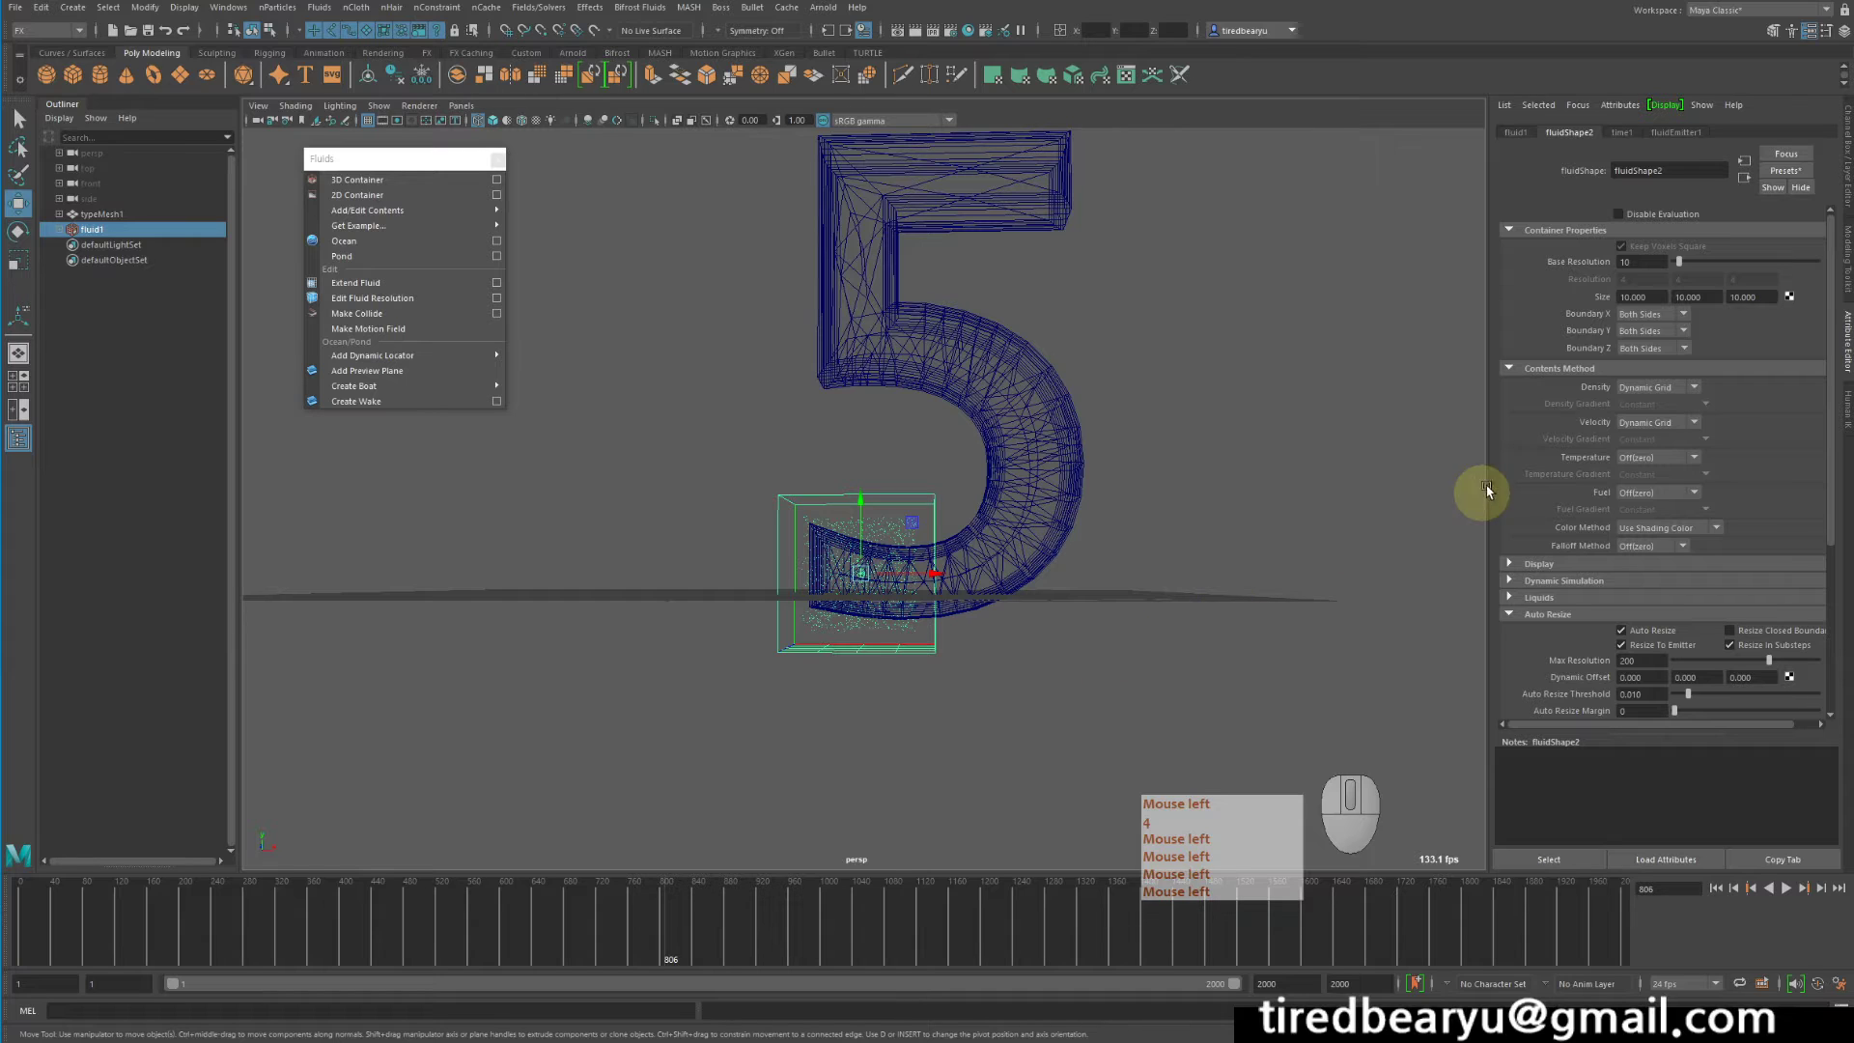
Set the fluid container's Base Resolution to 50
click(1637, 262)
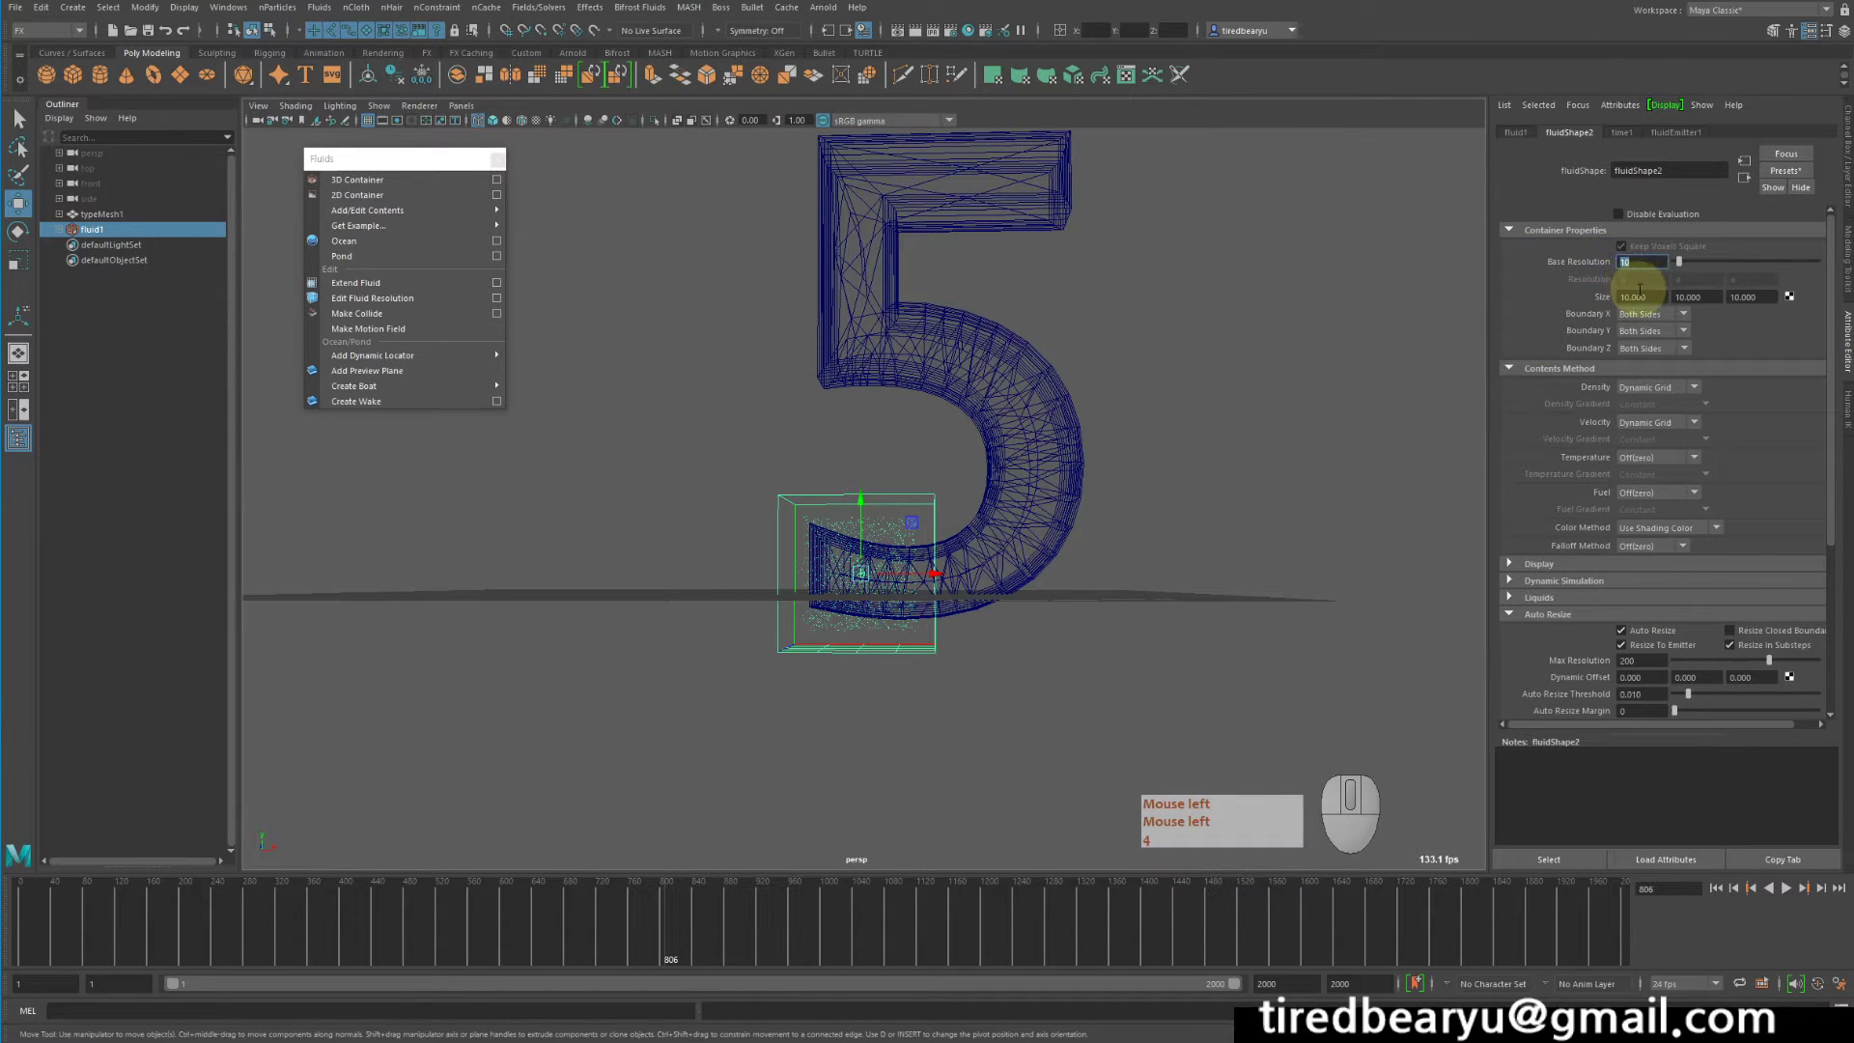
text(52)
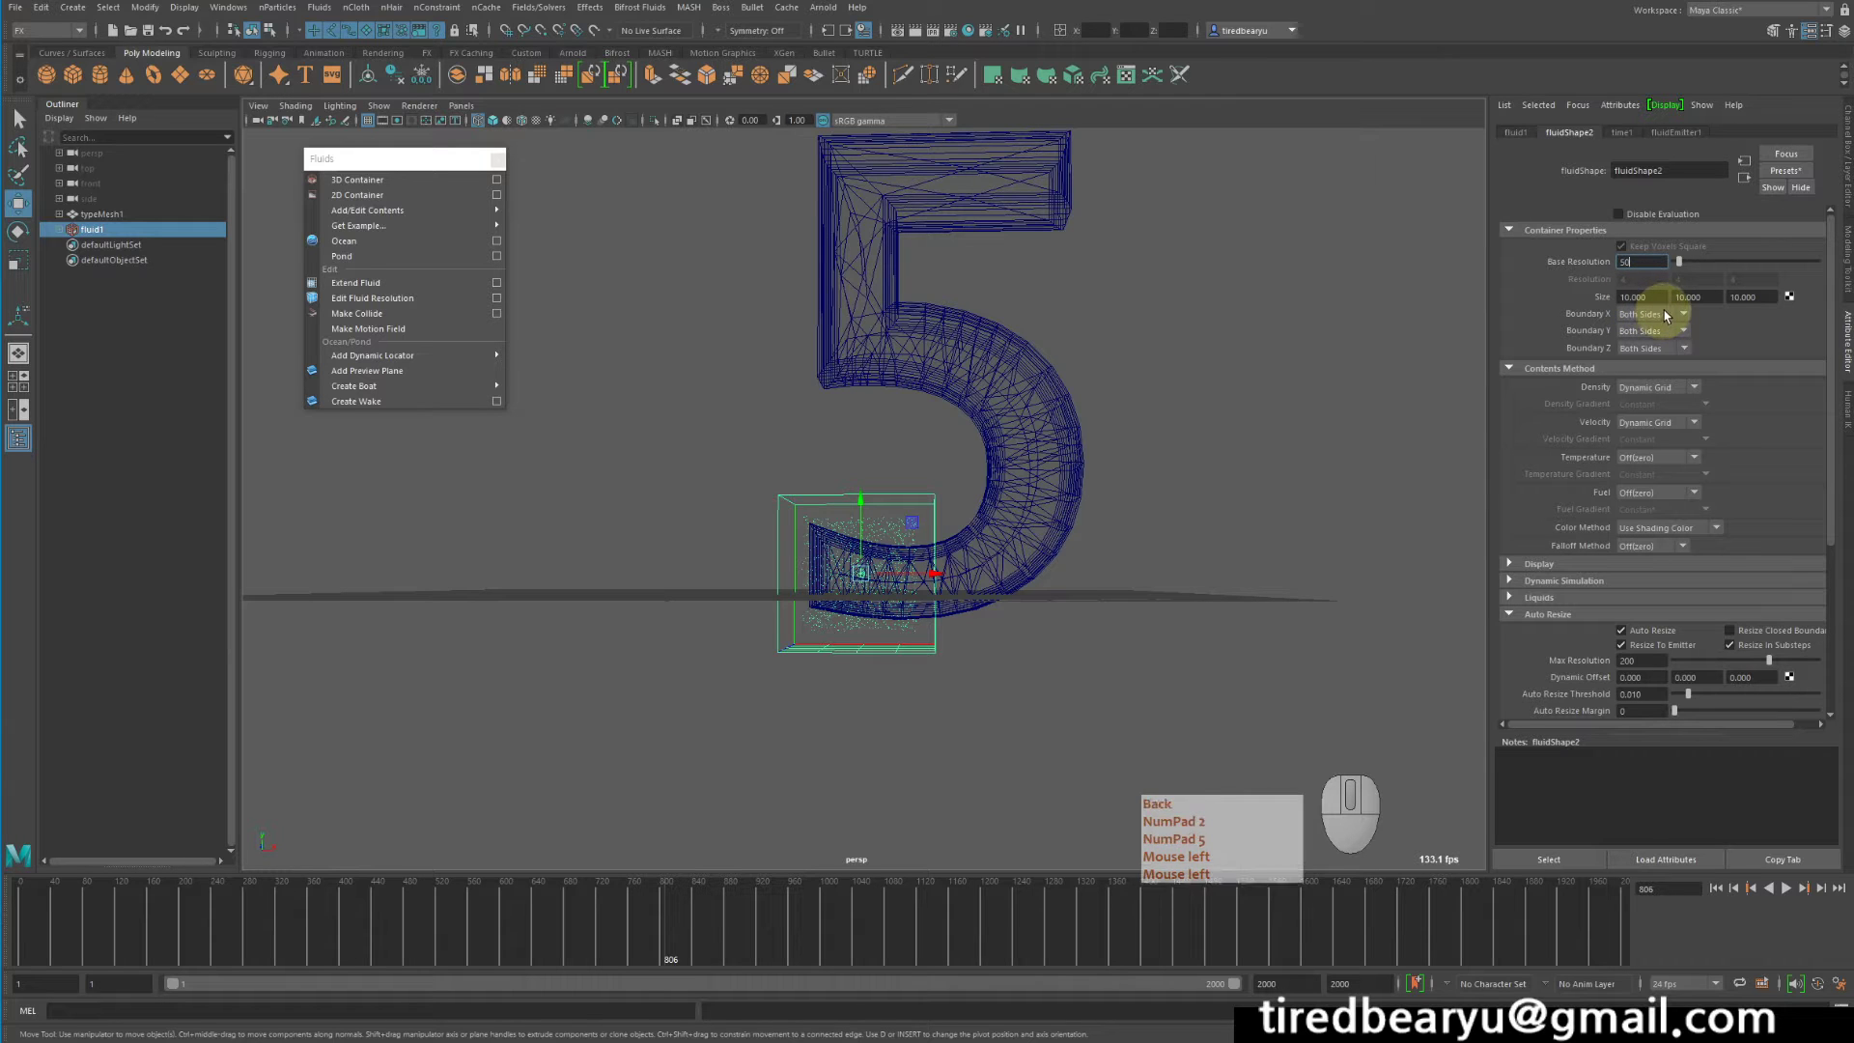
text(0)
key(Return)
Replay the higher-resolution simulation from the first frame, comparing wireframe and shaded display, and stop it
double_click(1712, 886)
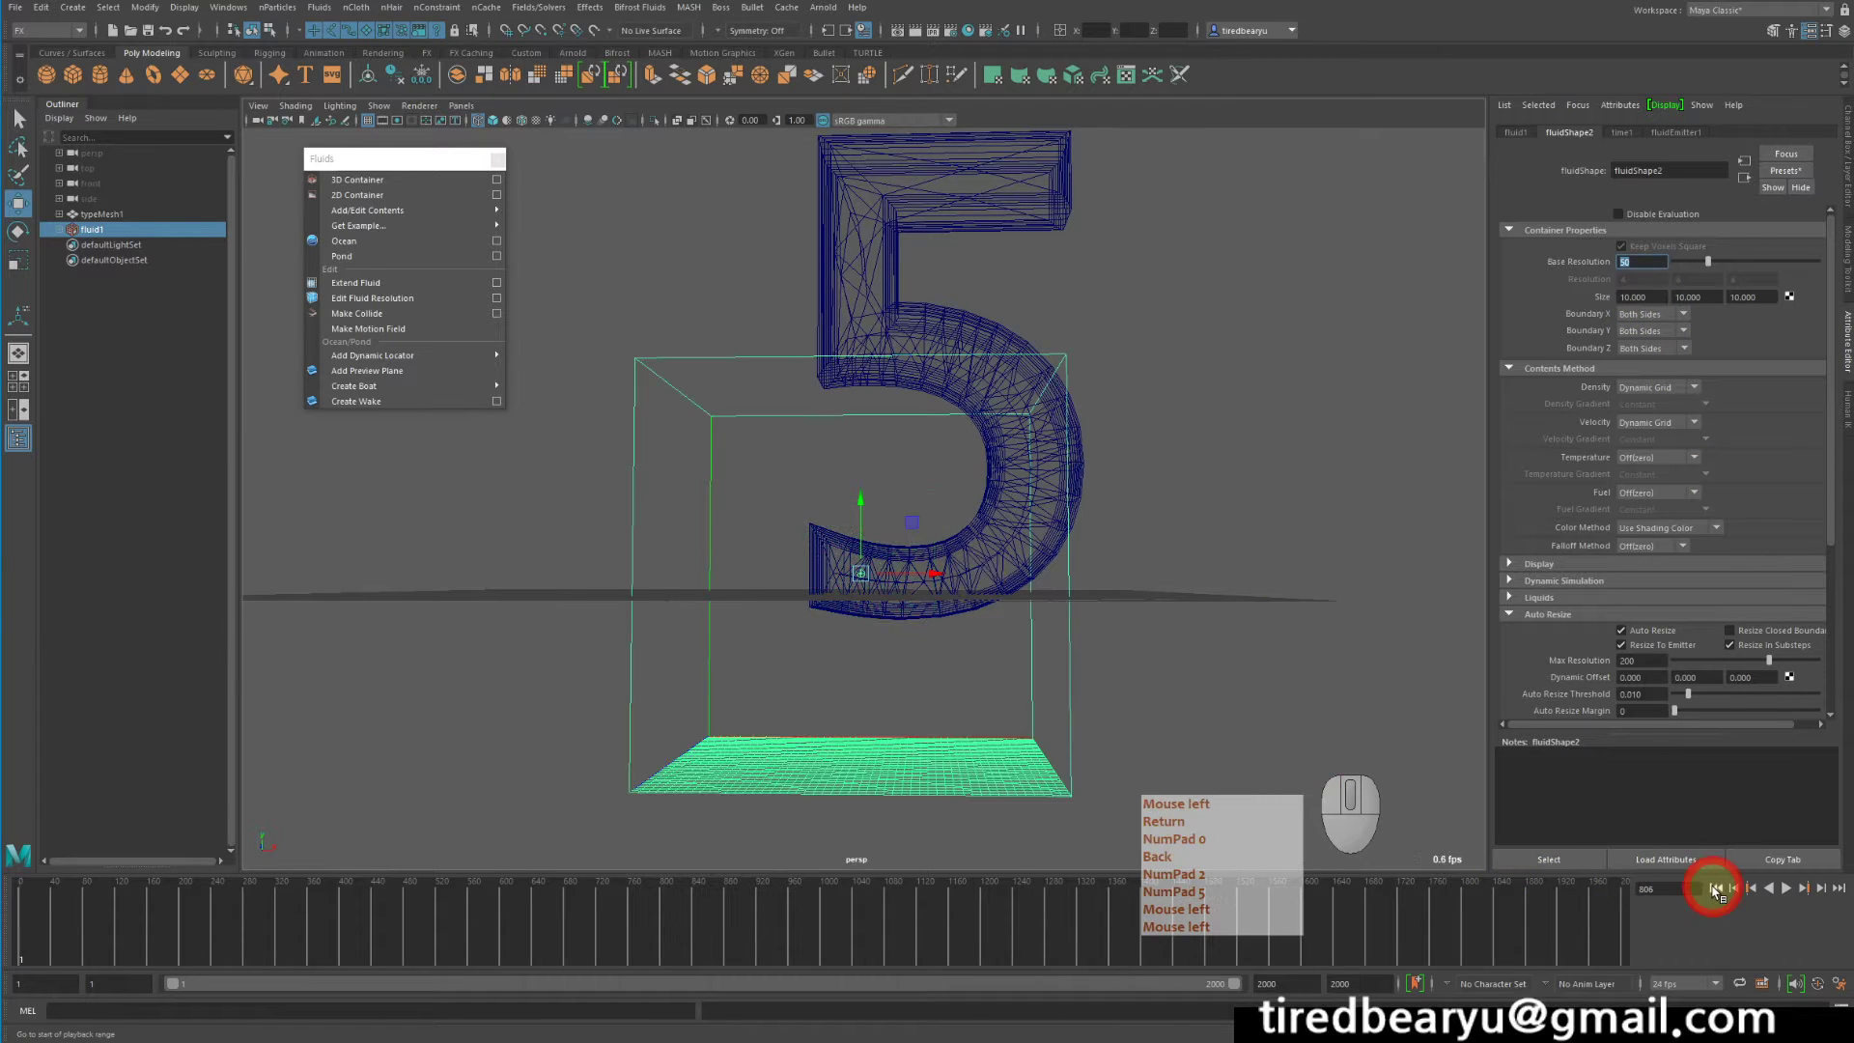
click(1788, 889)
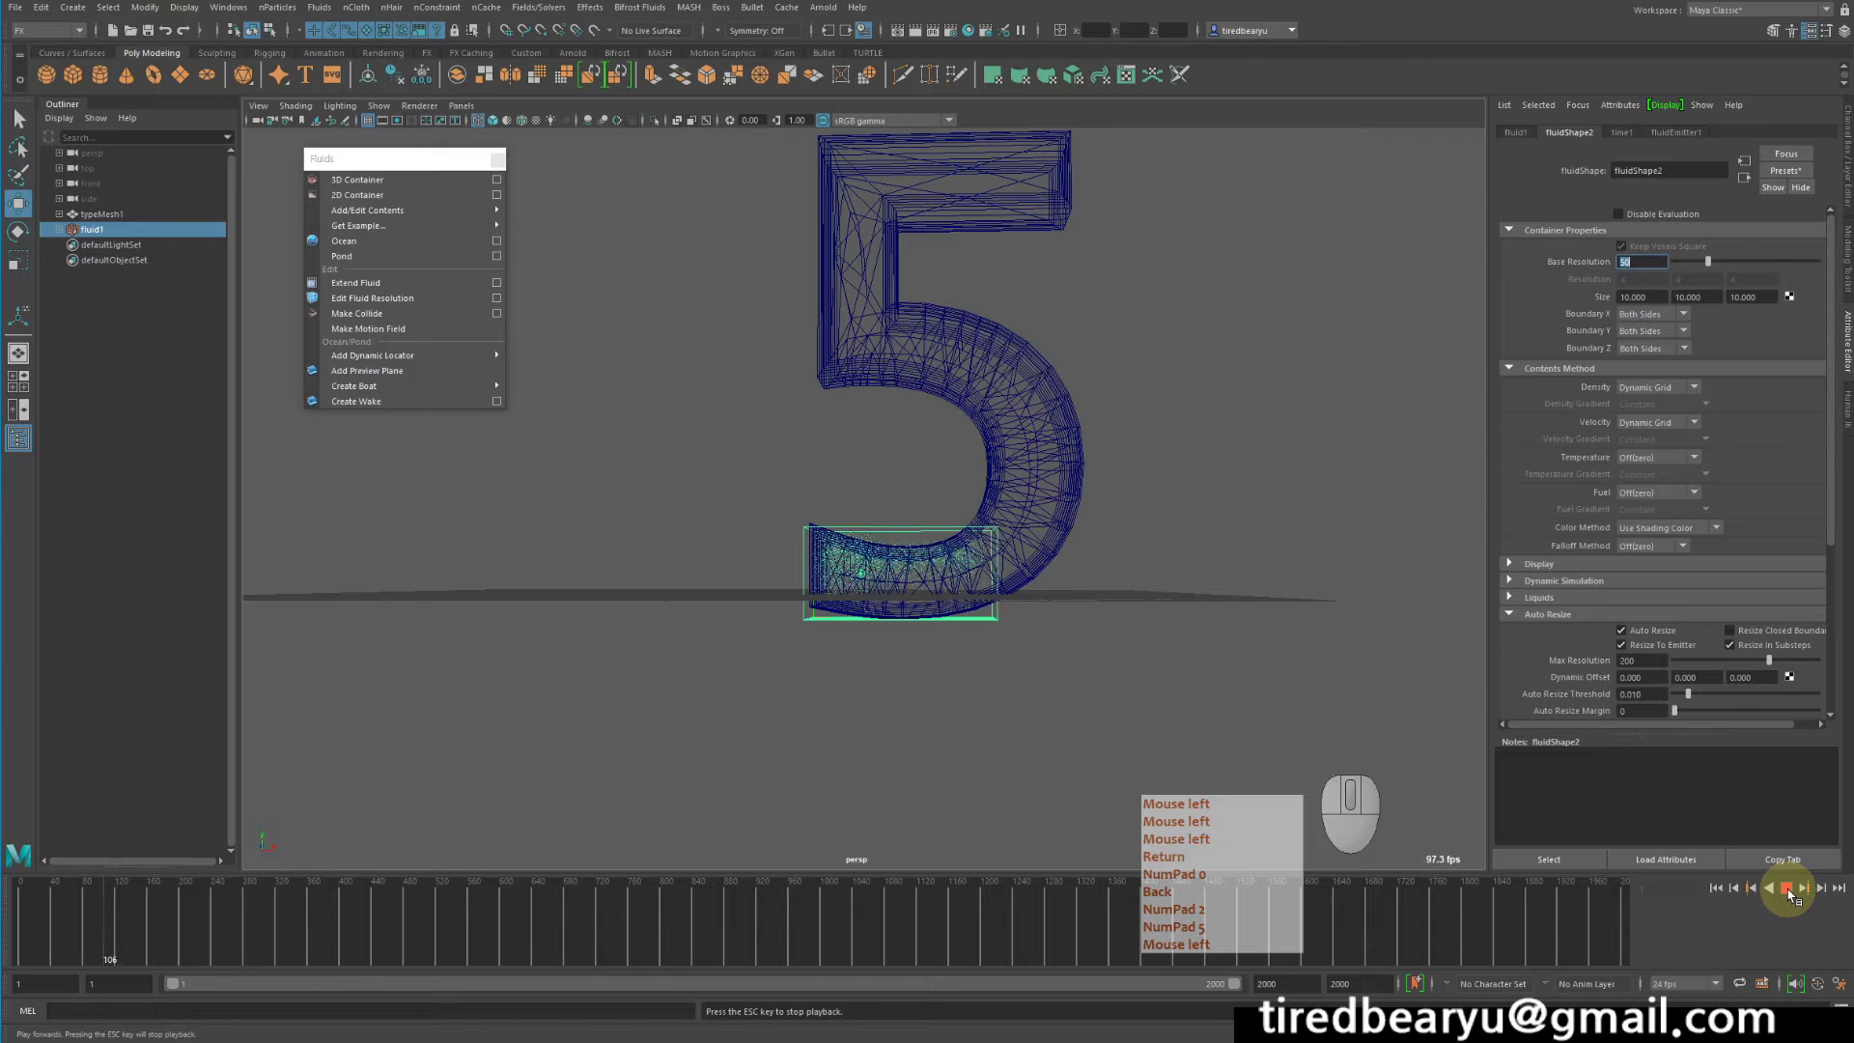
alt+drag(1150, 628, 1126, 621)
key(5)
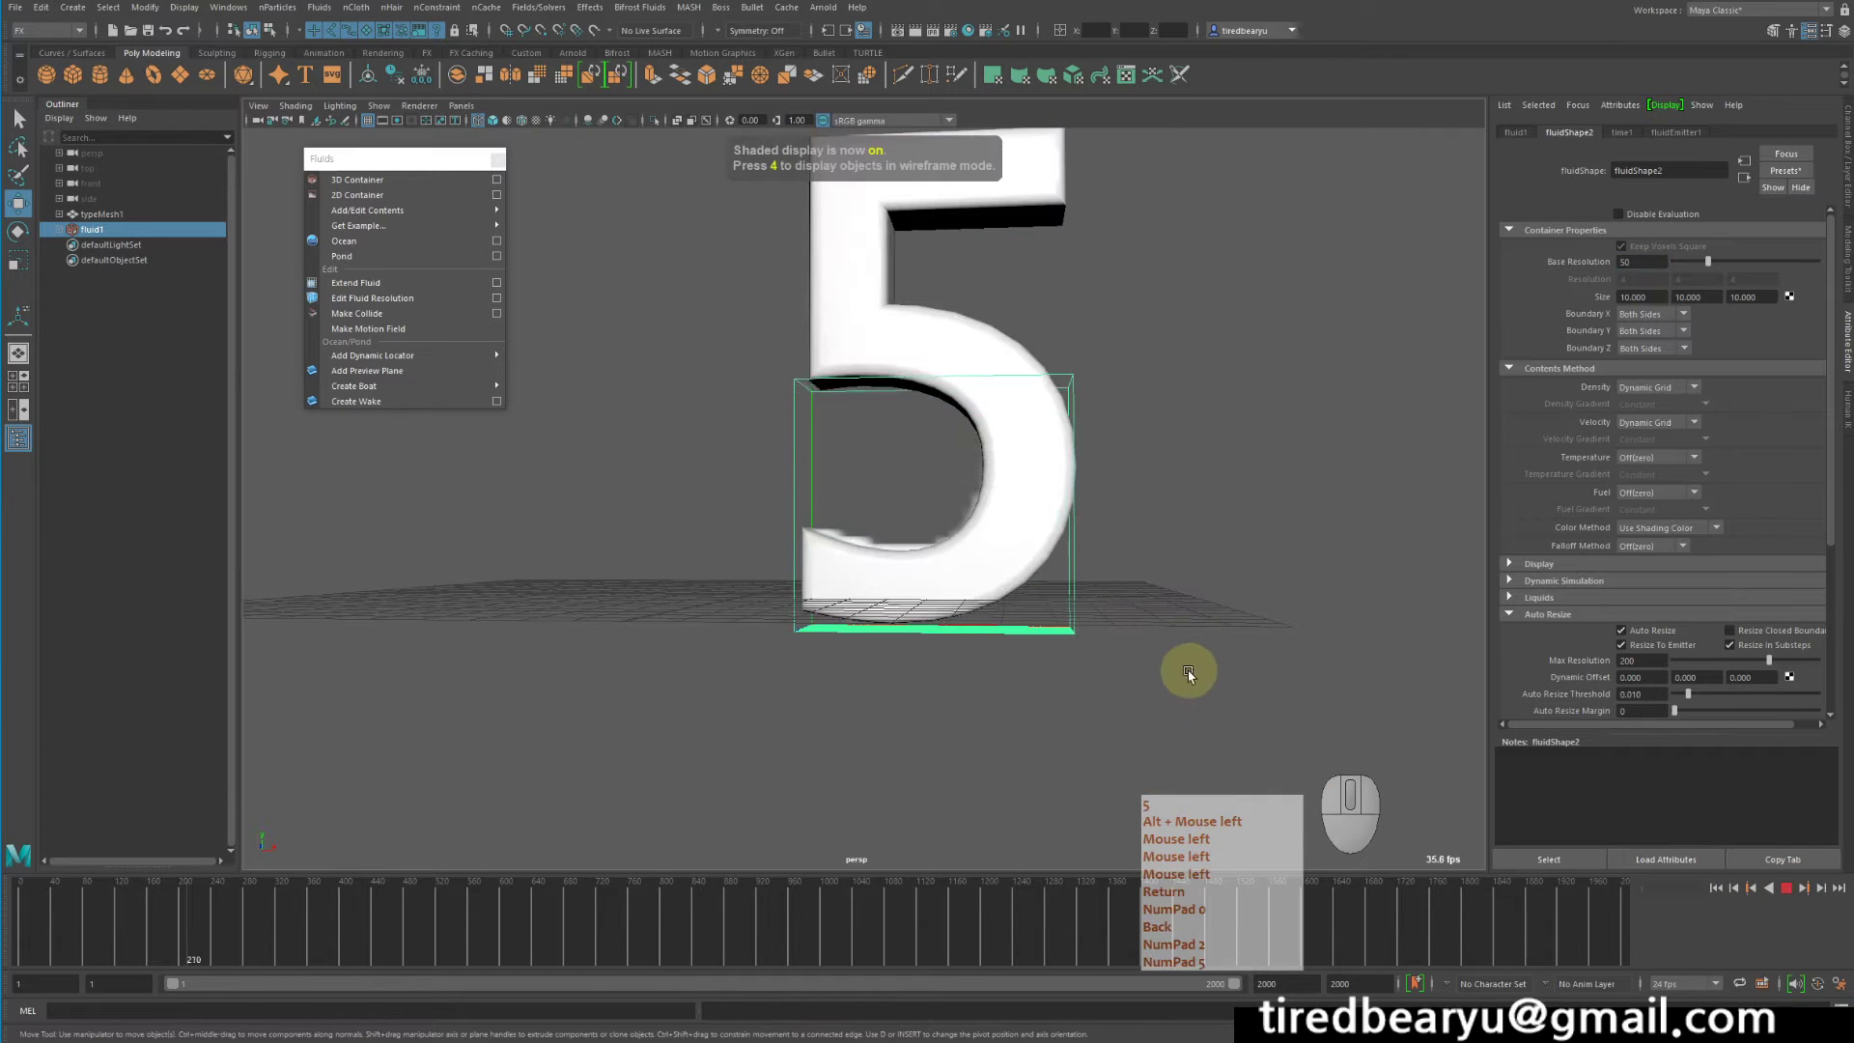
key(4)
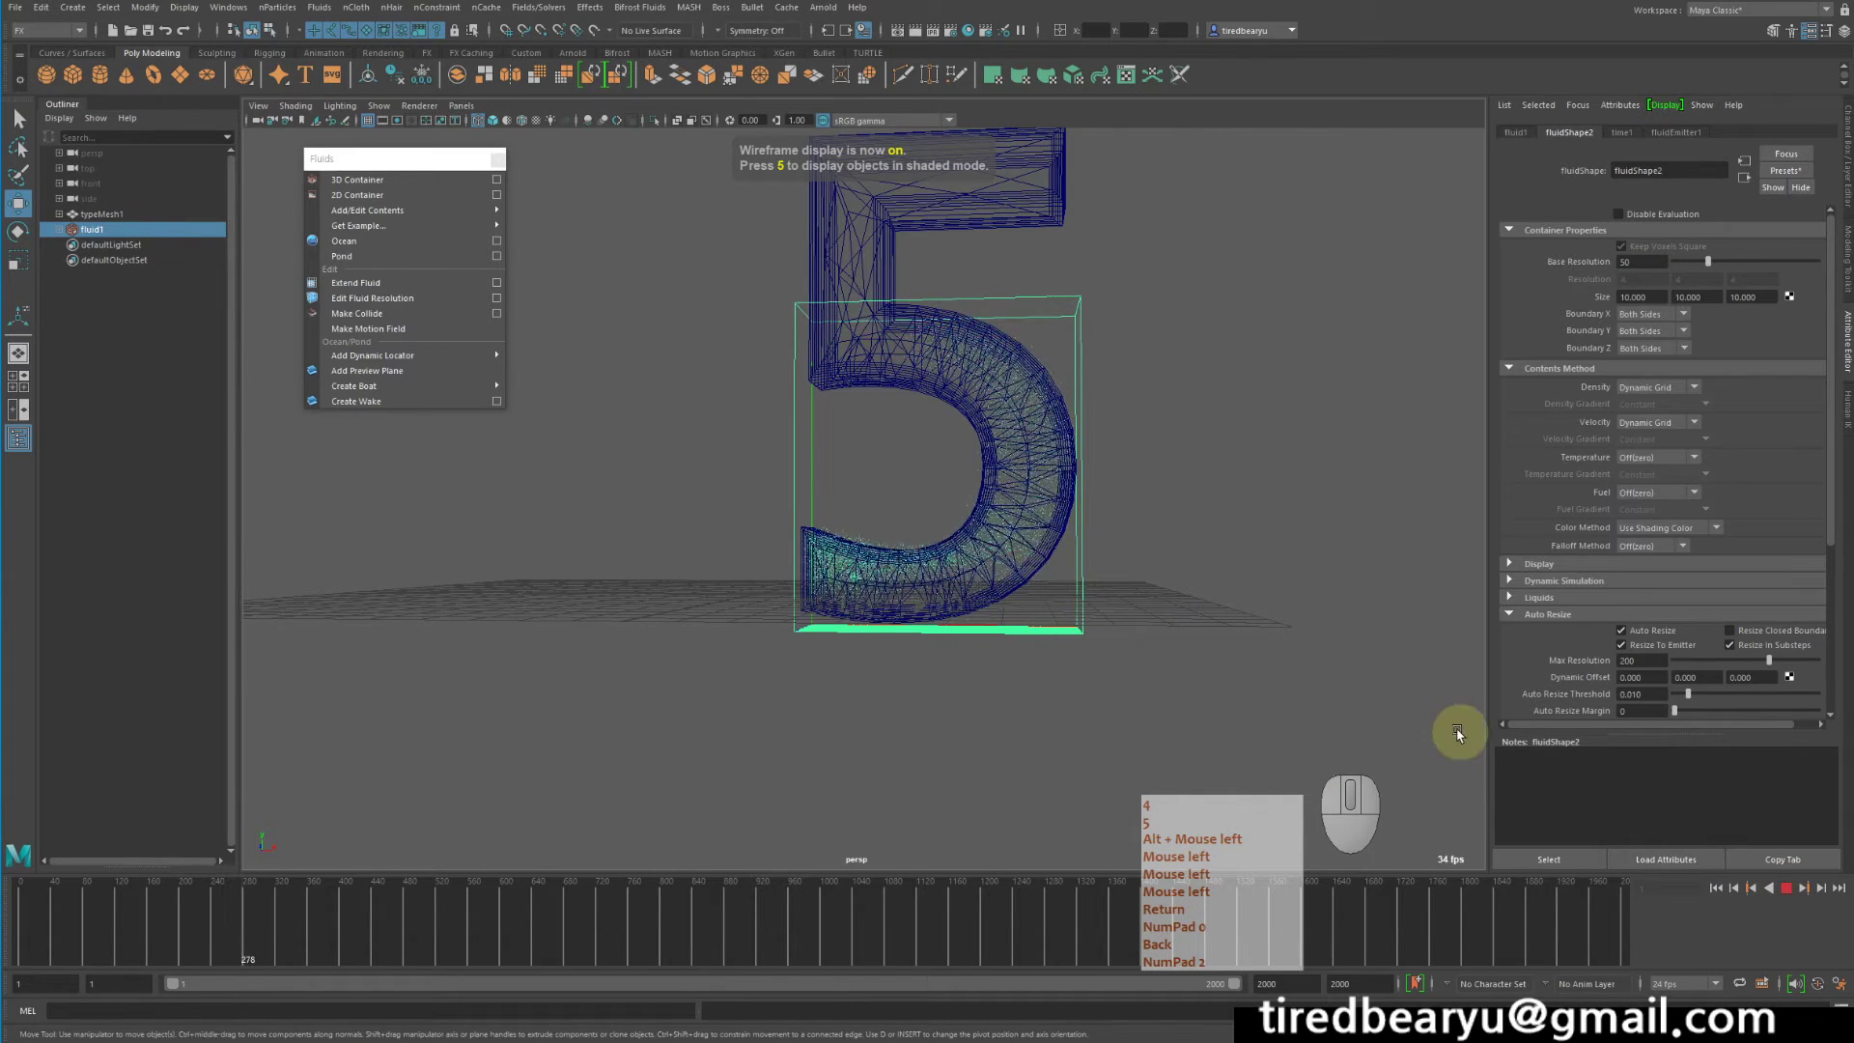
key(5)
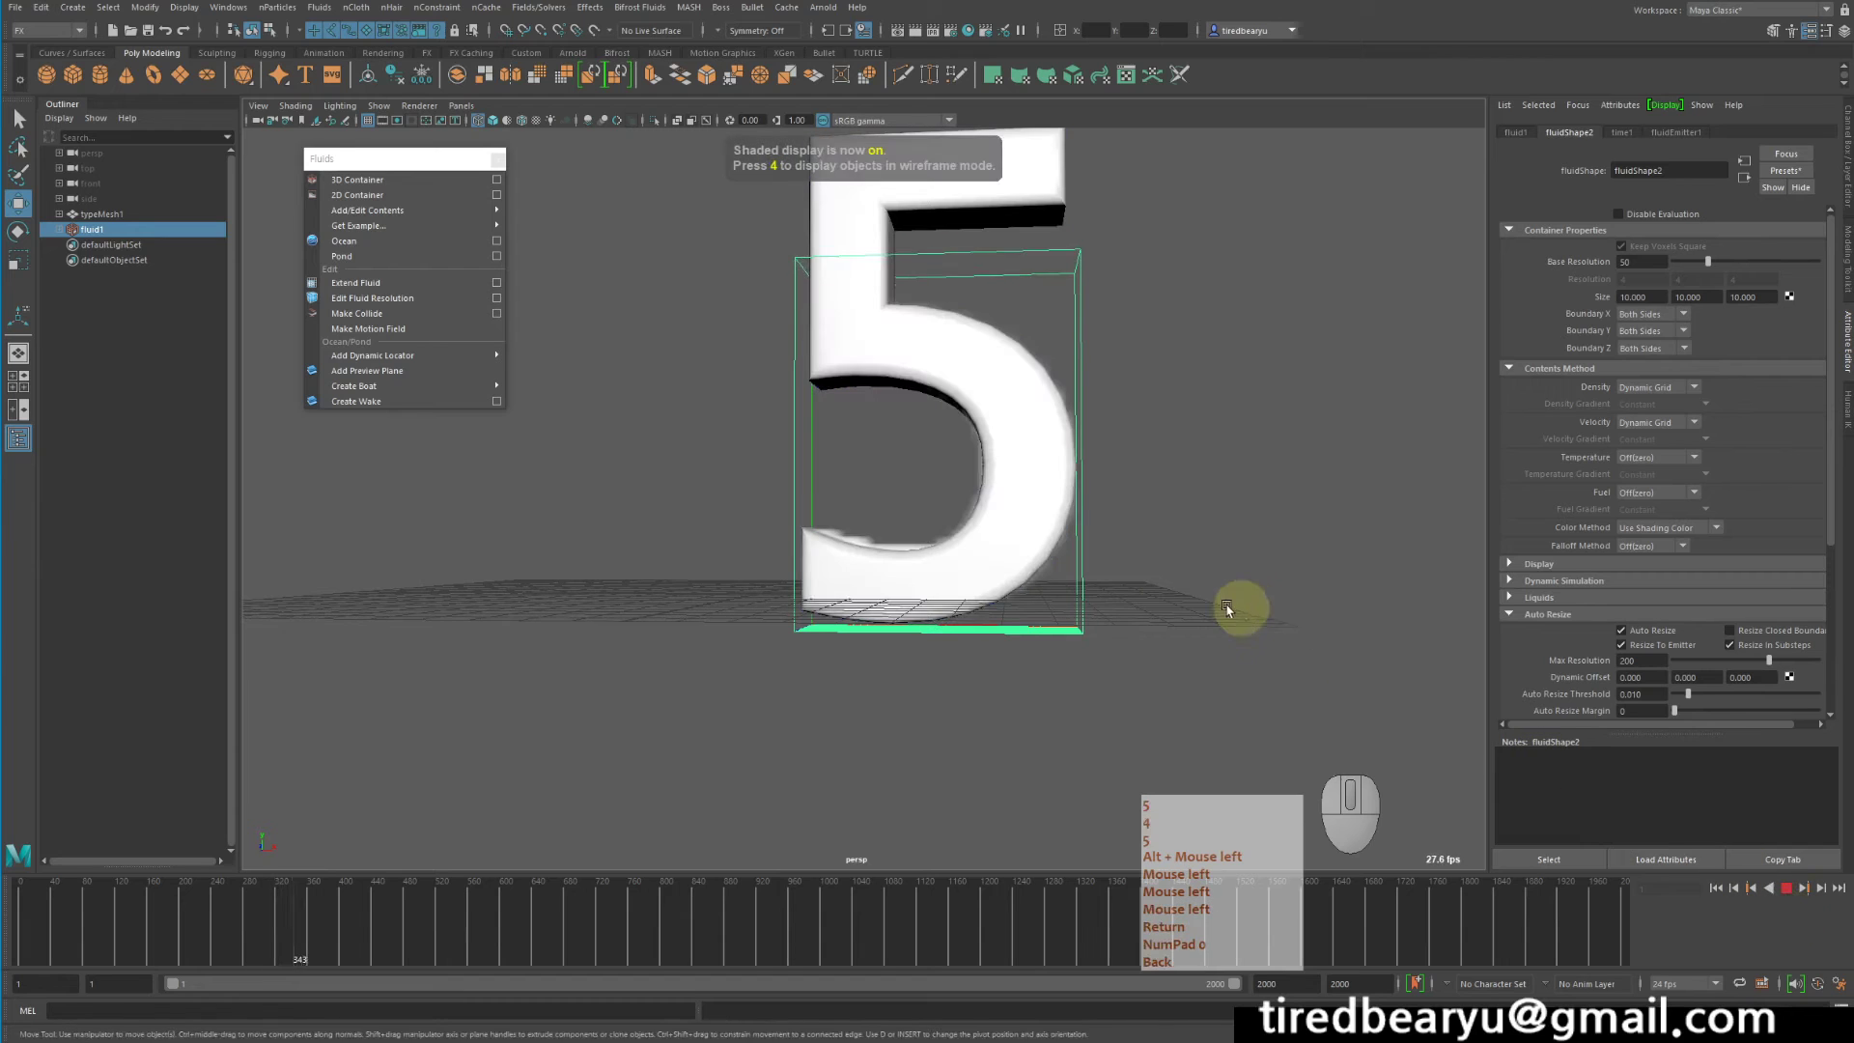
key(Escape)
Select the number 5 mesh and create an animation layer from it
click(865, 364)
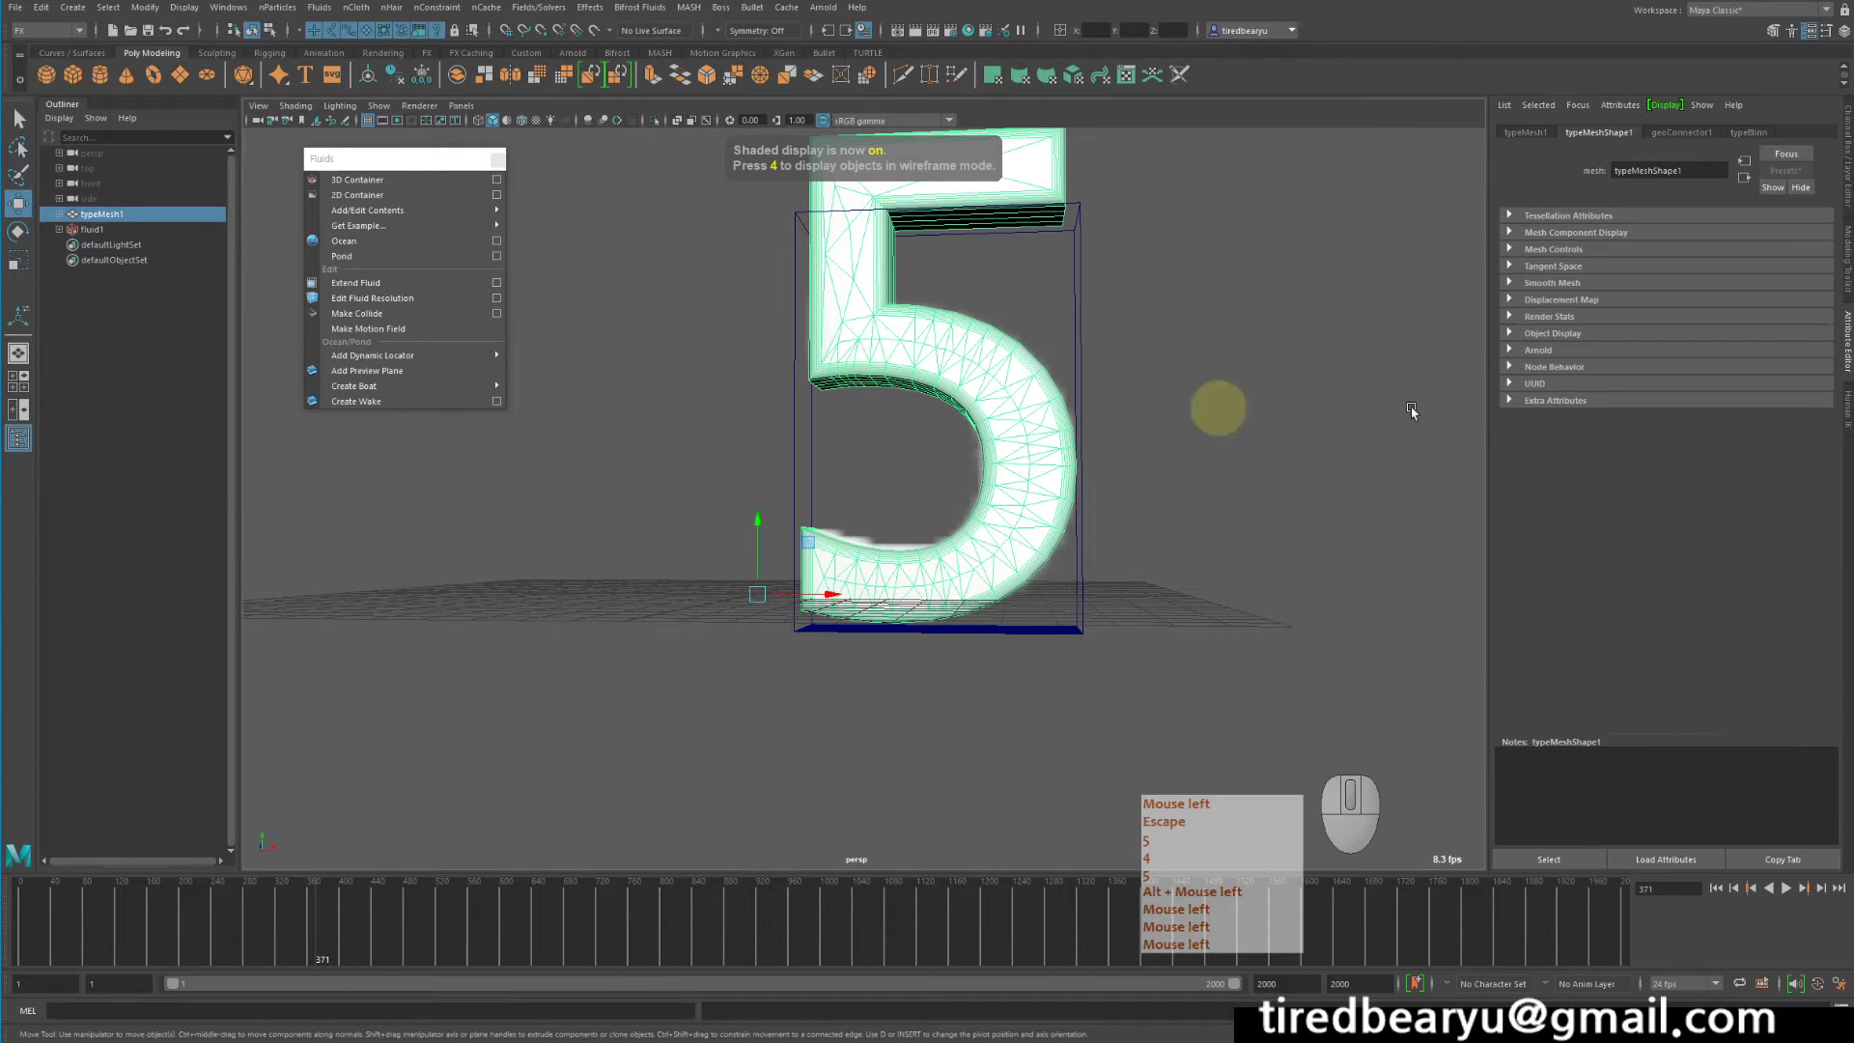
click(1845, 140)
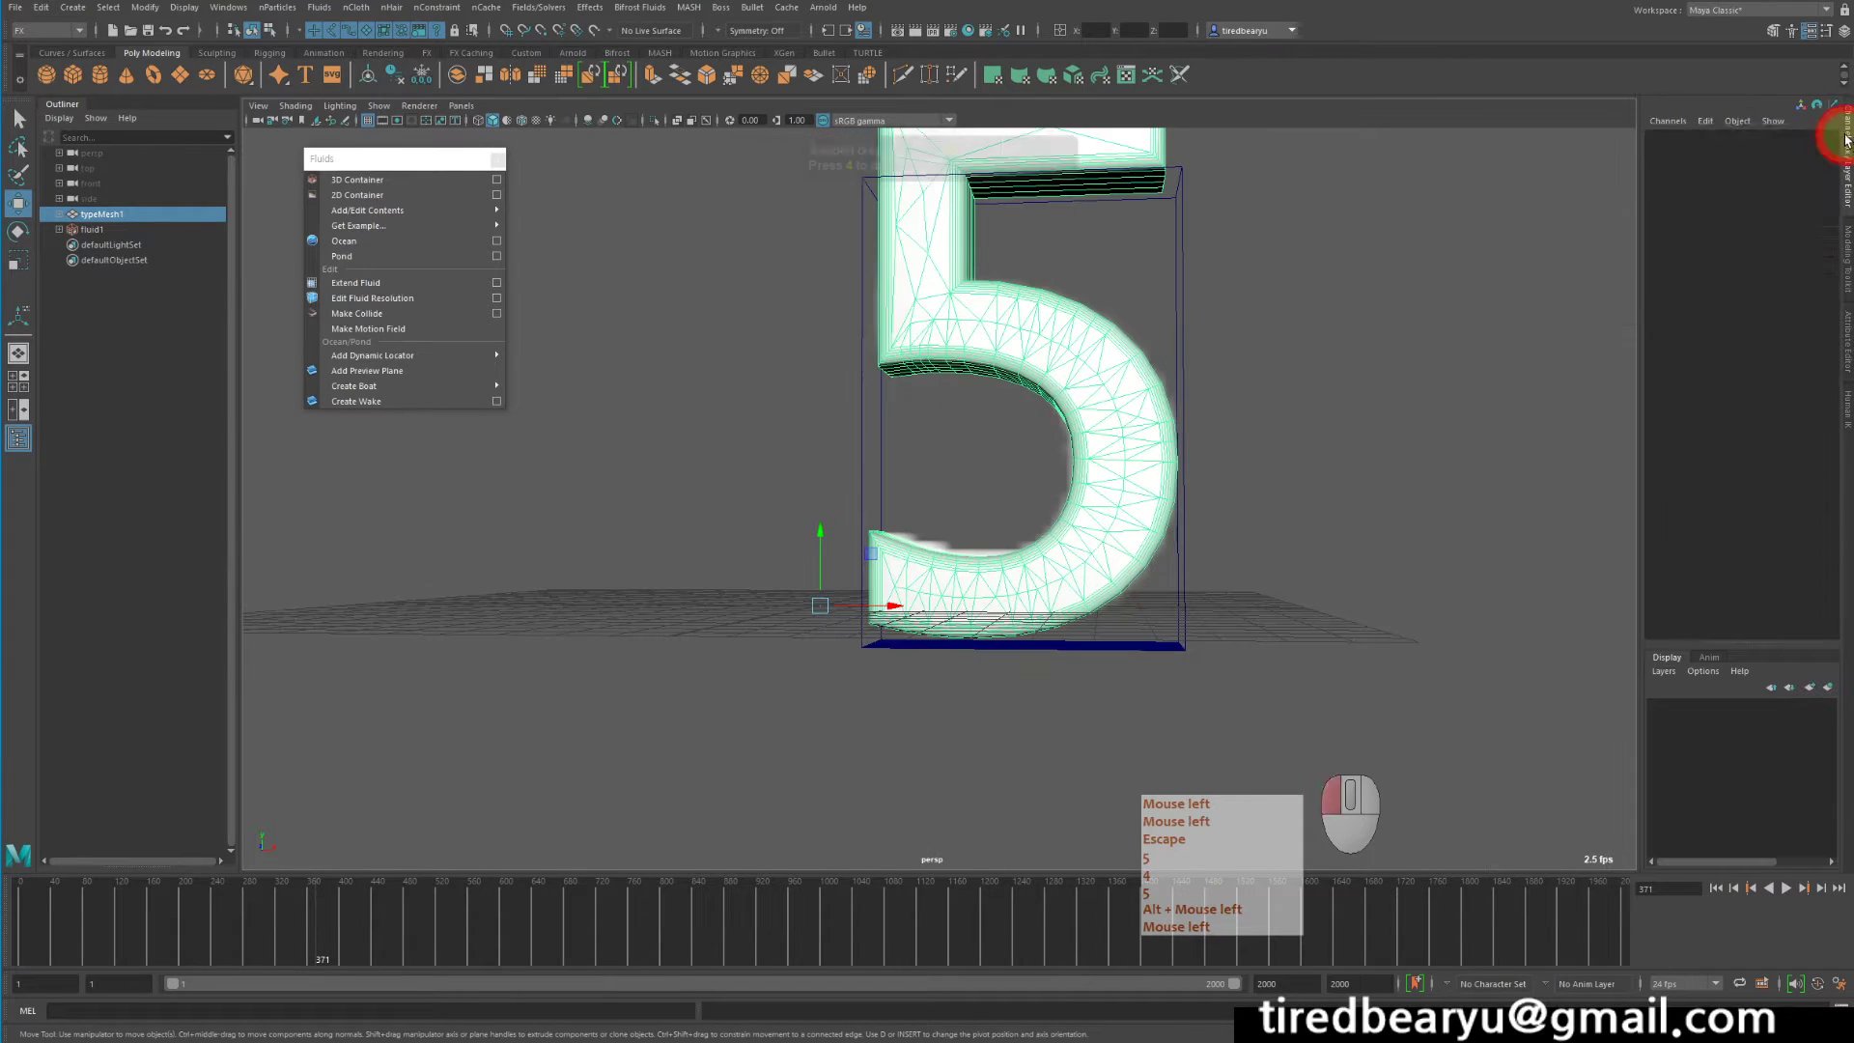
click(1708, 657)
click(1827, 687)
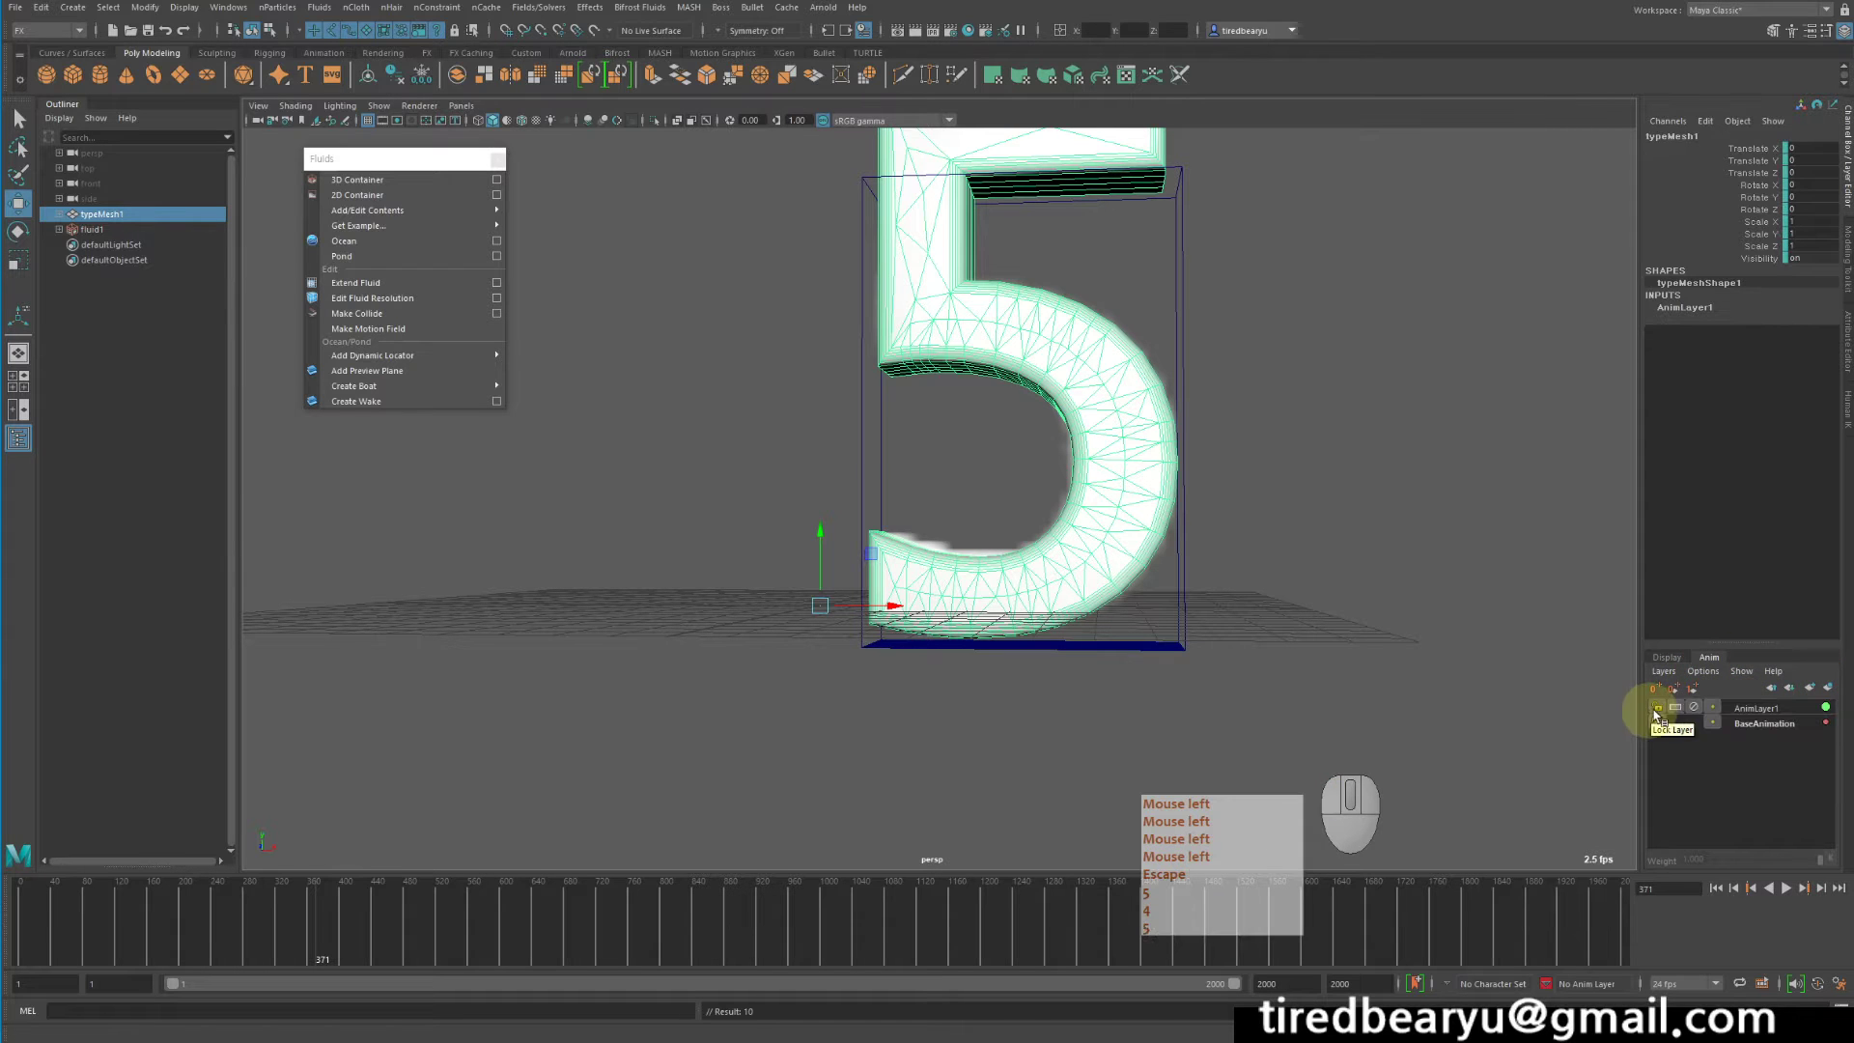
Create a display layer from the selected 5 mesh and hide that layer
click(1667, 658)
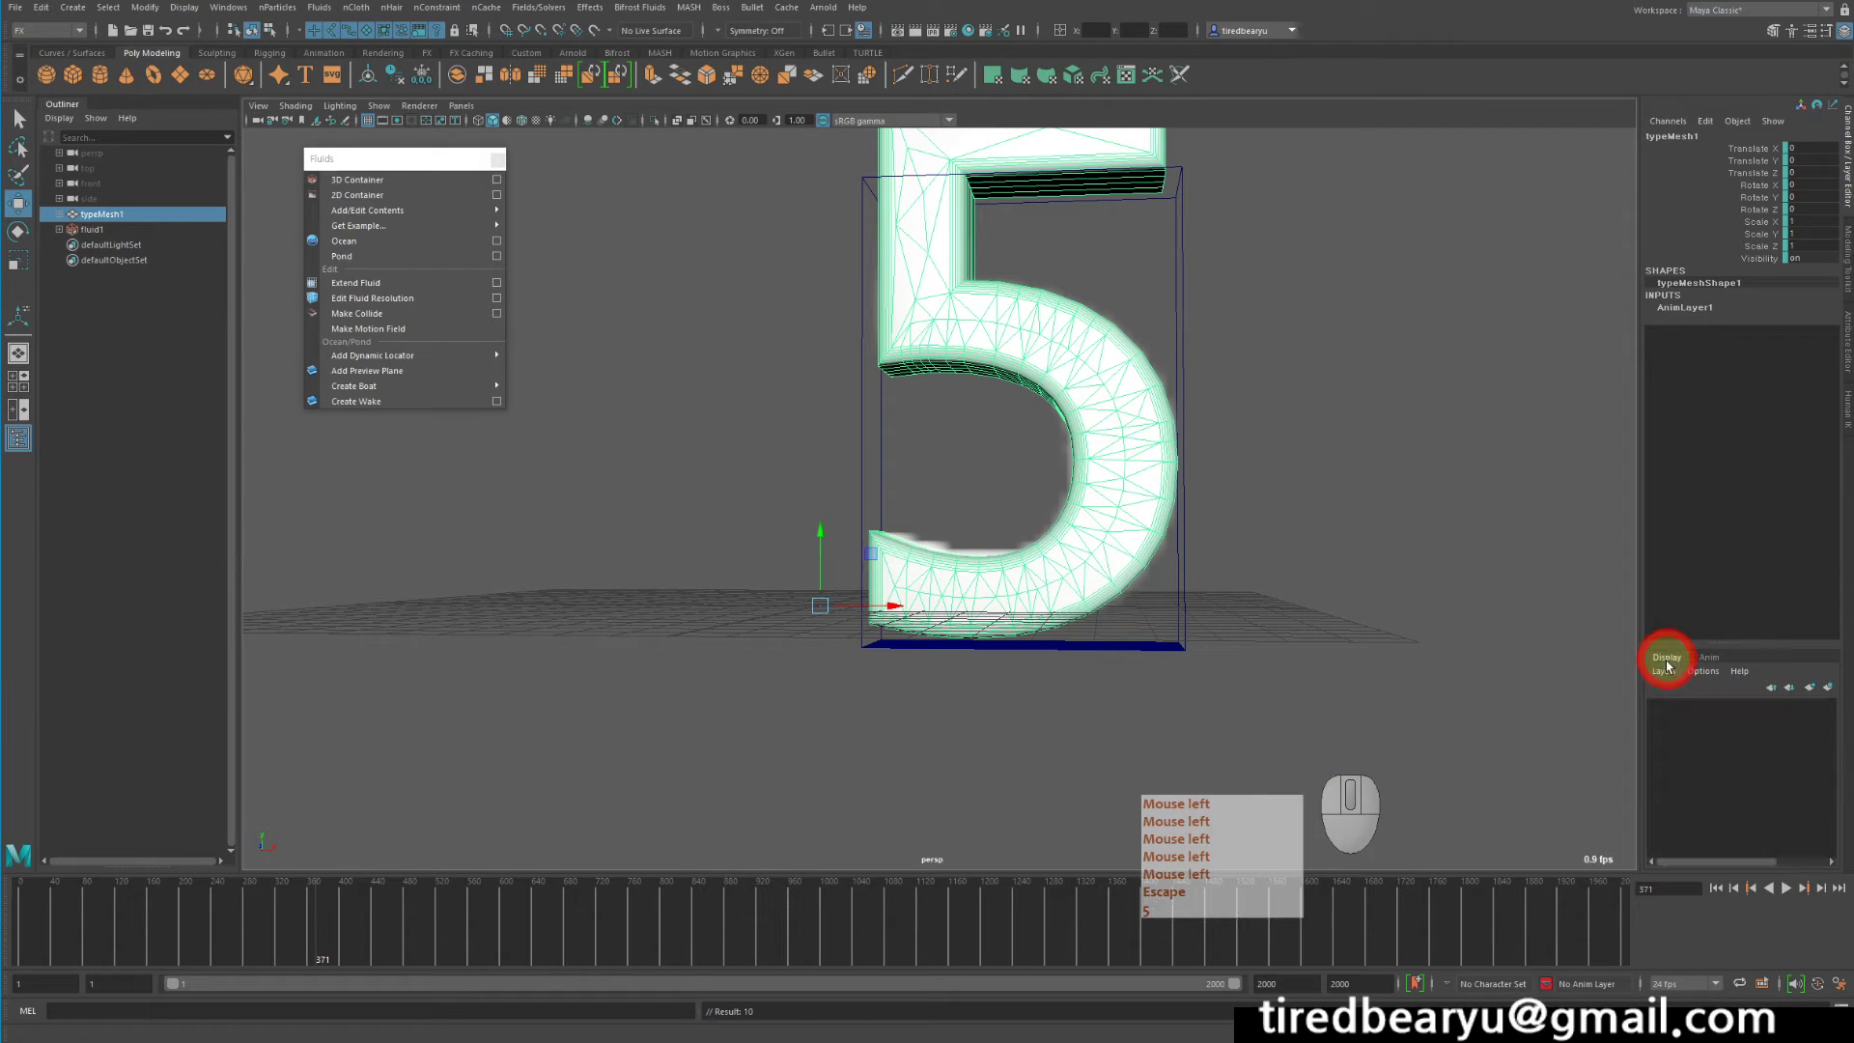
click(1828, 688)
click(1658, 707)
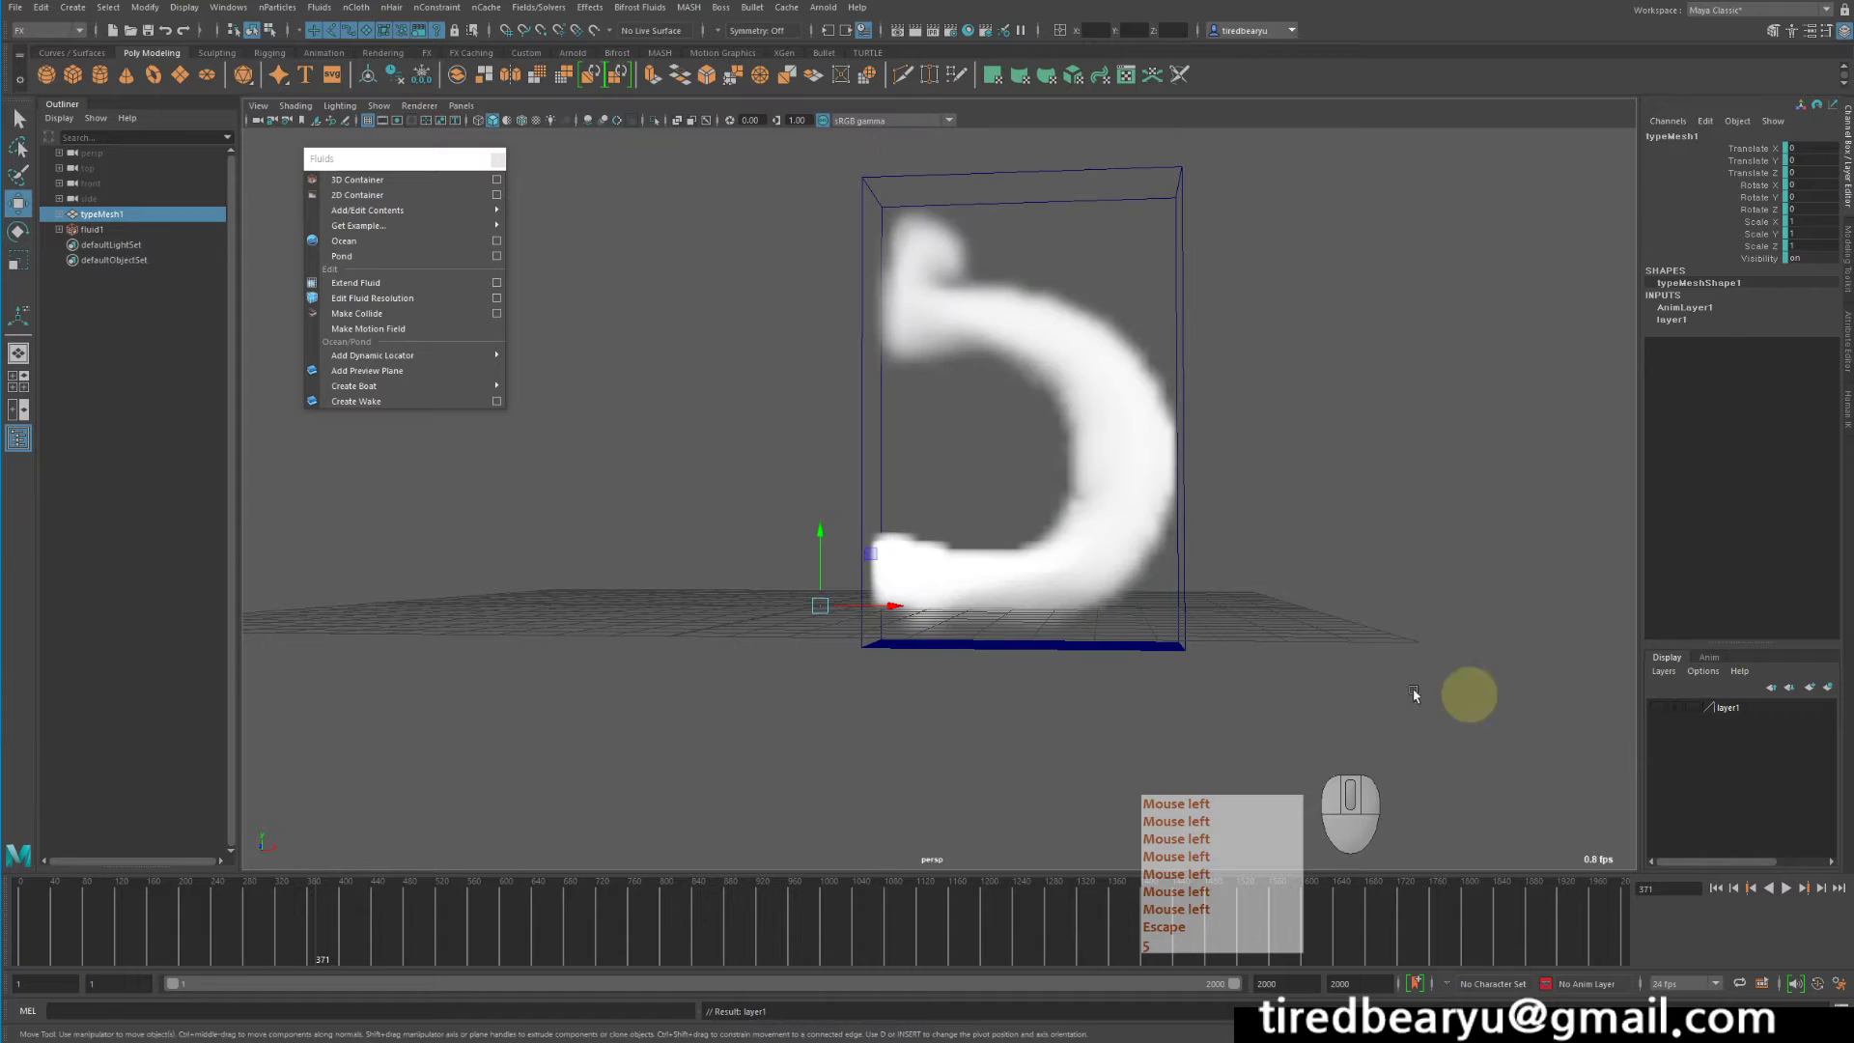
Play the simulation from the first frame to examine the smoke filling the 5, then stop it
alt+drag(1267, 647, 1258, 649)
alt+middle_drag(1259, 650, 1257, 689)
click(1716, 887)
click(1804, 887)
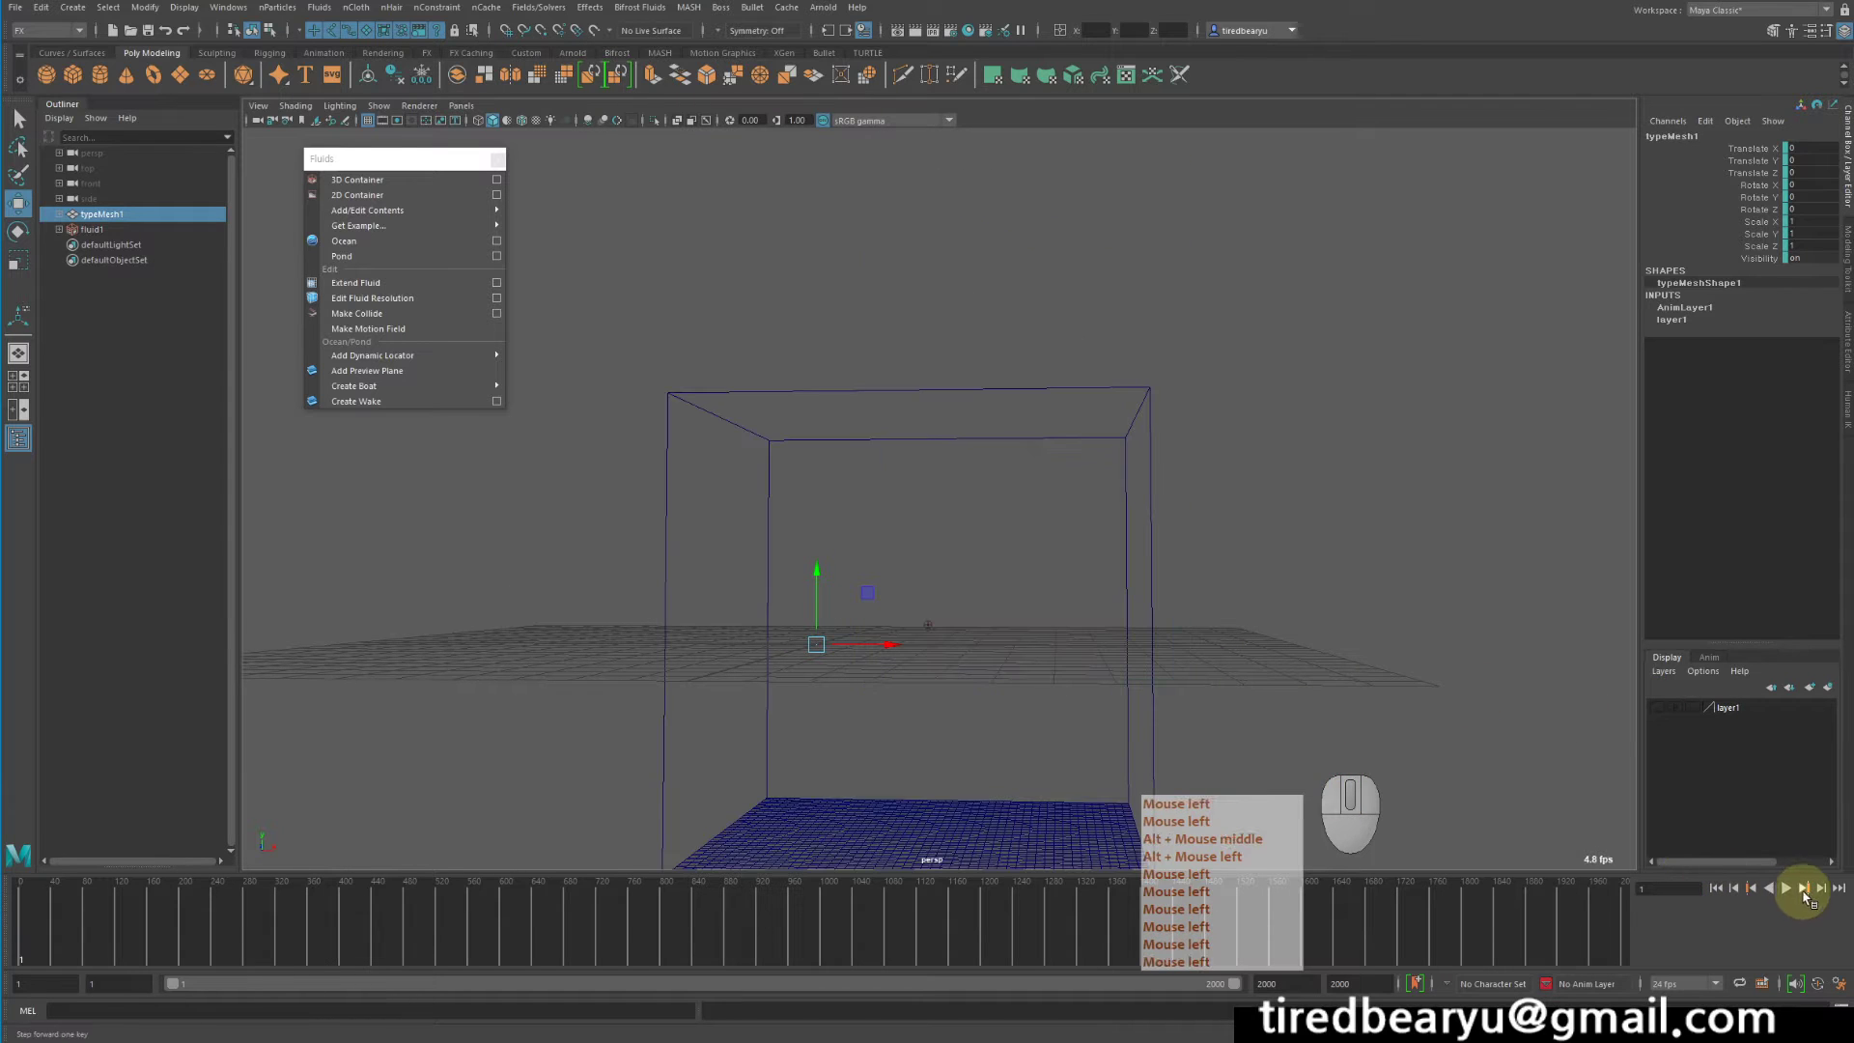
click(1787, 888)
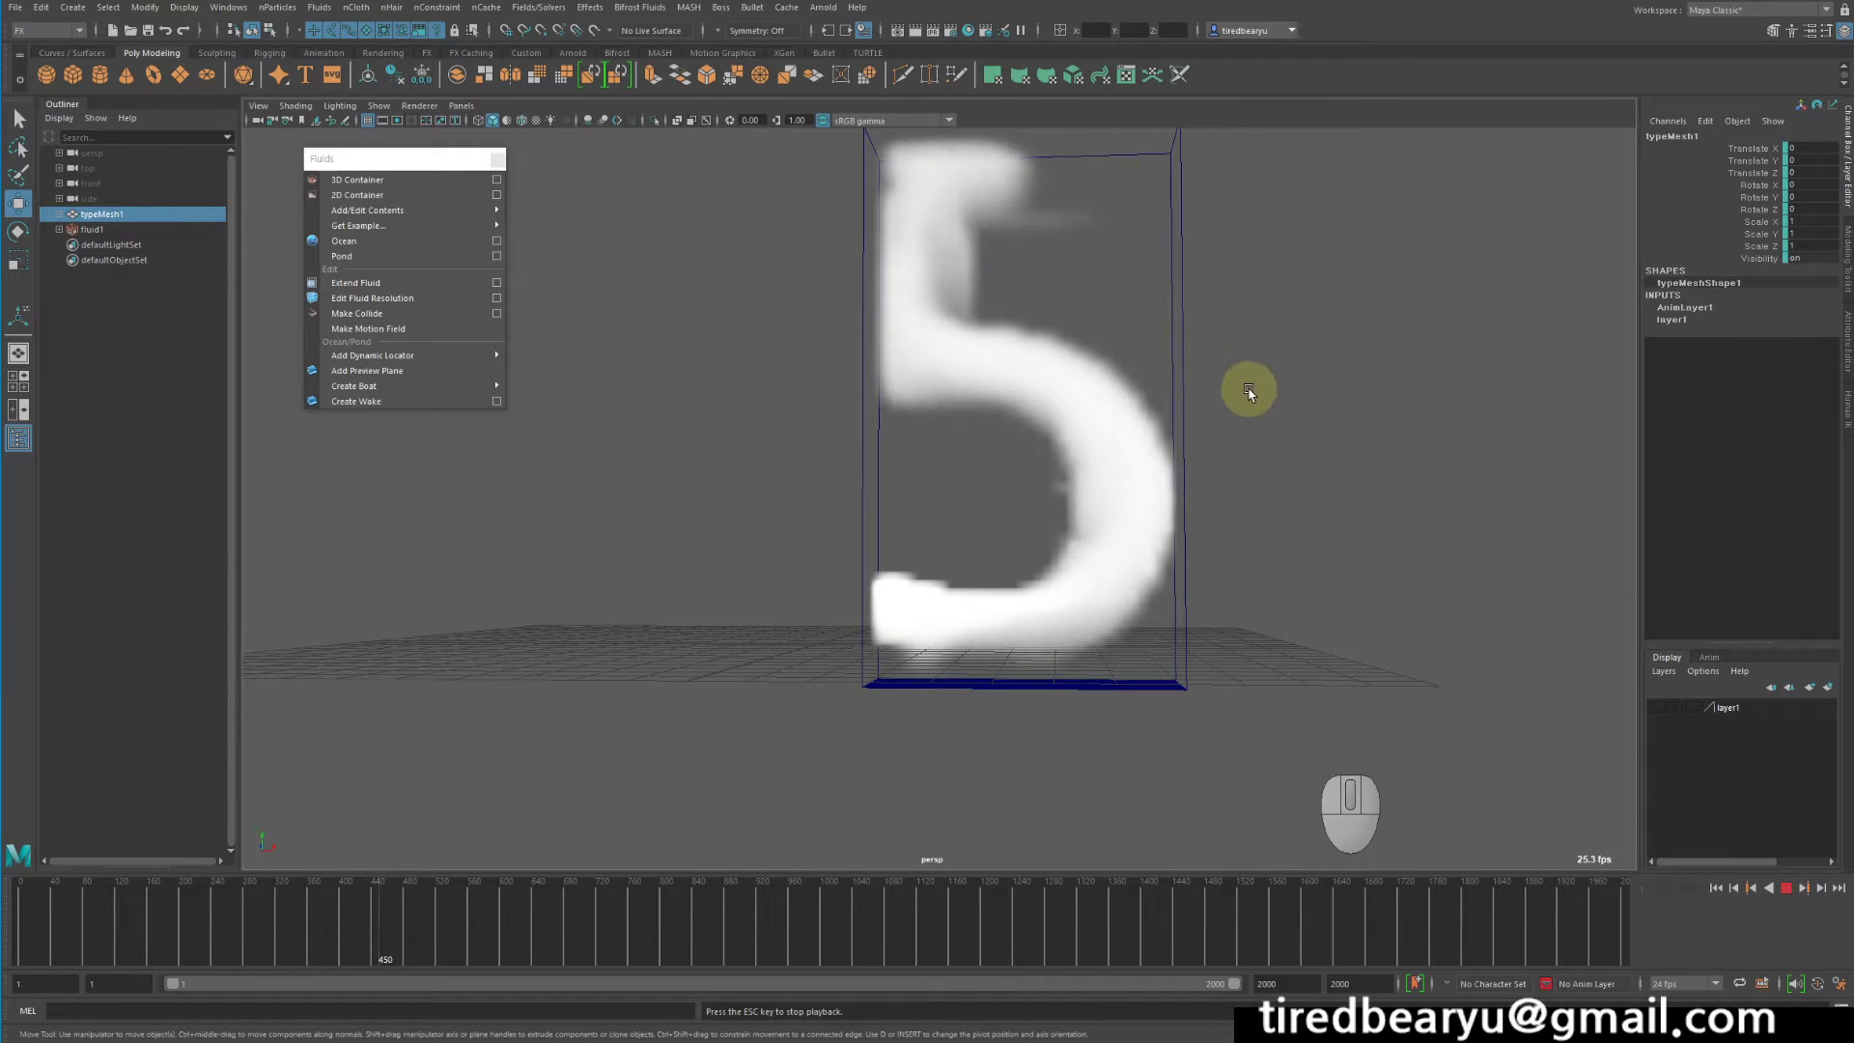
alt+middle_drag(1256, 401, 1248, 456)
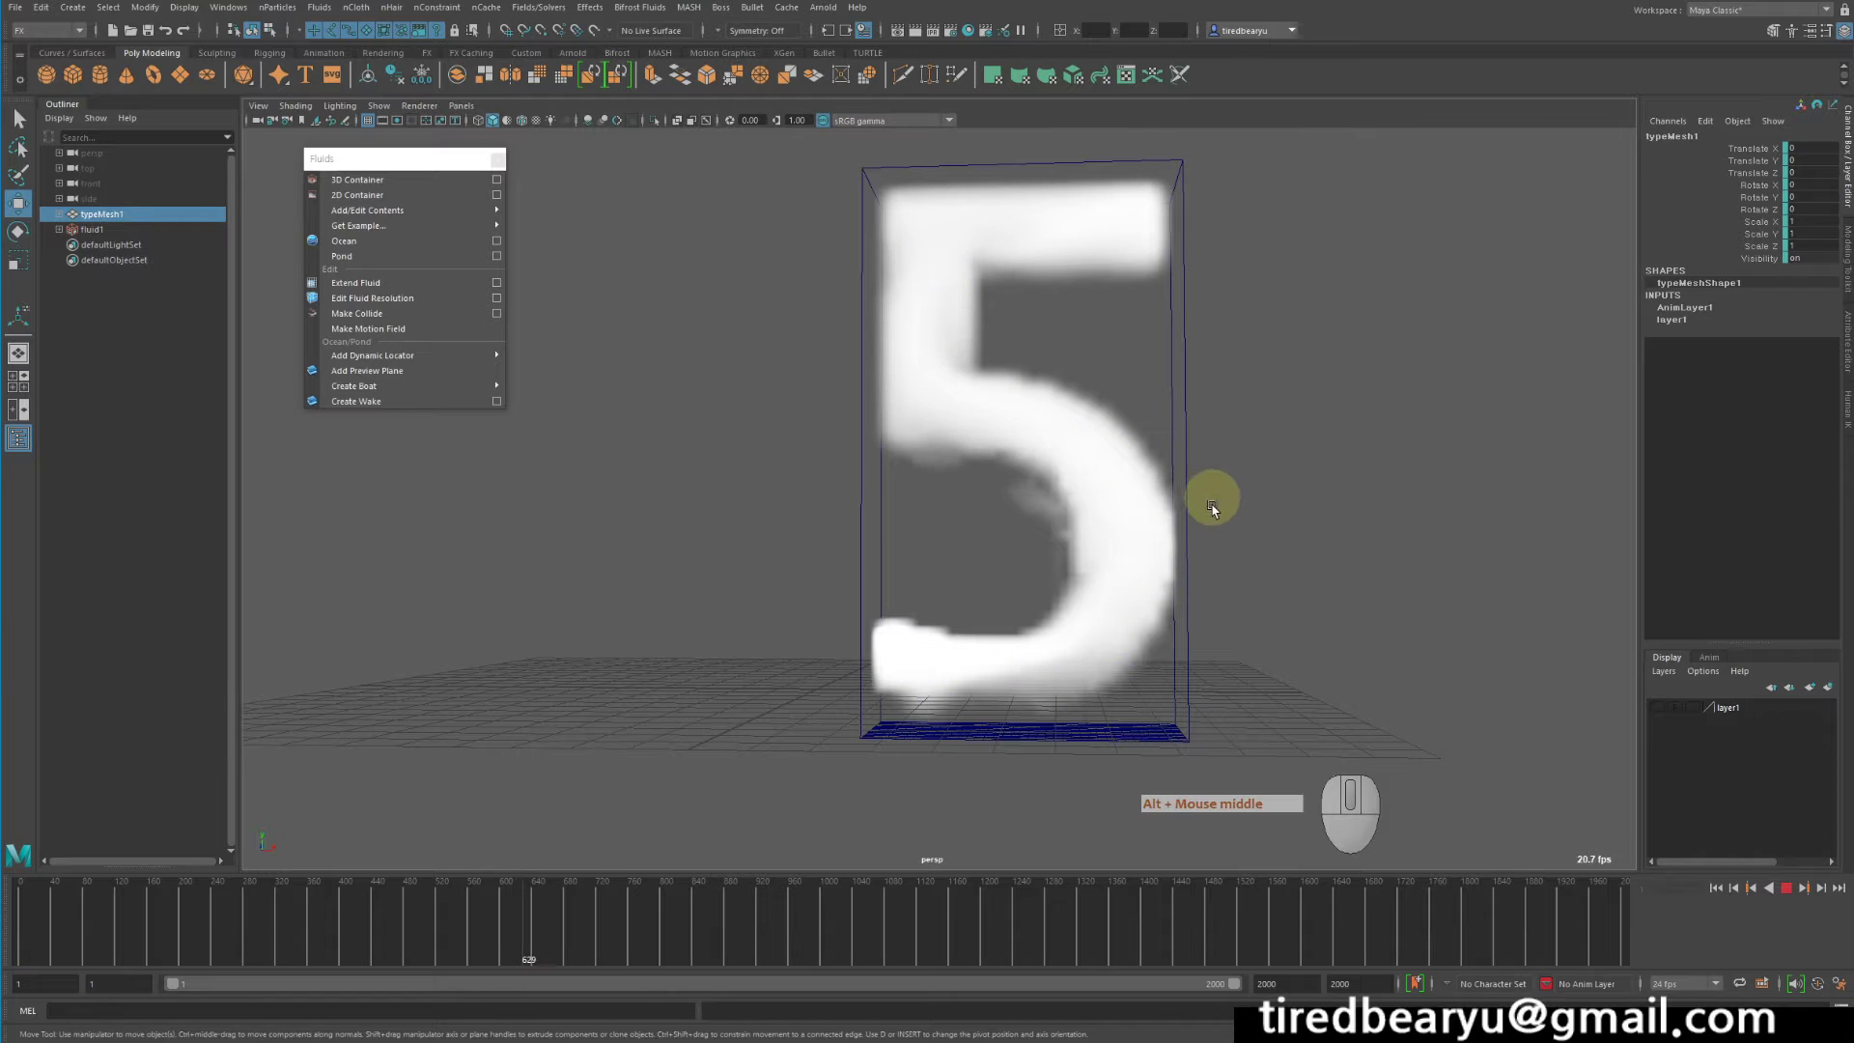
click(1787, 888)
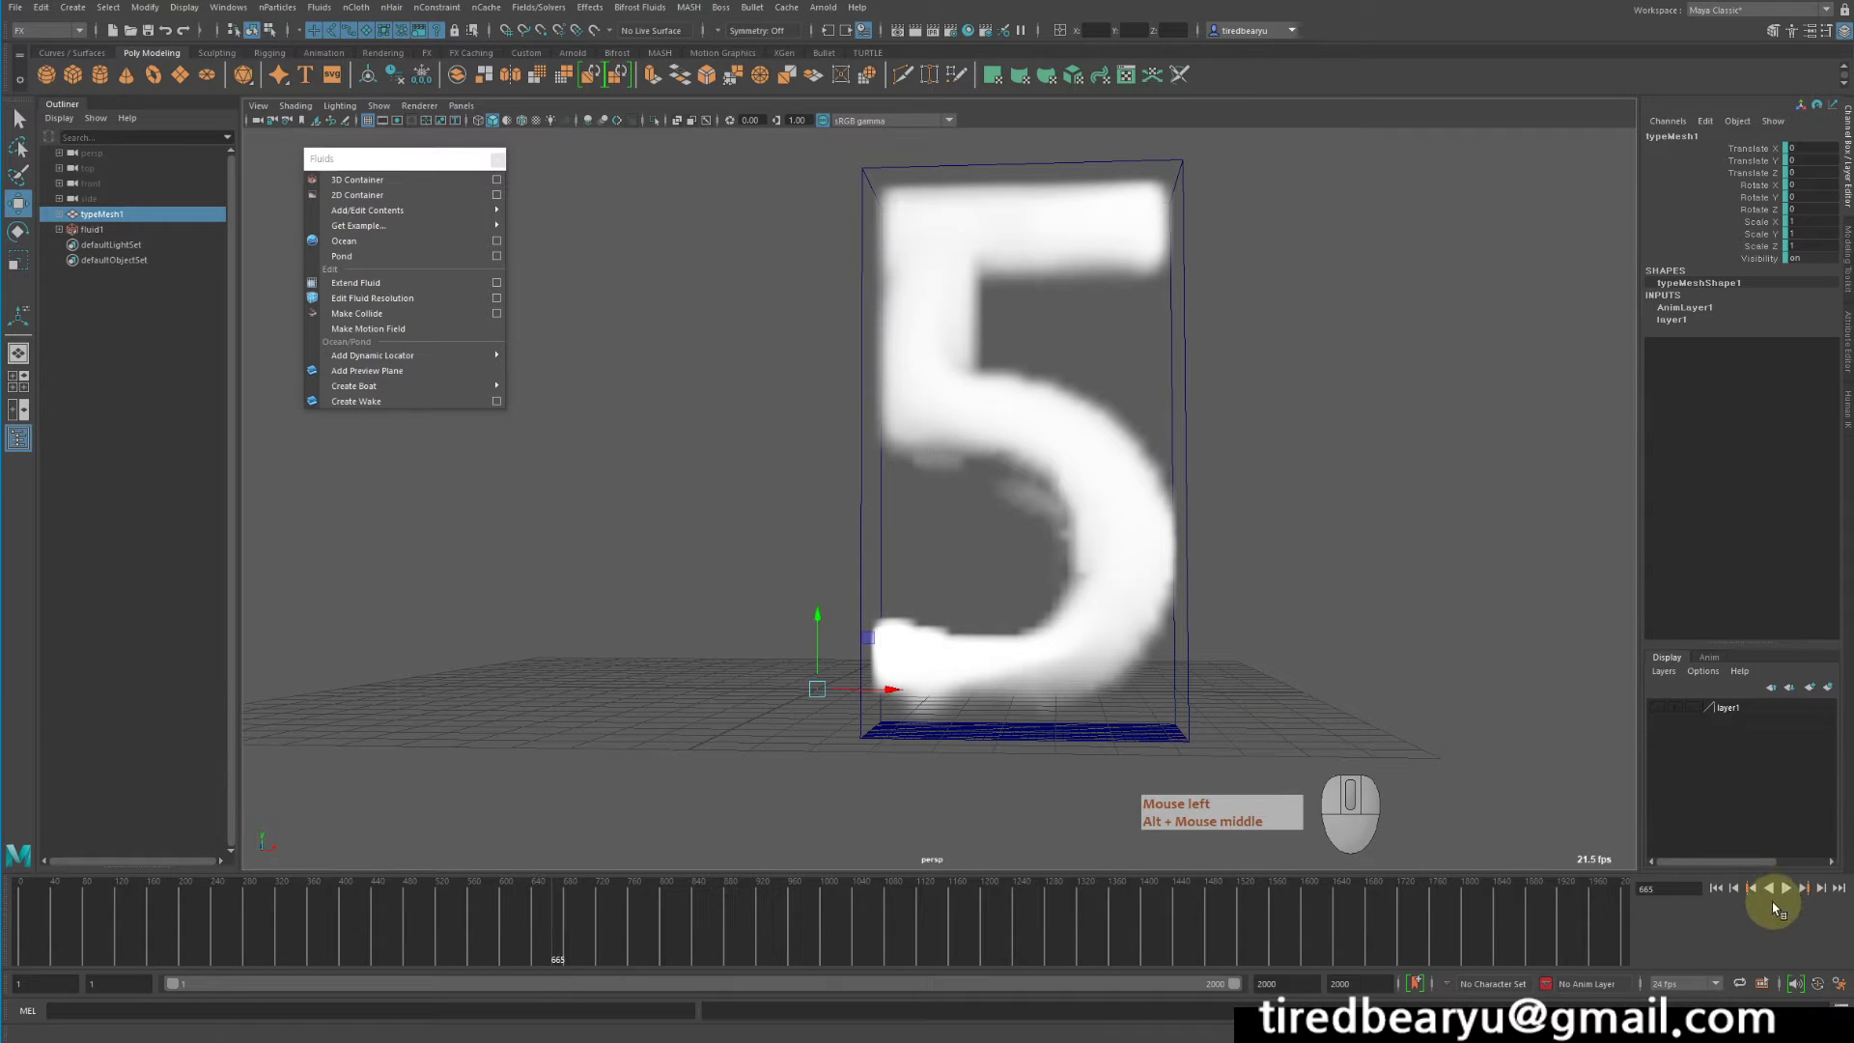
Select the fluid container, return to the first frame and set its Velocity Swirl to 10
click(1180, 721)
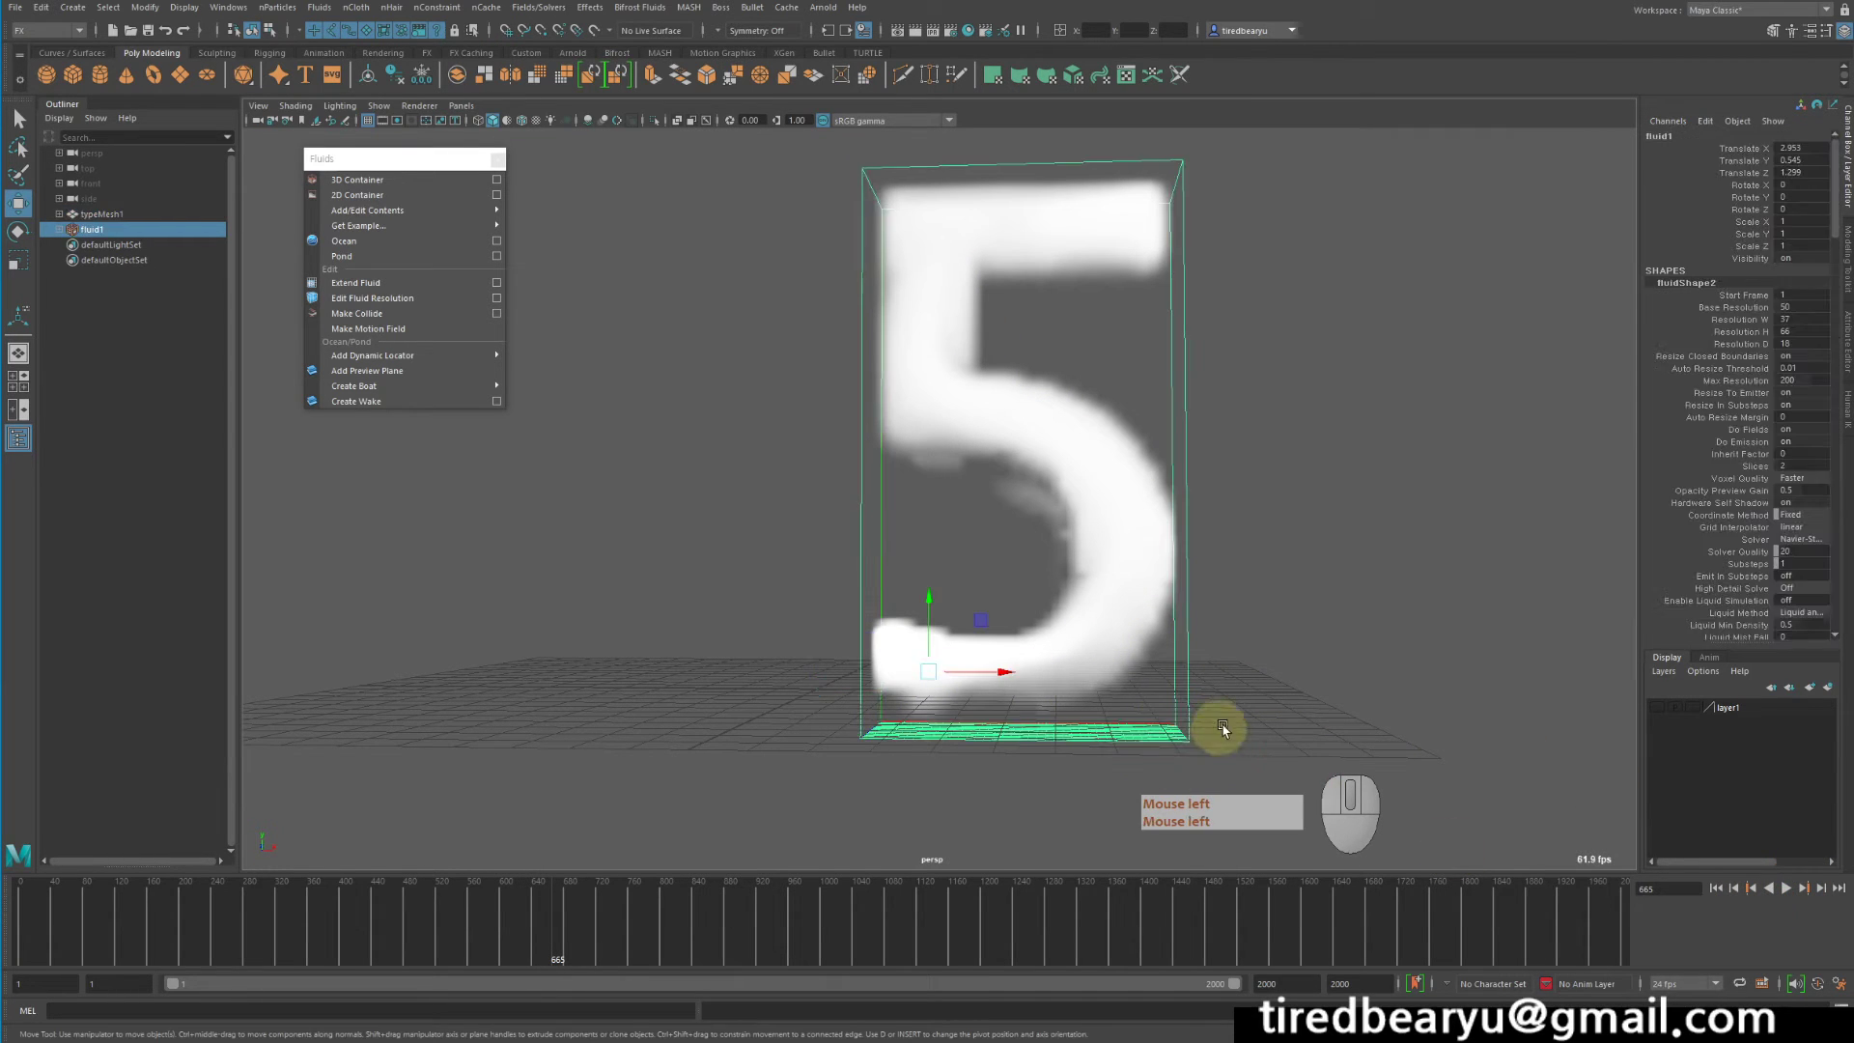
click(1718, 890)
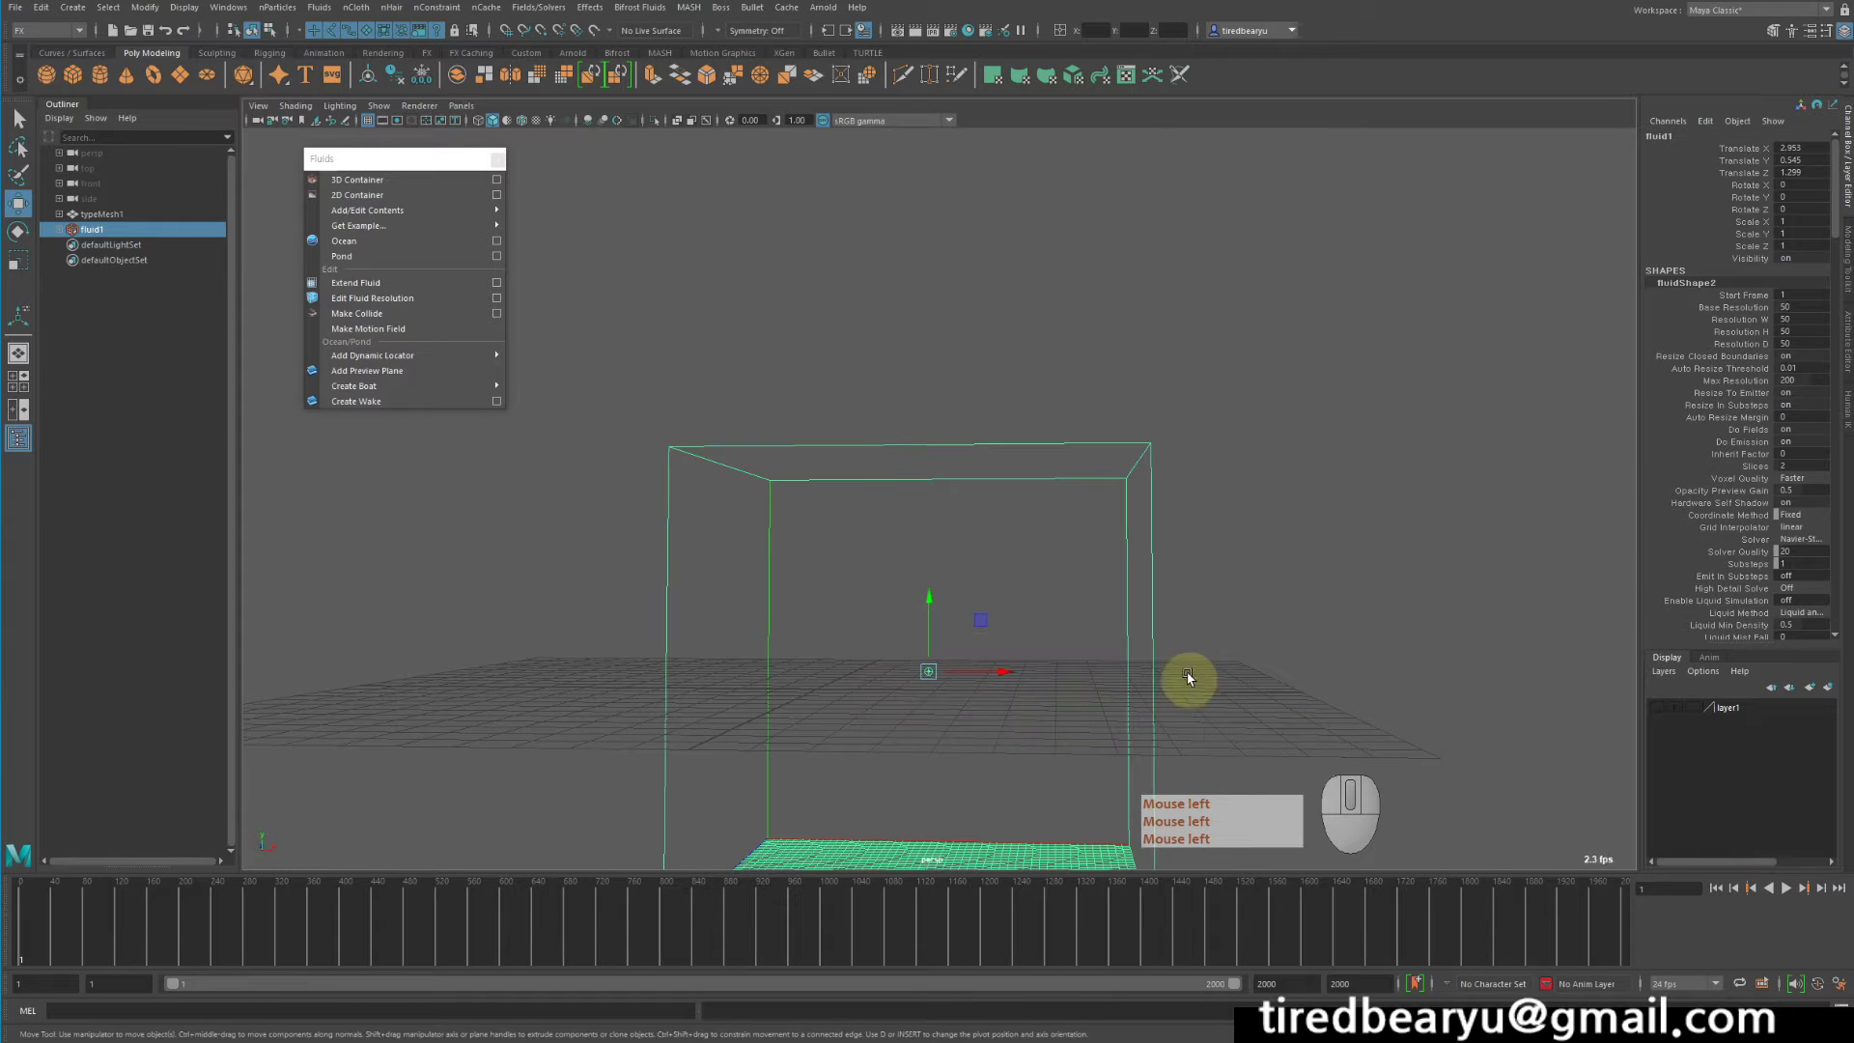
key(ctrl+a)
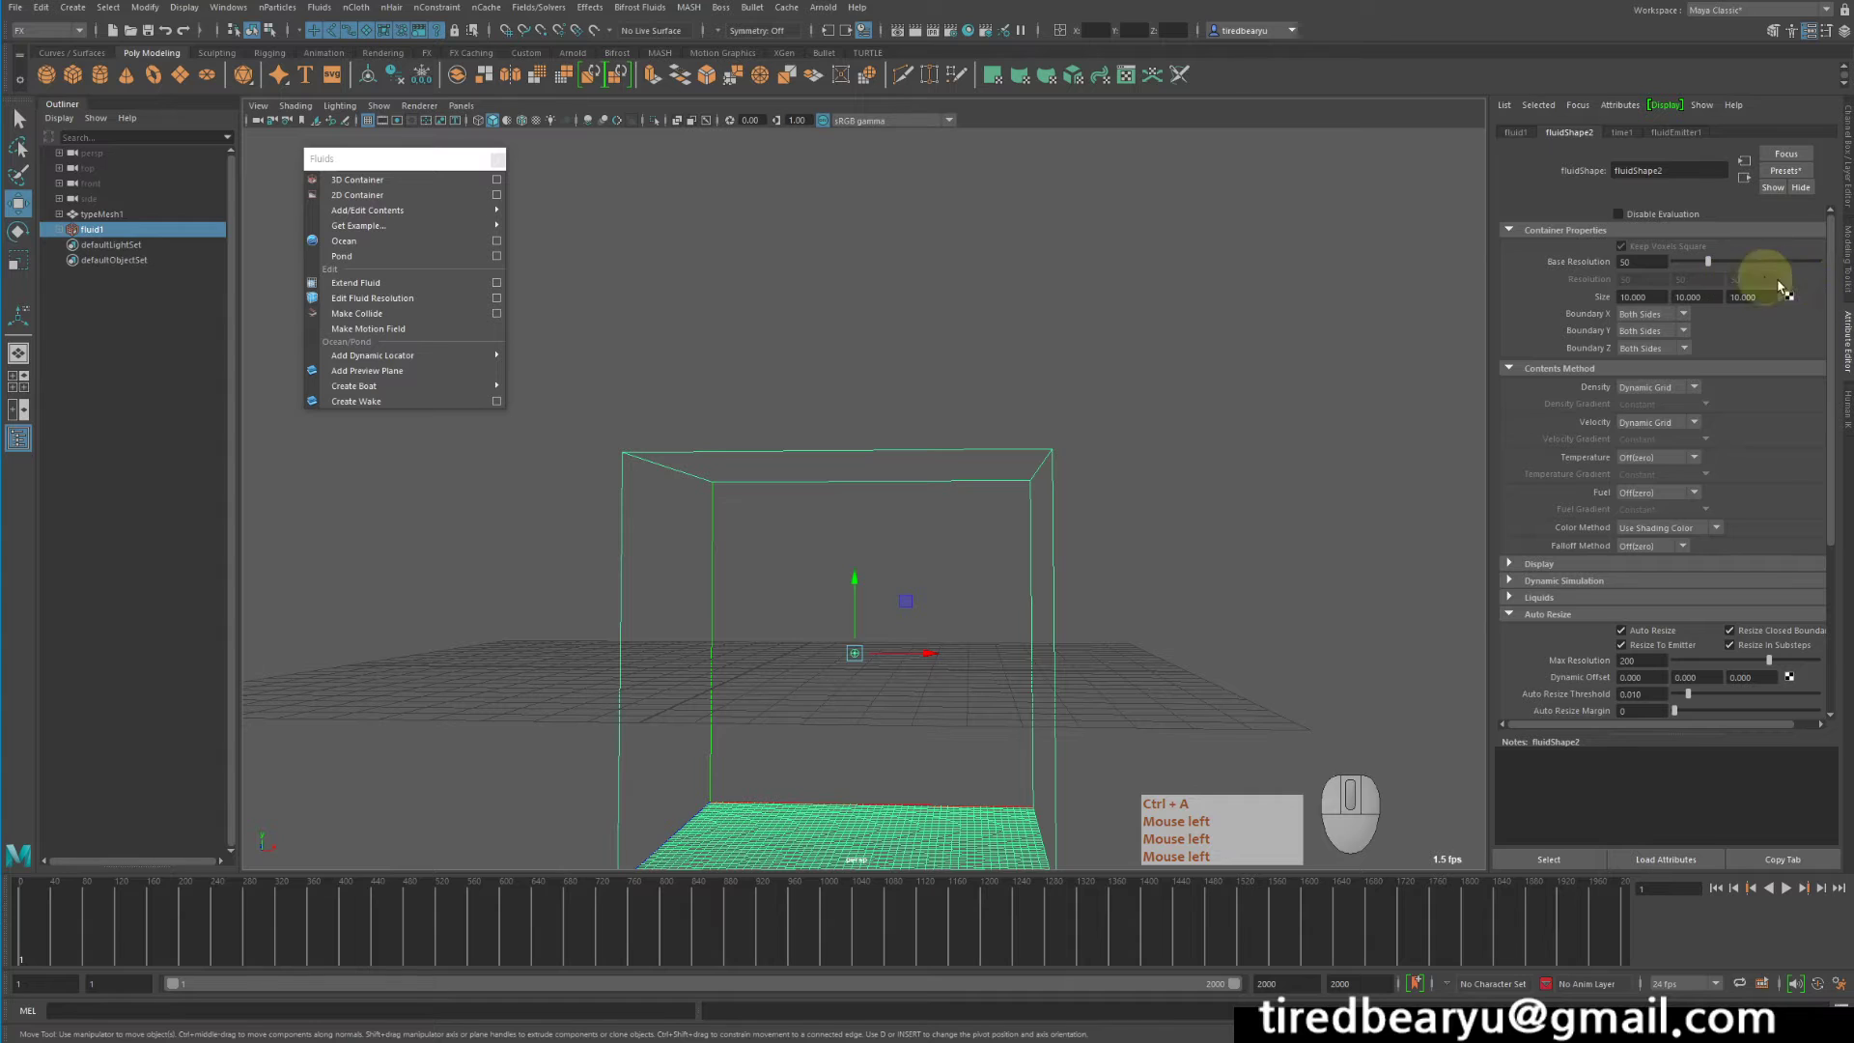
scroll(1773, 423, down, 5)
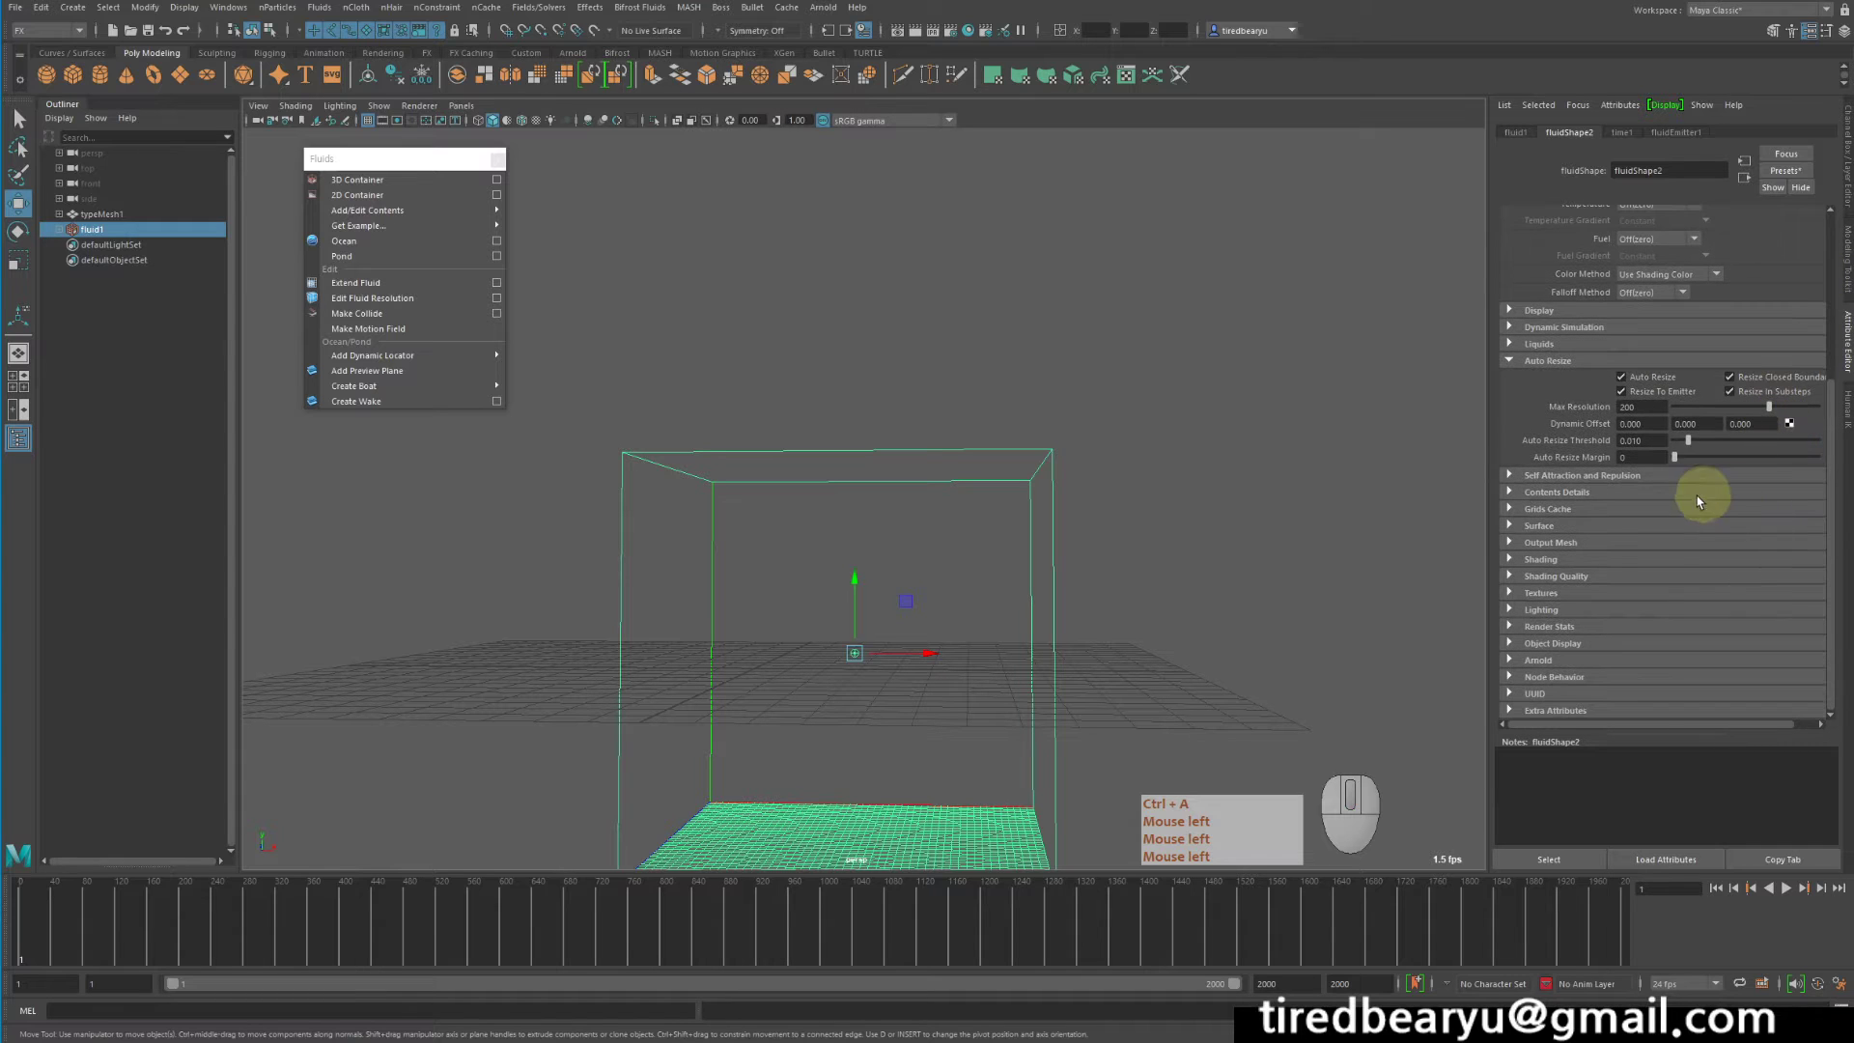
click(1563, 493)
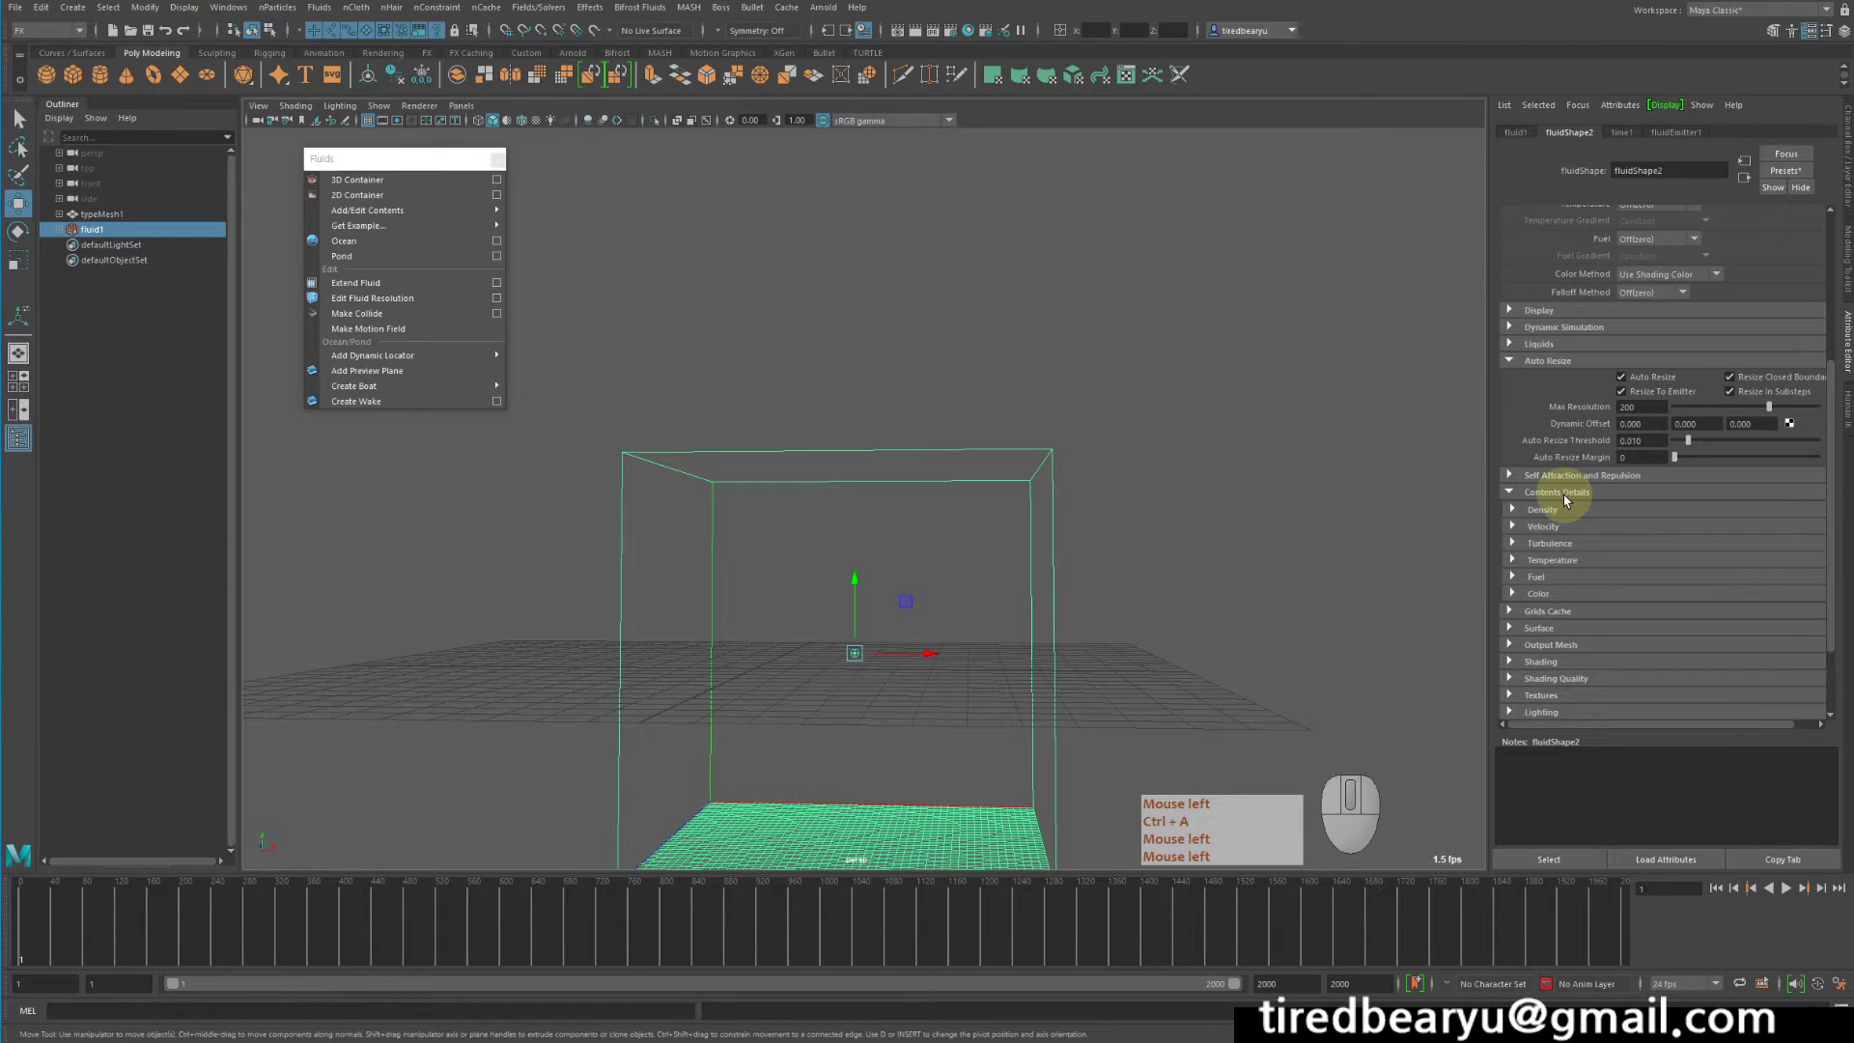
click(1544, 527)
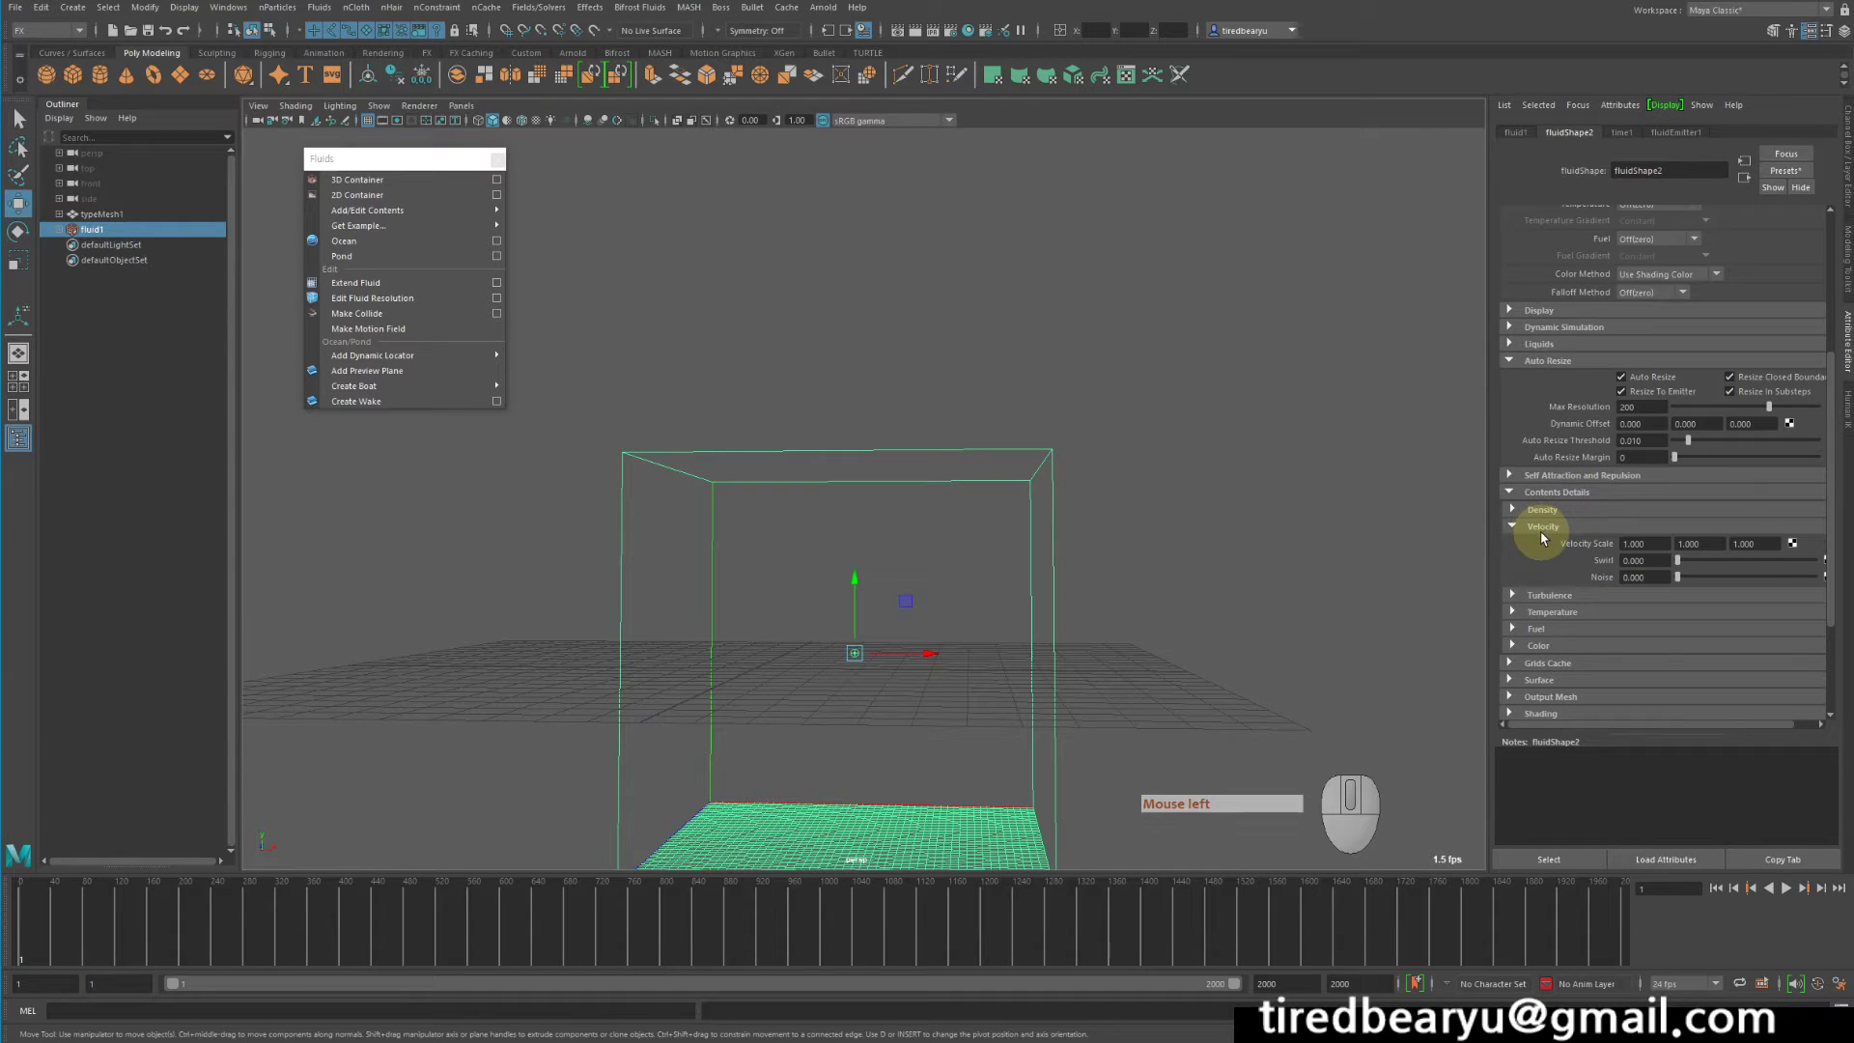
drag(1707, 561, 1808, 559)
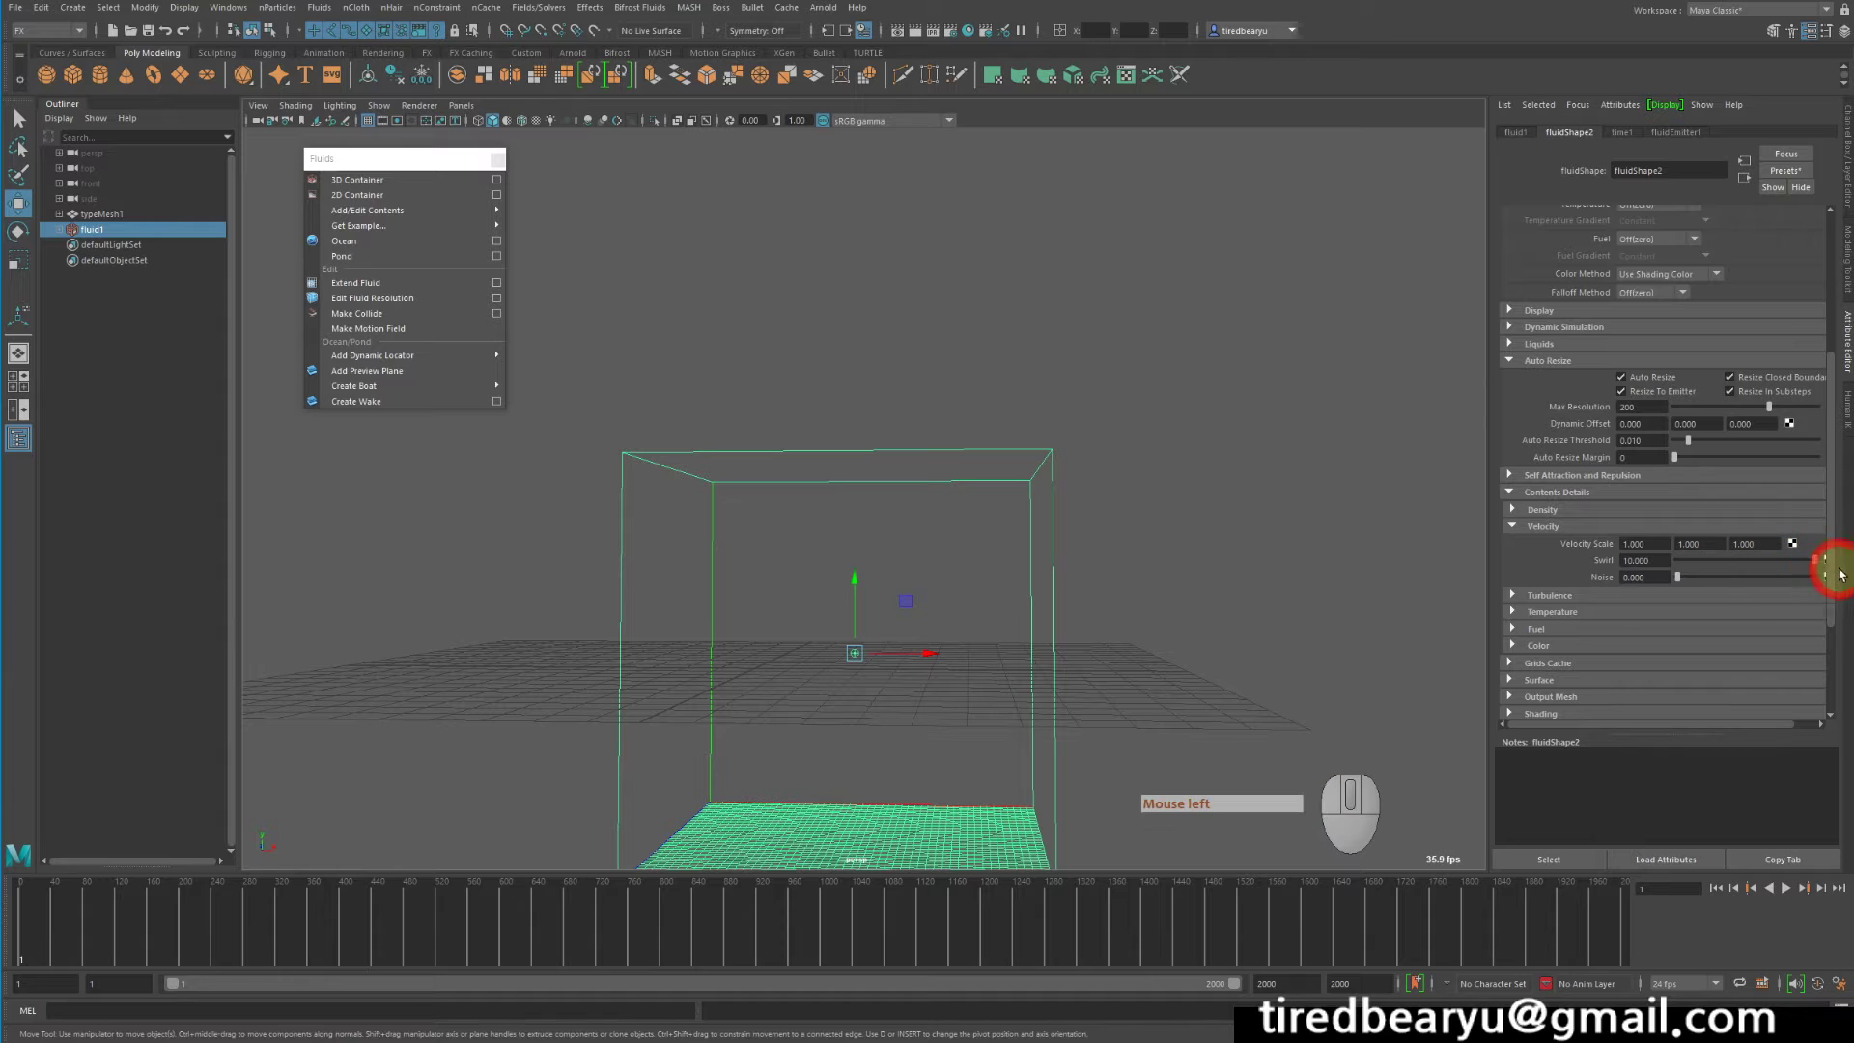
Play the swirling fluid, set its density Buoyancy to 0.449 during playback, and stop it
click(1785, 889)
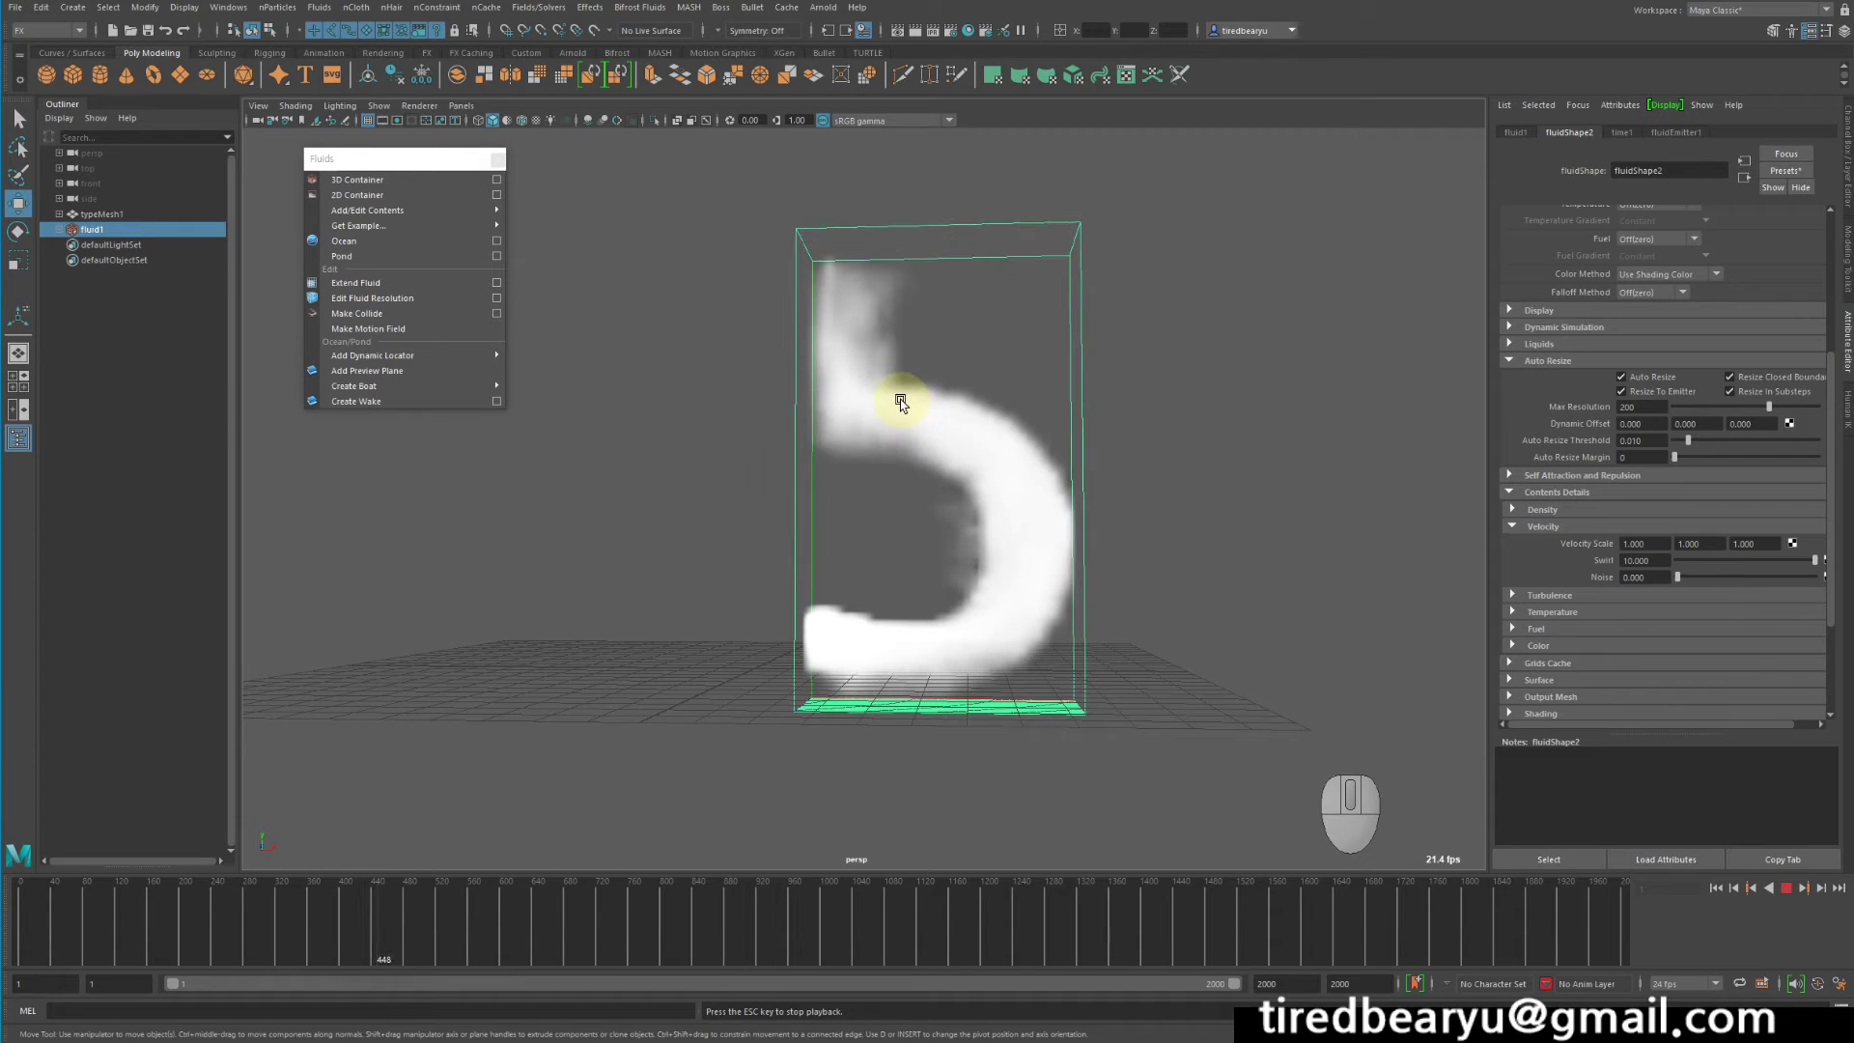
scroll(1627, 577, up, 1)
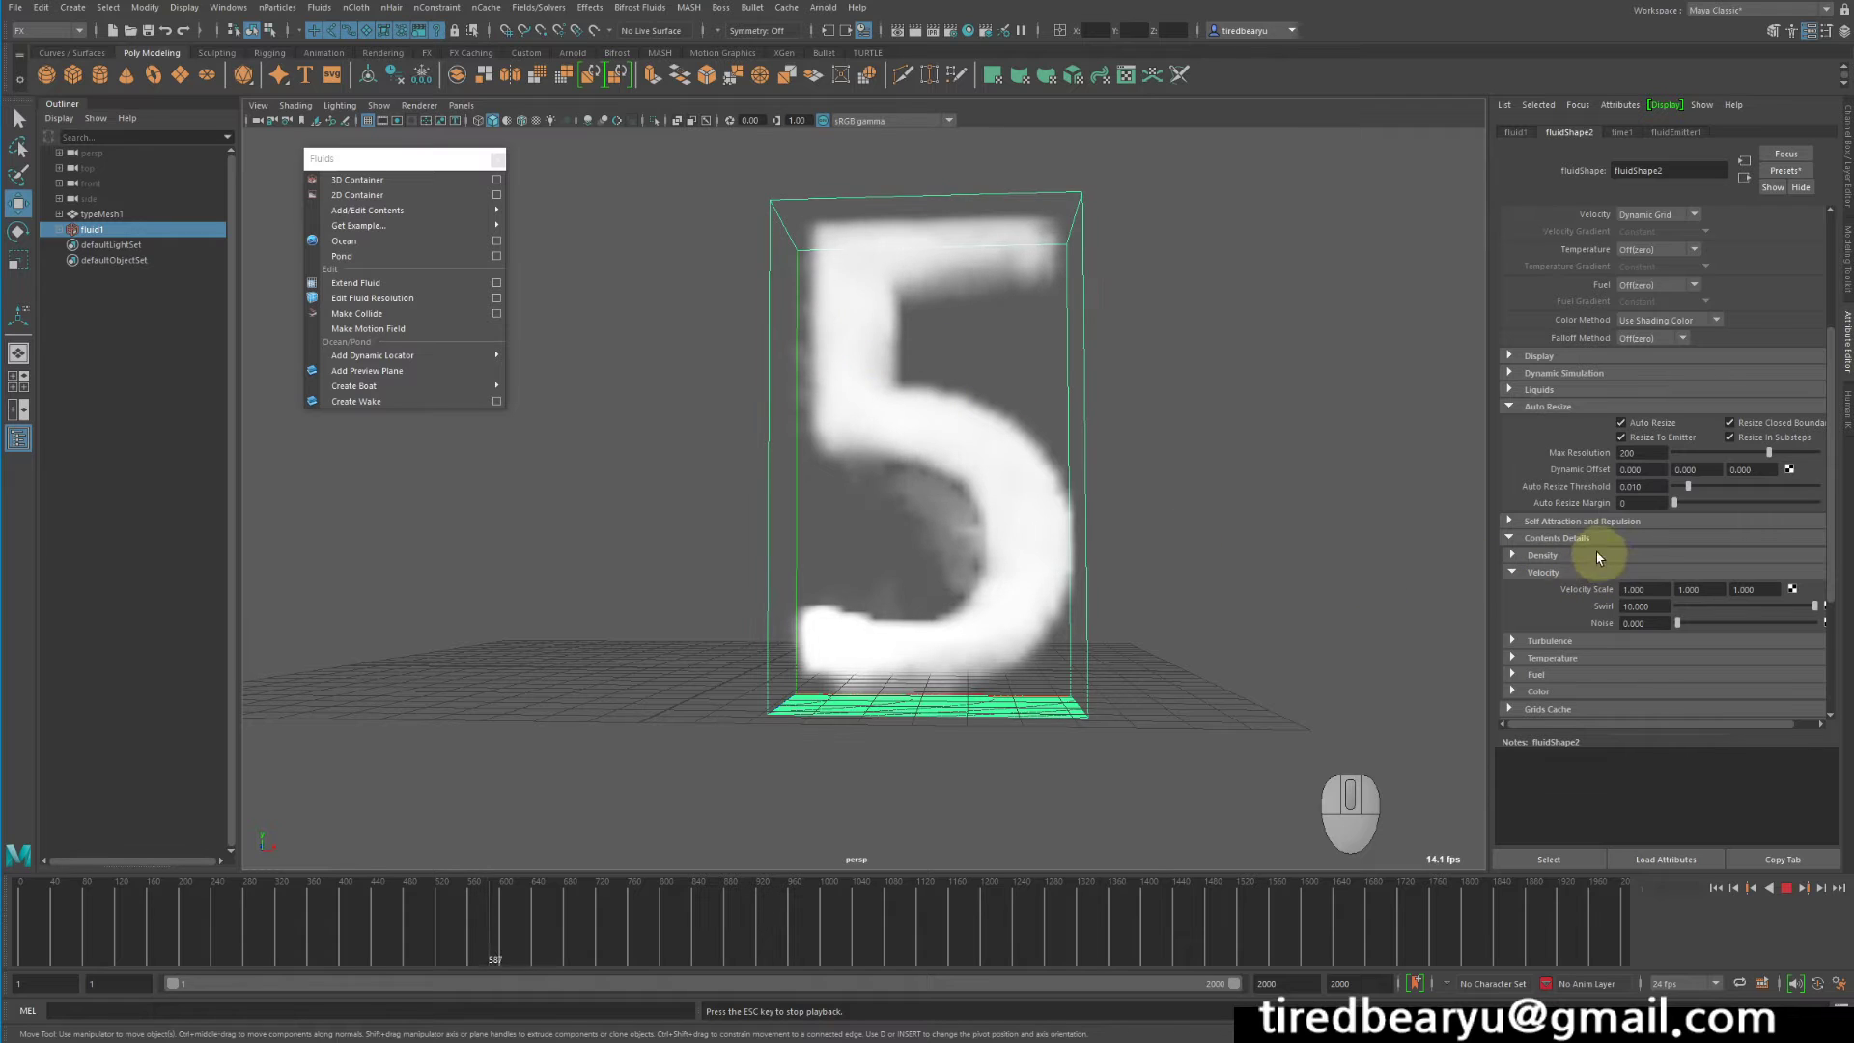
click(1543, 556)
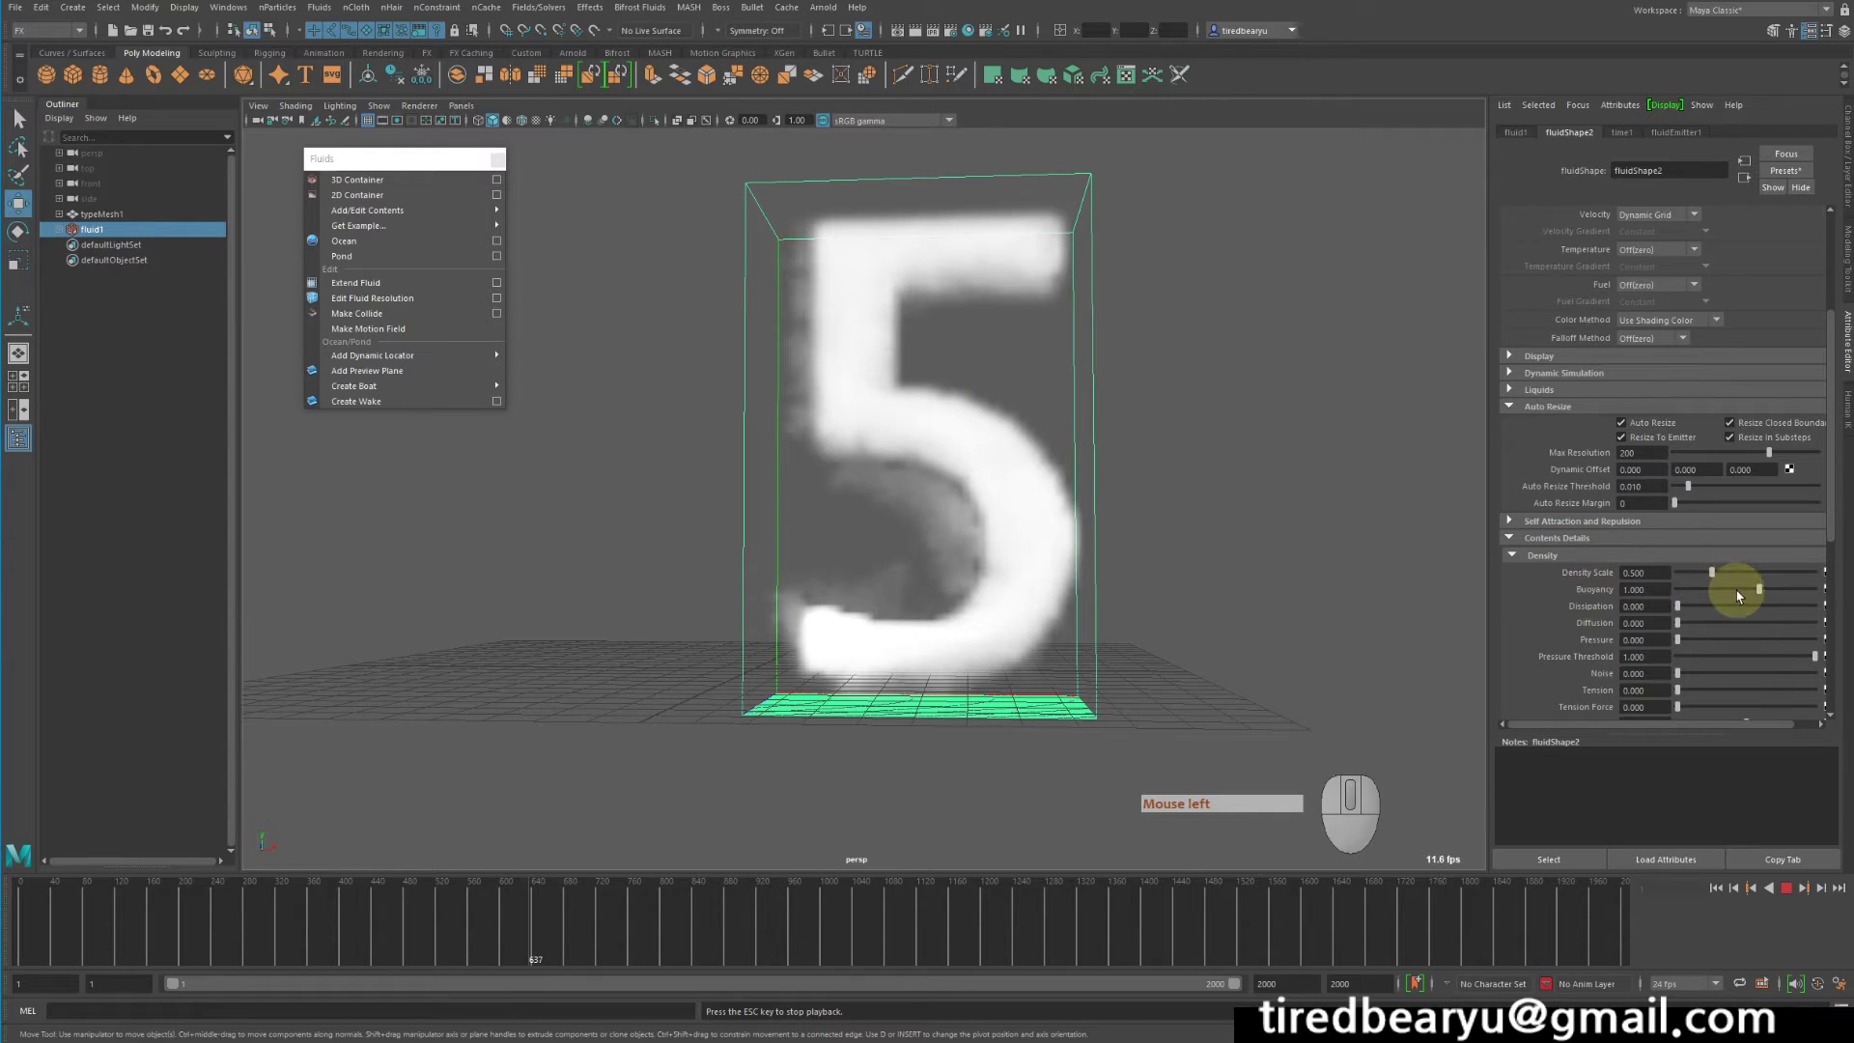
drag(1738, 595, 1748, 591)
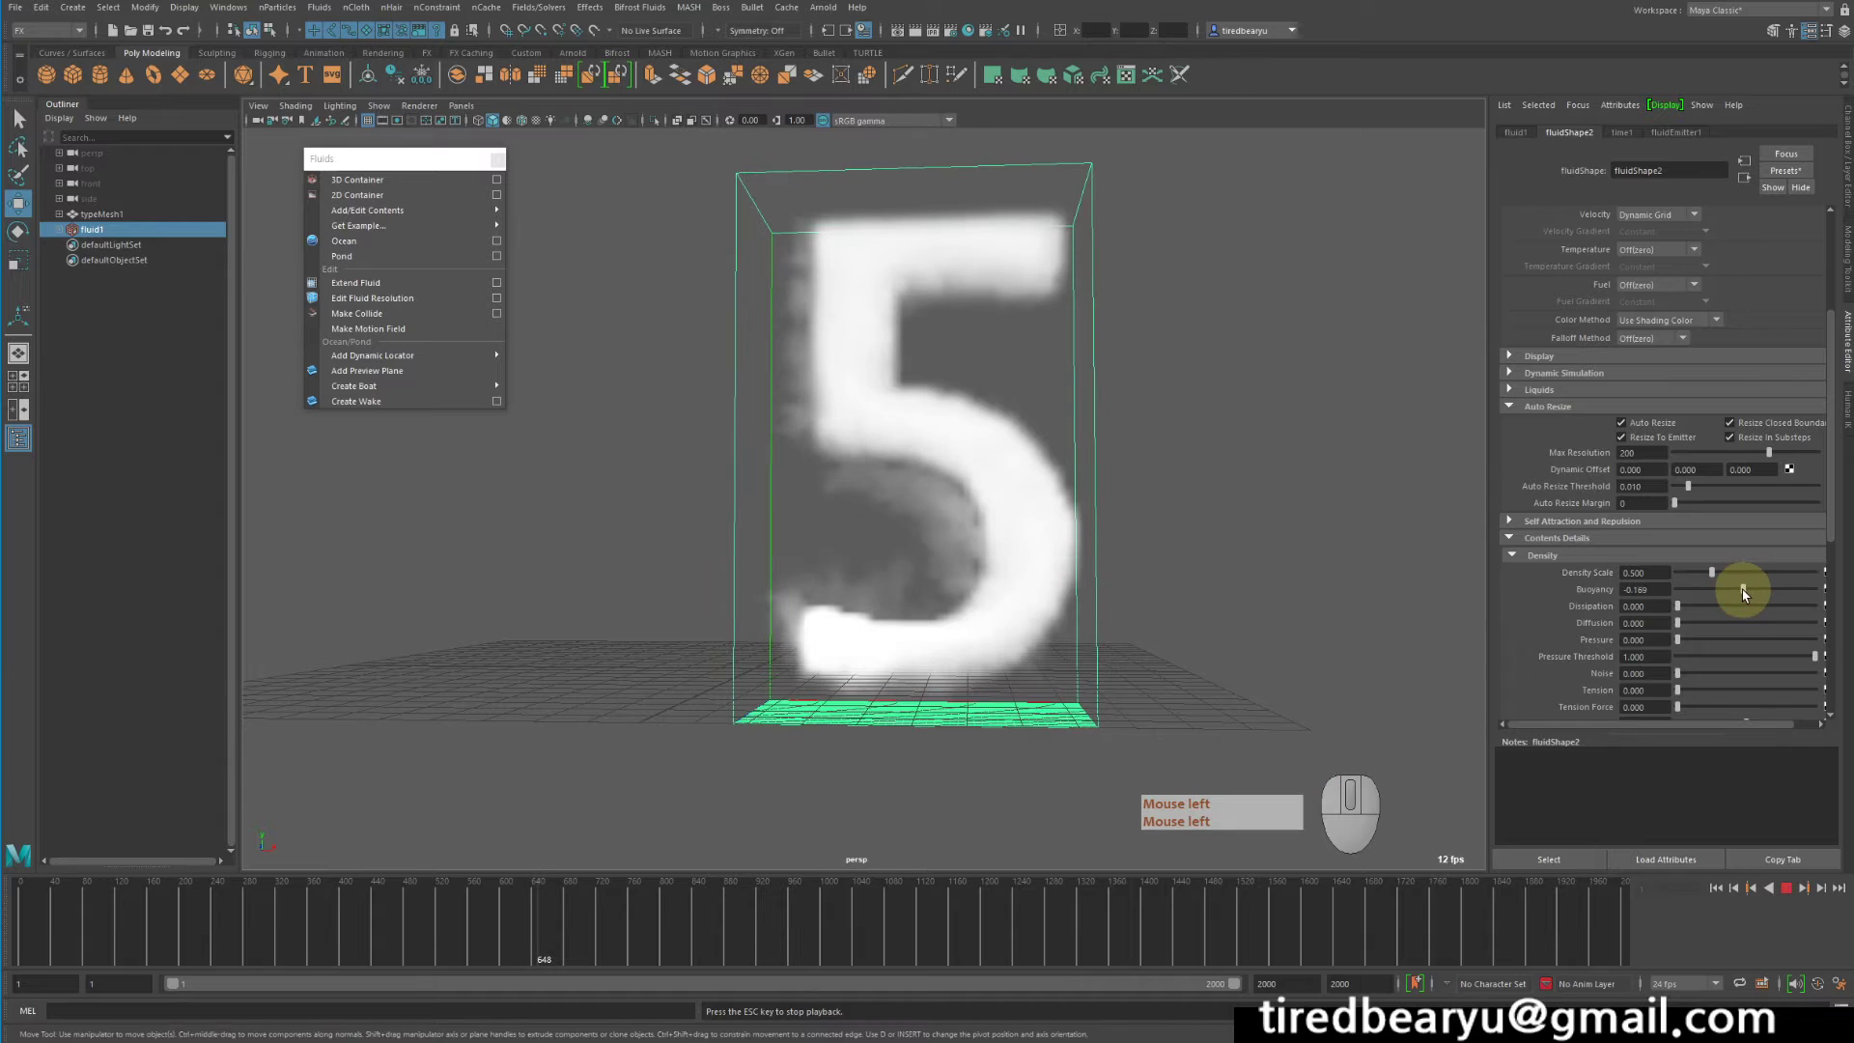
click(1789, 889)
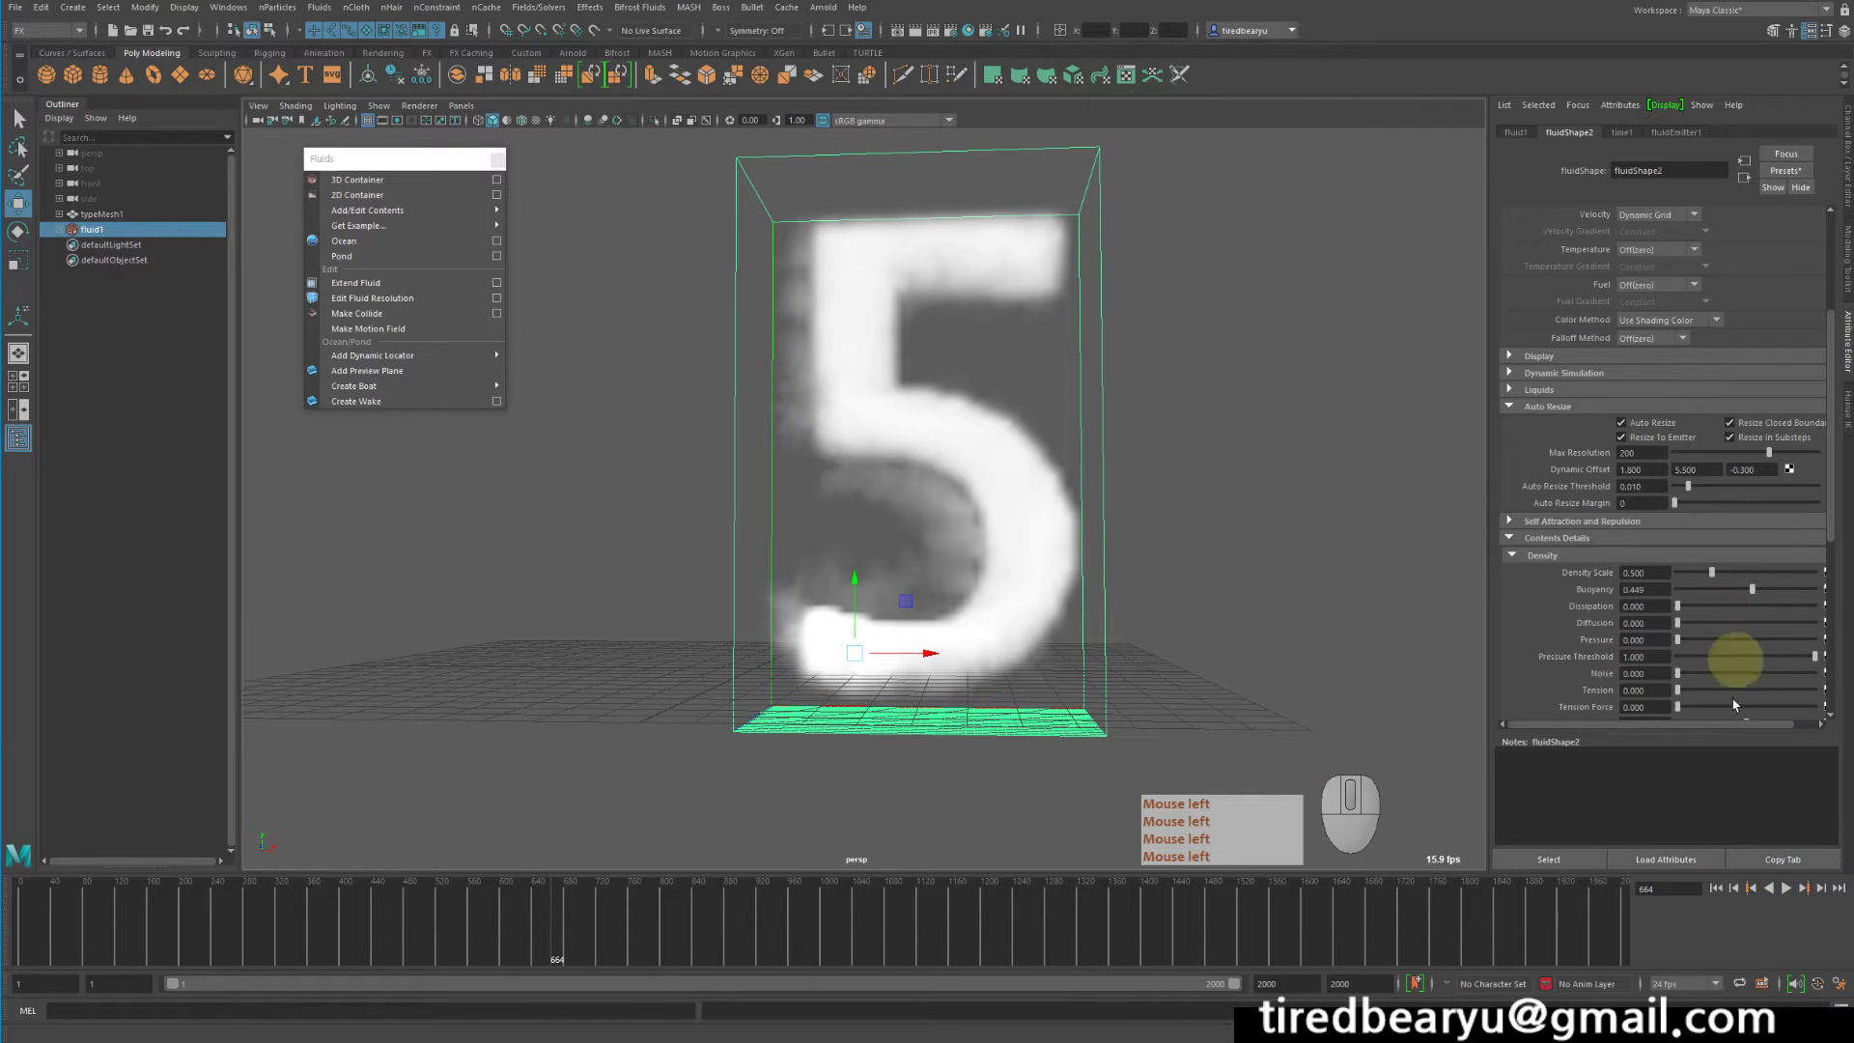
Replay the simulation with the changed buoyancy from the first frame, then stop it
click(1716, 889)
click(1785, 889)
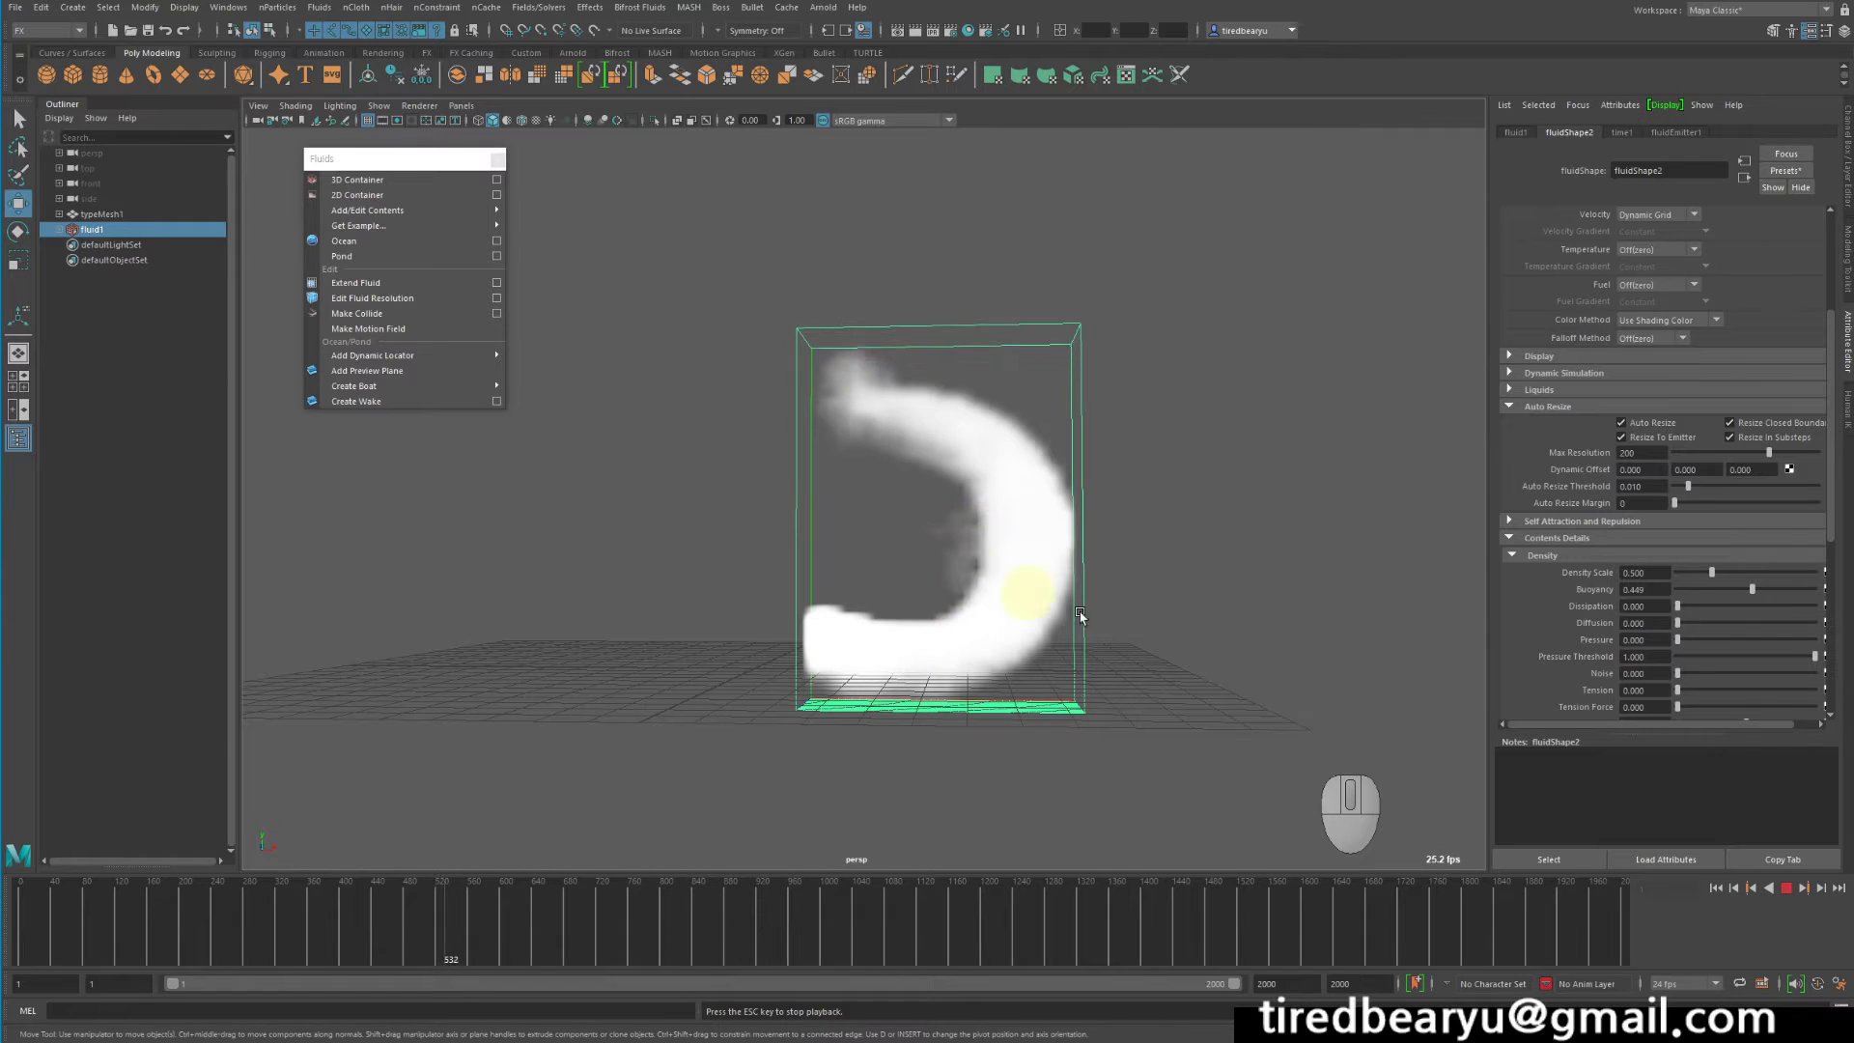
click(1786, 888)
Move the zero-value point of the fluid's Opacity ramp to position 0.070 in the shading settings
scroll(1610, 475, down, 2)
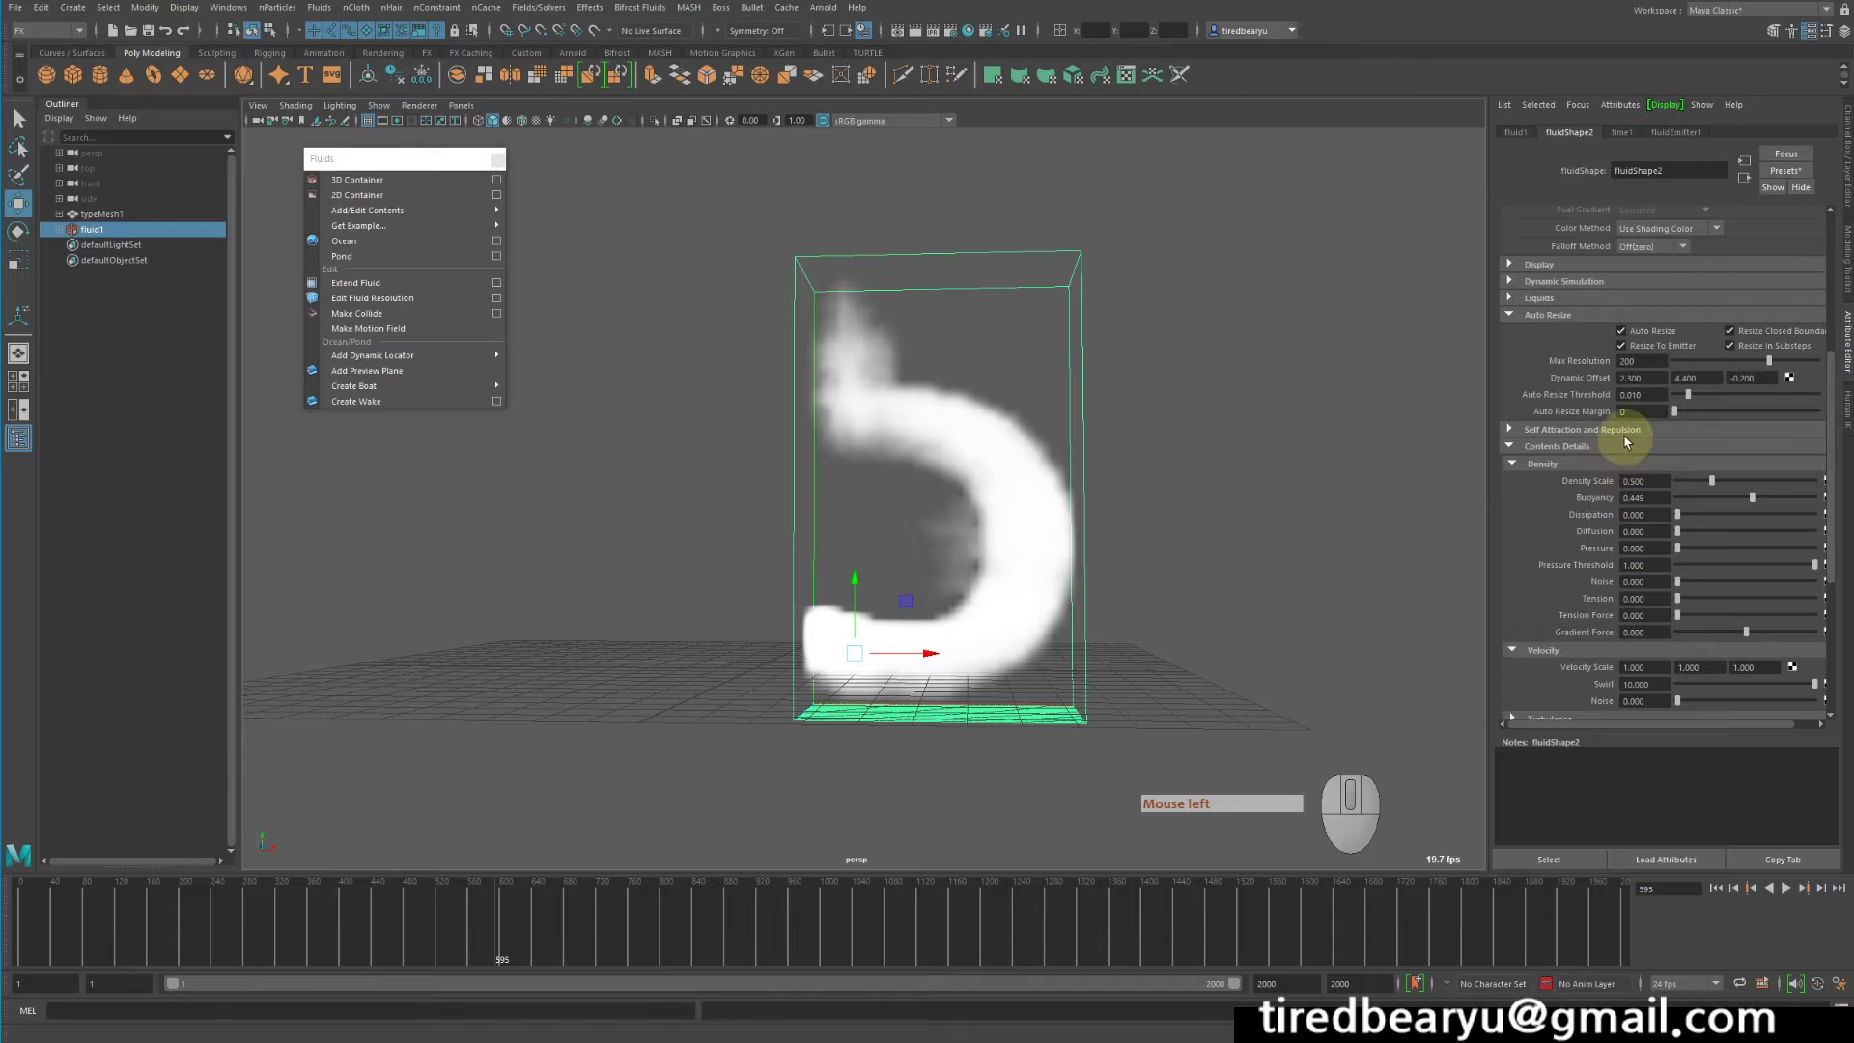
click(1512, 315)
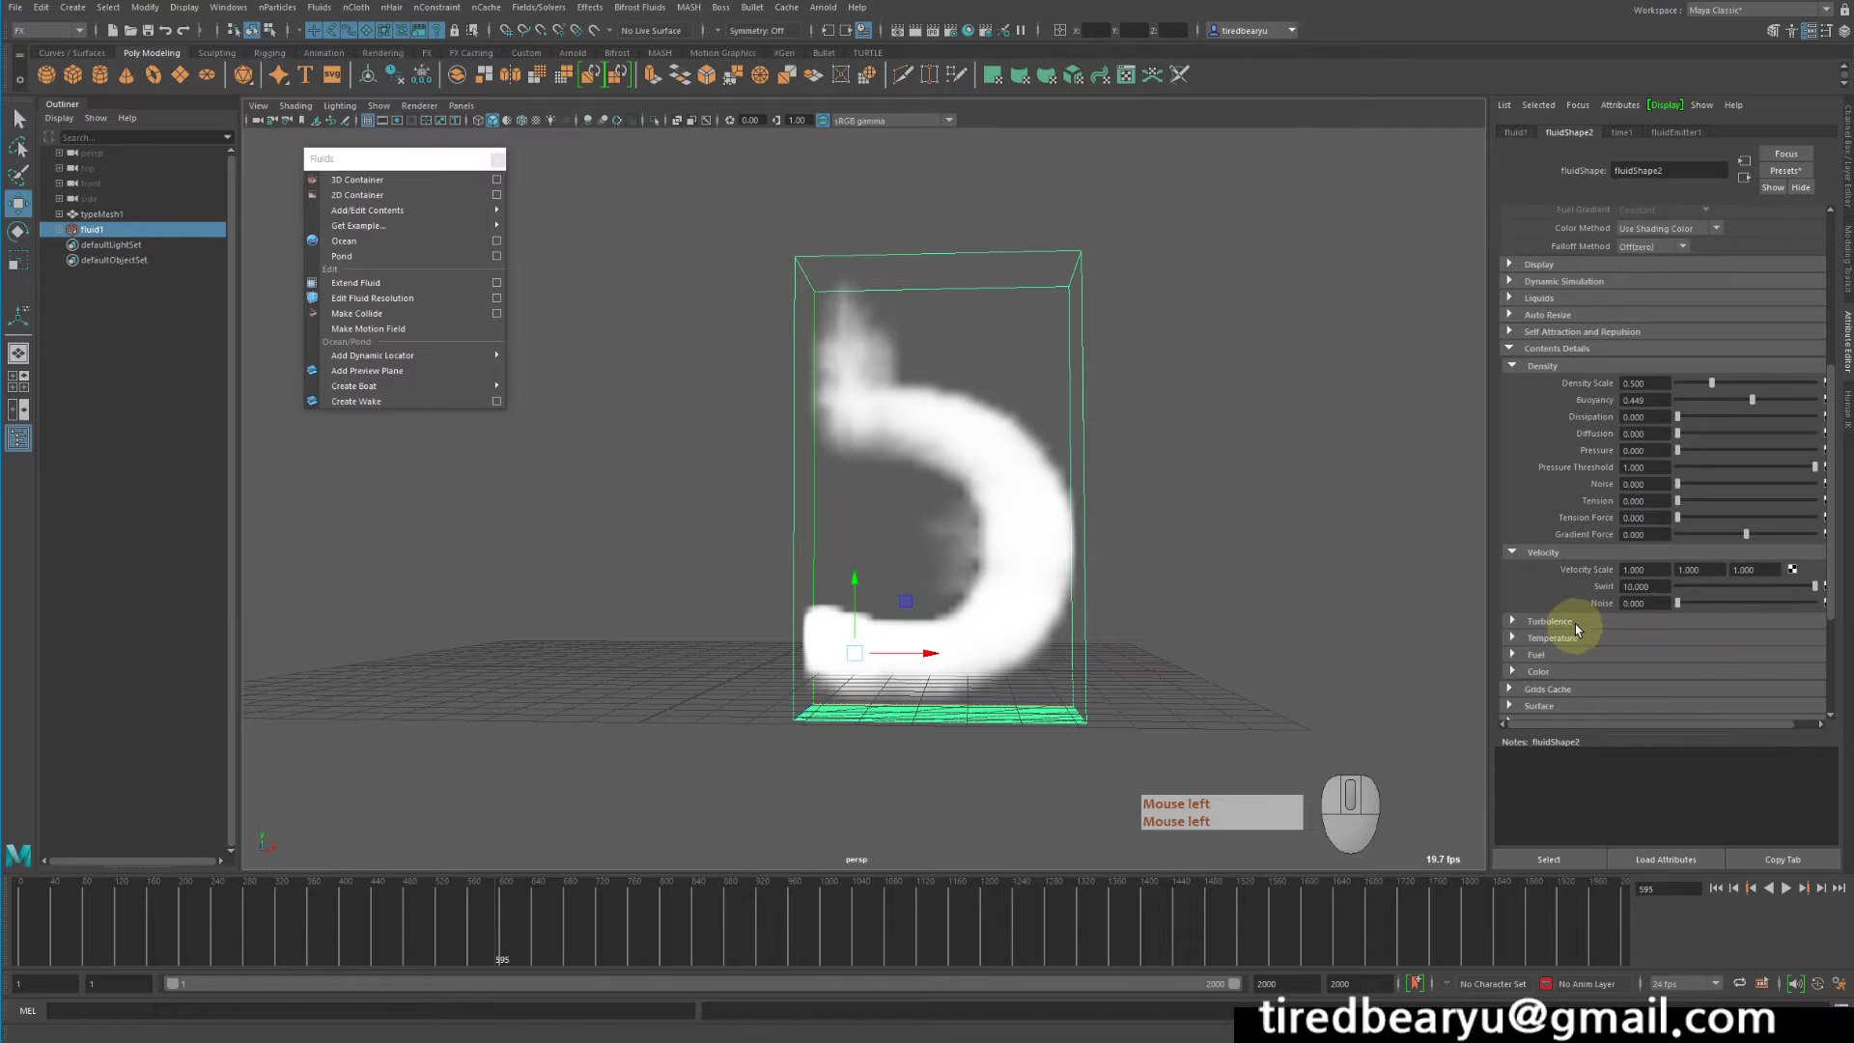
click(1526, 348)
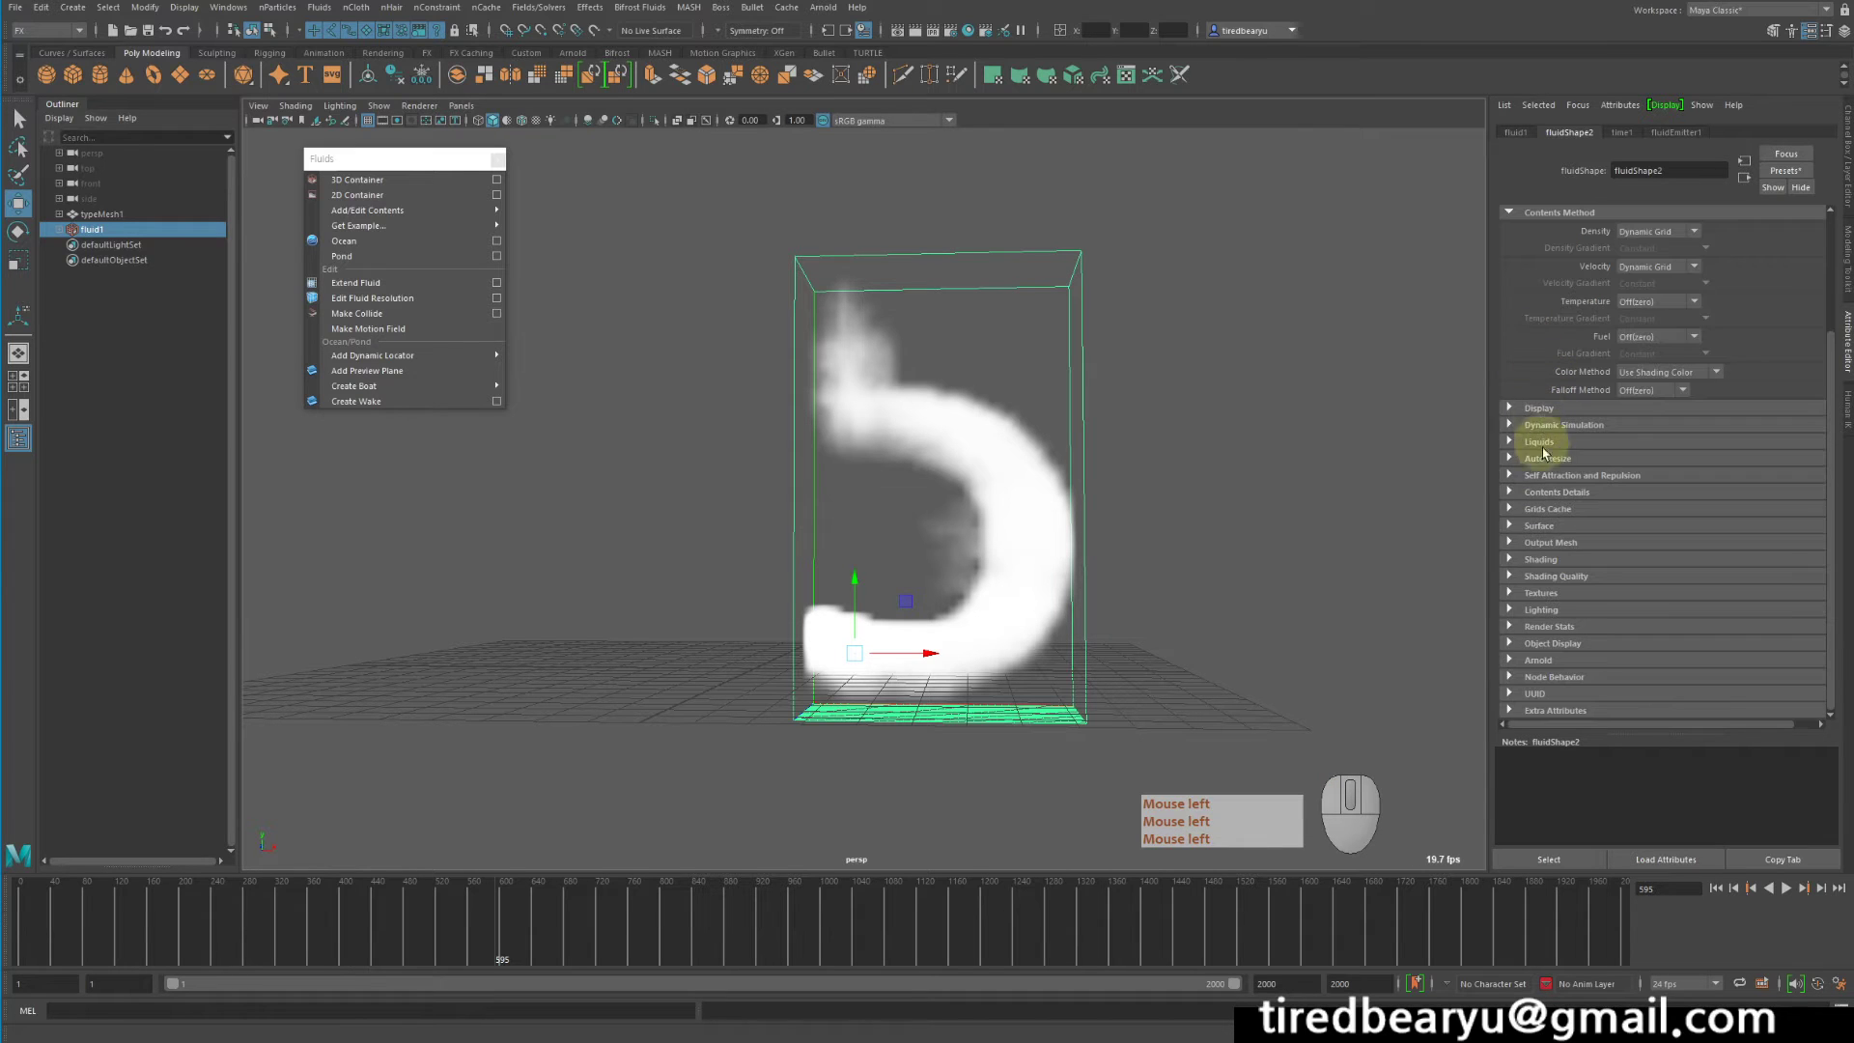
click(1535, 559)
scroll(1655, 531, down, 5)
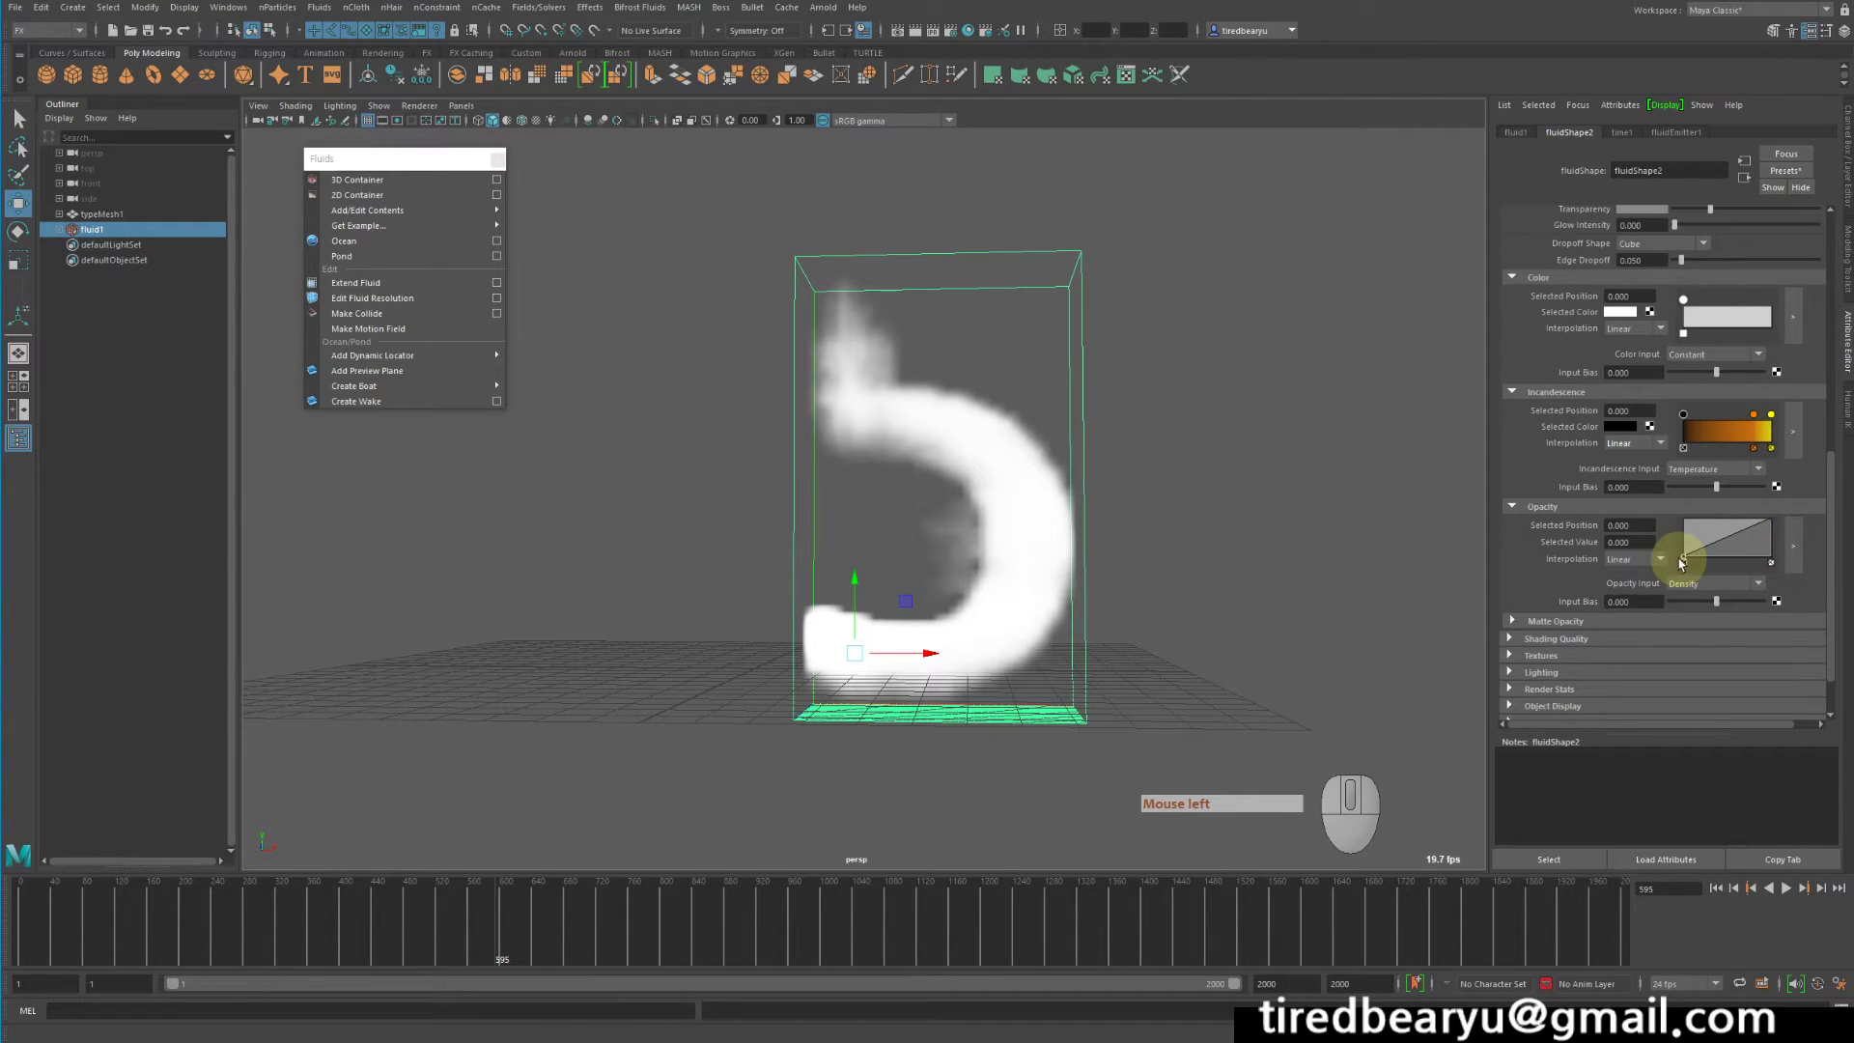
drag(1685, 561, 1689, 563)
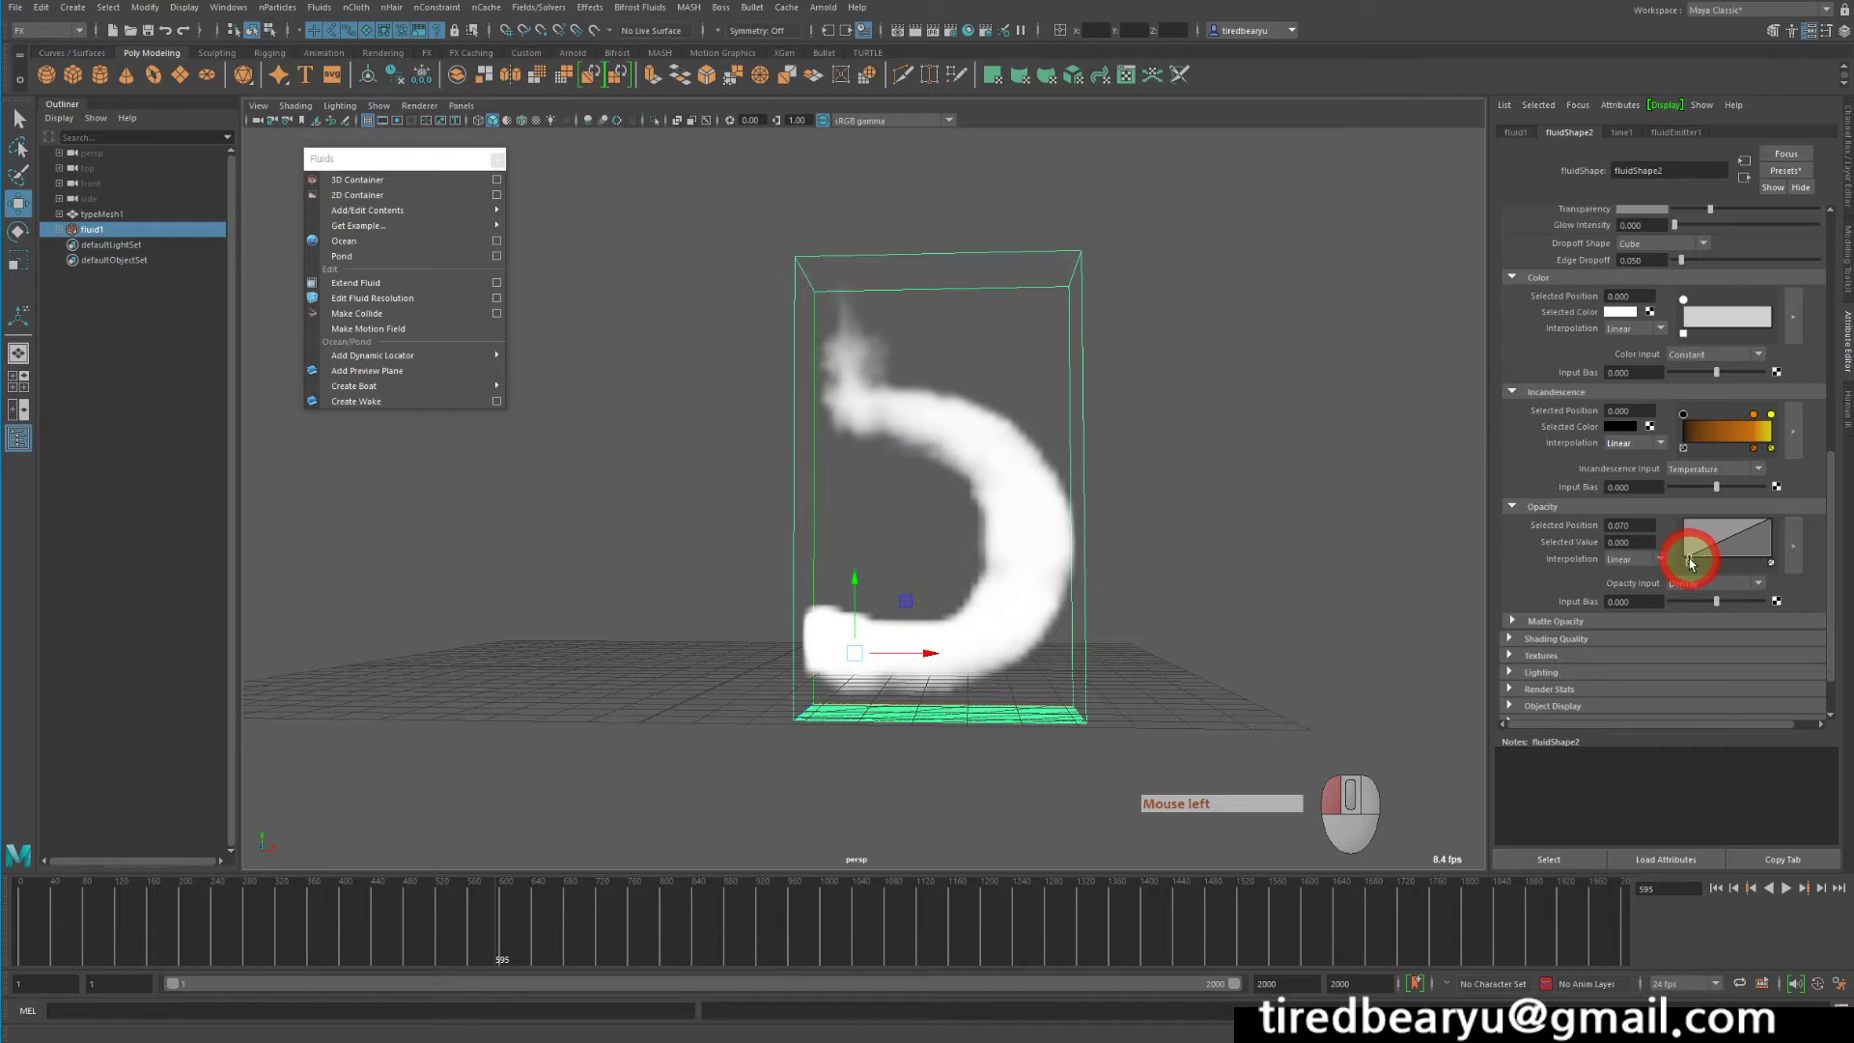
Replay the fluid with the adjusted opacity from the first frame, examine the smoke from different angles, and stop it
click(1715, 886)
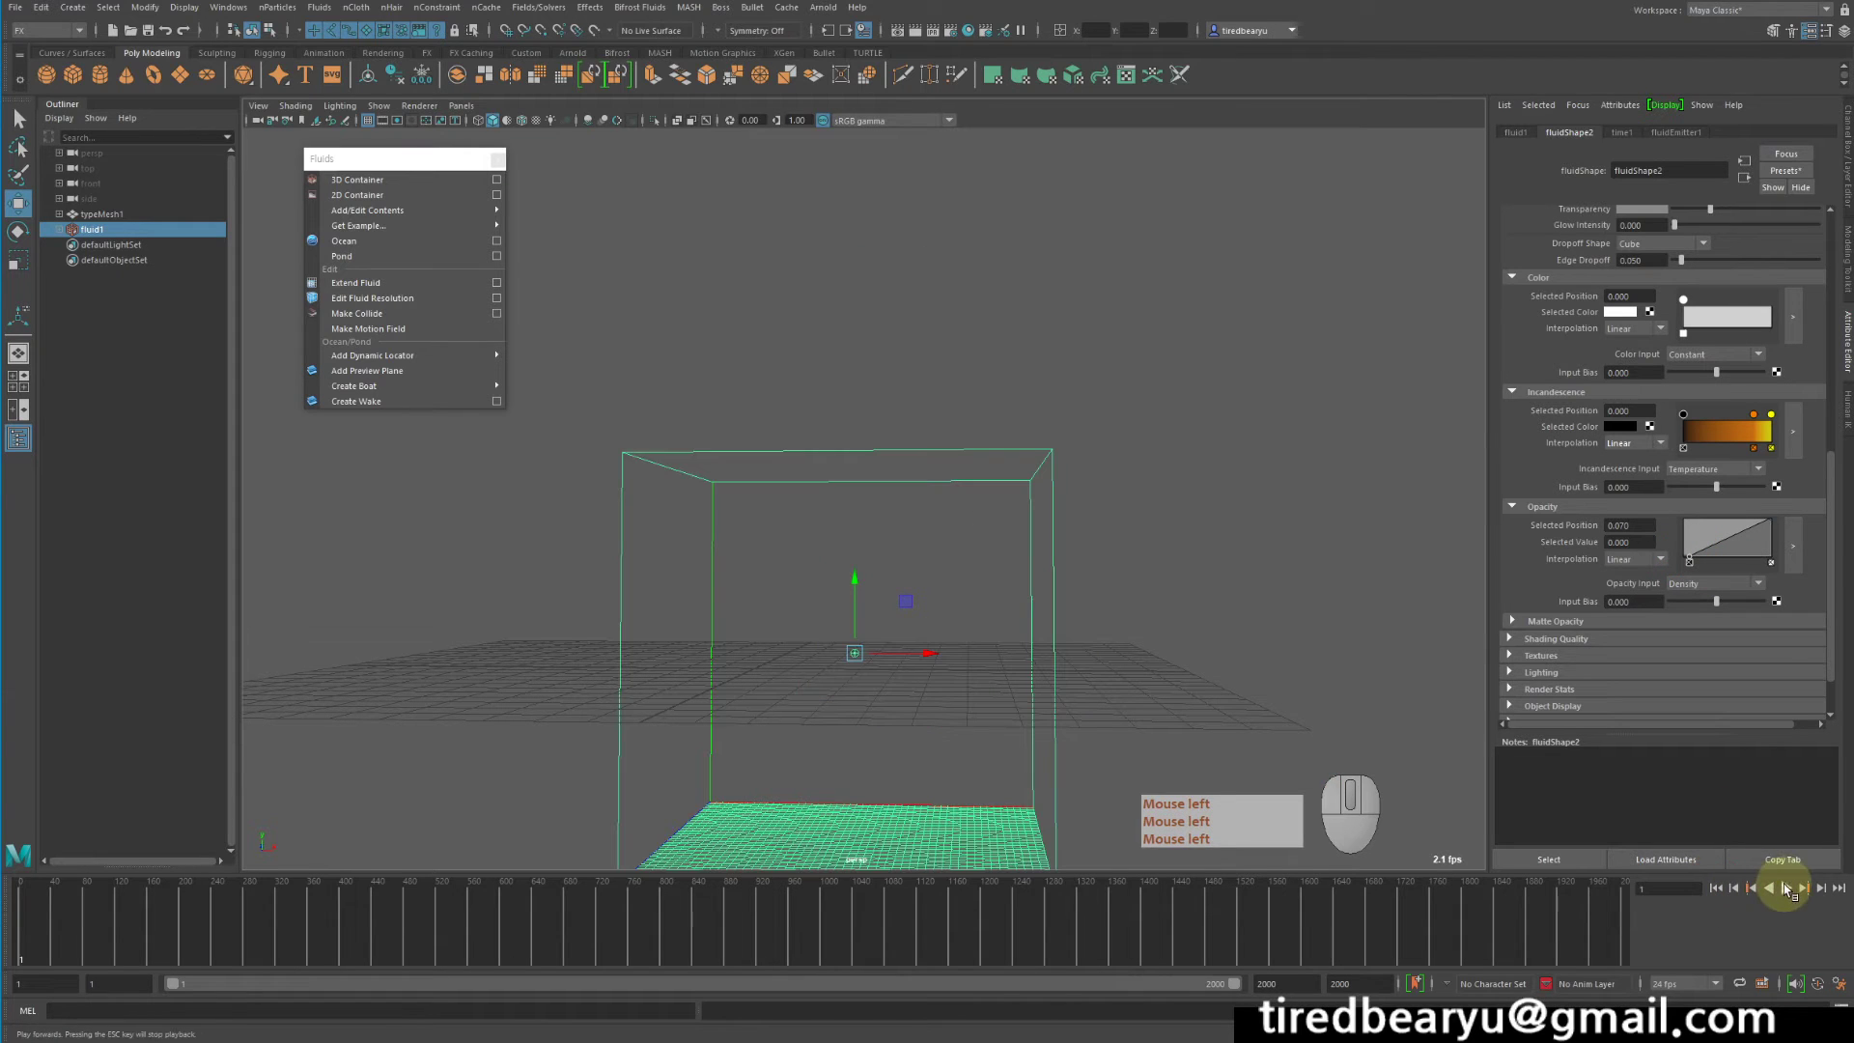
click(1785, 888)
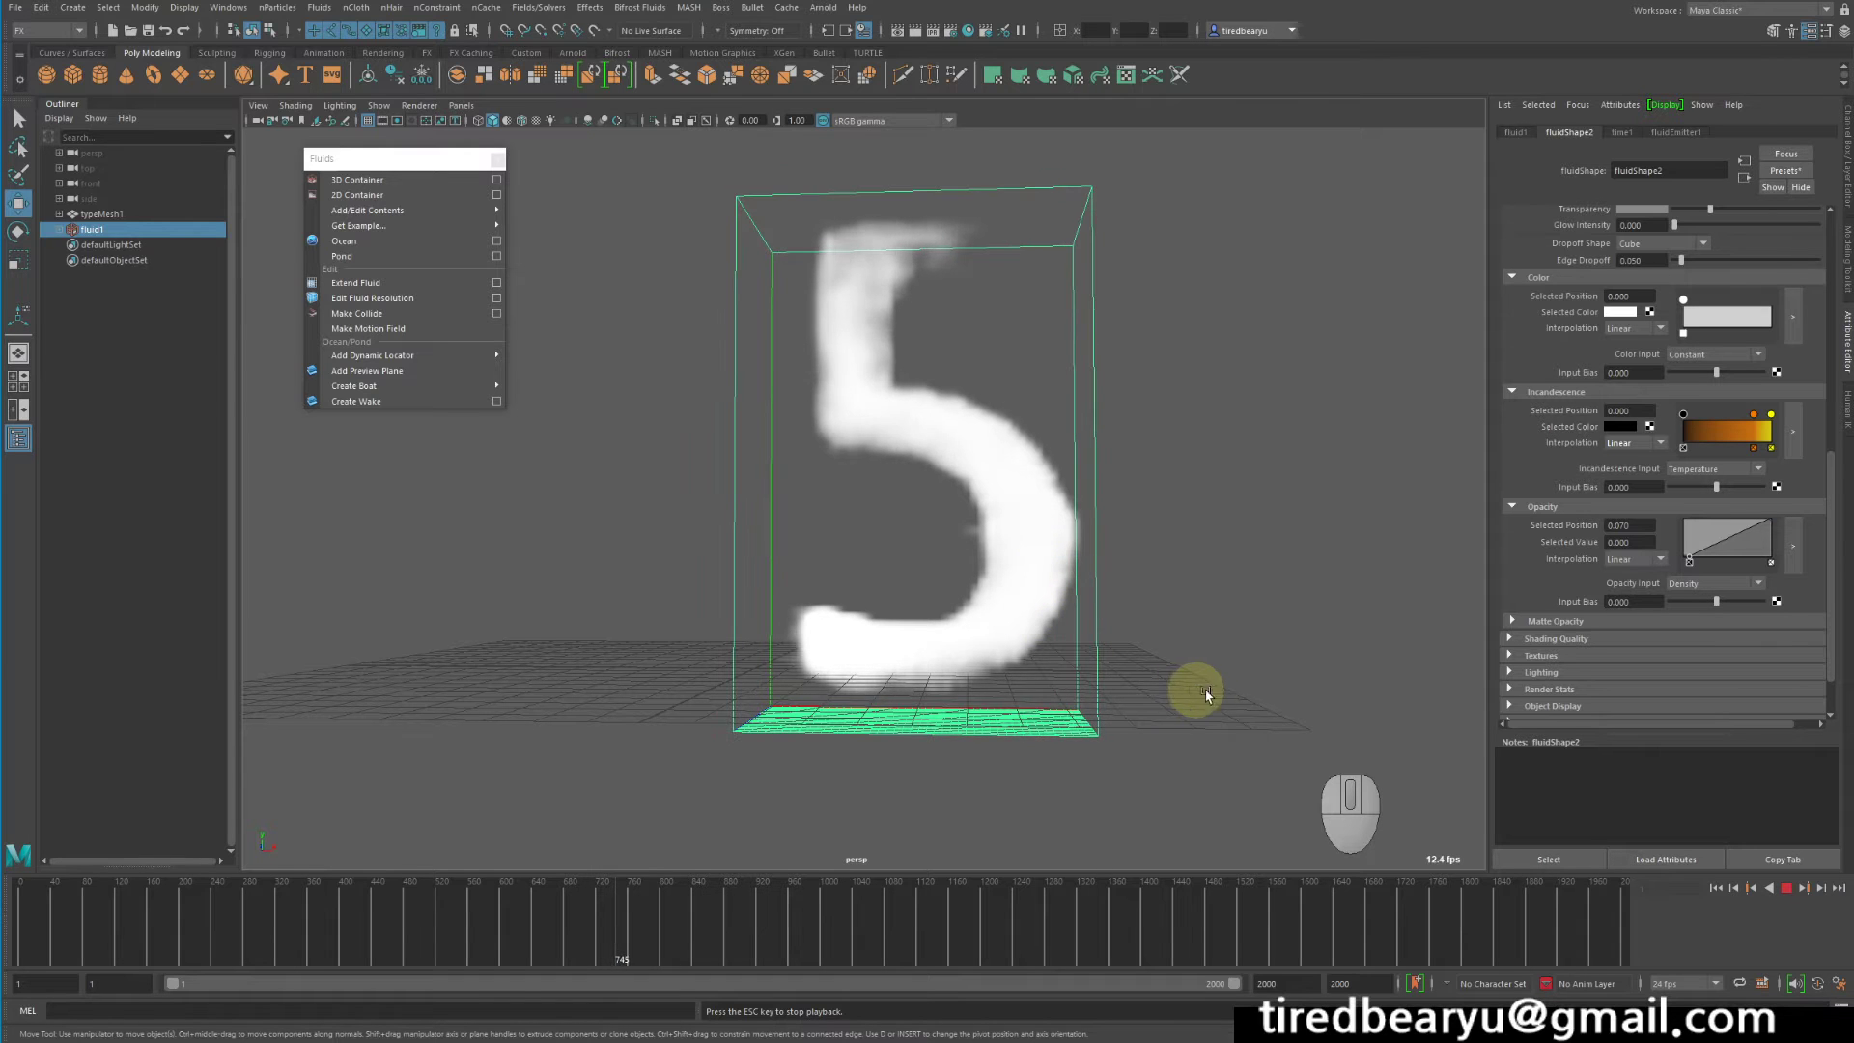
alt+middle_drag(1147, 577, 1171, 554)
alt+drag(1172, 553, 1182, 535)
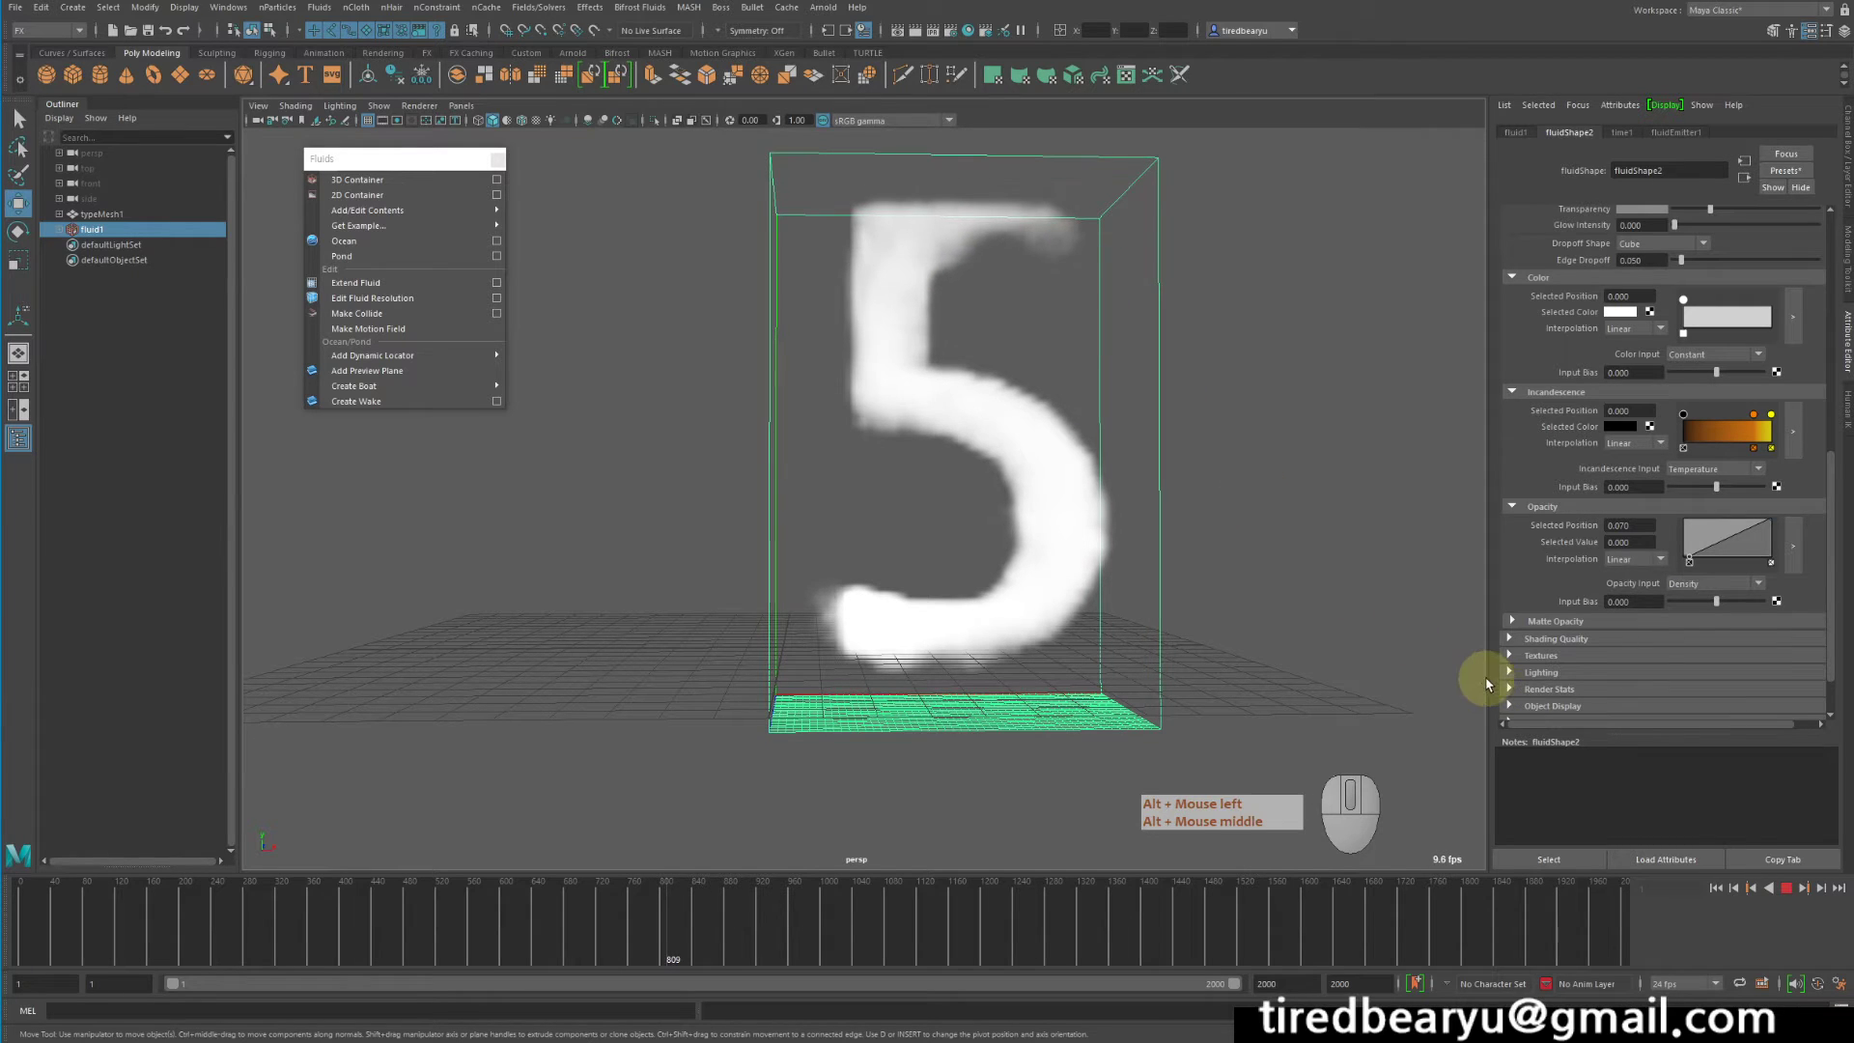
click(1790, 892)
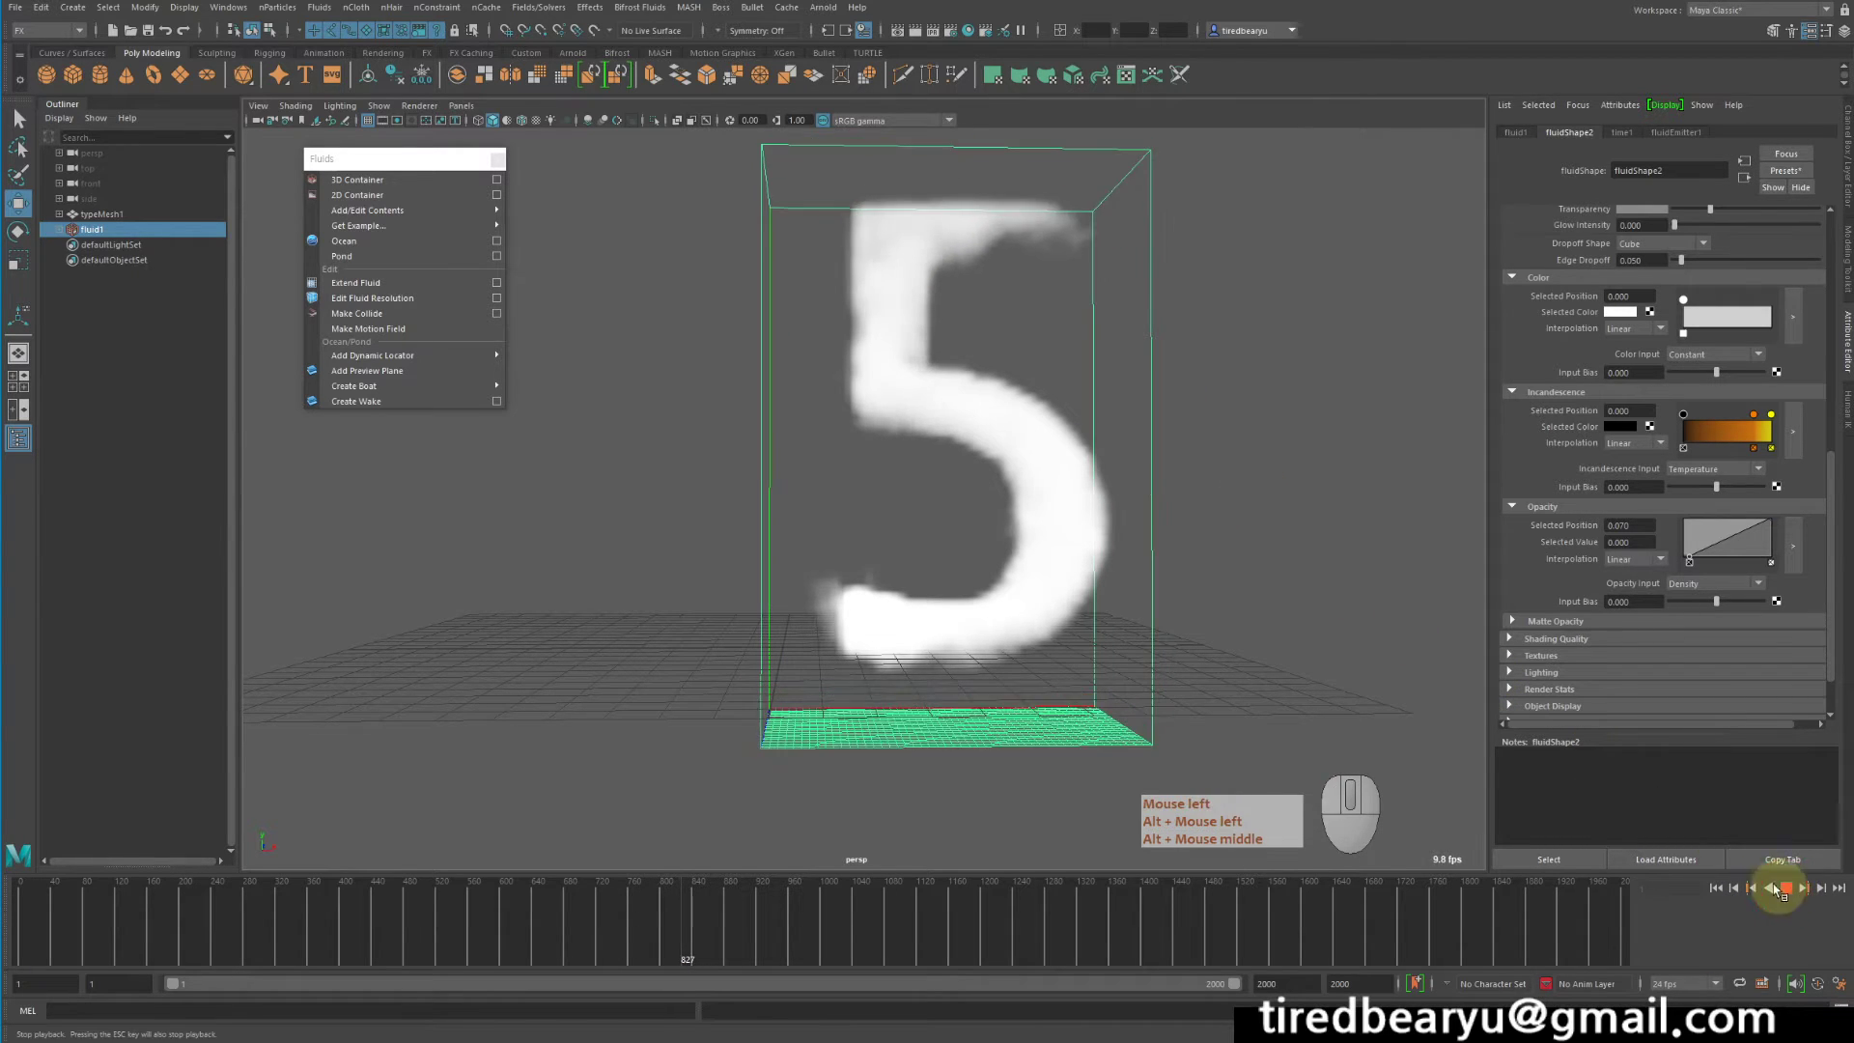
alt+drag(1214, 554, 1194, 565)
click(933, 373)
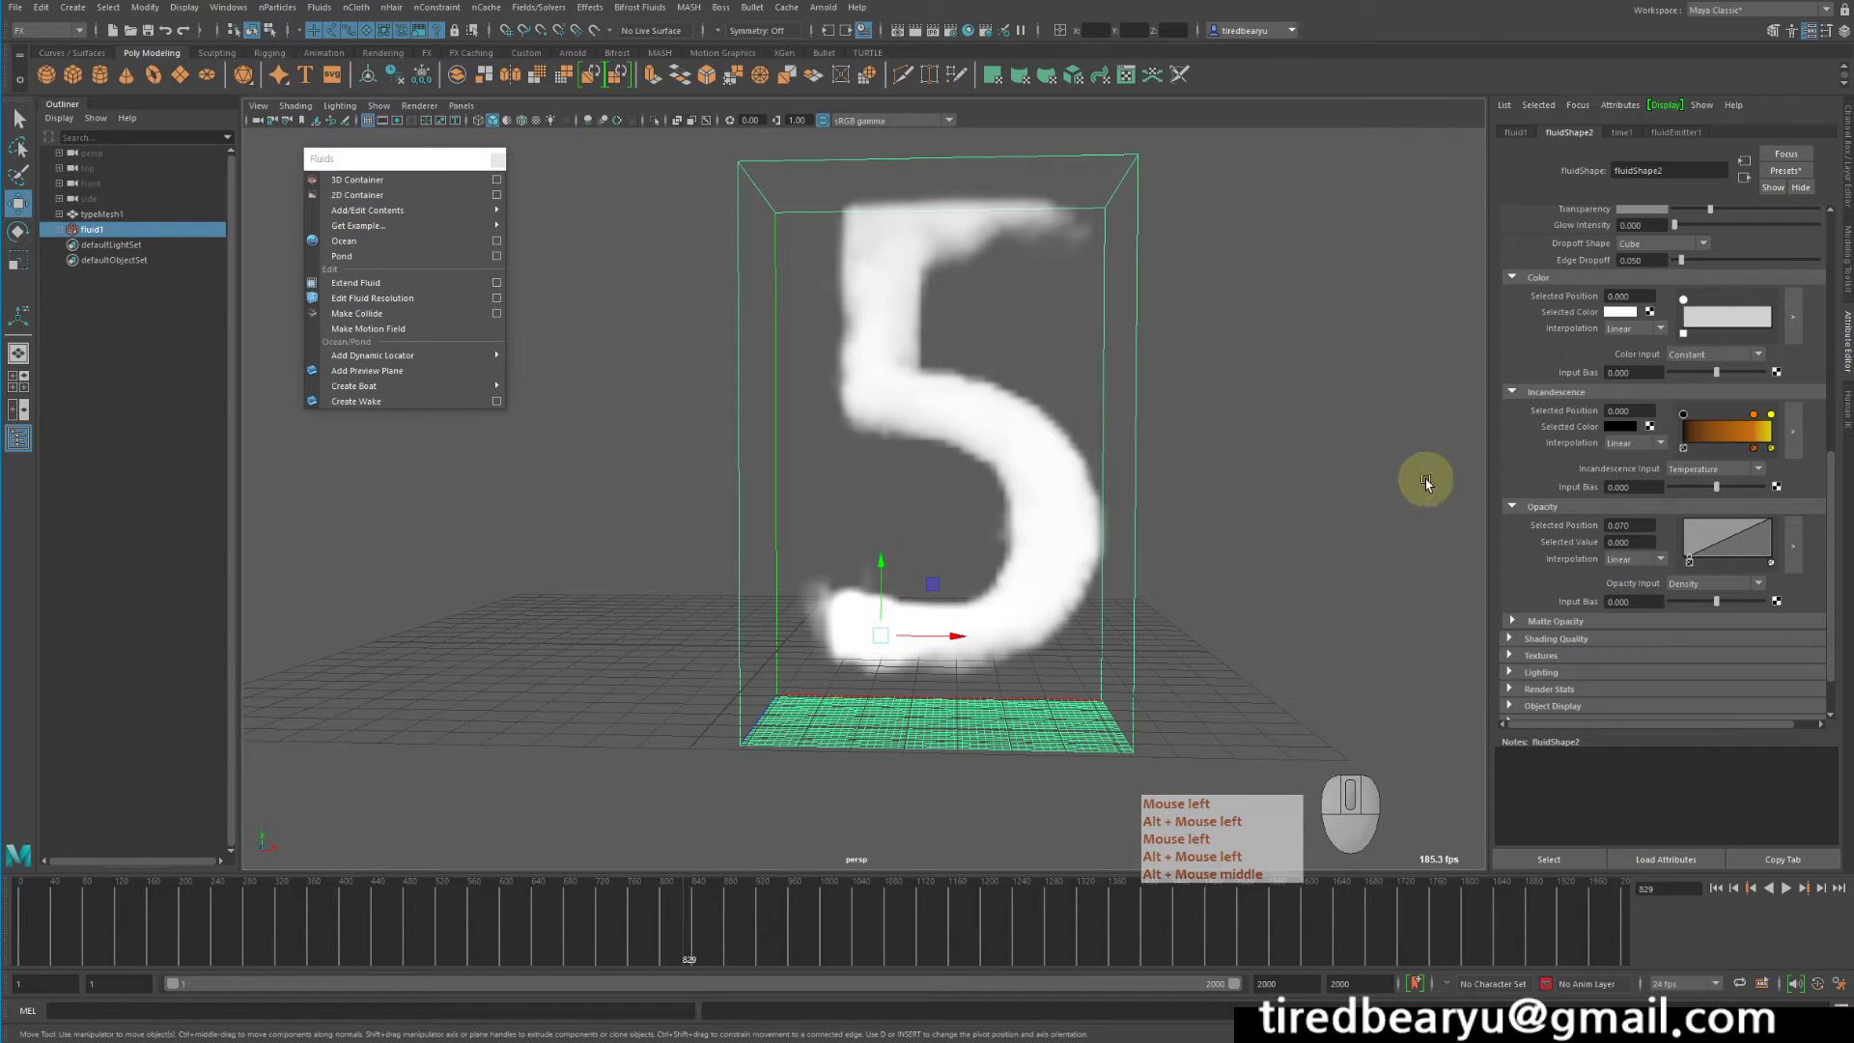
Set the fluid's Simulation Rate Scale to 1.3 in its Dynamic Simulation attributes
scroll(1681, 570, up, 10)
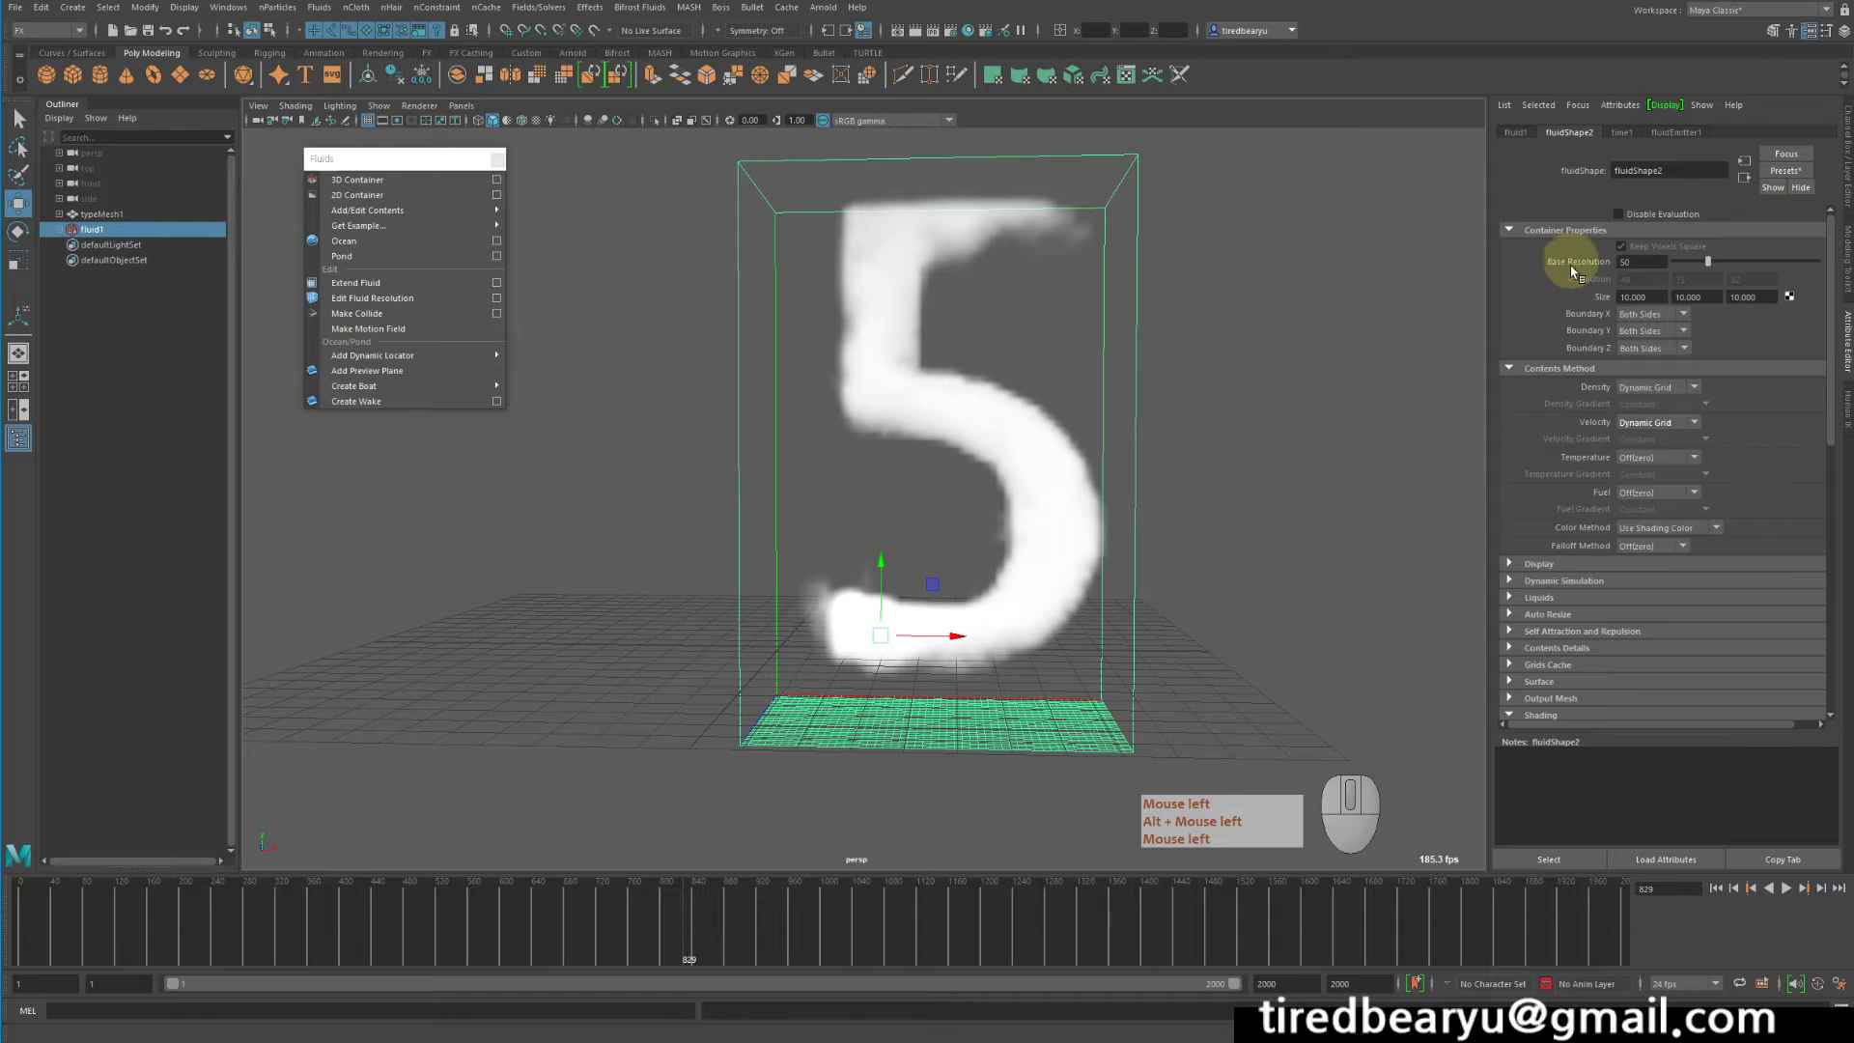
click(1564, 581)
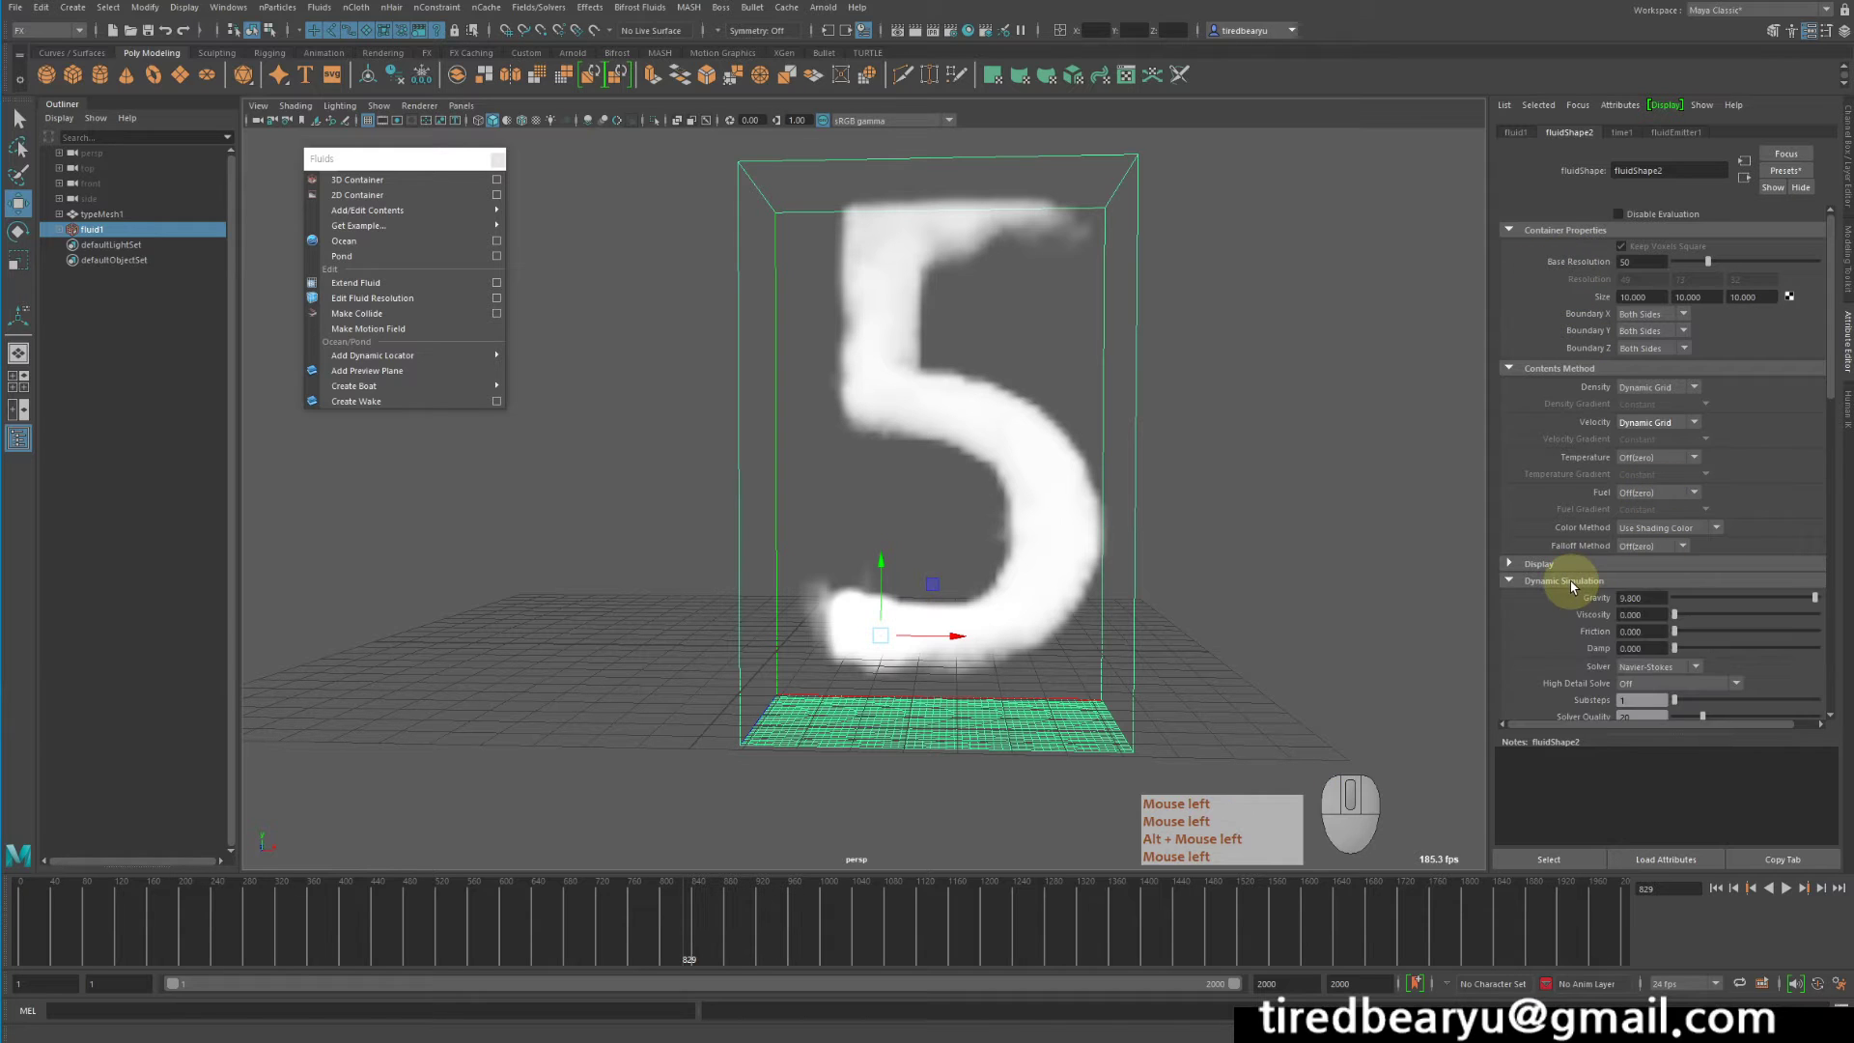
scroll(1632, 550, down, 3)
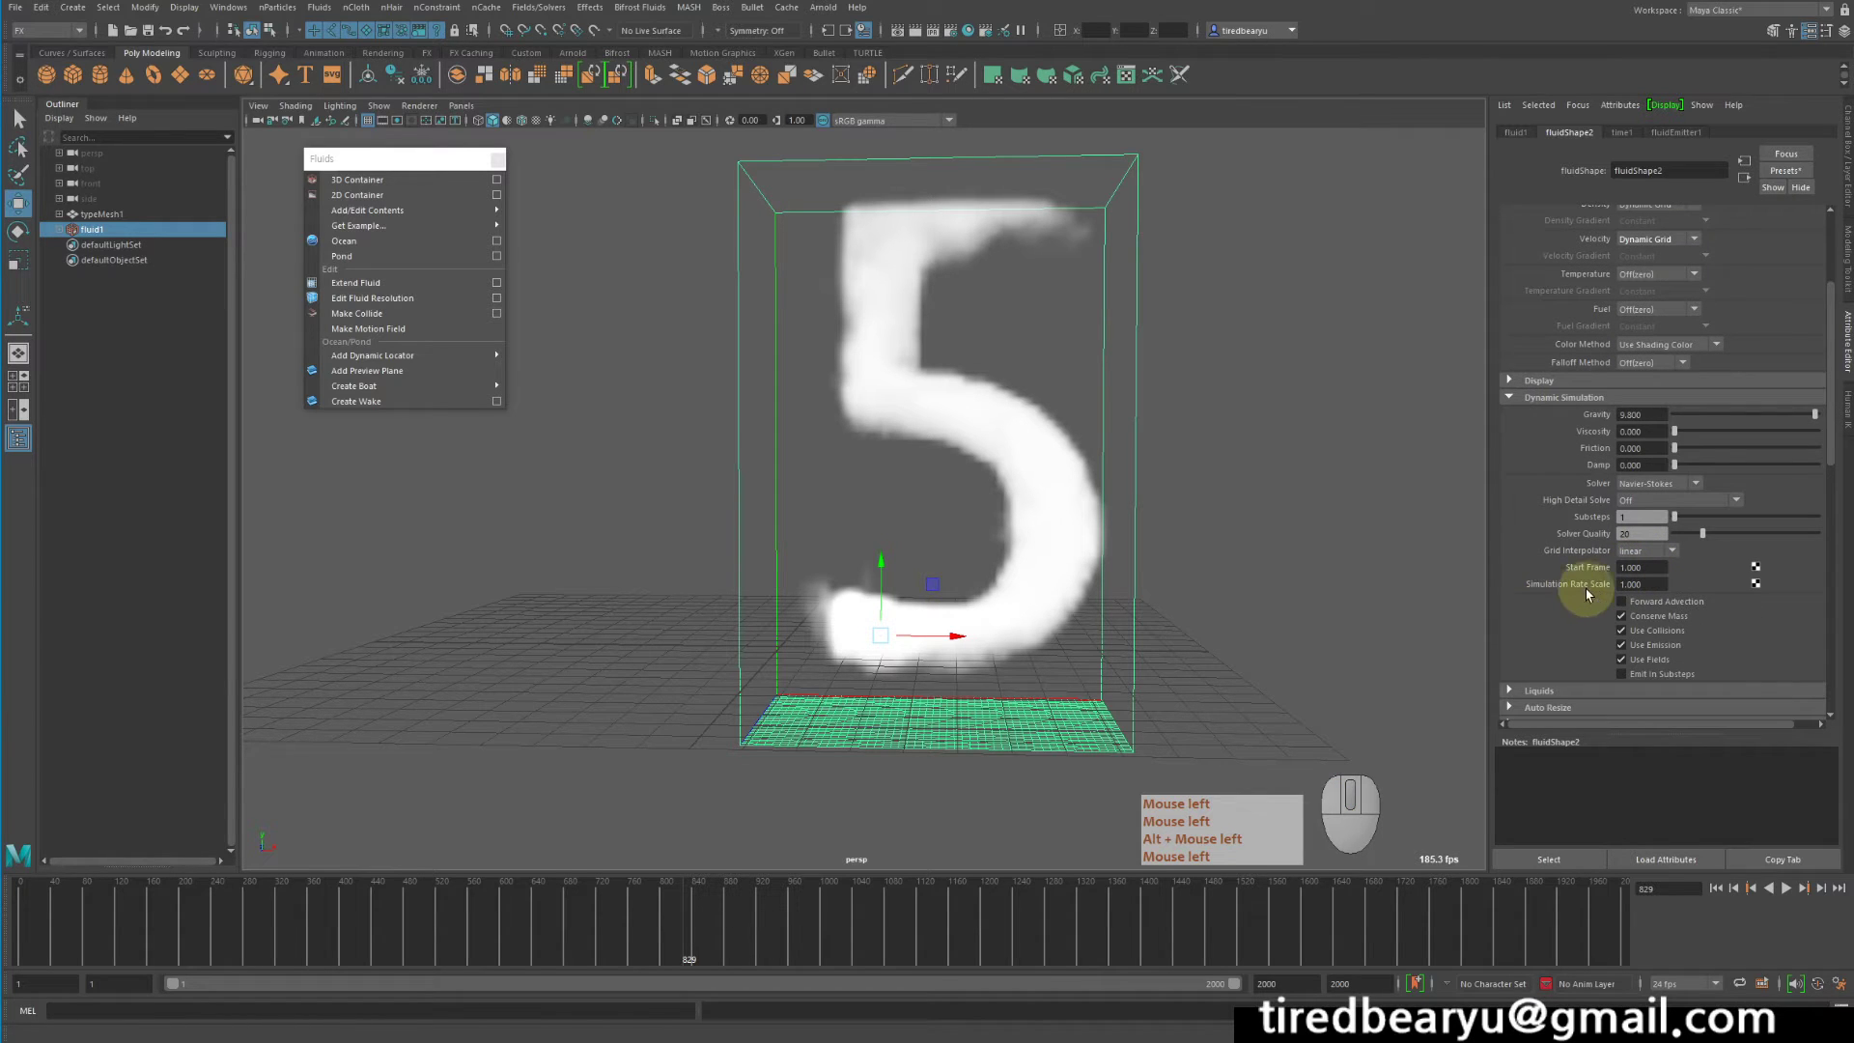
click(1642, 584)
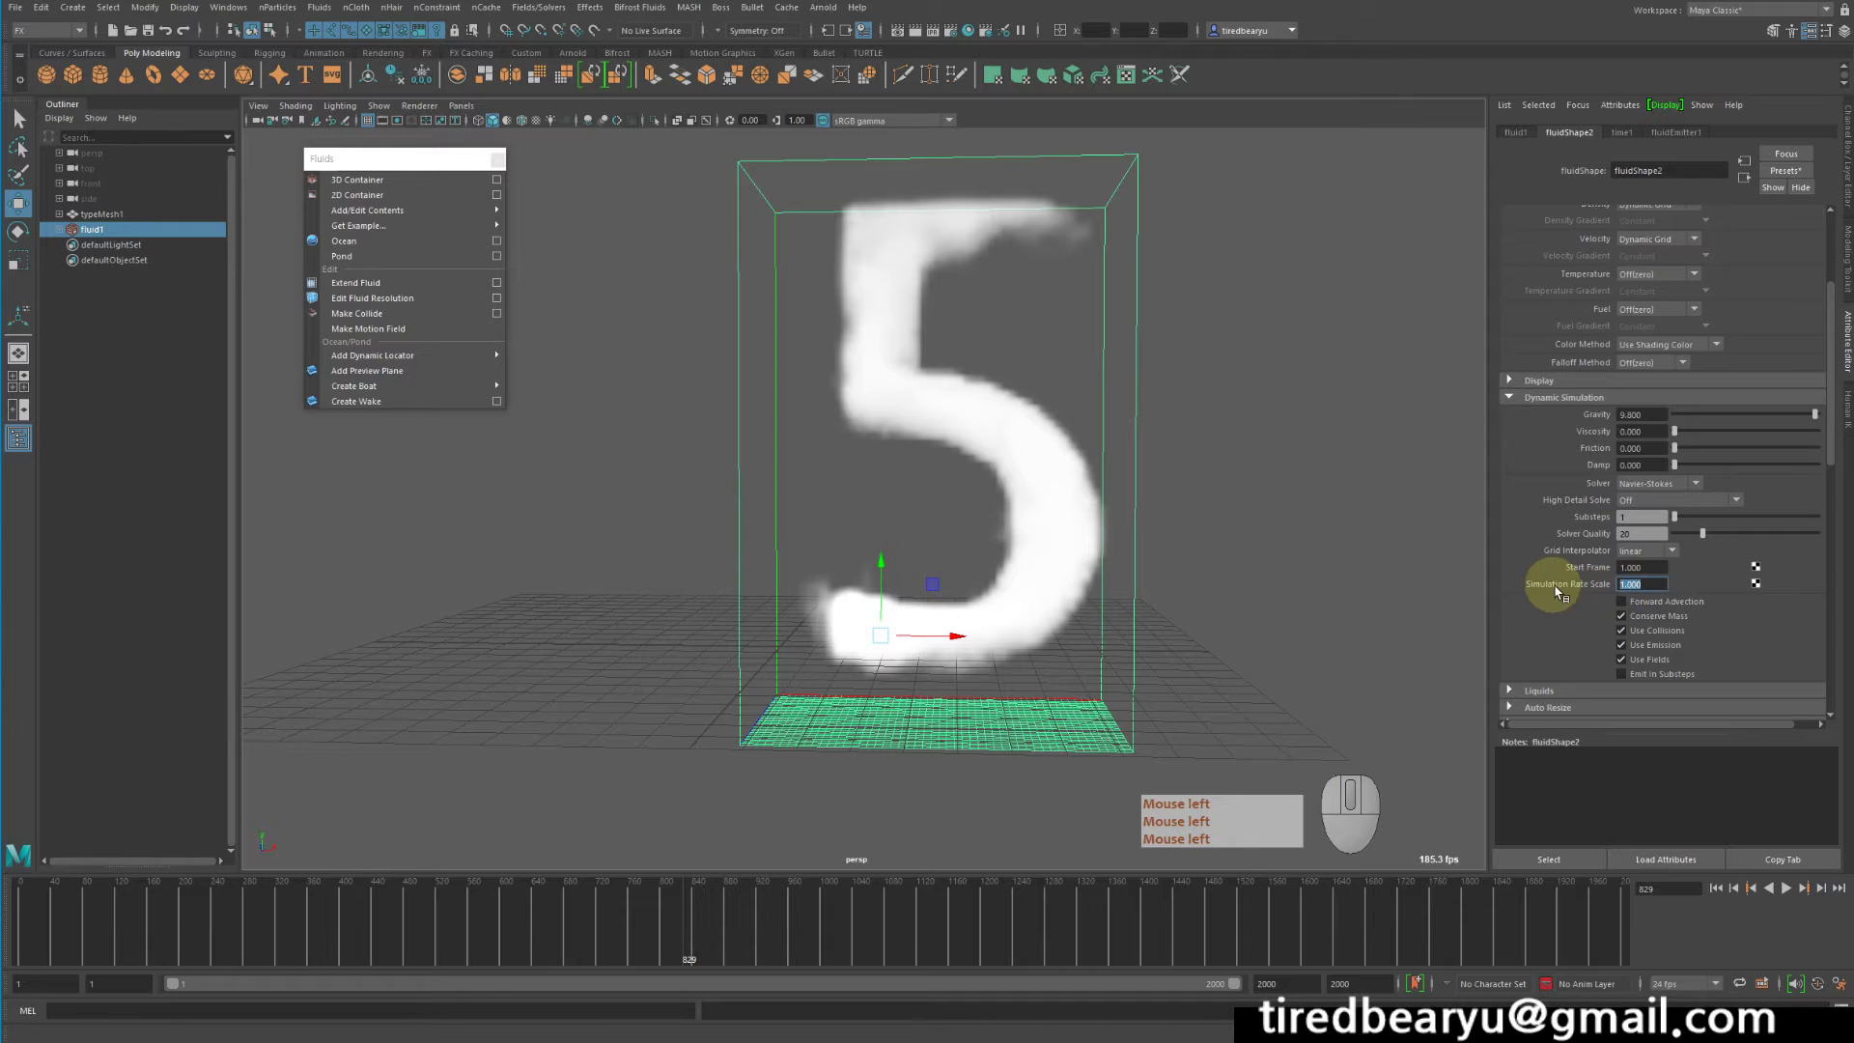
text(1.3)
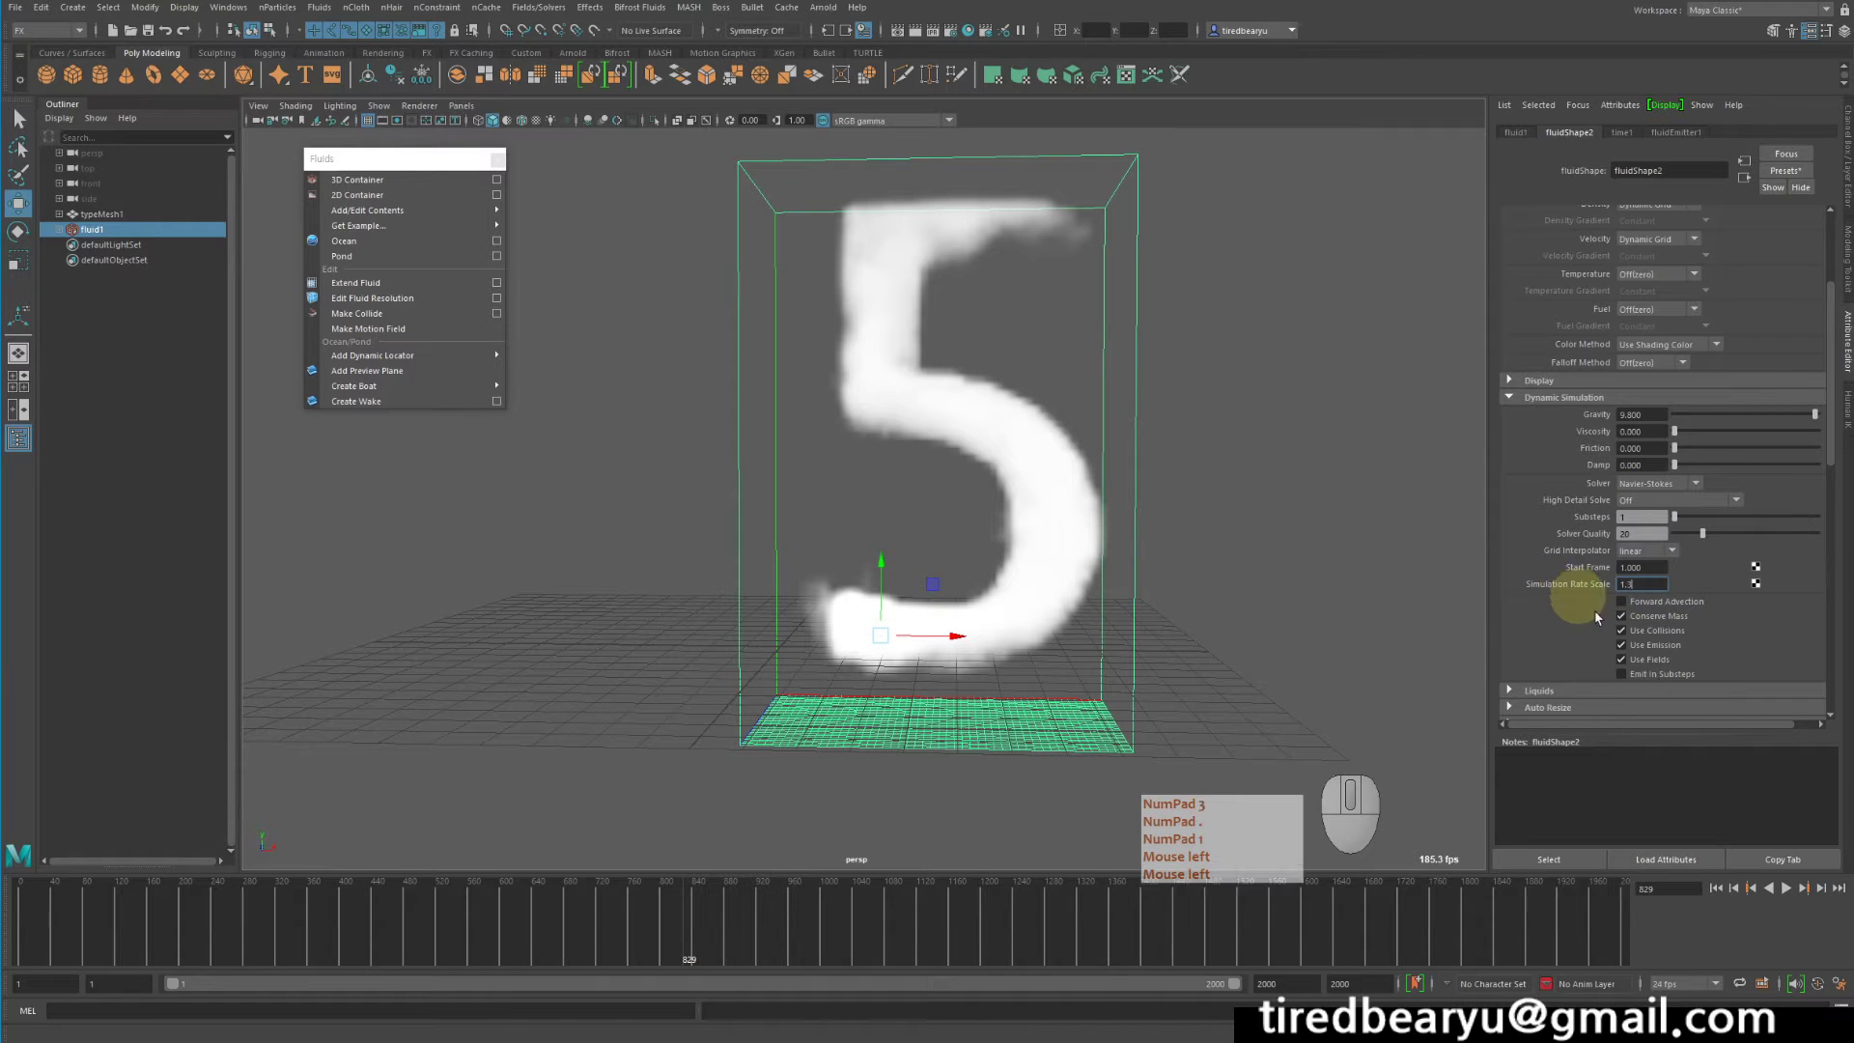
key(Return)
Replay the fluid from the first frame to check the changed simulation rate, then stop it
click(1724, 889)
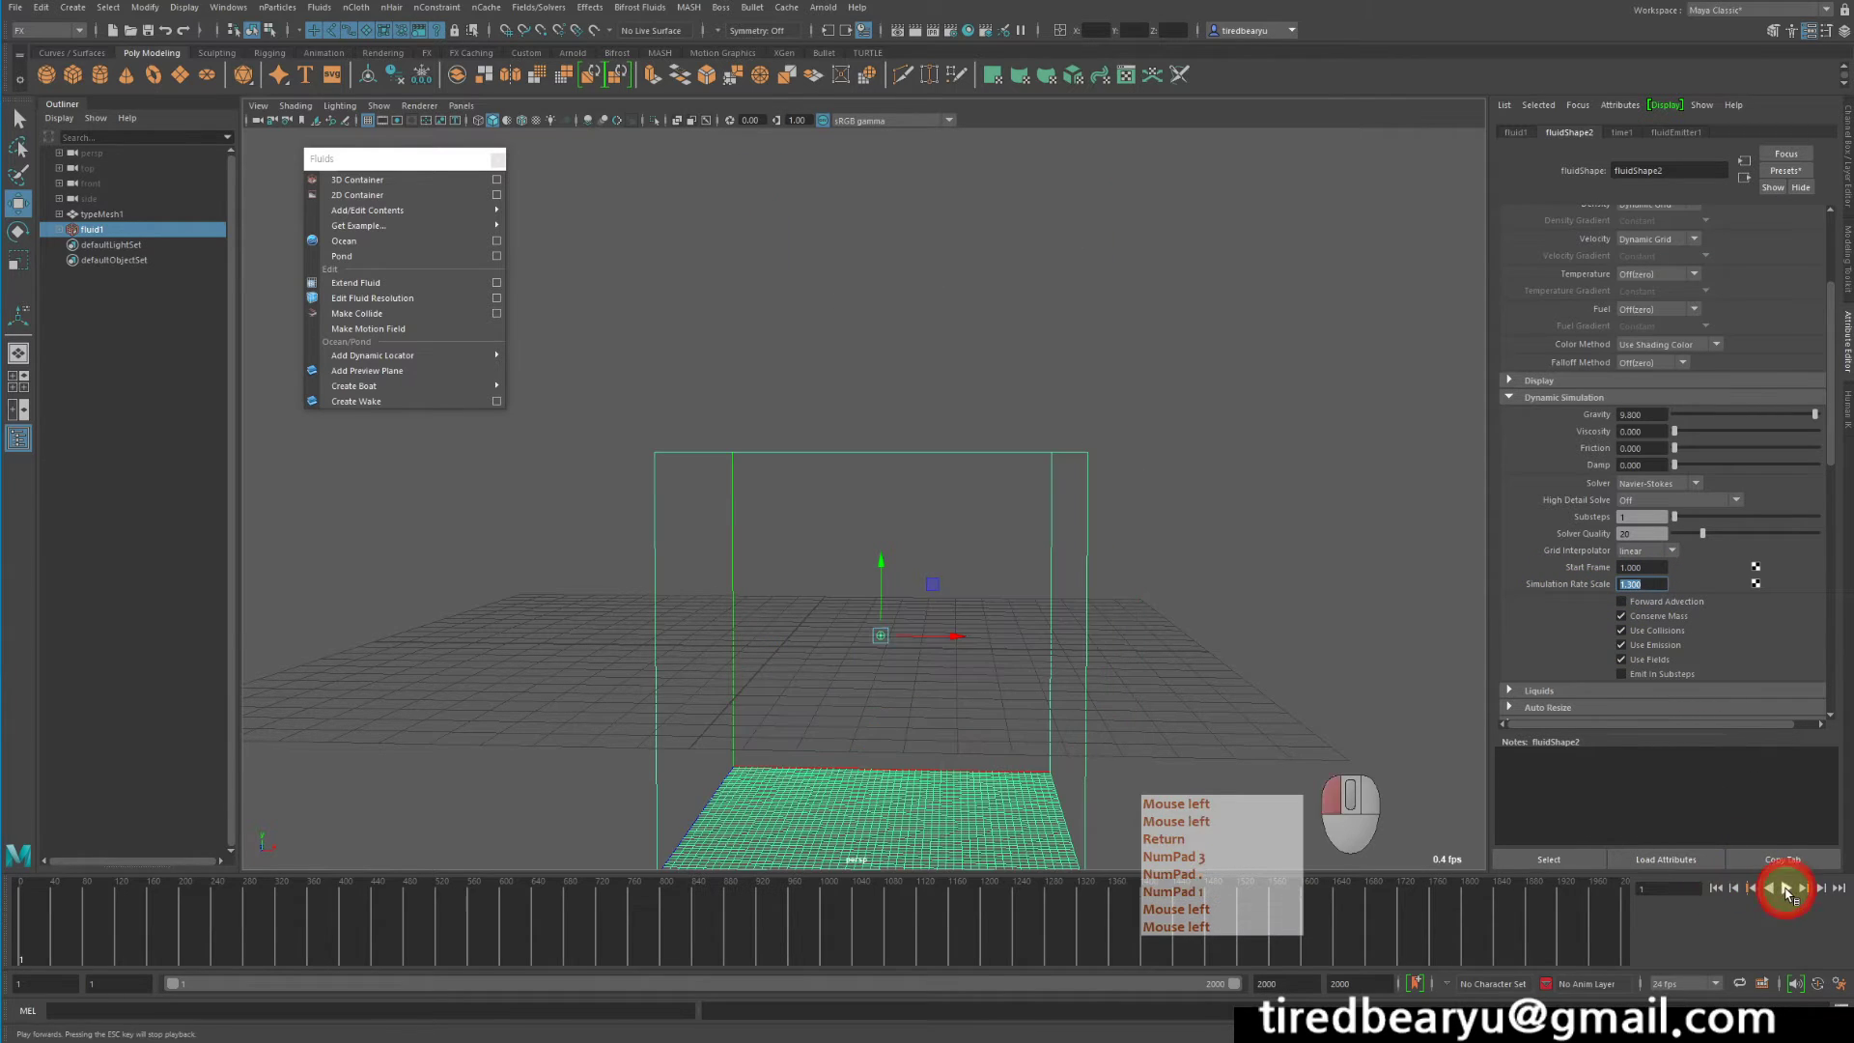
click(1787, 889)
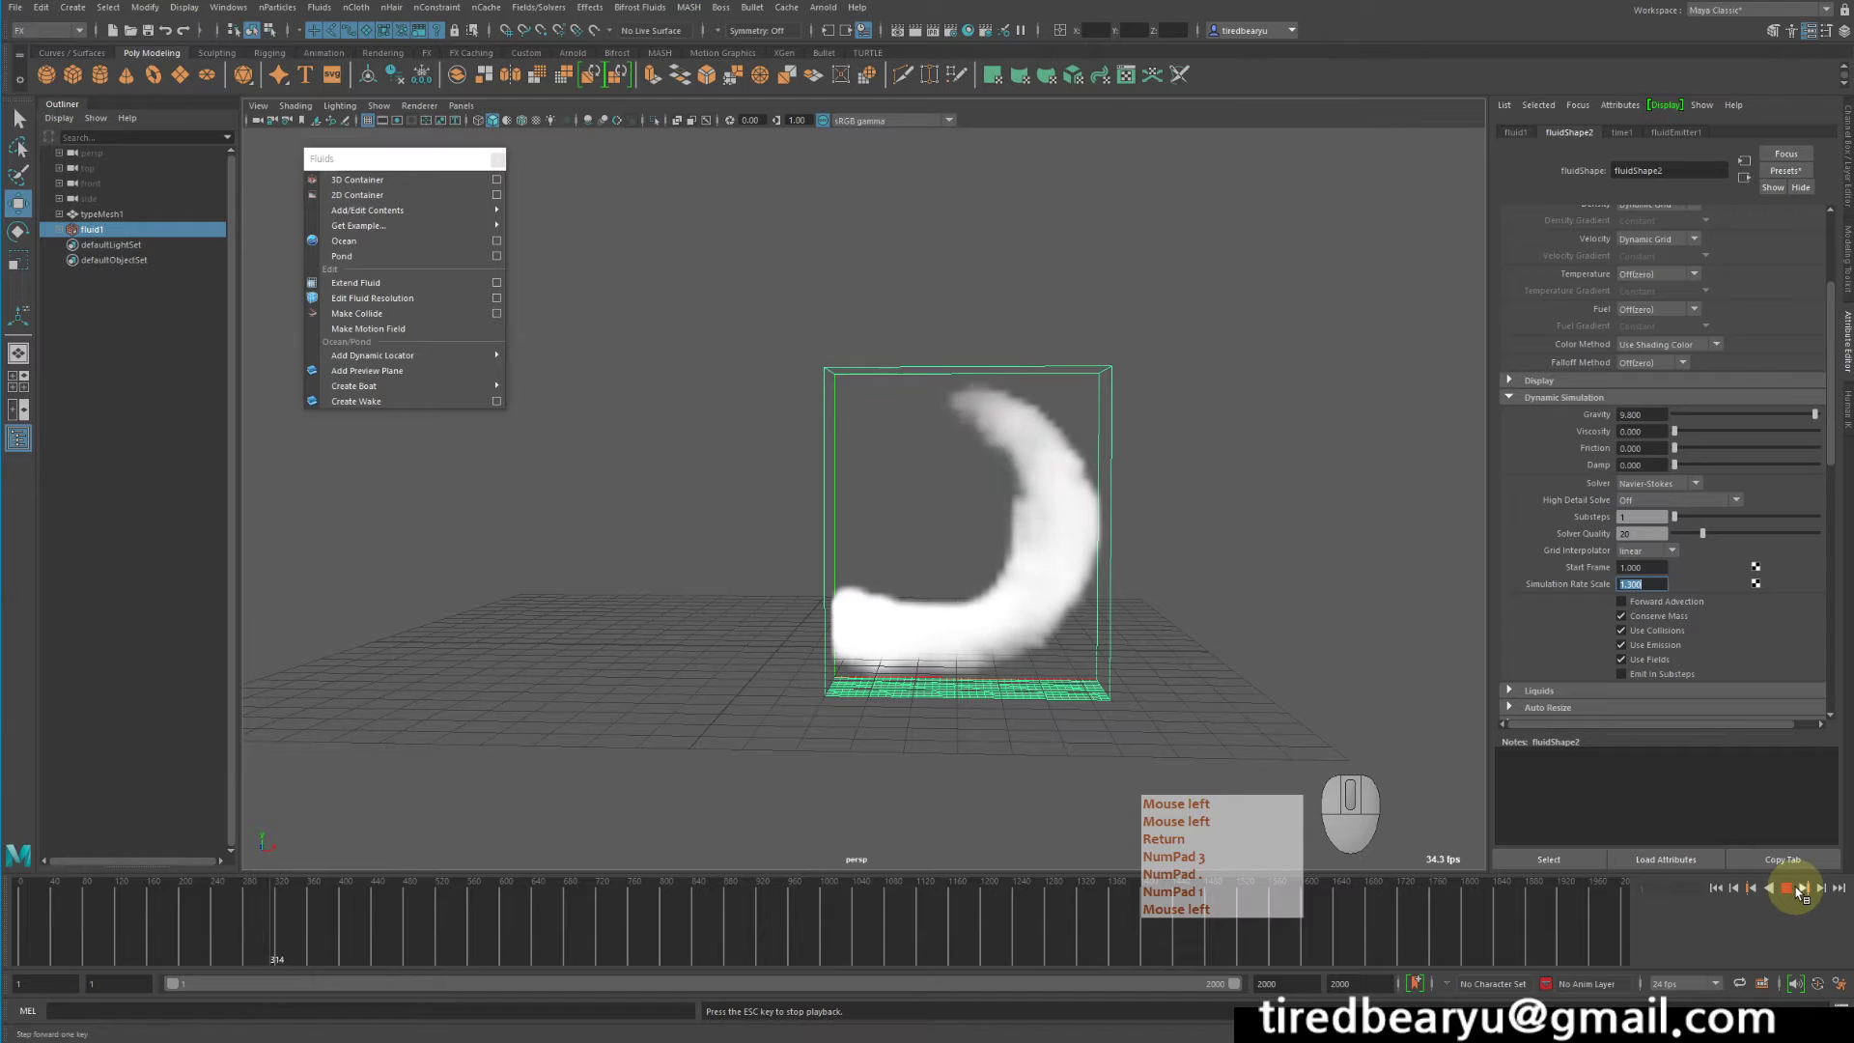
click(1787, 888)
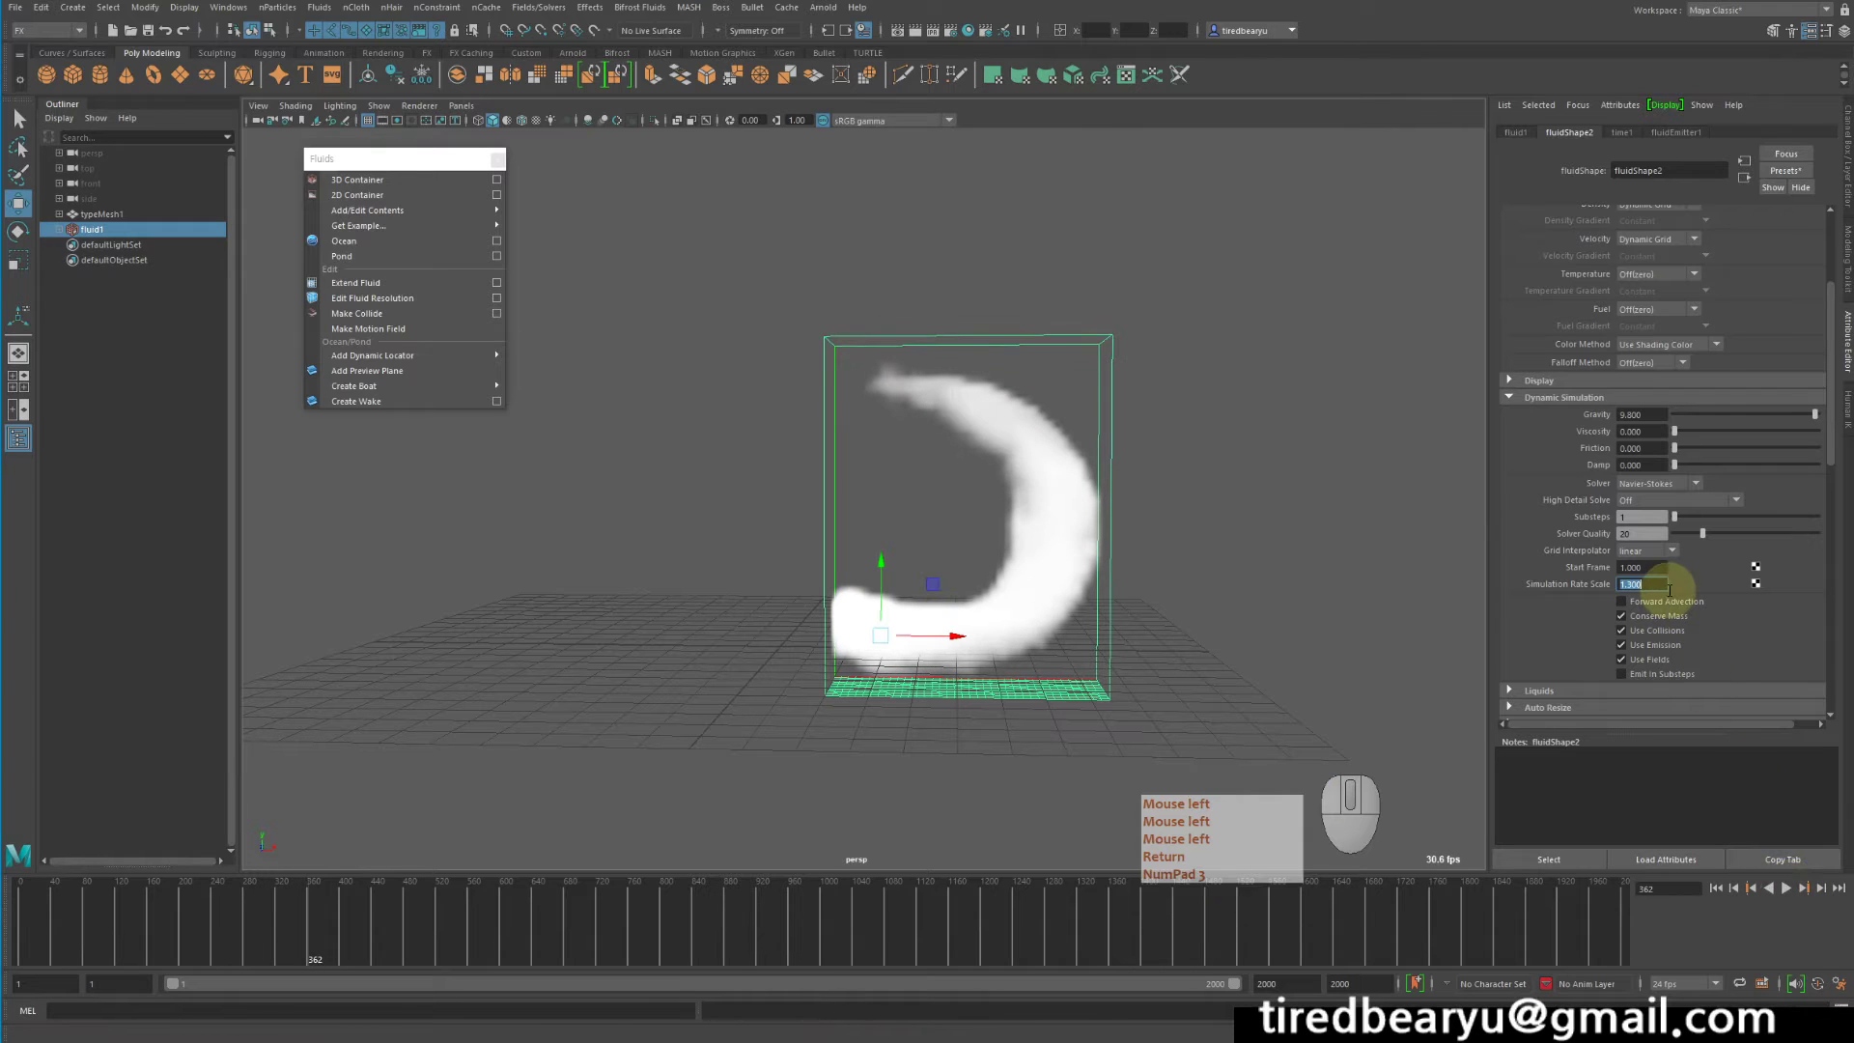
Set the Simulation Rate Scale to 2 and replay the fluid from the first frame
click(1641, 583)
text(2)
key(Return)
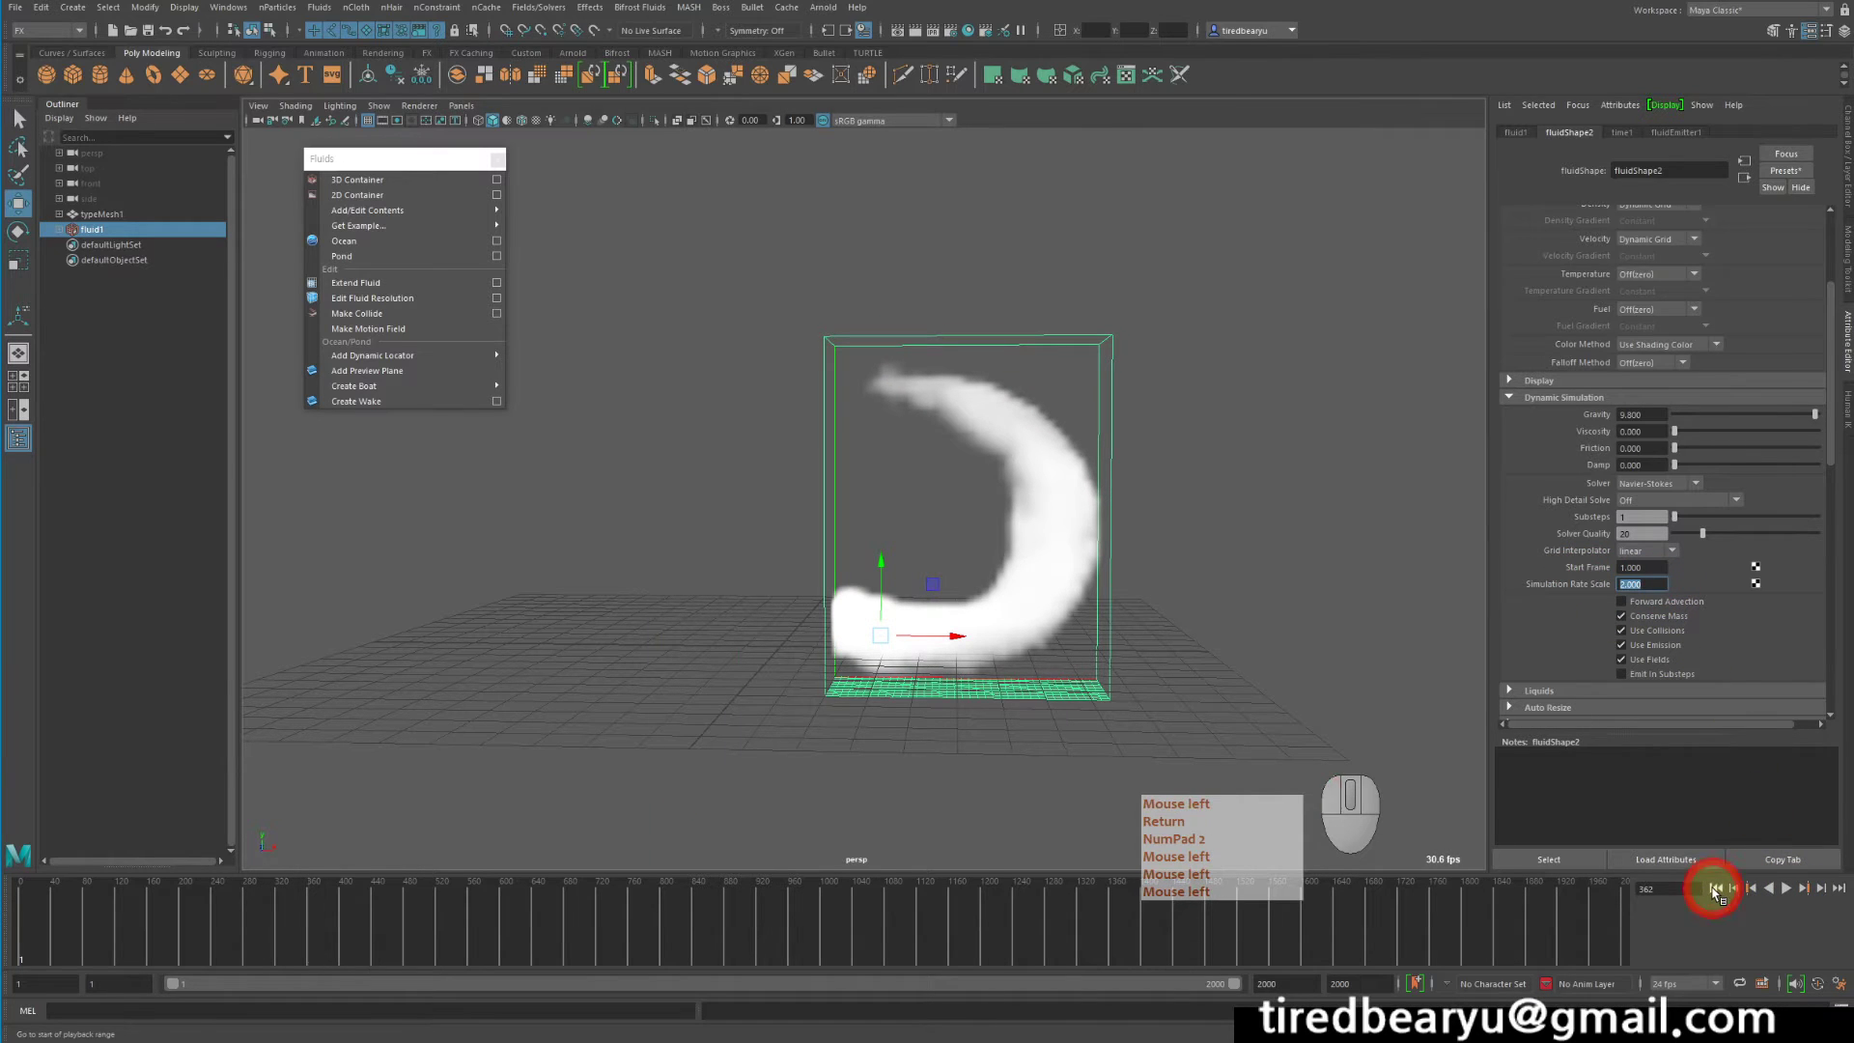
click(1715, 889)
click(1785, 887)
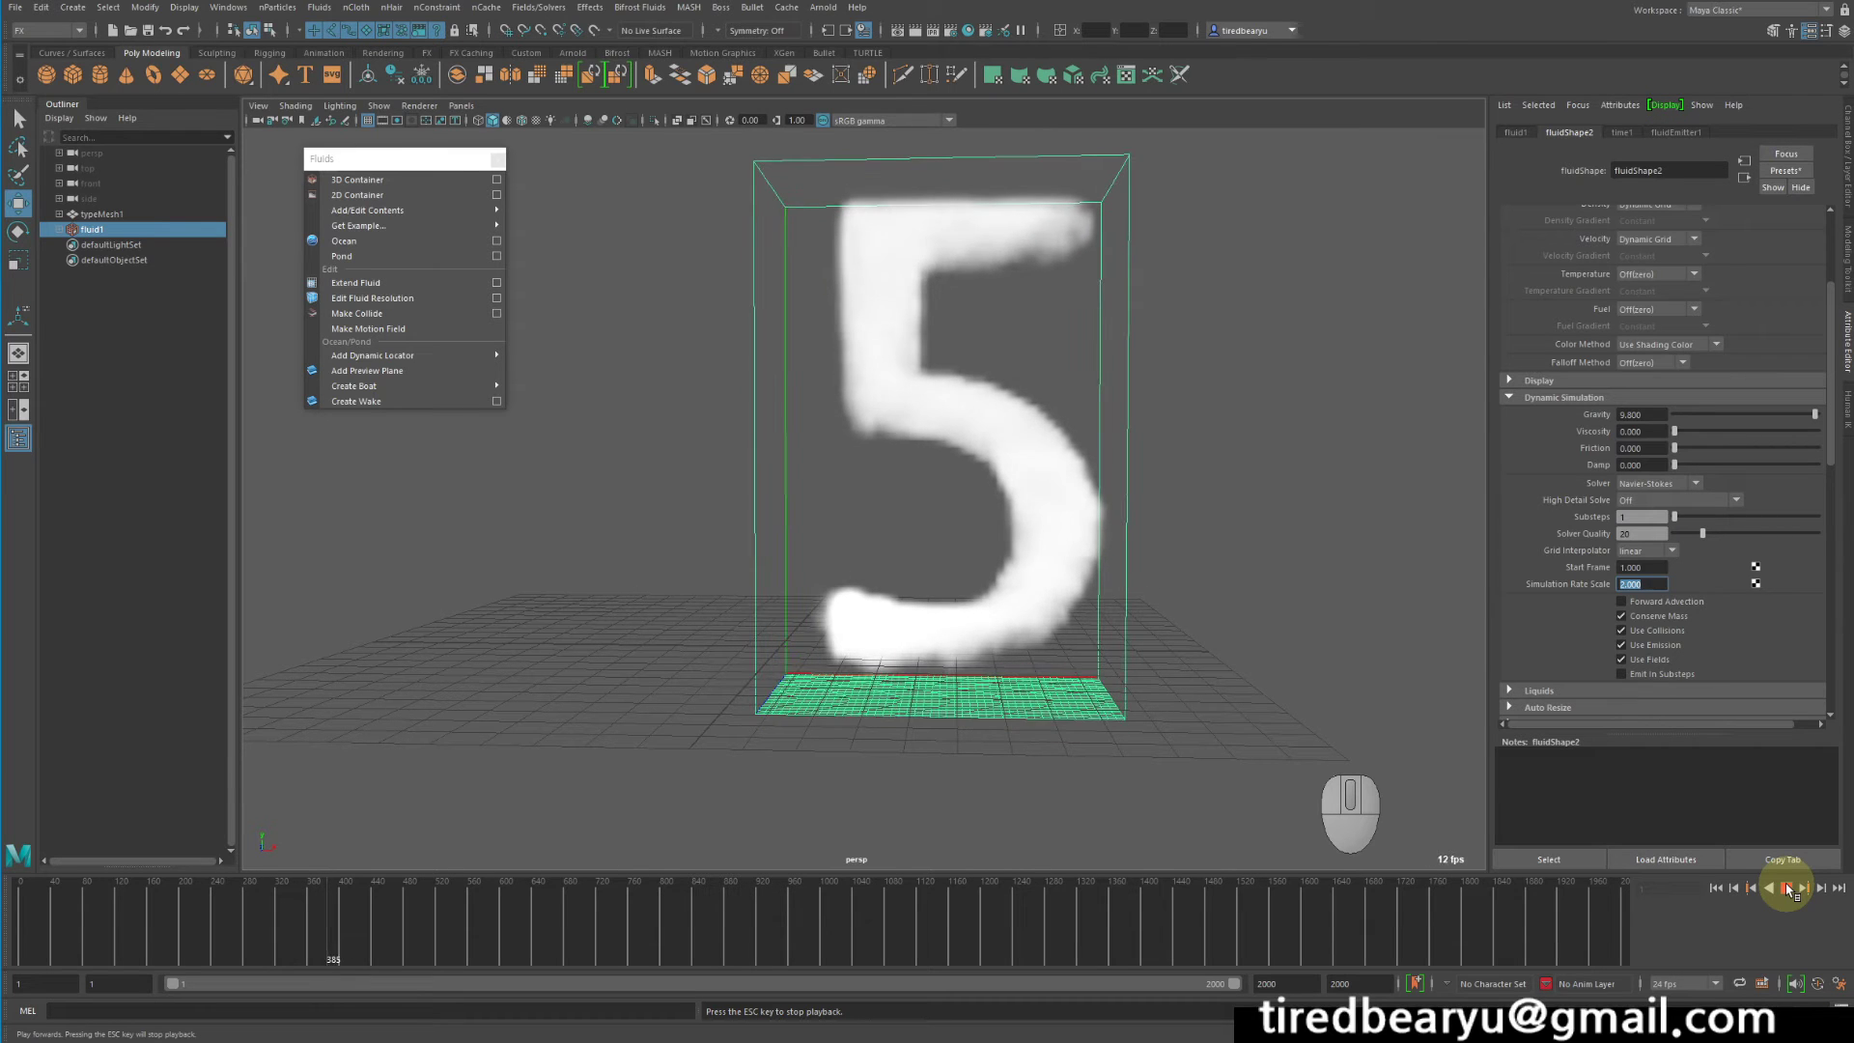
Examine the smoke from different angles in wireframe and shaded display, stopping the playback
mouse_move(1123, 553)
alt+mouse_down()
mouse_move(1084, 530)
mouse_move(1104, 554)
alt+mouse_up()
key(4)
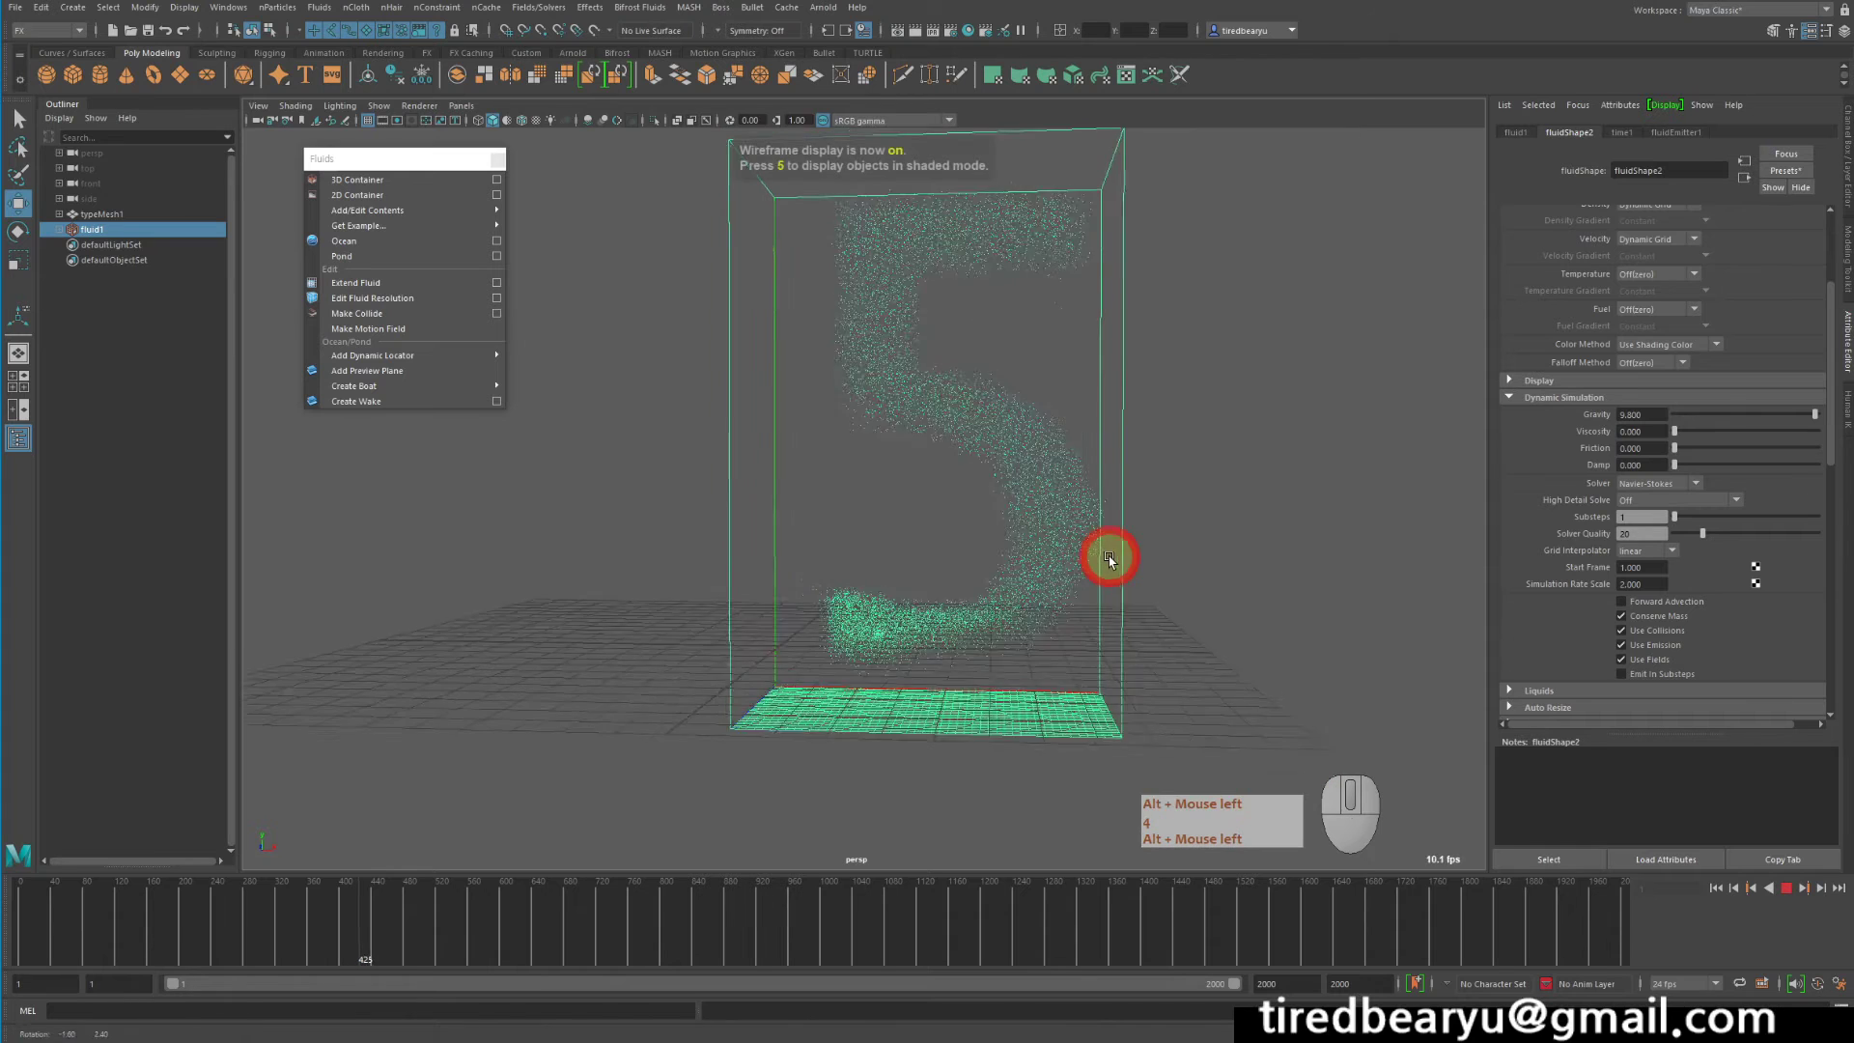
key(5)
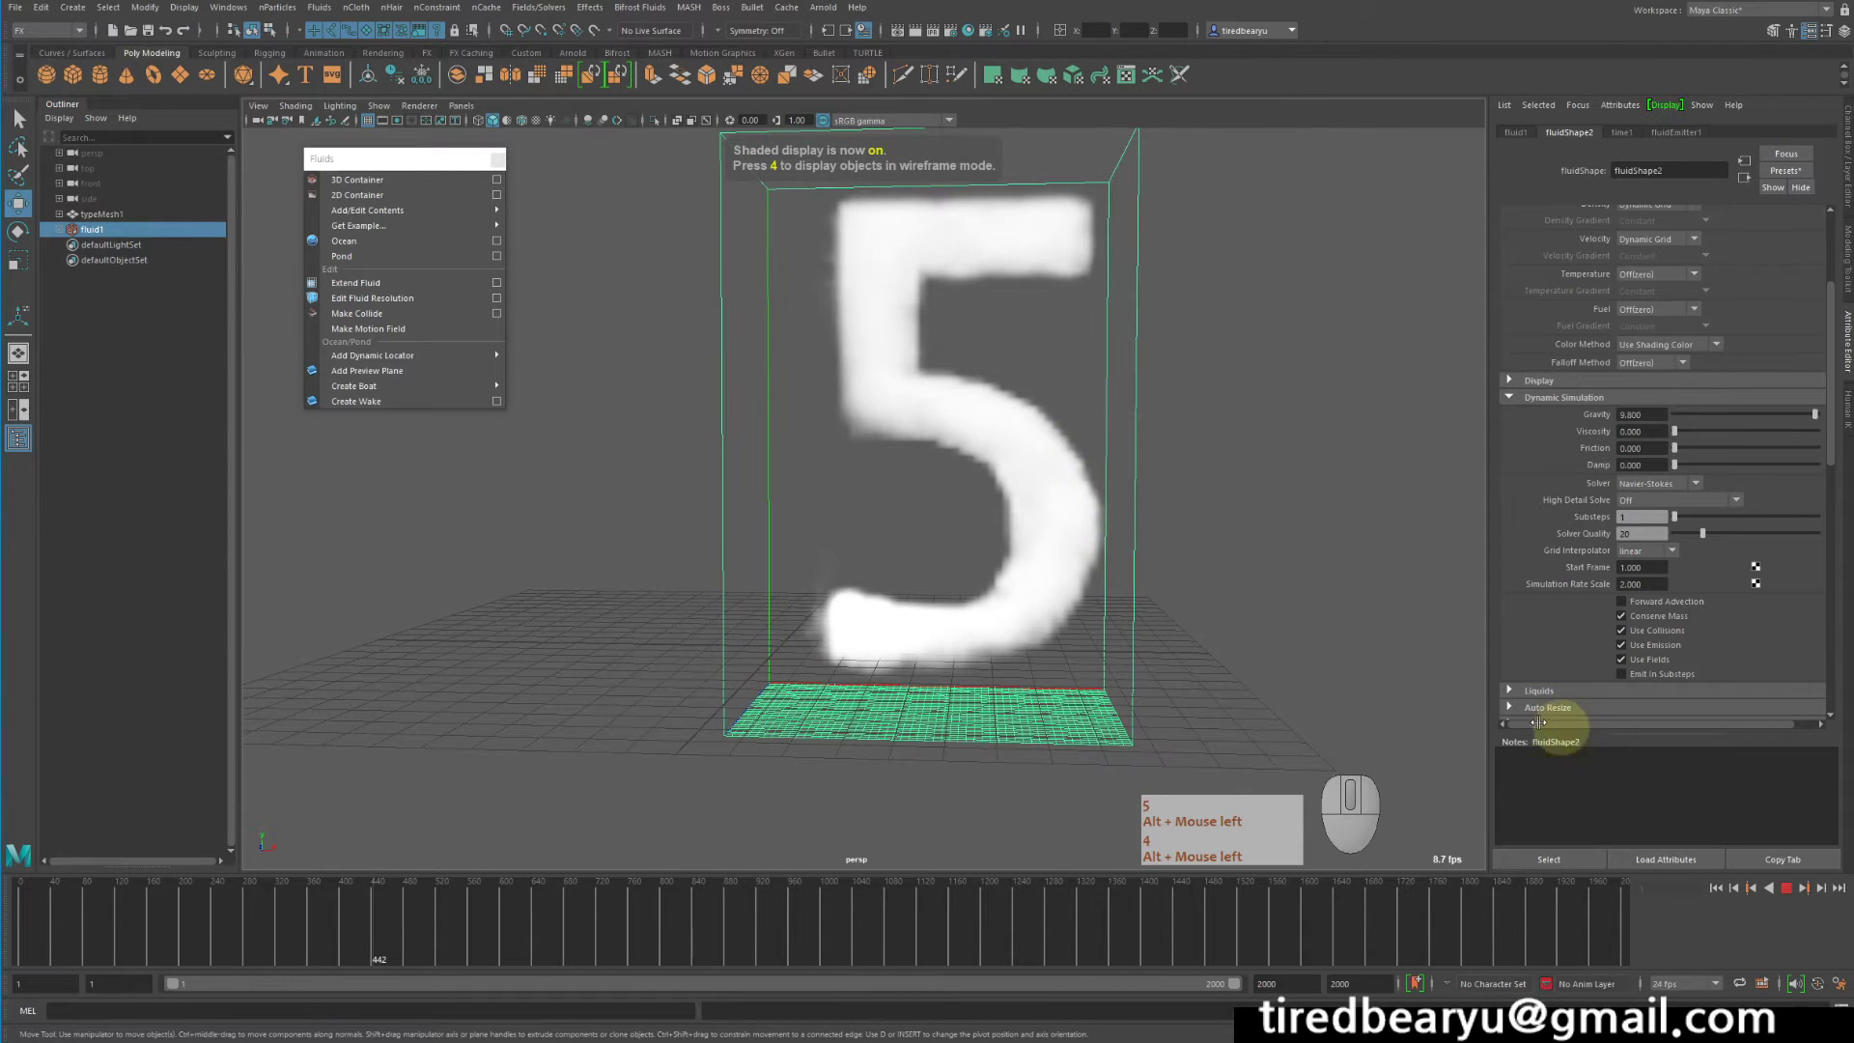
click(1791, 886)
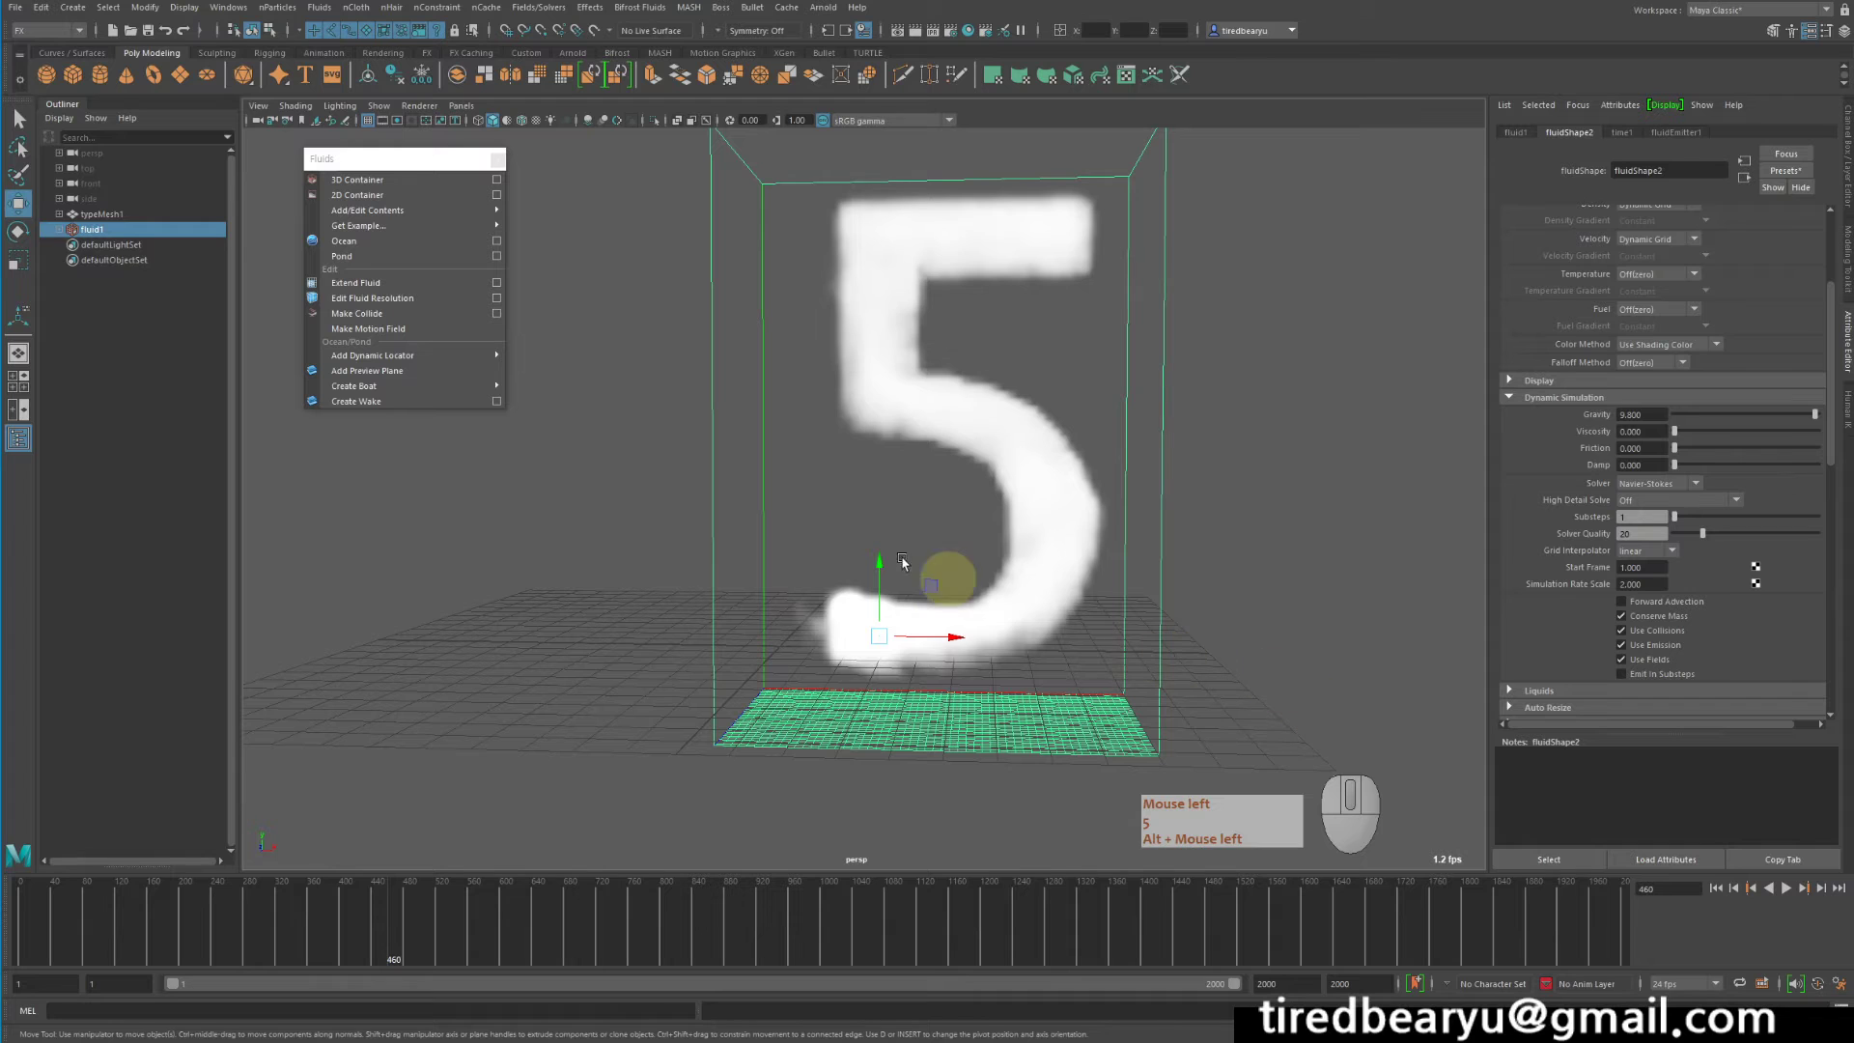
key(4)
alt+drag(675, 525, 640, 497)
key(5)
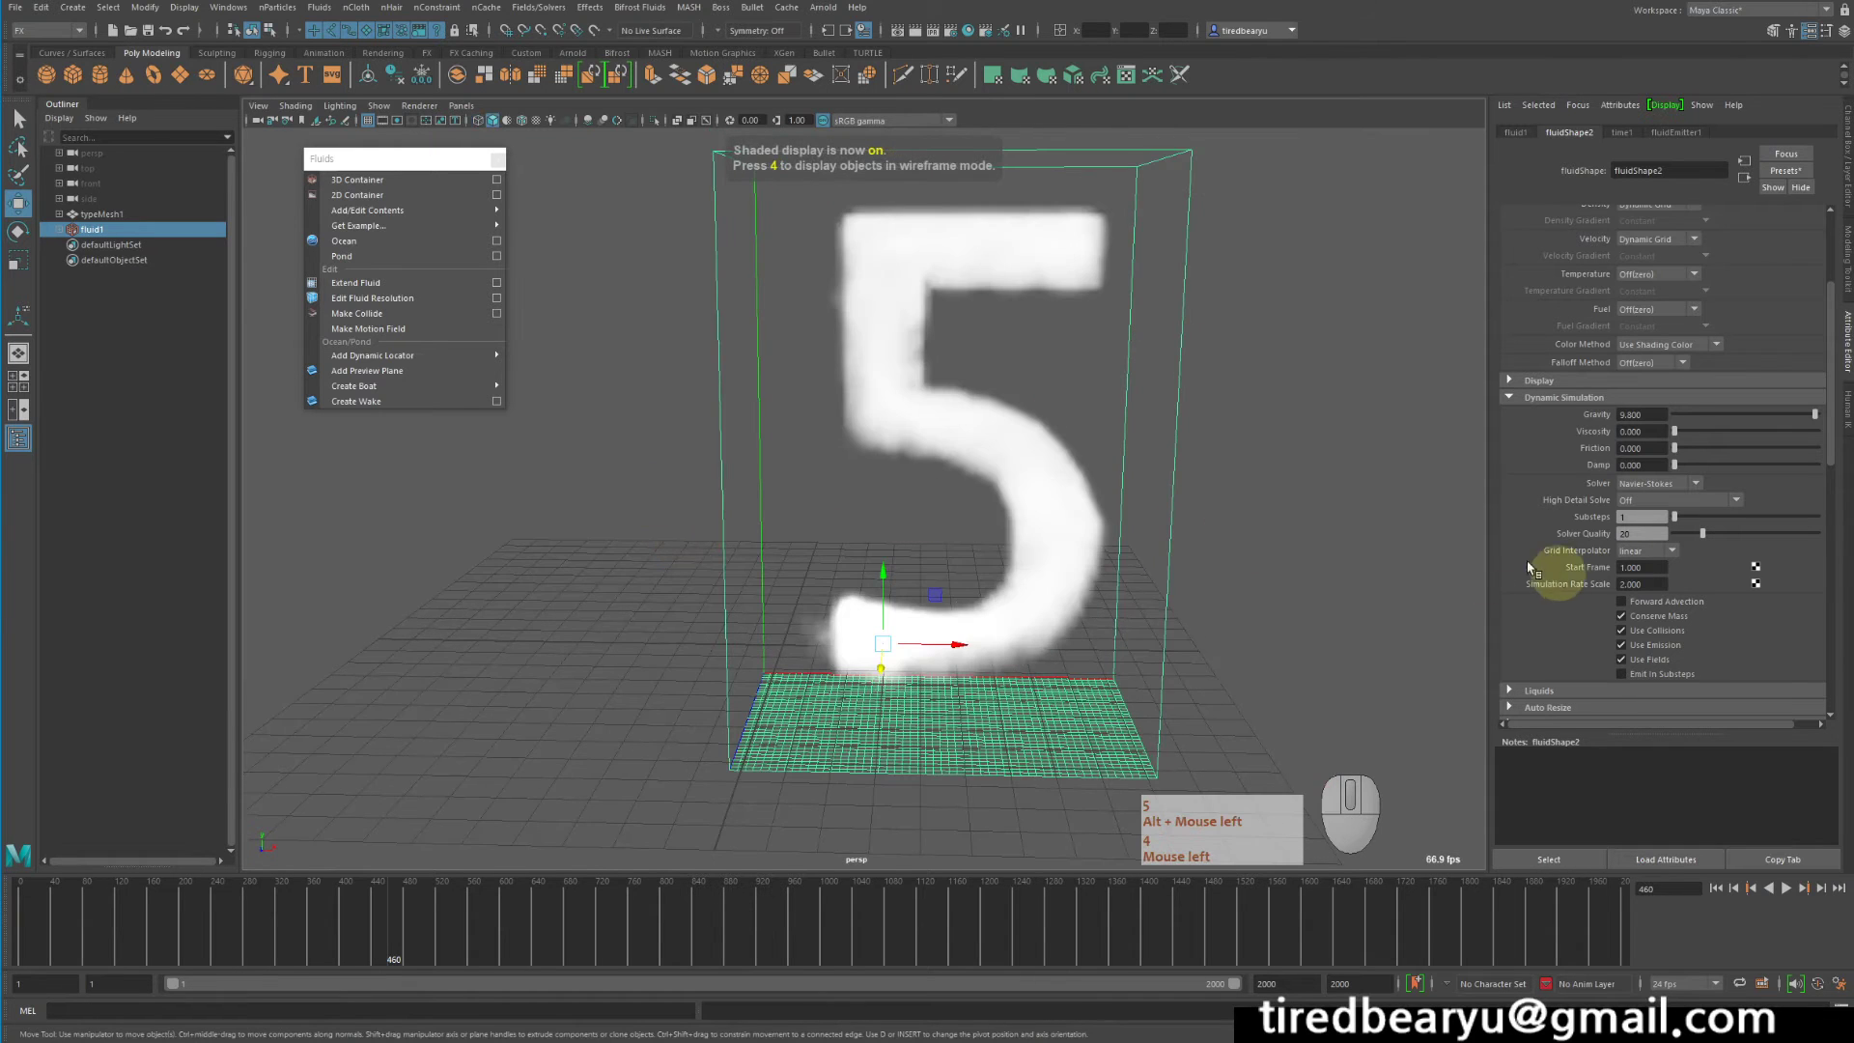
Turn on the visibility of layer1 to show the number 5 mesh again
click(1847, 188)
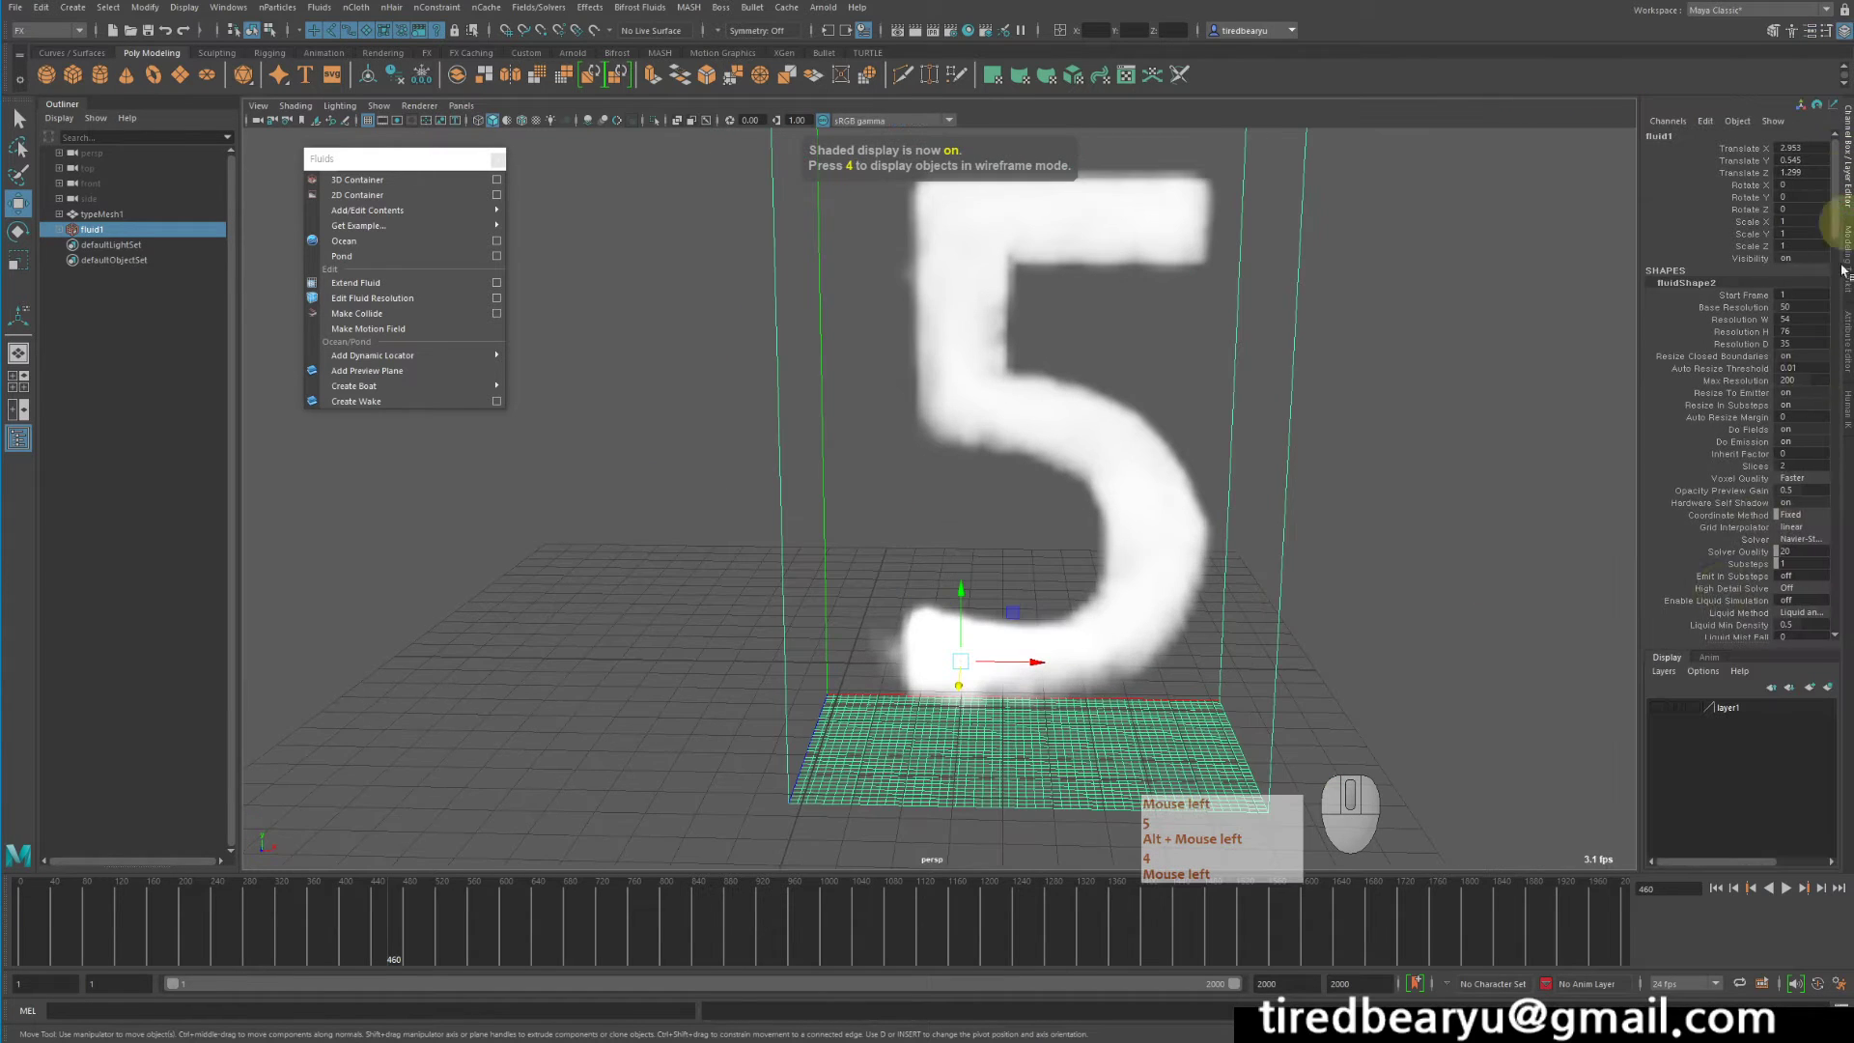
click(1659, 709)
alt+drag(1317, 522, 1338, 492)
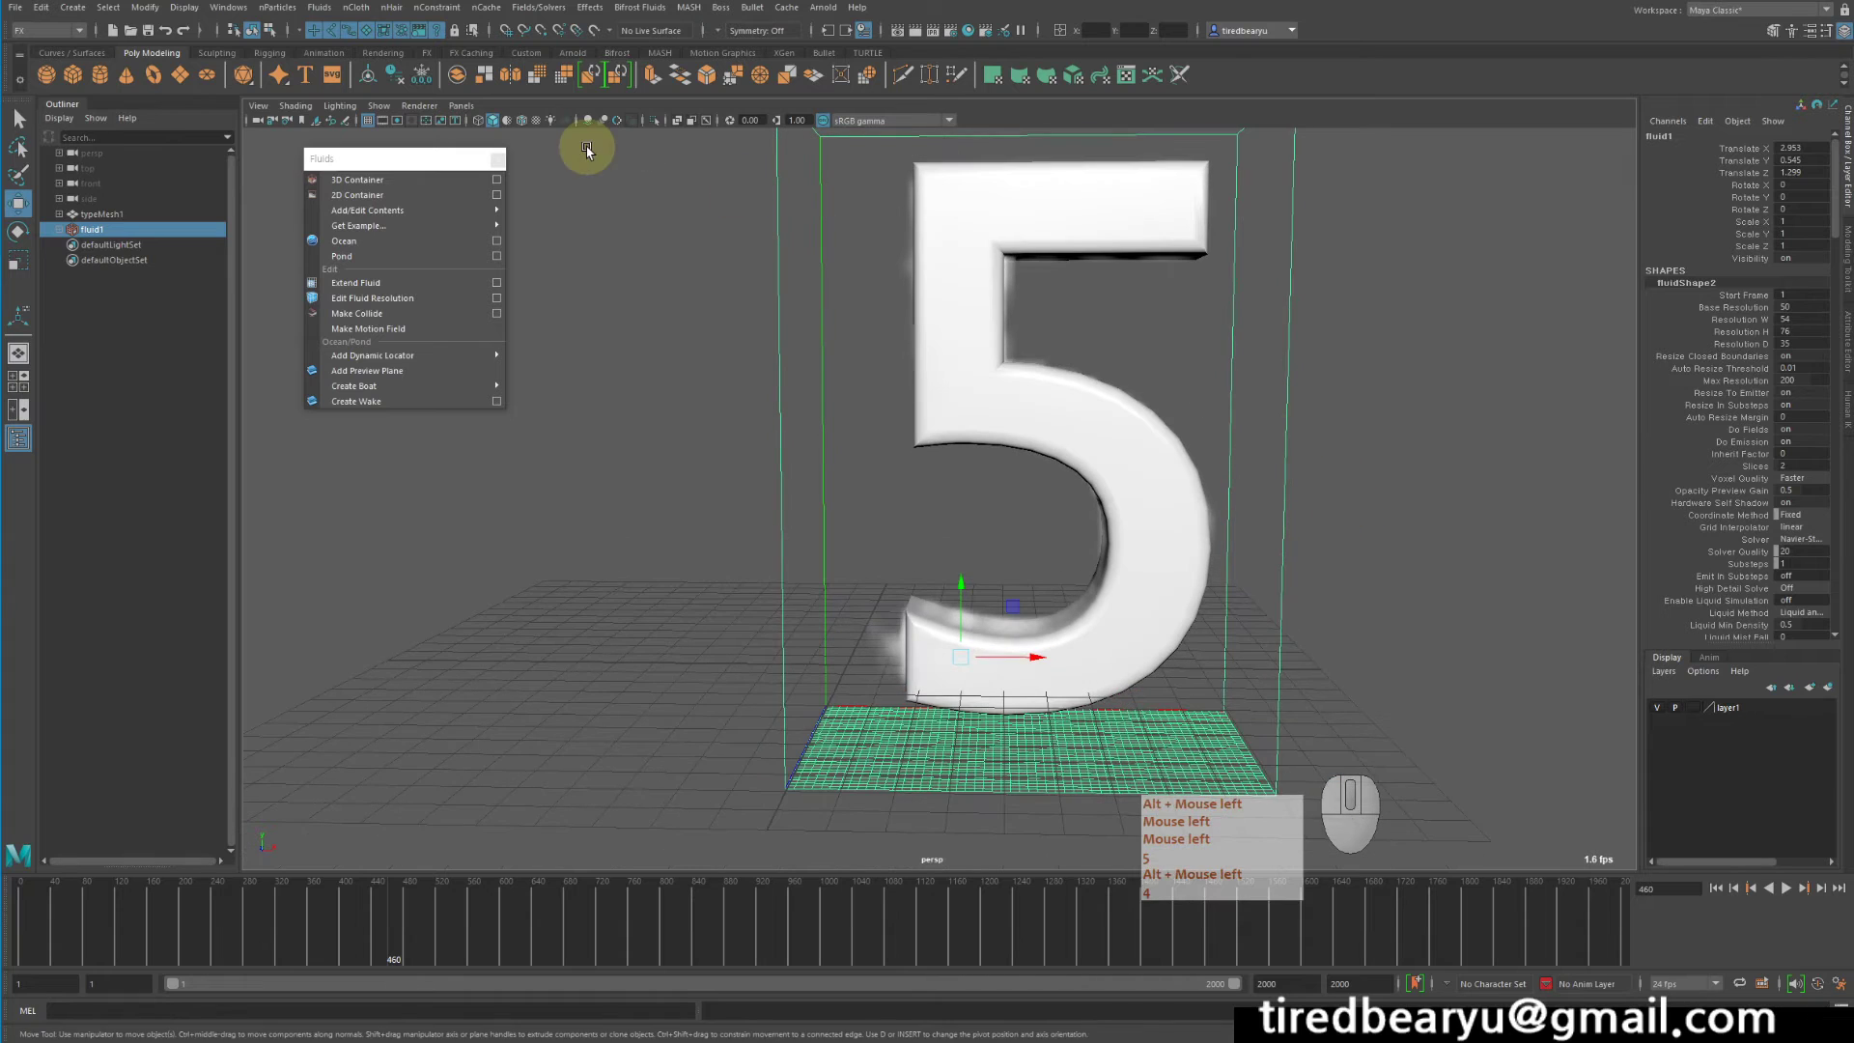
Create an nParticle emitter in the scene
click(277, 8)
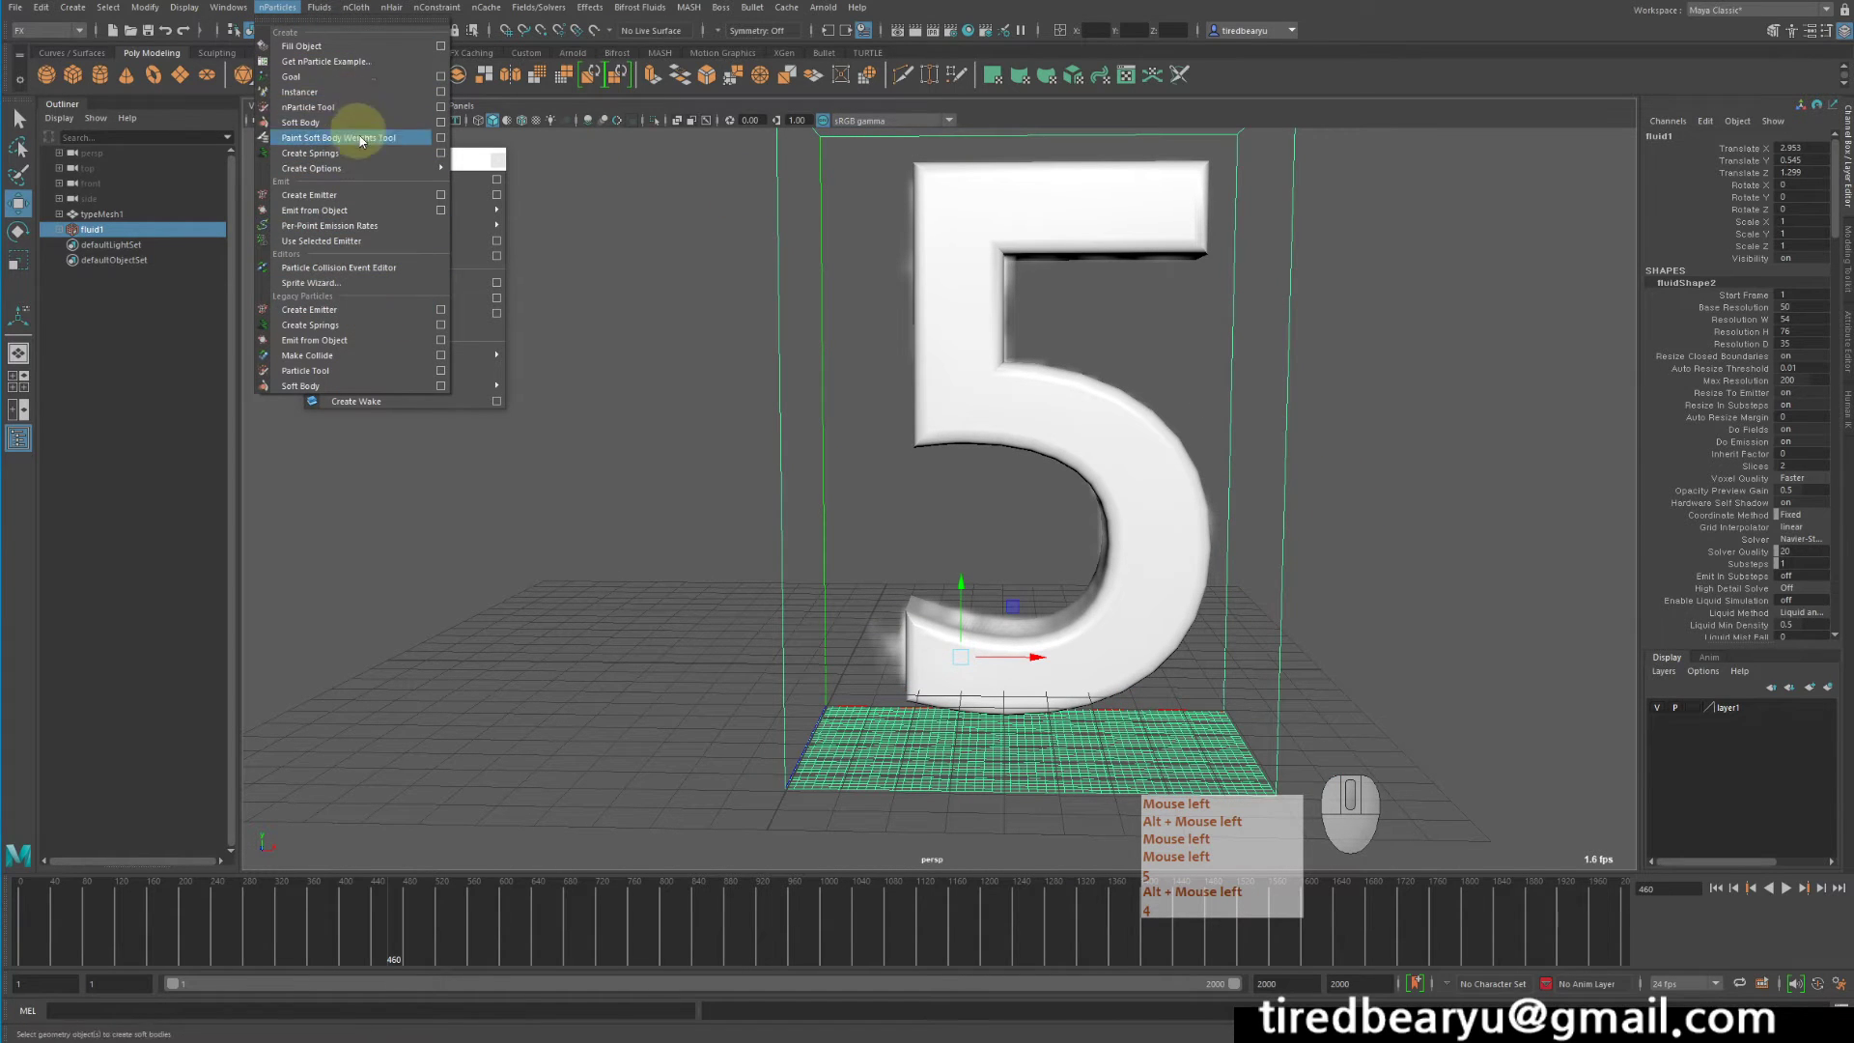
click(352, 194)
alt+drag(834, 496, 945, 583)
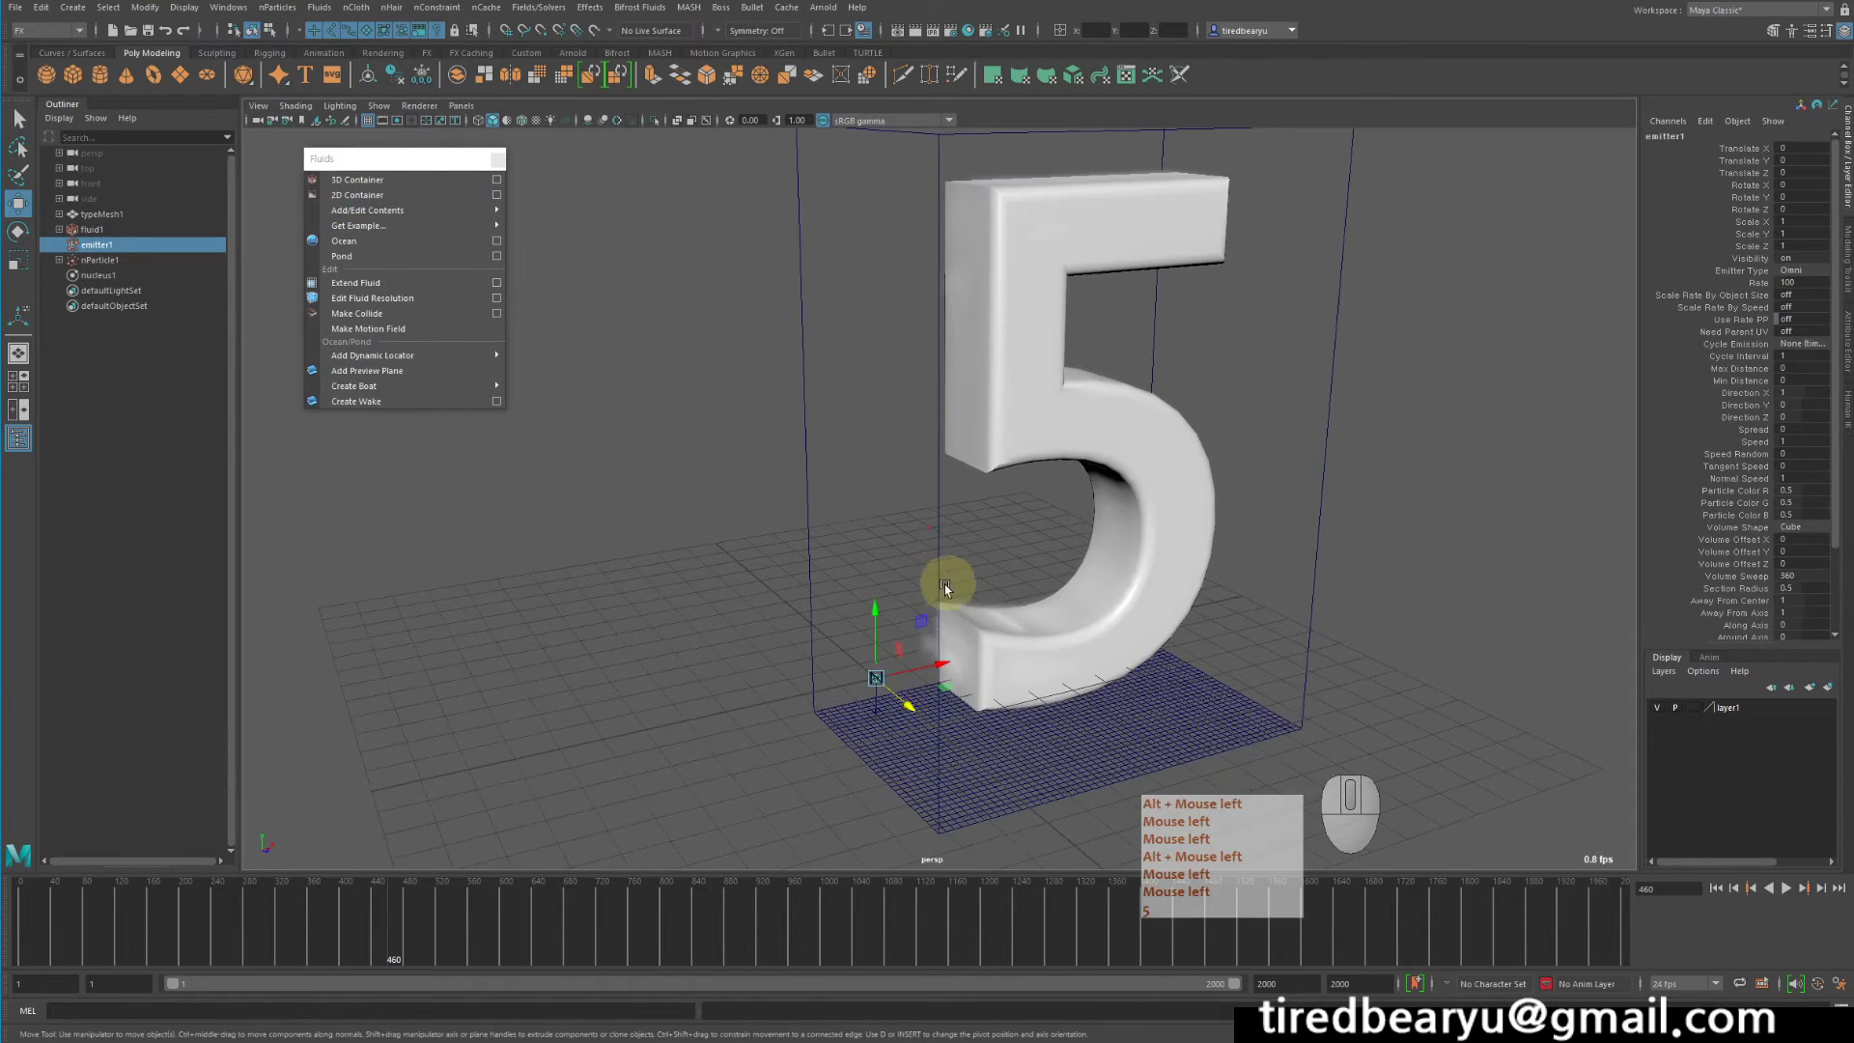
Move the particle emitter inside the lower tail end of the number 5, to about X 3.09, Y 0.31, Z 0.91
key(w)
mouse_move(941, 664)
mouse_down()
mouse_move(1076, 670)
mouse_move(996, 647)
mouse_move(965, 588)
mouse_up()
key(4)
key(5)
key(4)
drag(1032, 652, 1062, 666)
alt+right_drag(1062, 666, 1207, 695)
alt+middle_drag(1207, 695, 1125, 529)
alt+drag(1124, 529, 1097, 530)
alt+right_drag(1097, 530, 1006, 512)
alt+middle_drag(1006, 512, 1006, 548)
key(q)
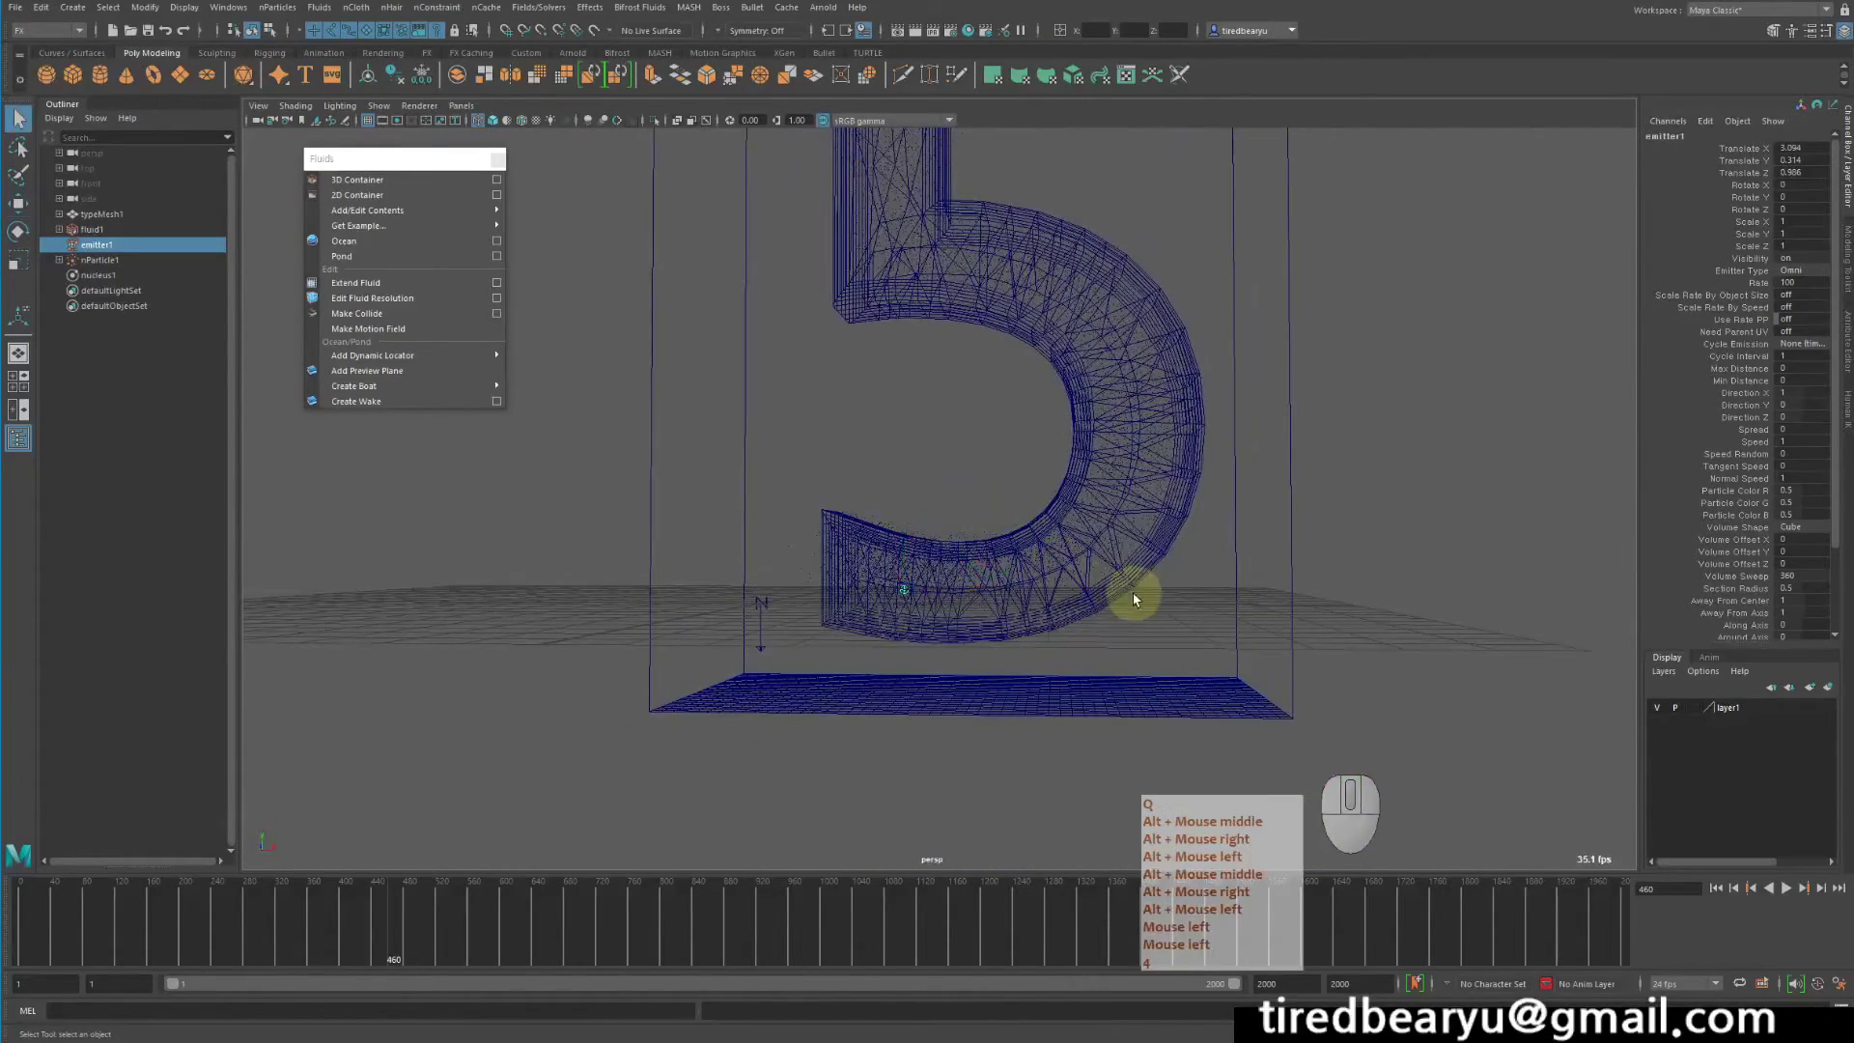
Play the emitted particles from the first frame to check their motion, then stop the playback
alt+right_drag(1139, 599, 1154, 583)
alt+middle_drag(1155, 583, 1146, 633)
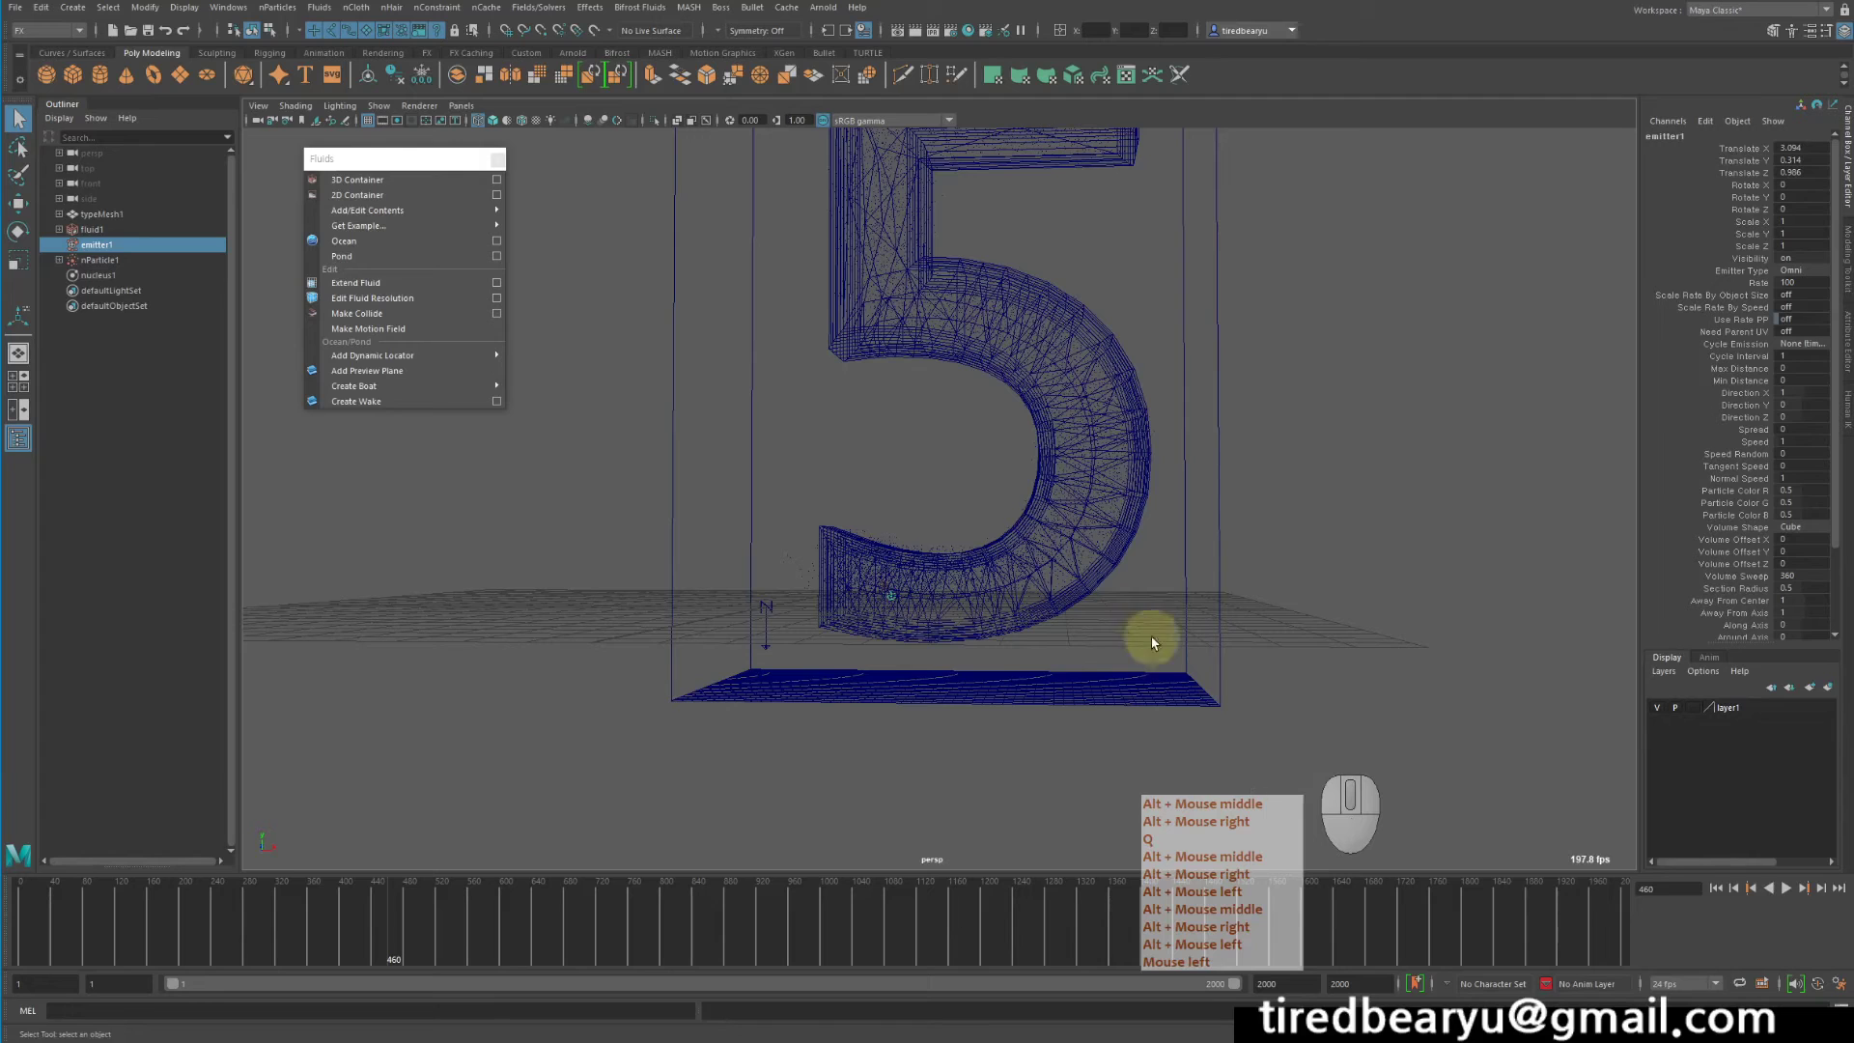
click(1717, 888)
click(1786, 888)
click(1787, 888)
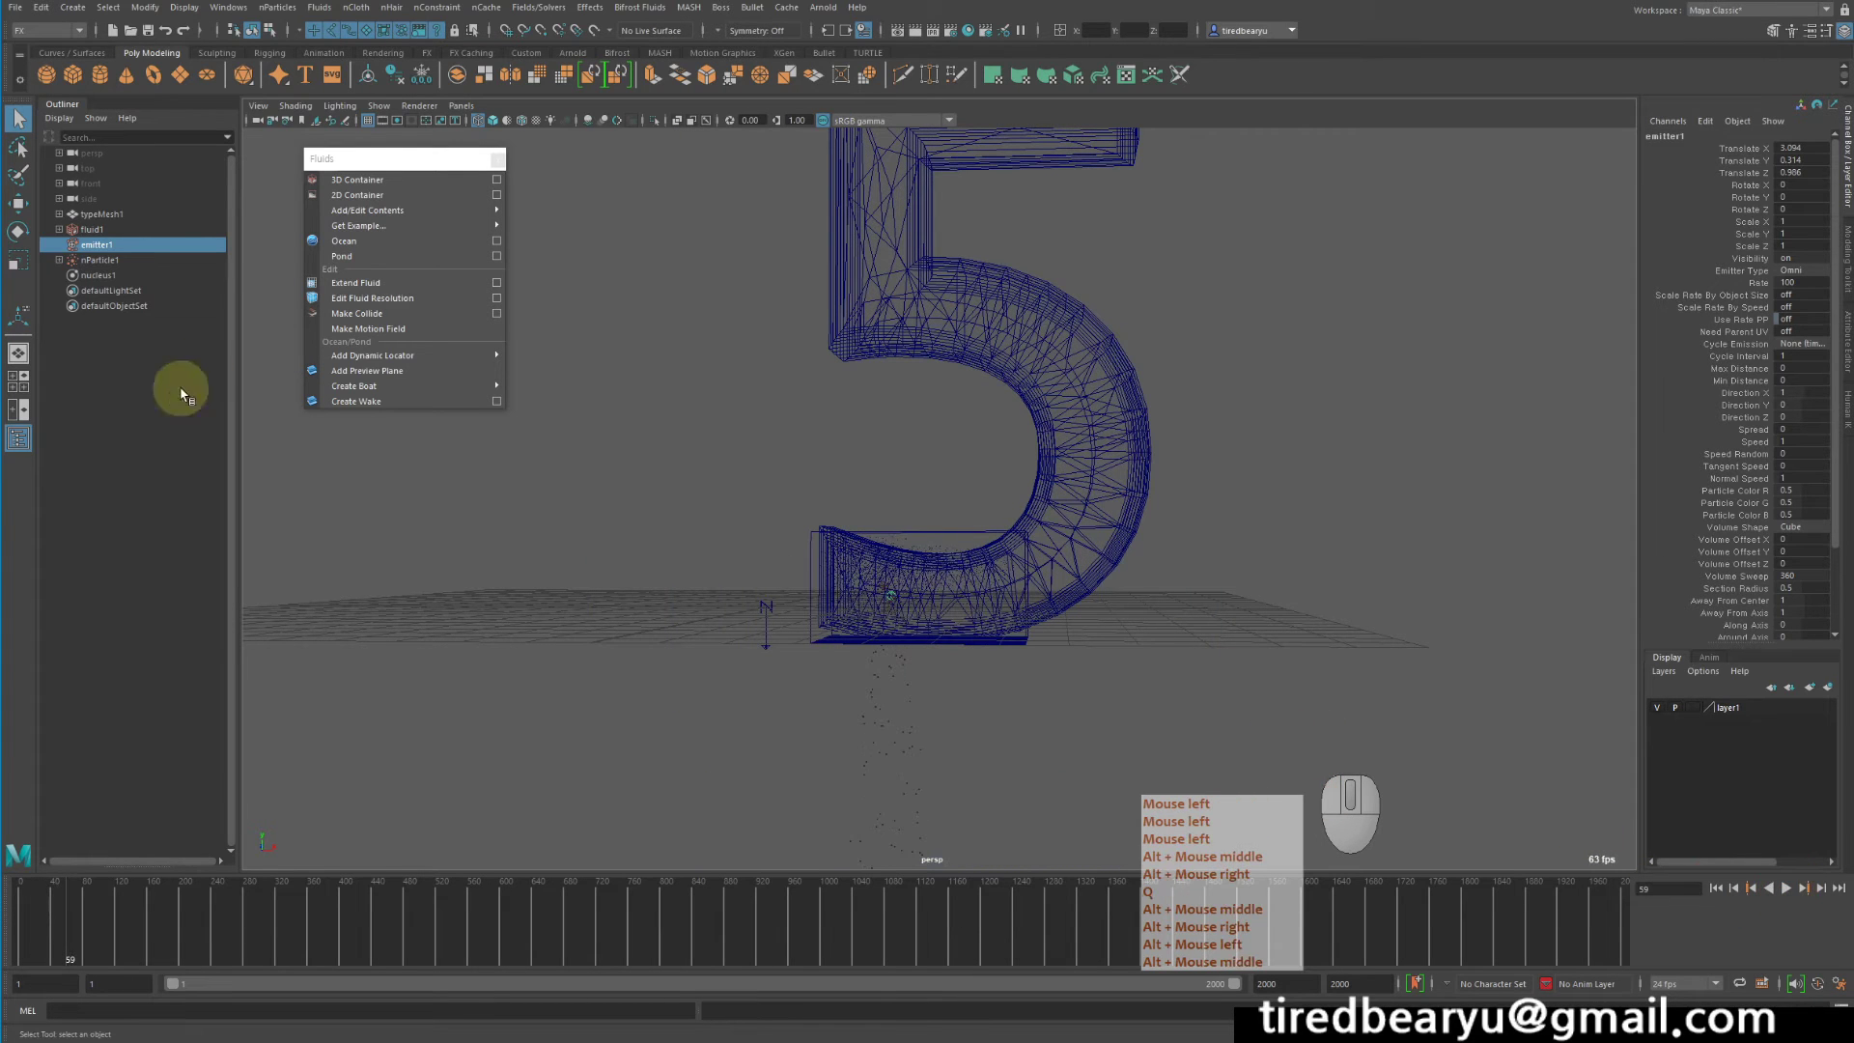
Enable Ignore Solver Wind and Ignore Solver Gravity in the Dynamic Properties of nParticle1
click(93, 259)
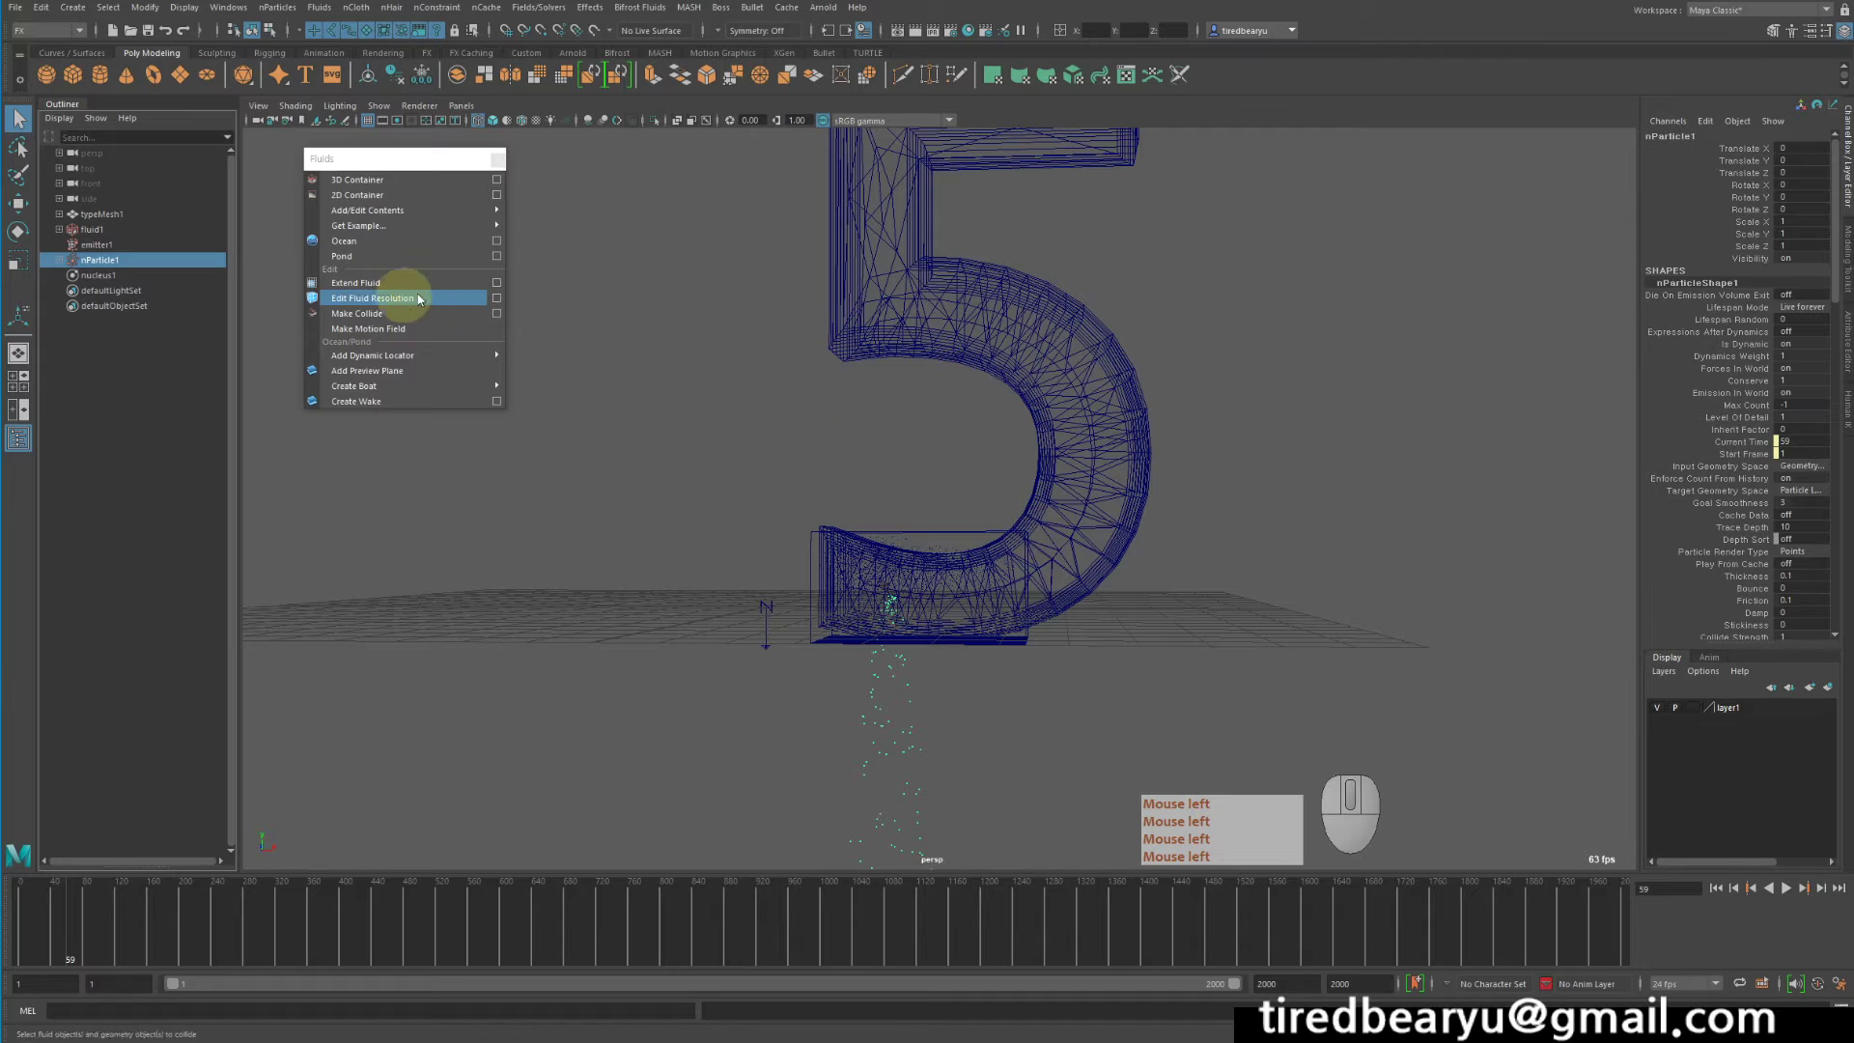
click(114, 287)
click(88, 277)
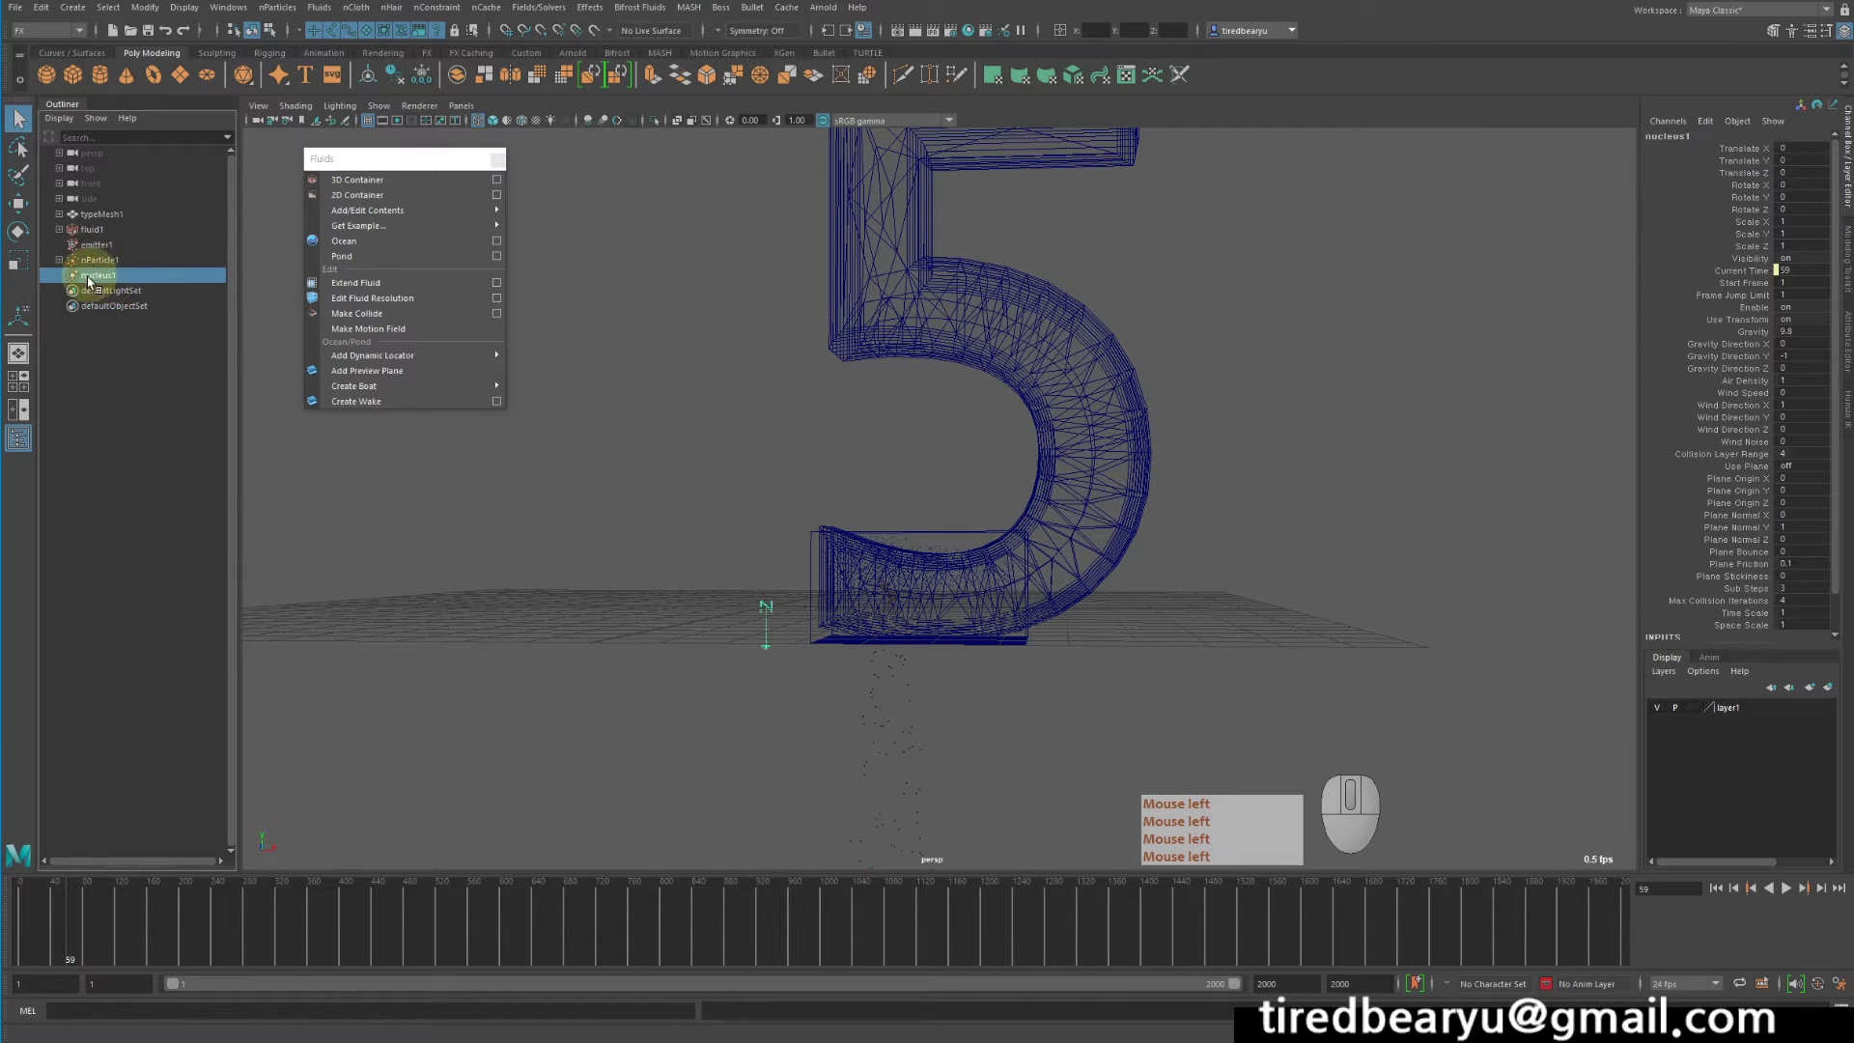
click(96, 259)
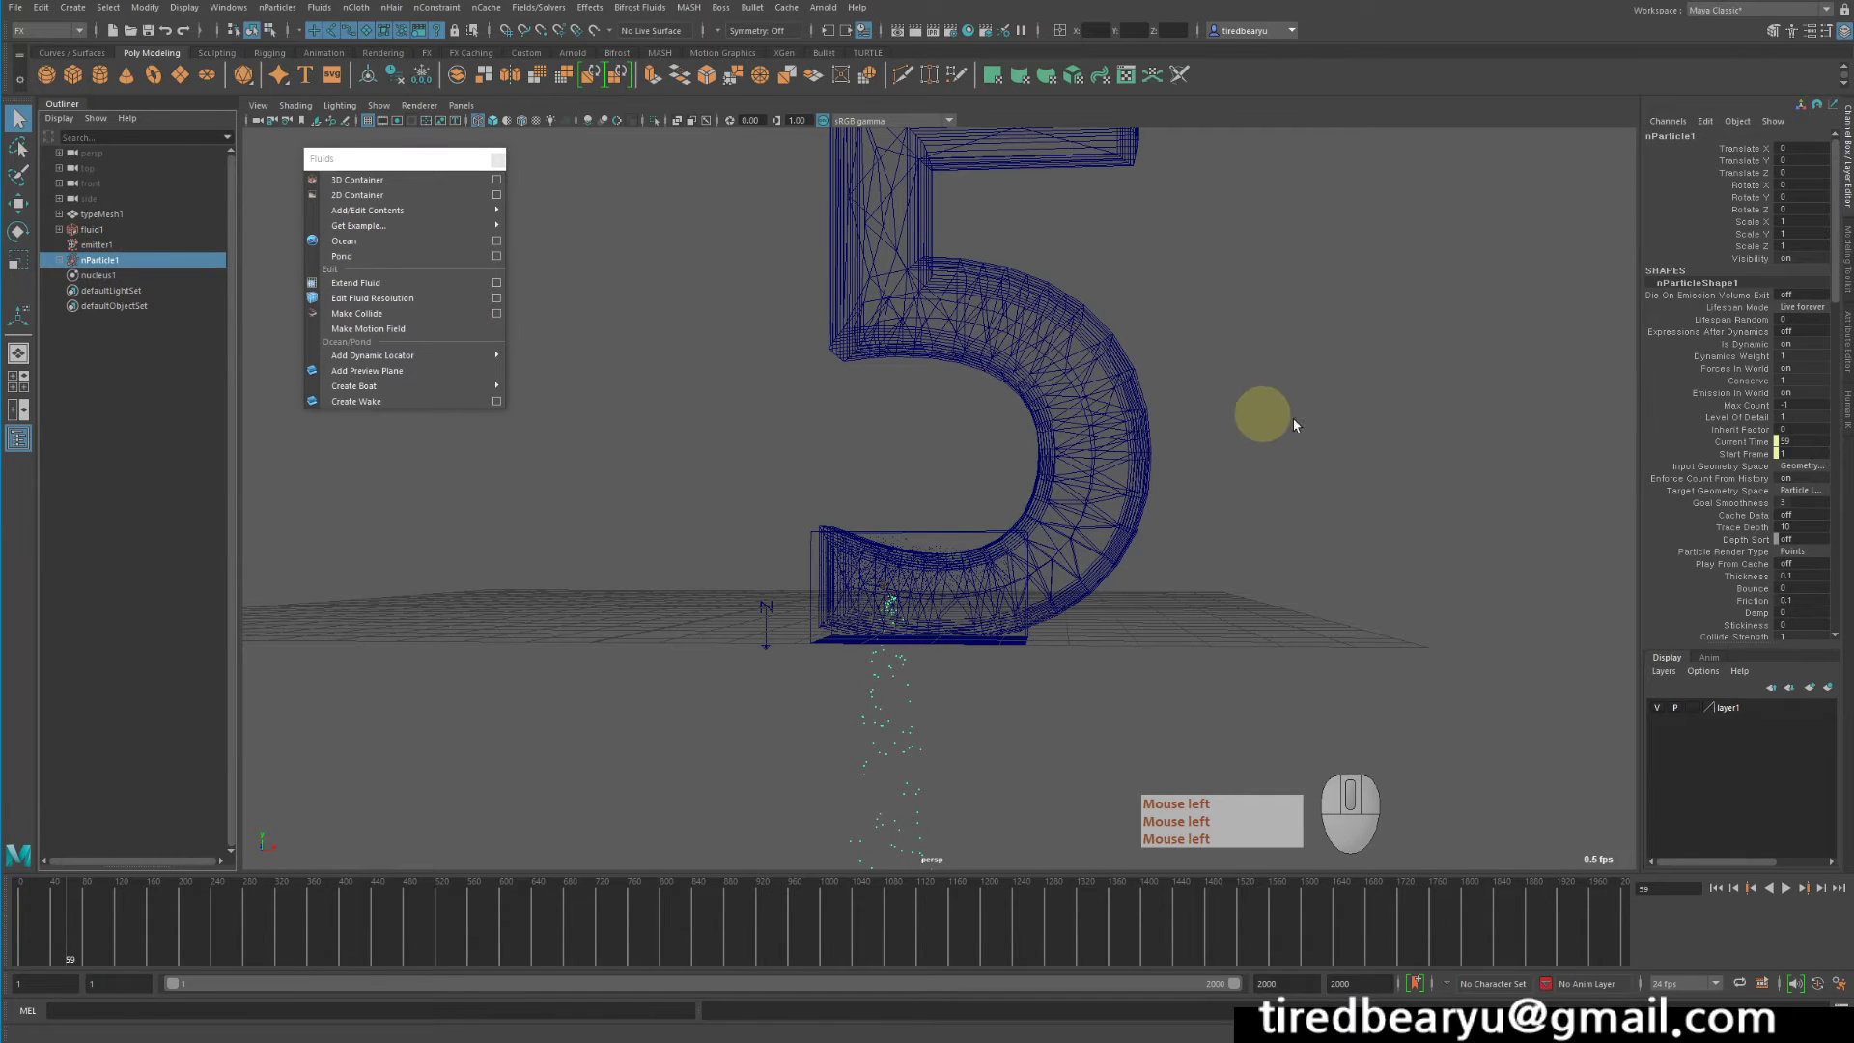
key(ctrl+a)
scroll(1747, 555, down, 6)
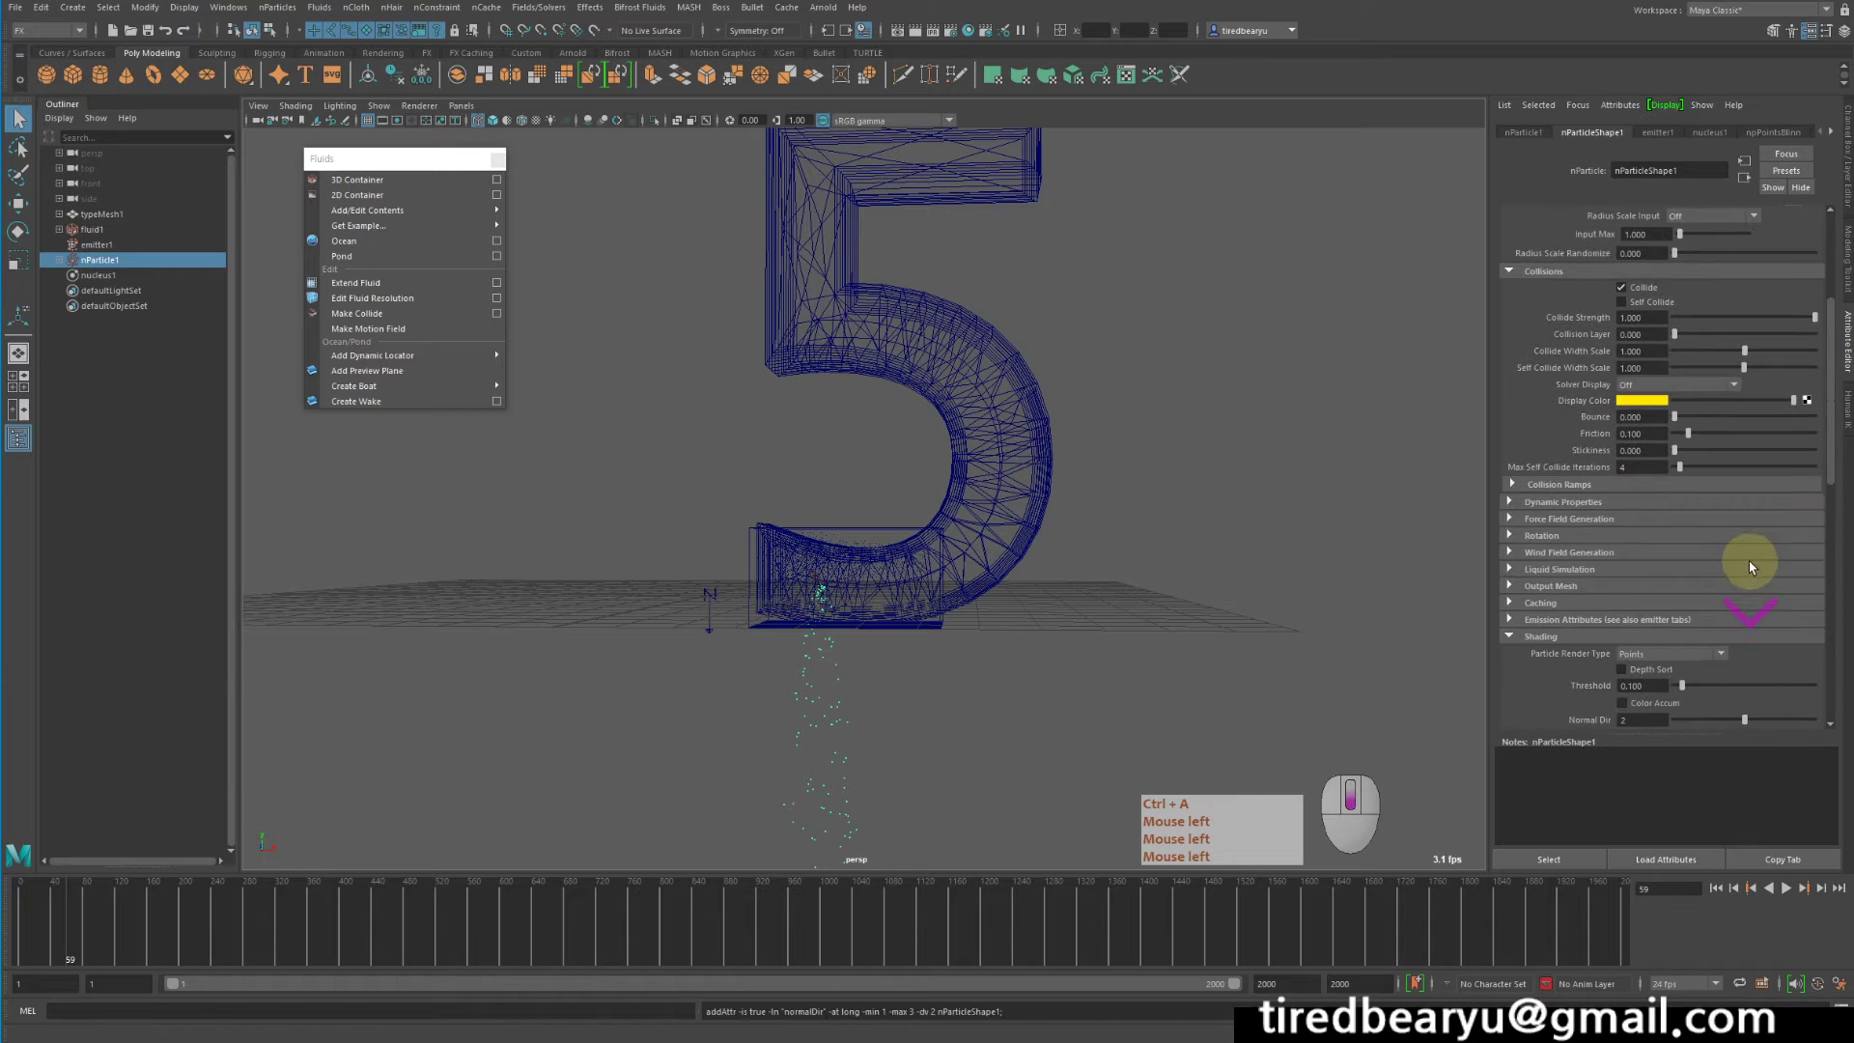
click(1571, 455)
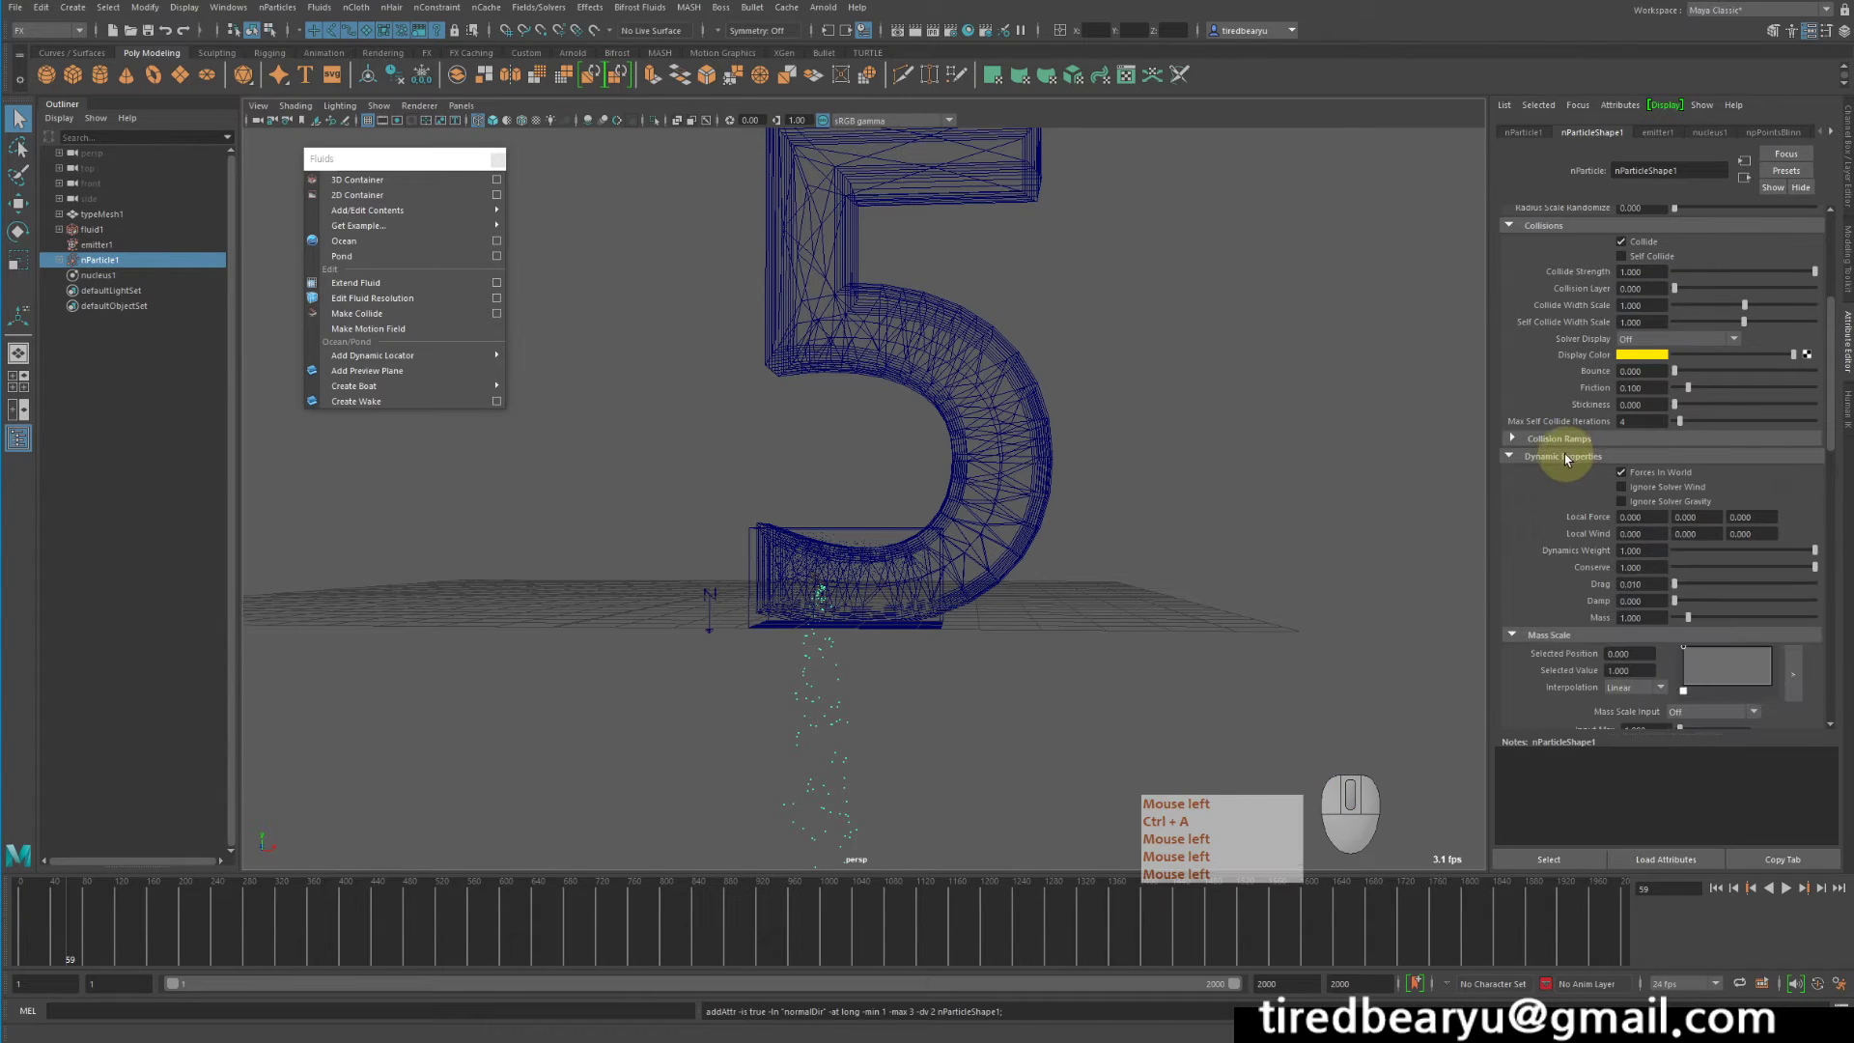
click(1684, 488)
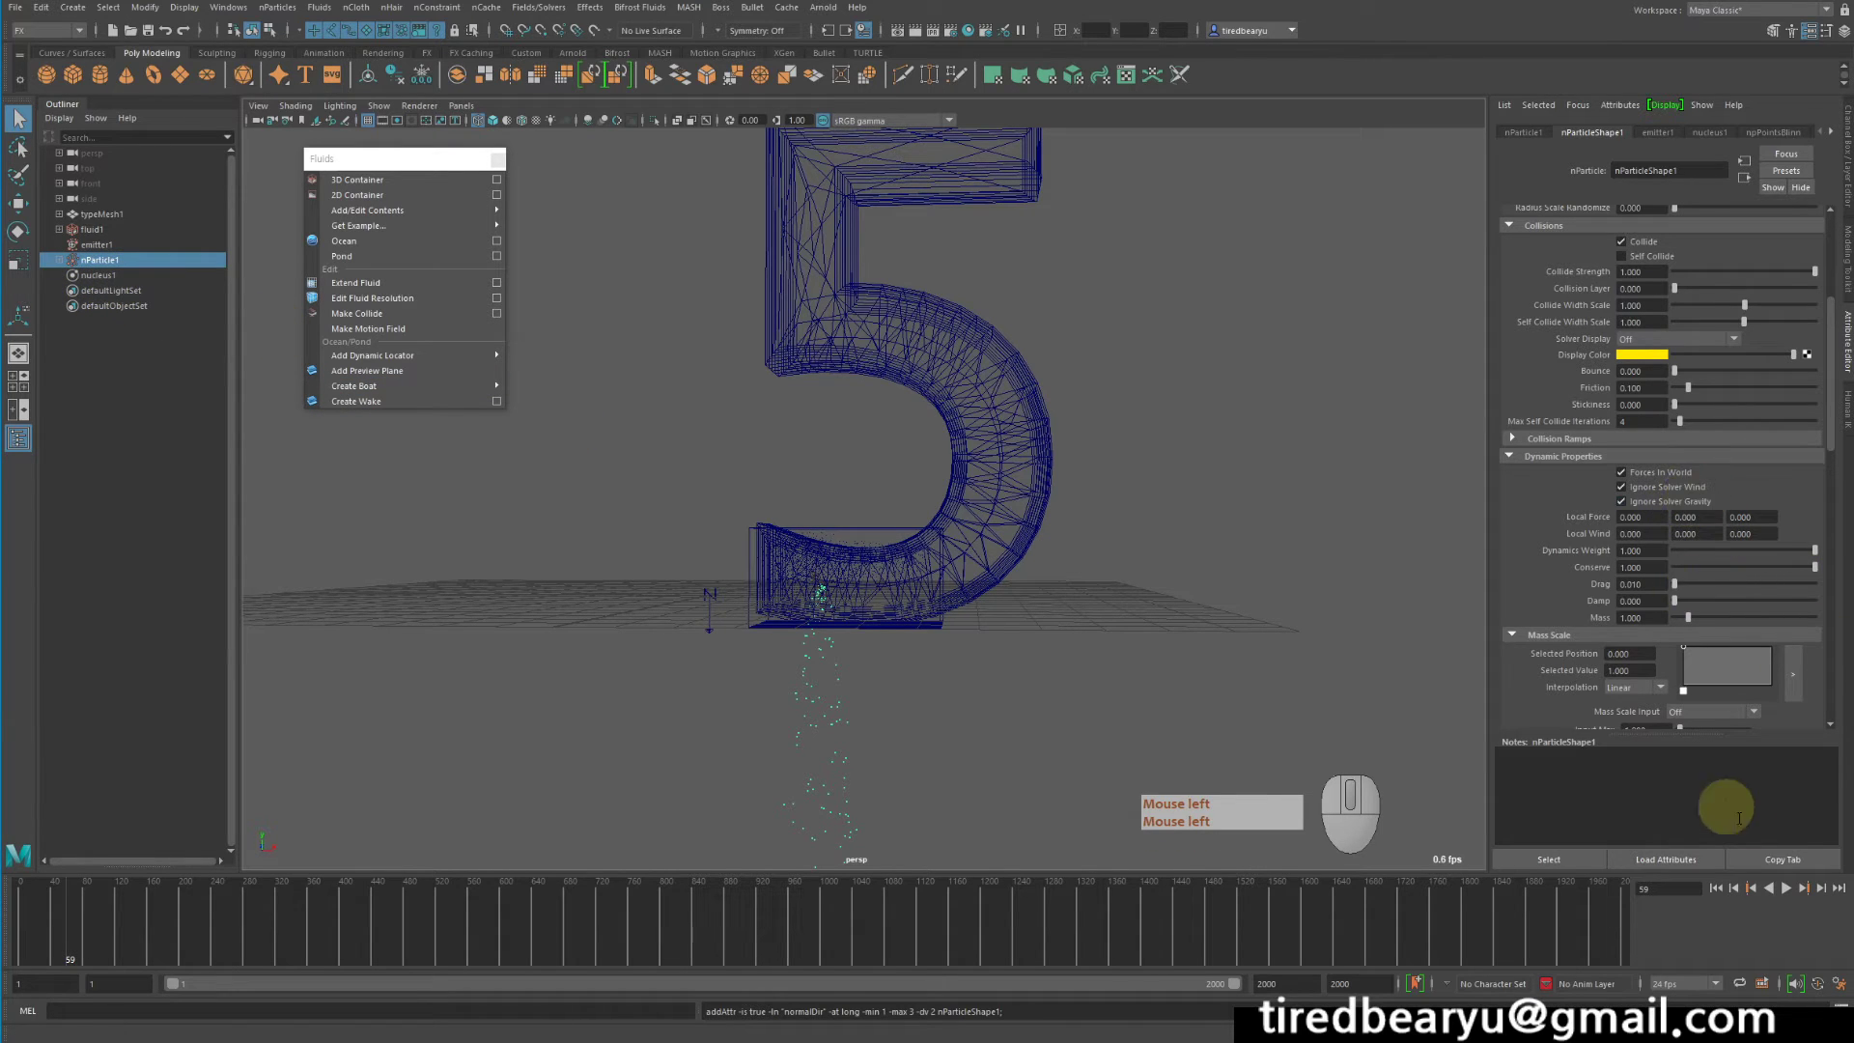
Replay the particles without solver gravity and wind, stop, and return to the first frame
click(1717, 889)
click(1786, 889)
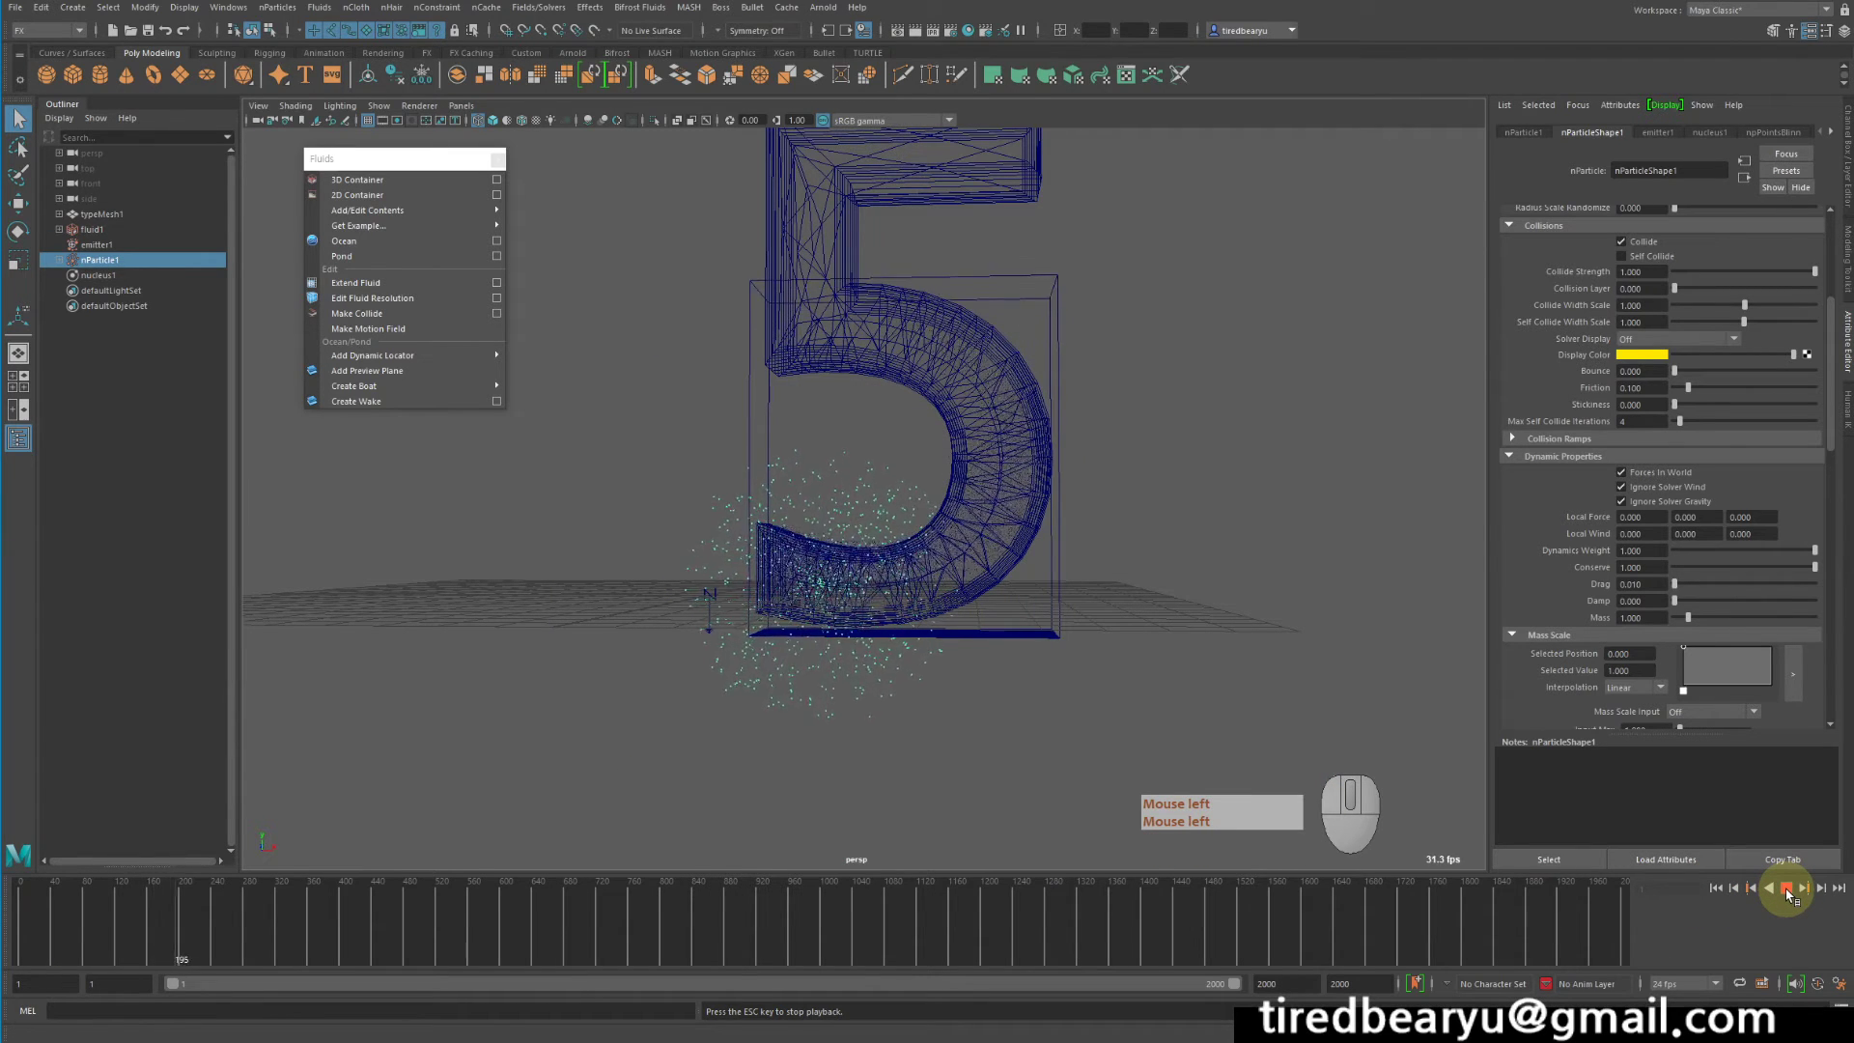
click(1786, 890)
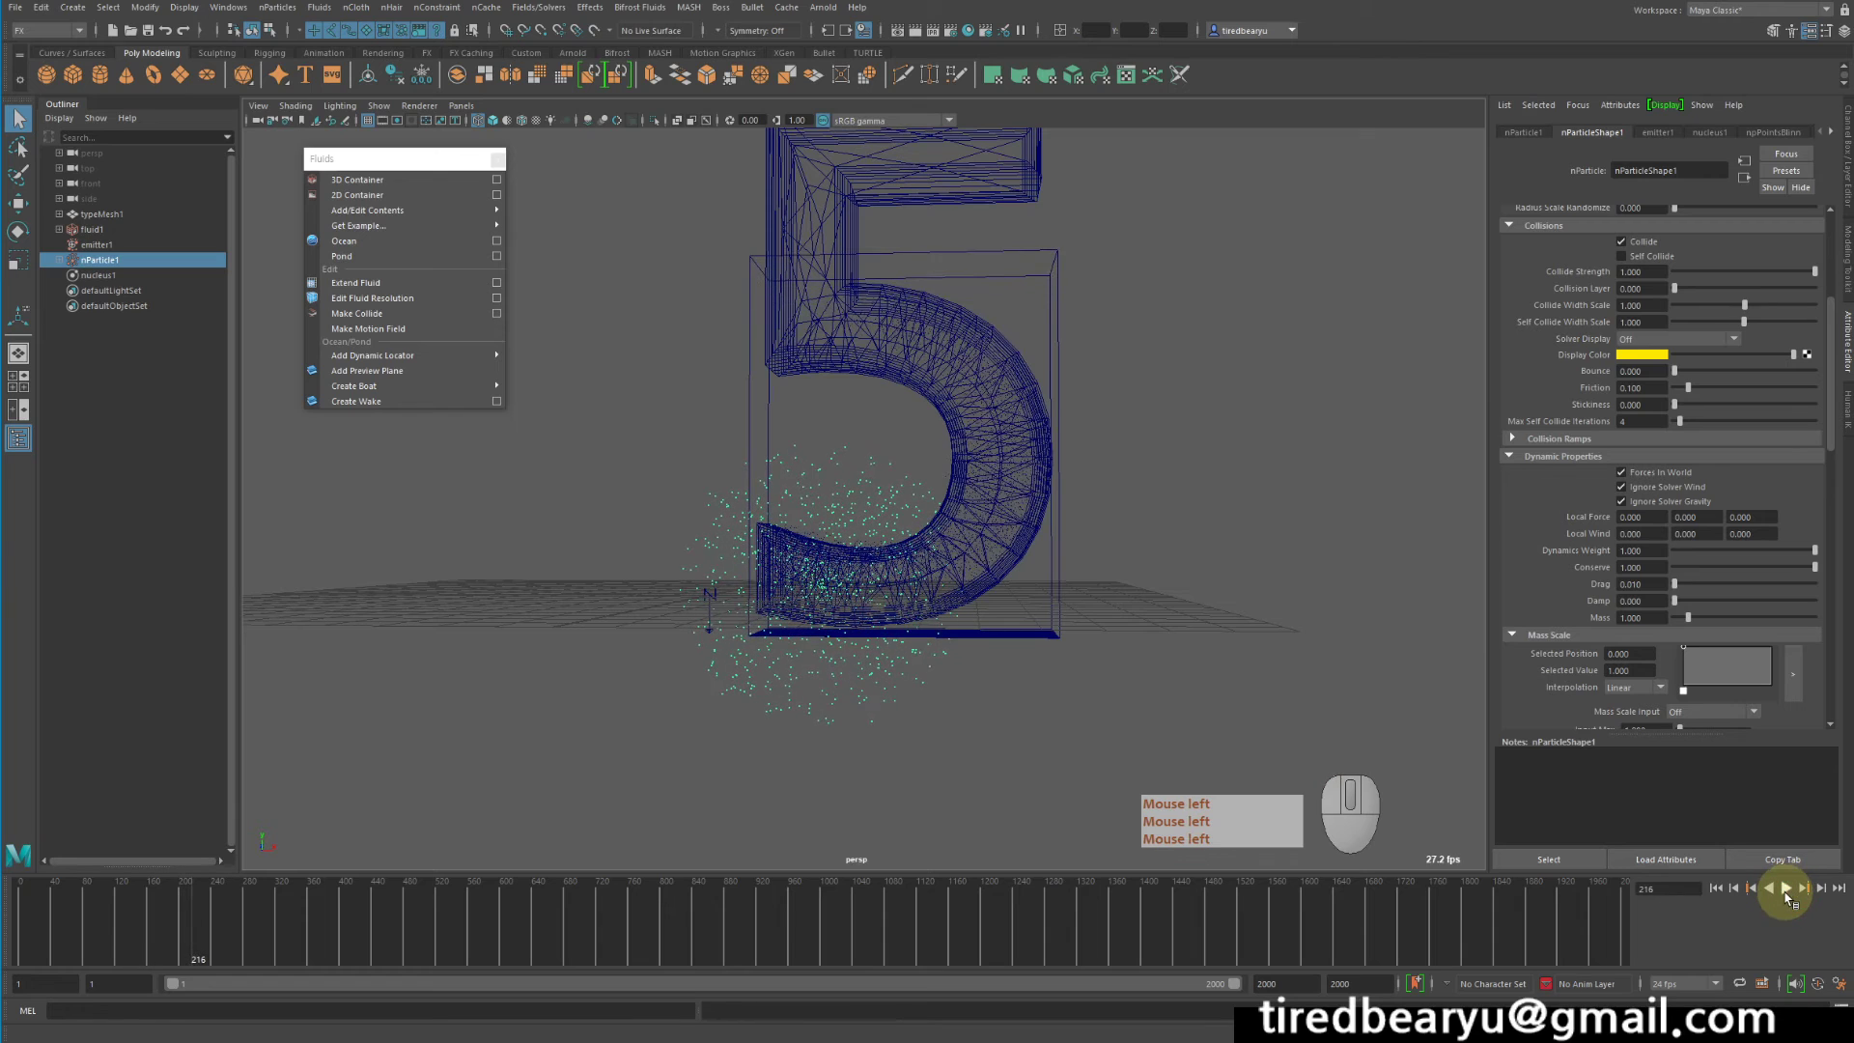
click(1716, 887)
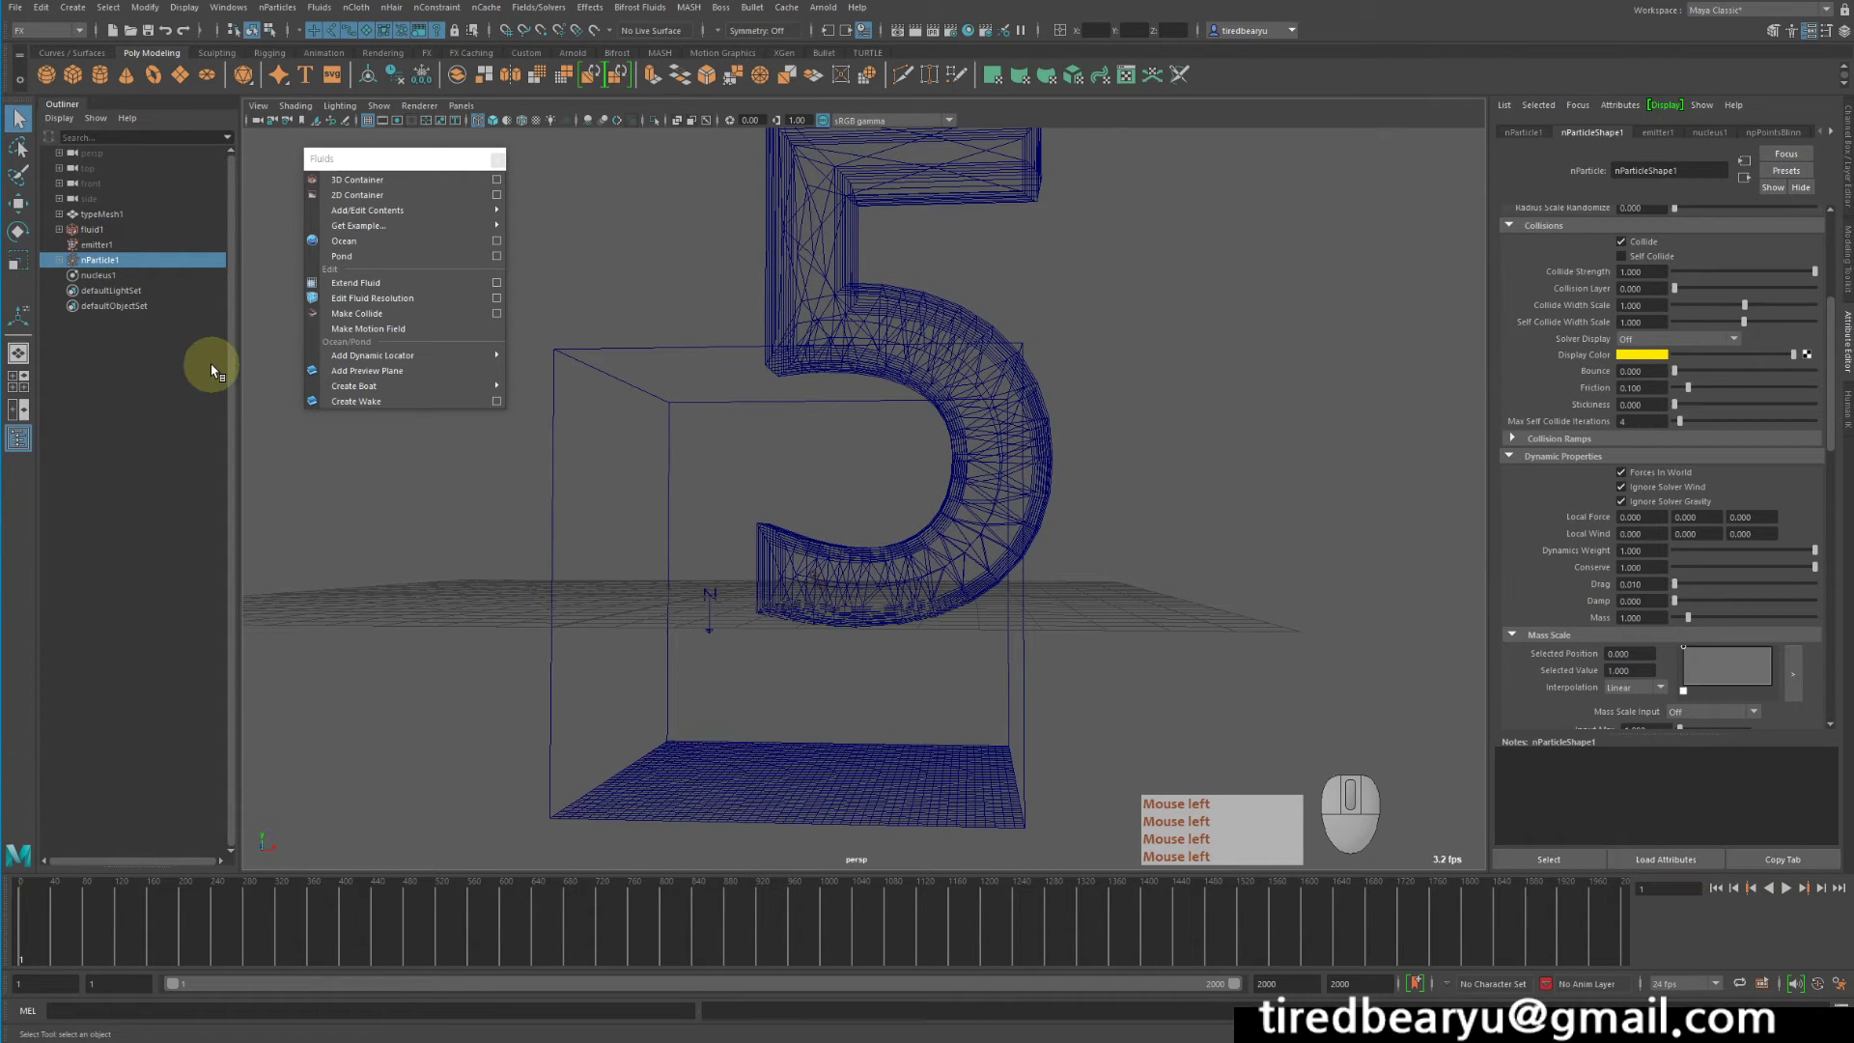
Connect nParticle1 to the fluidShape2 field in the Dynamic Relationships Editor
click(125, 259)
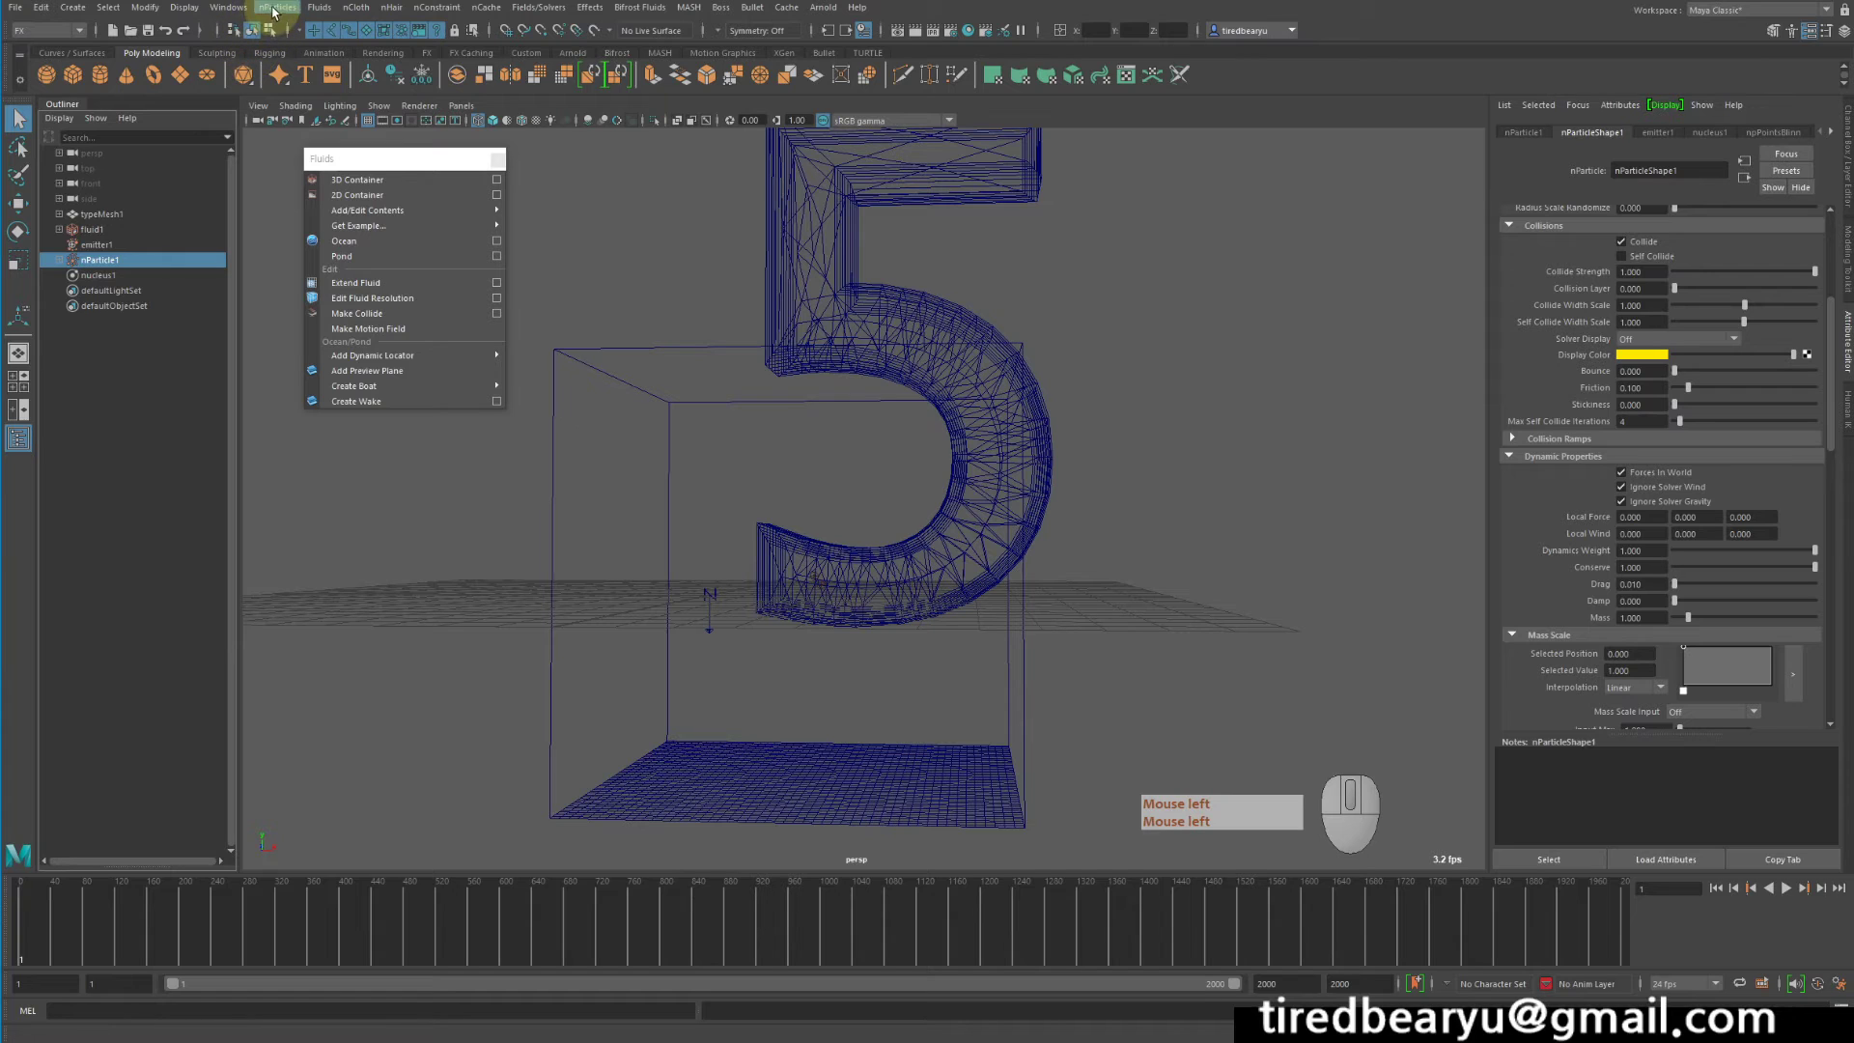
click(232, 8)
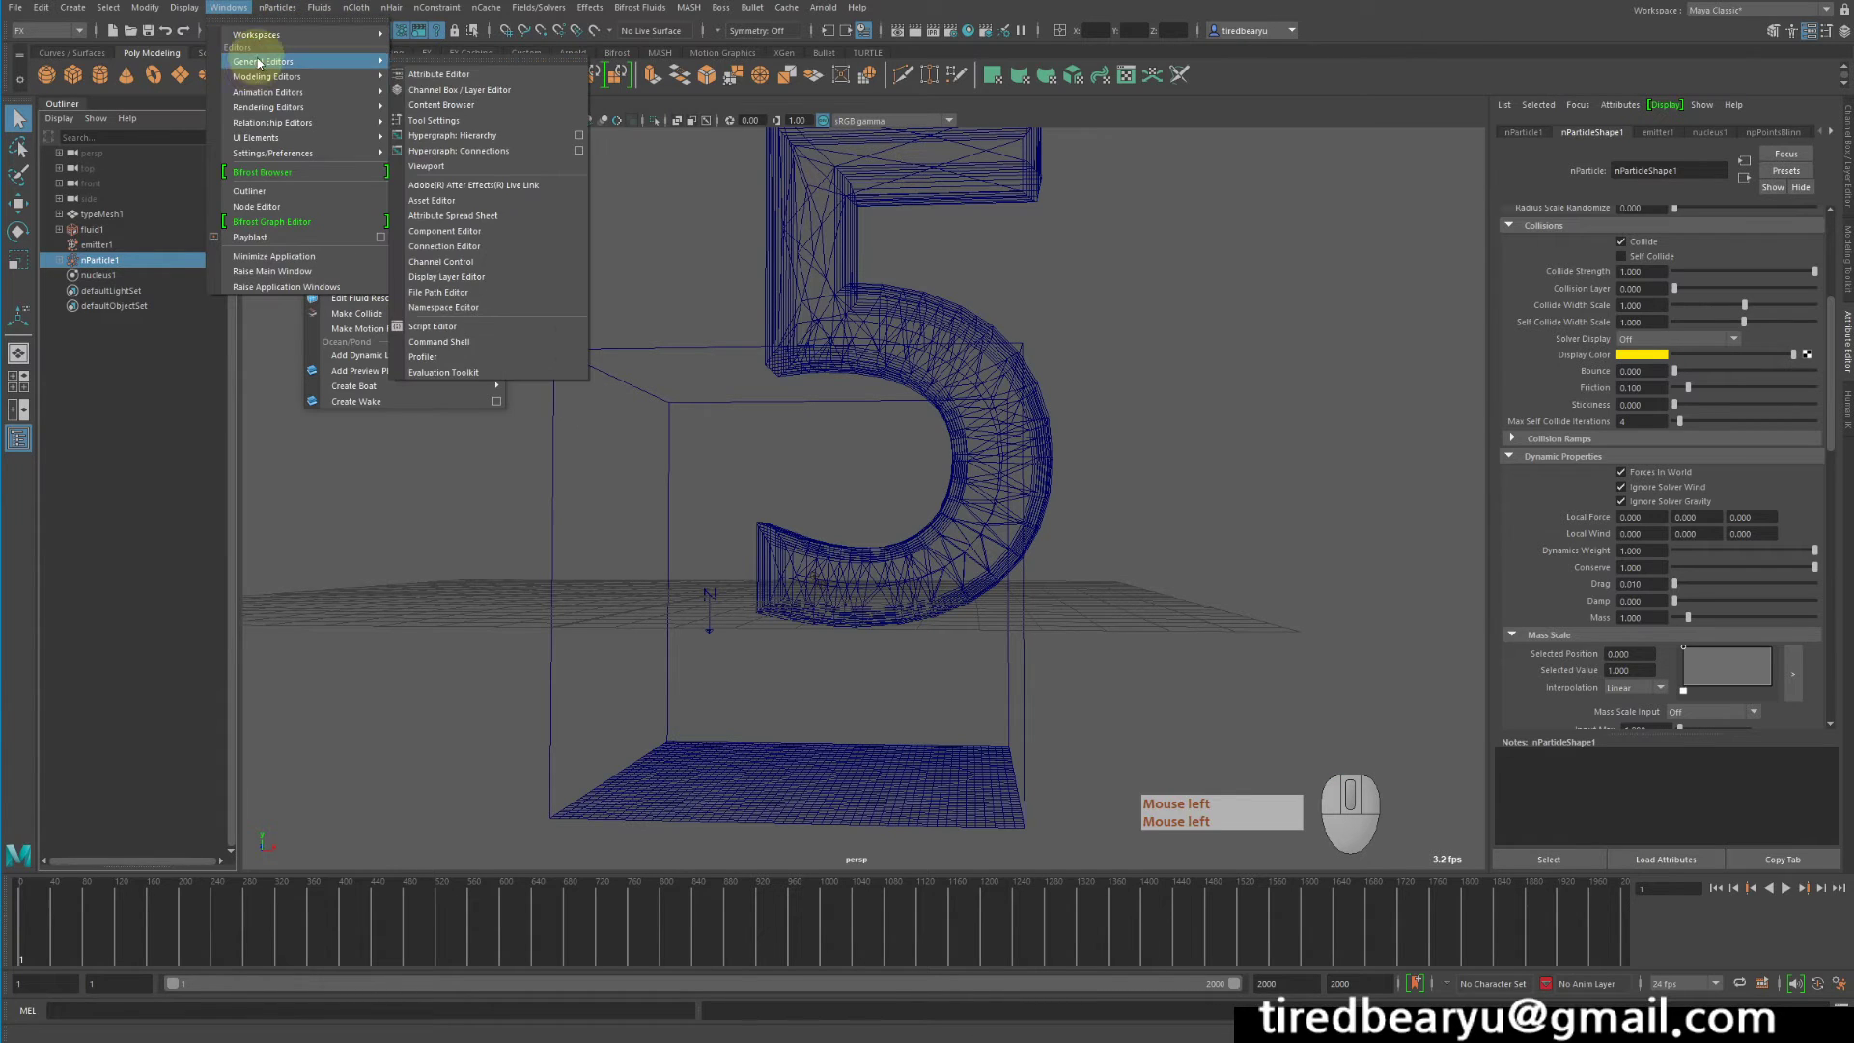
mouse_move(301, 125)
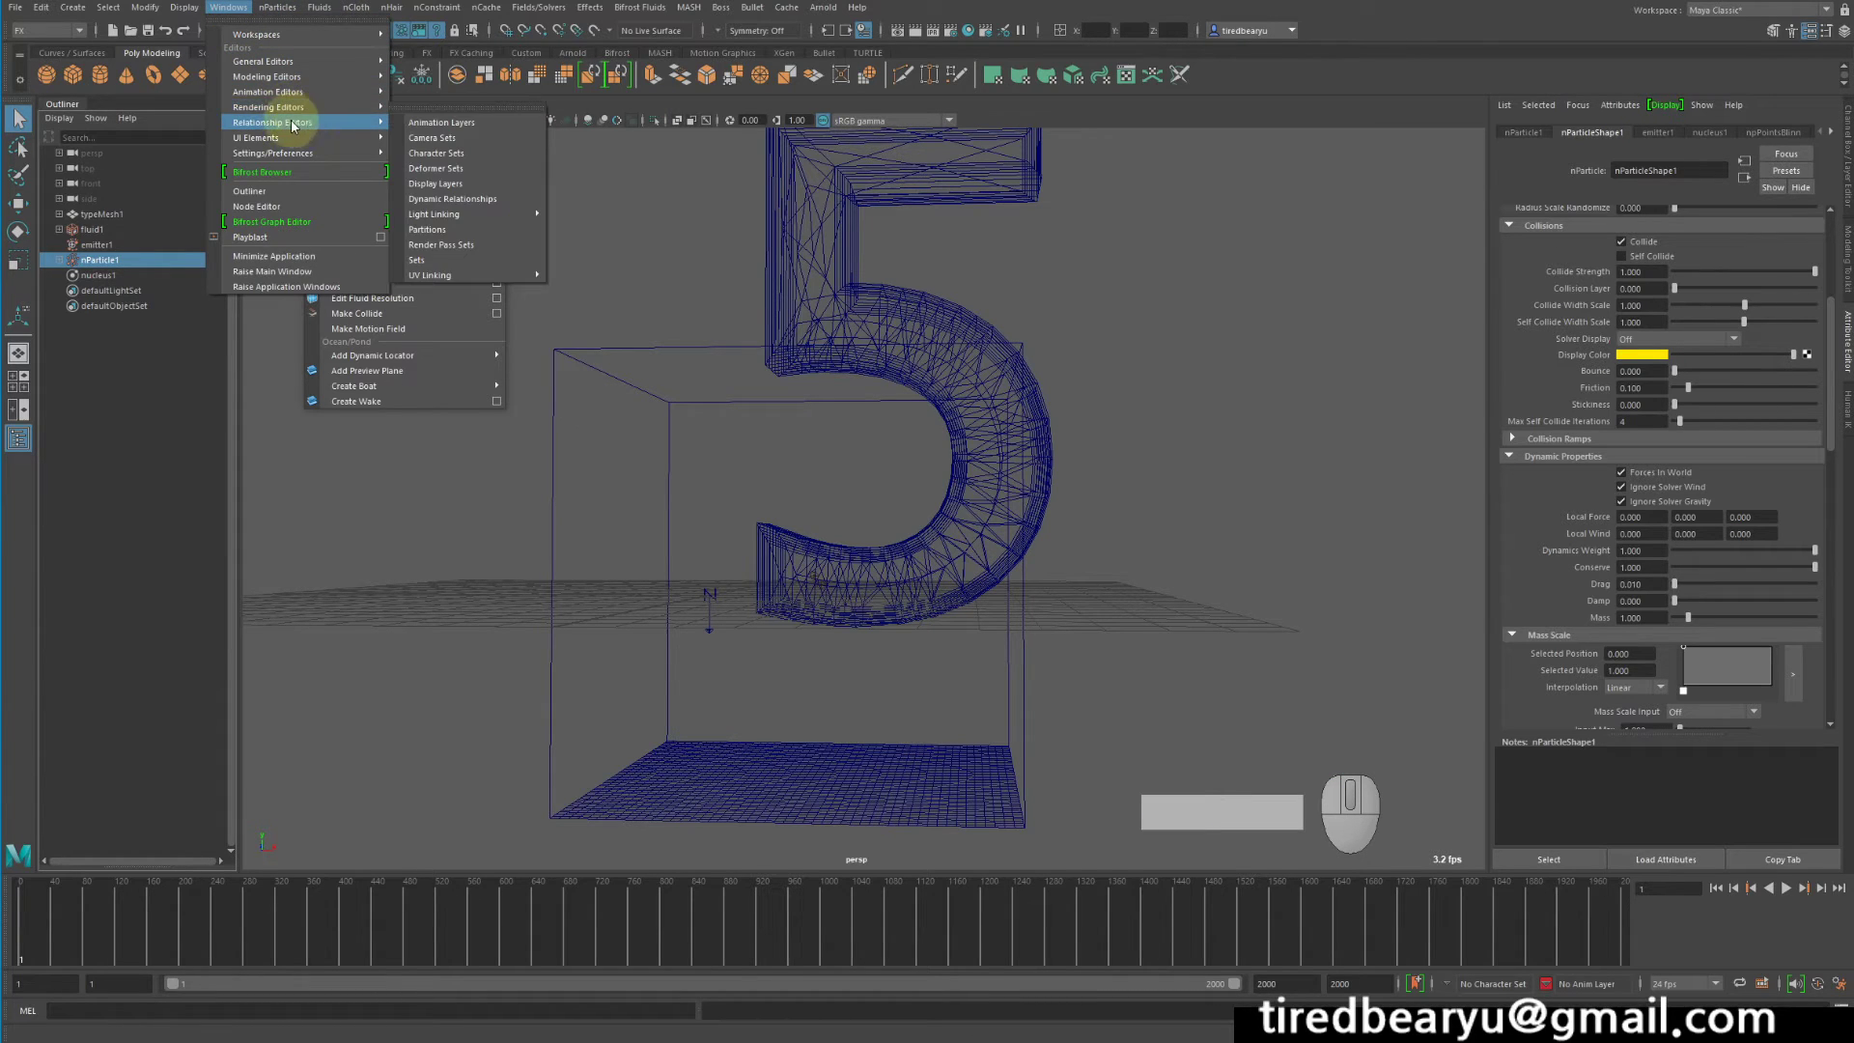
click(478, 201)
drag(335, 116, 491, 67)
click(425, 240)
click(439, 255)
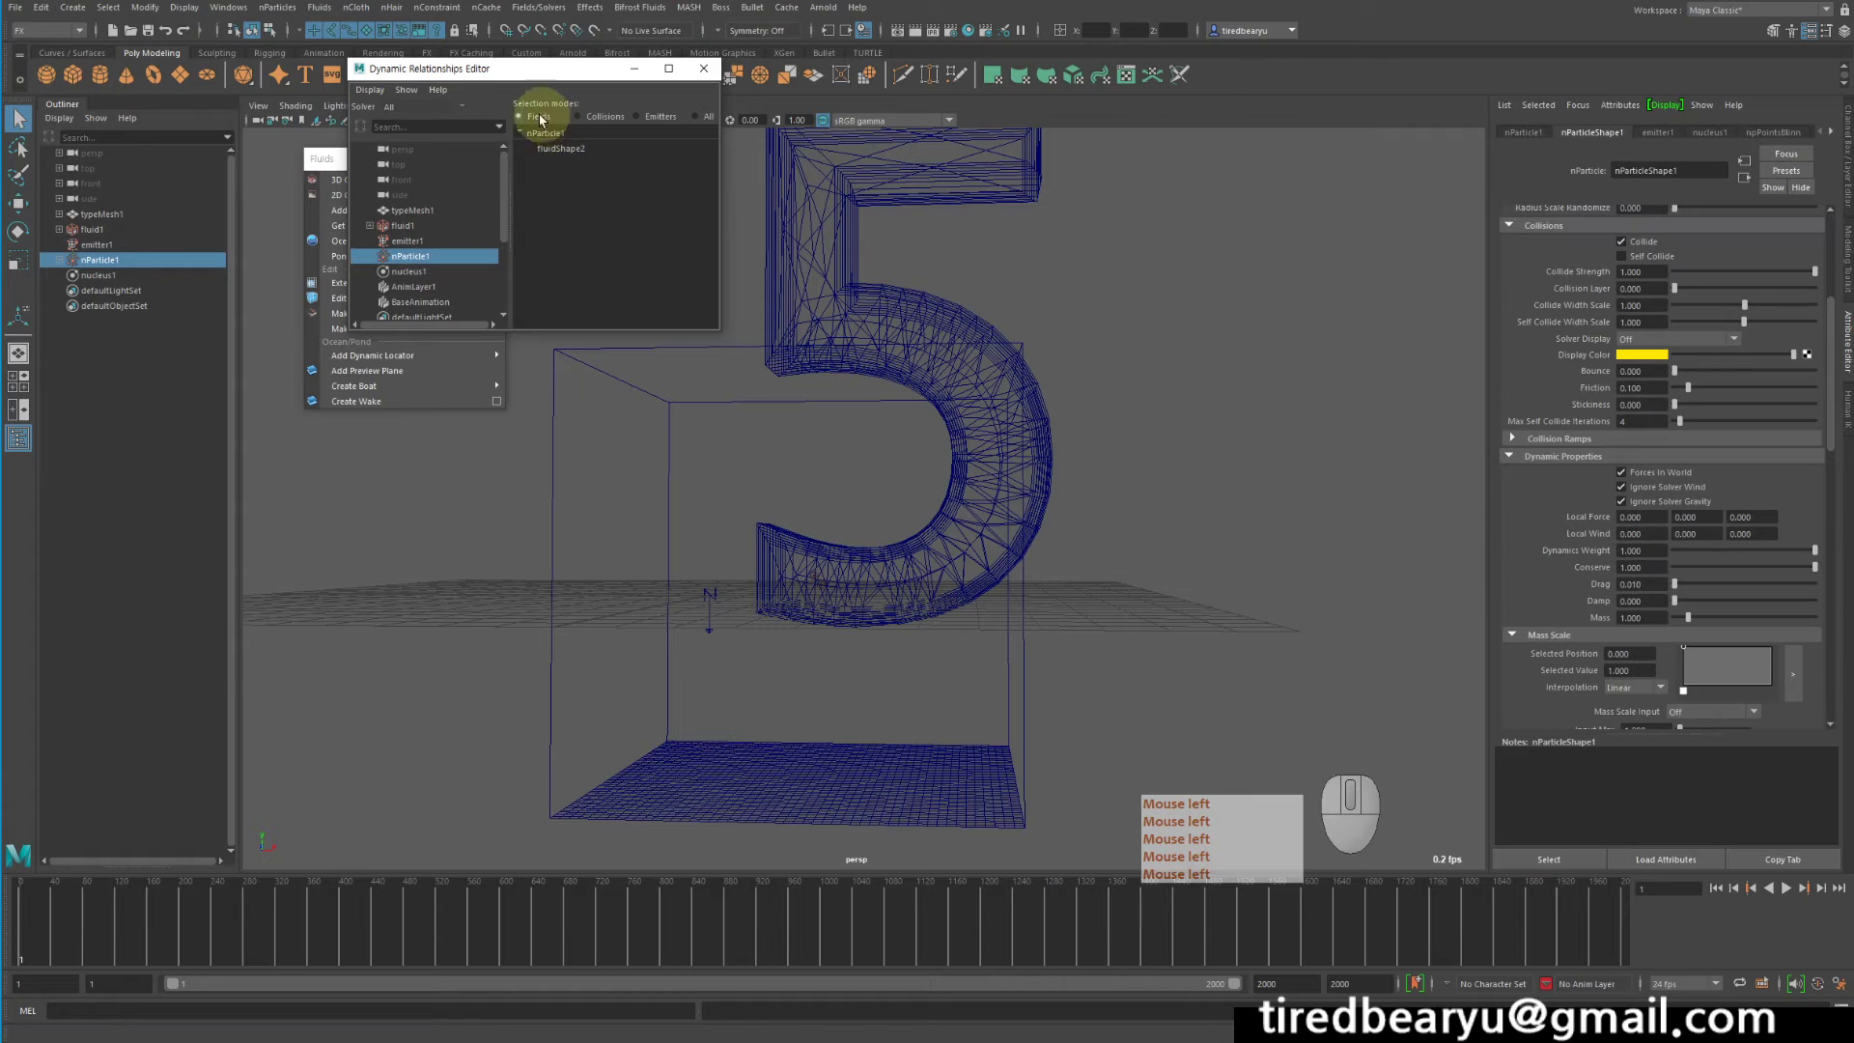
click(572, 150)
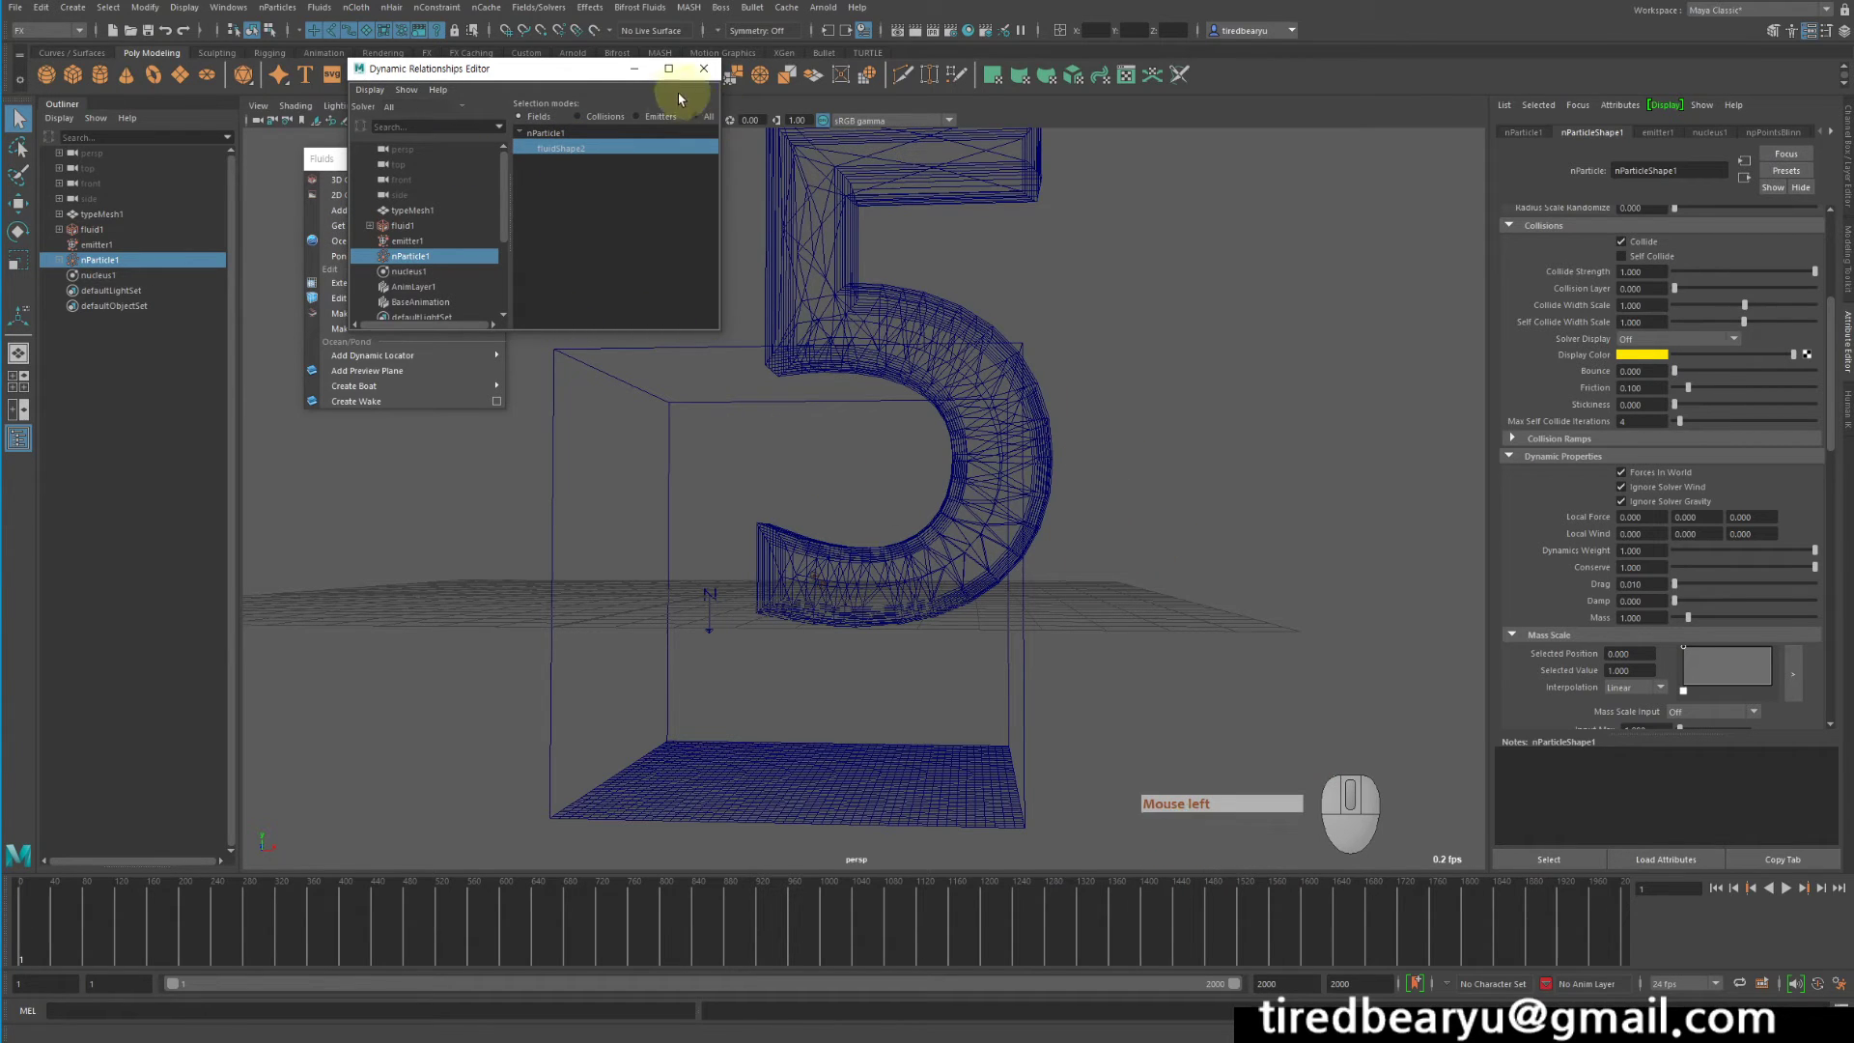
Close the Dynamic Relationships Editor, play the fluid-connected particles to check their motion, and stop the playback
click(706, 68)
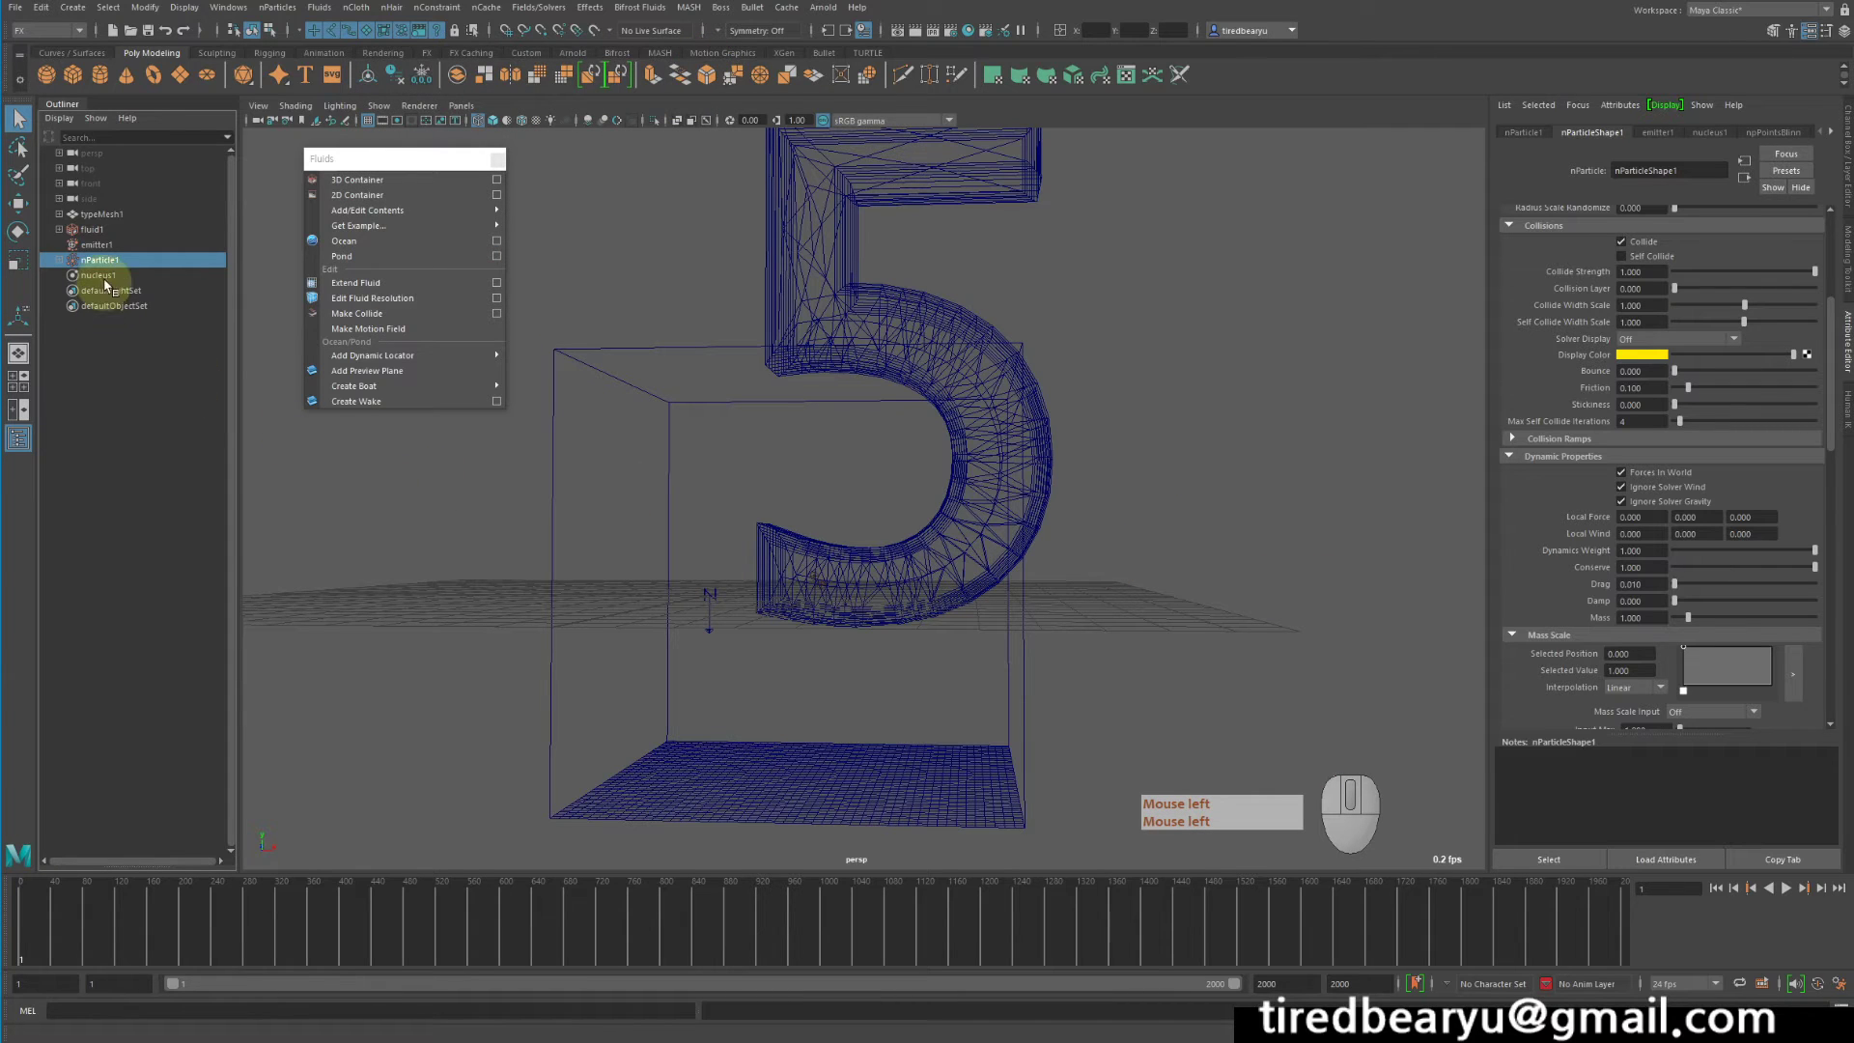
click(106, 261)
click(1805, 893)
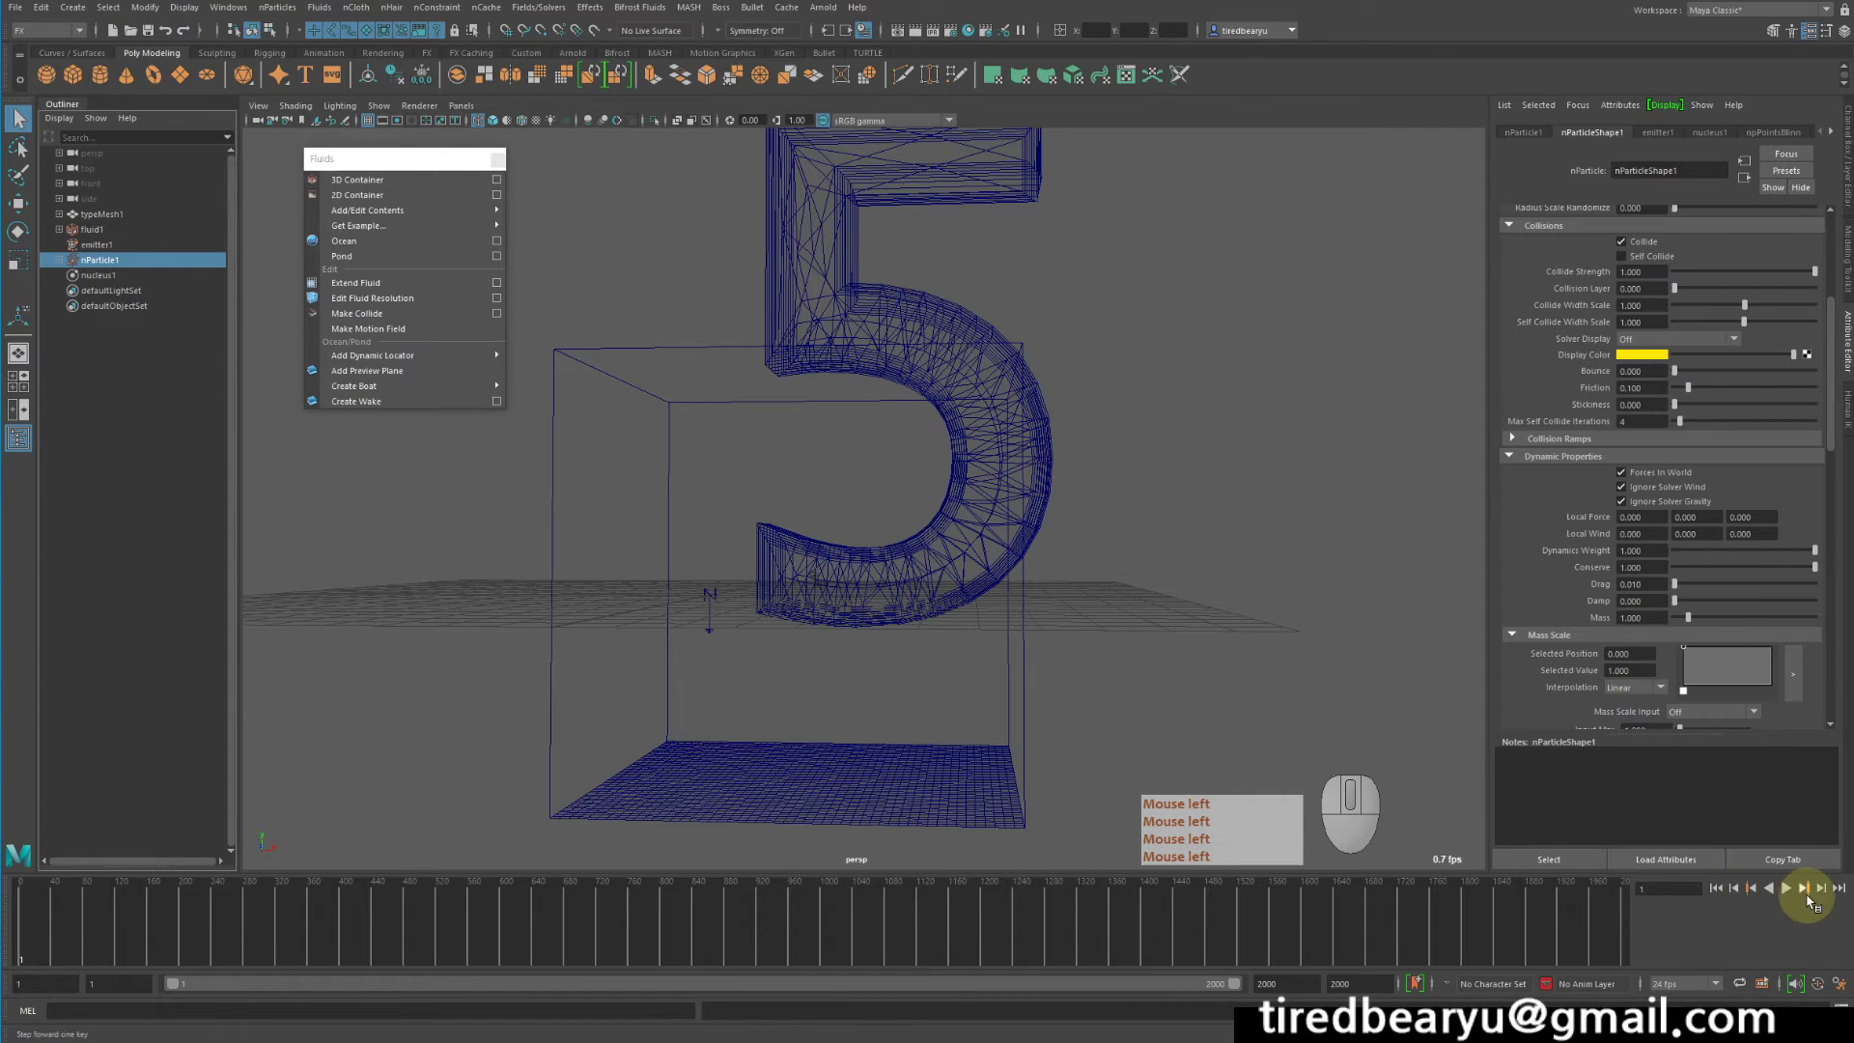
click(1788, 890)
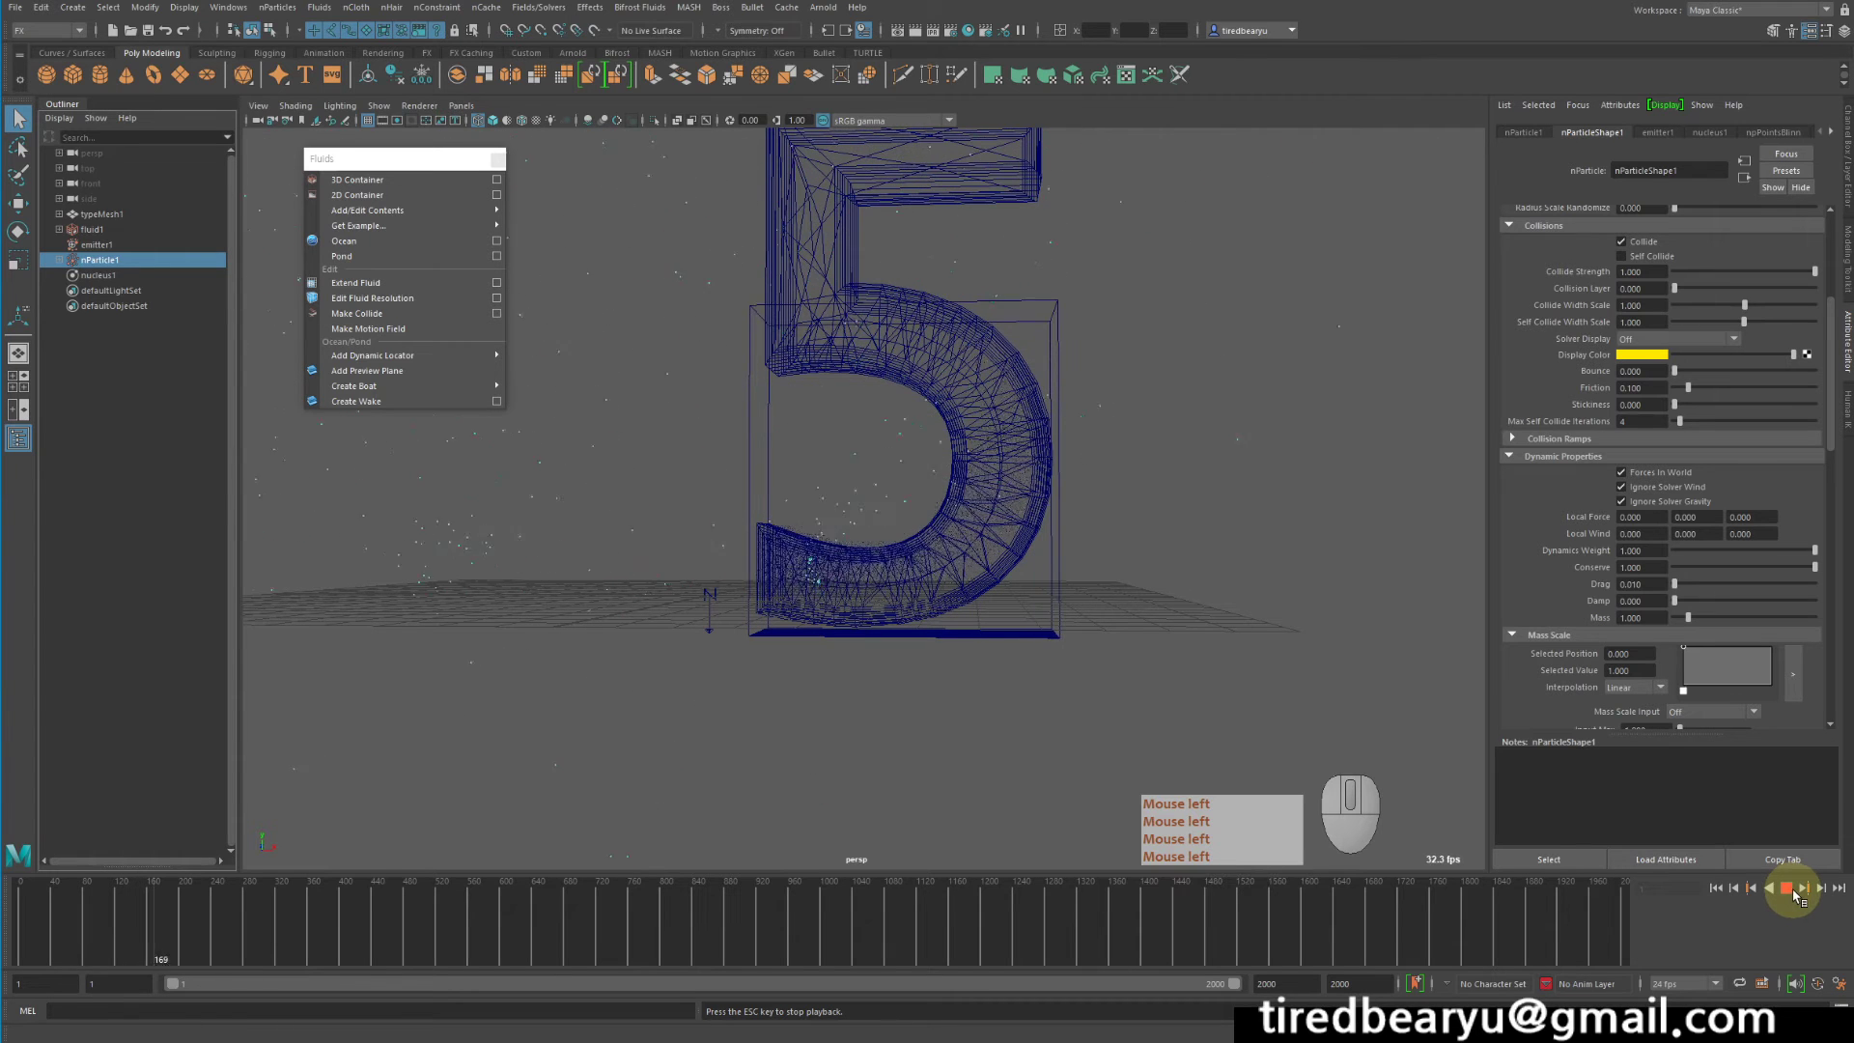
click(1790, 891)
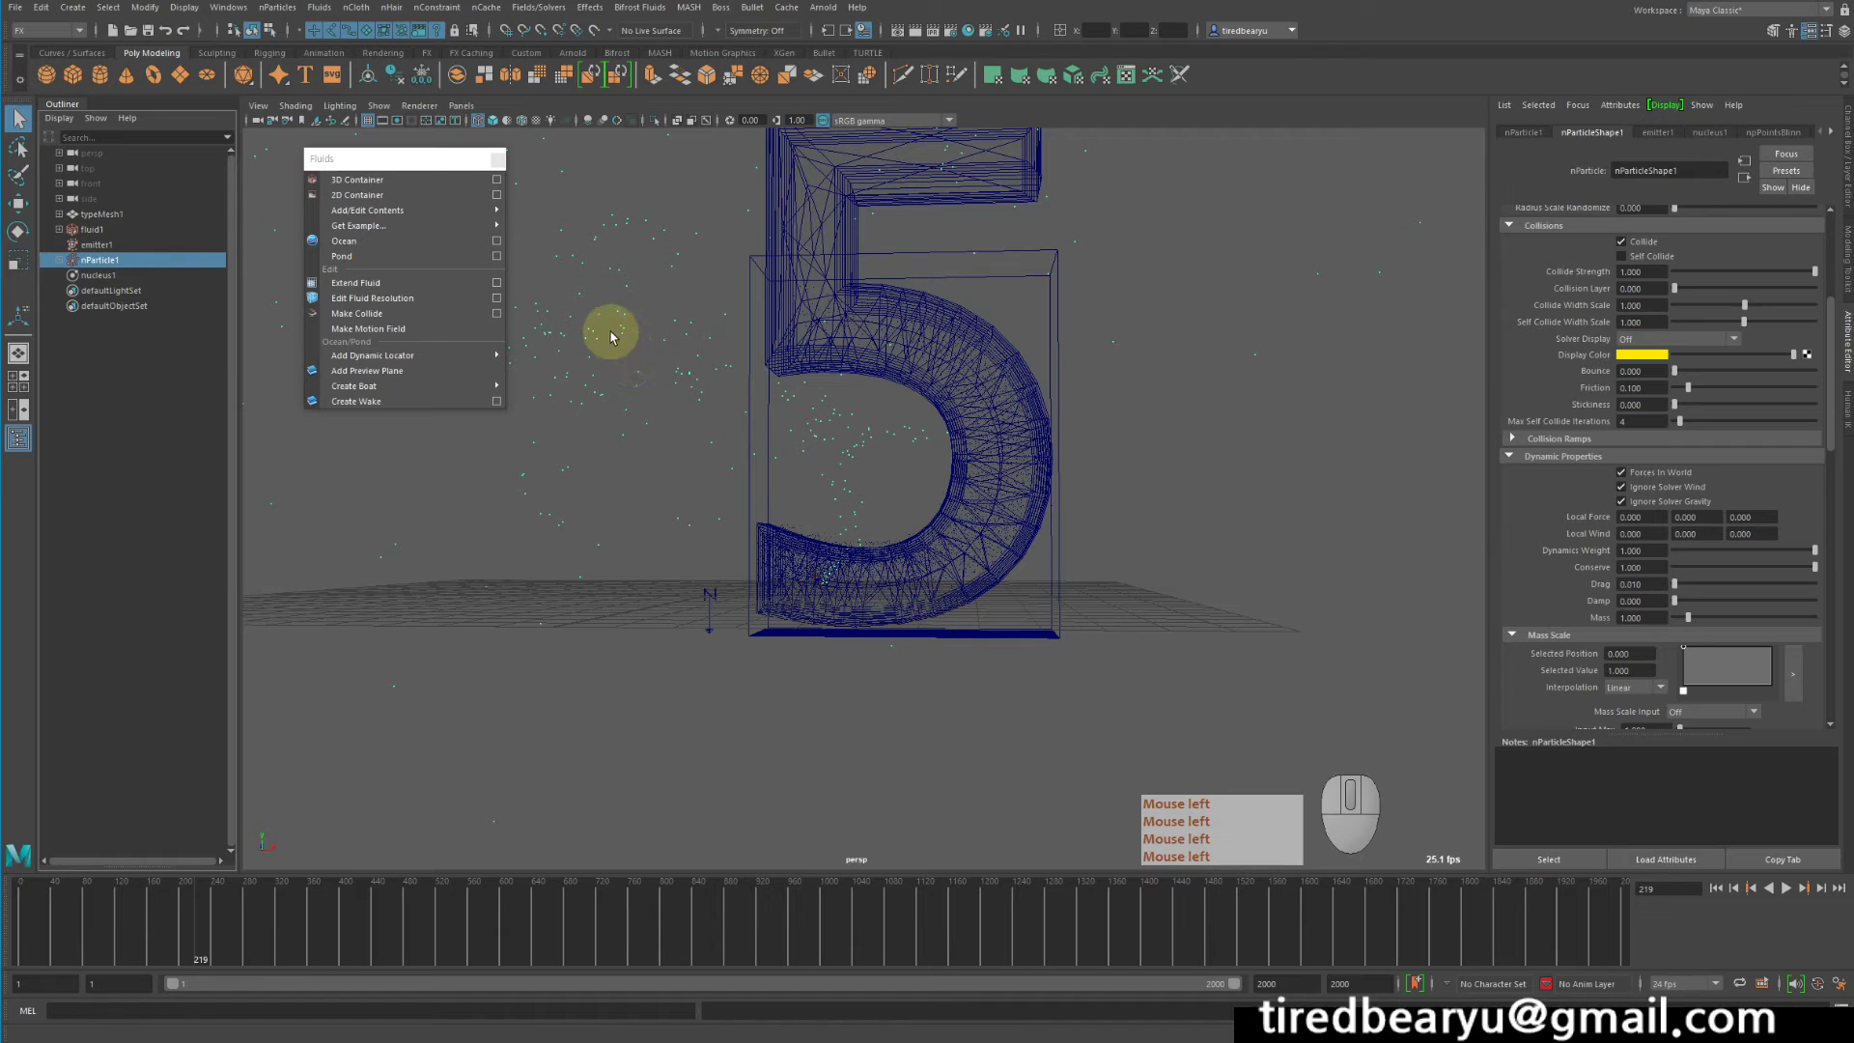
click(699, 416)
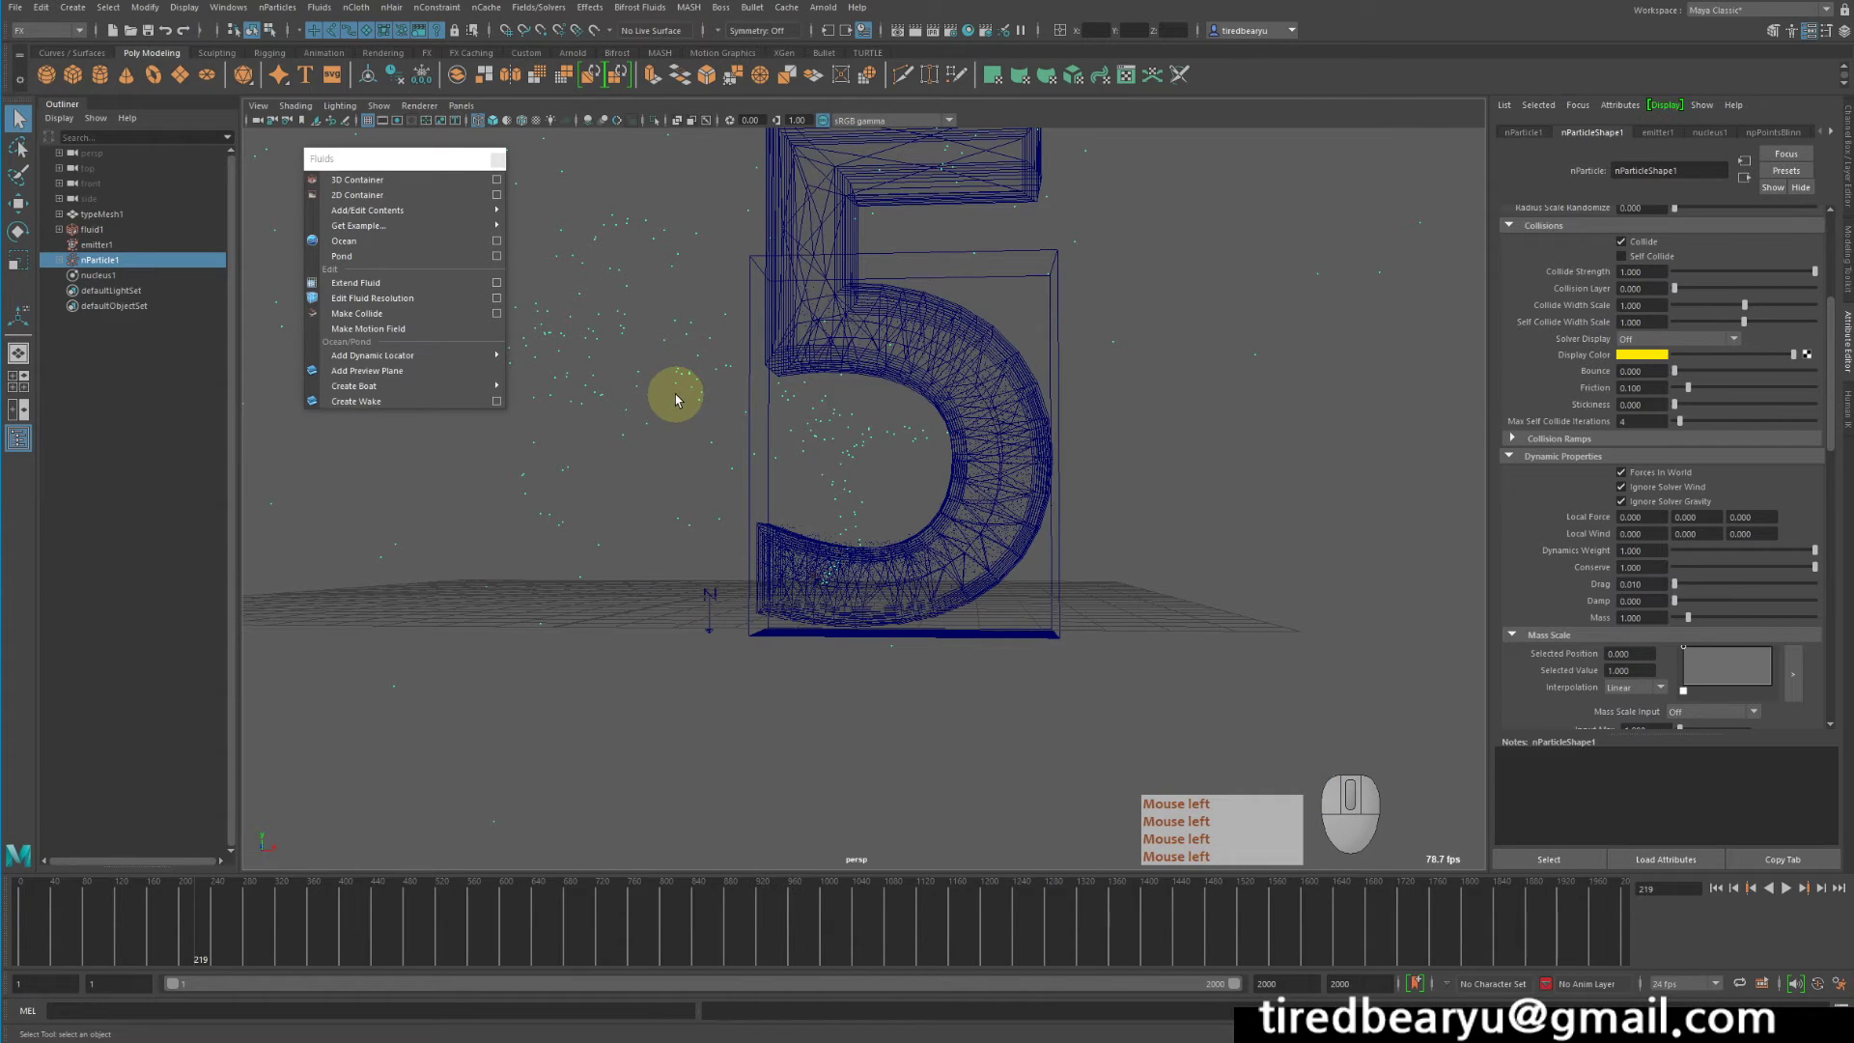
Set Conserve to 0 in the Dynamic Properties of nParticle1
click(98, 263)
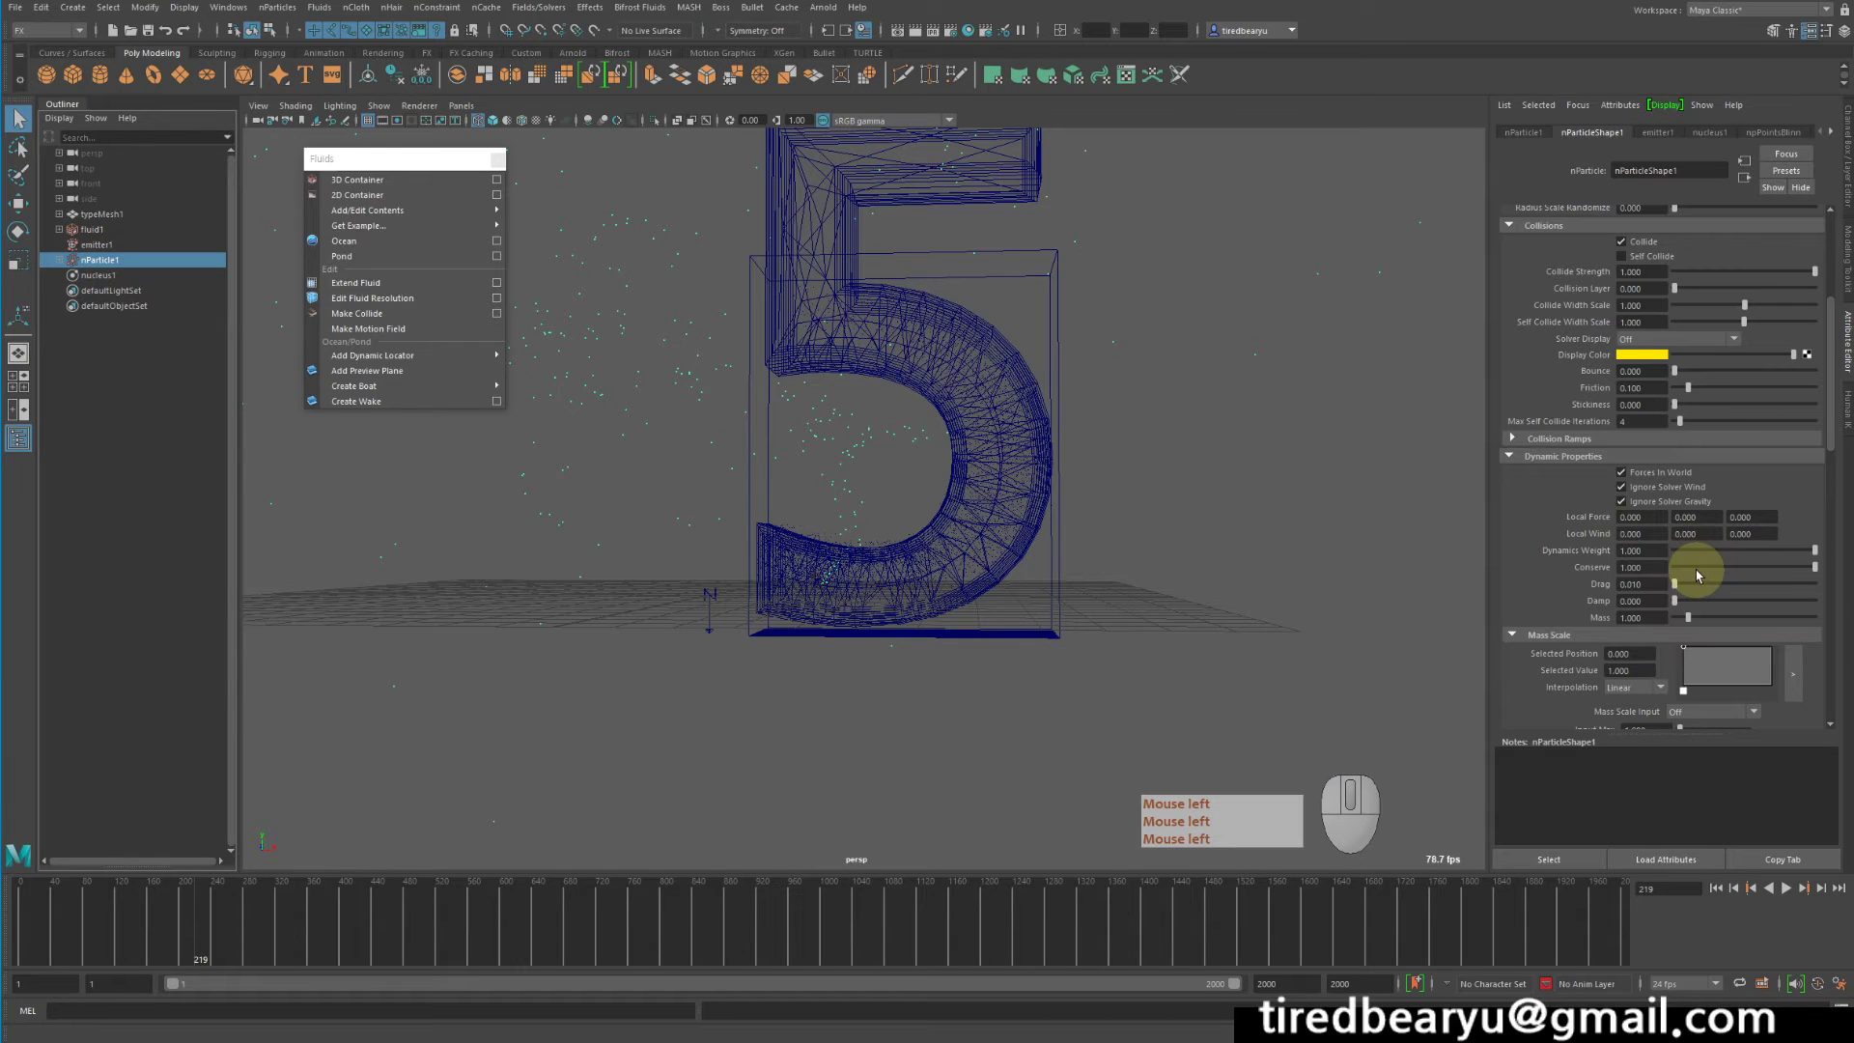
scroll(1699, 575, down, 5)
scroll(1701, 578, up, 7)
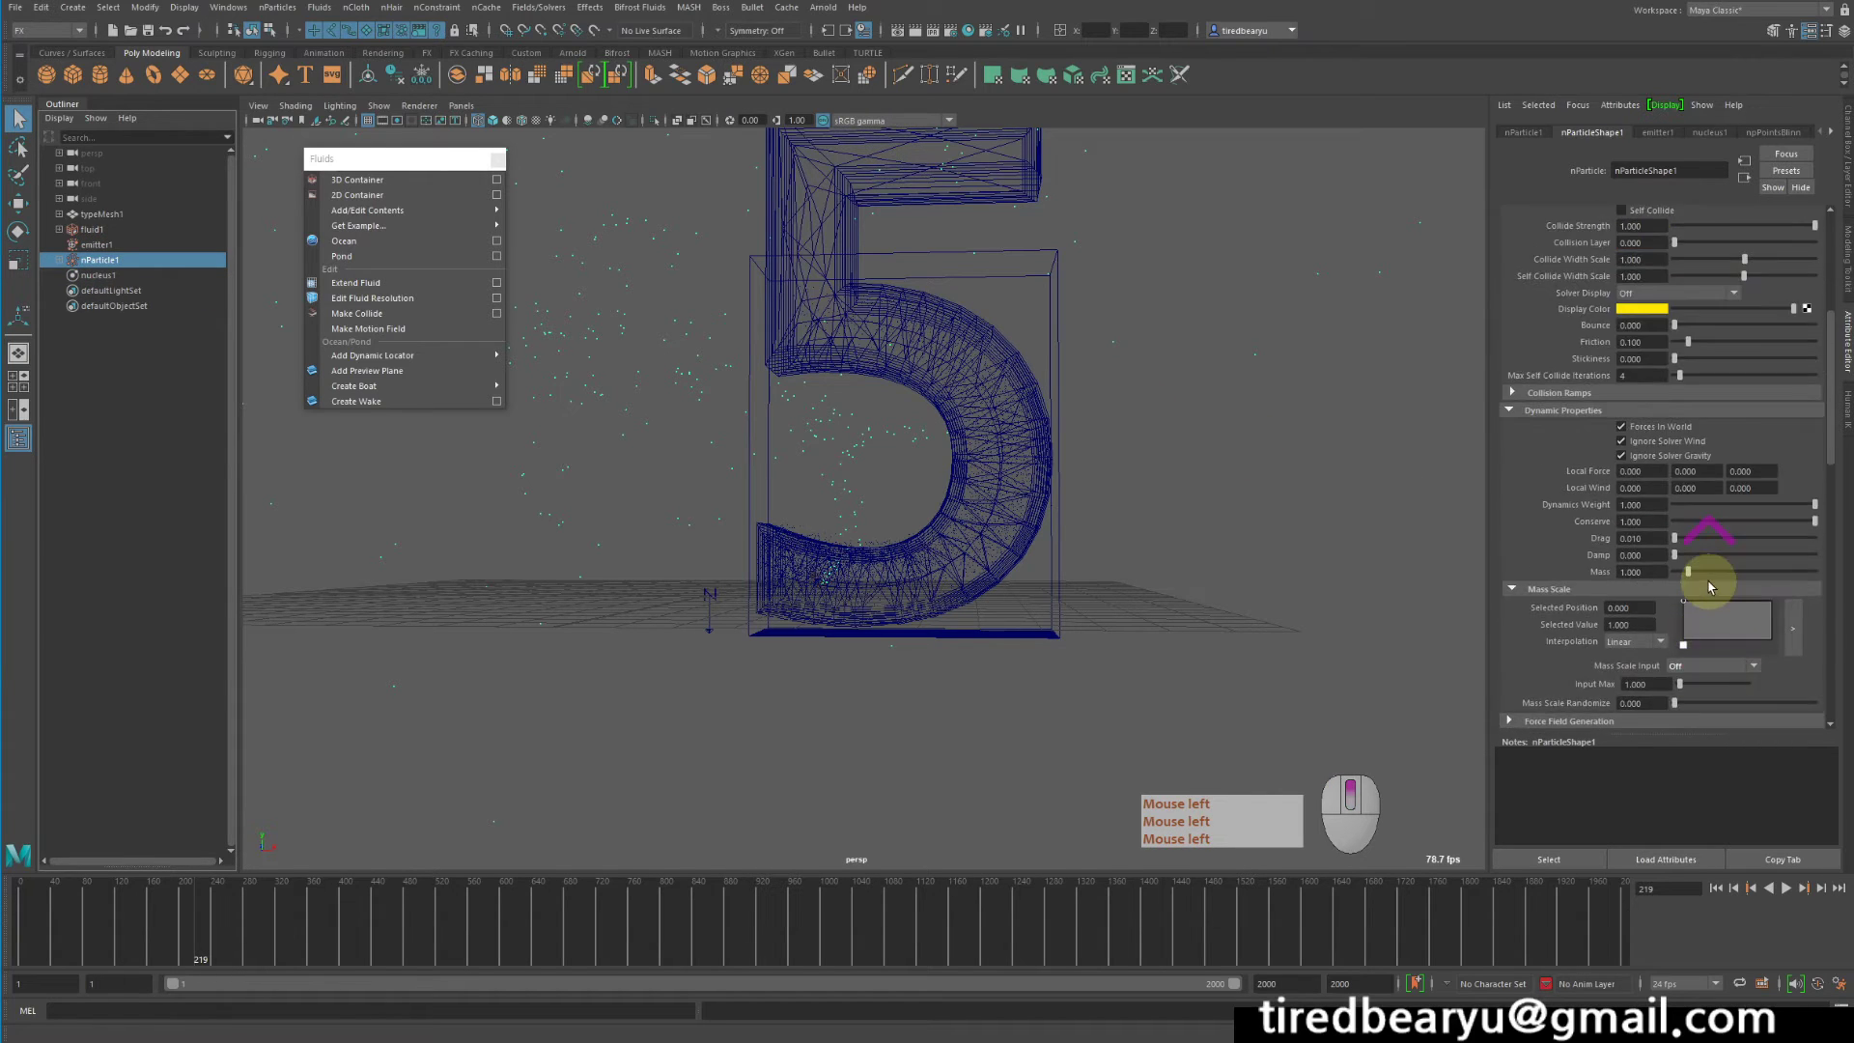
scroll(1714, 543, up, 3)
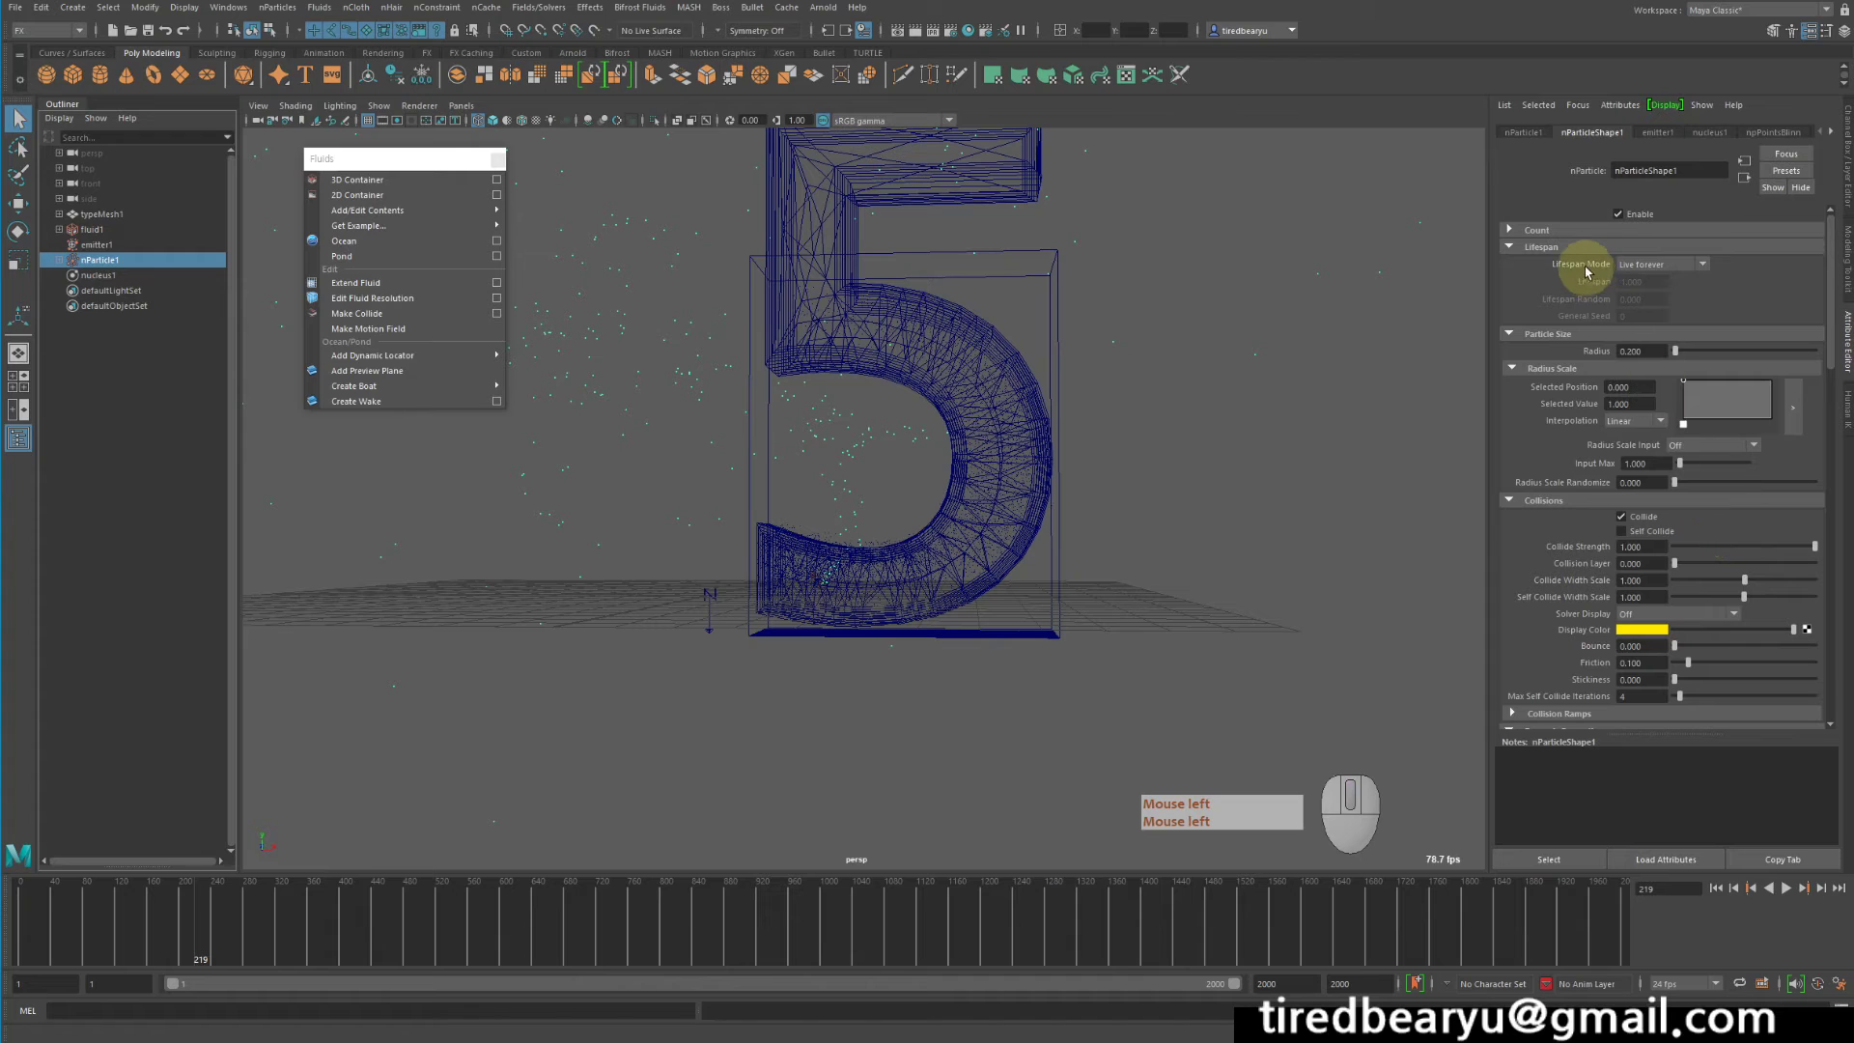
scroll(1661, 512, down, 4)
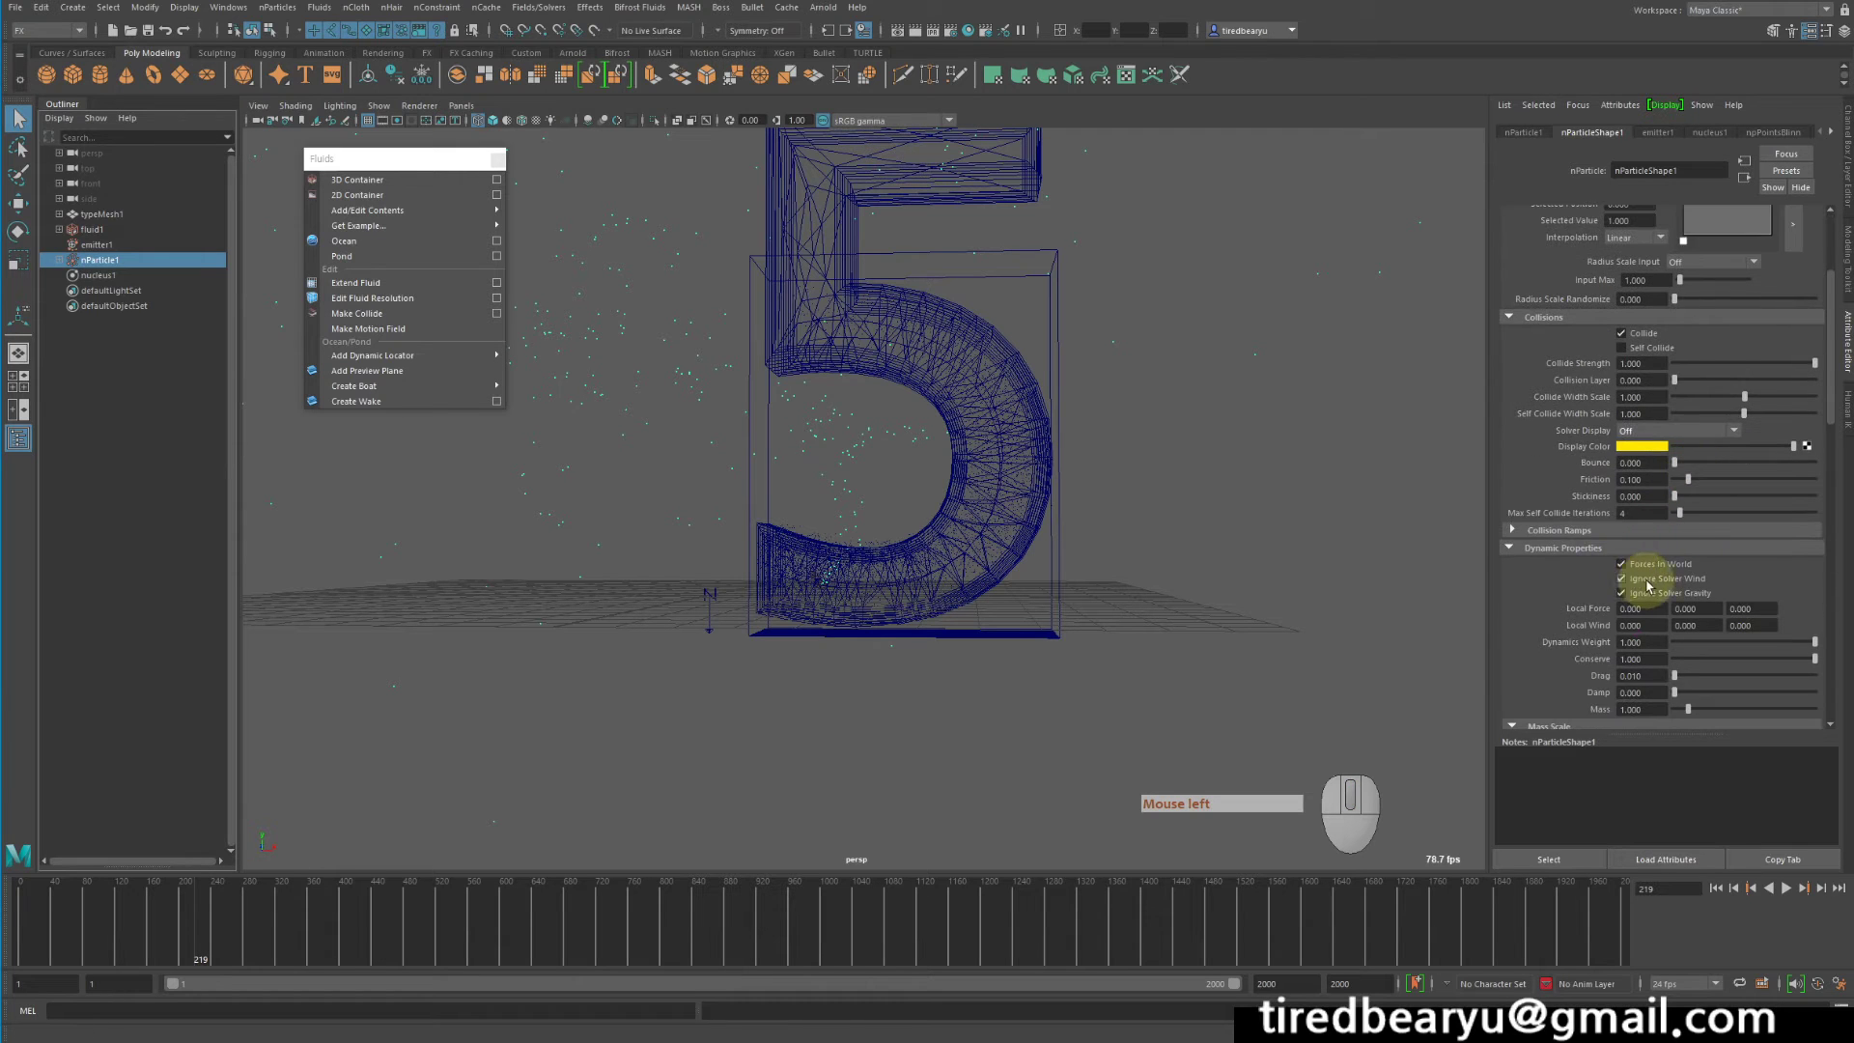
scroll(1647, 585, down, 2)
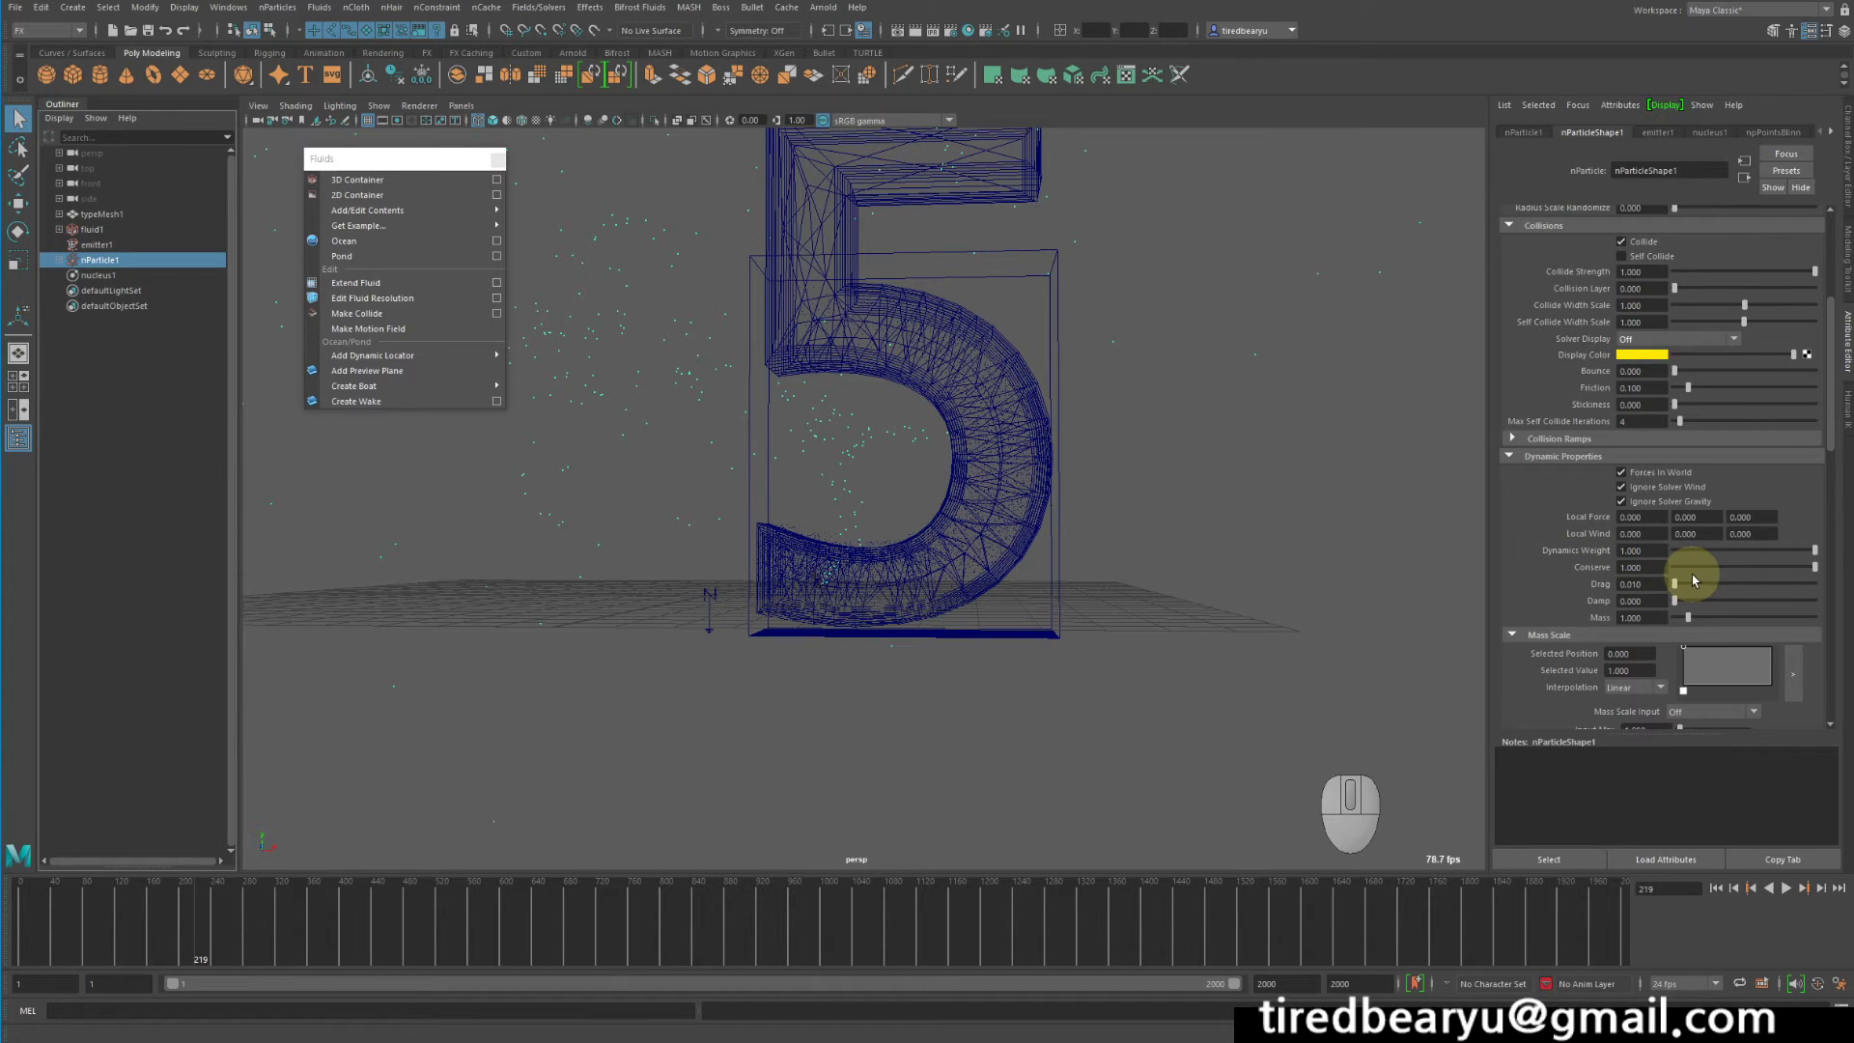
drag(1702, 575, 1655, 572)
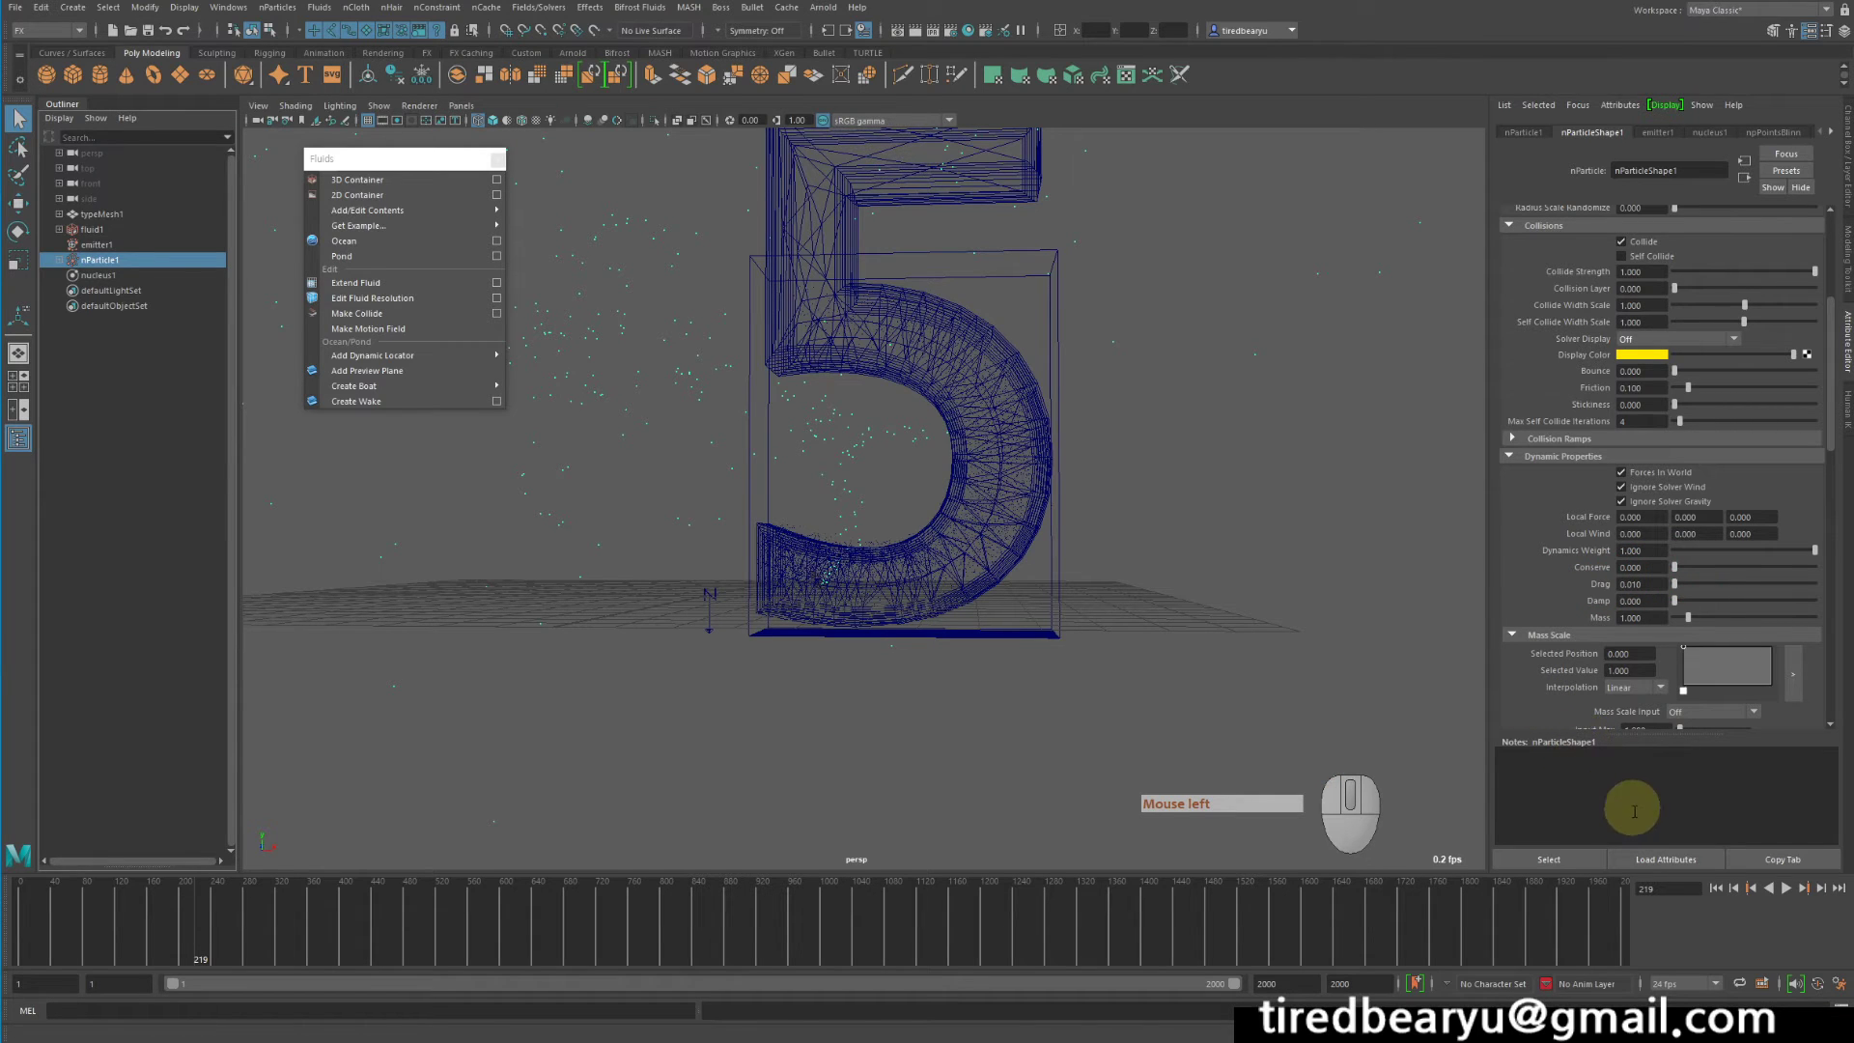
Play the particles from the first frame in wireframe display, examine their path through the whole number 5, stop, and return to the first frame
click(1716, 889)
click(1784, 889)
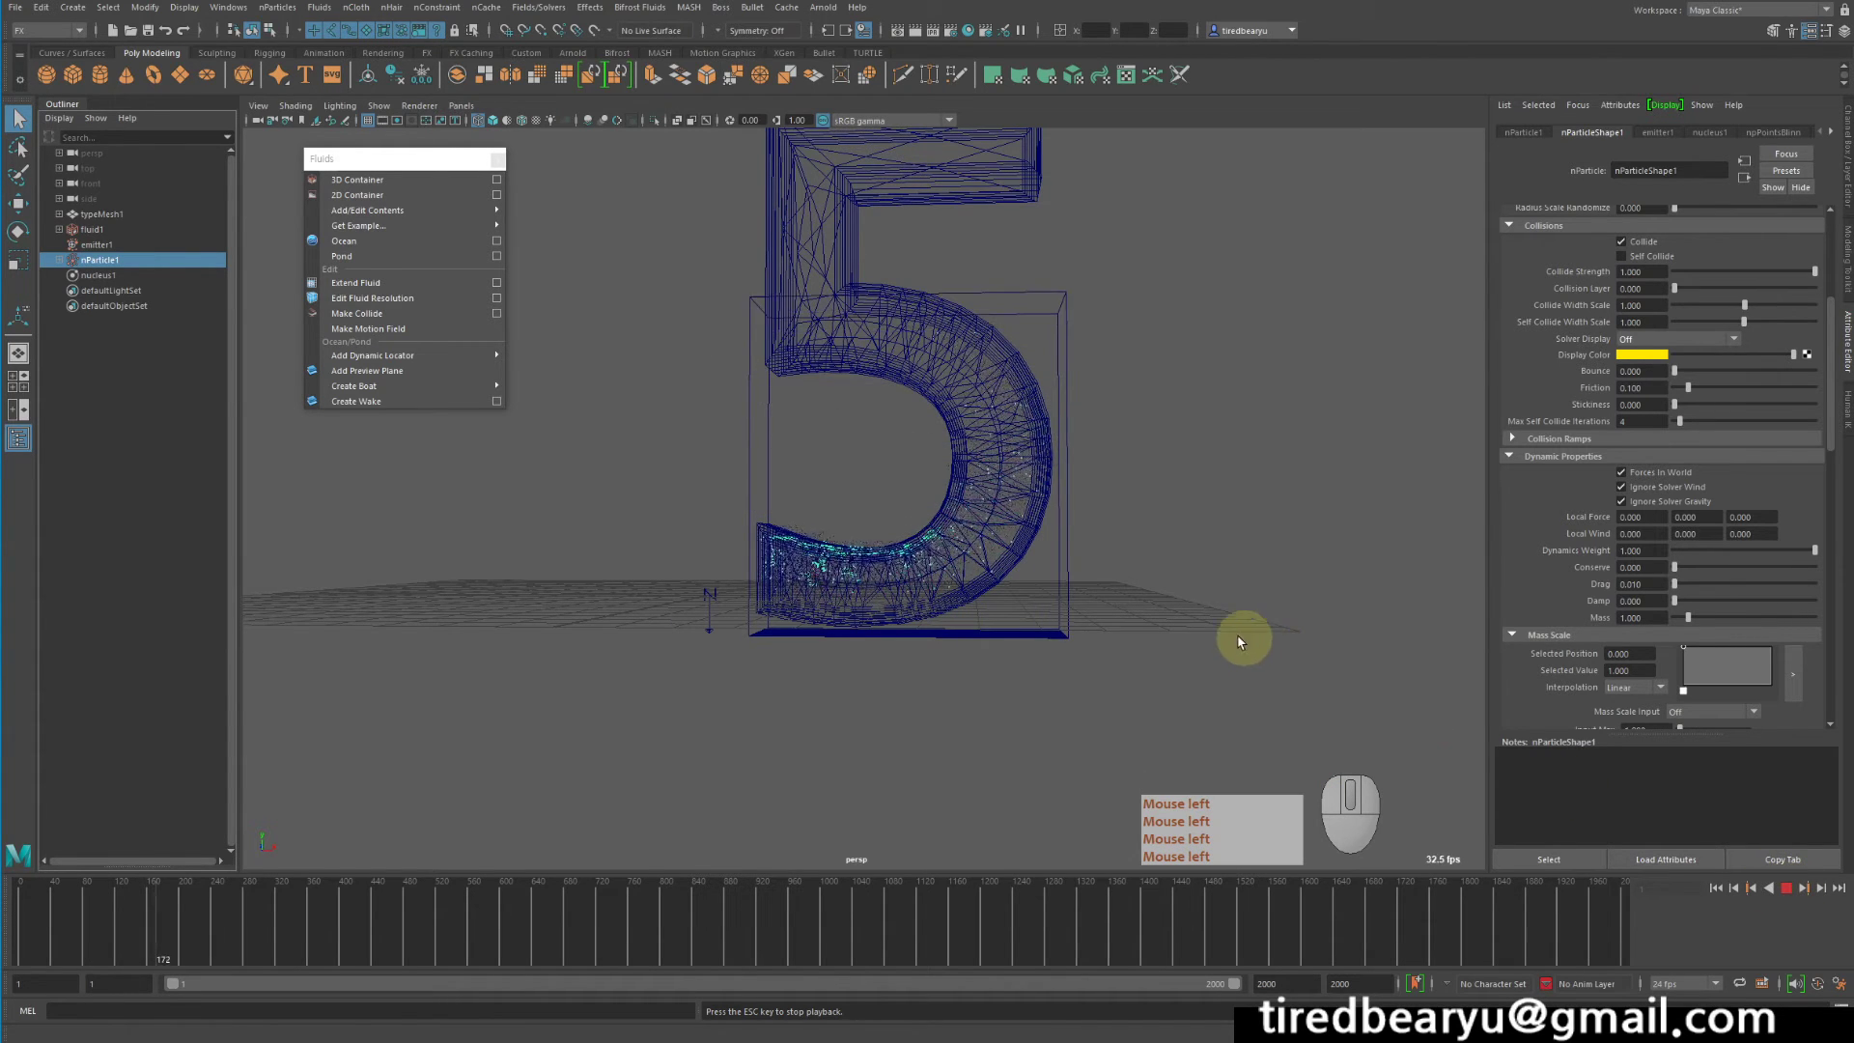
mouse_move(1187, 615)
alt+mouse_down()
mouse_move(1071, 576)
mouse_move(1059, 525)
mouse_move(1118, 576)
alt+mouse_up()
key(4)
key(5)
key(4)
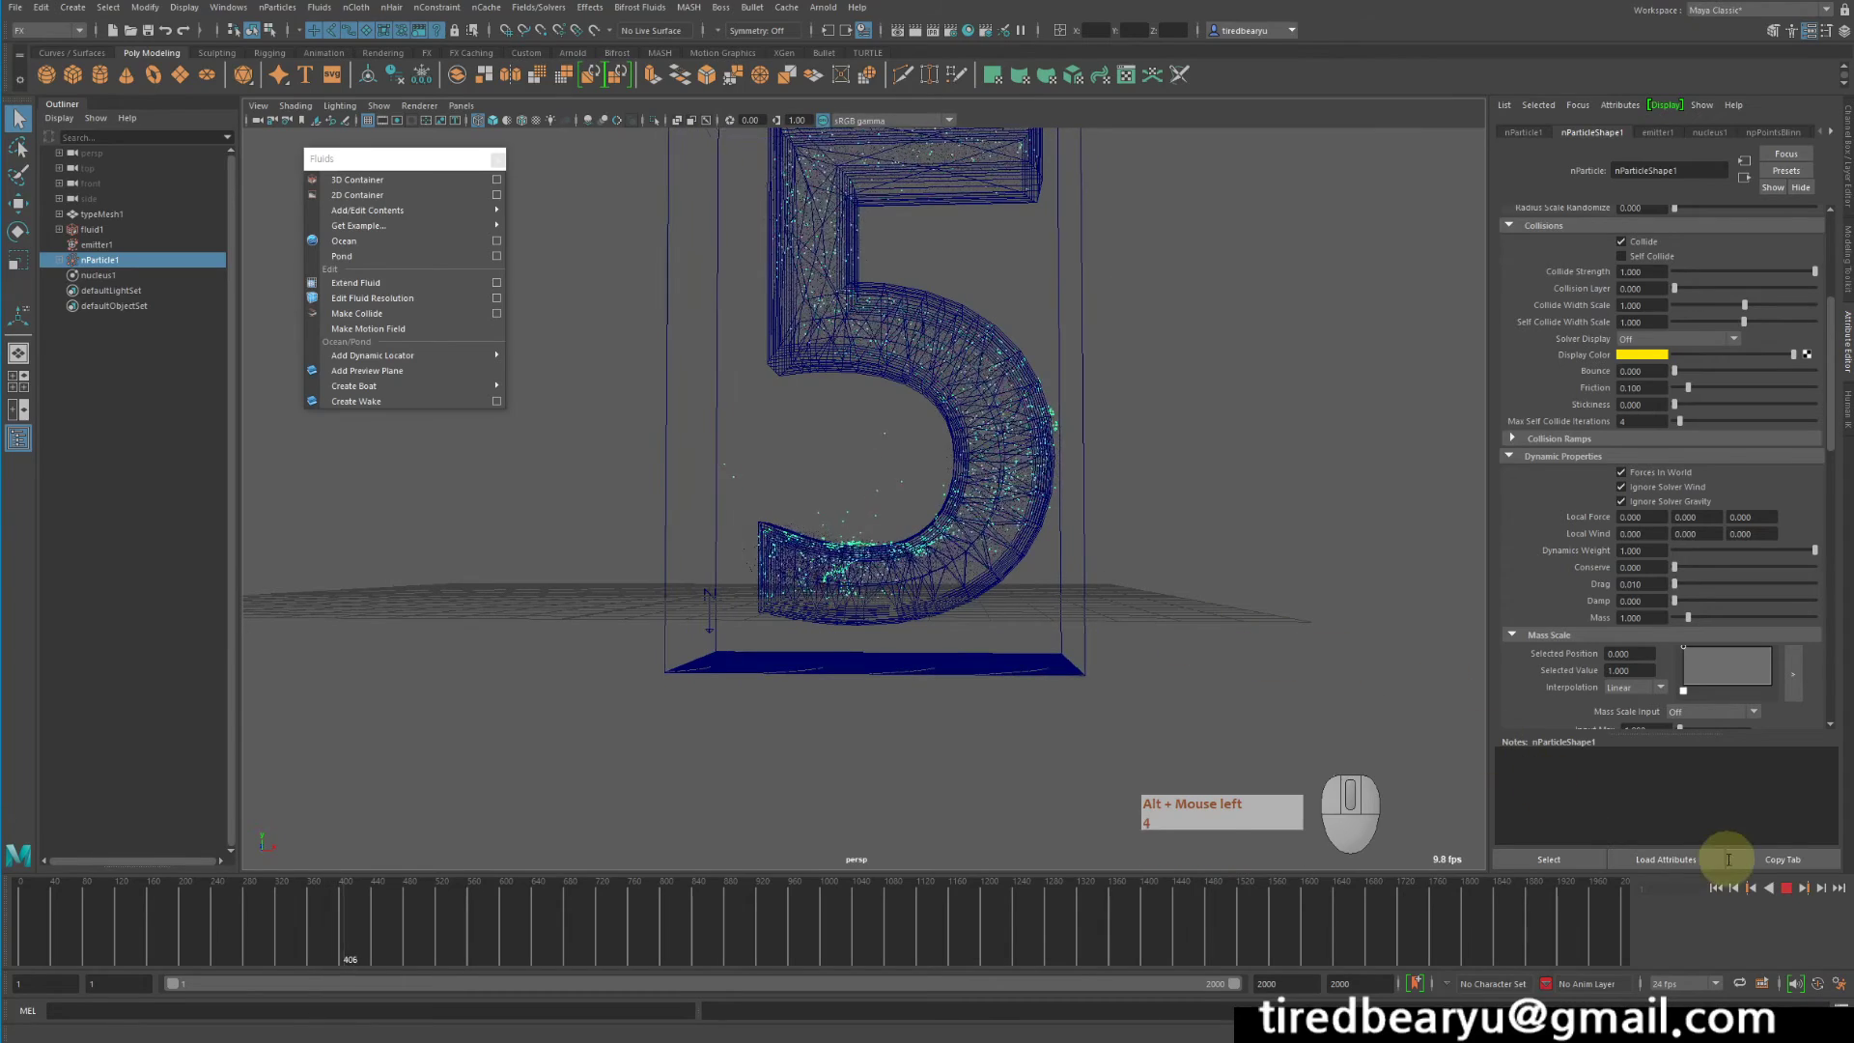
alt+middle_drag(1103, 601, 1103, 645)
alt+drag(1103, 639, 1100, 655)
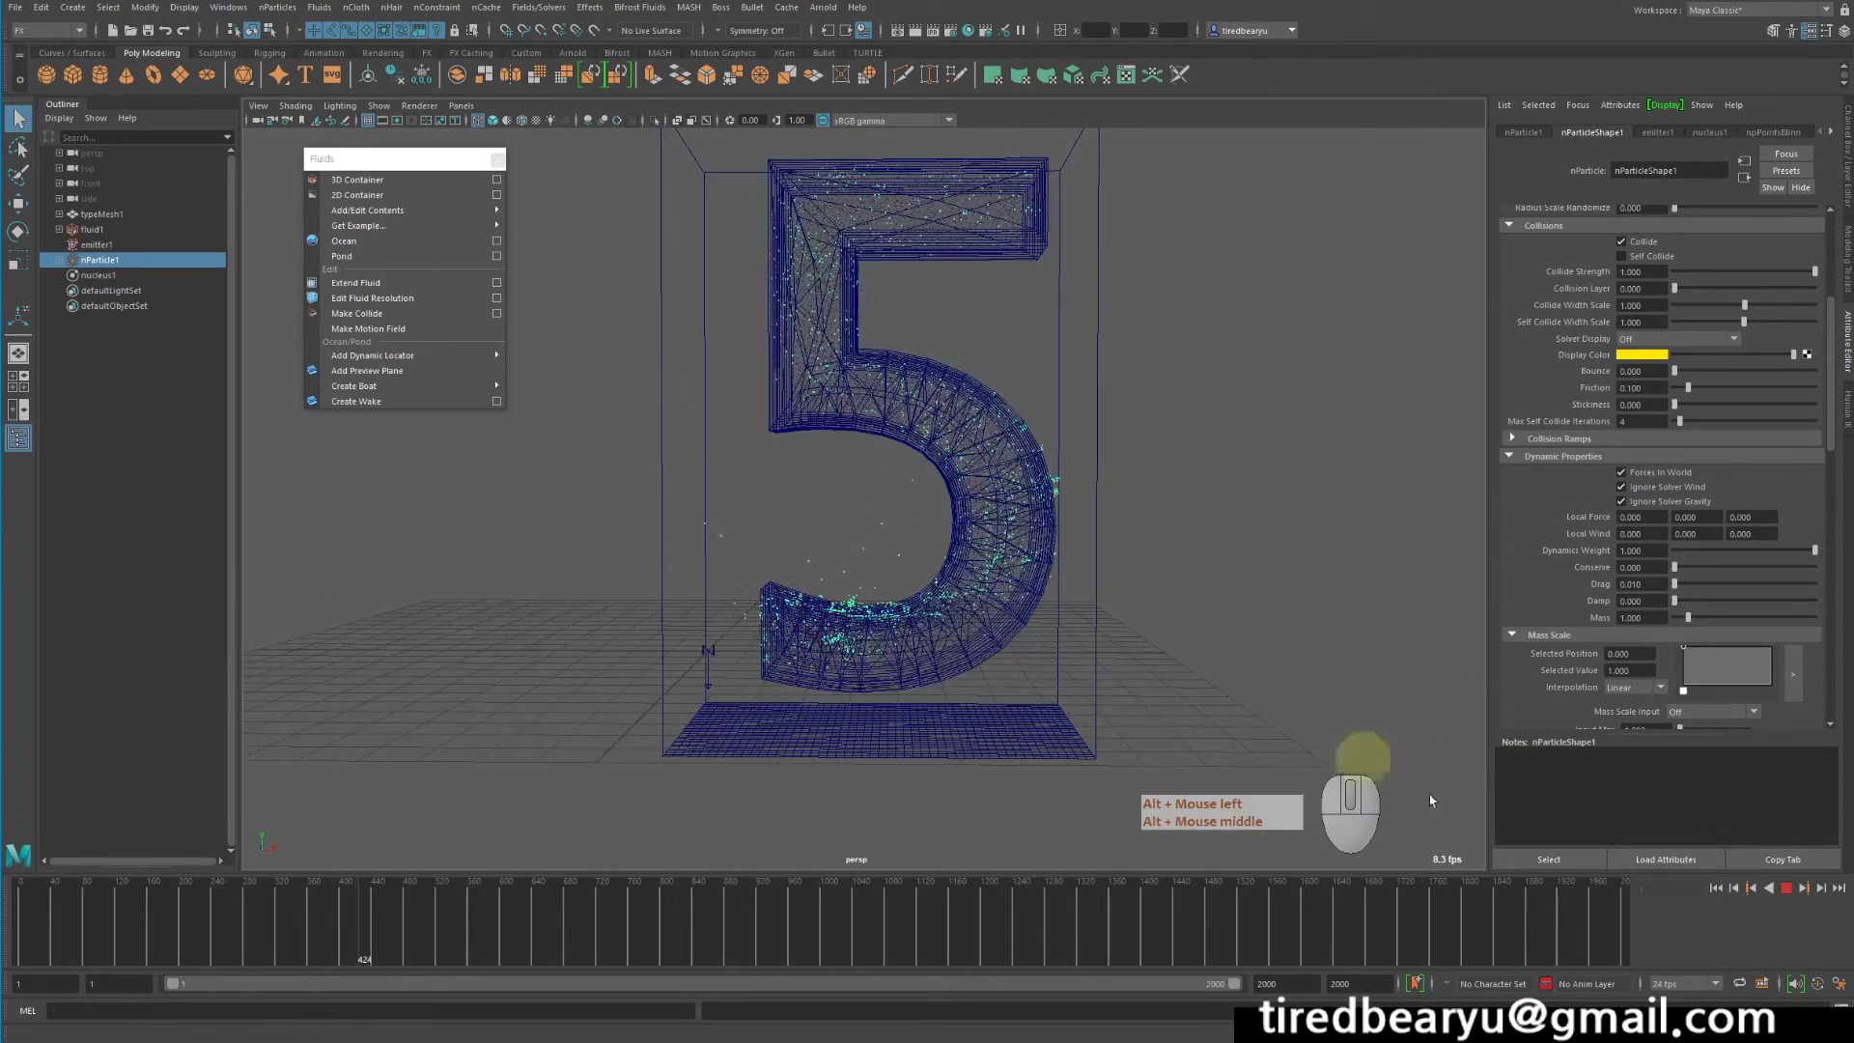
click(1786, 888)
click(1716, 888)
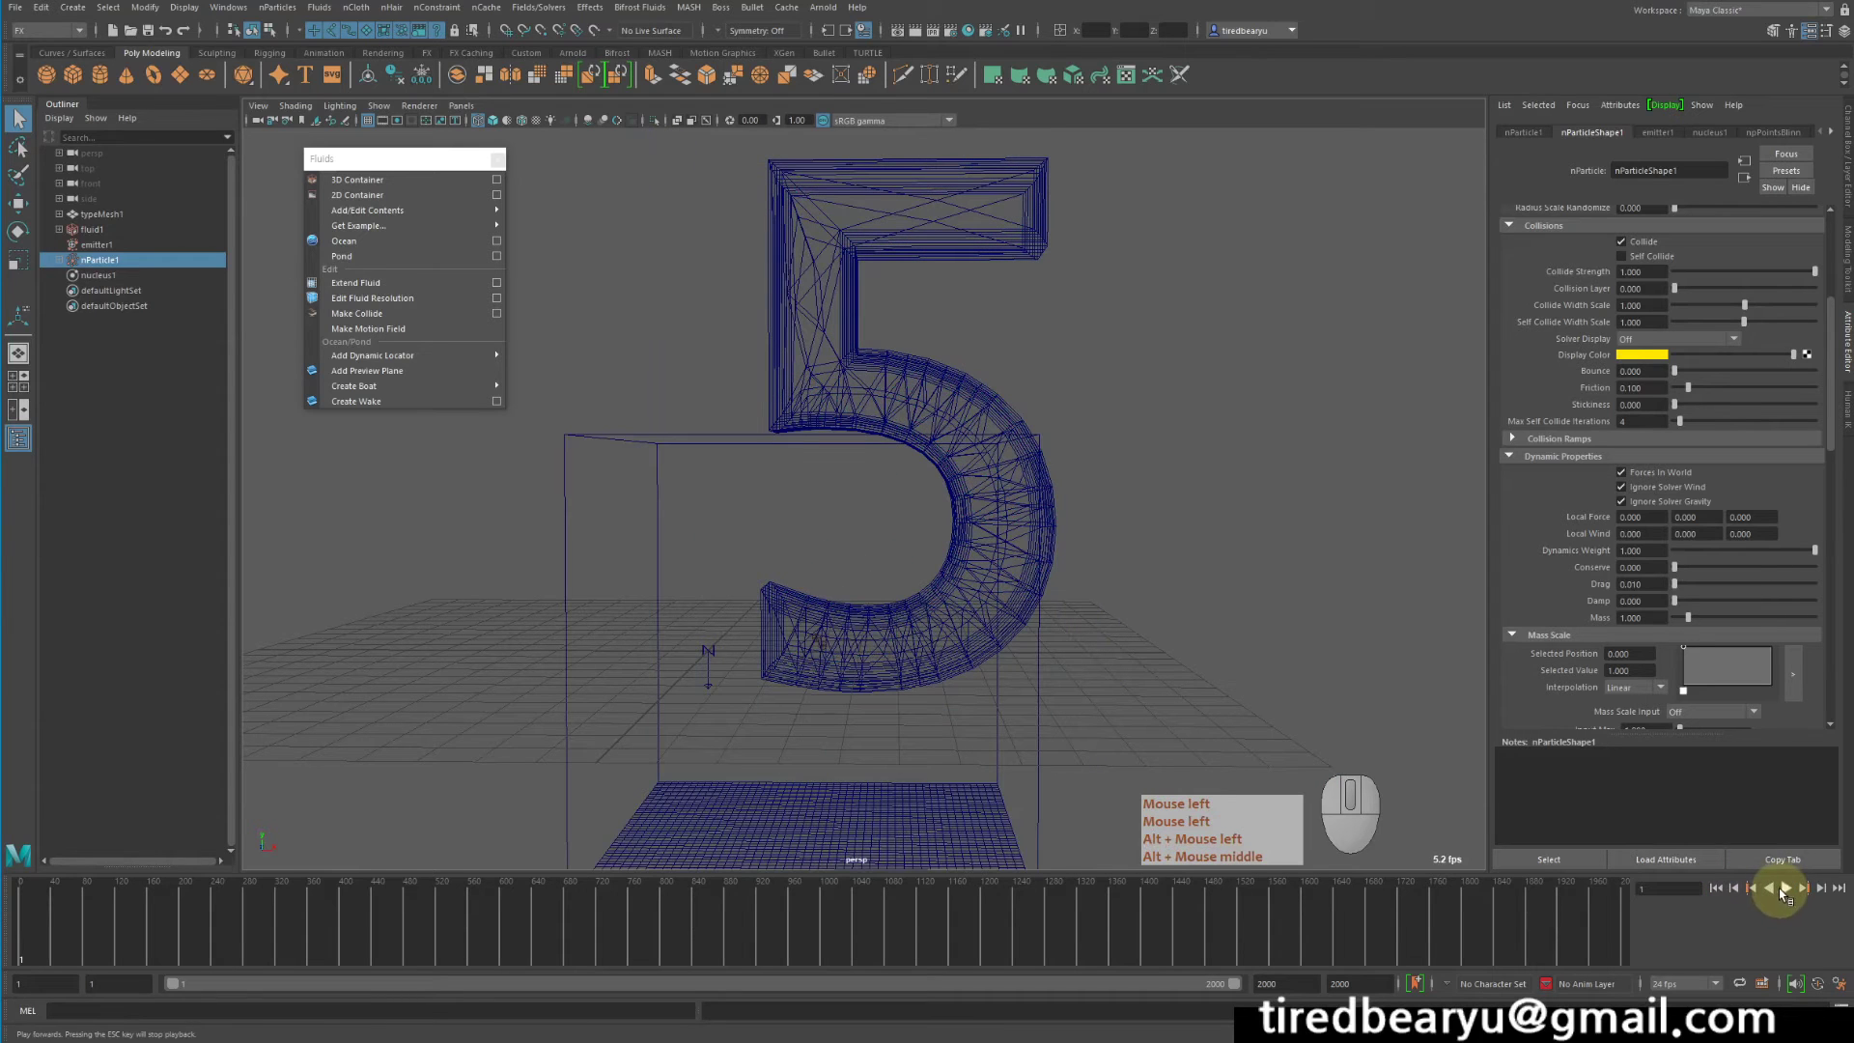
Play the particles up to about frame 140 and inspect them inside the lower curve of the 5
click(1783, 887)
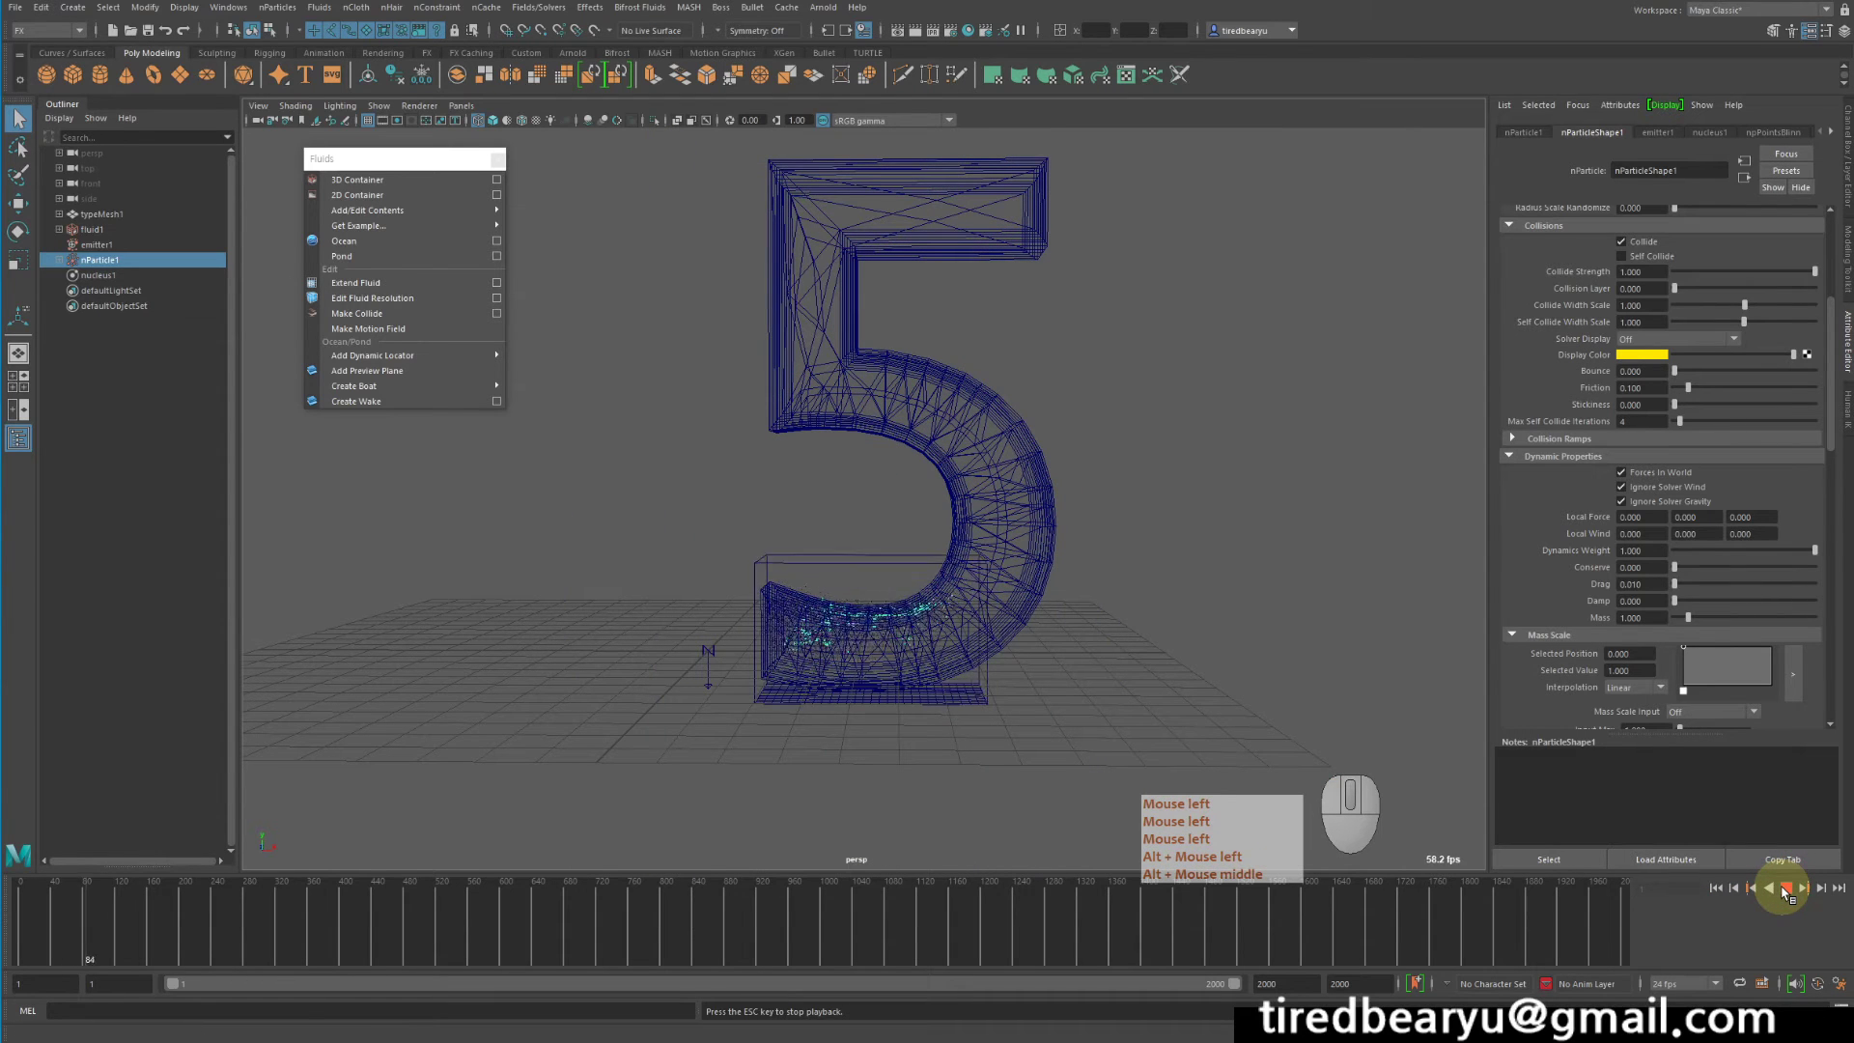
click(1787, 887)
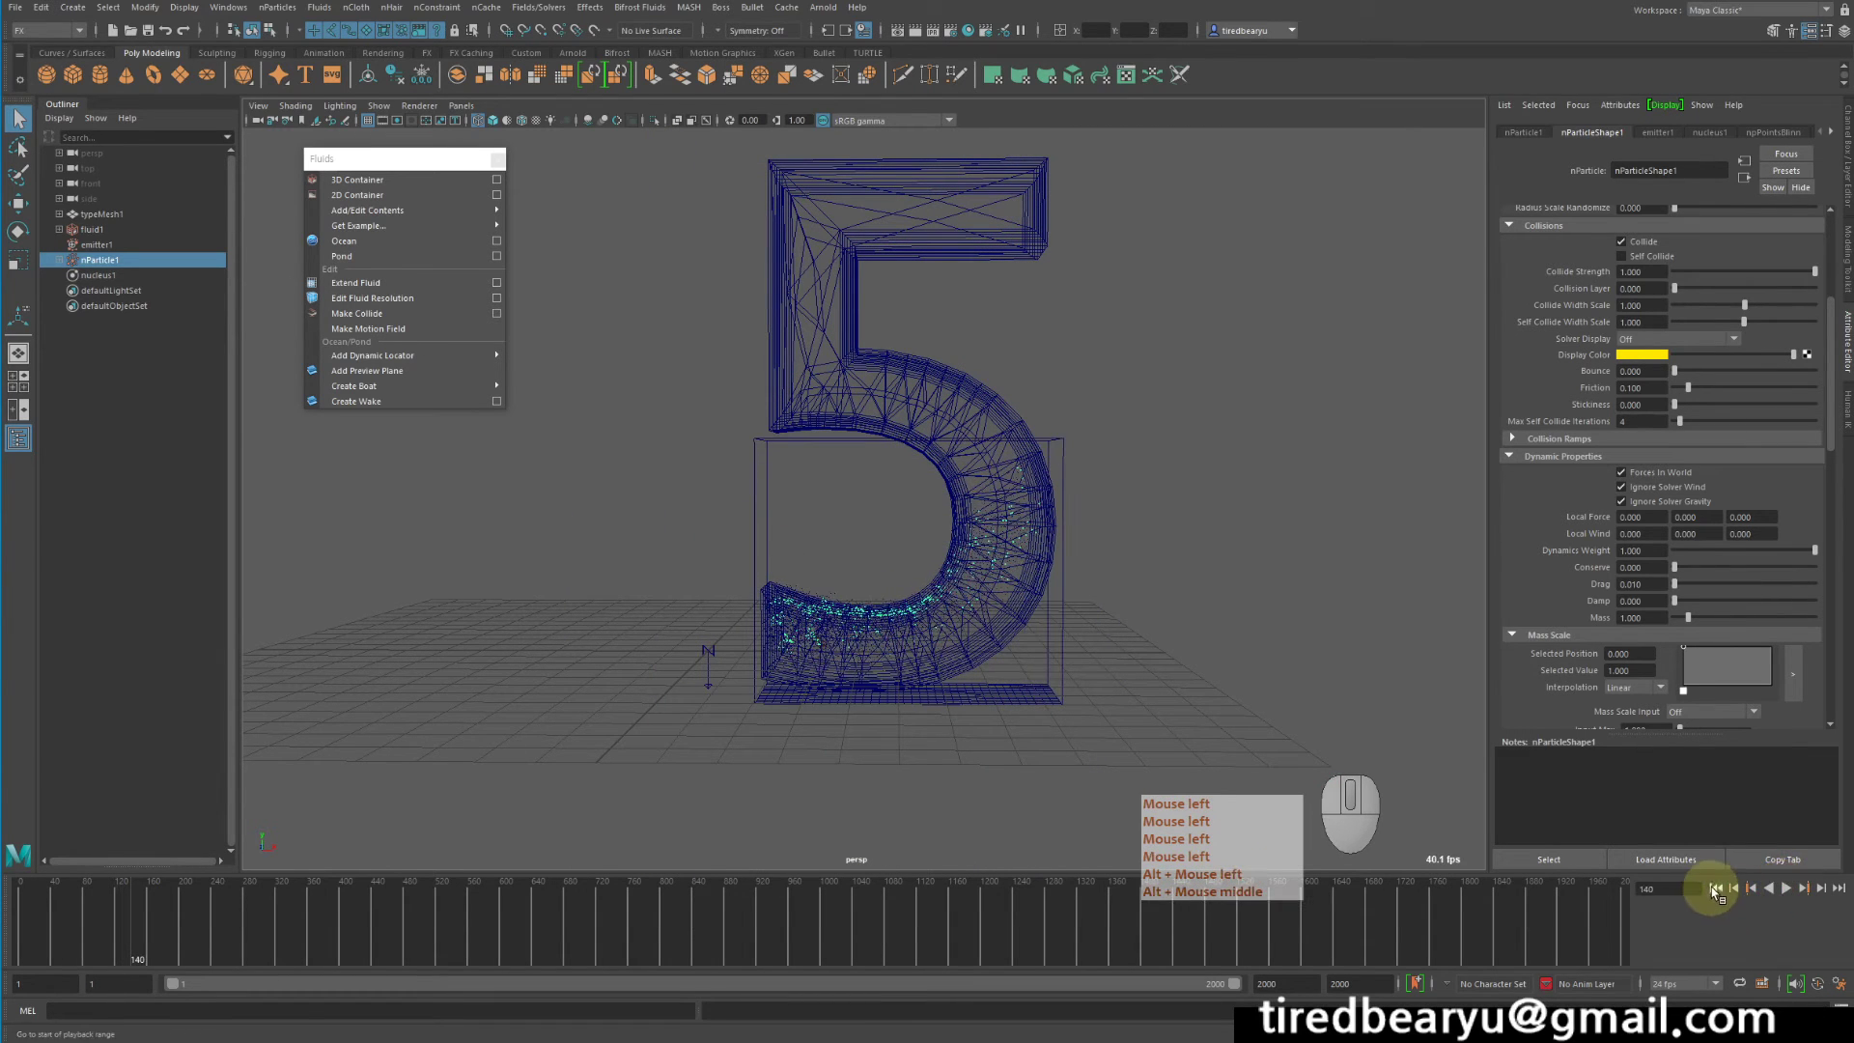
alt+drag(1026, 626, 964, 633)
alt+middle_drag(964, 633, 958, 584)
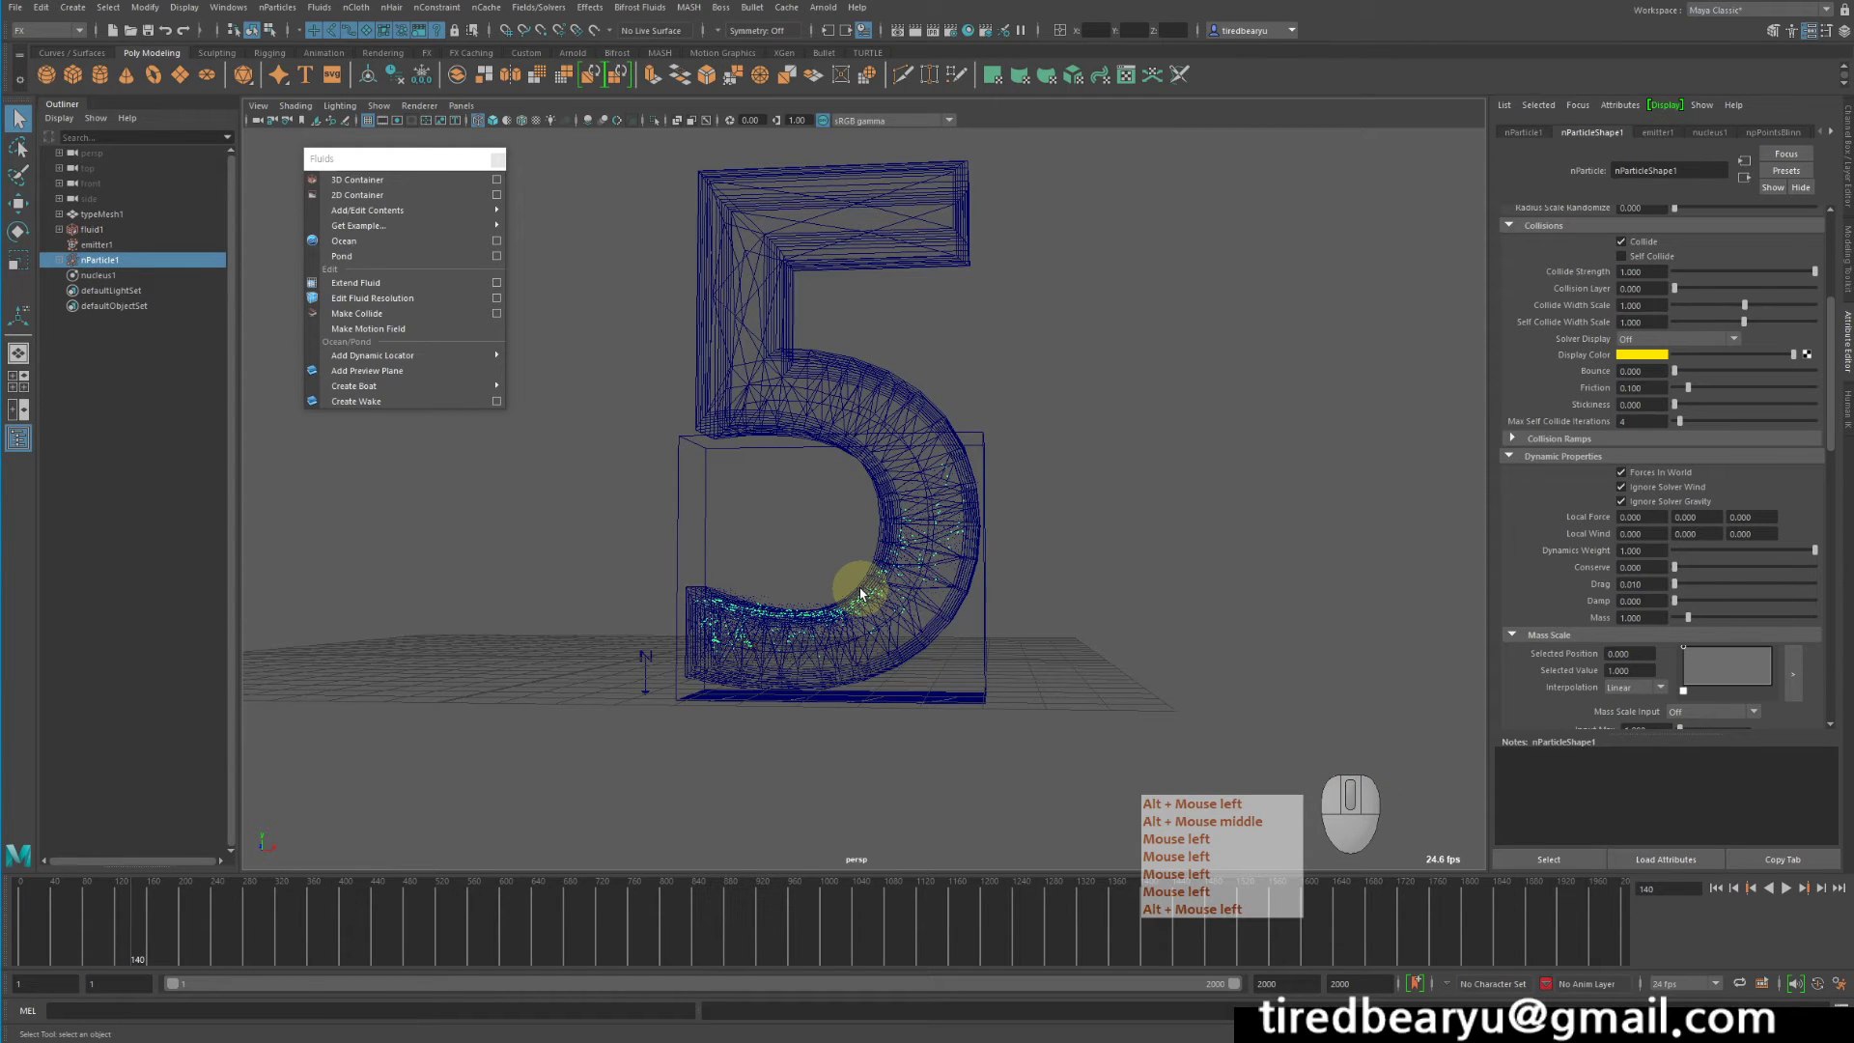
Set the Particle Render Type of nParticle1 to Blobby Surface (s/w) in its Shading attributes
scroll(1550, 531, down, 8)
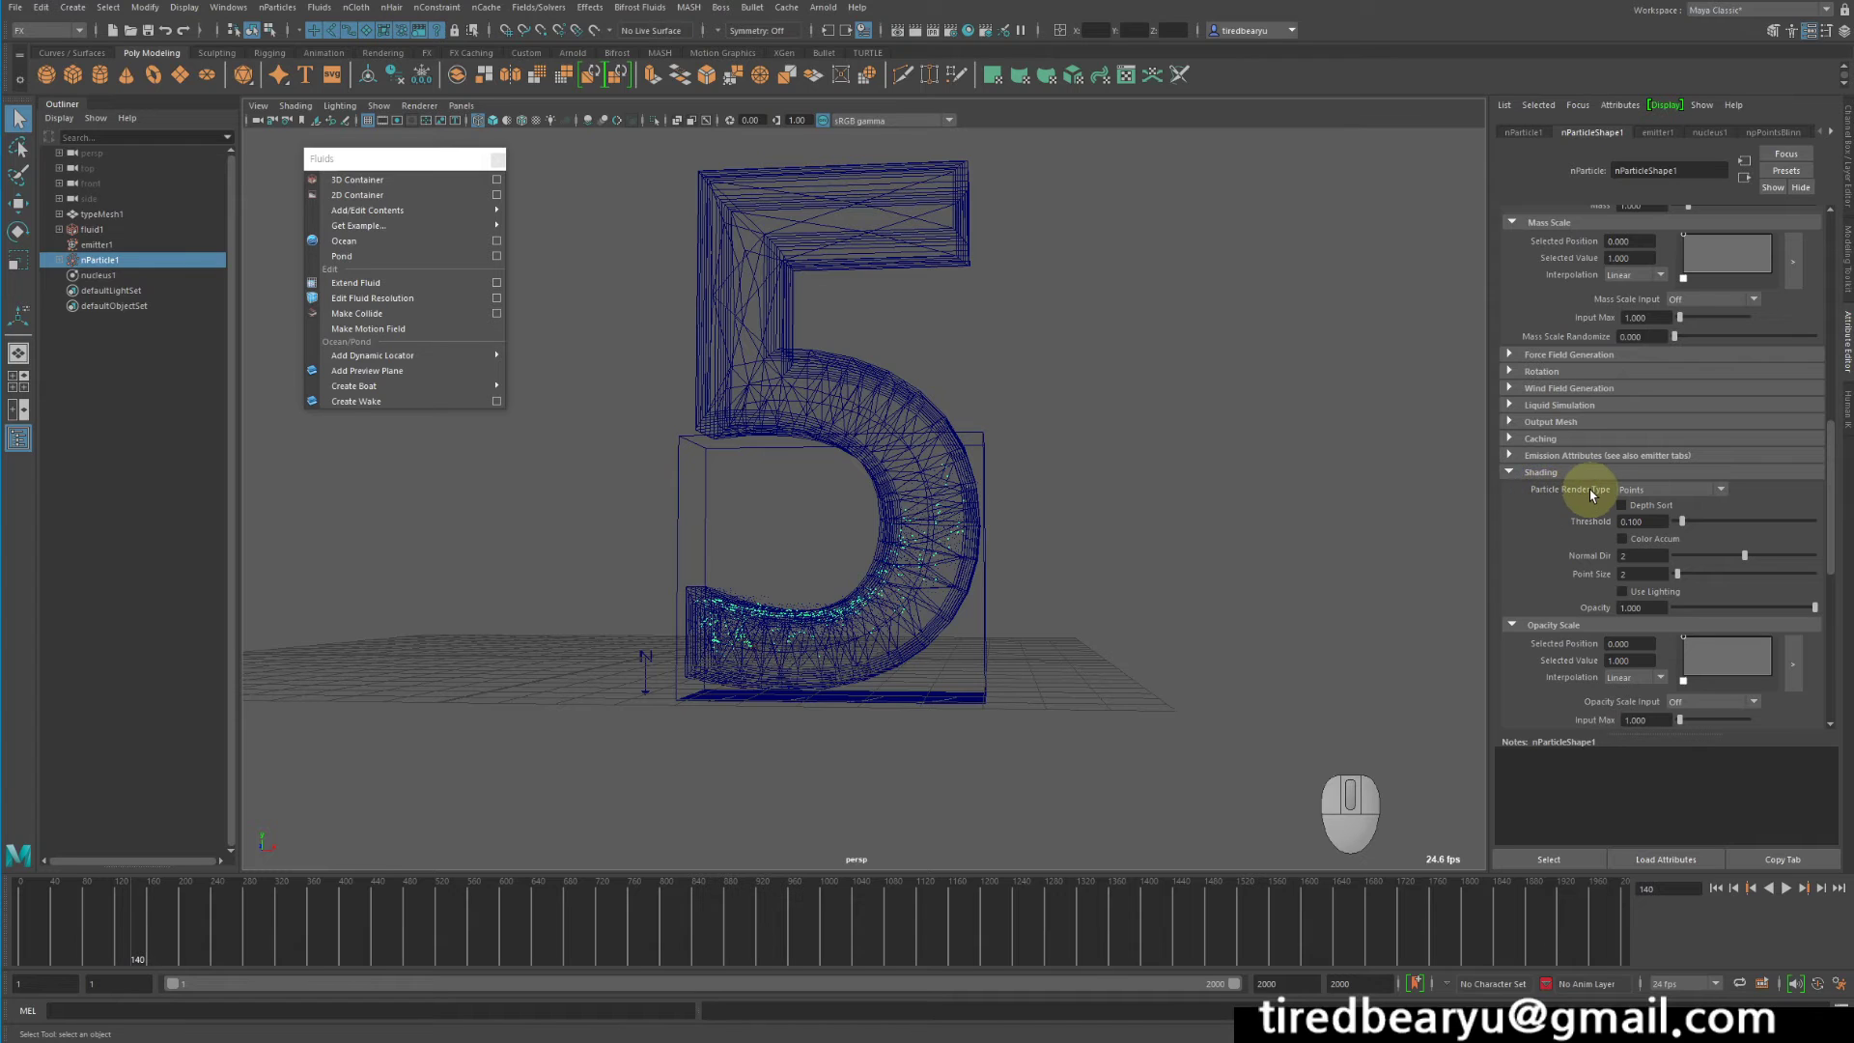
click(1644, 490)
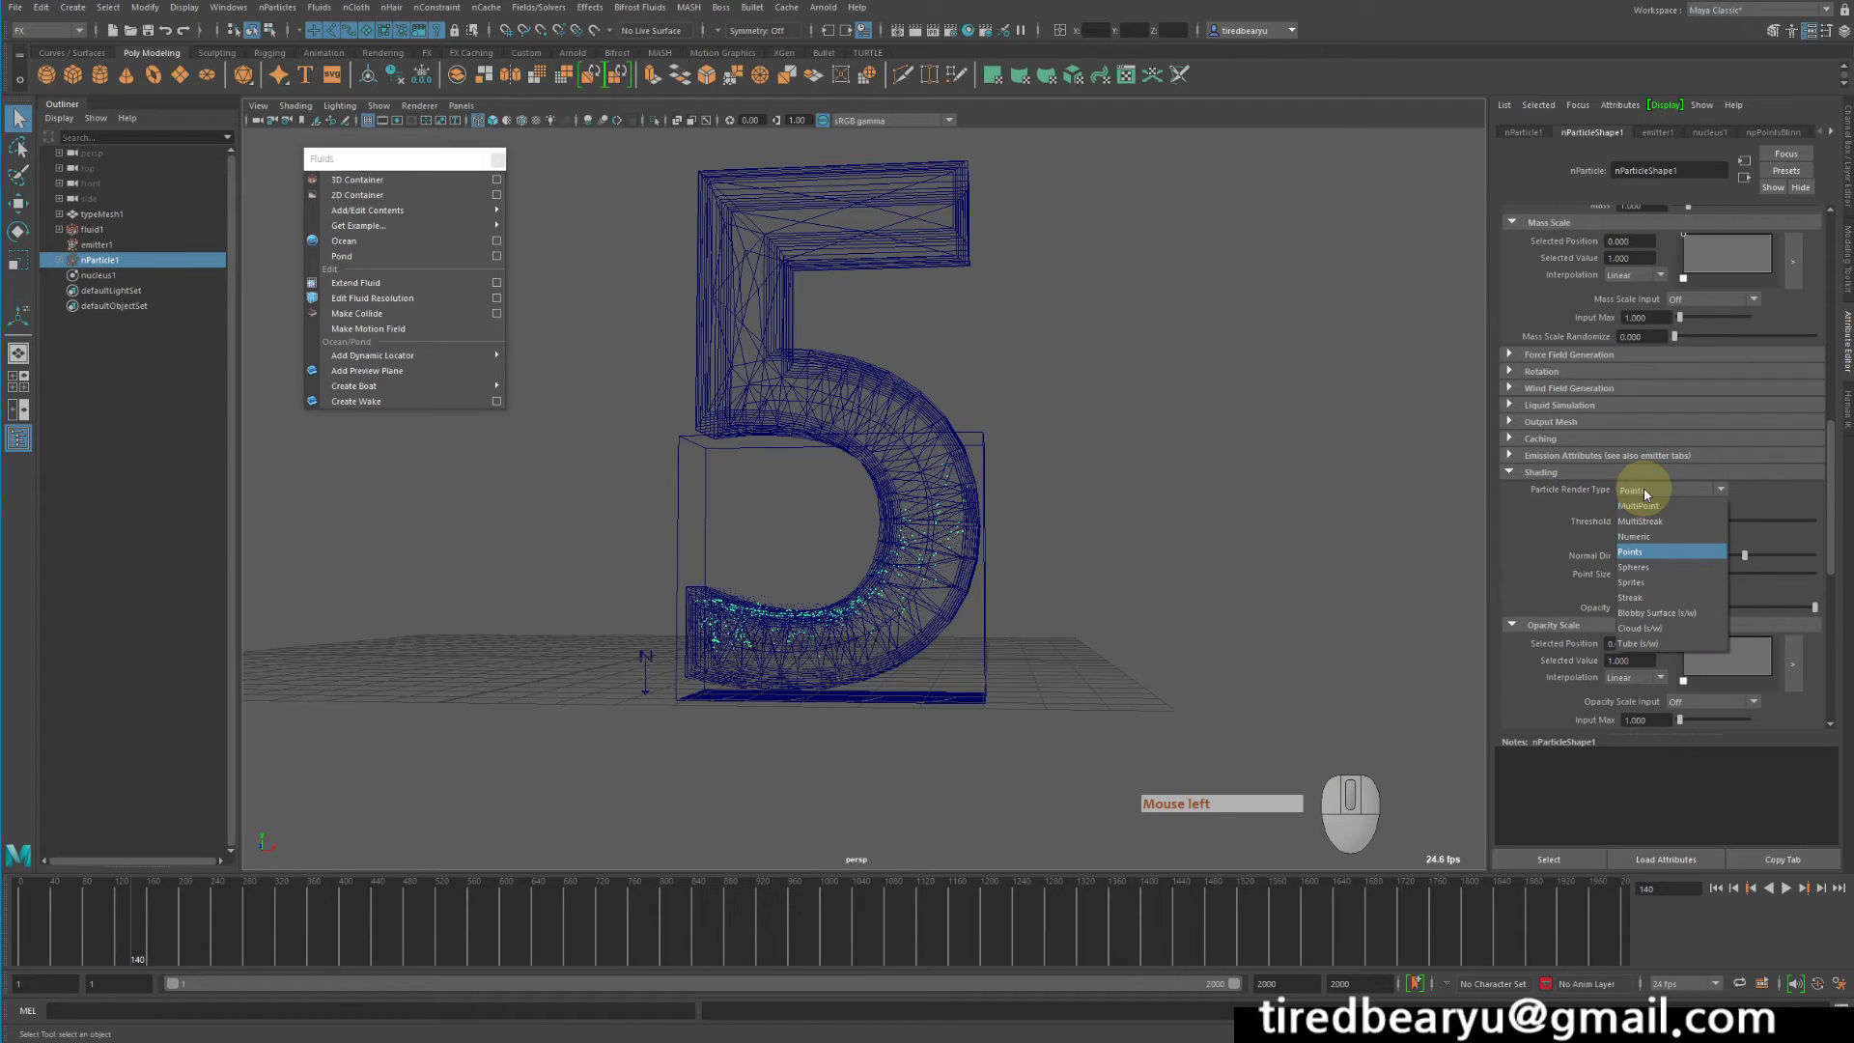
click(1657, 613)
alt+middle_drag(1179, 608, 1179, 584)
alt+drag(1179, 584, 1186, 586)
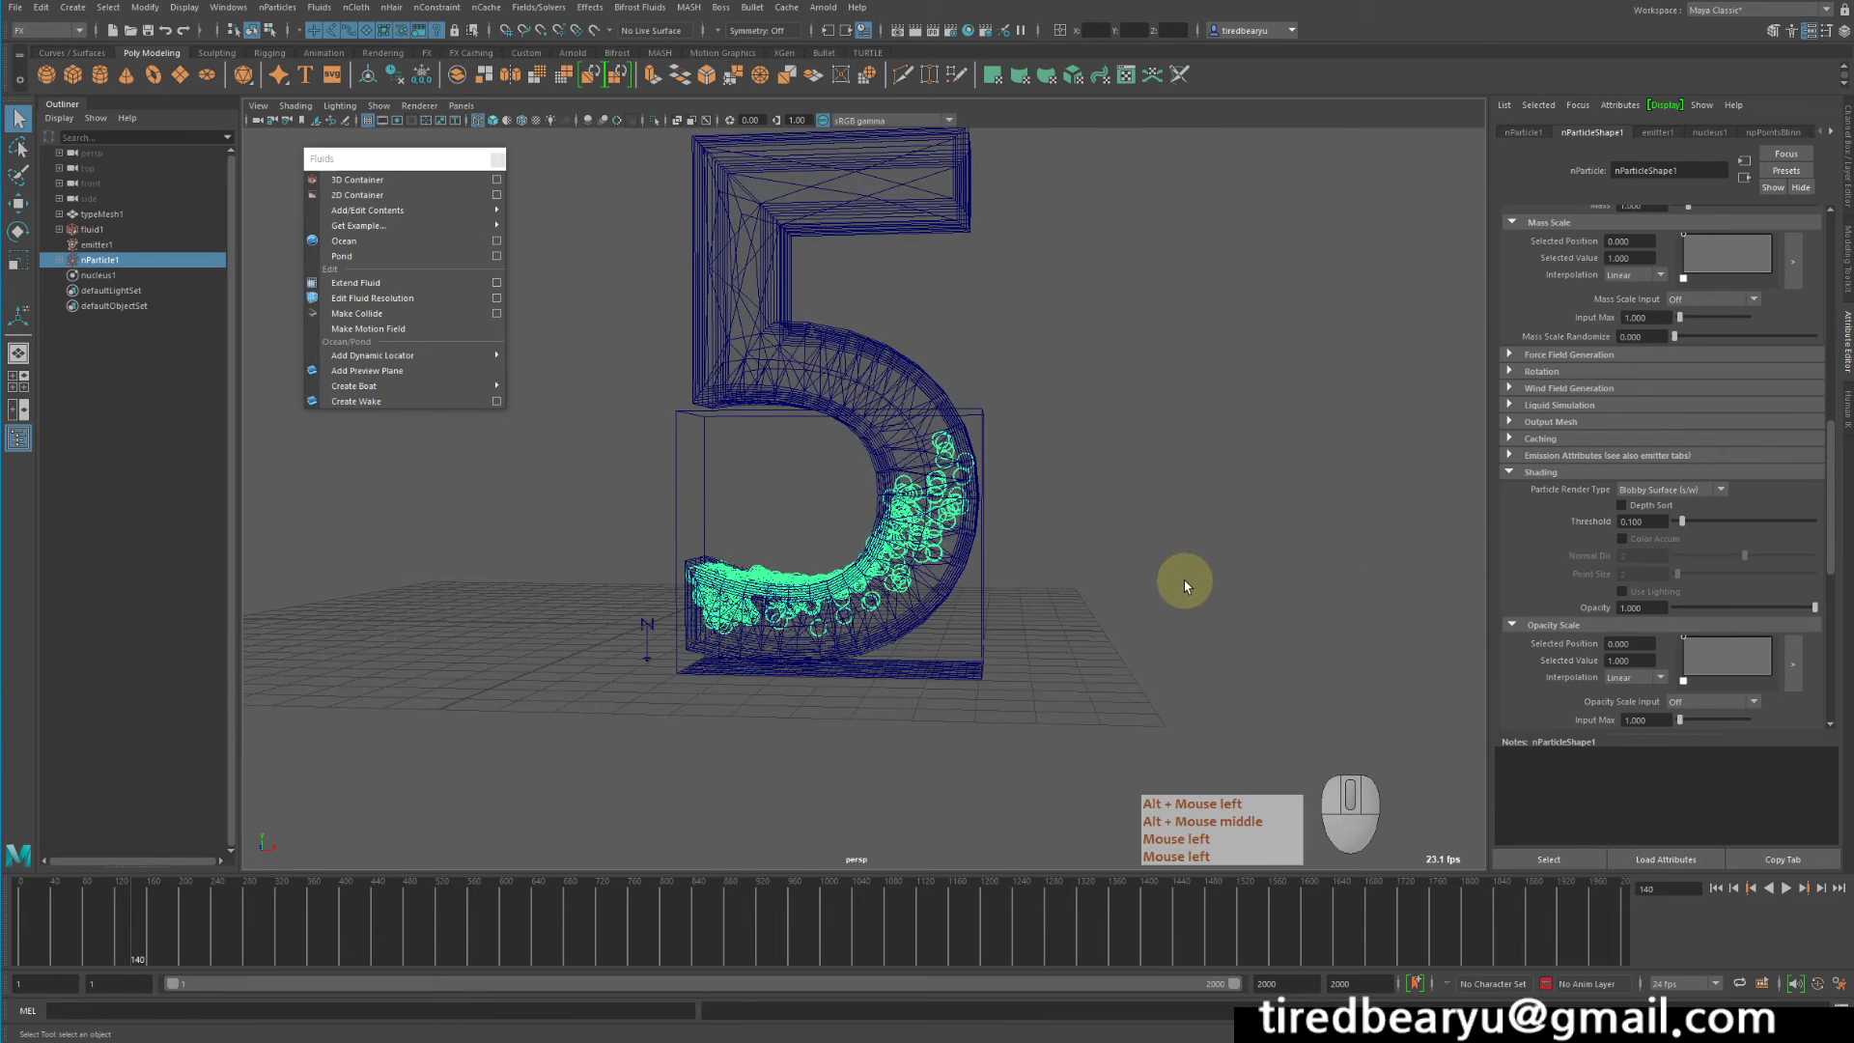
Replay the blobby-surface particles from the first frame and stop once they reach the upper part of the curve
click(1336, 725)
click(1716, 888)
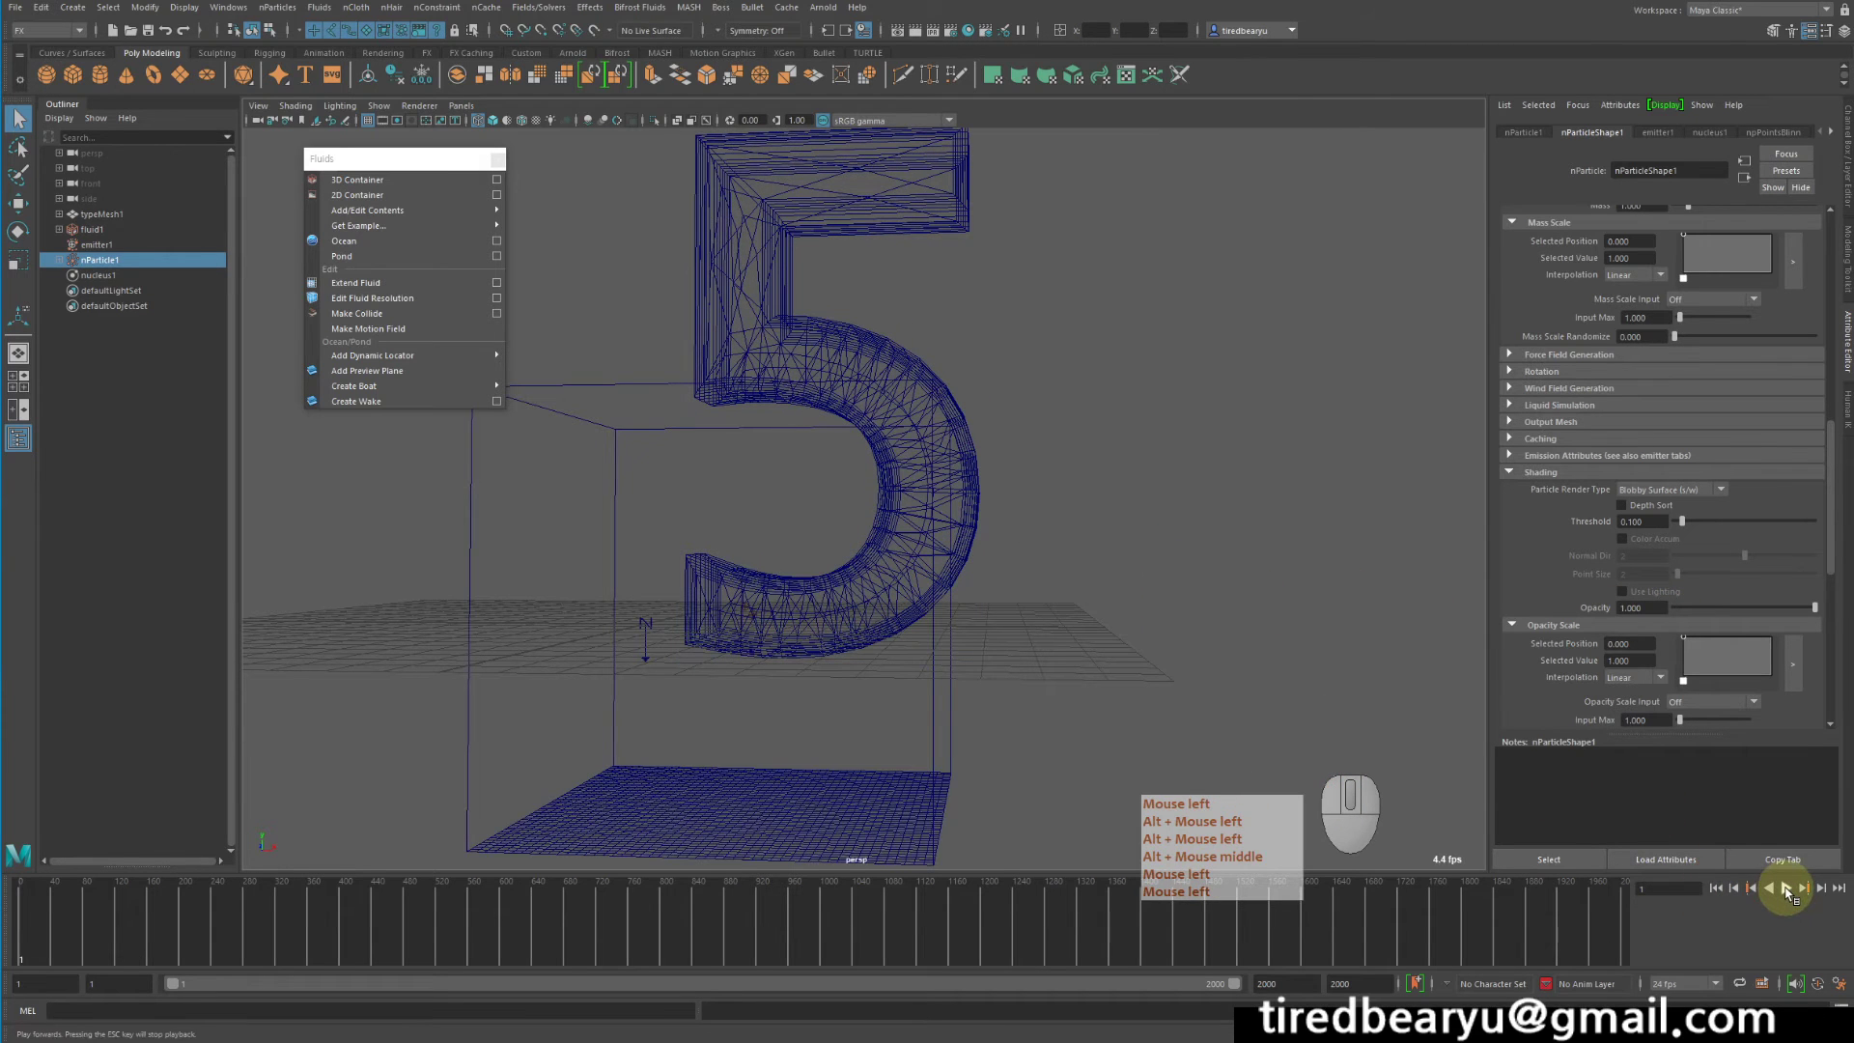
click(1786, 888)
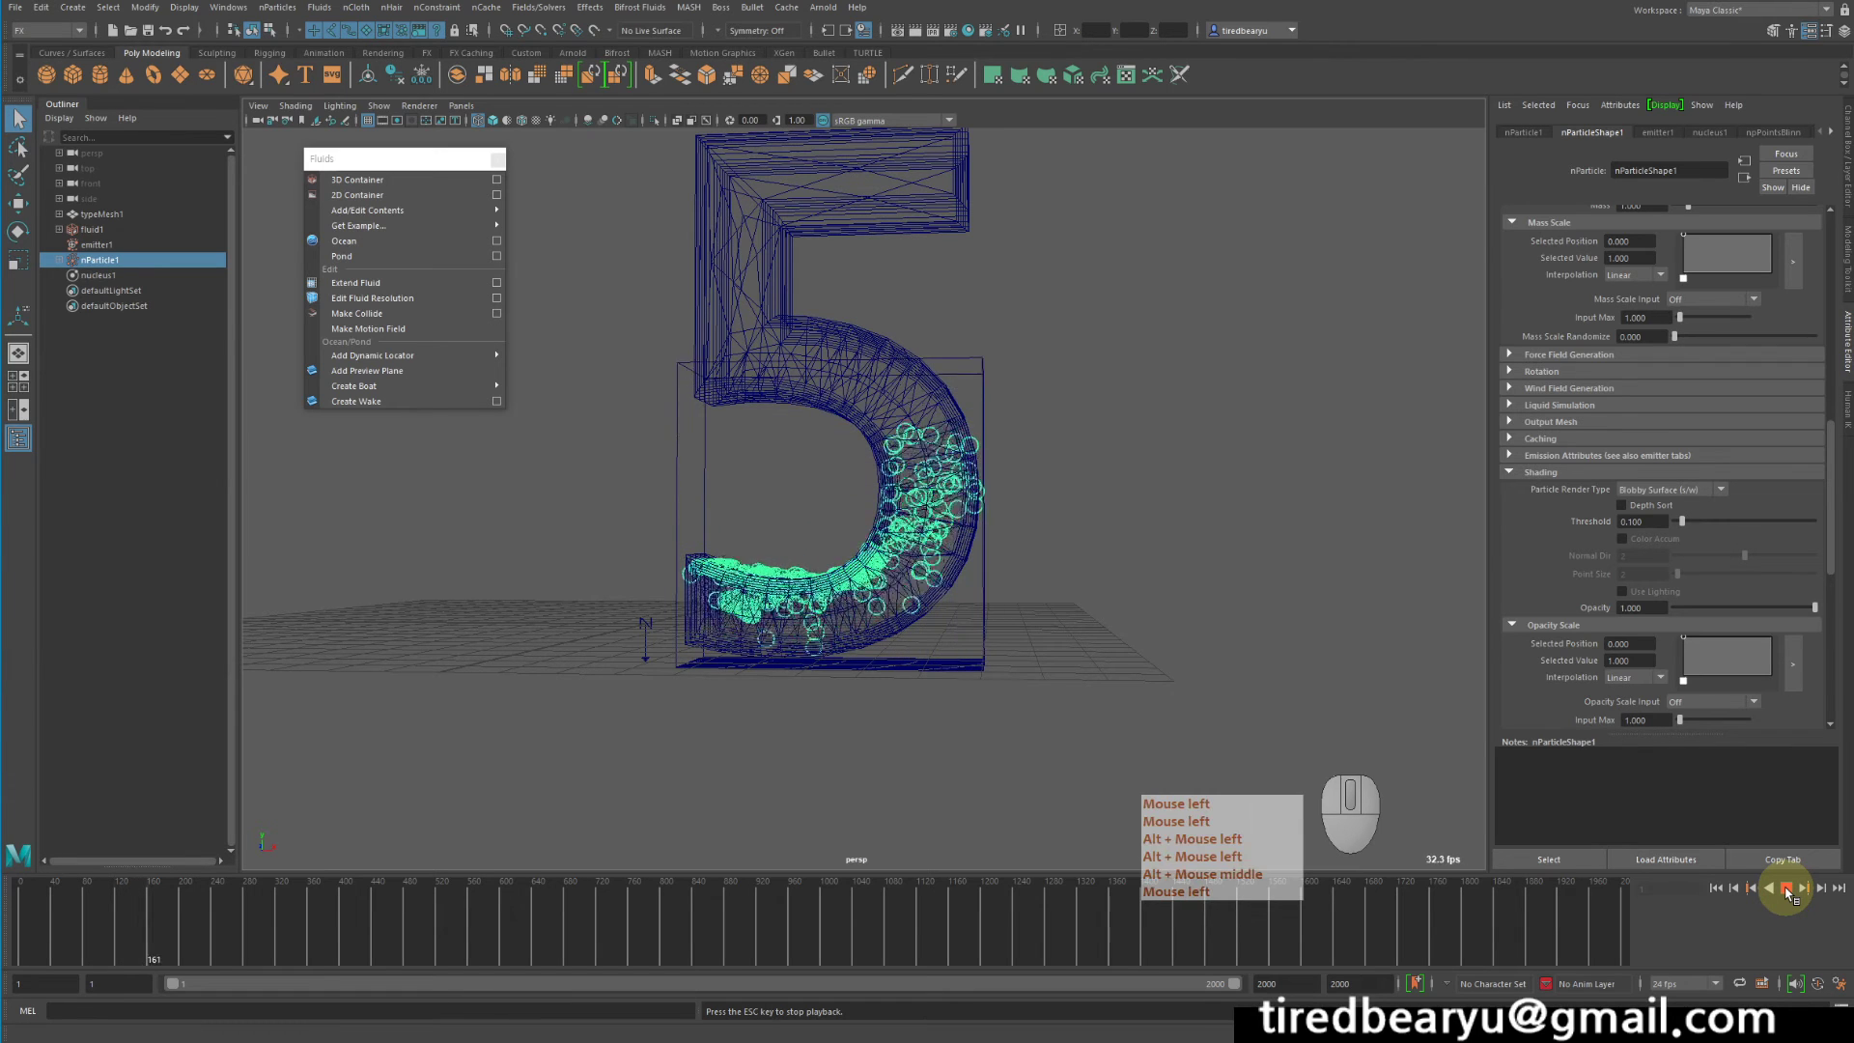
click(1786, 891)
alt+drag(1005, 553, 997, 538)
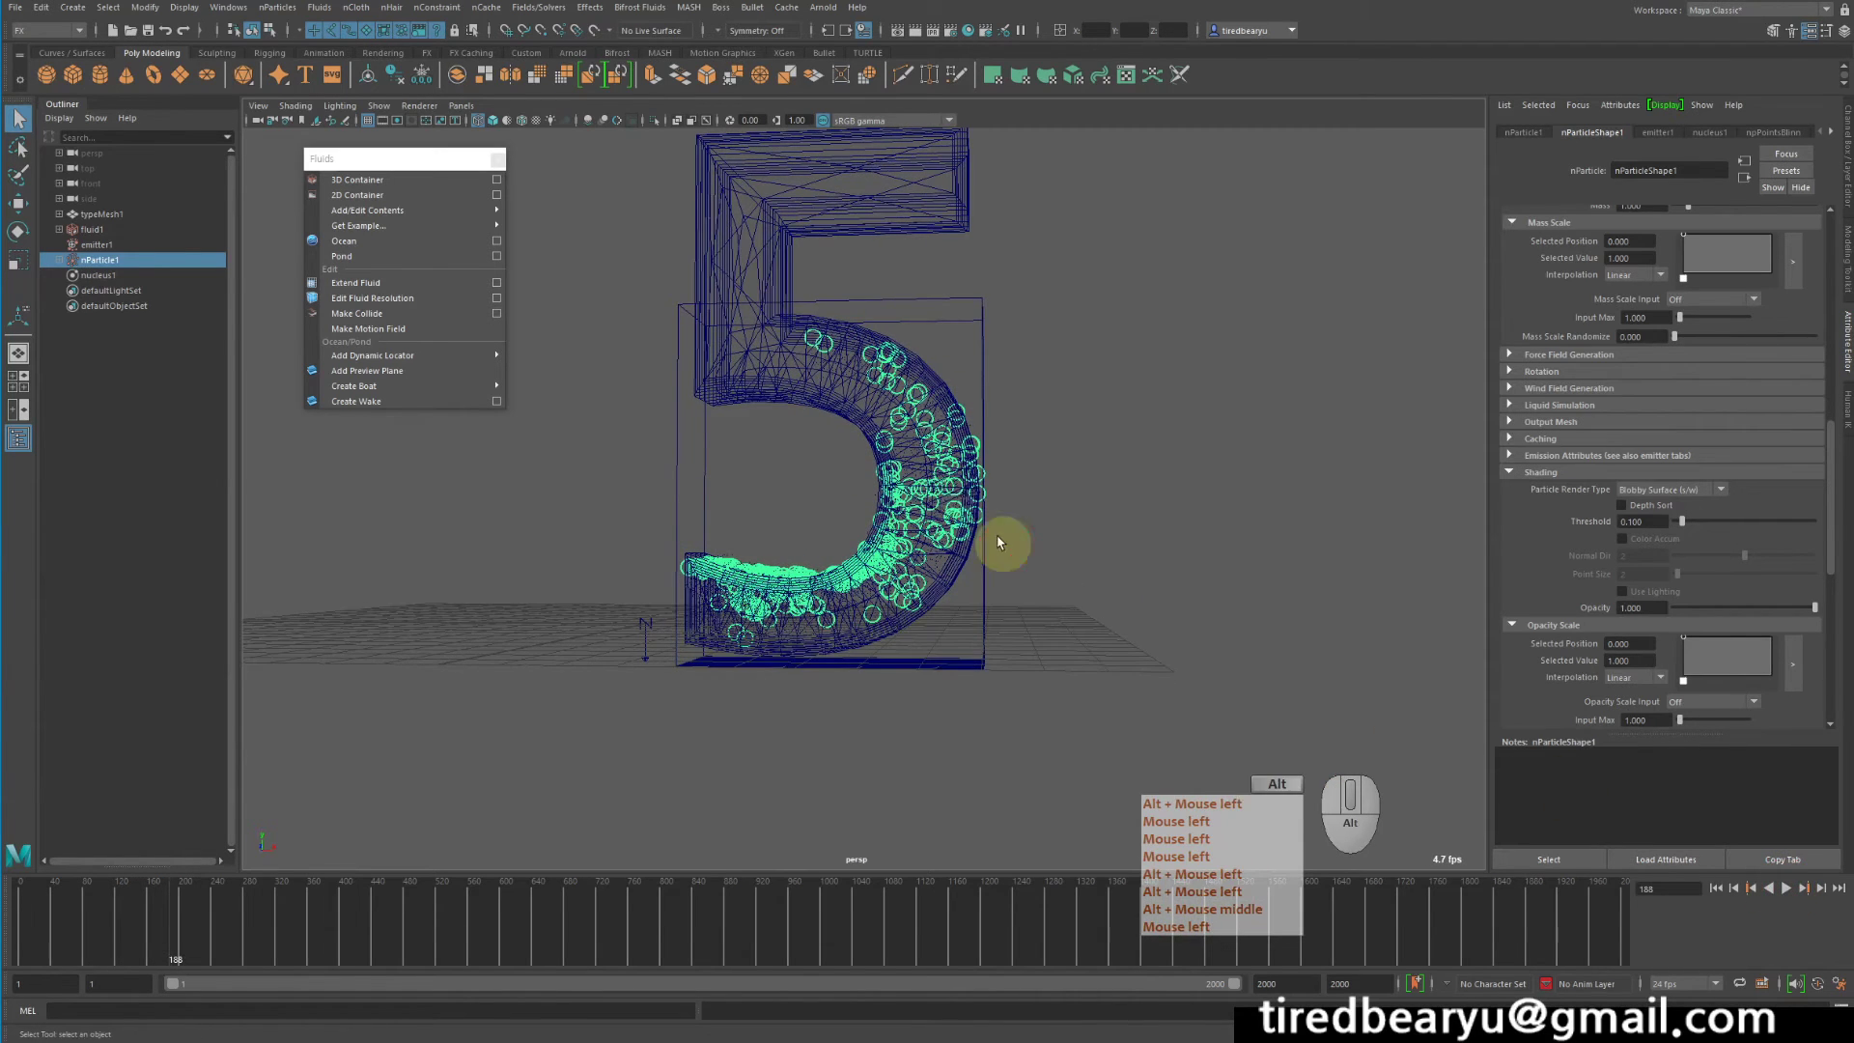
Isolate nParticle1 in the perspective view and switch the view to shaded display
key(ctrl+1)
mouse_move(1085, 496)
alt+mouse_down()
mouse_move(1105, 530)
mouse_move(1179, 543)
alt+mouse_up()
key(5)
alt+right_drag(1178, 542, 1308, 588)
Play the isolated, shaded particles from the first frame, stop around frame 165, and inspect how they overlap
click(1715, 887)
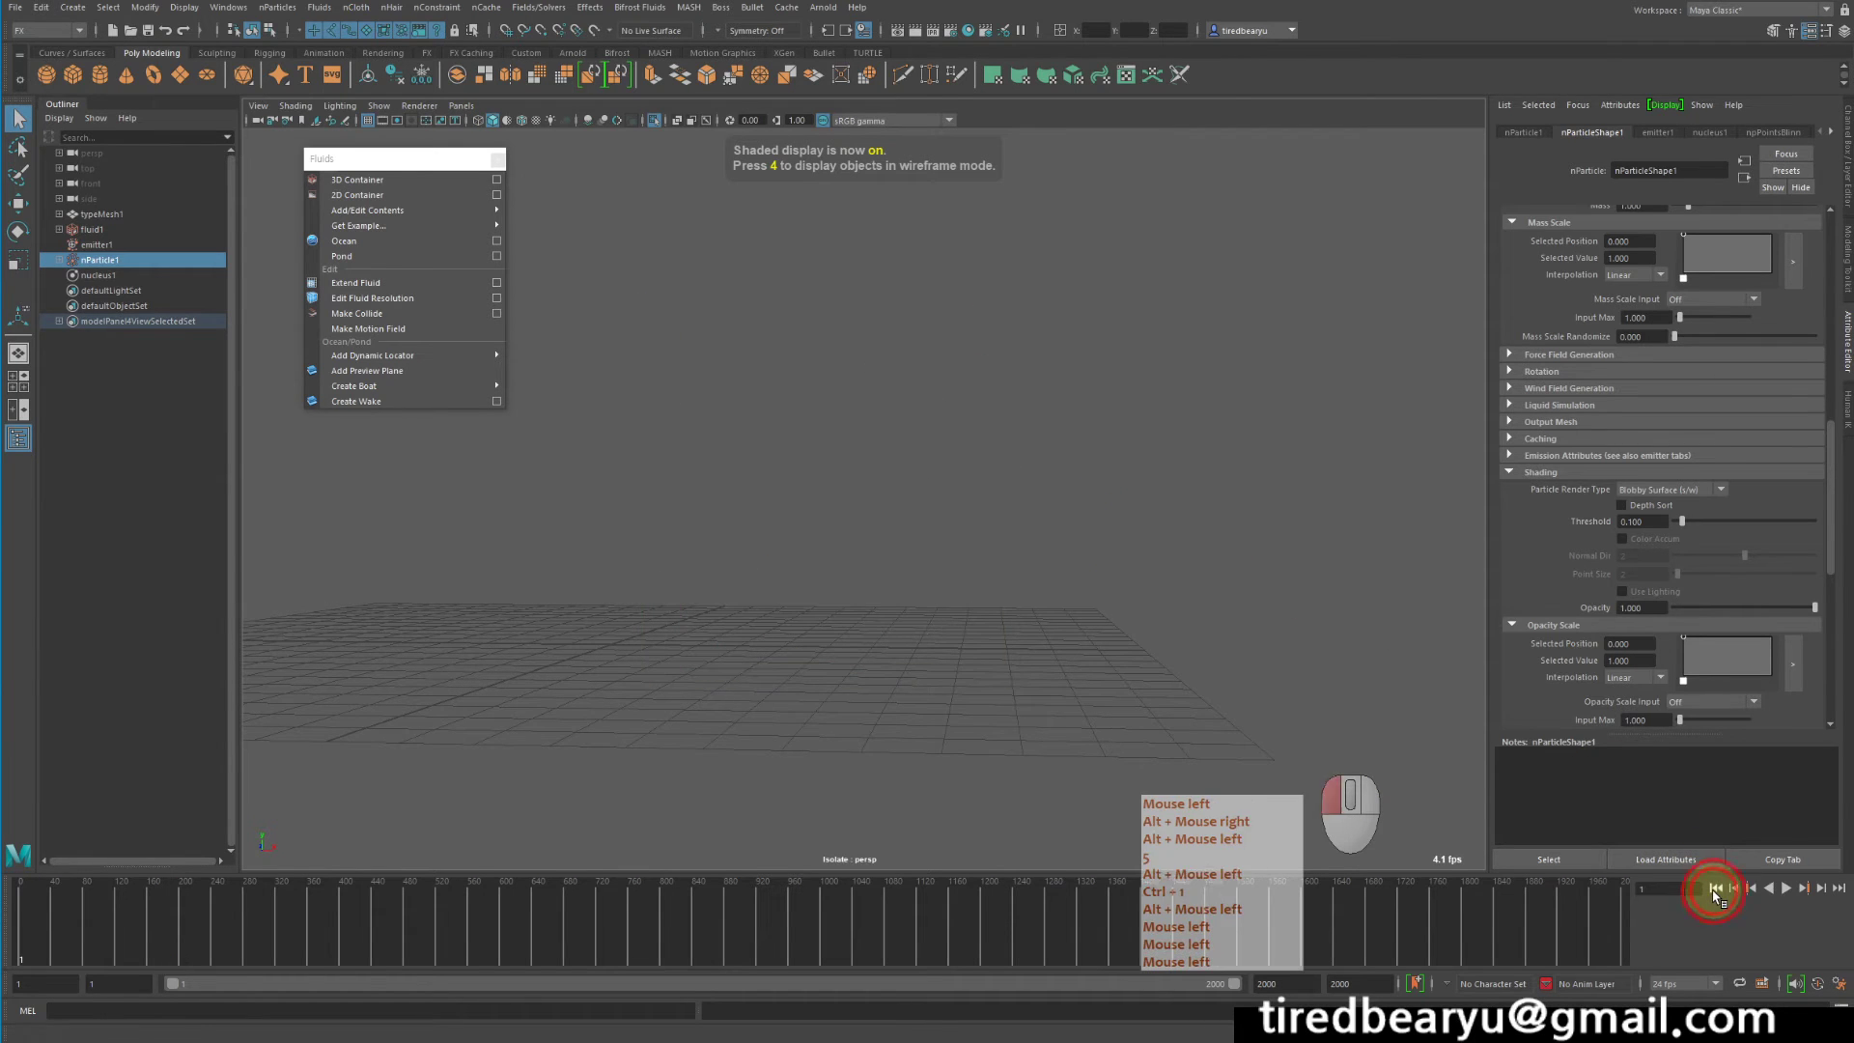
click(1786, 887)
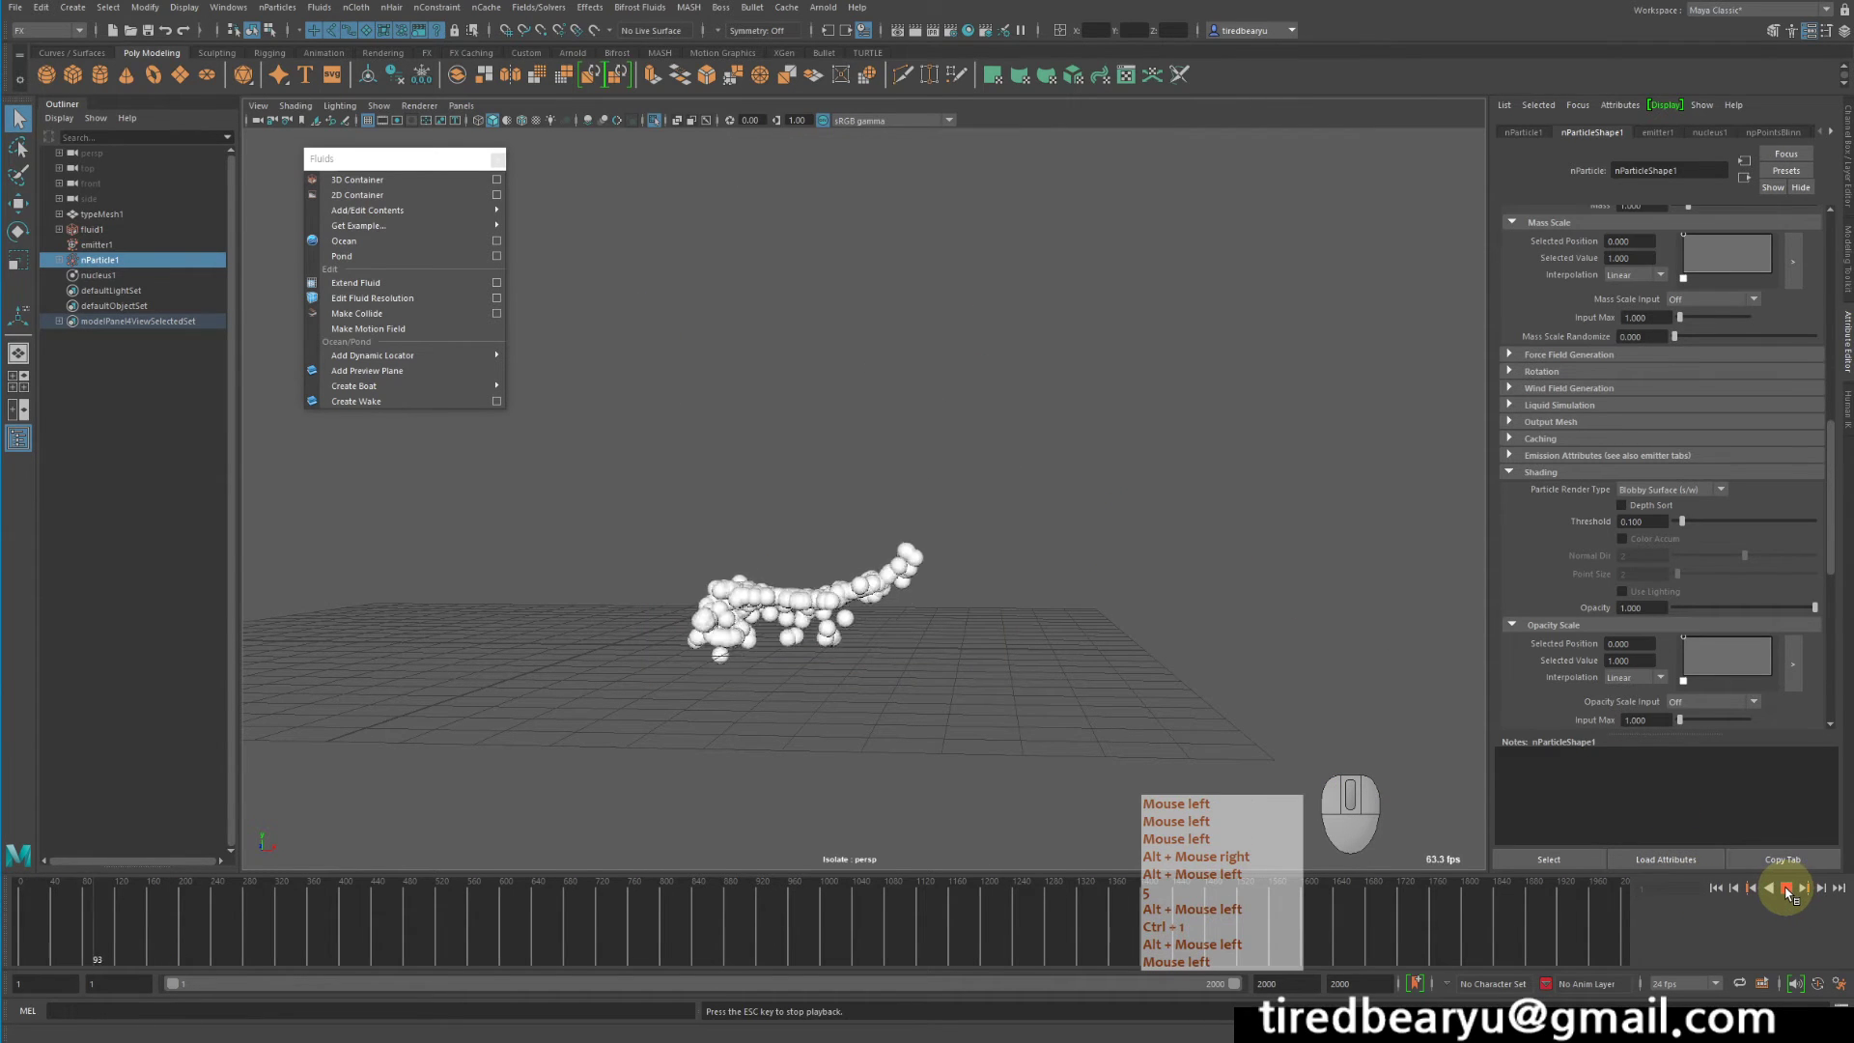
click(1787, 888)
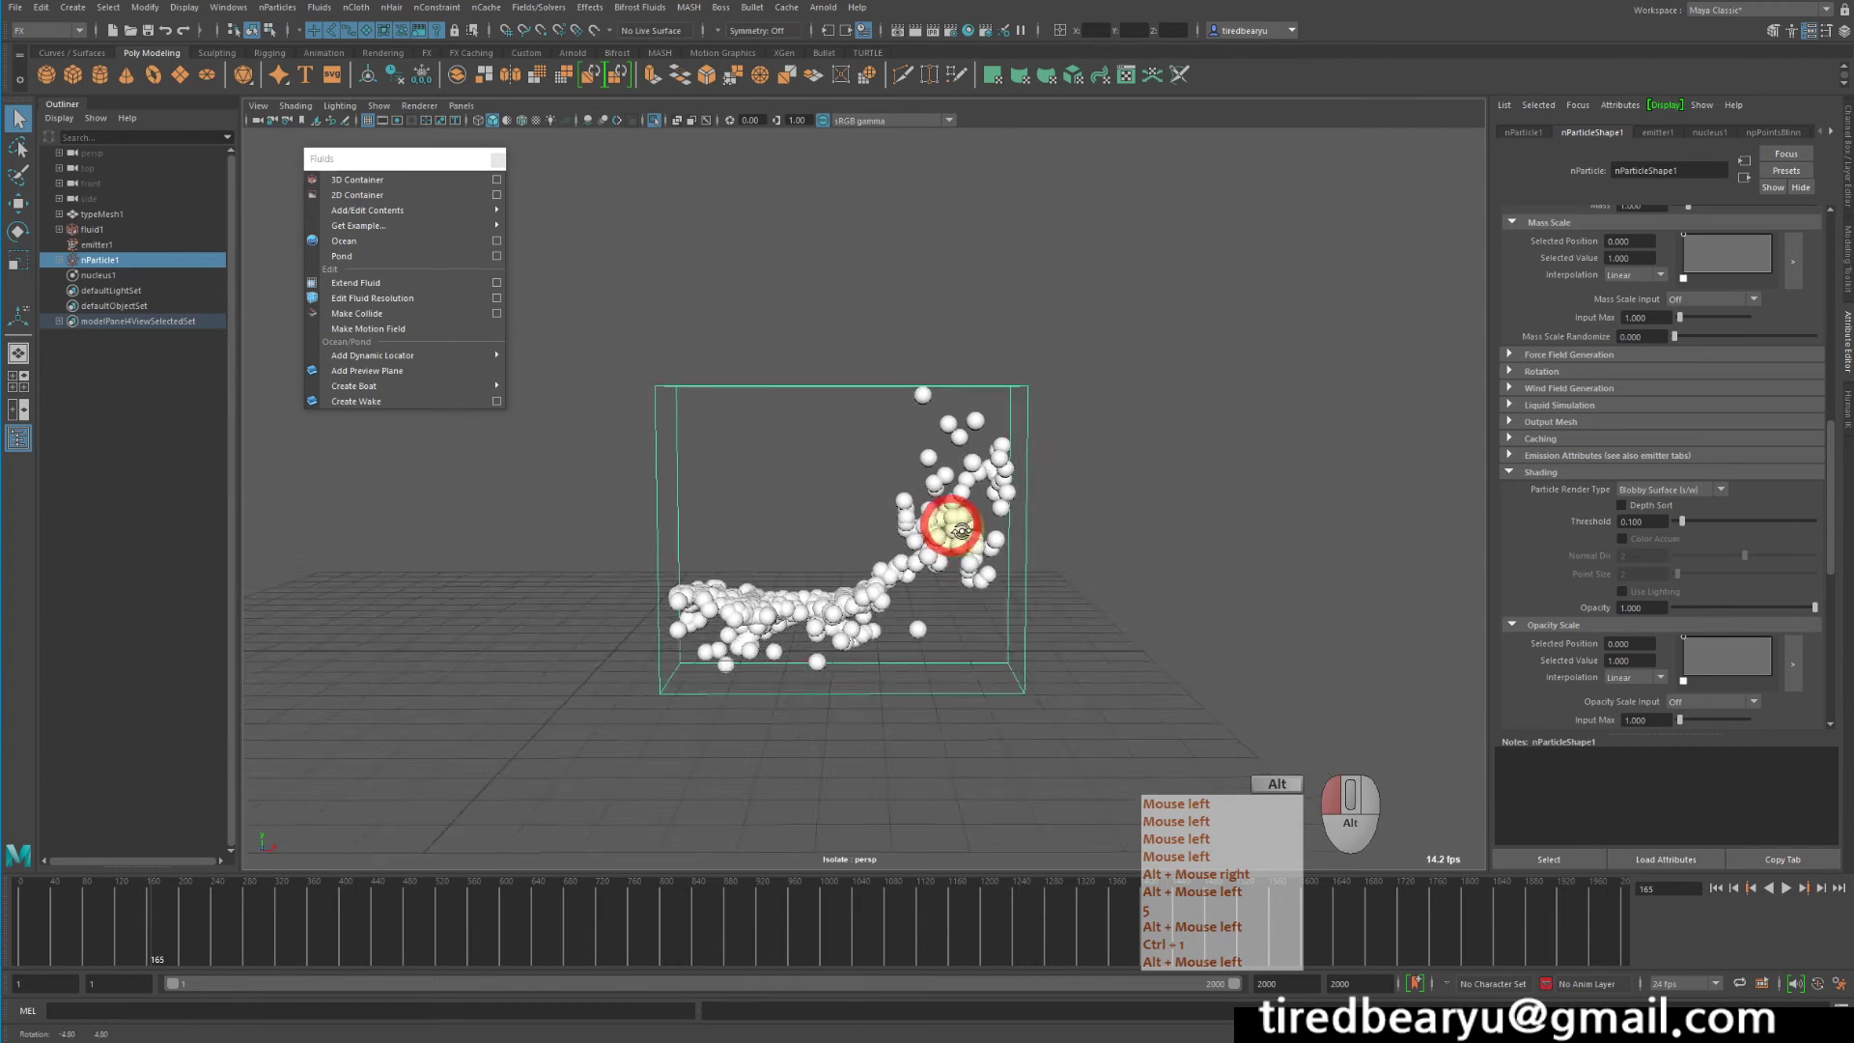
mouse_move(952, 530)
alt+mouse_down()
mouse_move(965, 497)
mouse_move(982, 527)
alt+mouse_up()
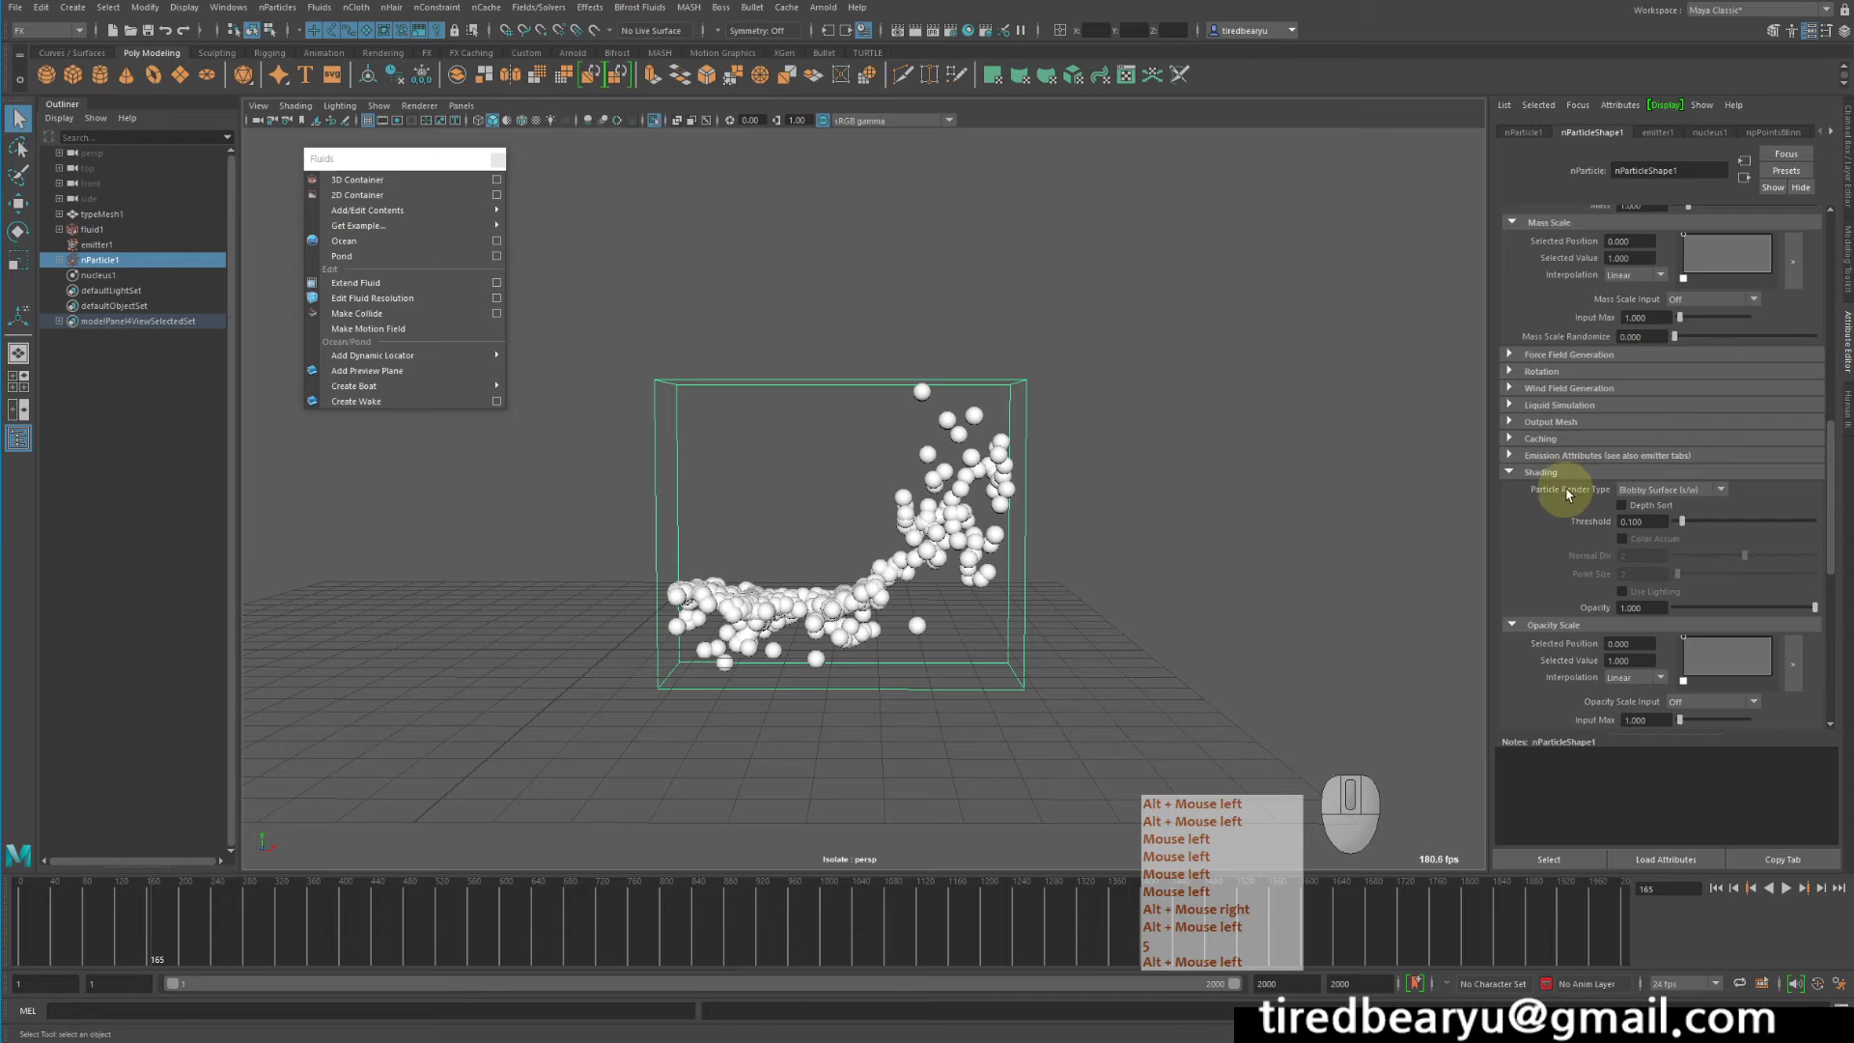
Enable Self Collide in the Collisions attributes of nParticle1
scroll(1574, 488, up, 3)
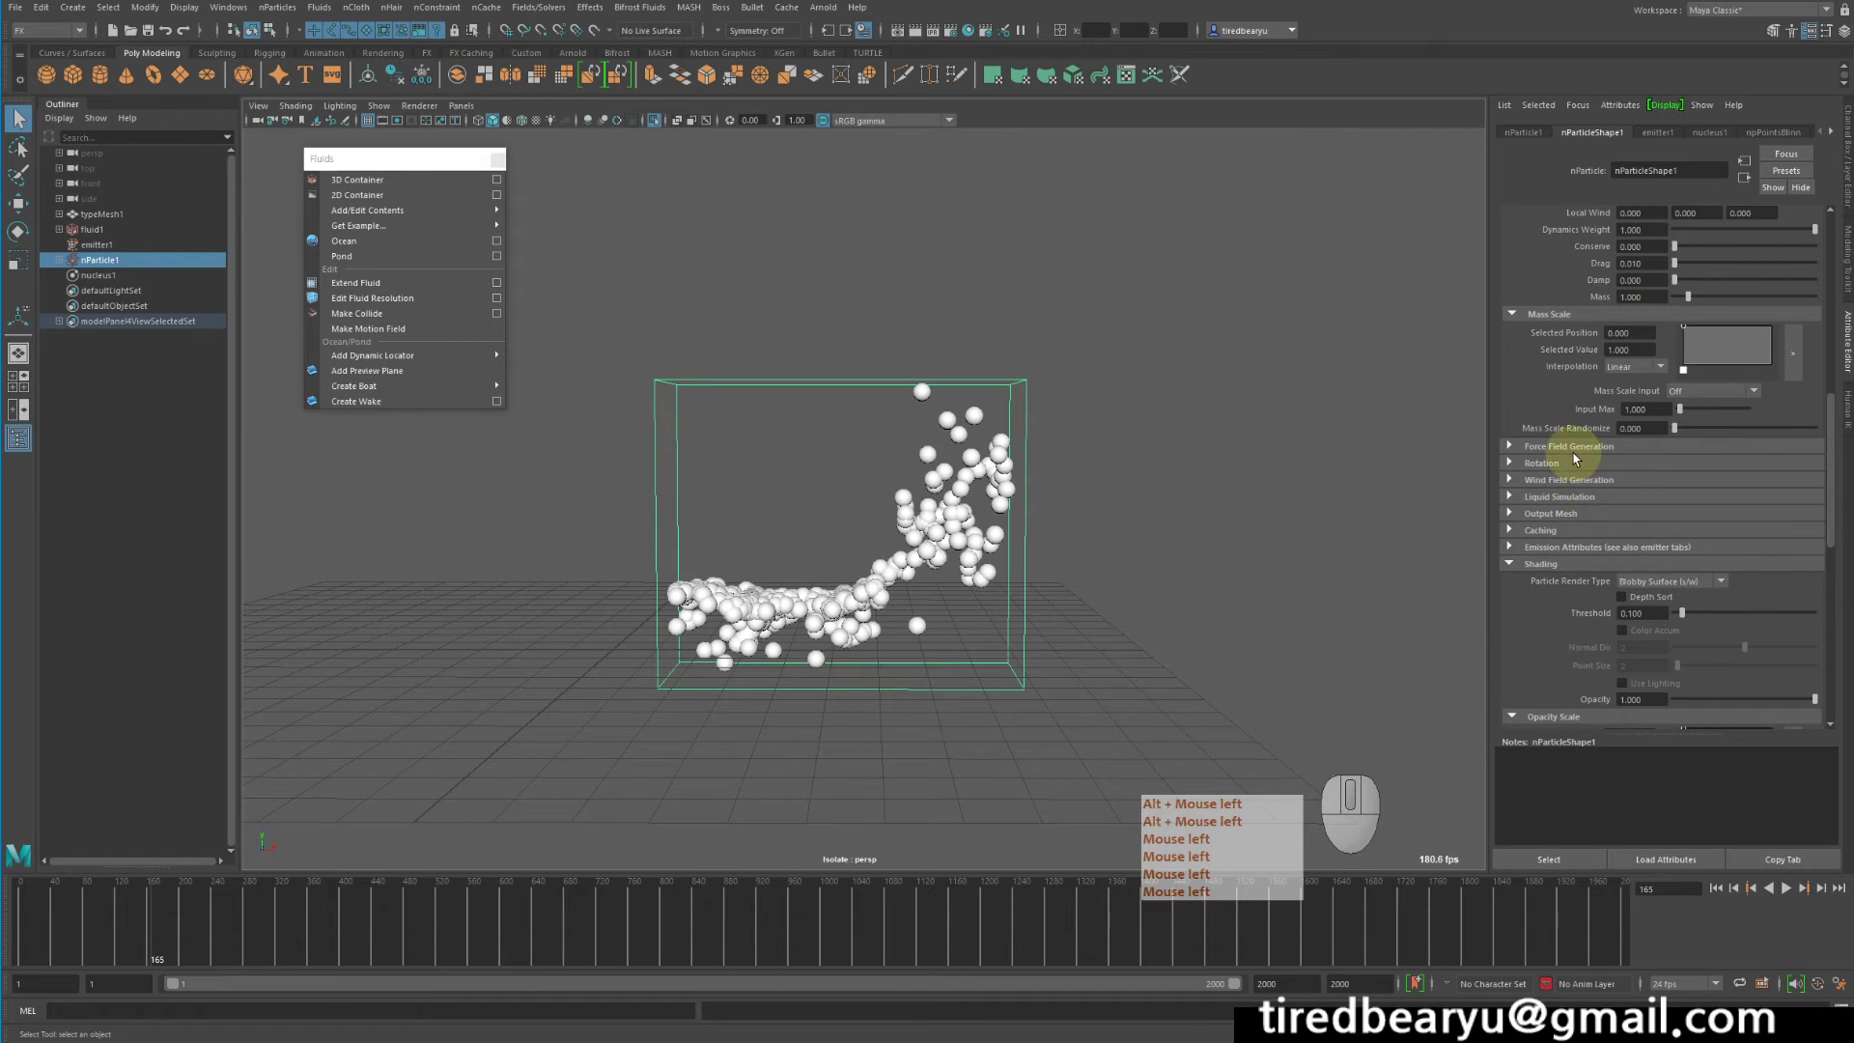
scroll(1557, 457, up, 9)
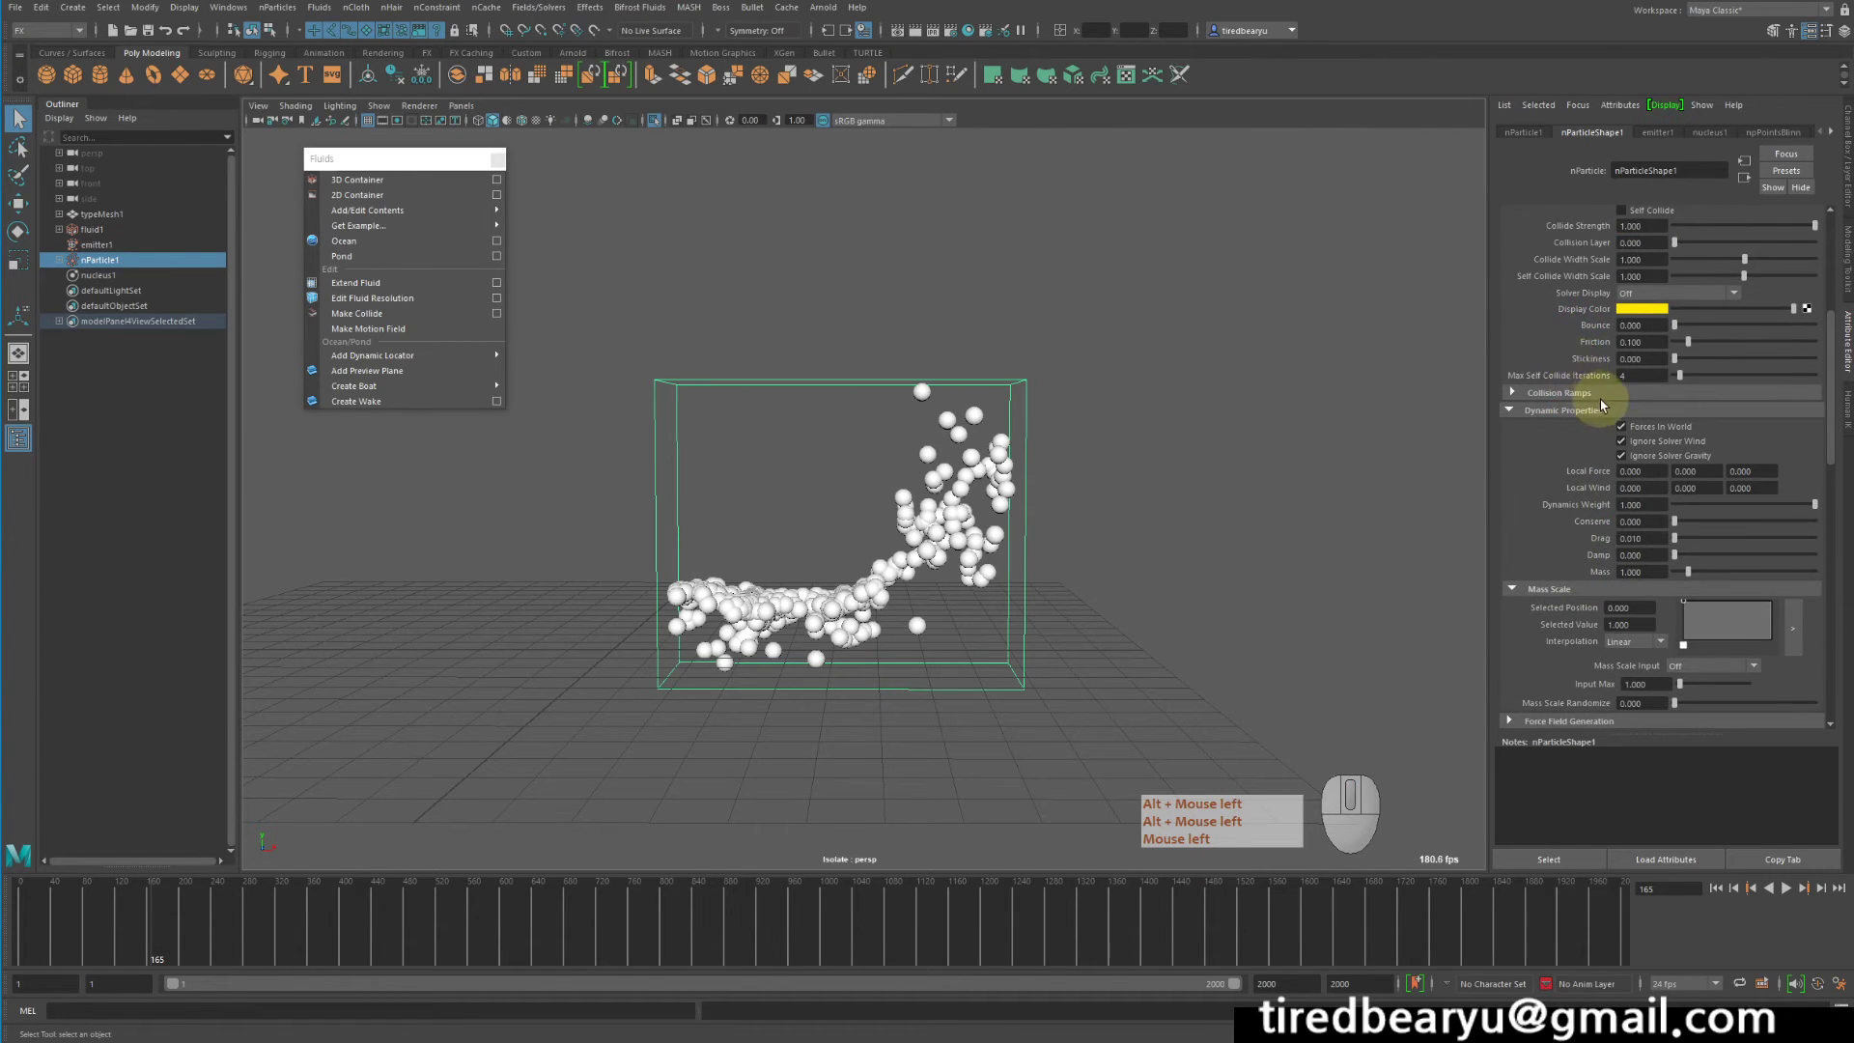
scroll(1600, 404, up, 10)
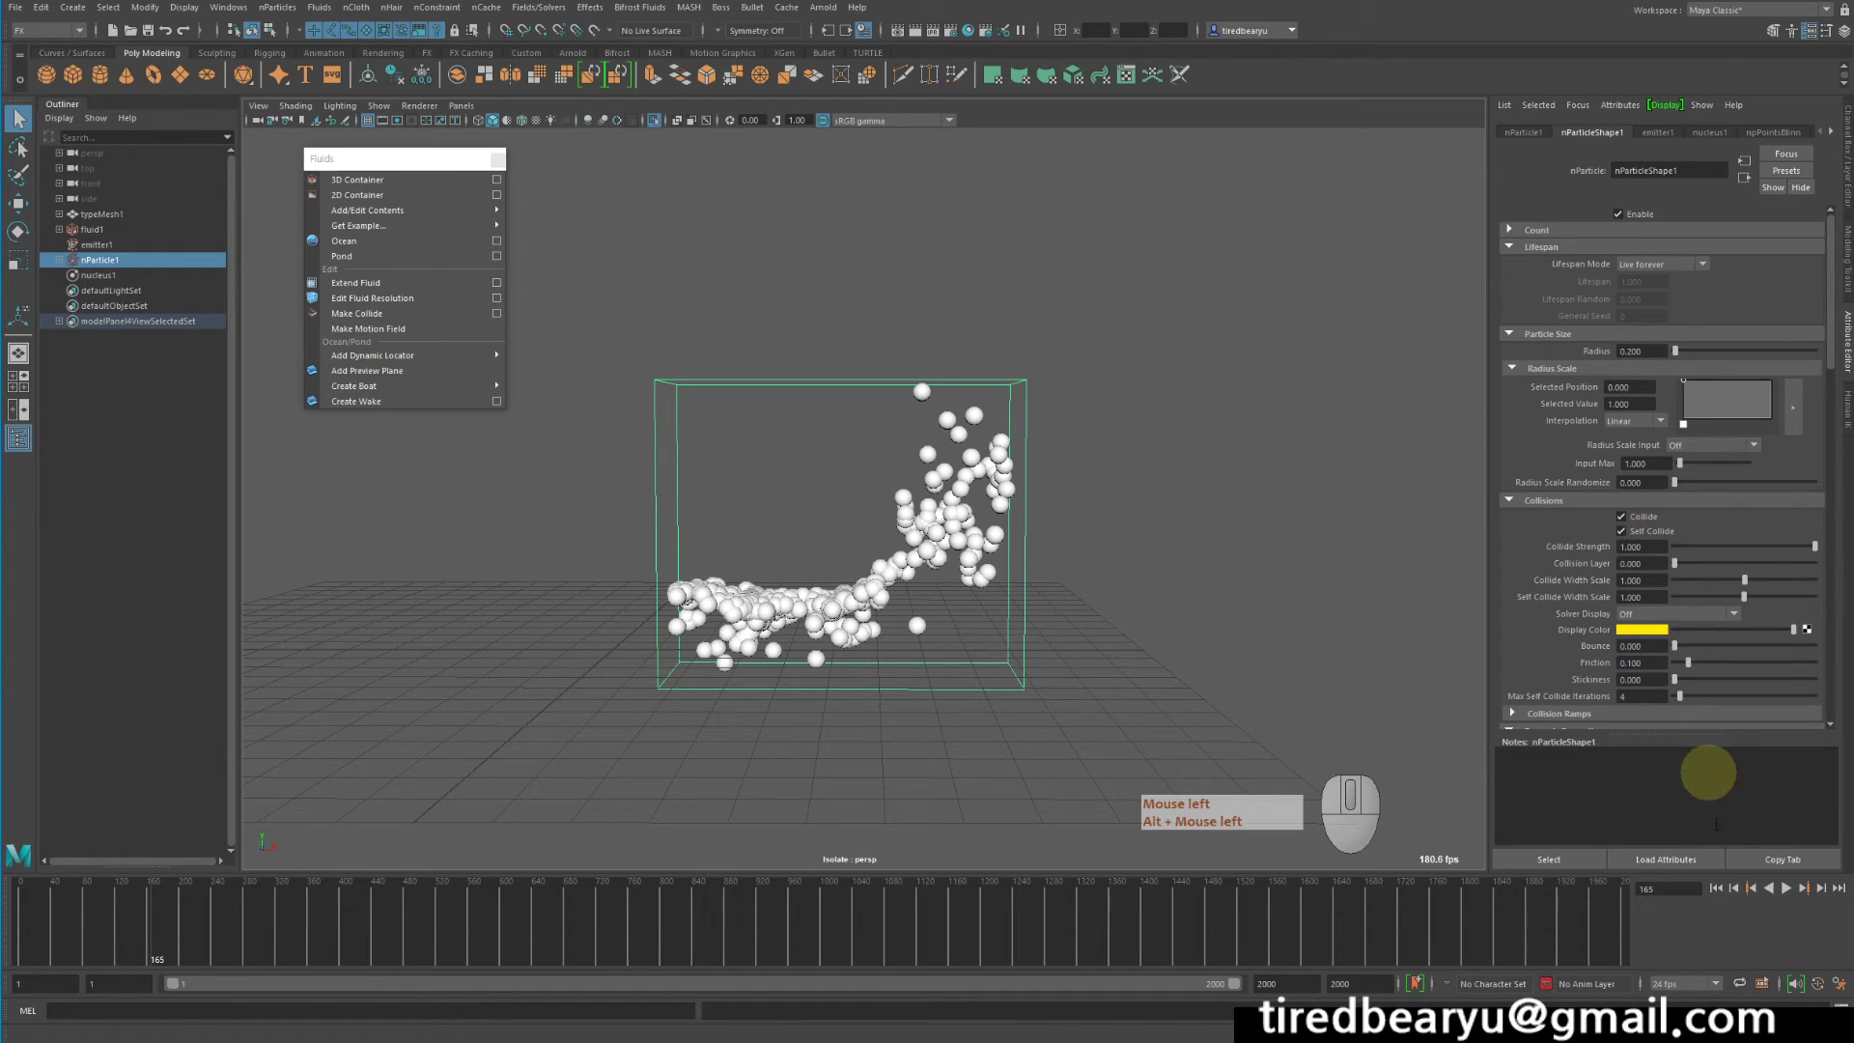
Play the self-colliding particles twice from the first frame to check their spread, then return to the first frame
double_click(1714, 887)
click(1785, 888)
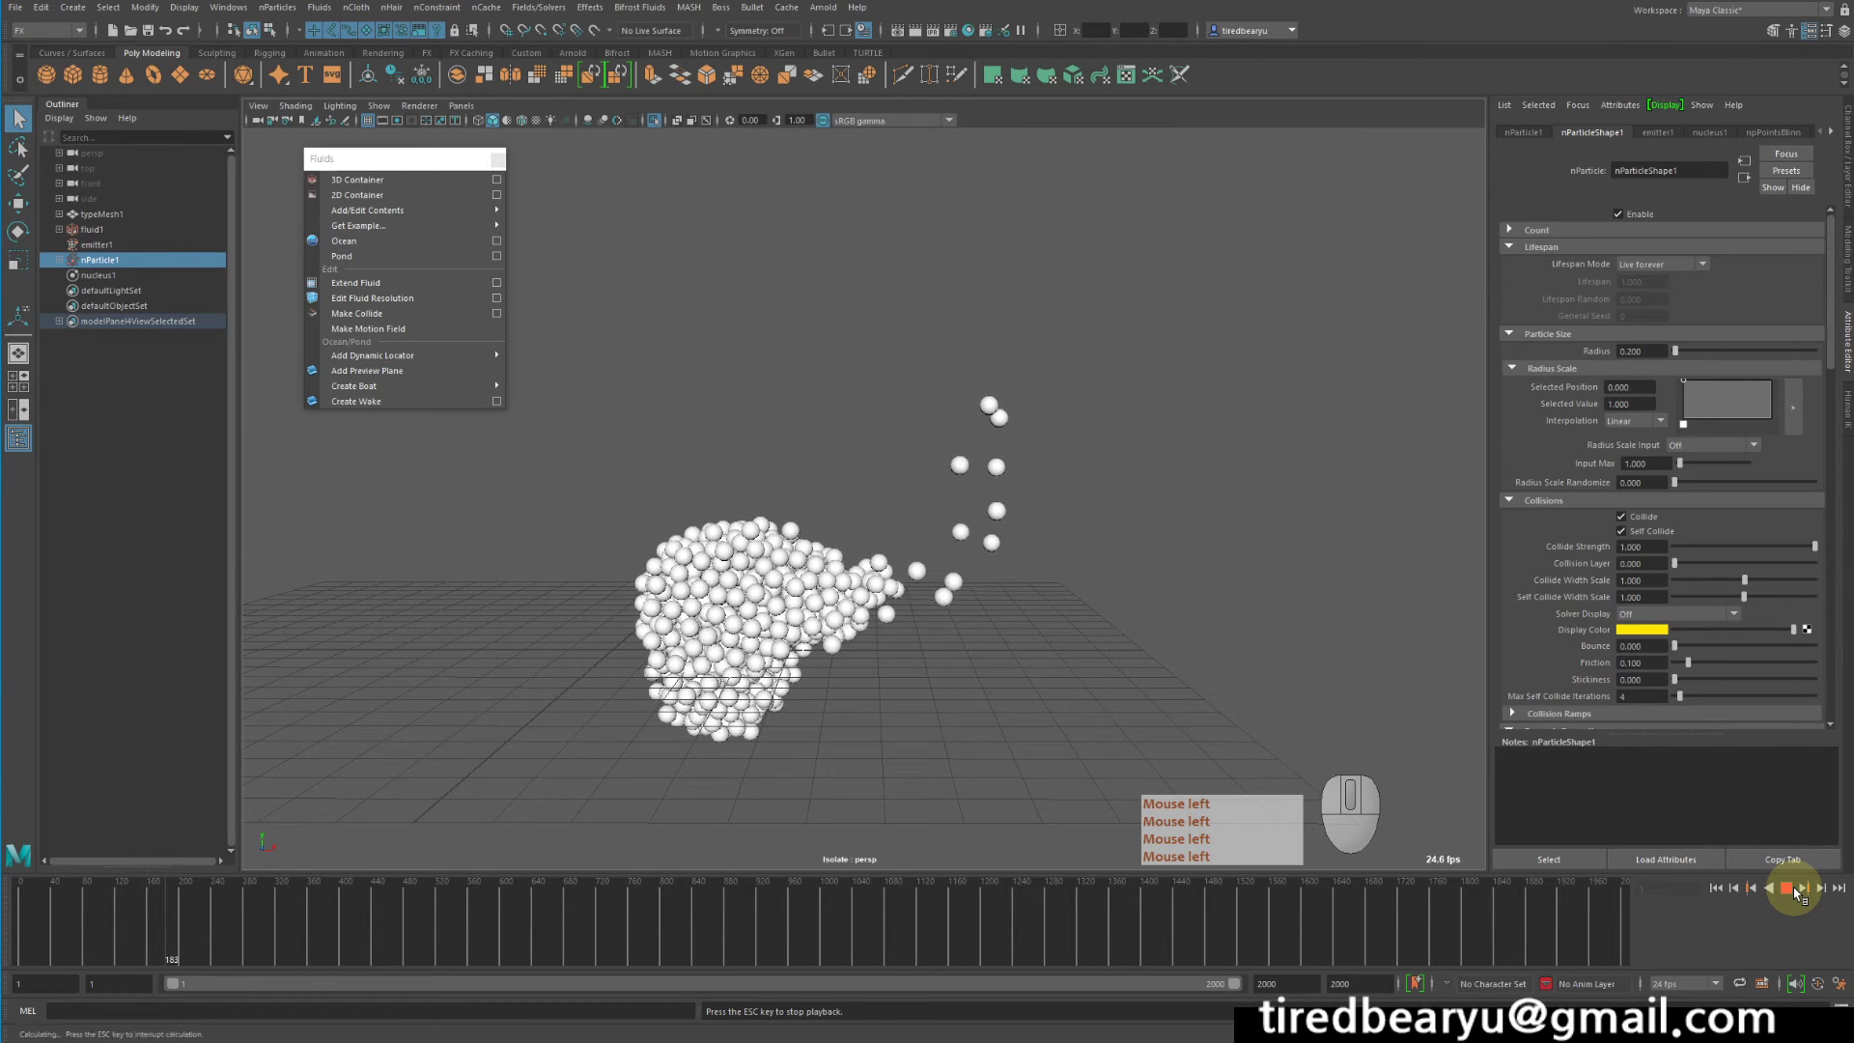
click(1786, 887)
click(1714, 887)
click(1785, 889)
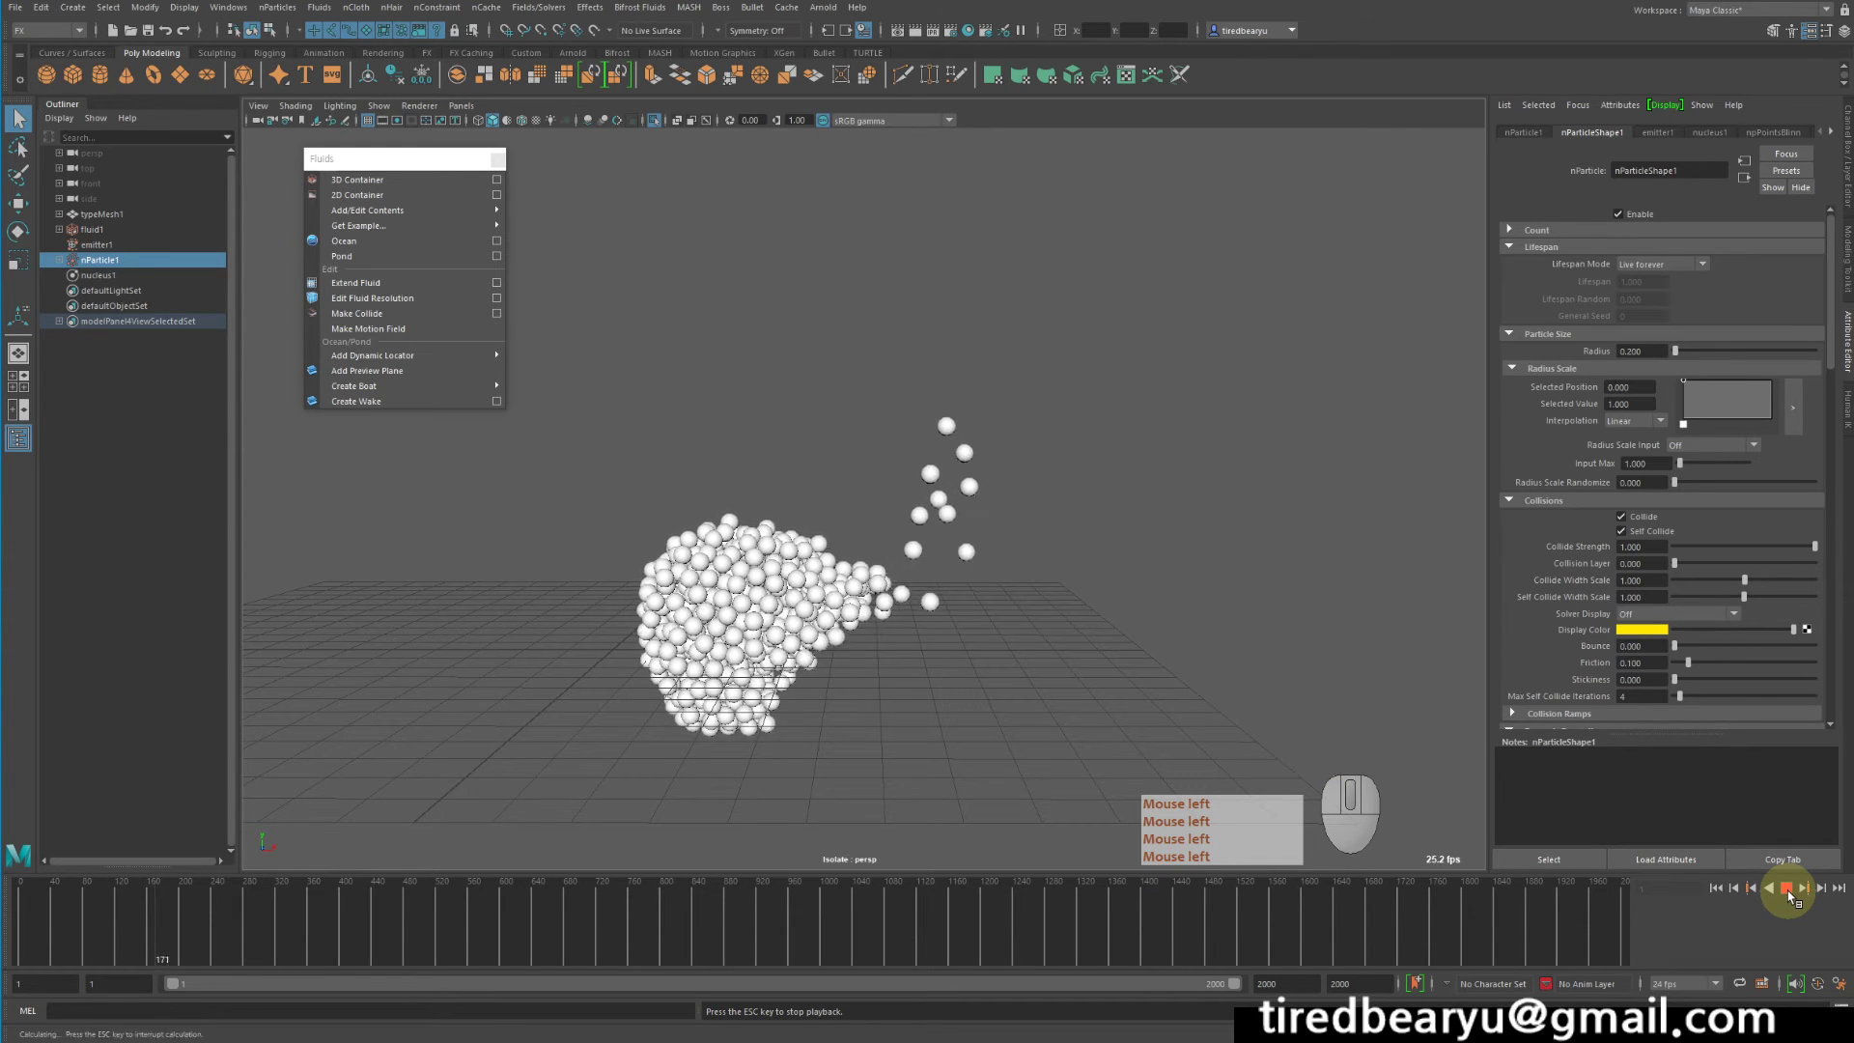
click(1787, 887)
click(1714, 888)
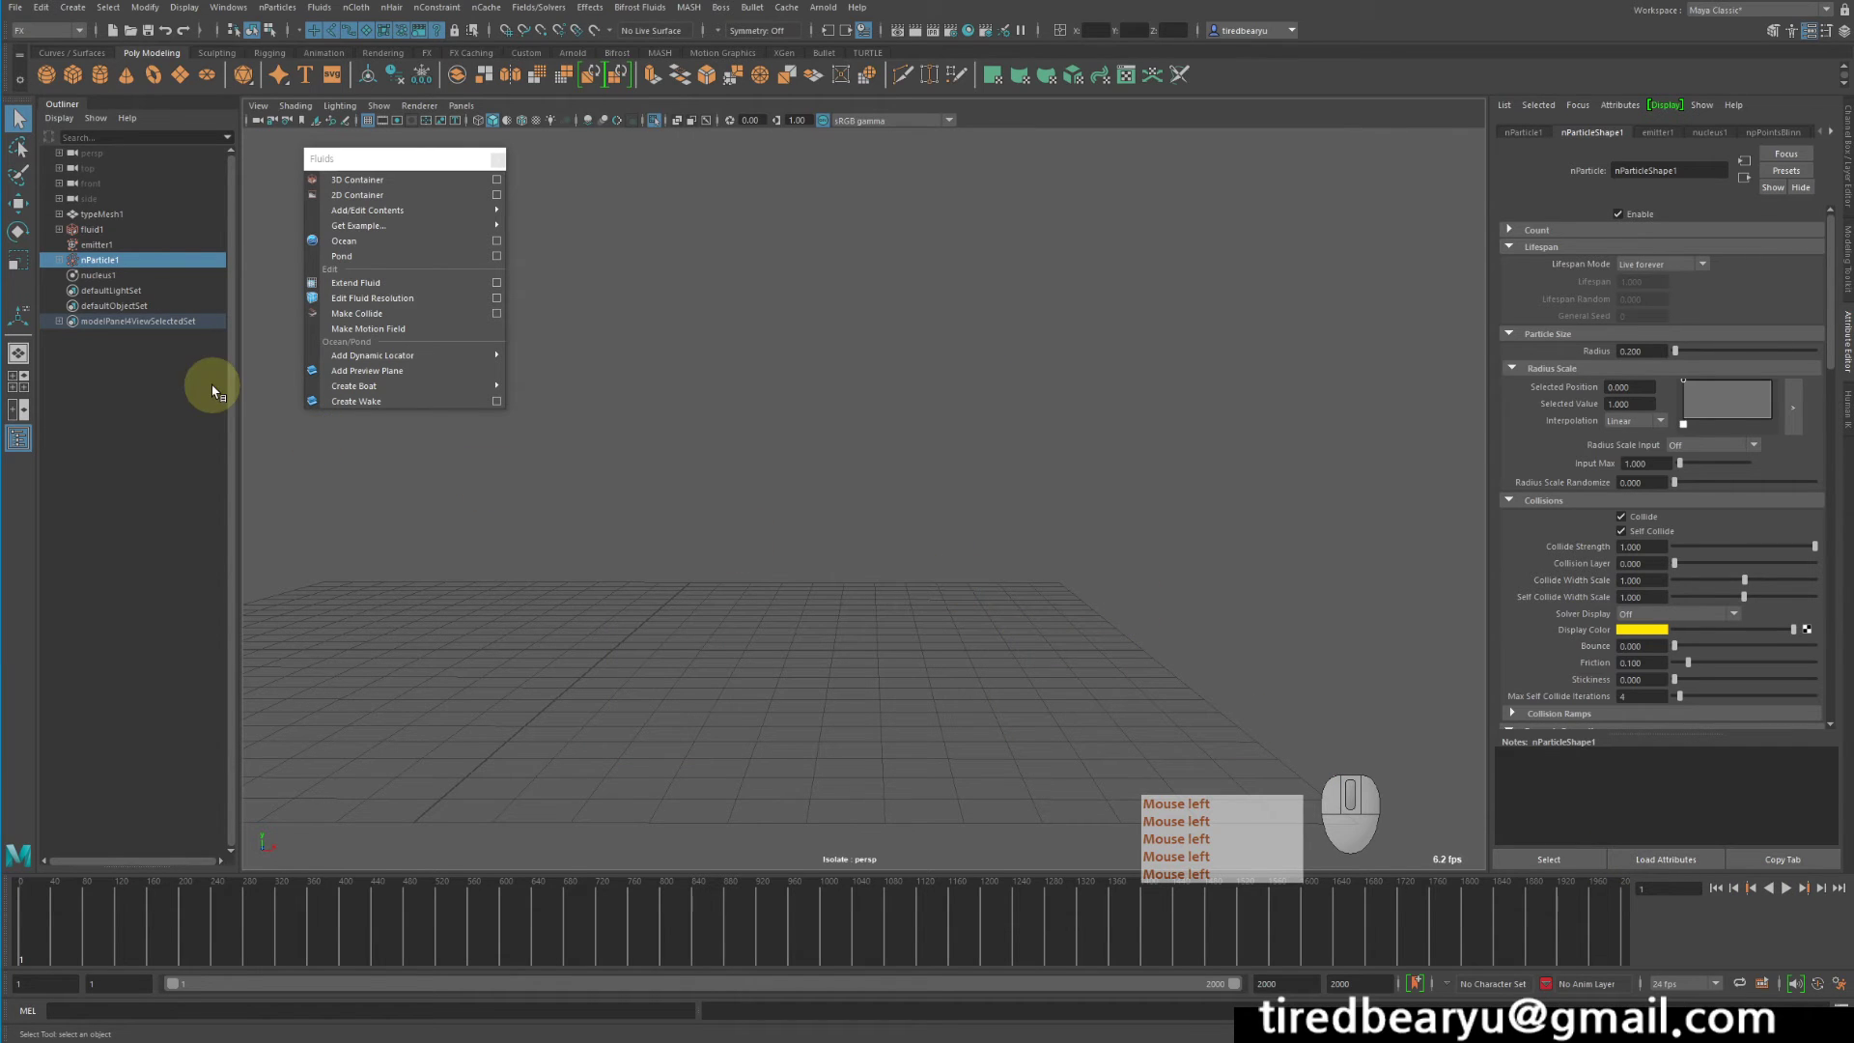
Set the emission rate of emitter1 to 10 particles per second
click(97, 245)
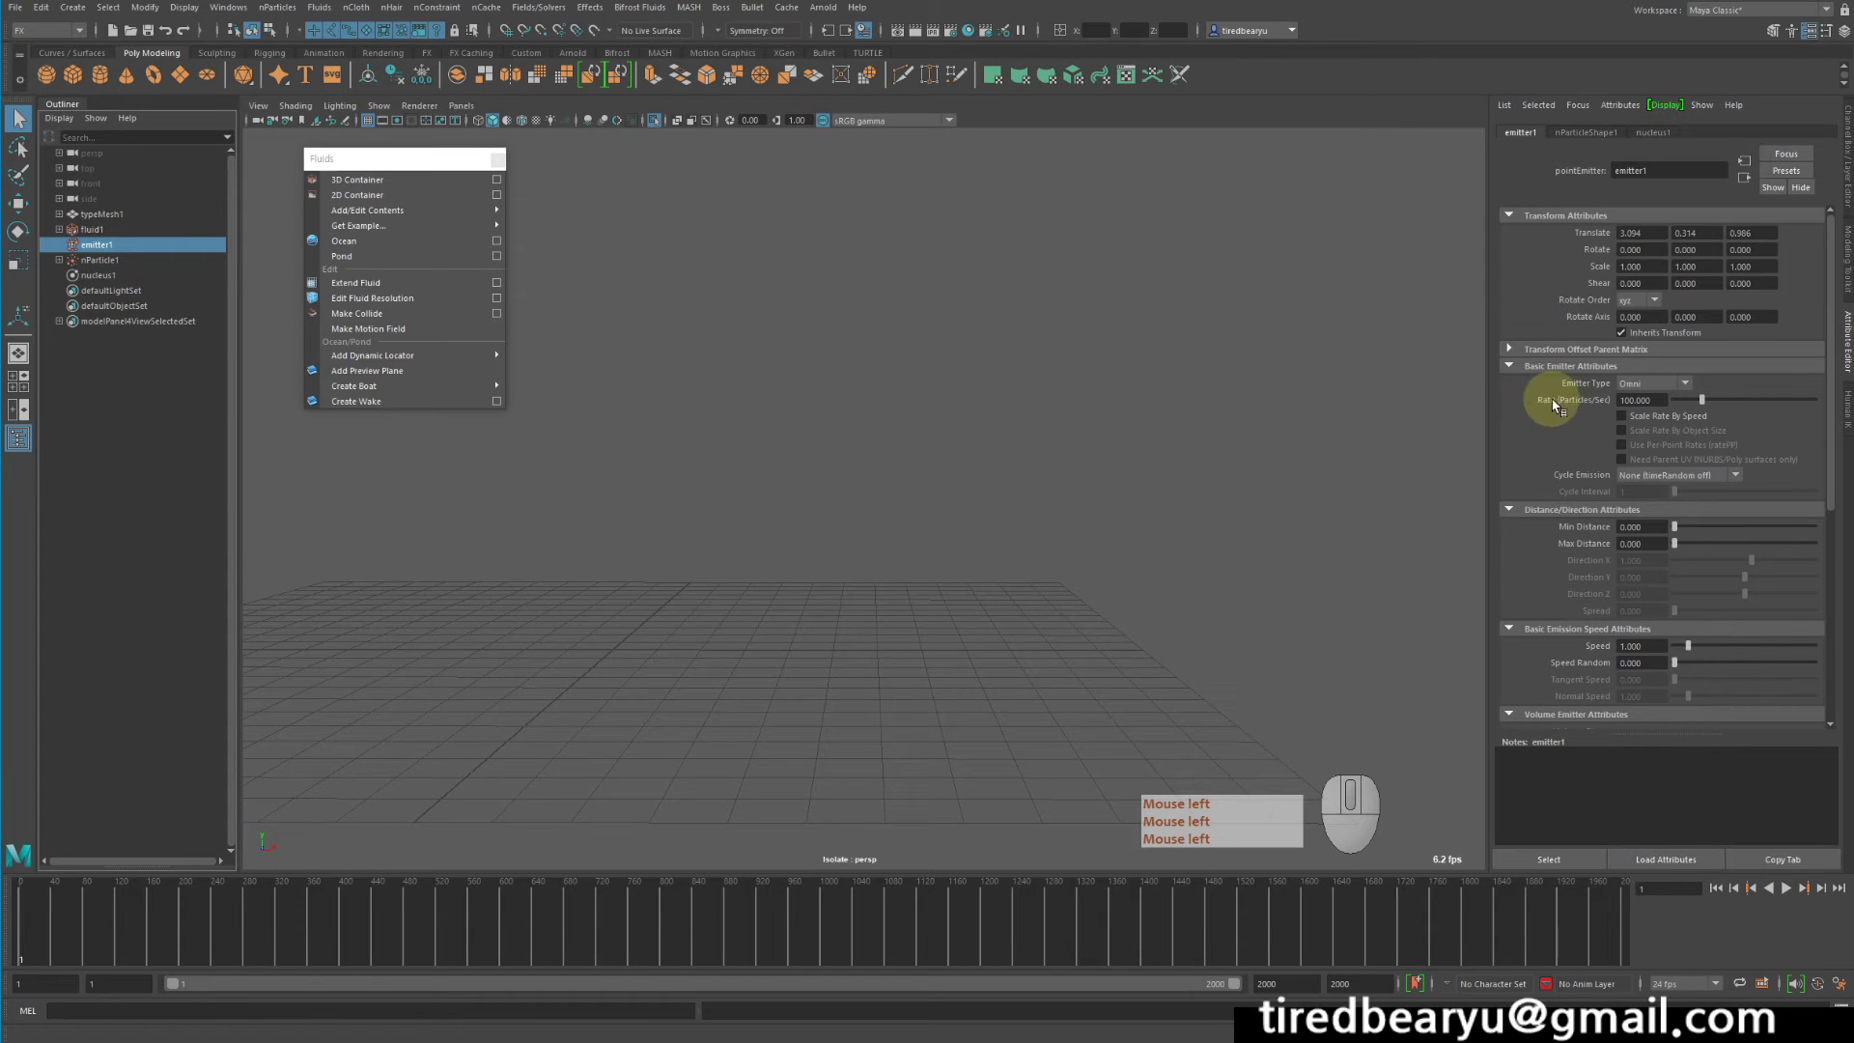
click(1656, 401)
text(10)
key(Return)
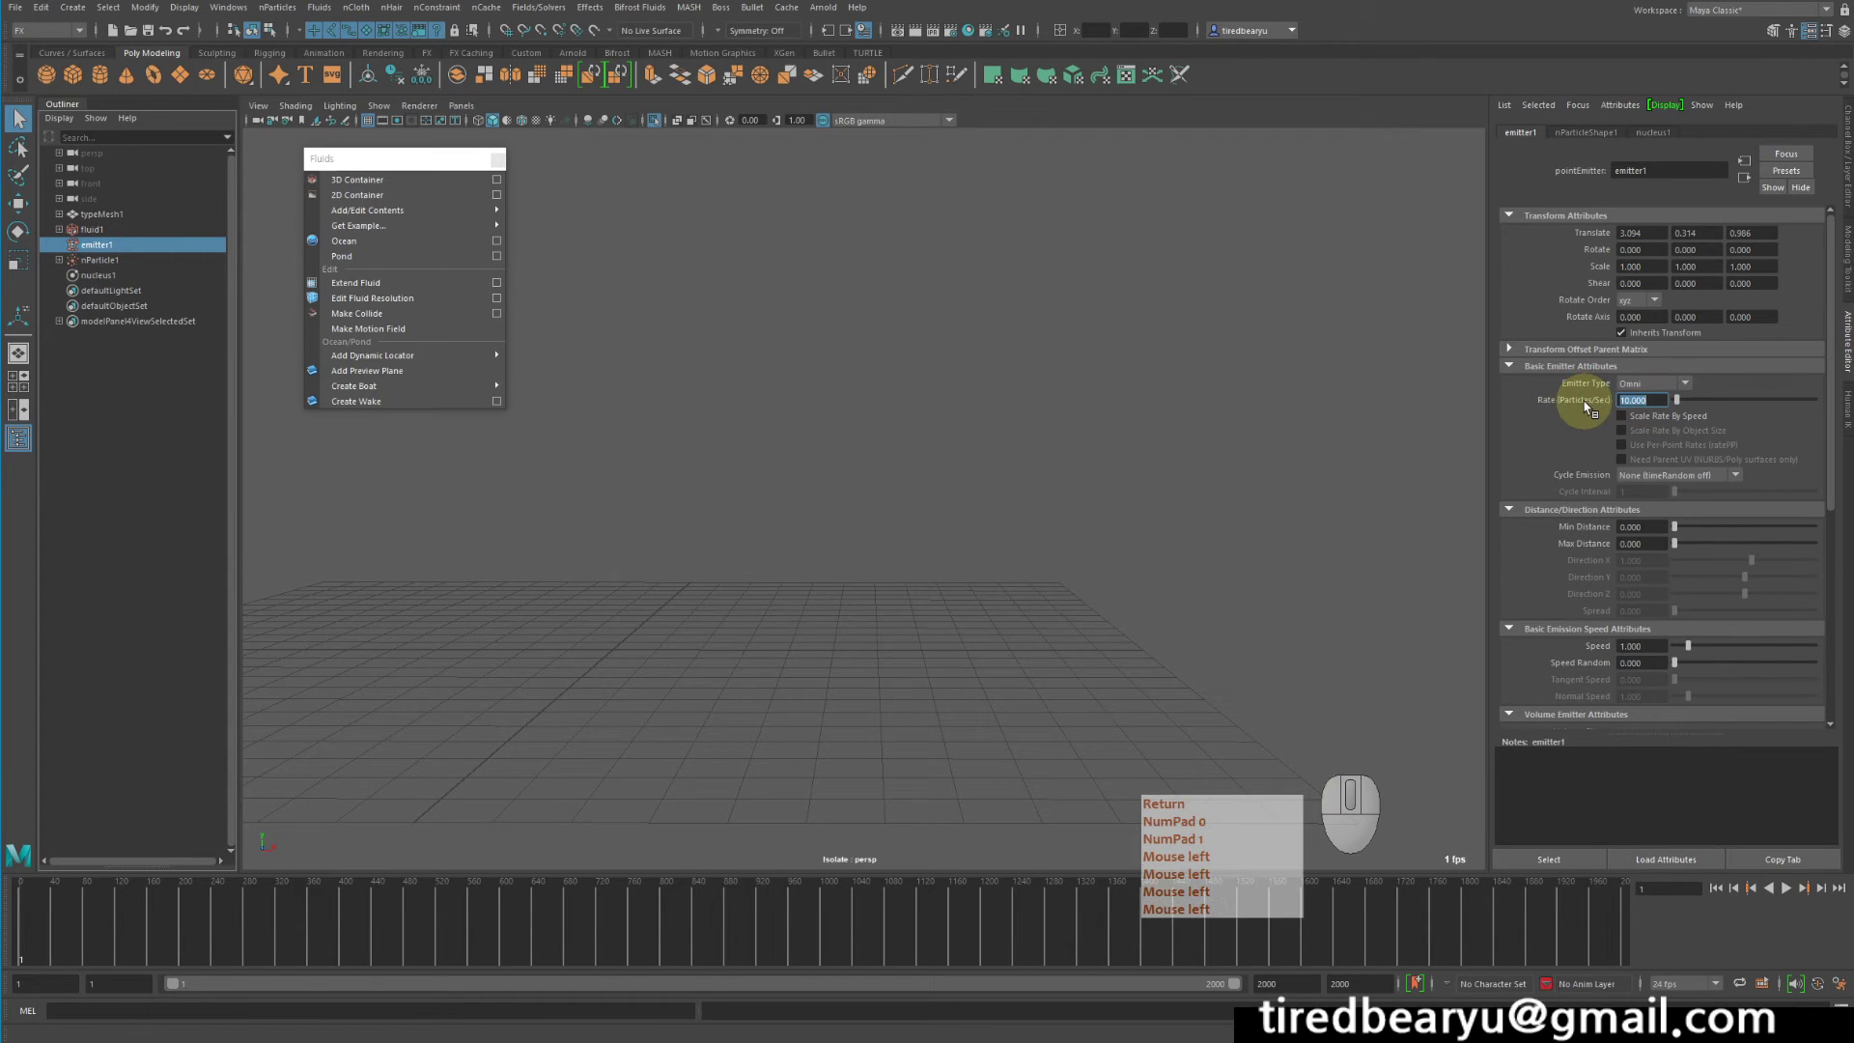
Play the isolated particles from the first frame, stop around frame 239, and return to the first frame
click(1716, 887)
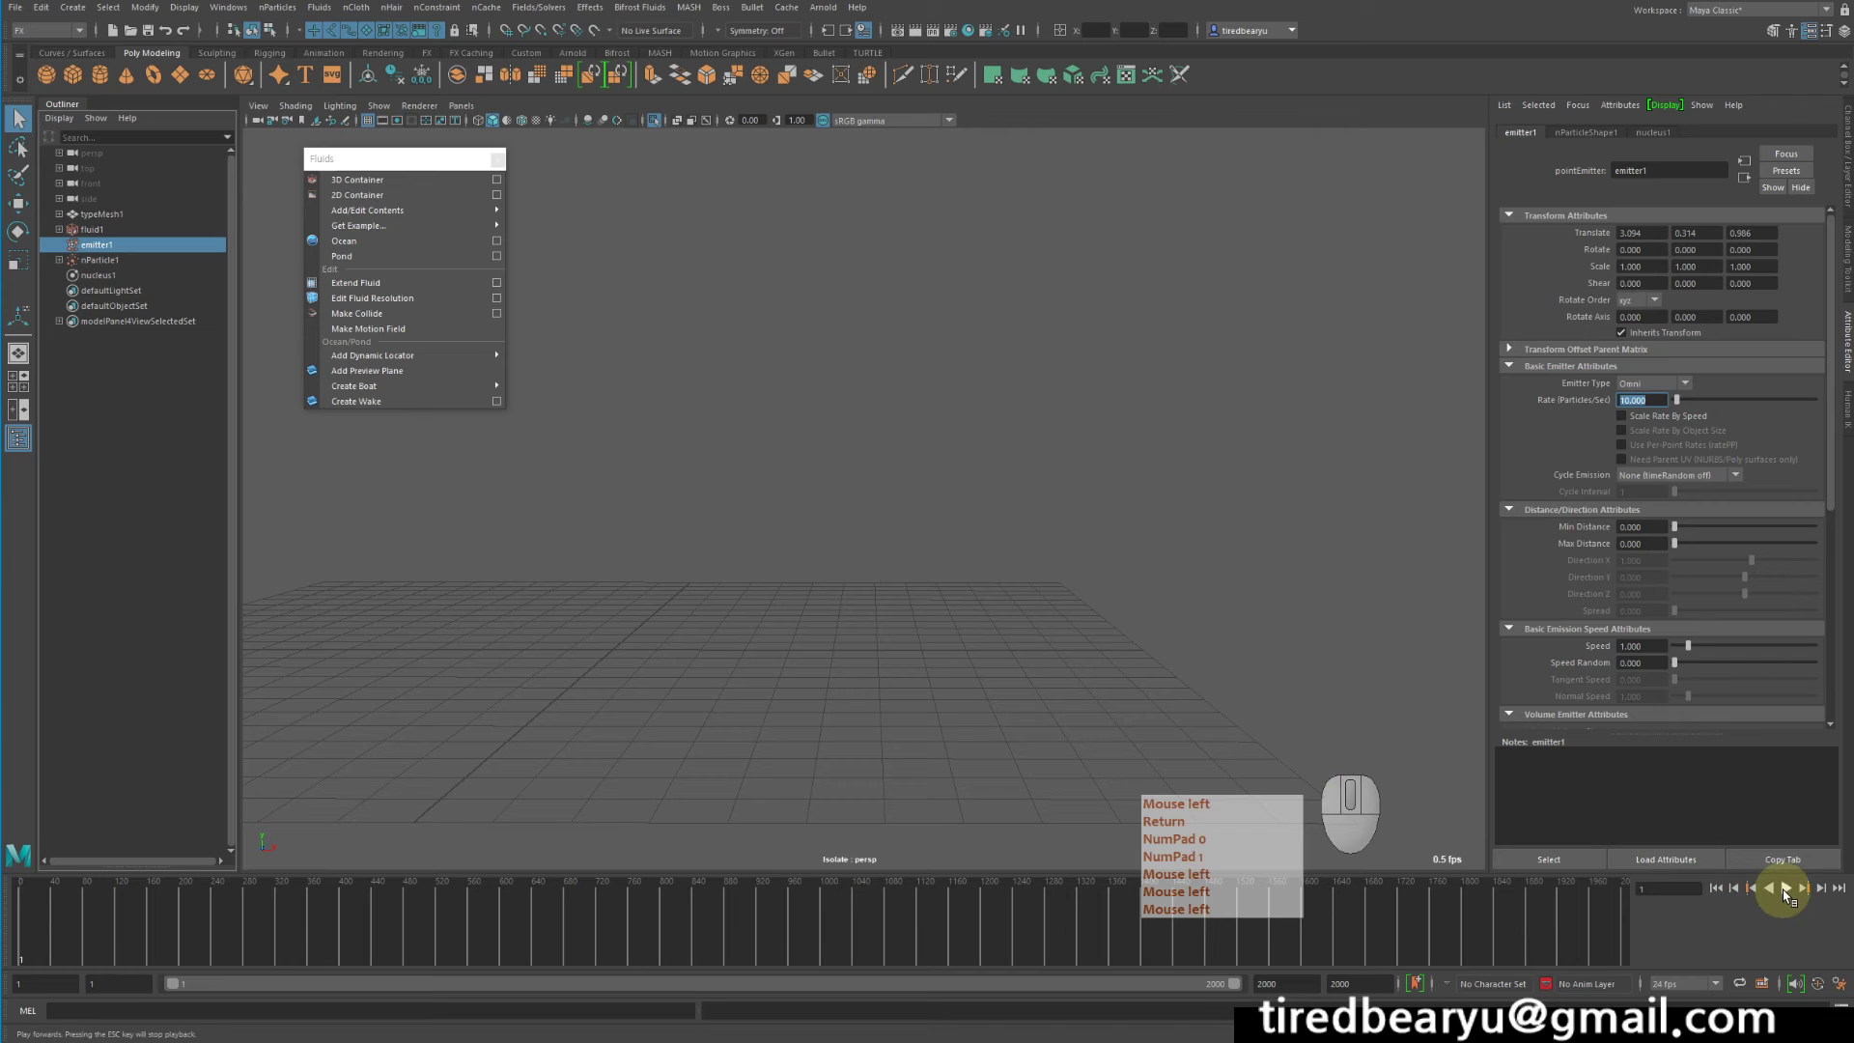
click(1783, 889)
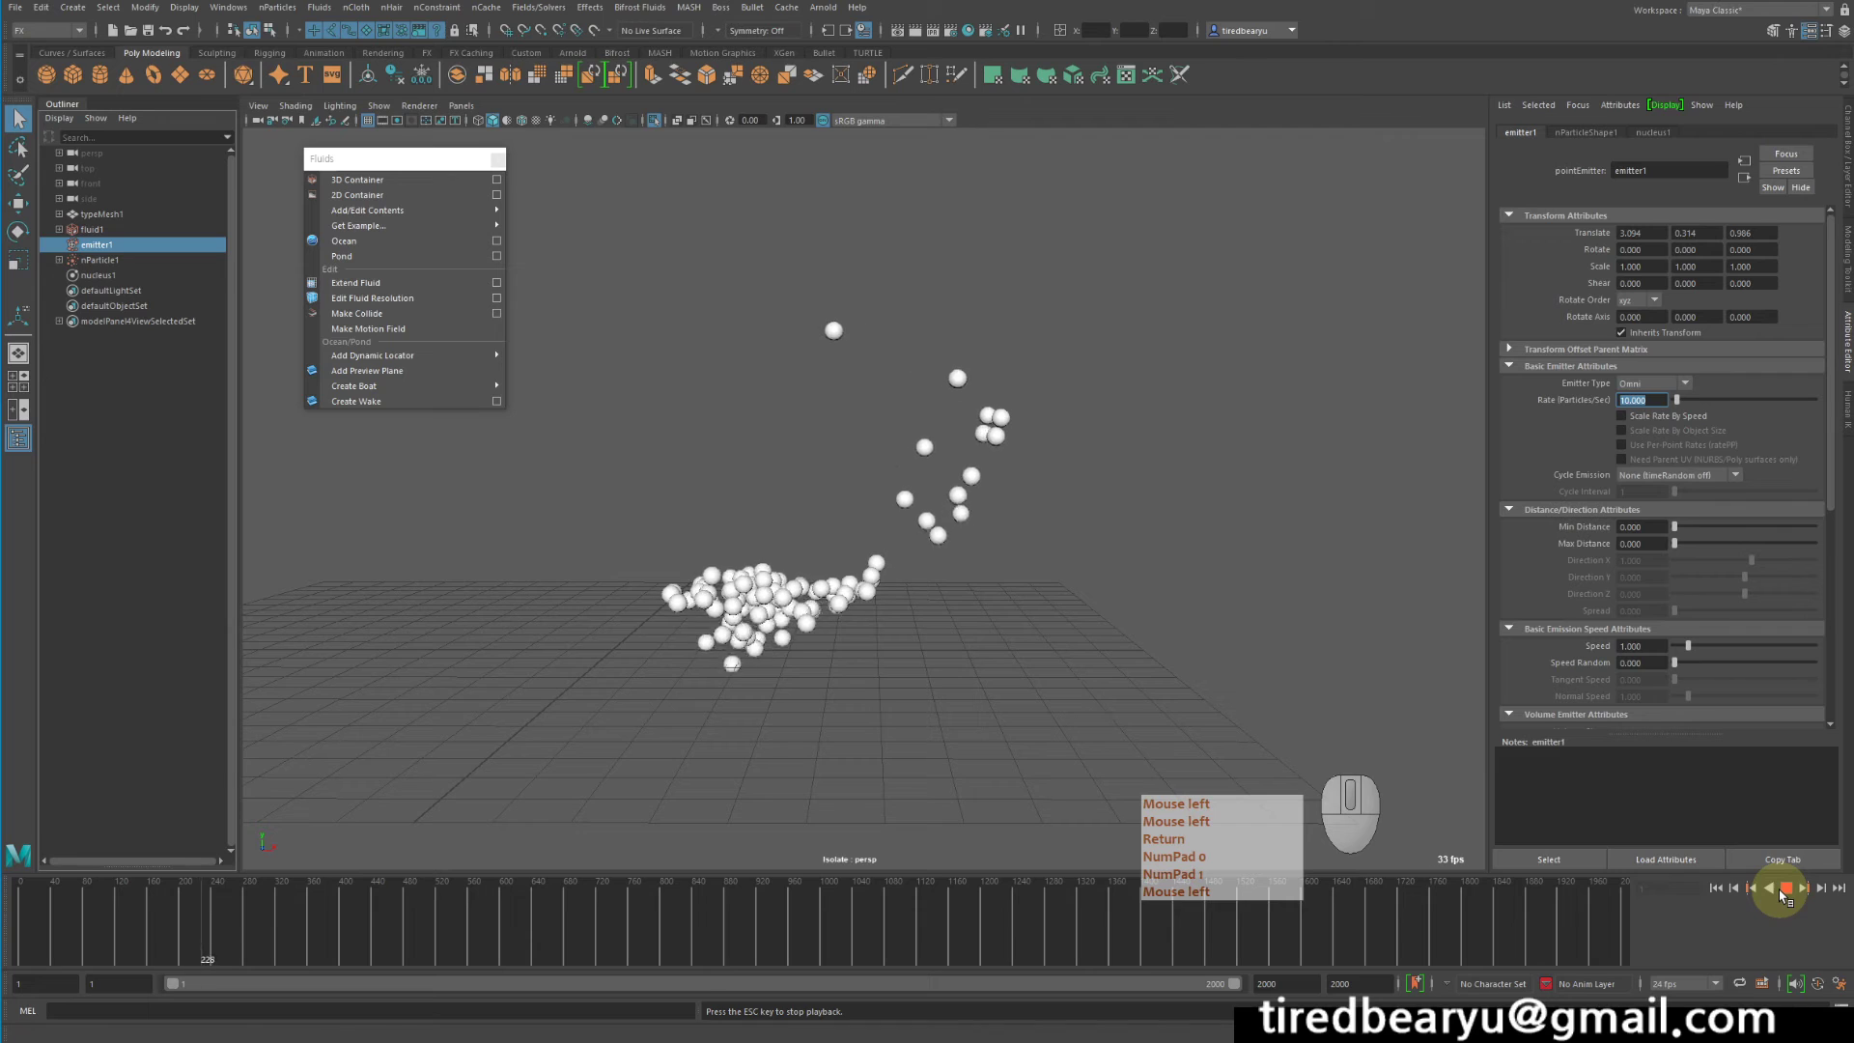
click(1784, 889)
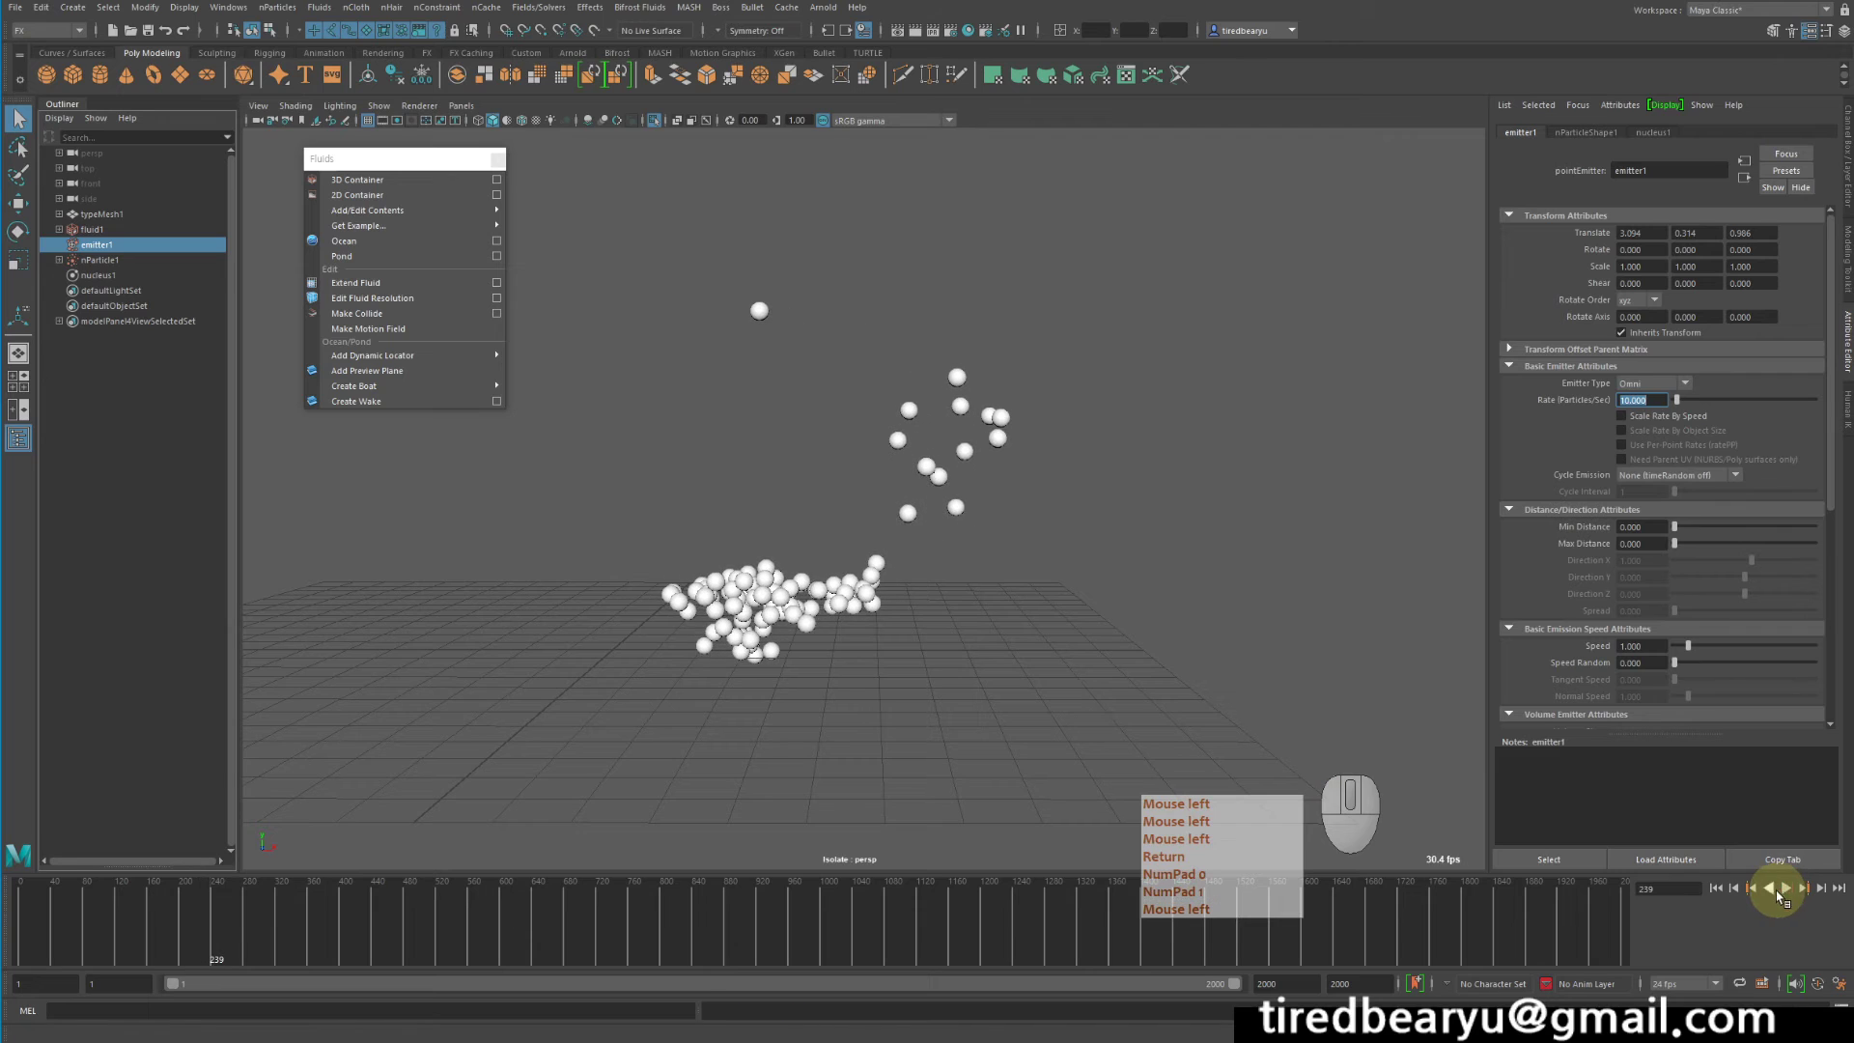
click(1716, 887)
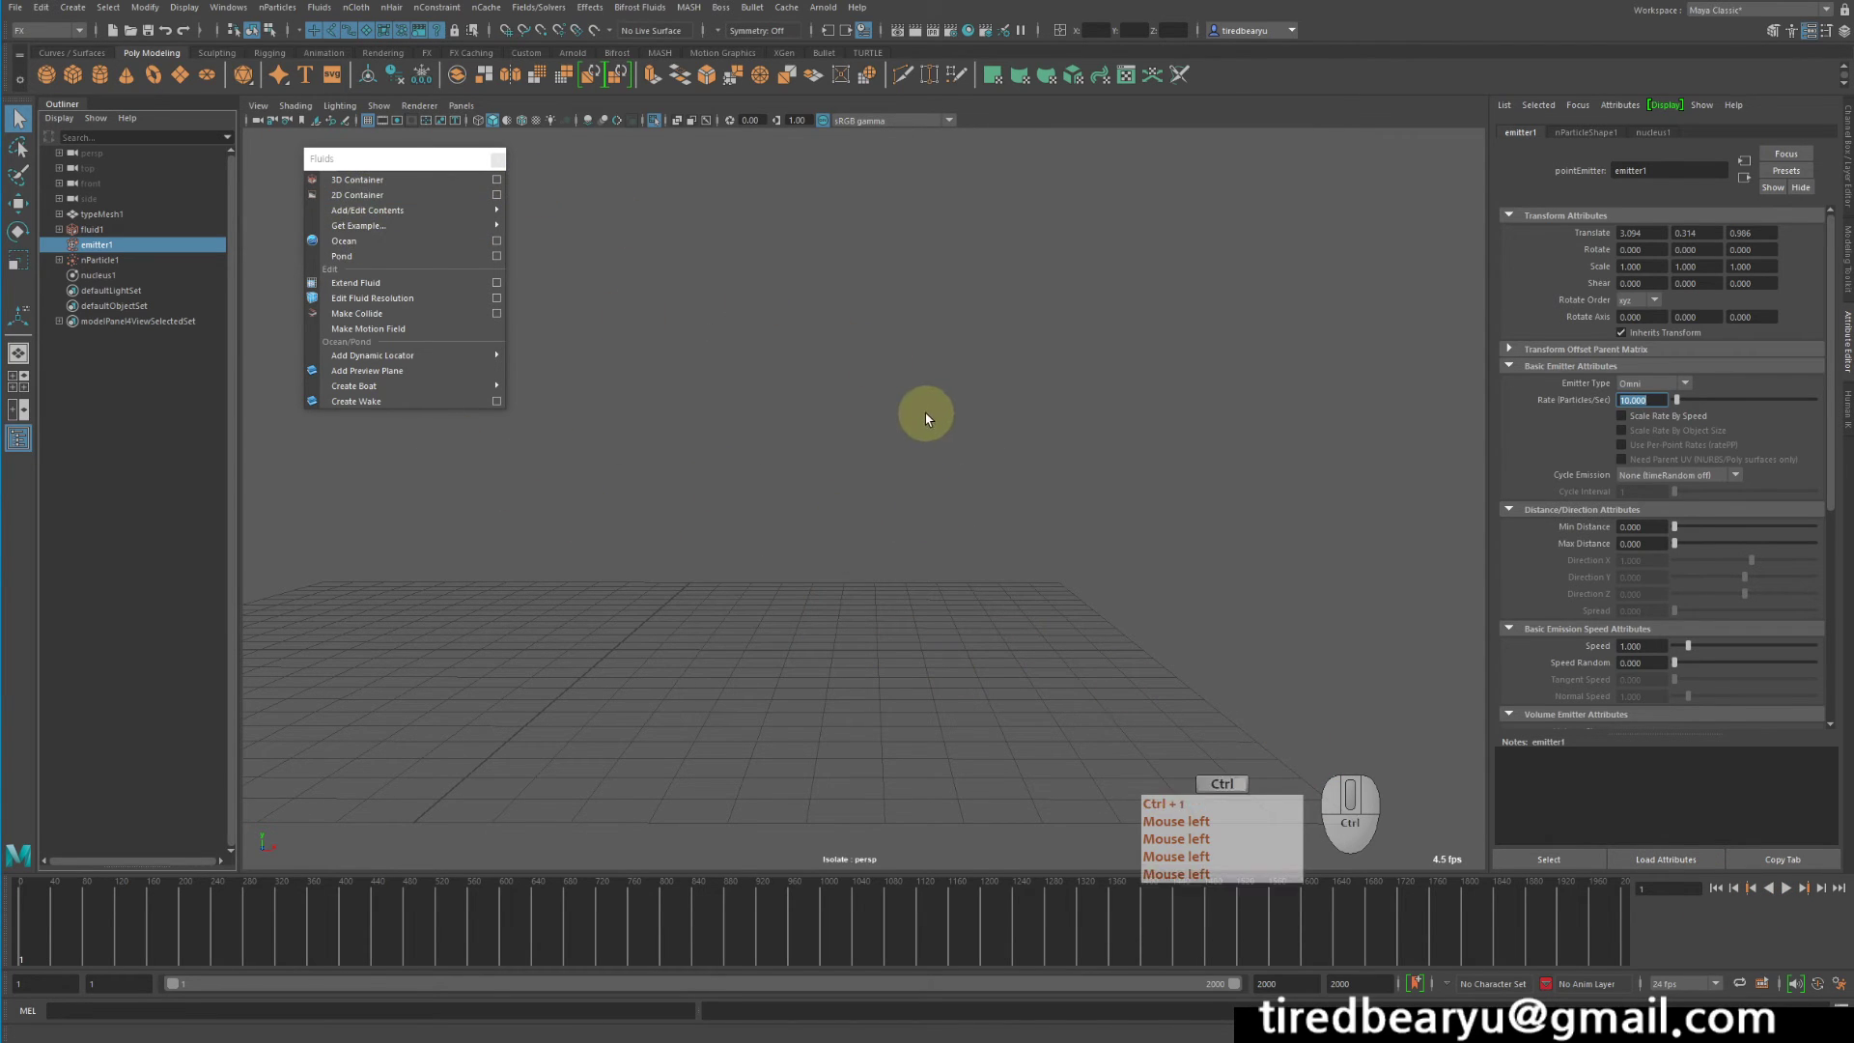
Leave isolation and make the number 5 mesh (typeMesh1) an nCloth passive collider
click(858, 474)
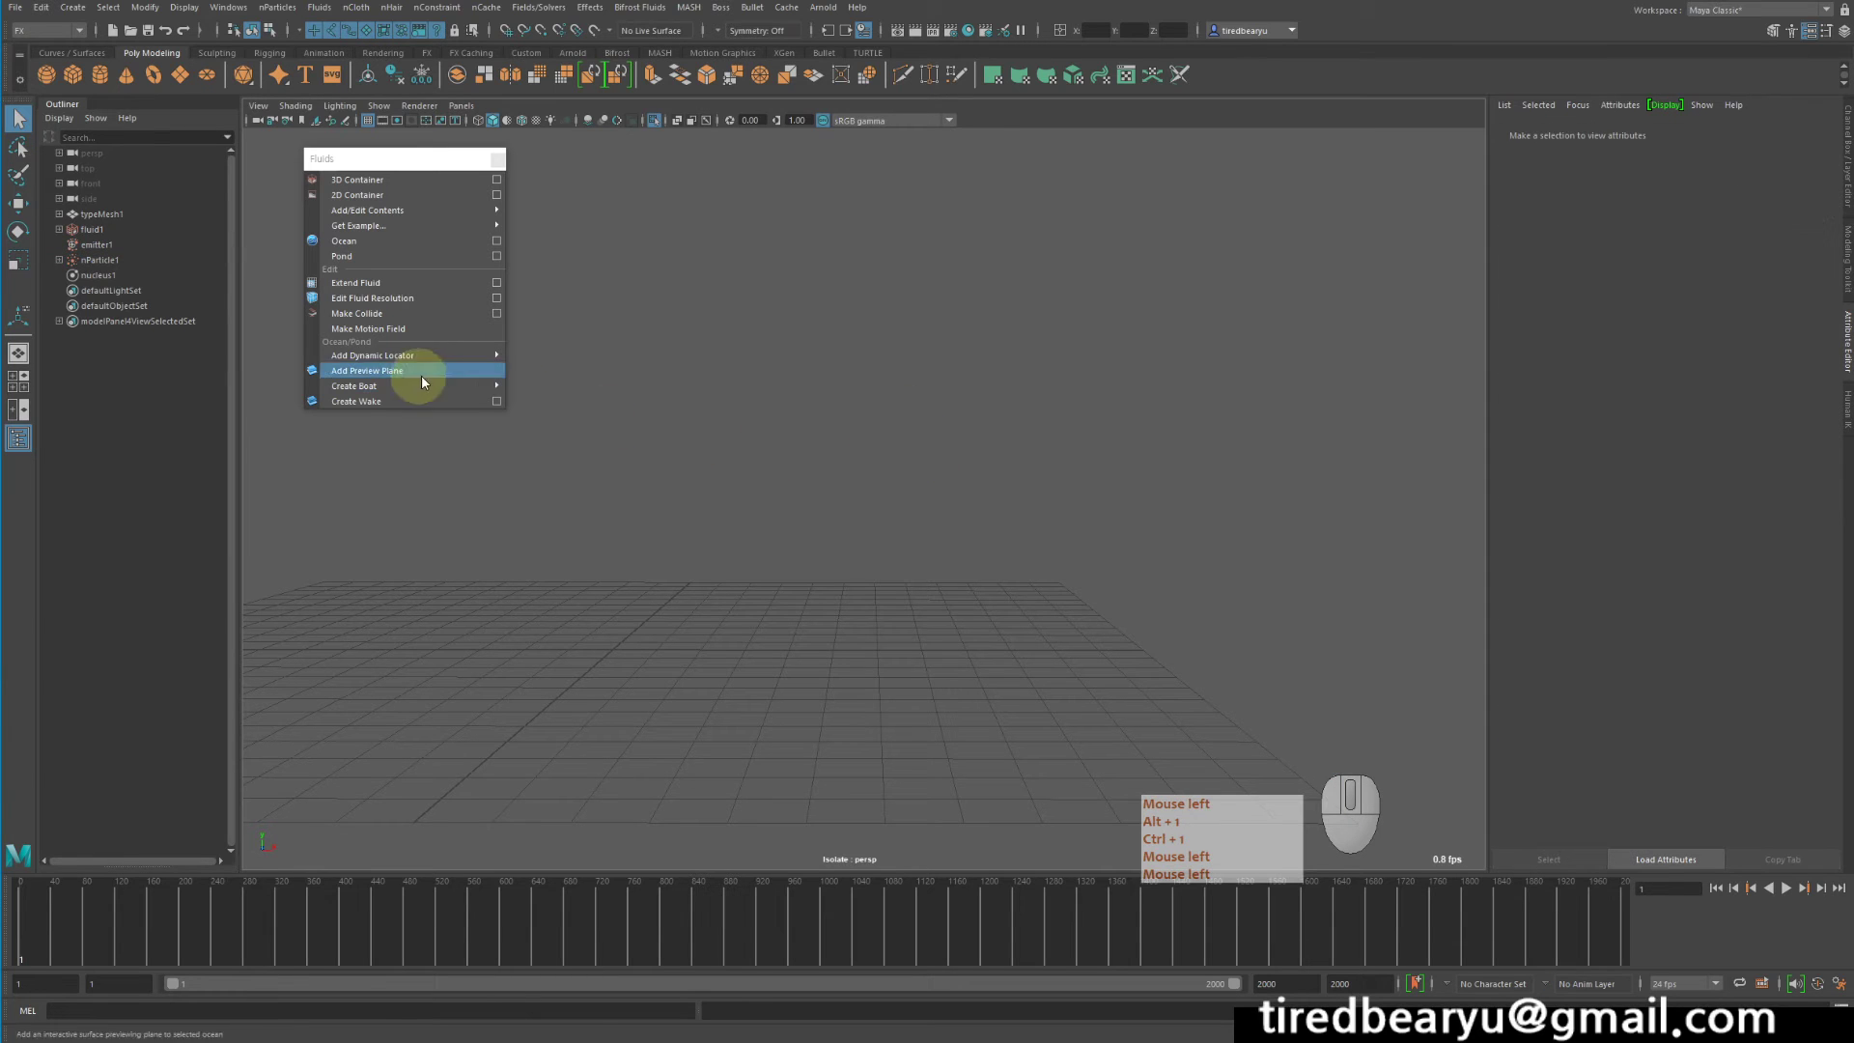
key(ctrl+1)
click(693, 344)
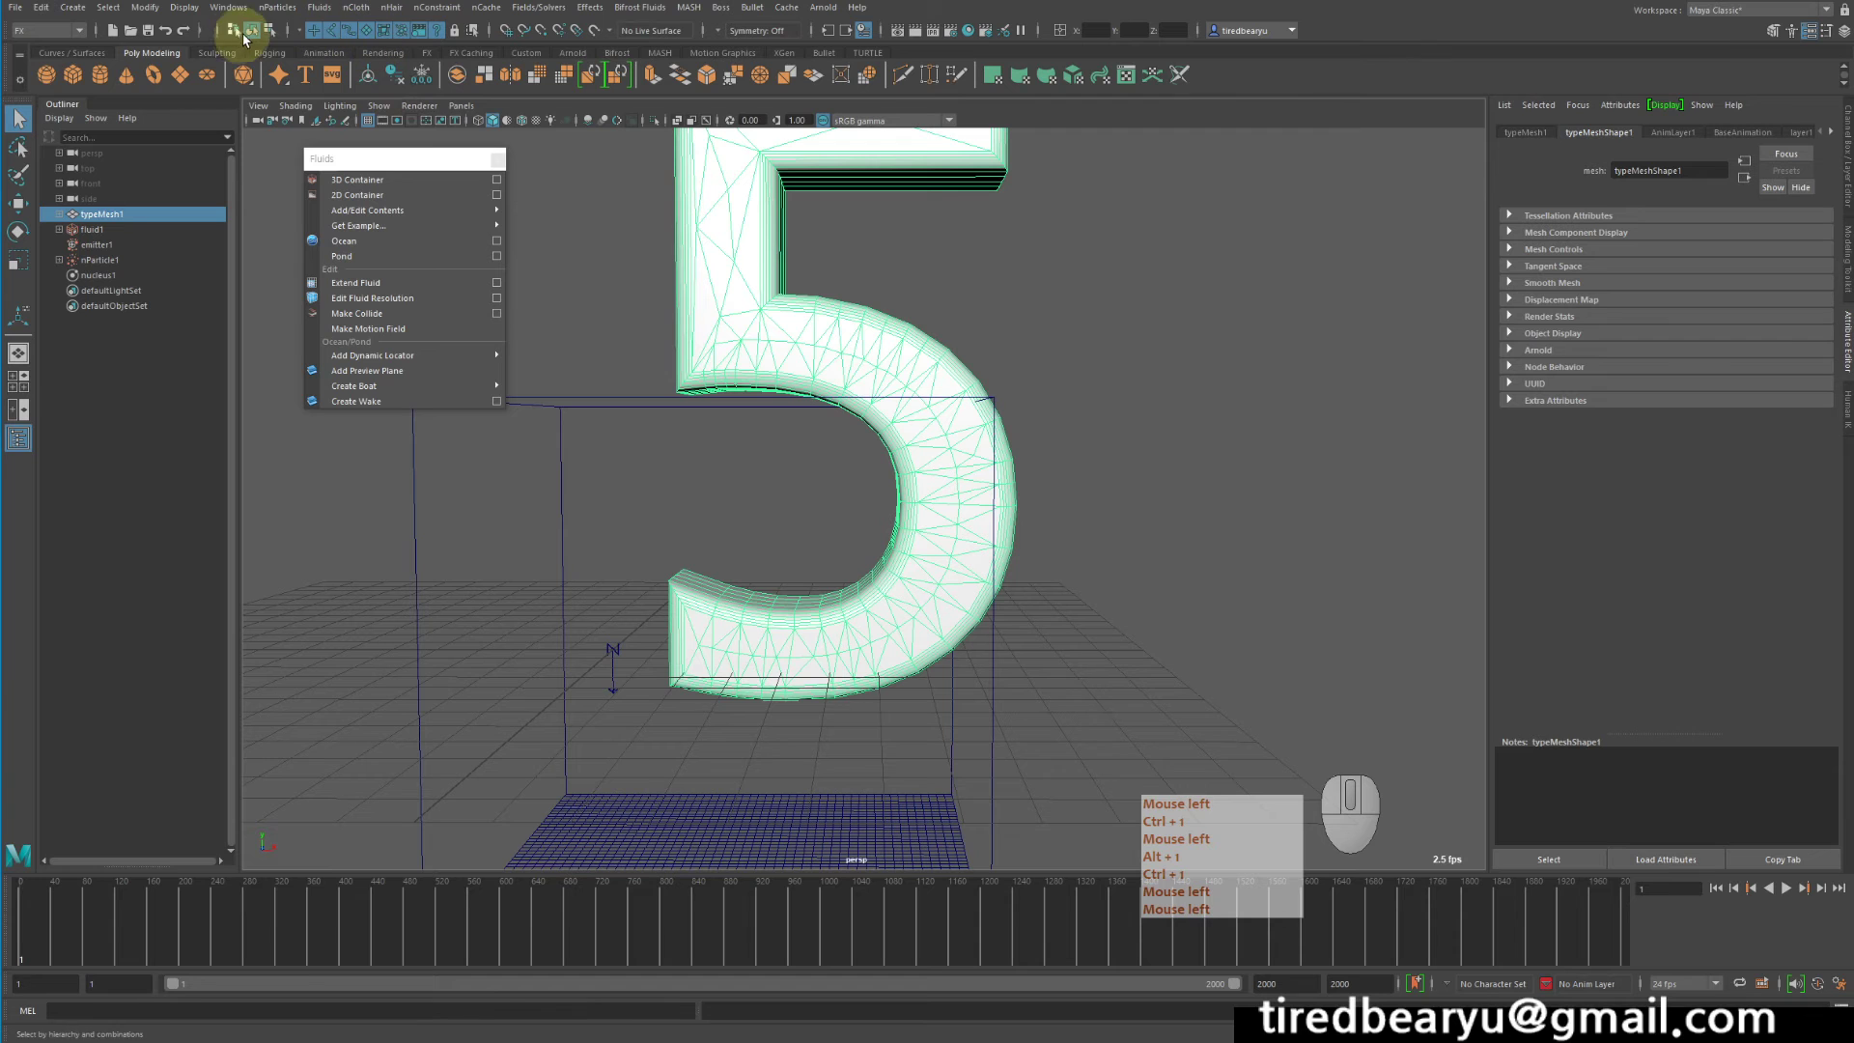
click(355, 9)
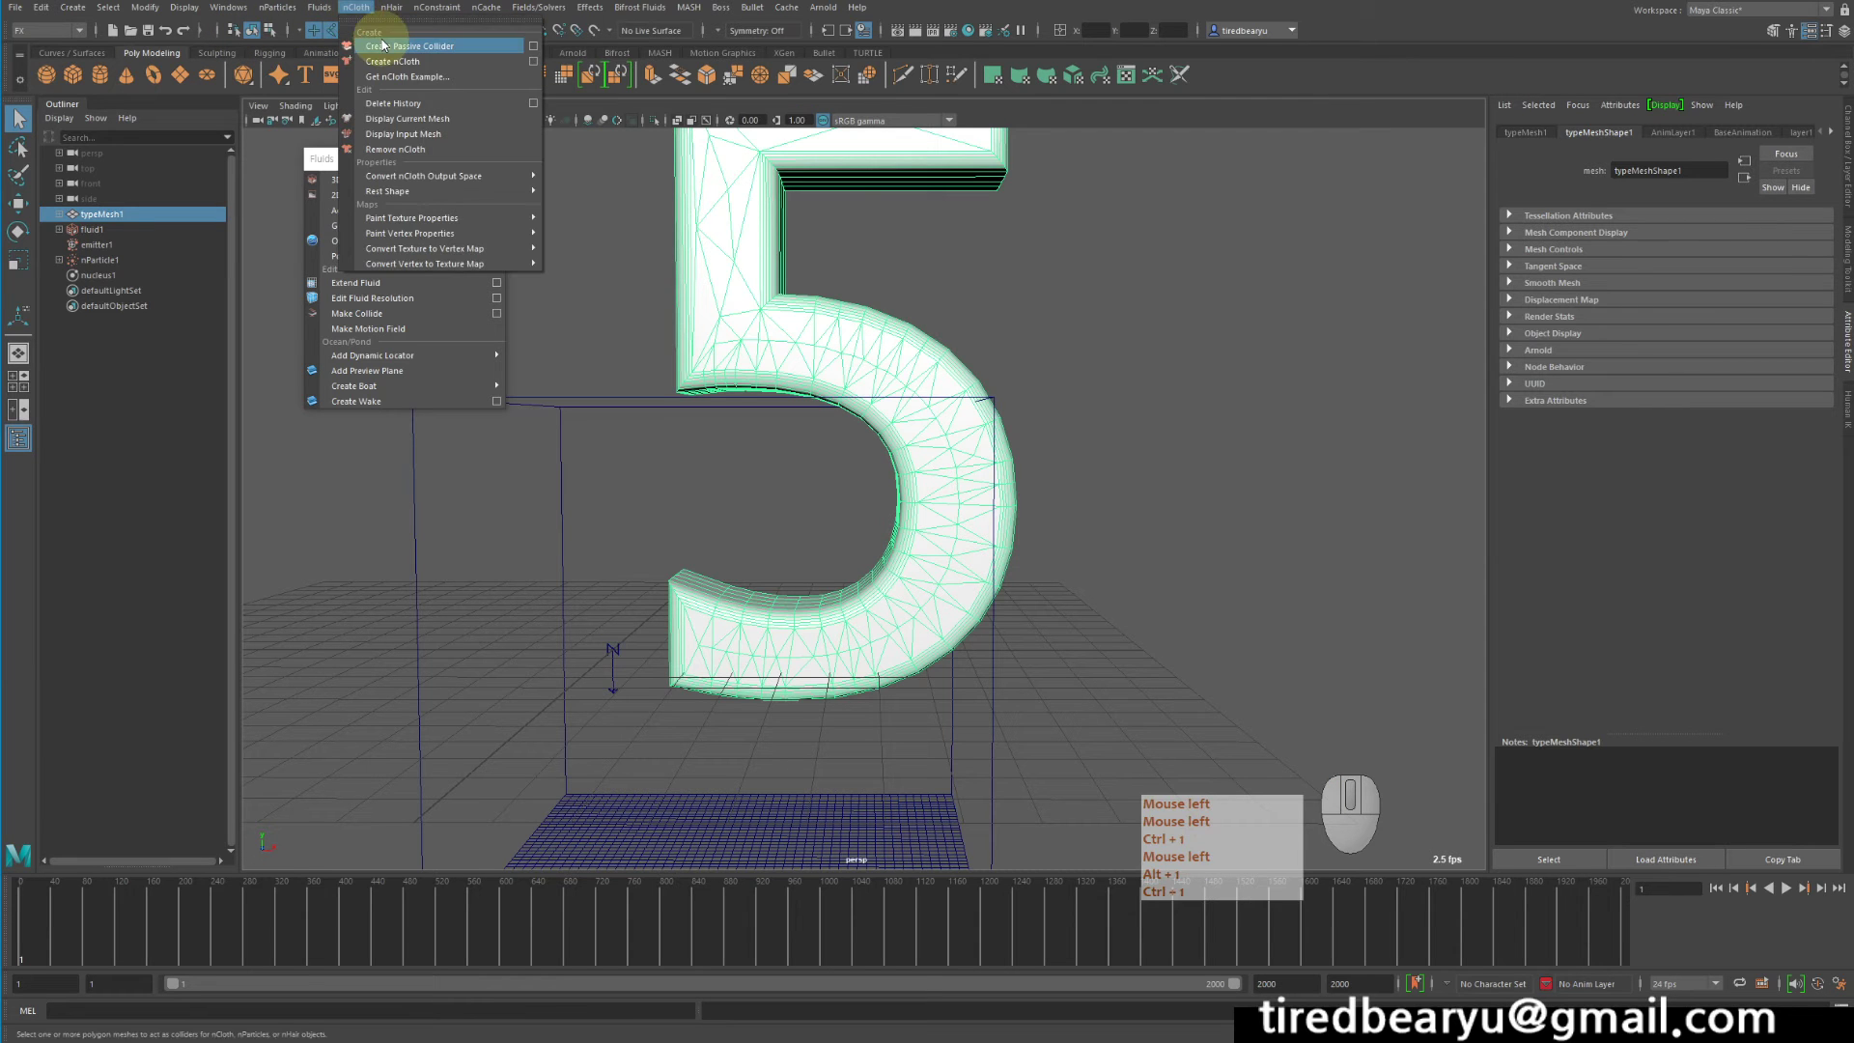
click(383, 46)
mouse_move(1005, 385)
alt+mouse_down()
mouse_move(993, 372)
mouse_move(1014, 383)
alt+mouse_up()
click(793, 284)
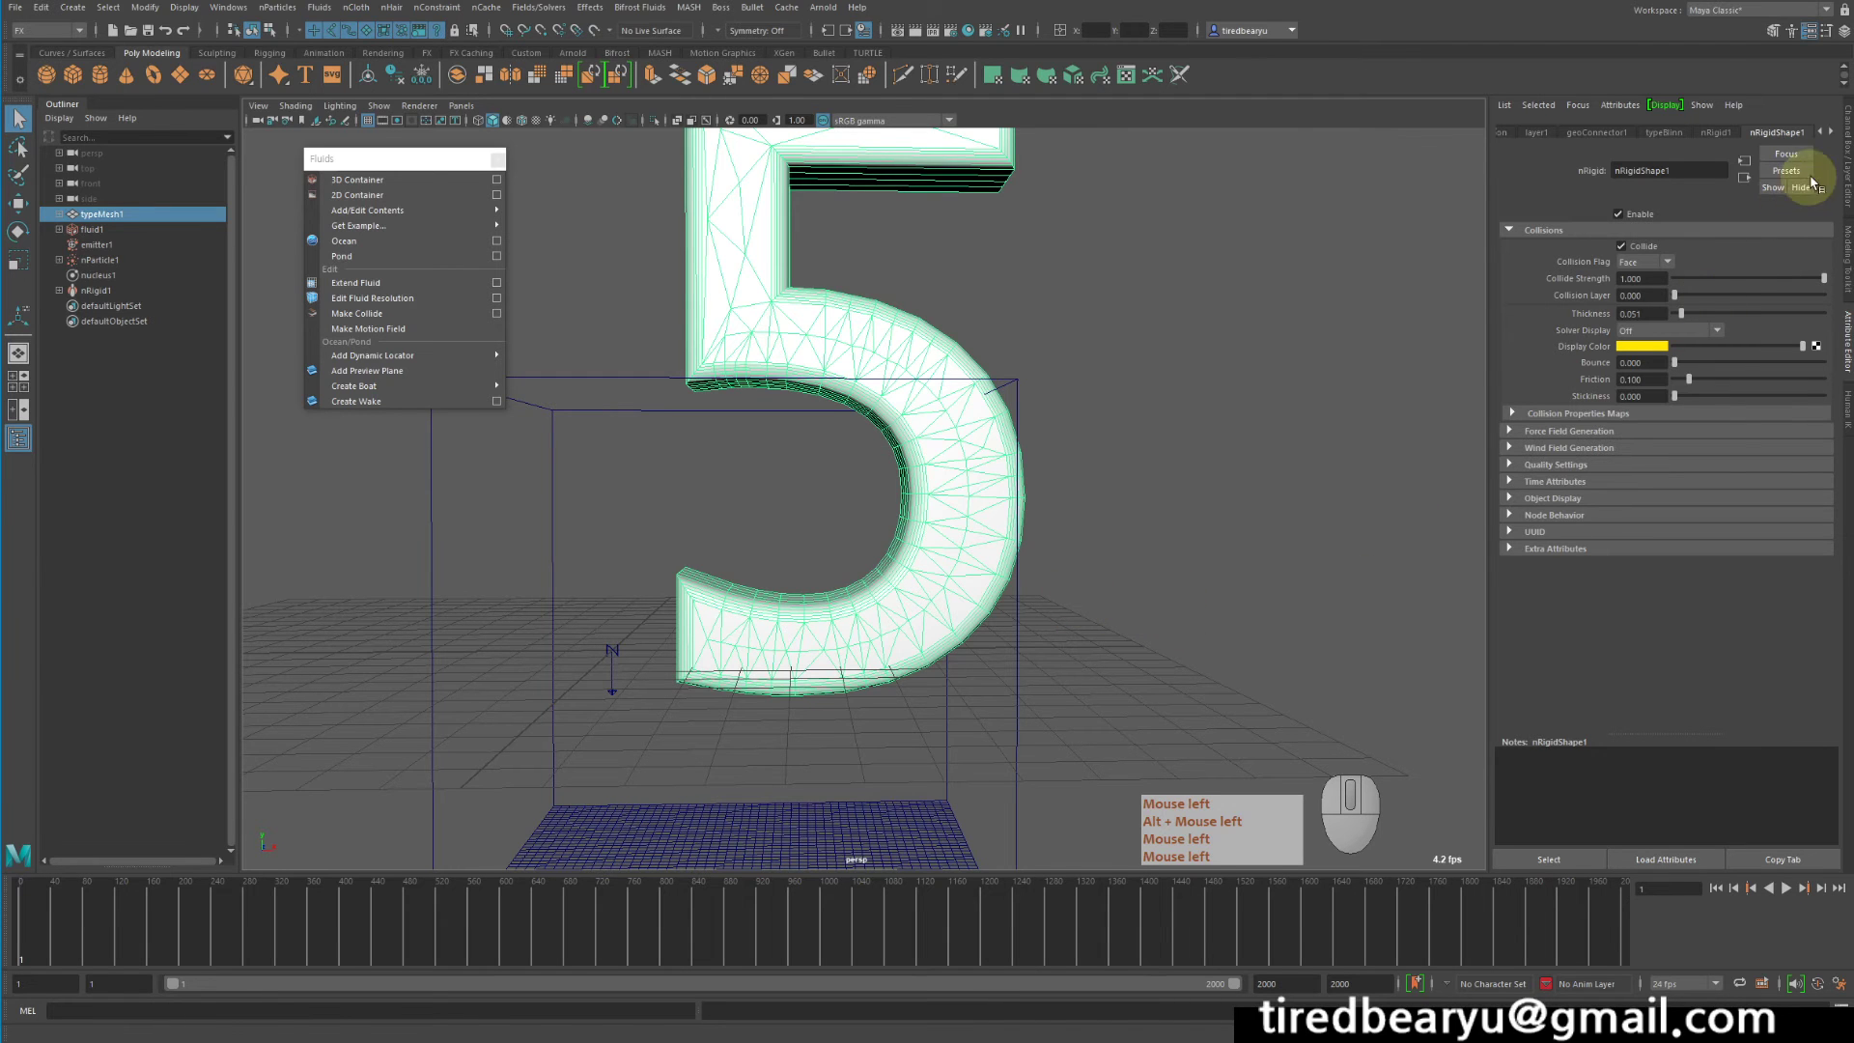
Hide layer1 to watch the fluid and particles play from the first frame, and show the layer again
click(1843, 172)
click(1658, 704)
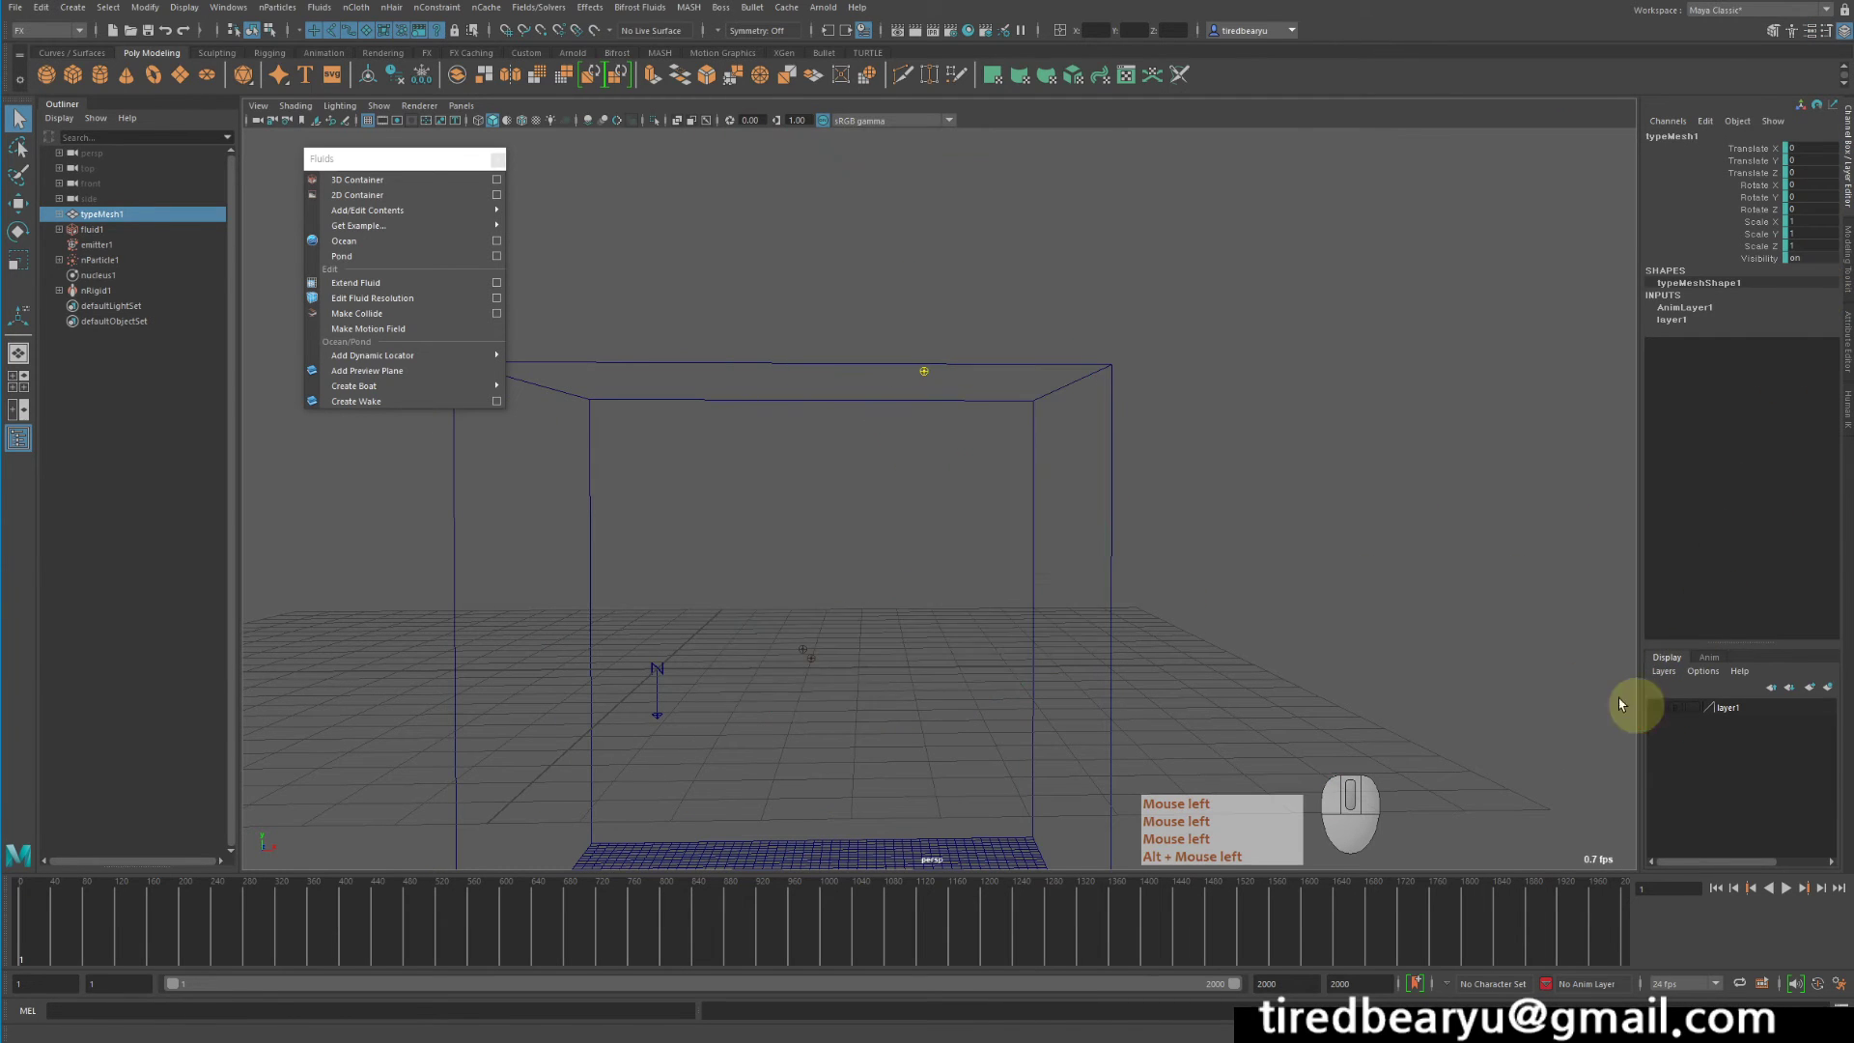
alt+middle_drag(1382, 608, 1367, 612)
click(1716, 884)
click(1786, 888)
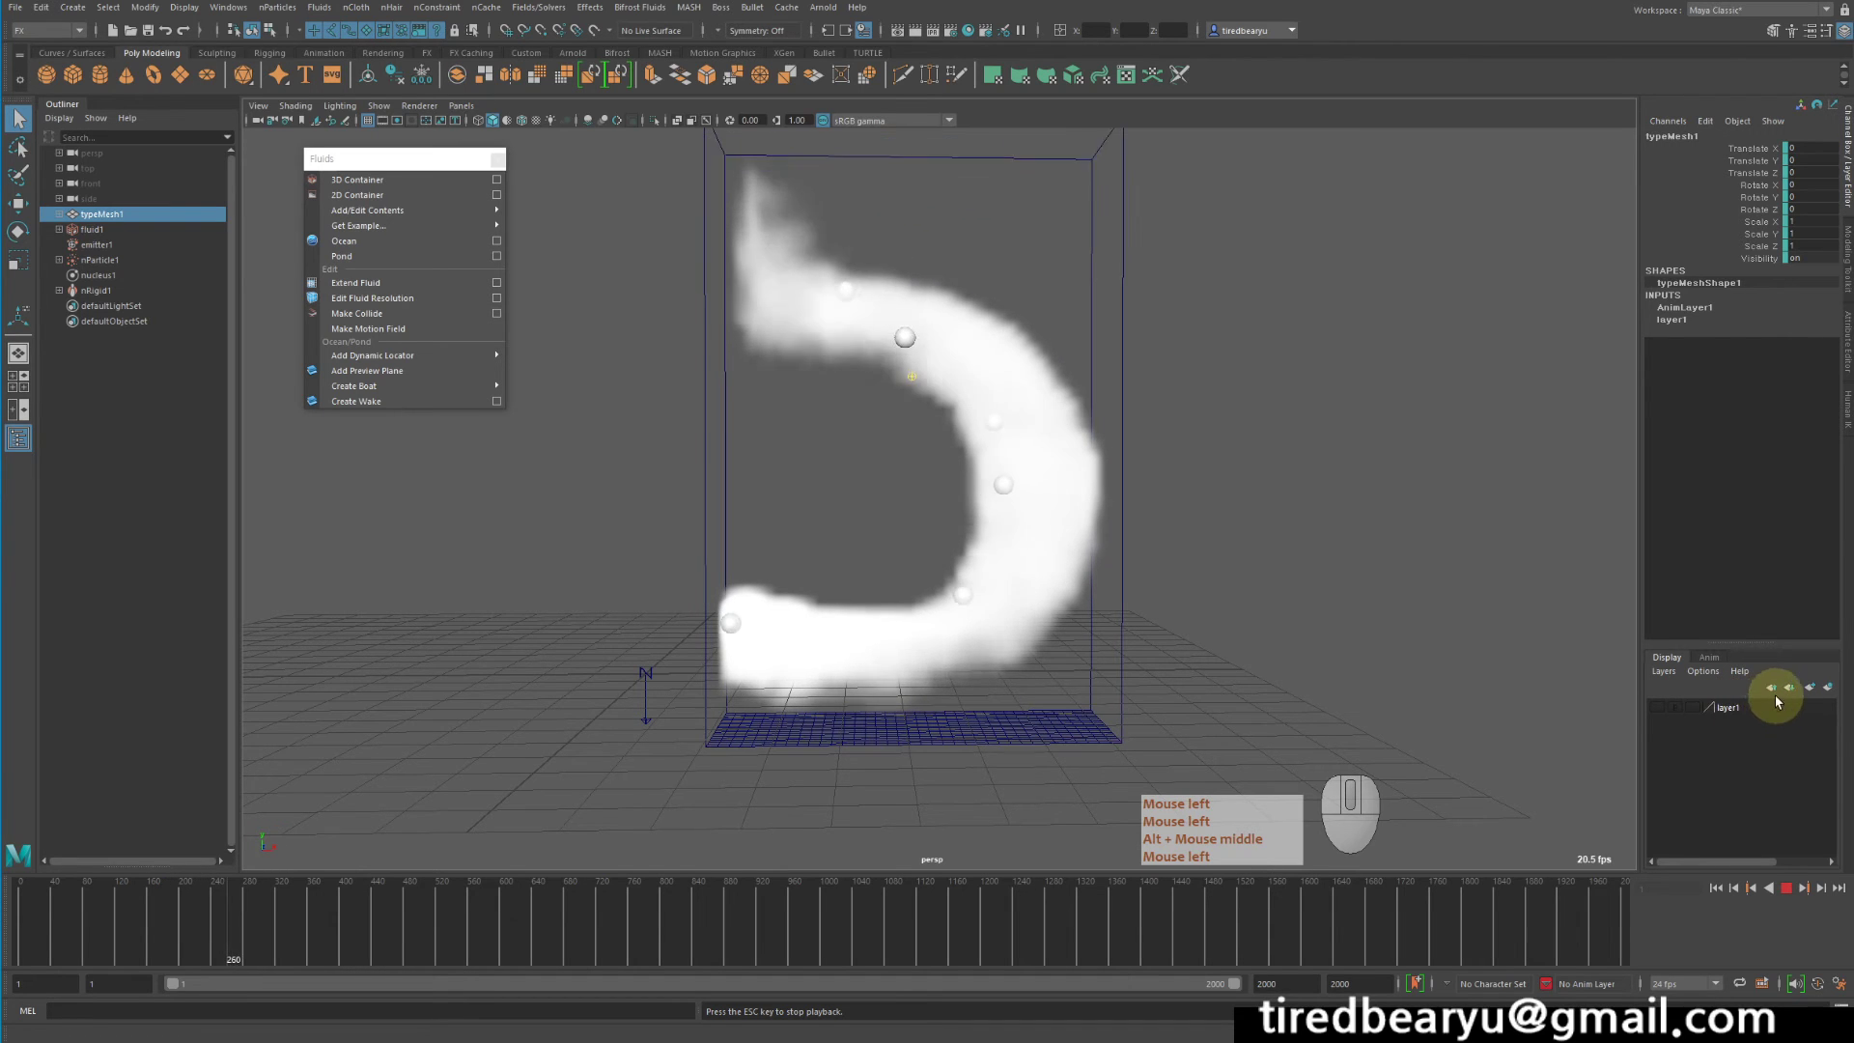
click(1658, 708)
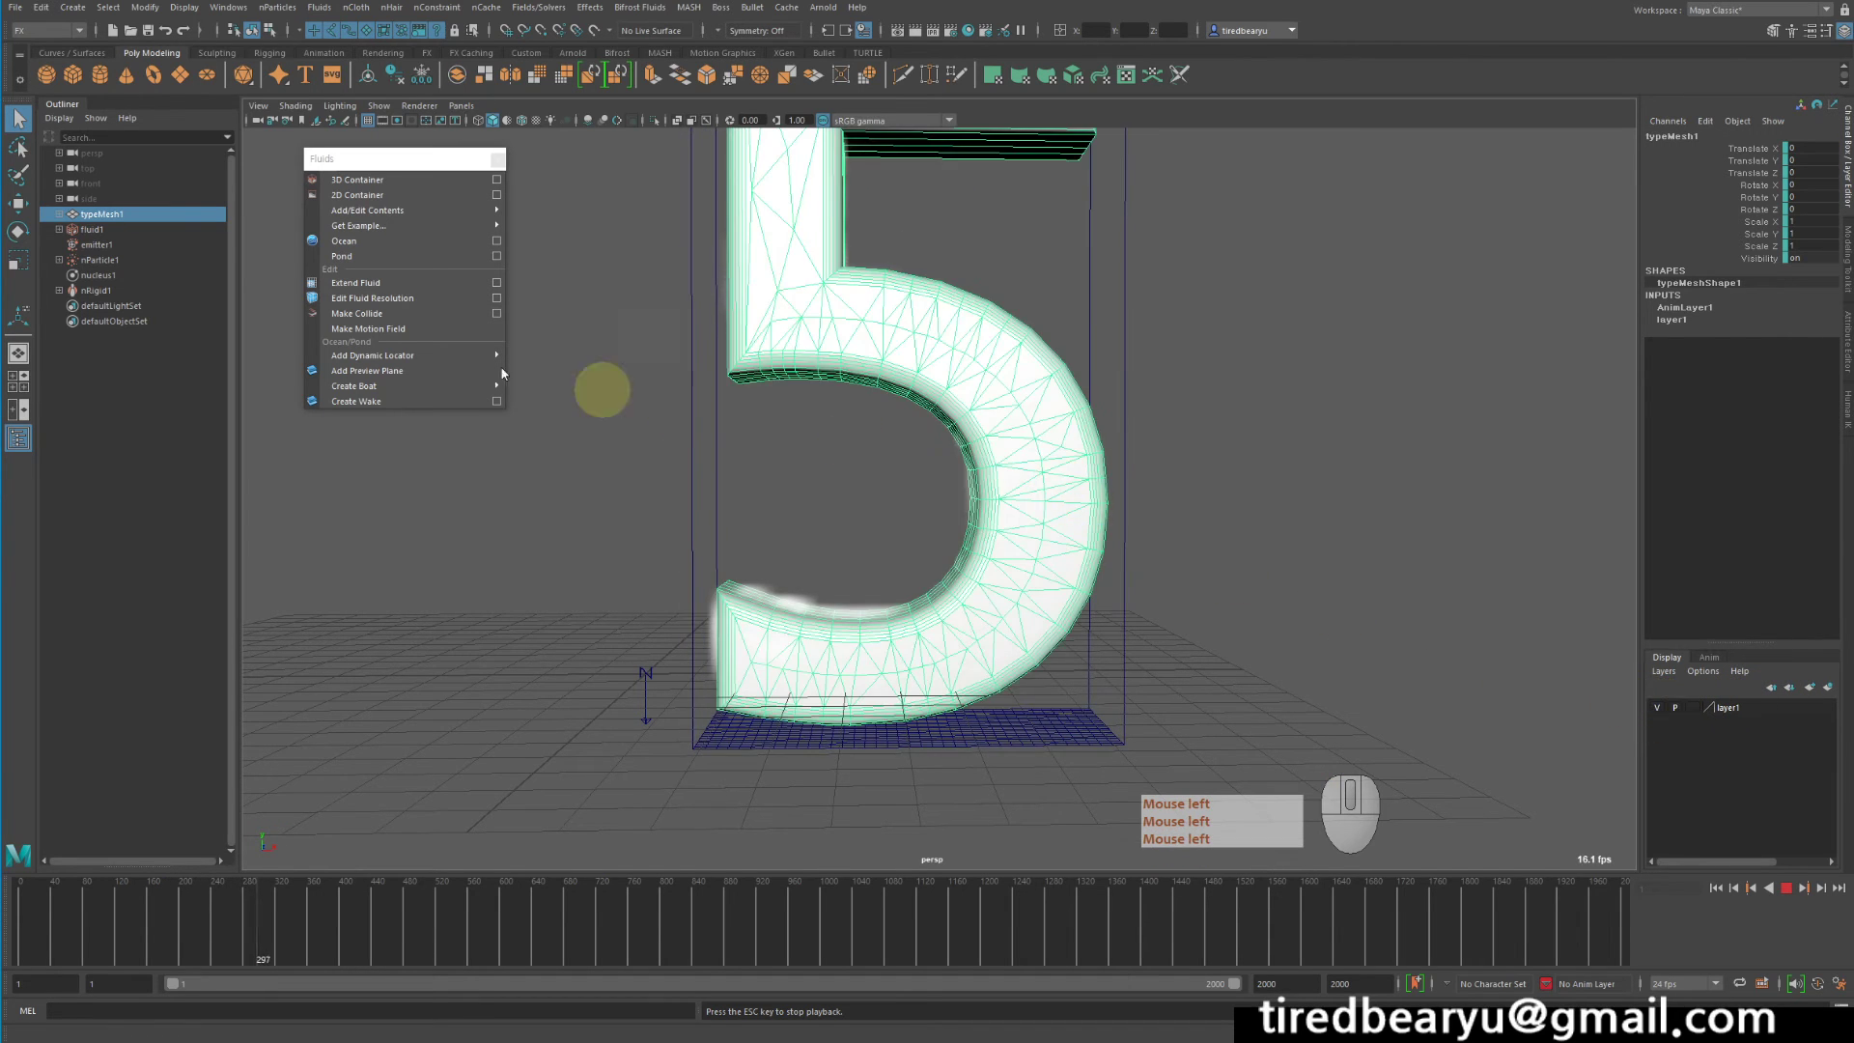
Isolate nParticle1 during playback, inspect how the particles move, stop around frame 386, and return to the first frame
click(140, 259)
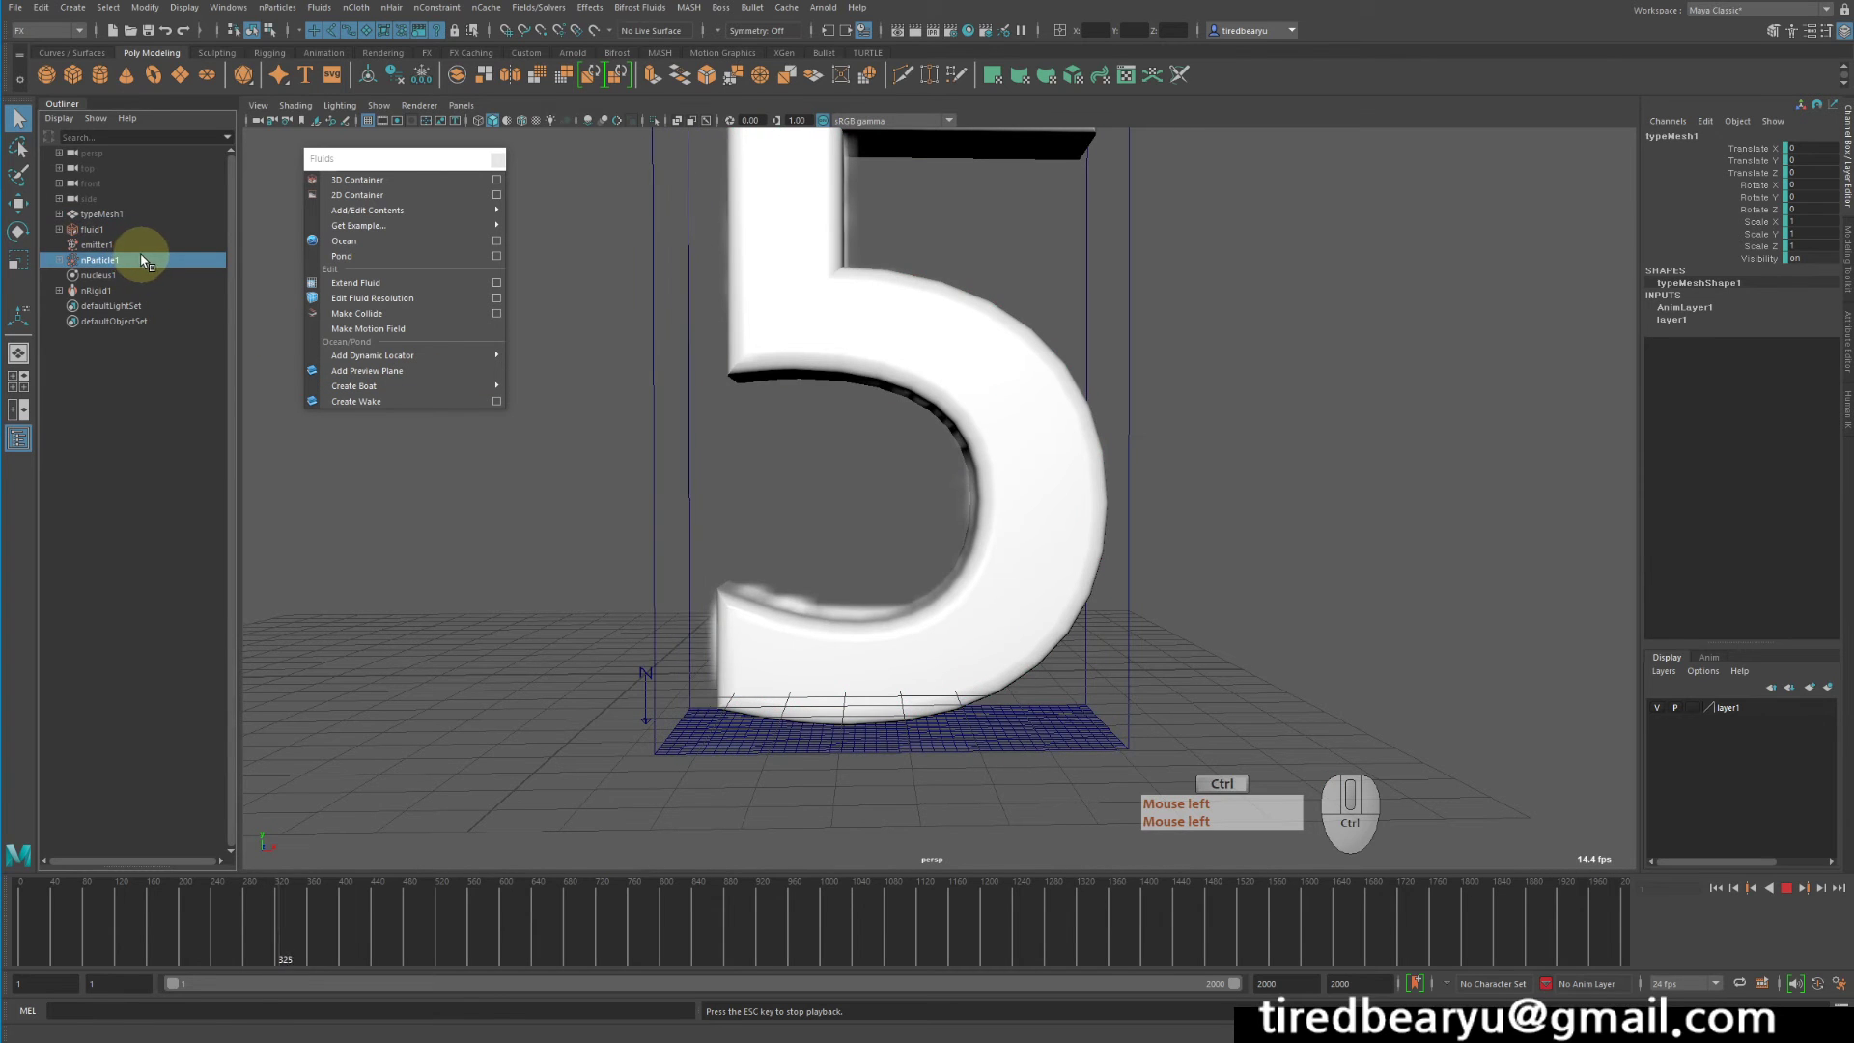
click(654, 121)
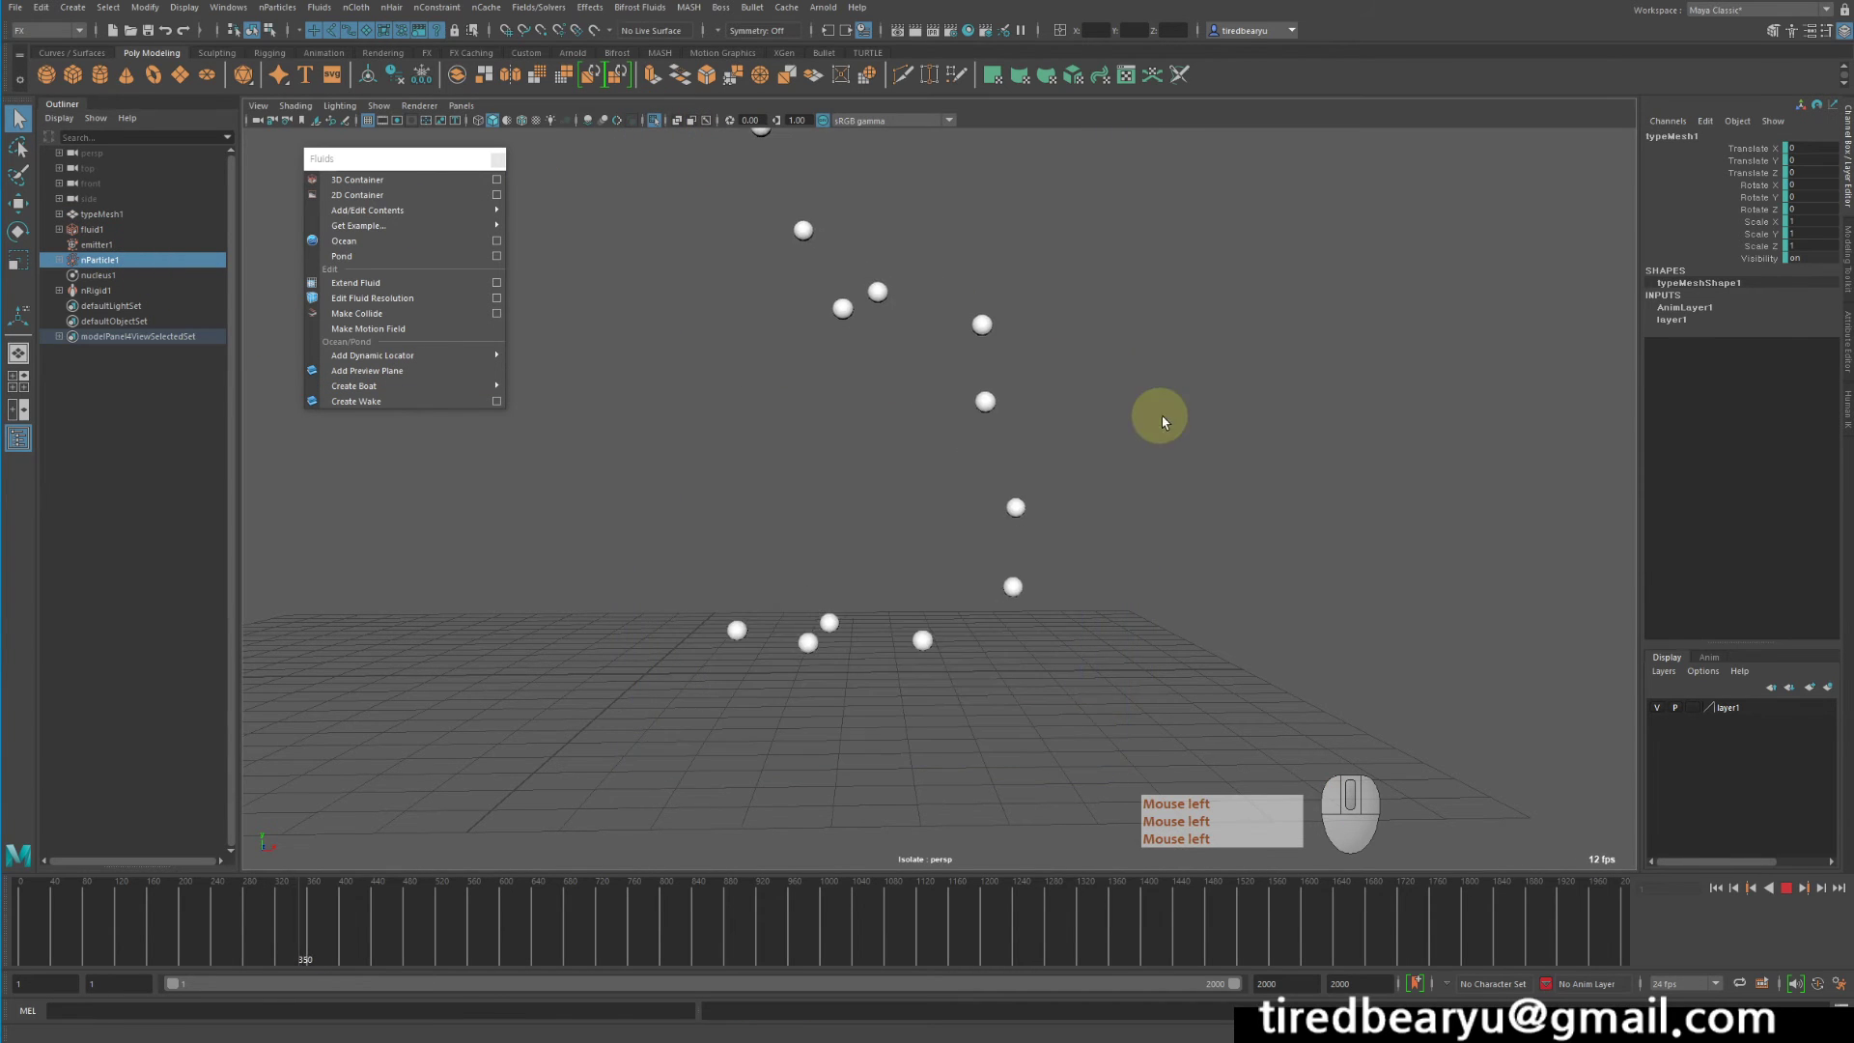
alt+drag(1163, 415, 1213, 408)
alt+right_drag(1213, 407, 1231, 441)
alt+middle_drag(1392, 605, 1393, 669)
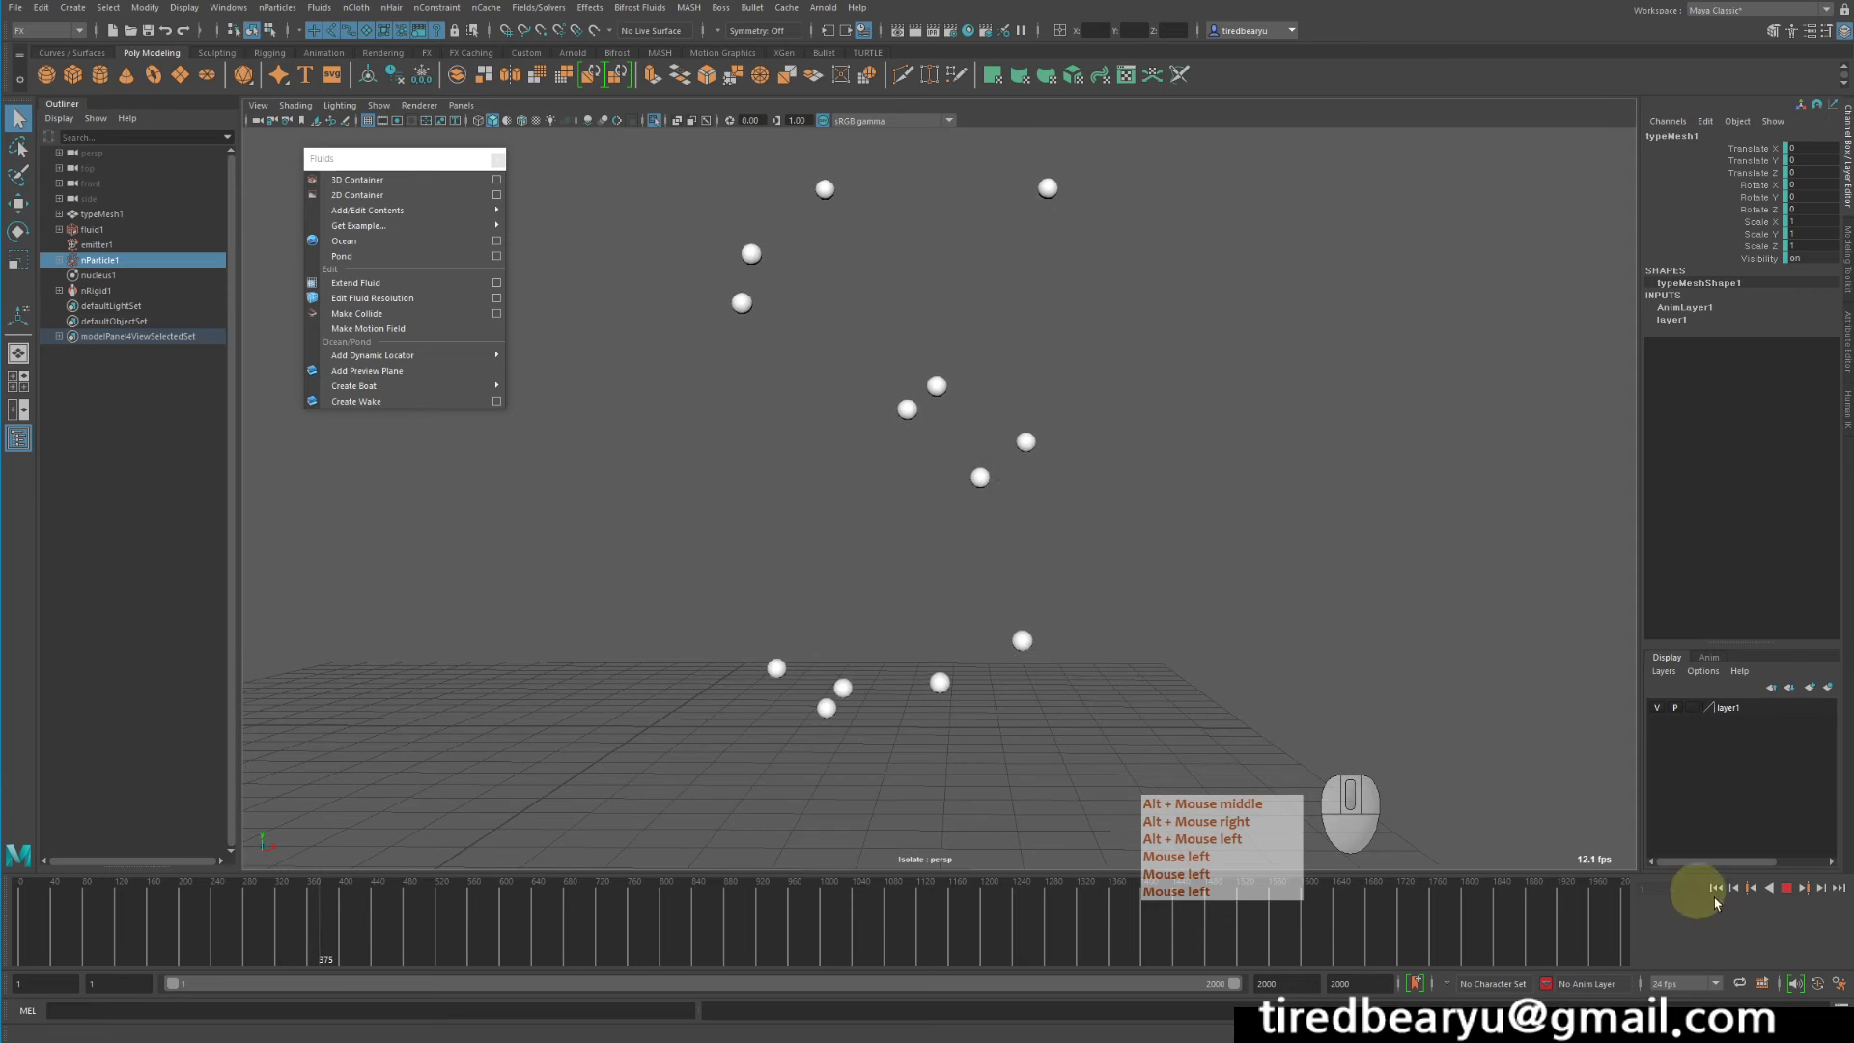
click(1784, 887)
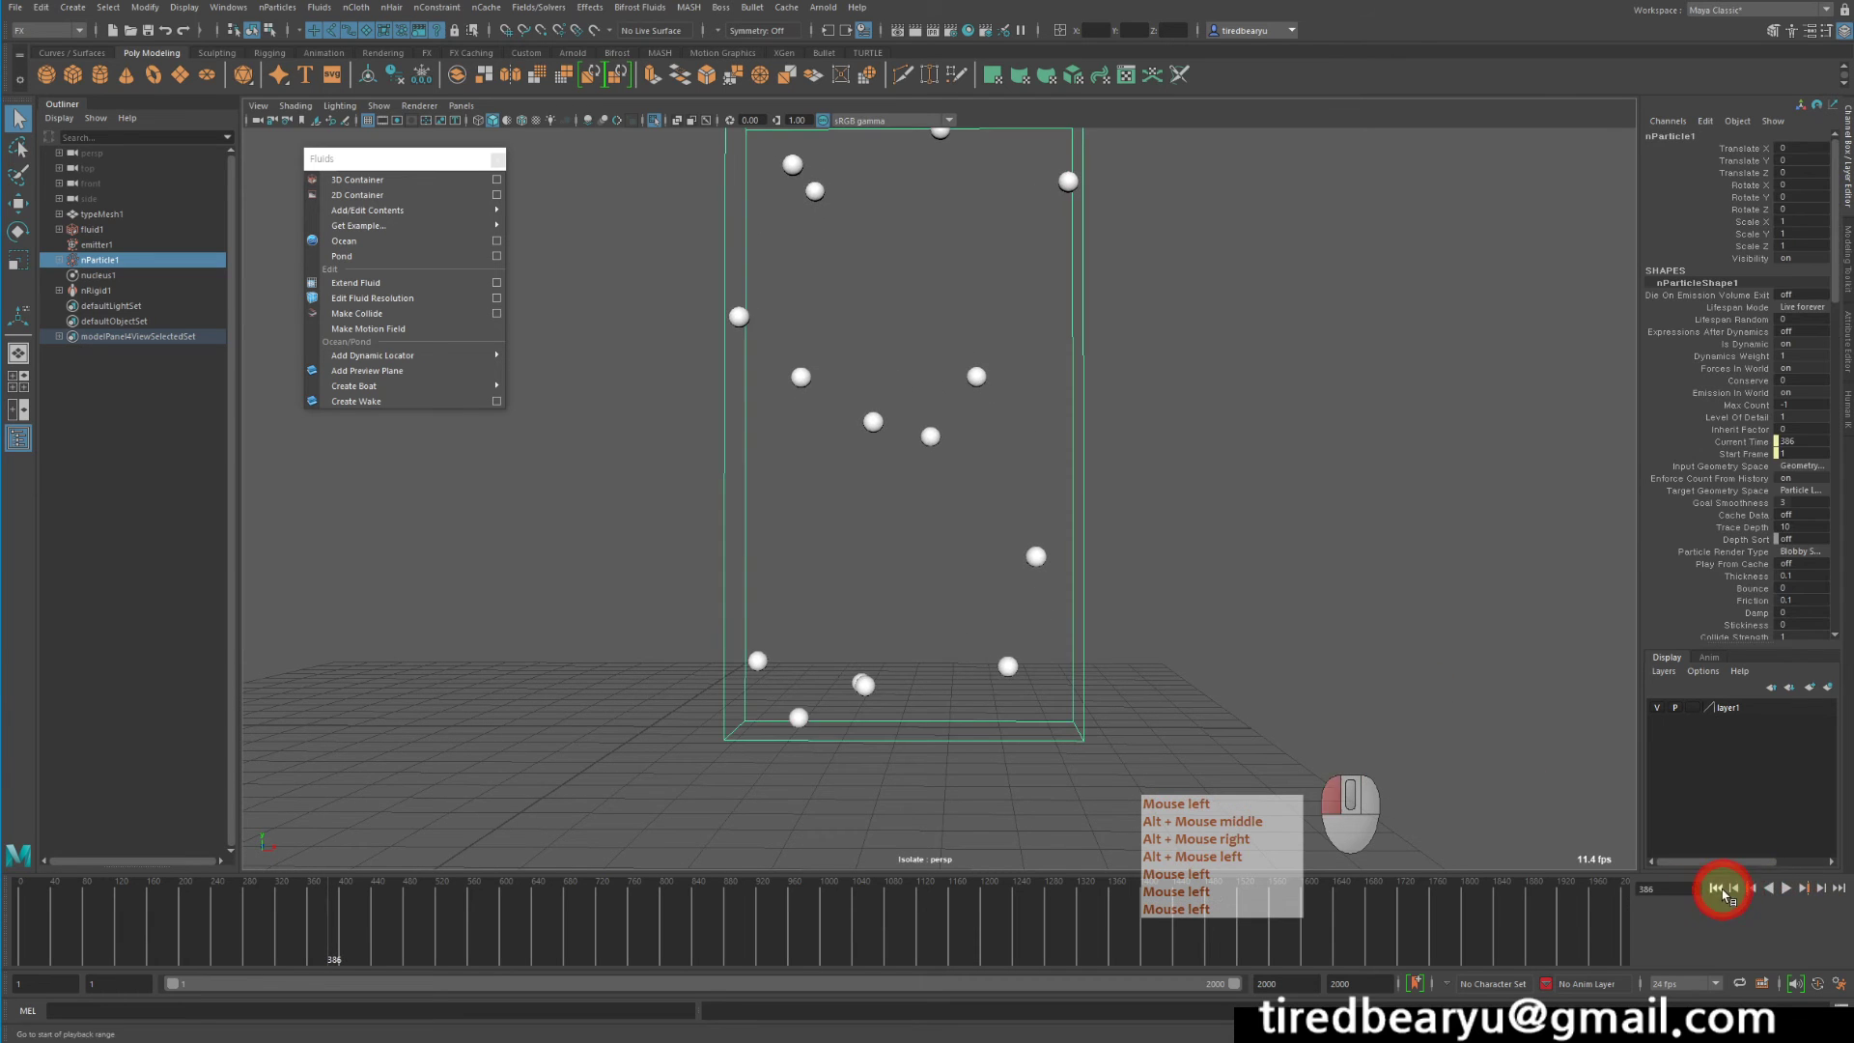
click(1716, 888)
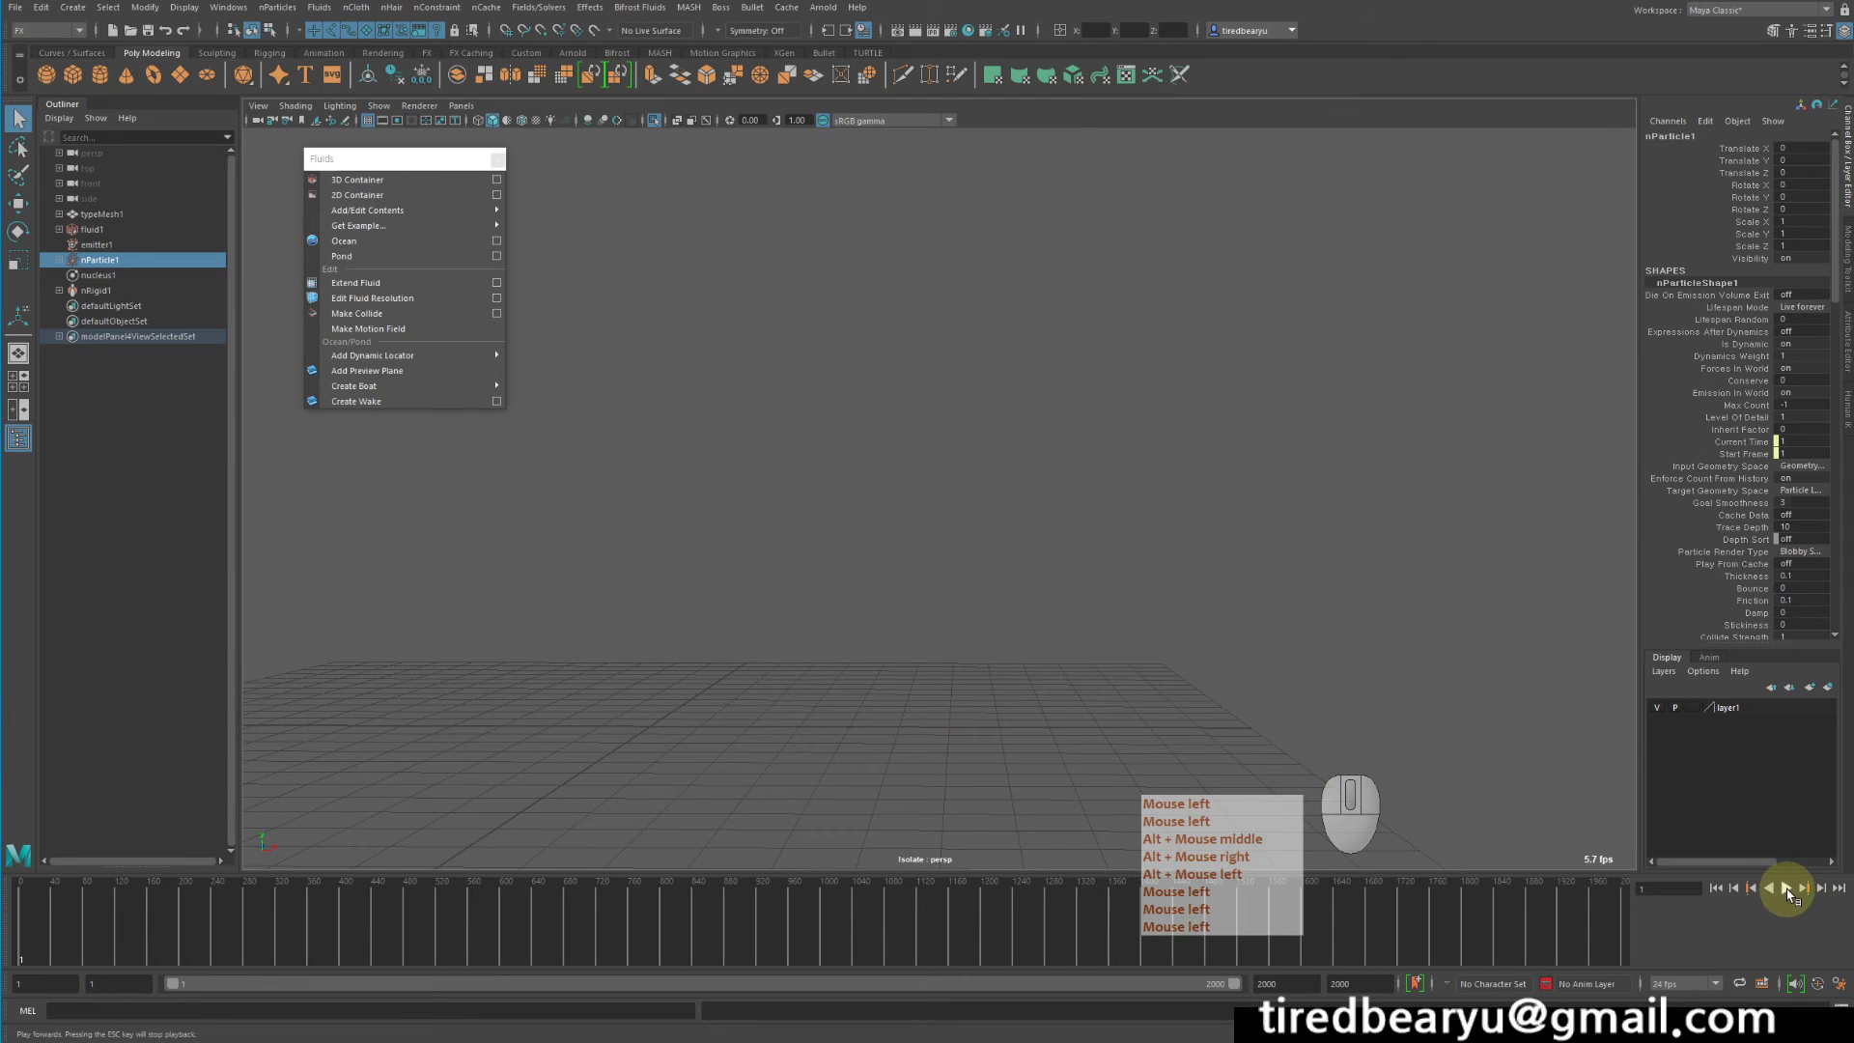
Replay the sparse particles from the first frame, stop around frame 229, and rewind
click(1786, 887)
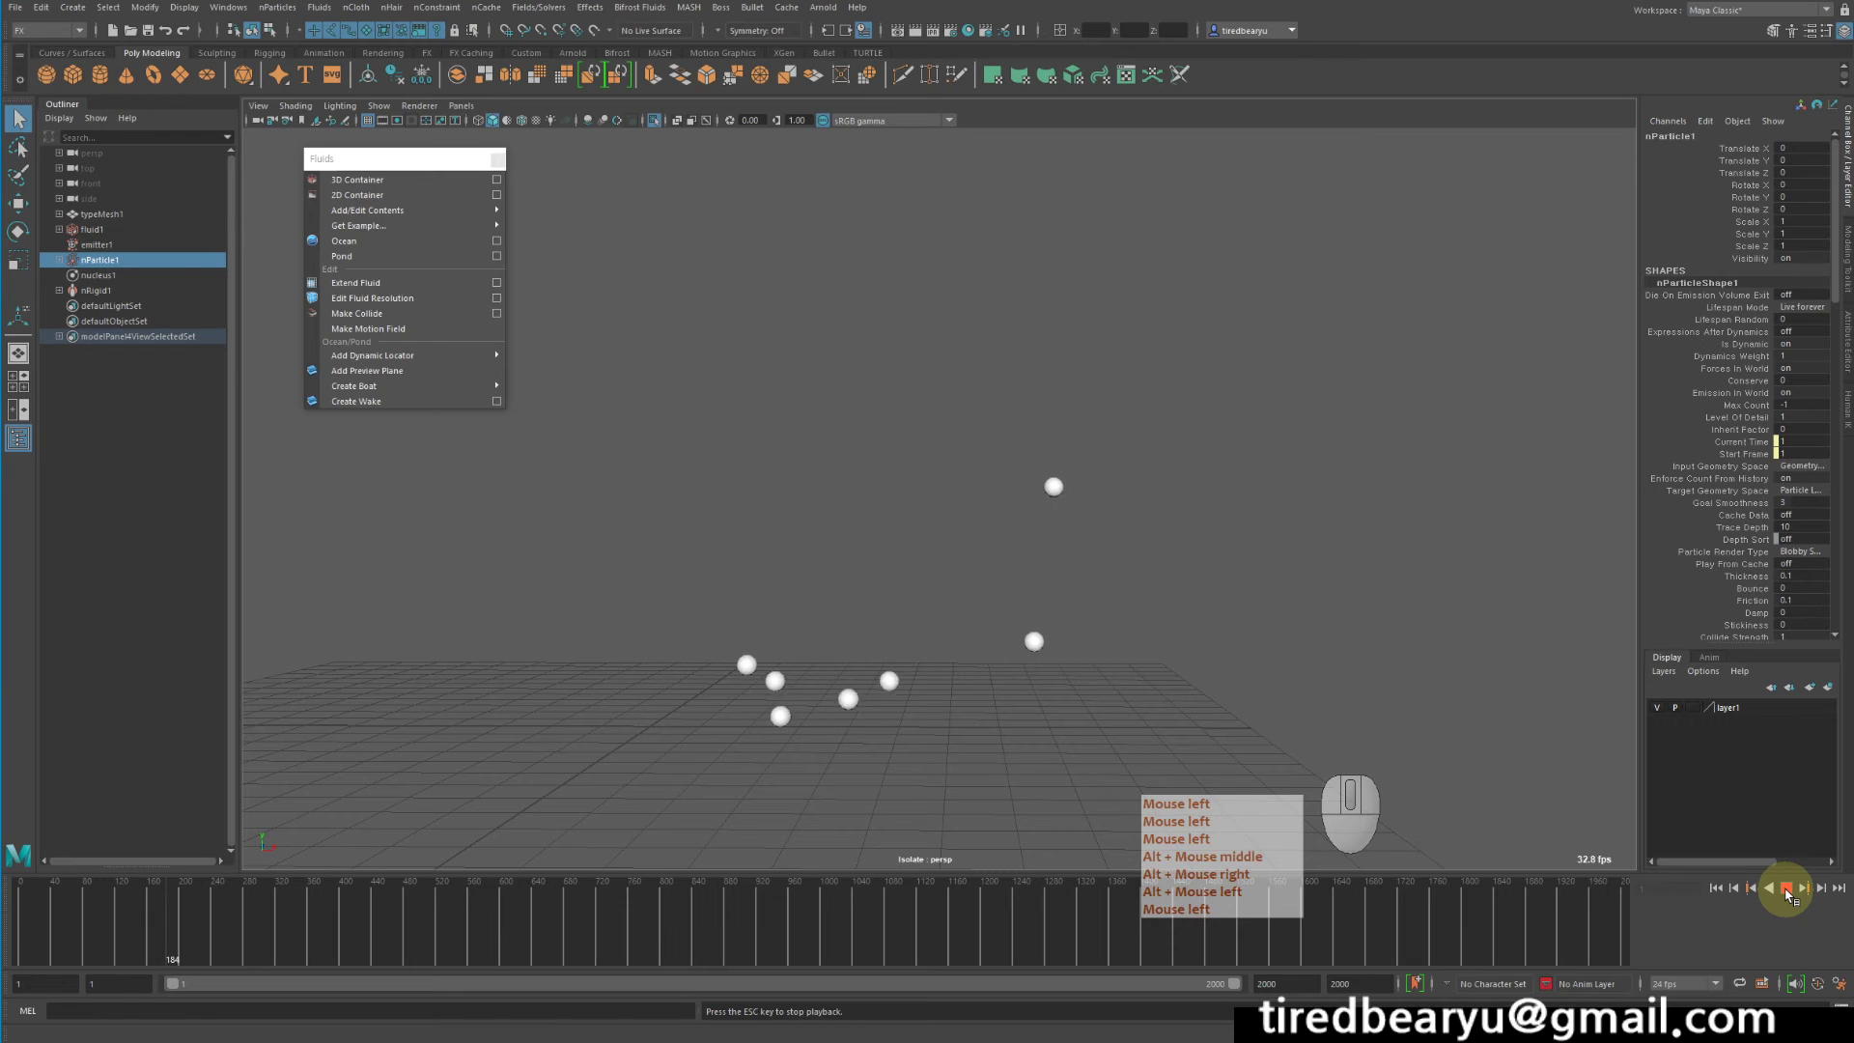
click(1787, 889)
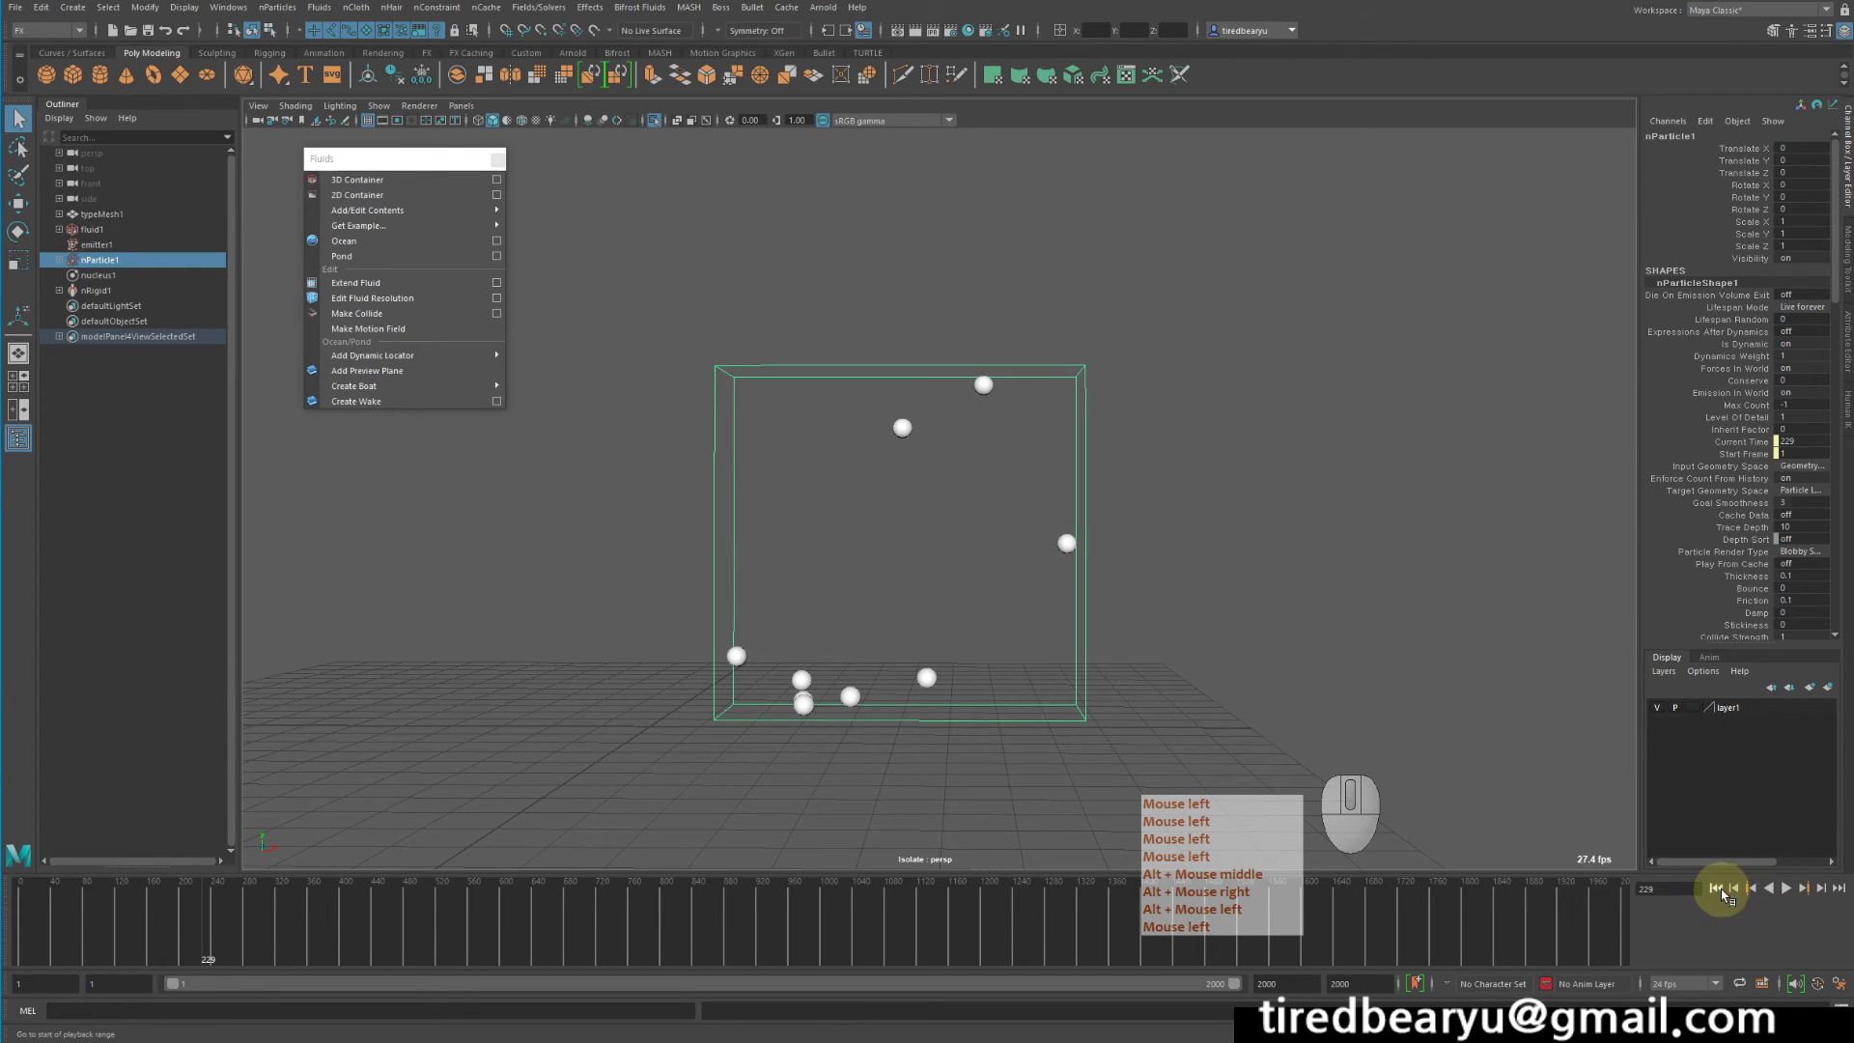
click(1718, 889)
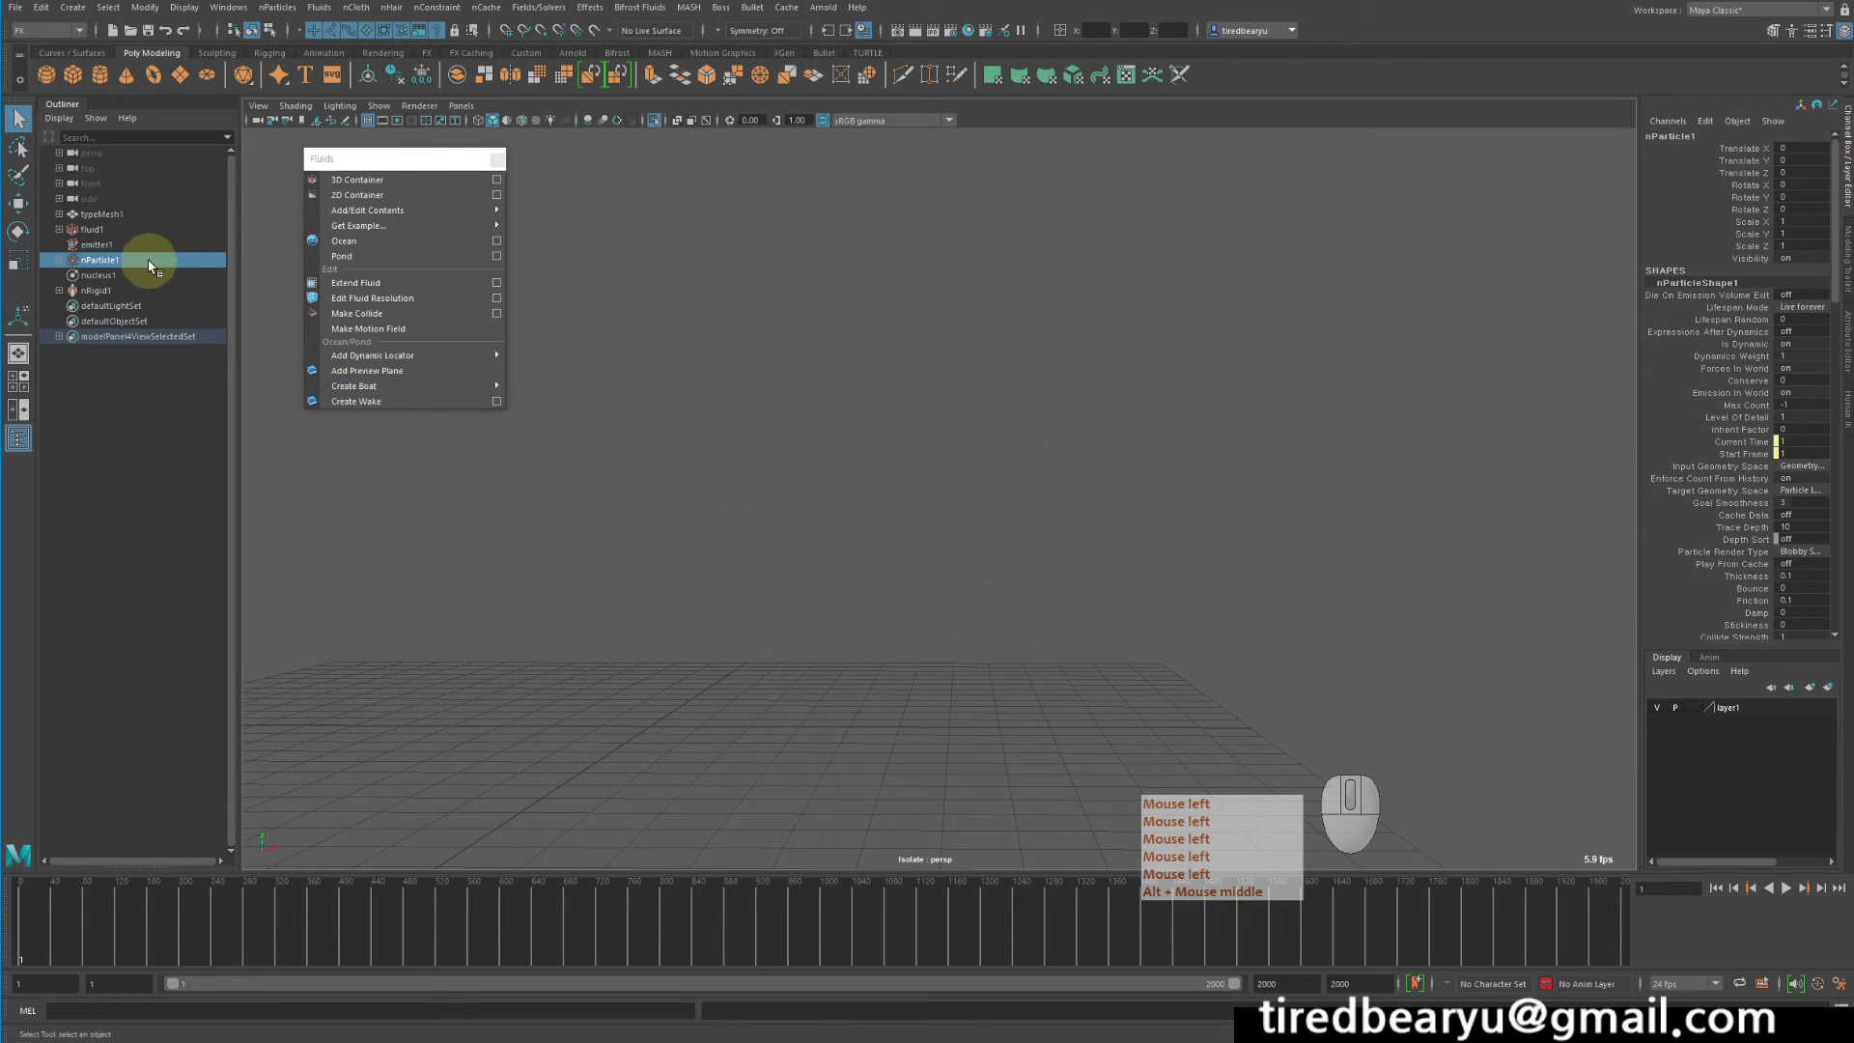
Change emitter1's Rate (Particles/Sec) to 10 in its Basic Emitter Attributes
click(136, 244)
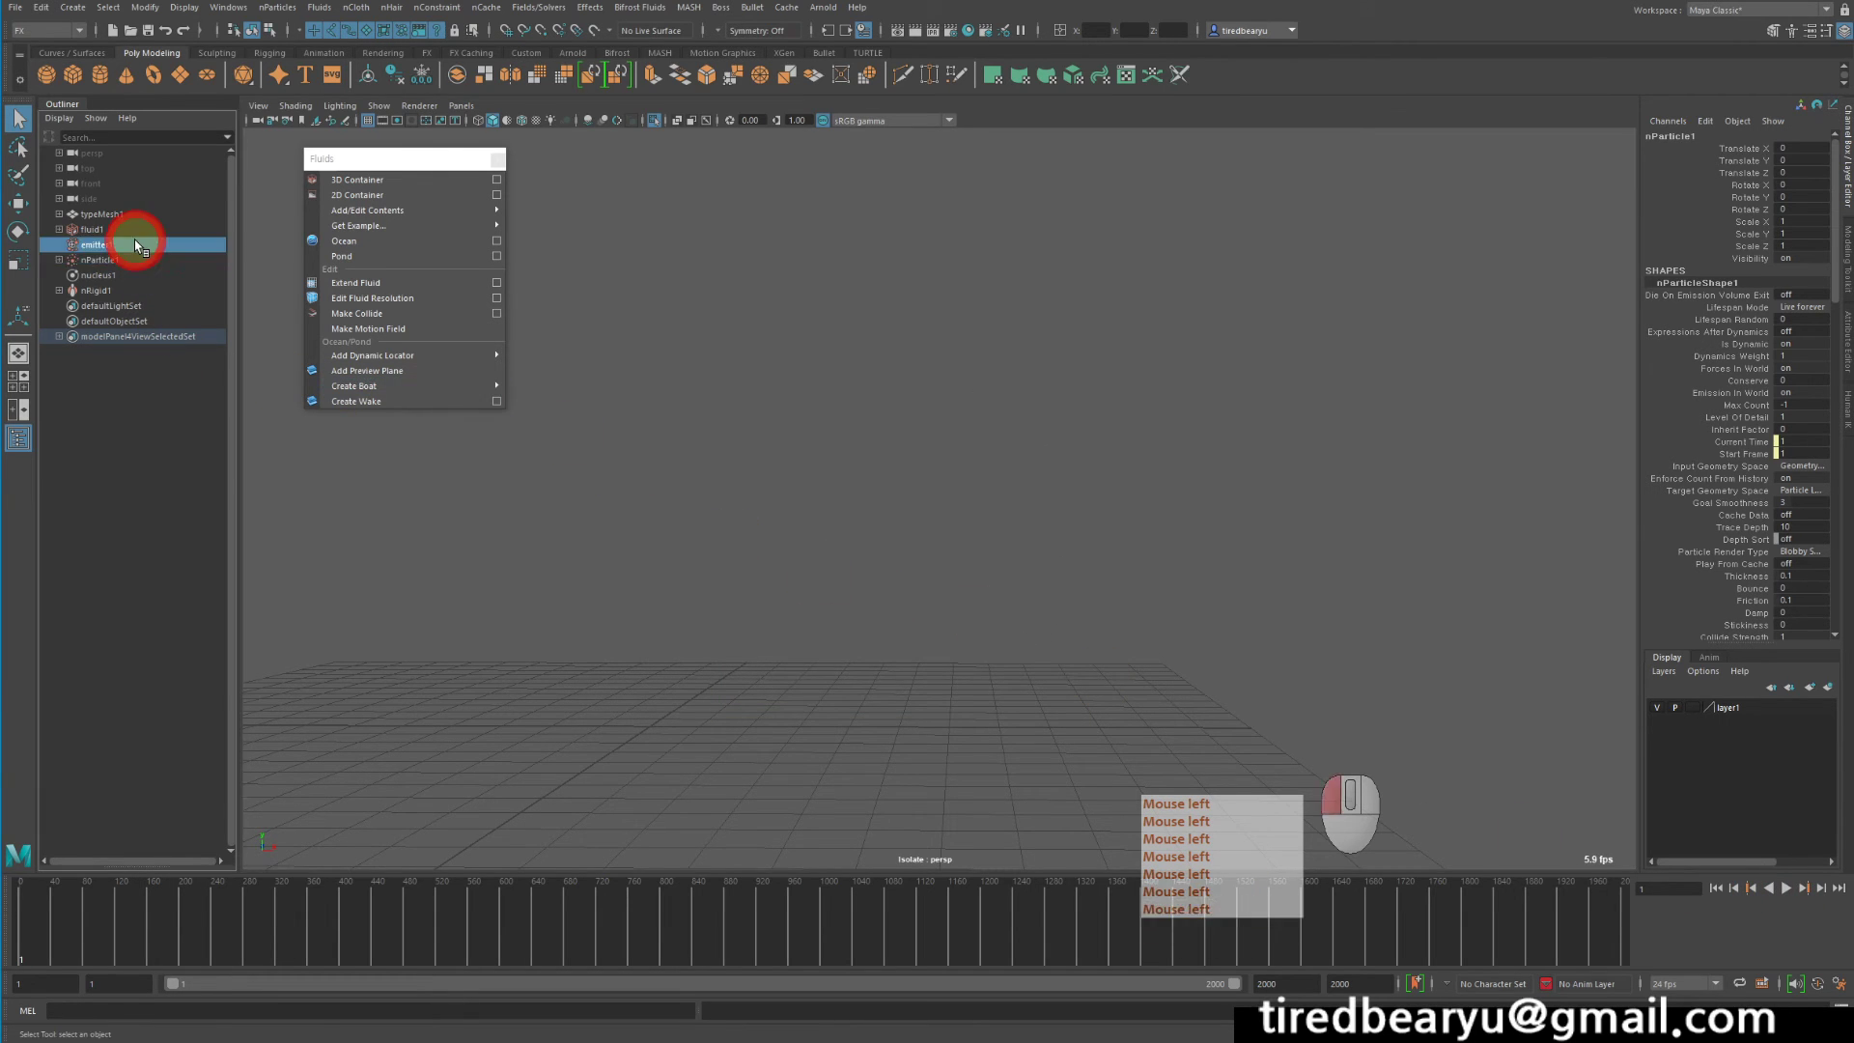
key(ctrl+a)
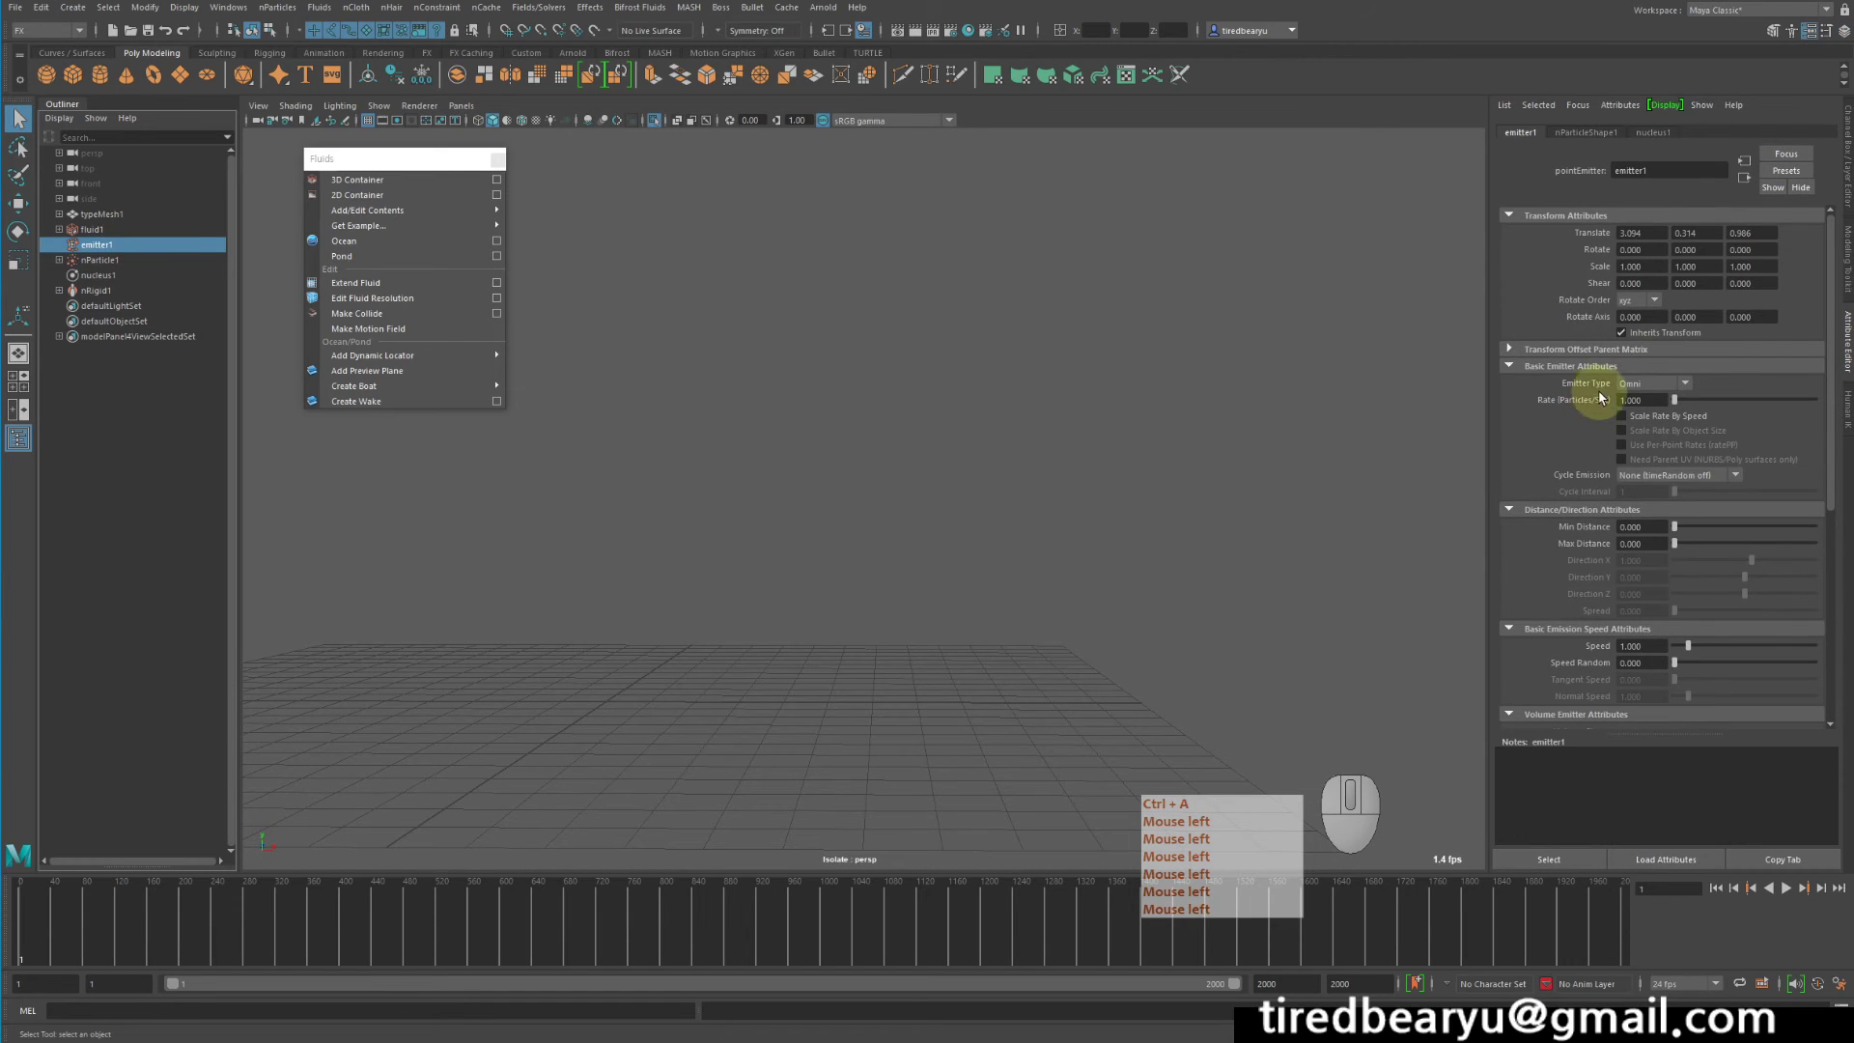
click(1579, 398)
text(10)
key(Return)
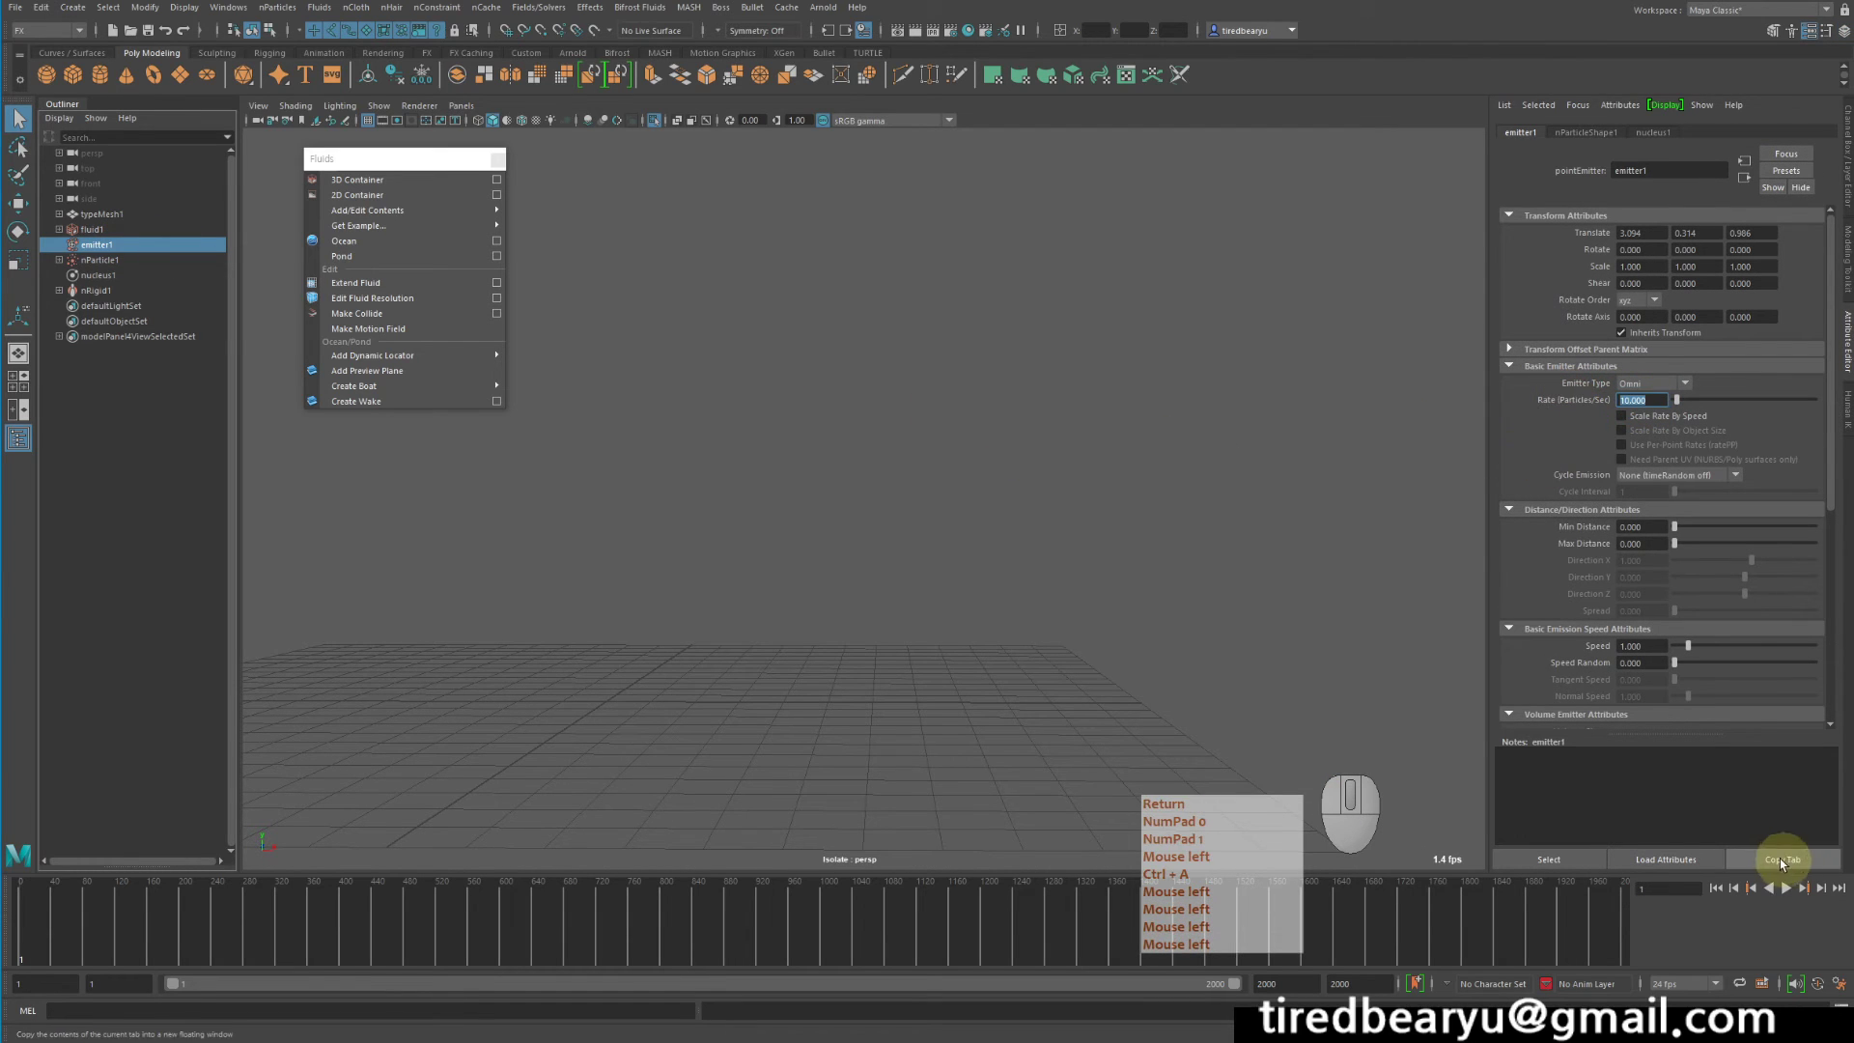
Play the denser emission from the first frame, examine how the particles fill the 5 shape, and stop around frame 379
click(1714, 886)
click(1785, 887)
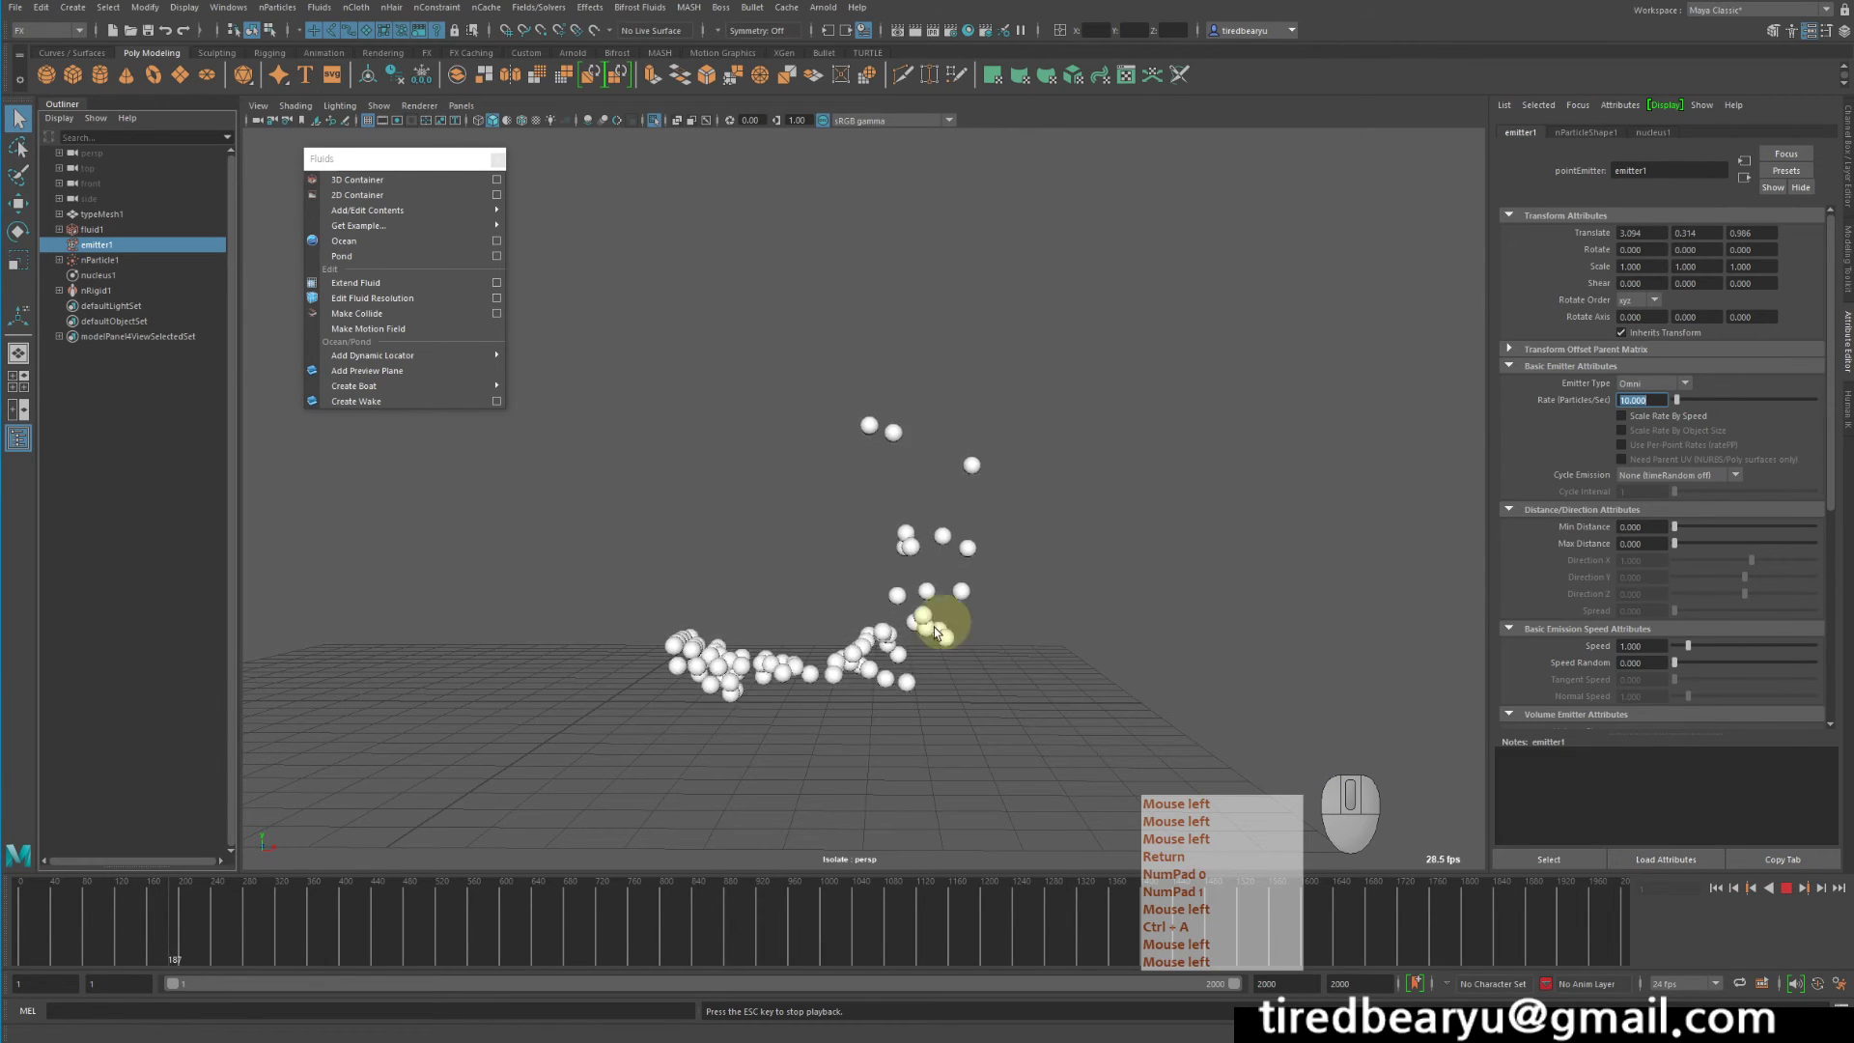
drag(935, 633, 867, 441)
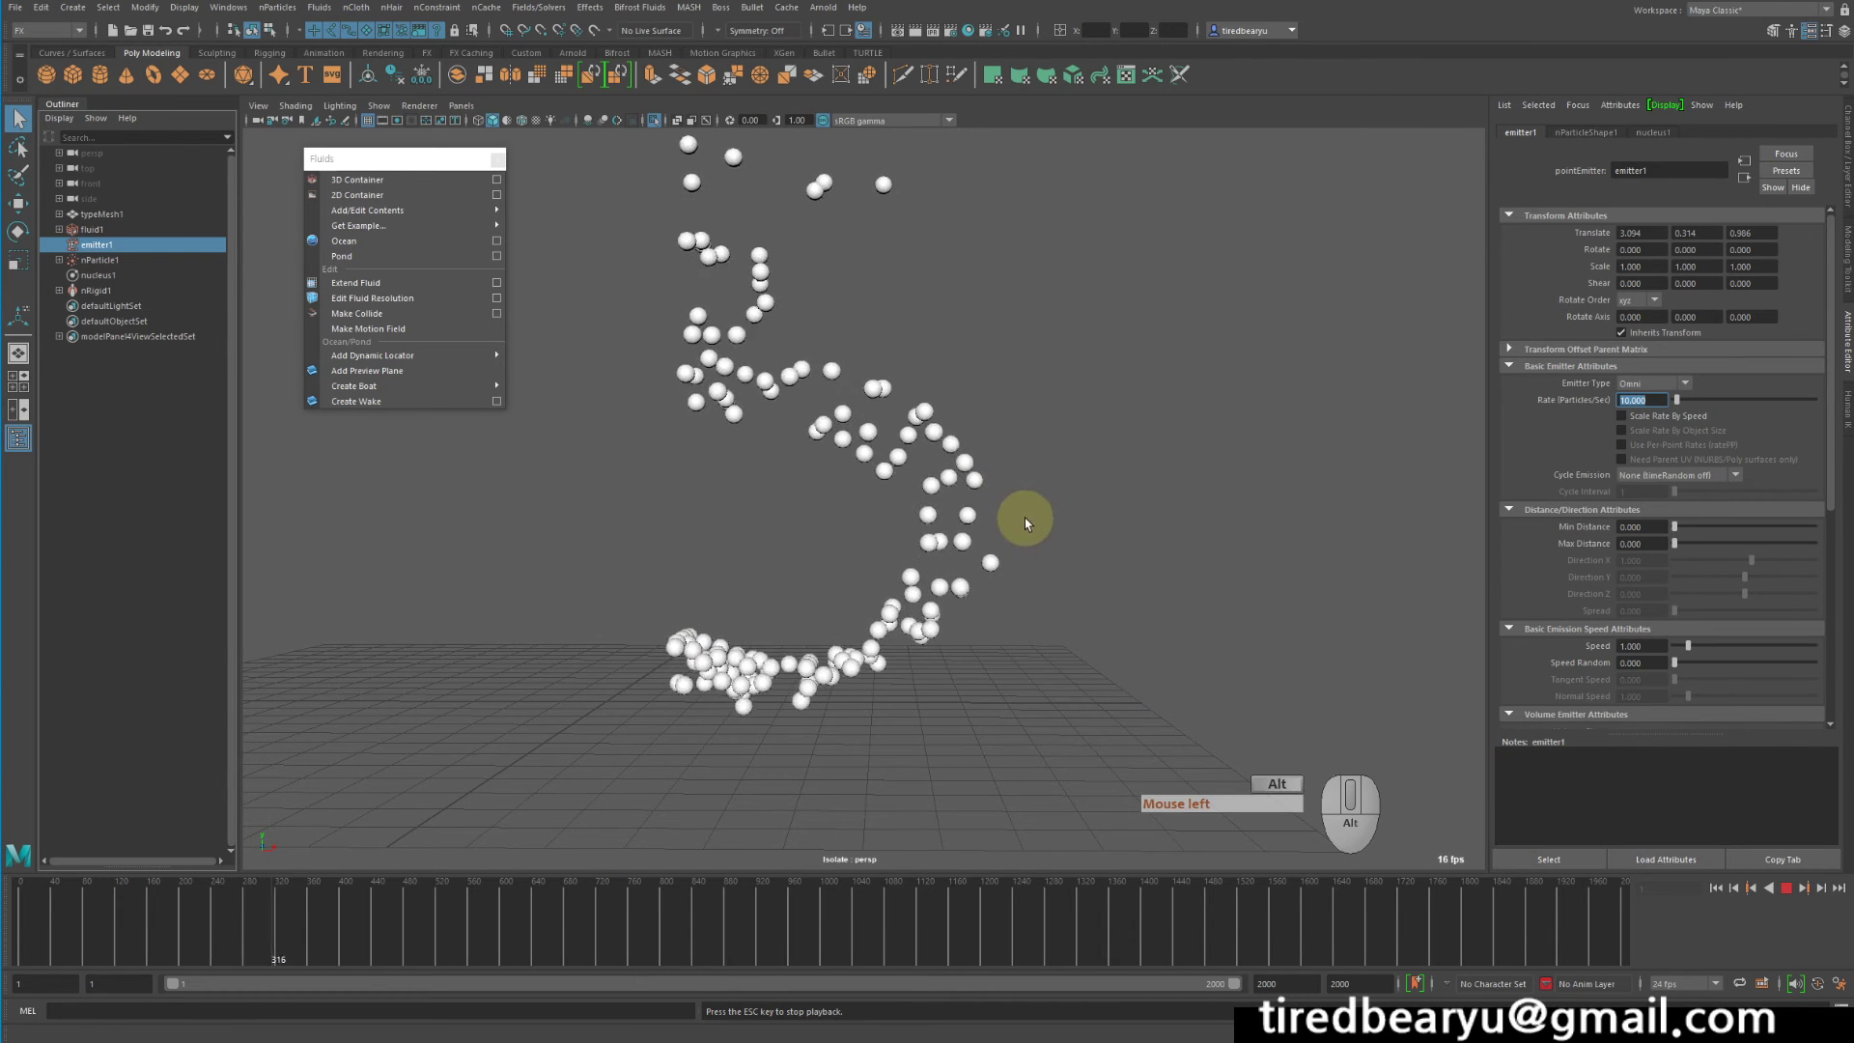
alt+middle_drag(1025, 524, 985, 554)
alt+drag(985, 554, 1012, 570)
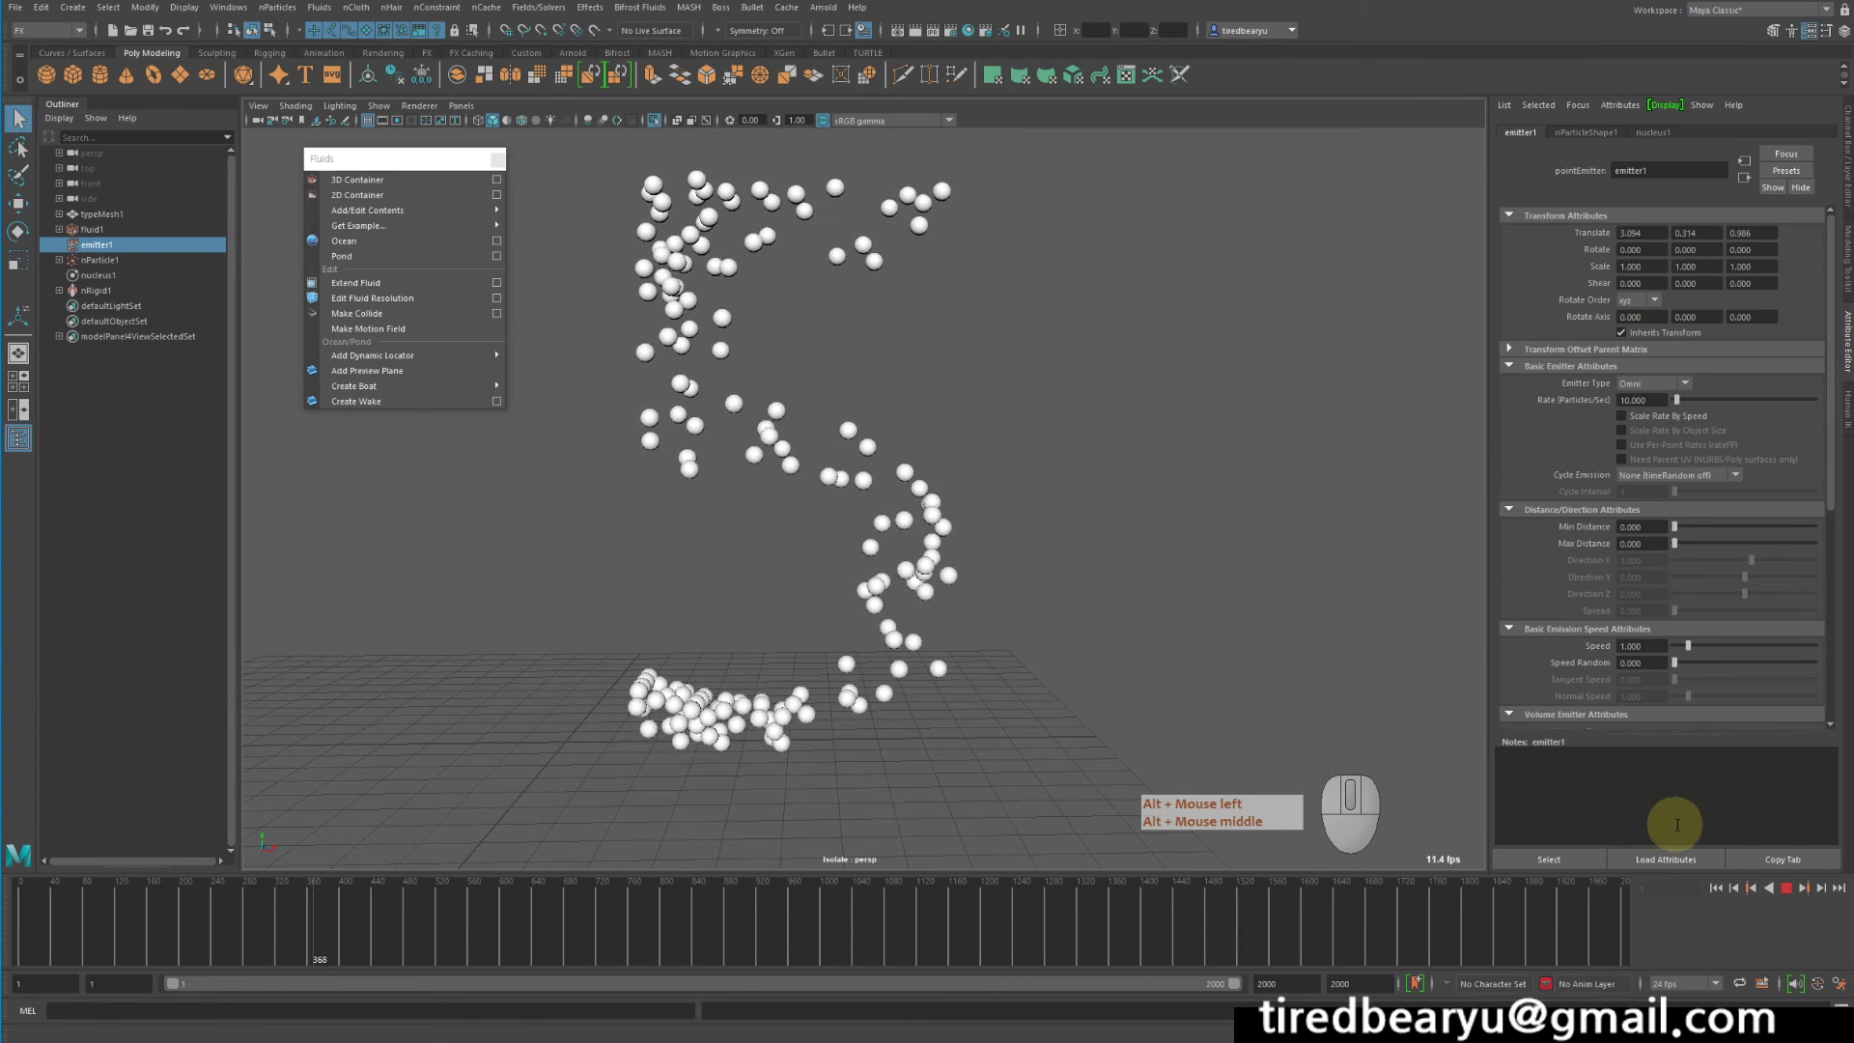
click(1786, 887)
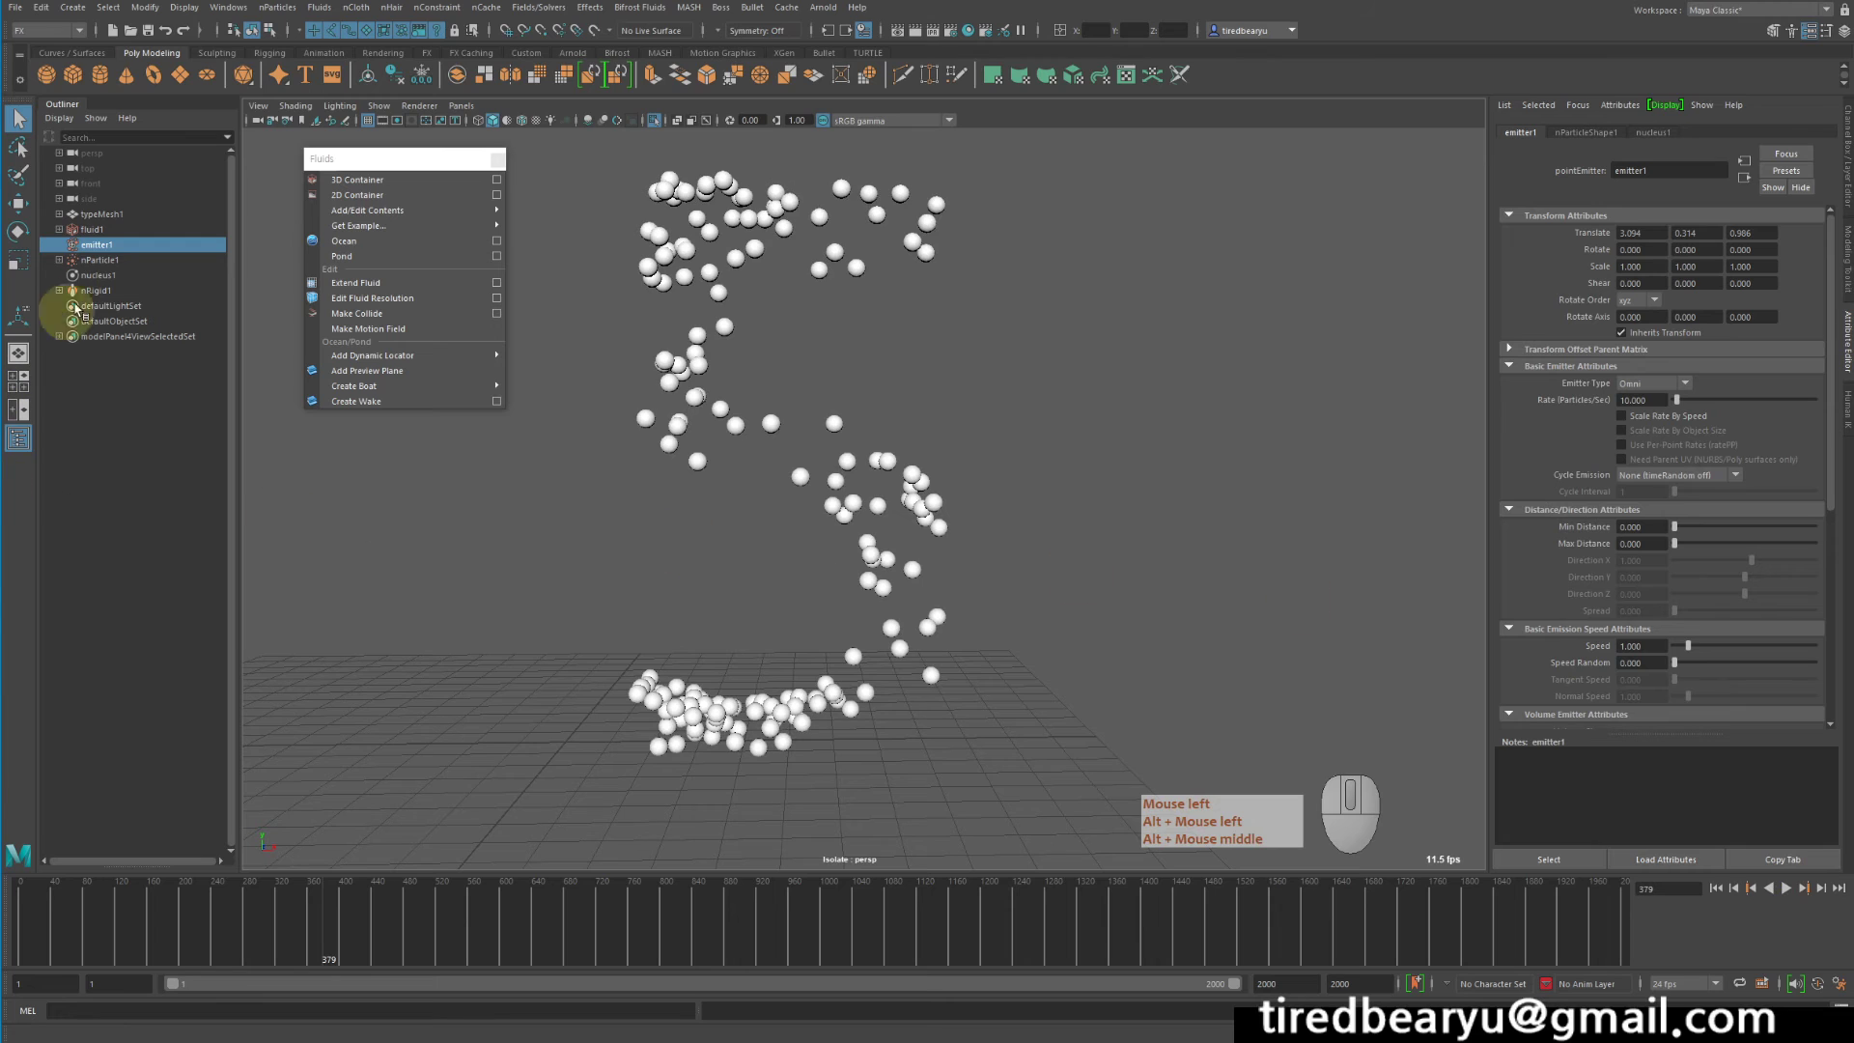
Set nParticle1's Radius Scale Input to Randomized ID and ramp the radius scale down to value 0 at position 1
click(101, 260)
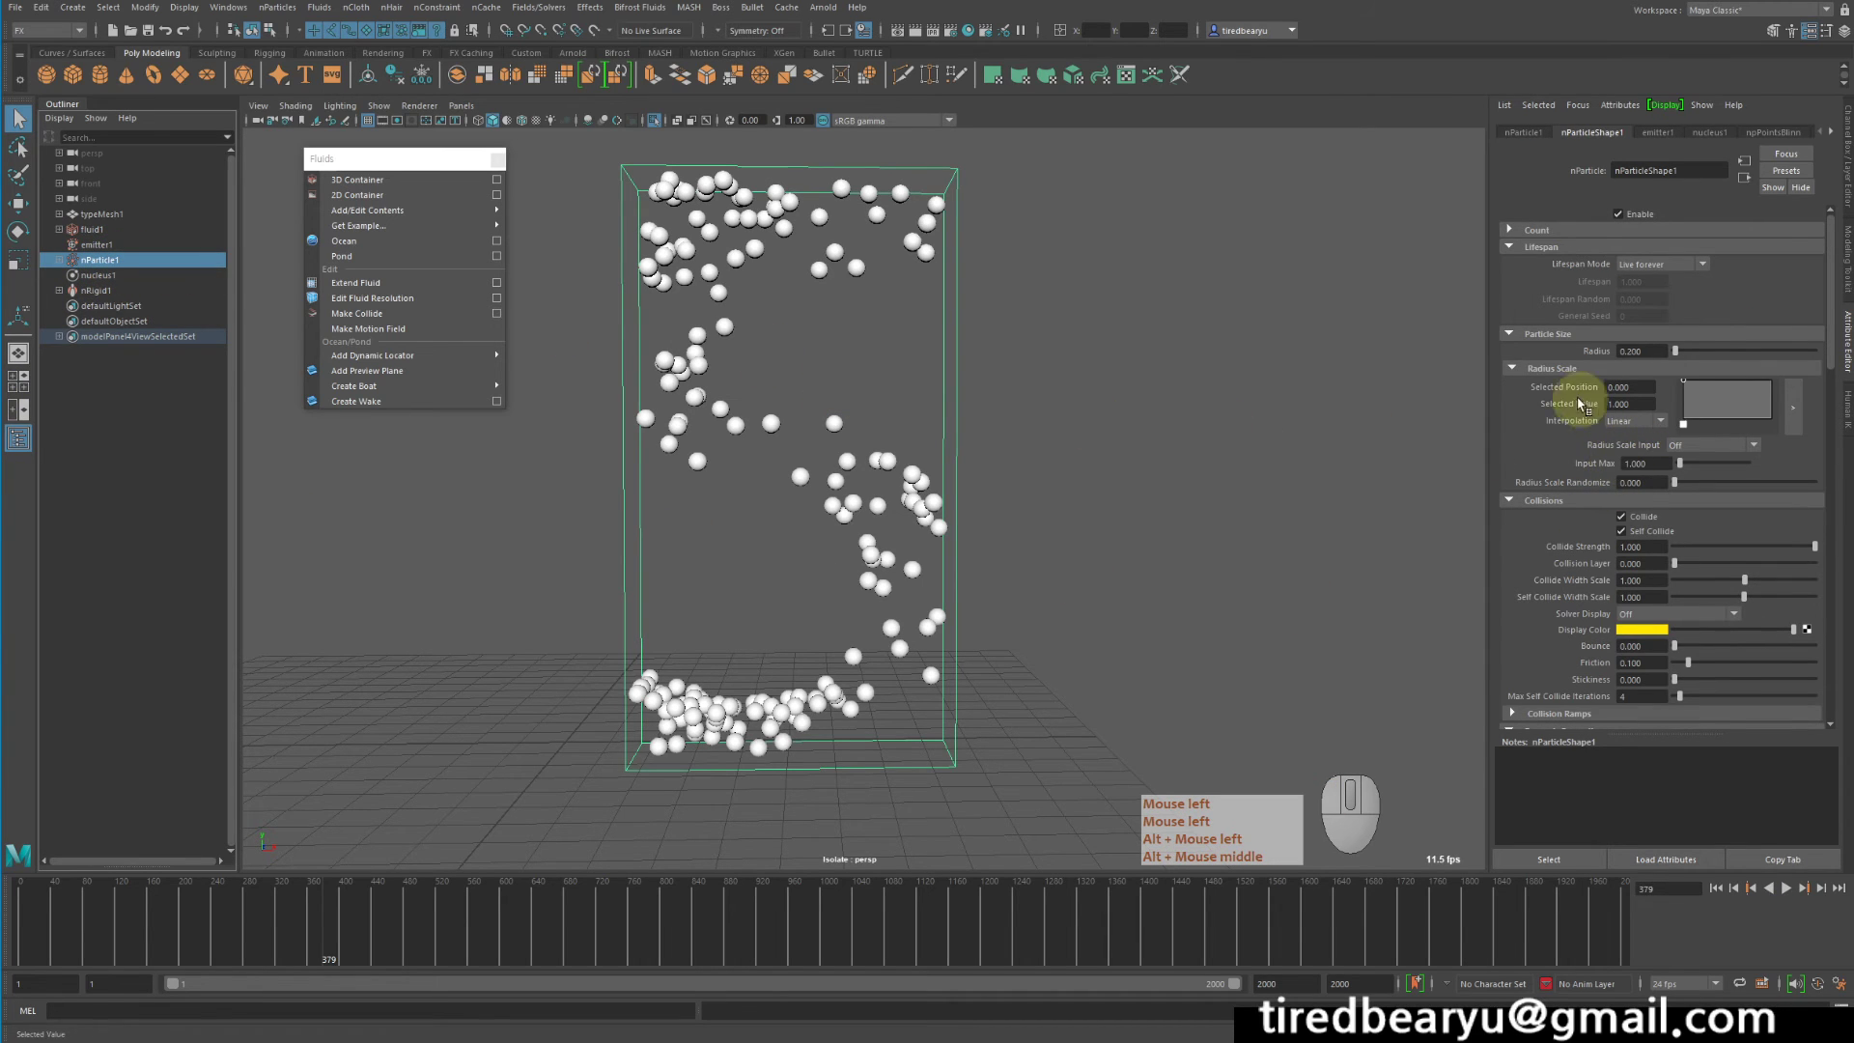
click(1551, 334)
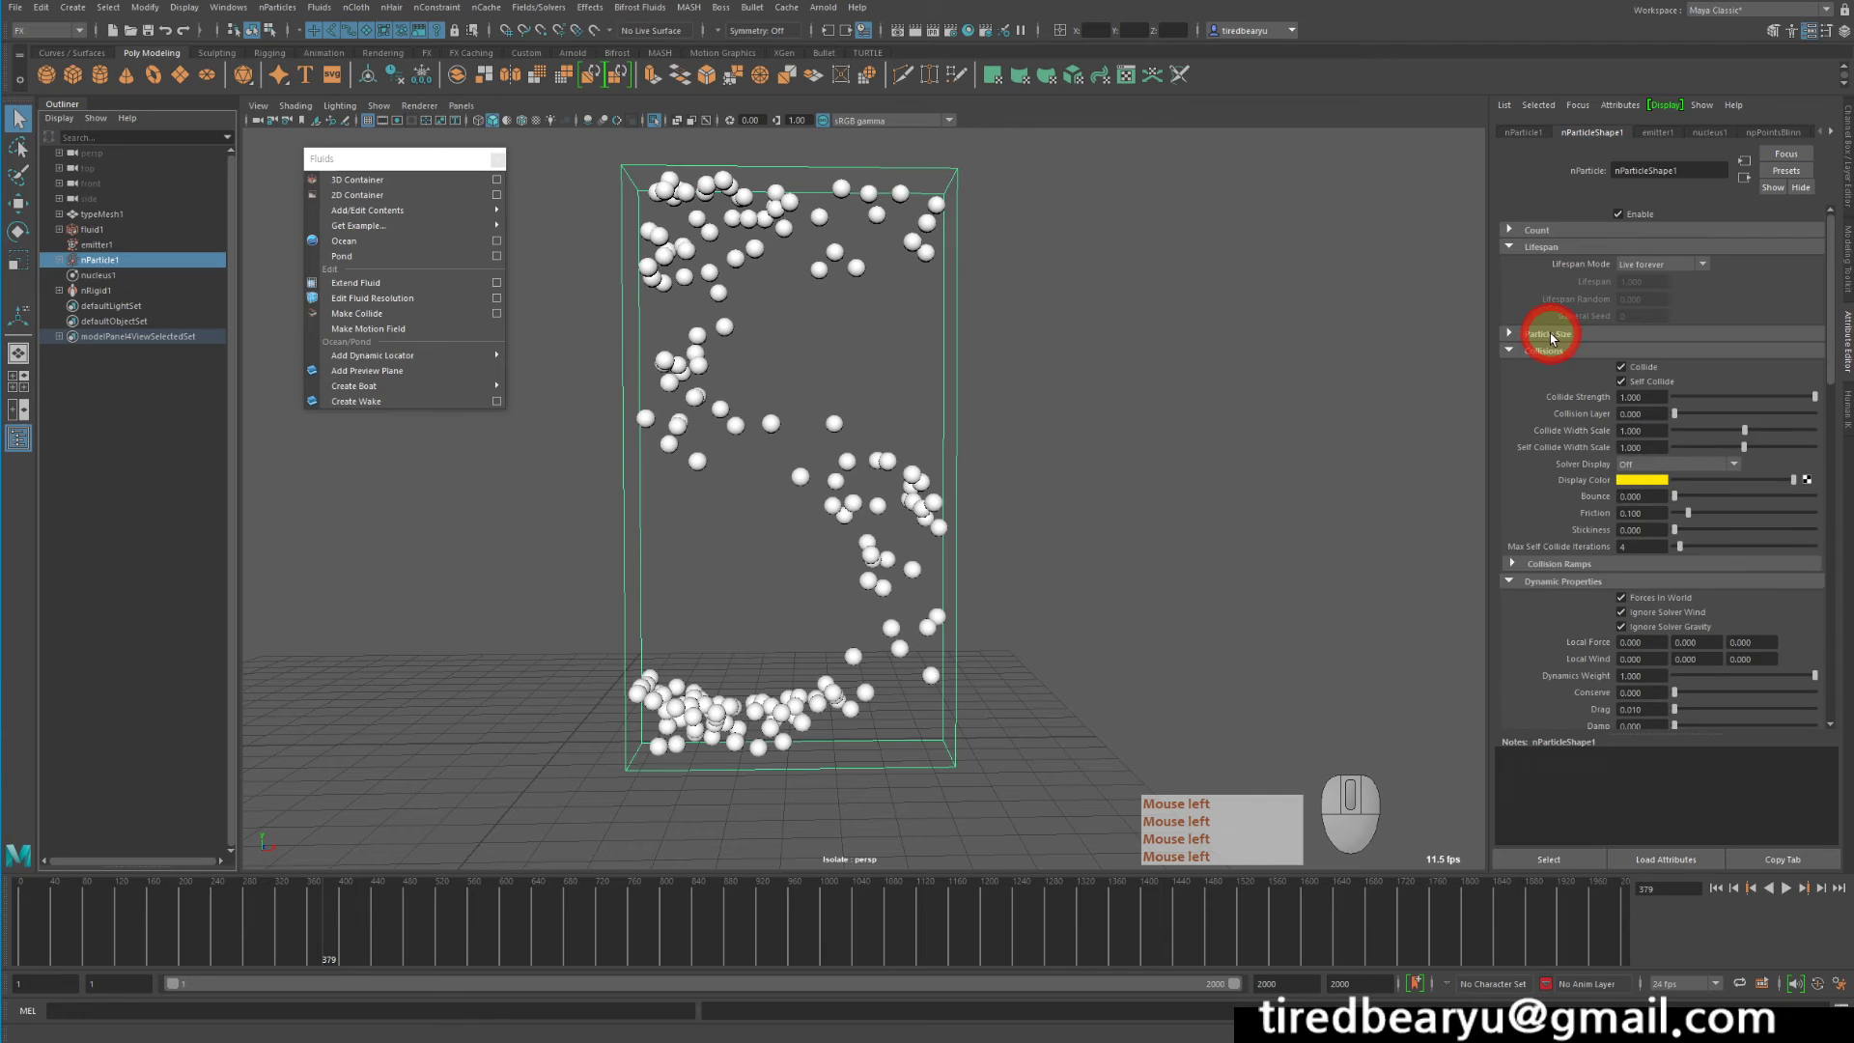
click(1551, 335)
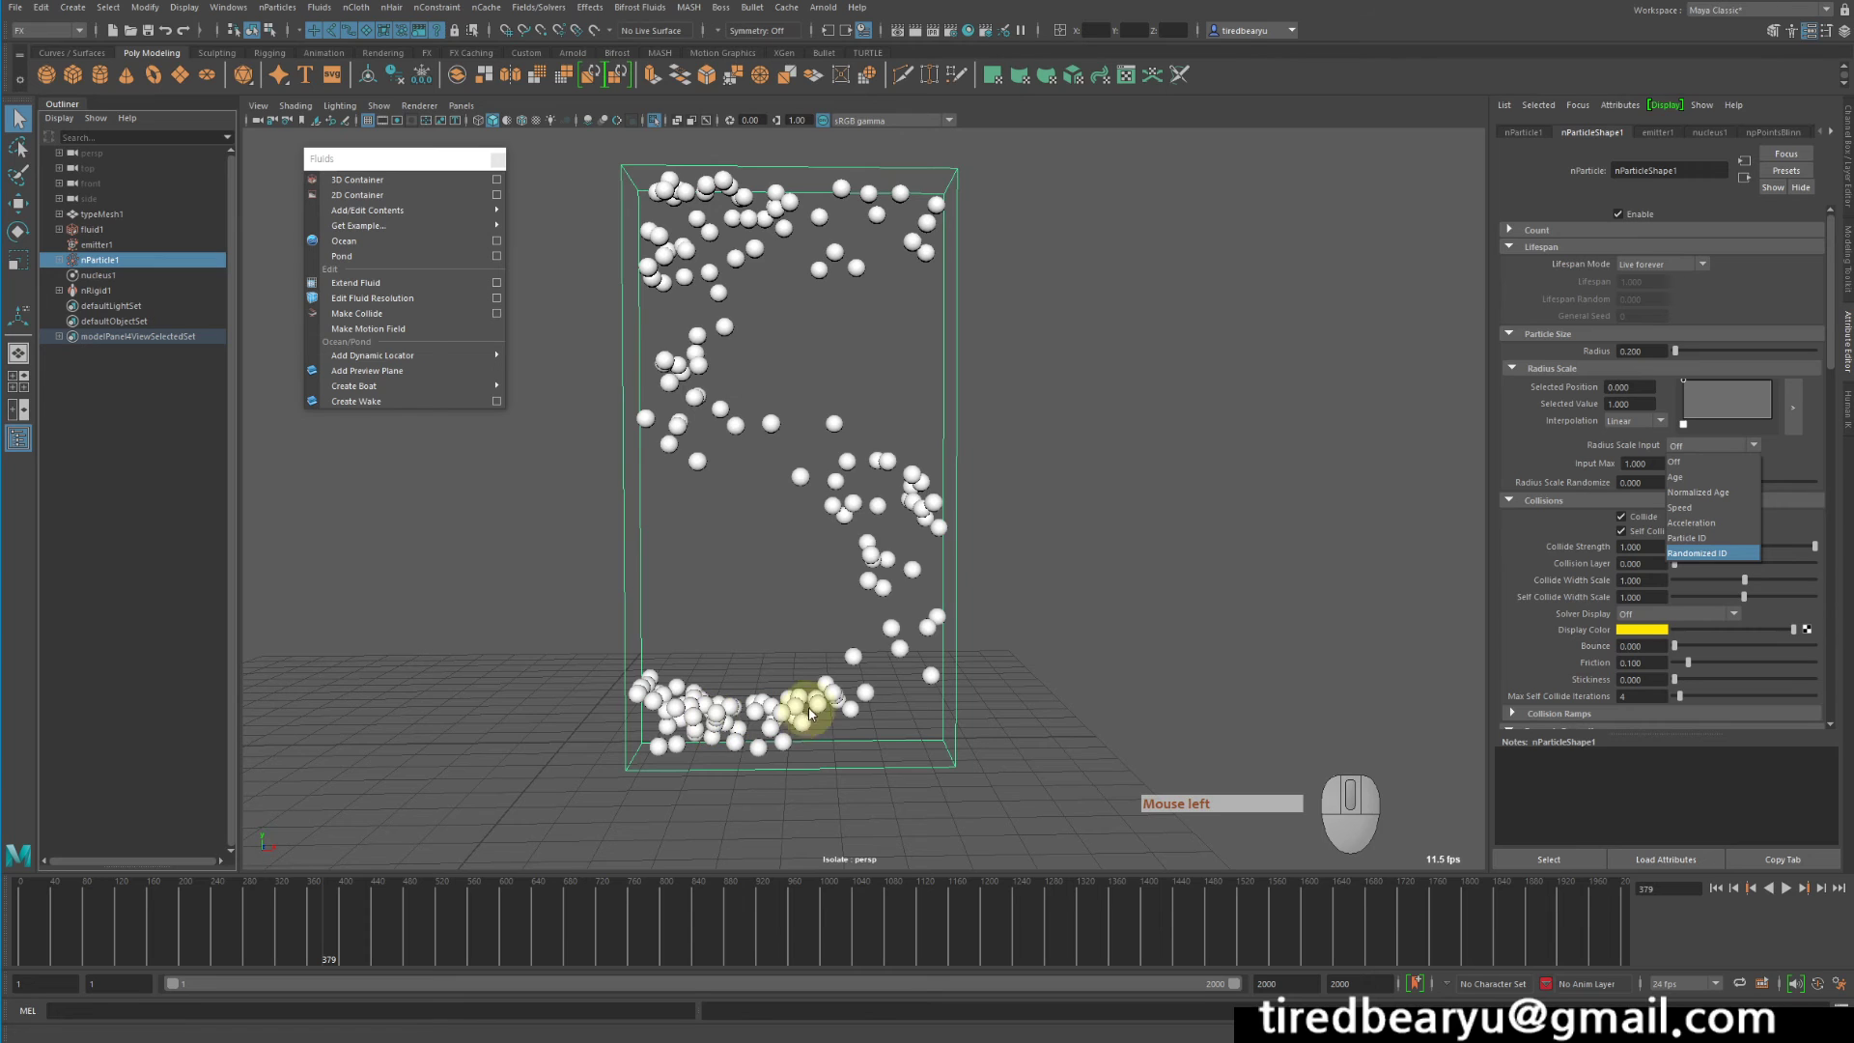
click(1700, 552)
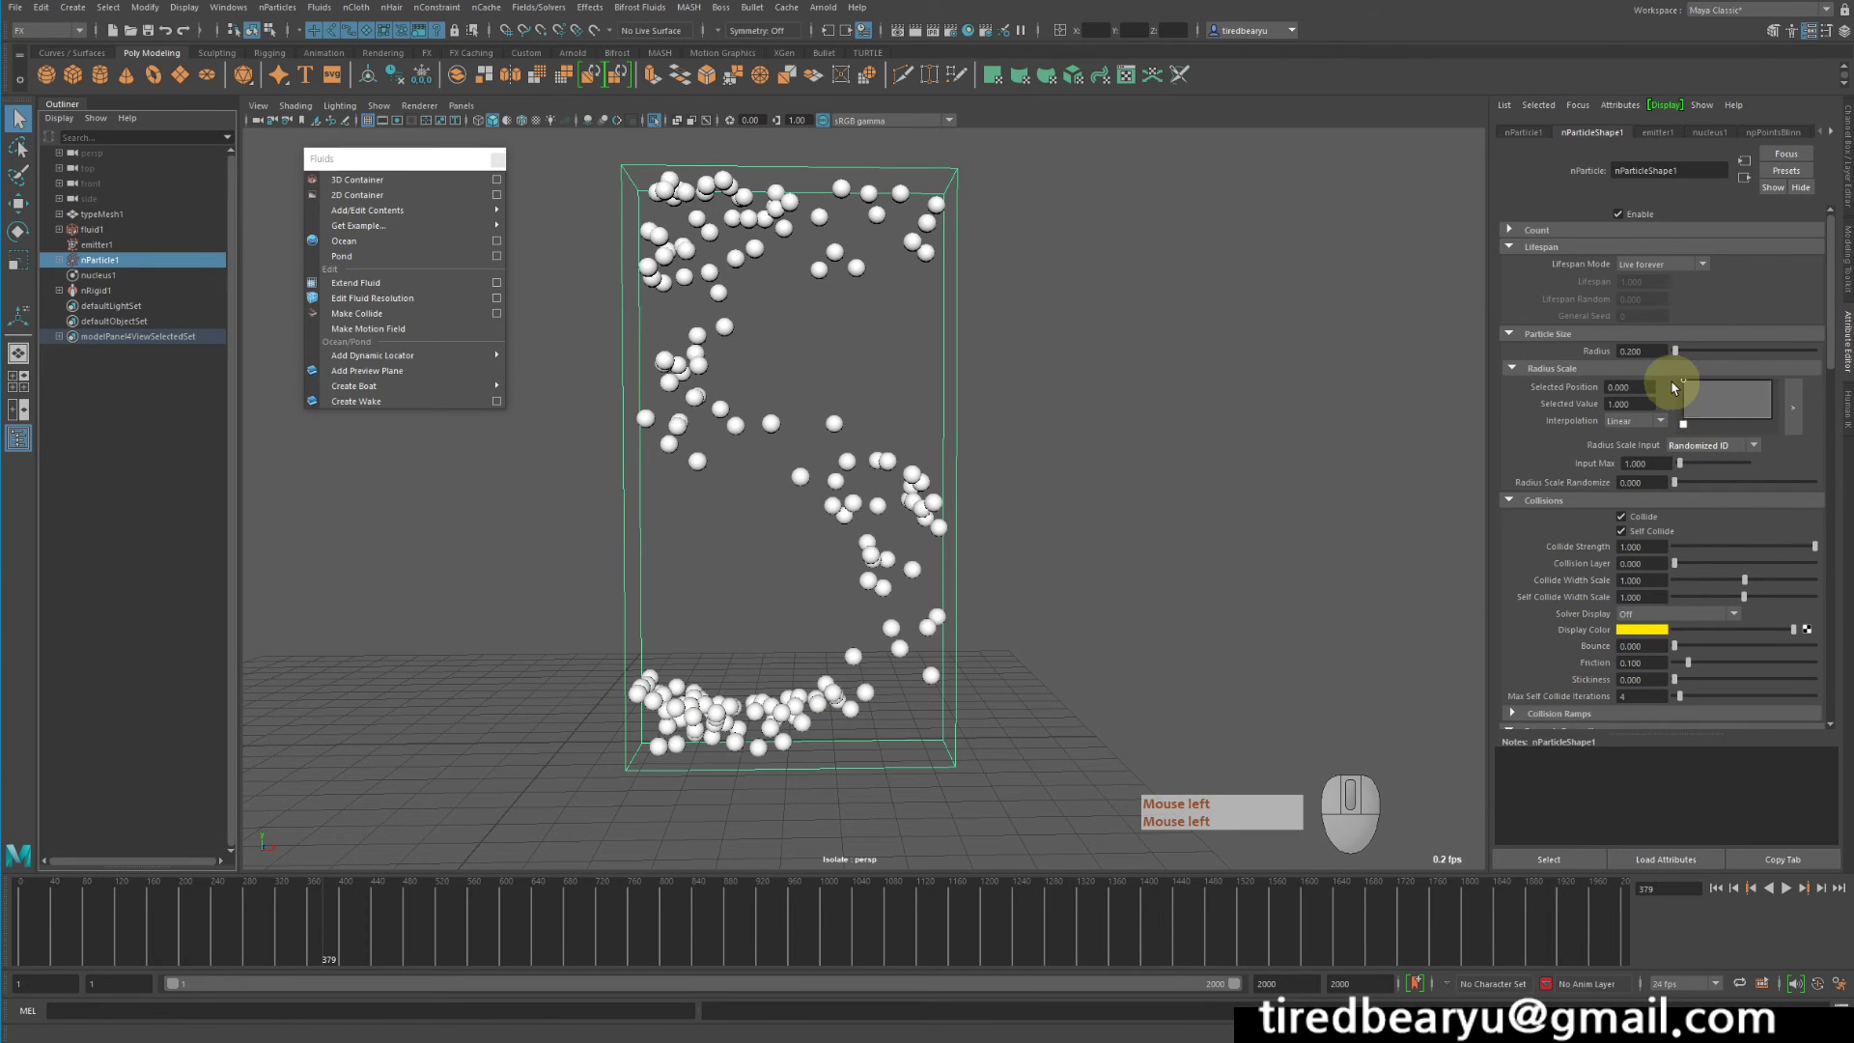
drag(1773, 389, 1776, 430)
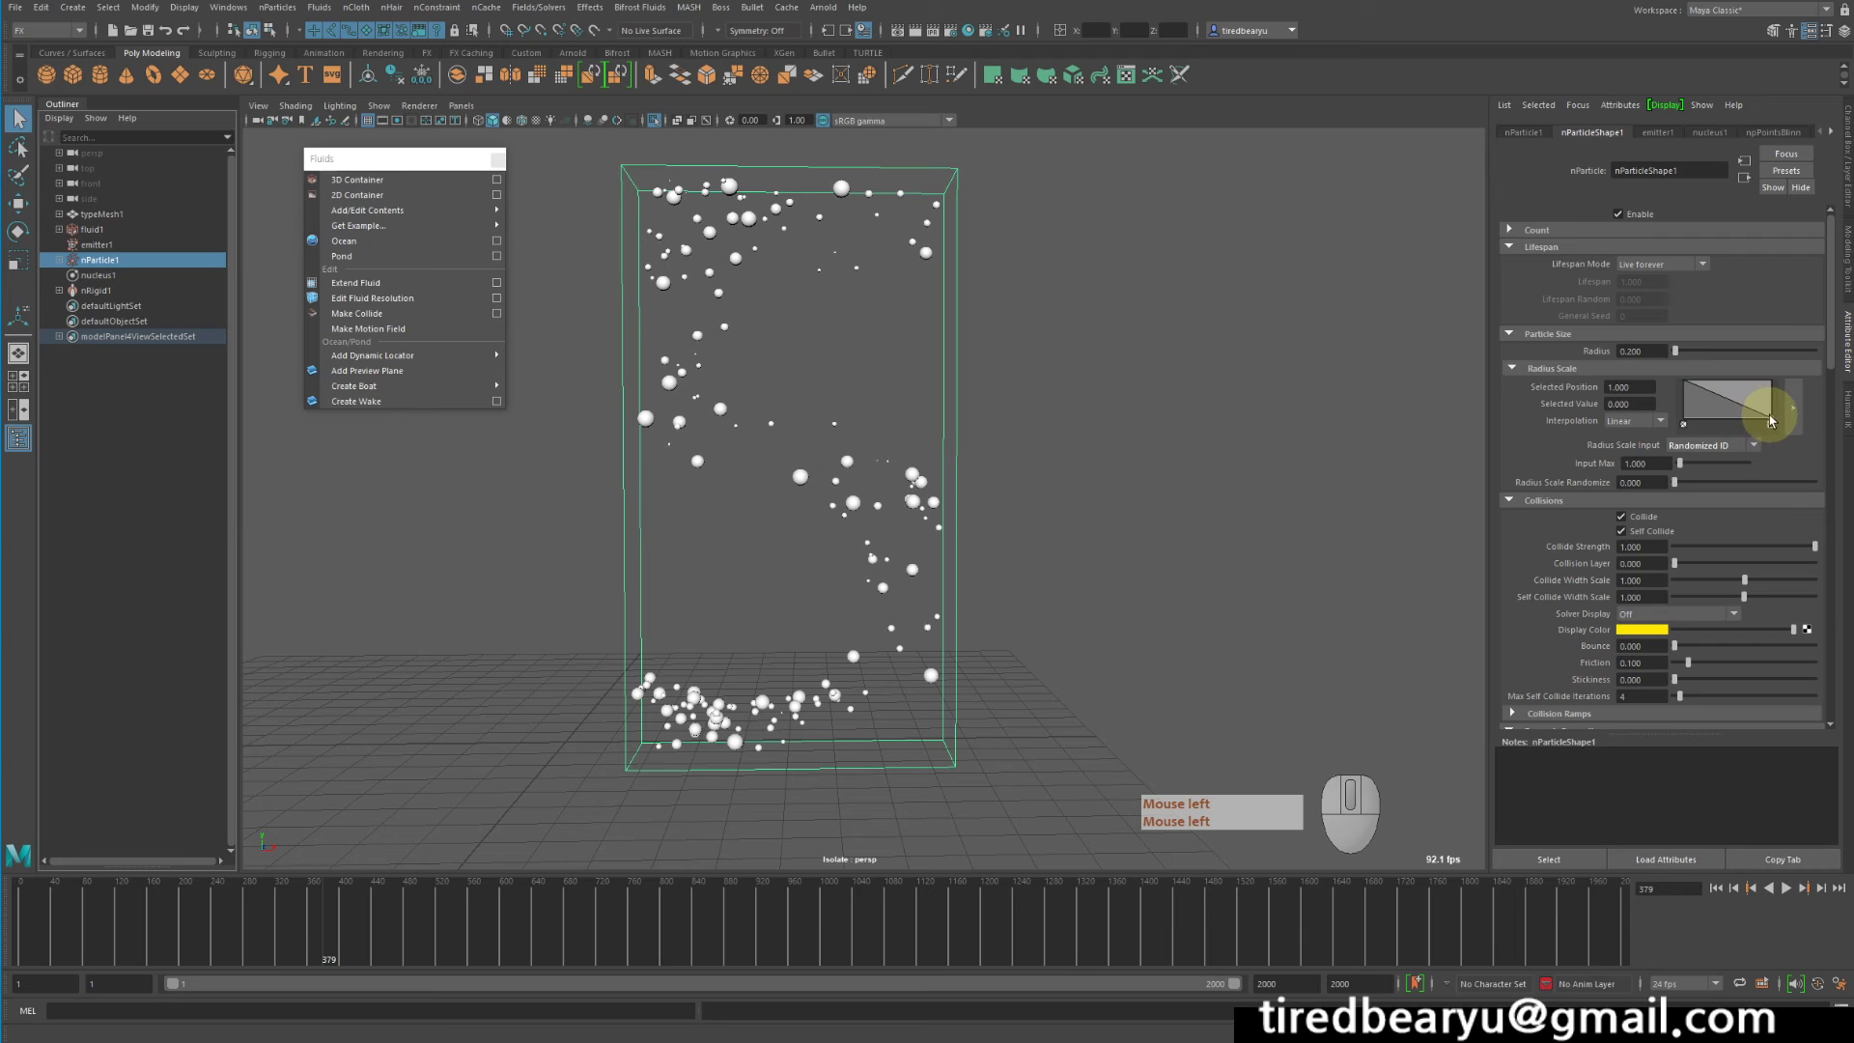
Replay the emission with randomized particle sizes from the first frame and stop around frame 389
click(1716, 887)
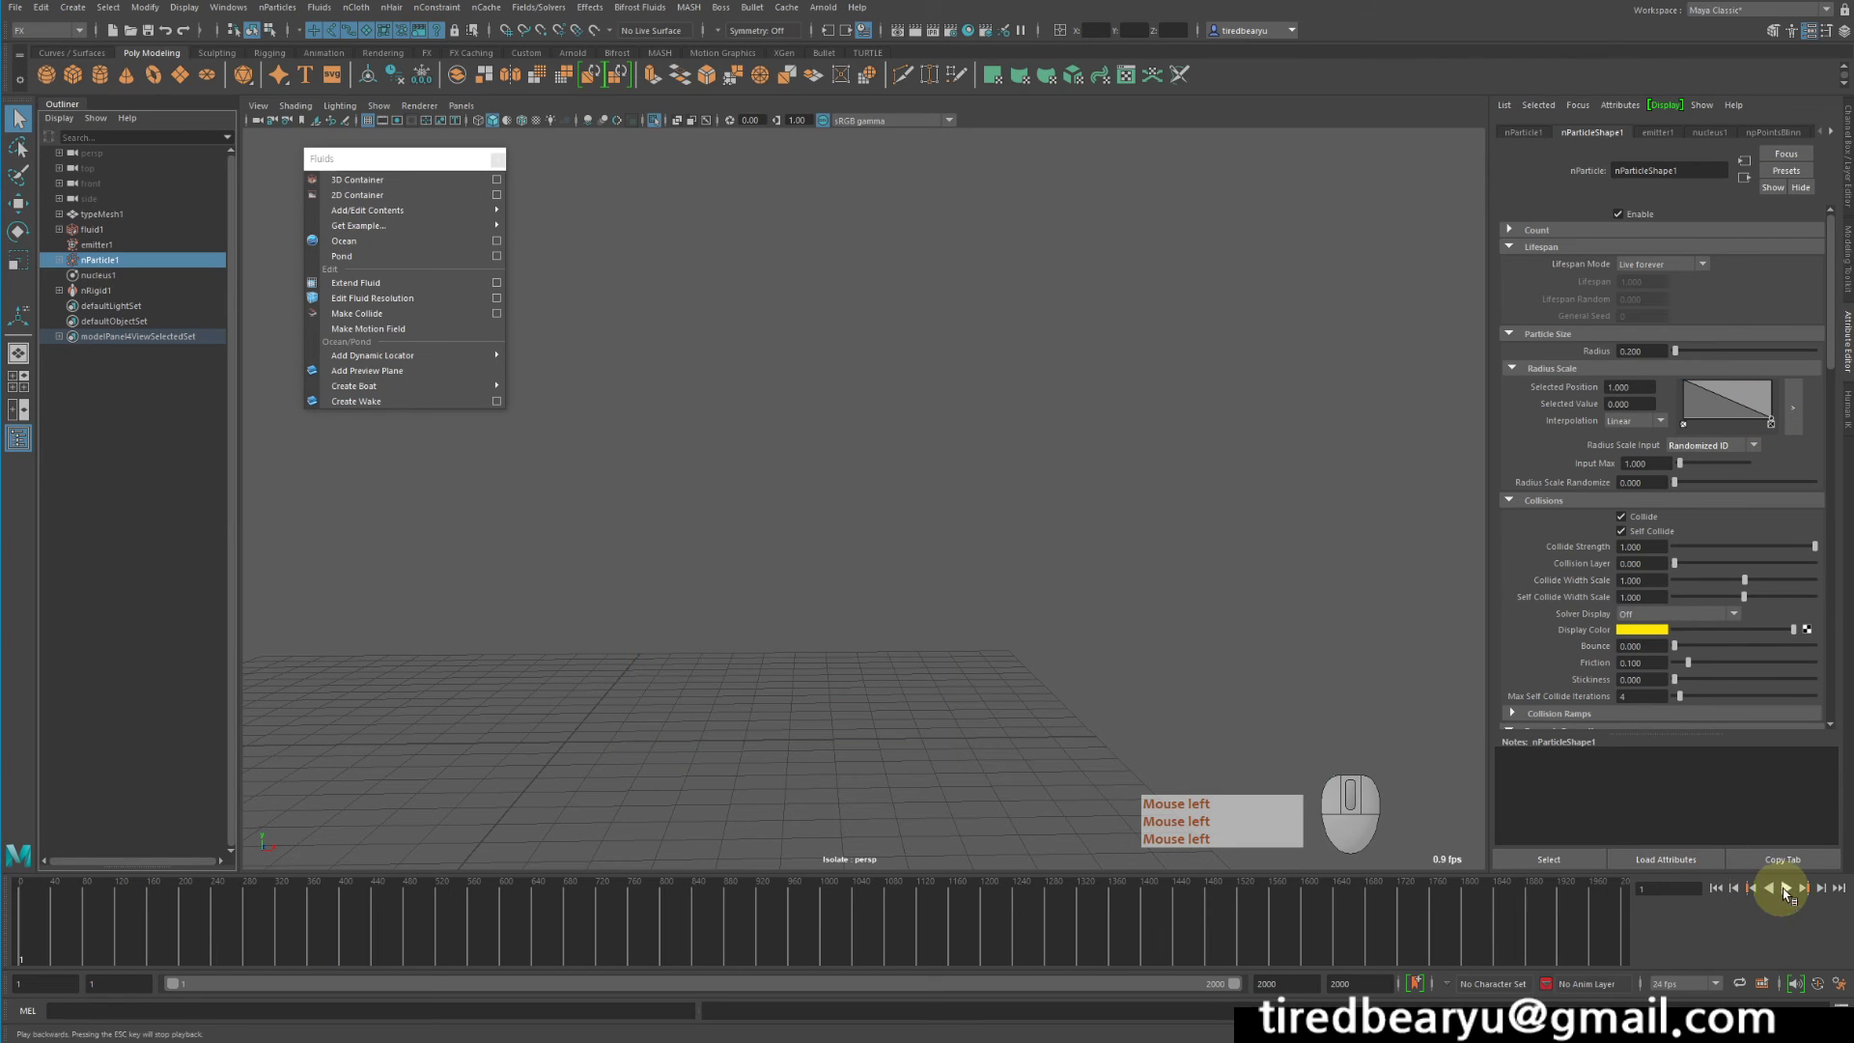
click(1785, 887)
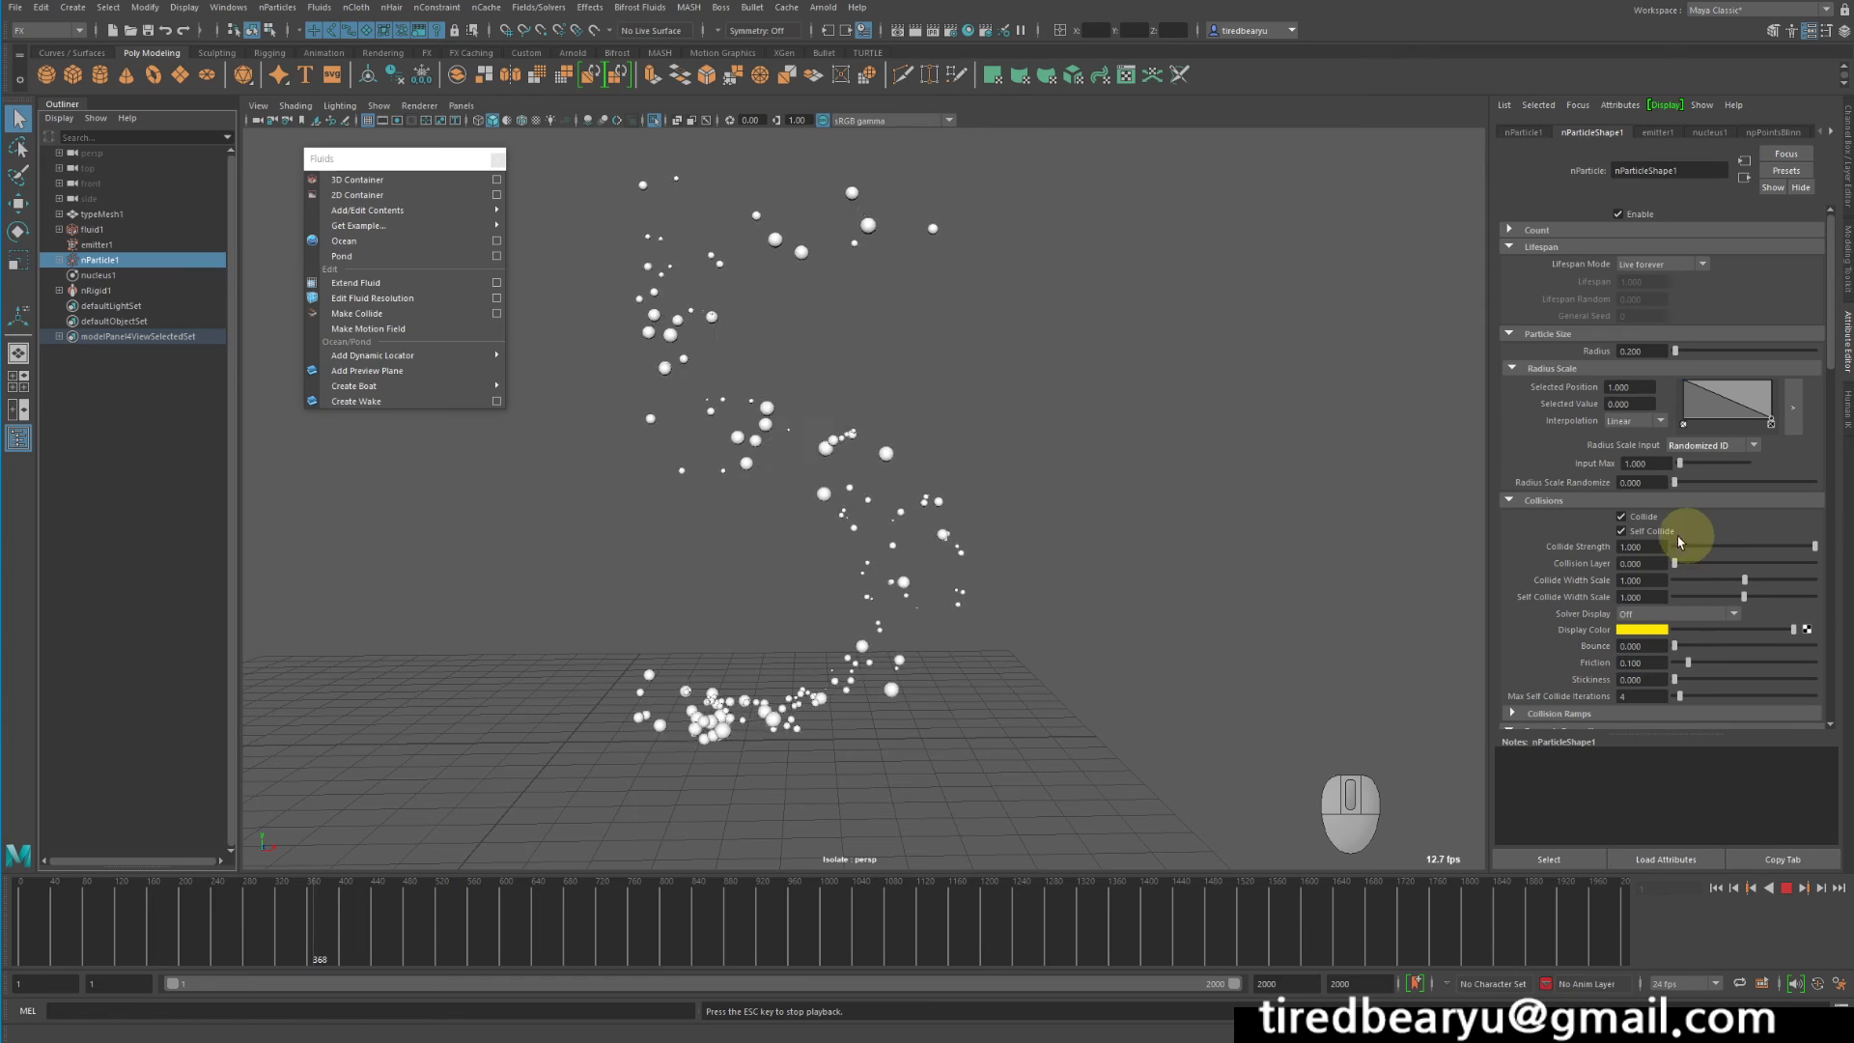
click(1786, 888)
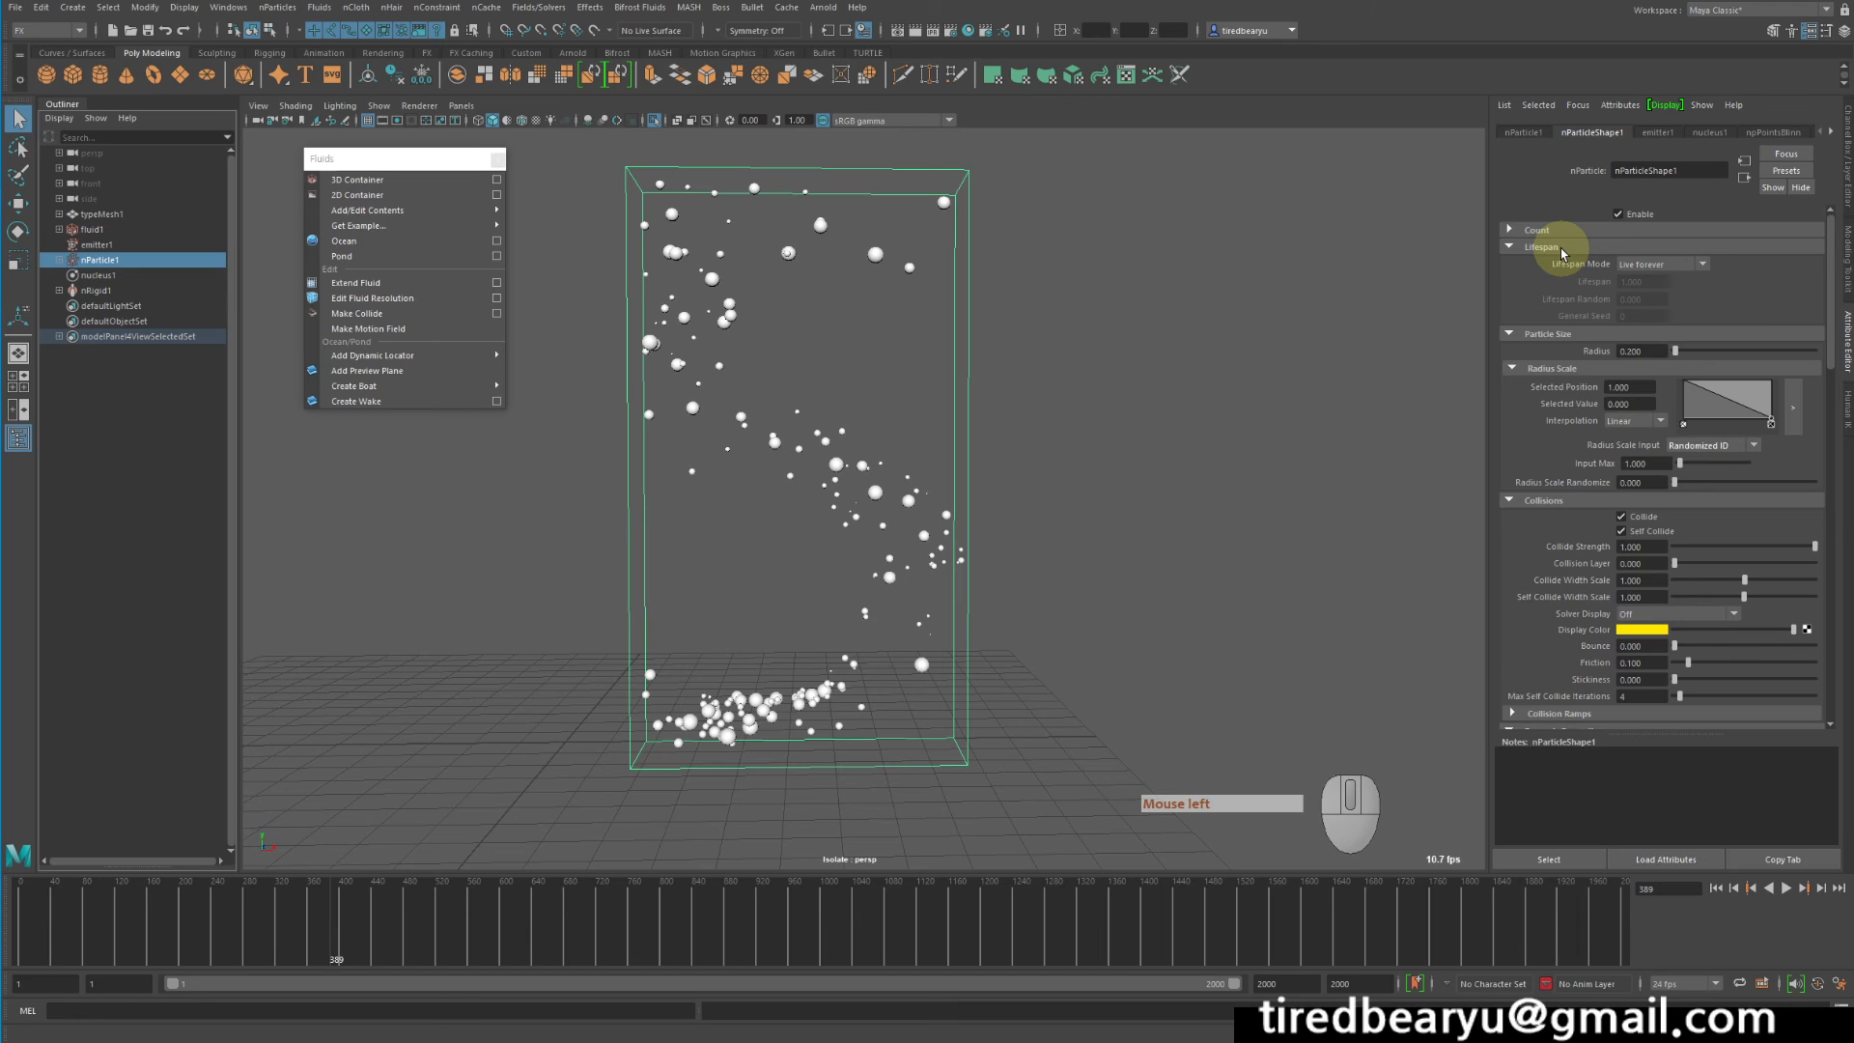
Set nParticle1's Lifespan Mode to Random range, with Lifespan 30 and Lifespan Random 10
click(1666, 267)
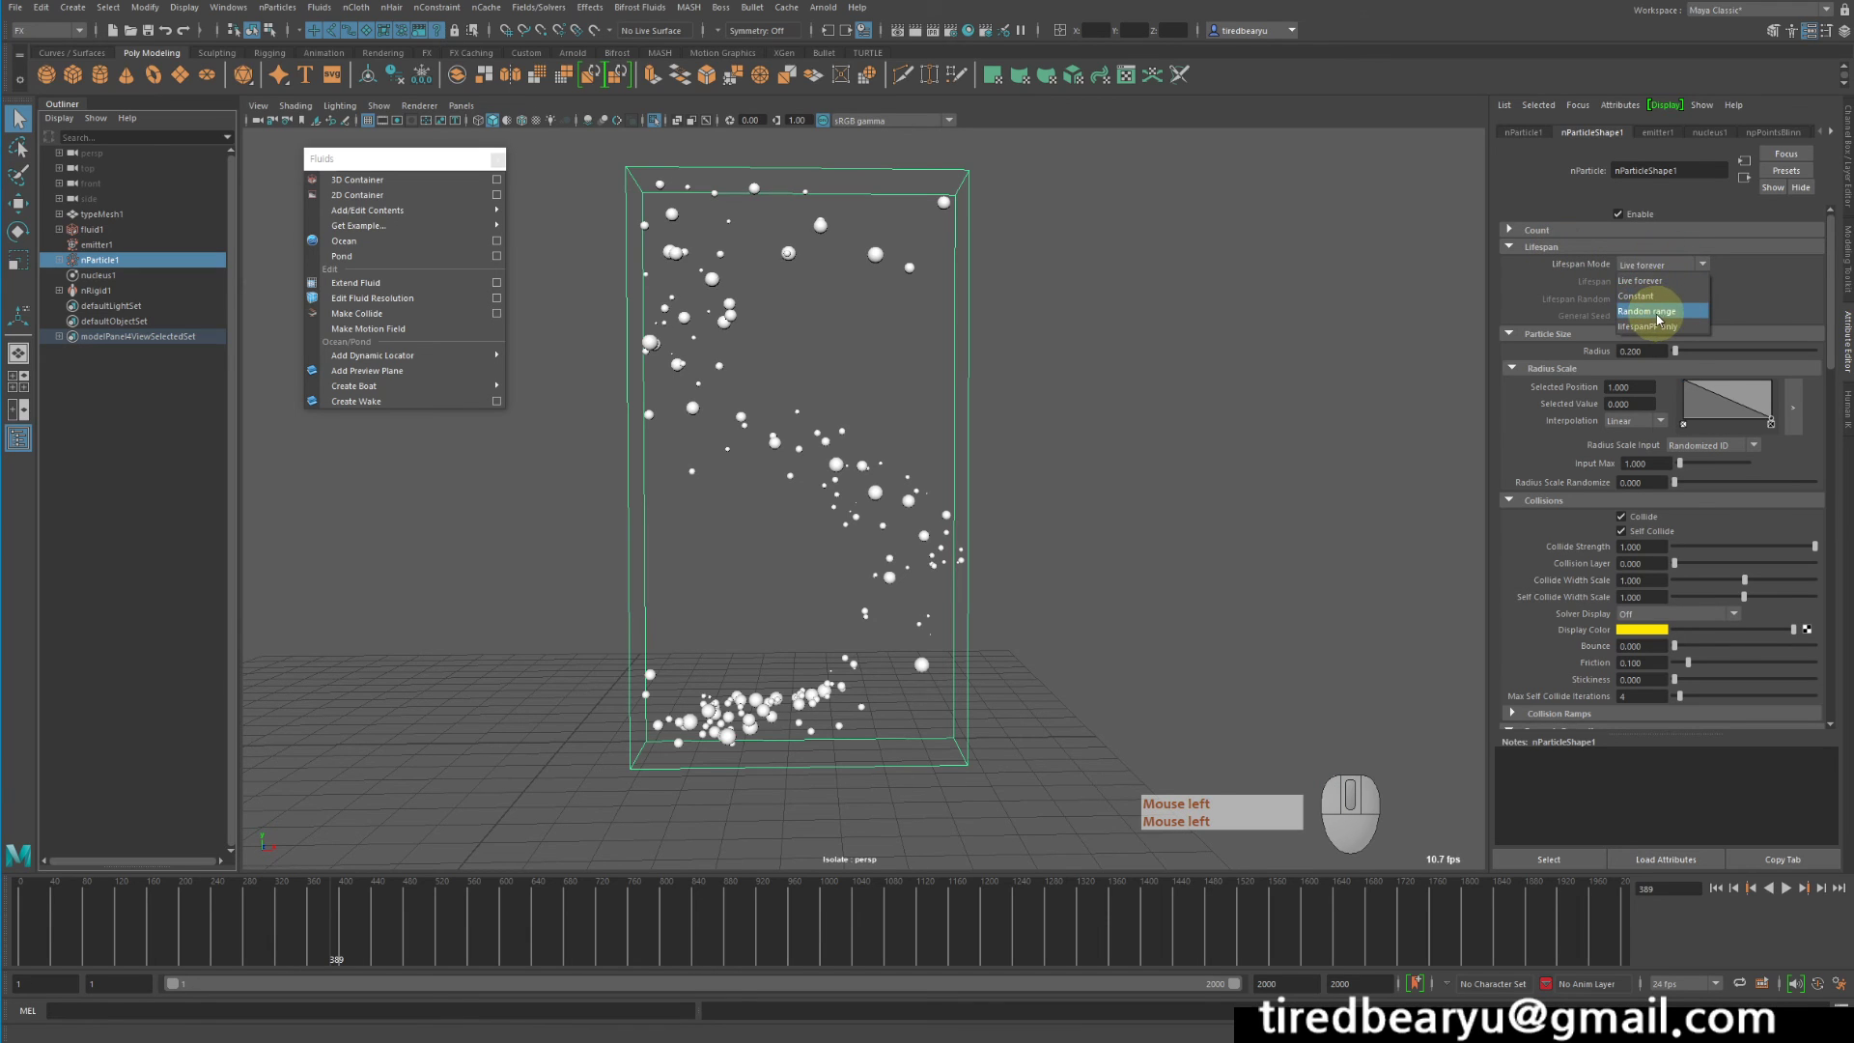
click(1658, 311)
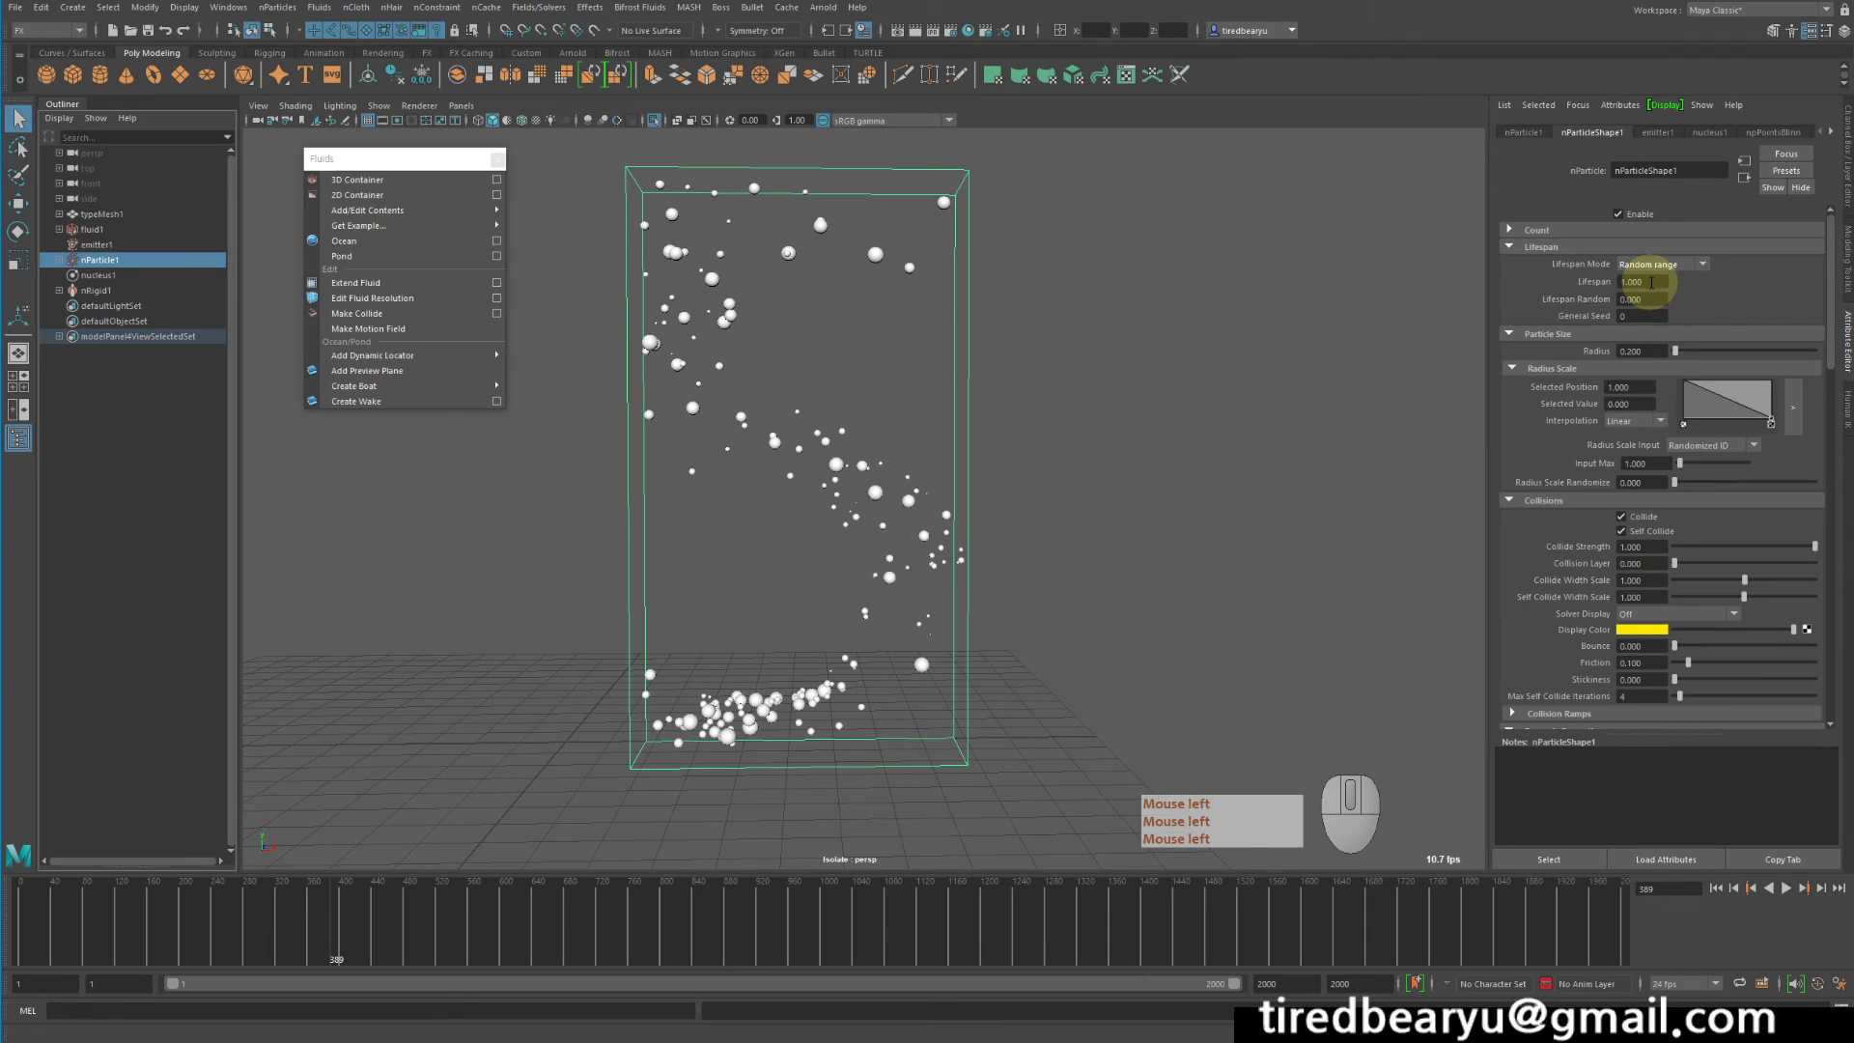
click(1651, 282)
text(30)
key(Return)
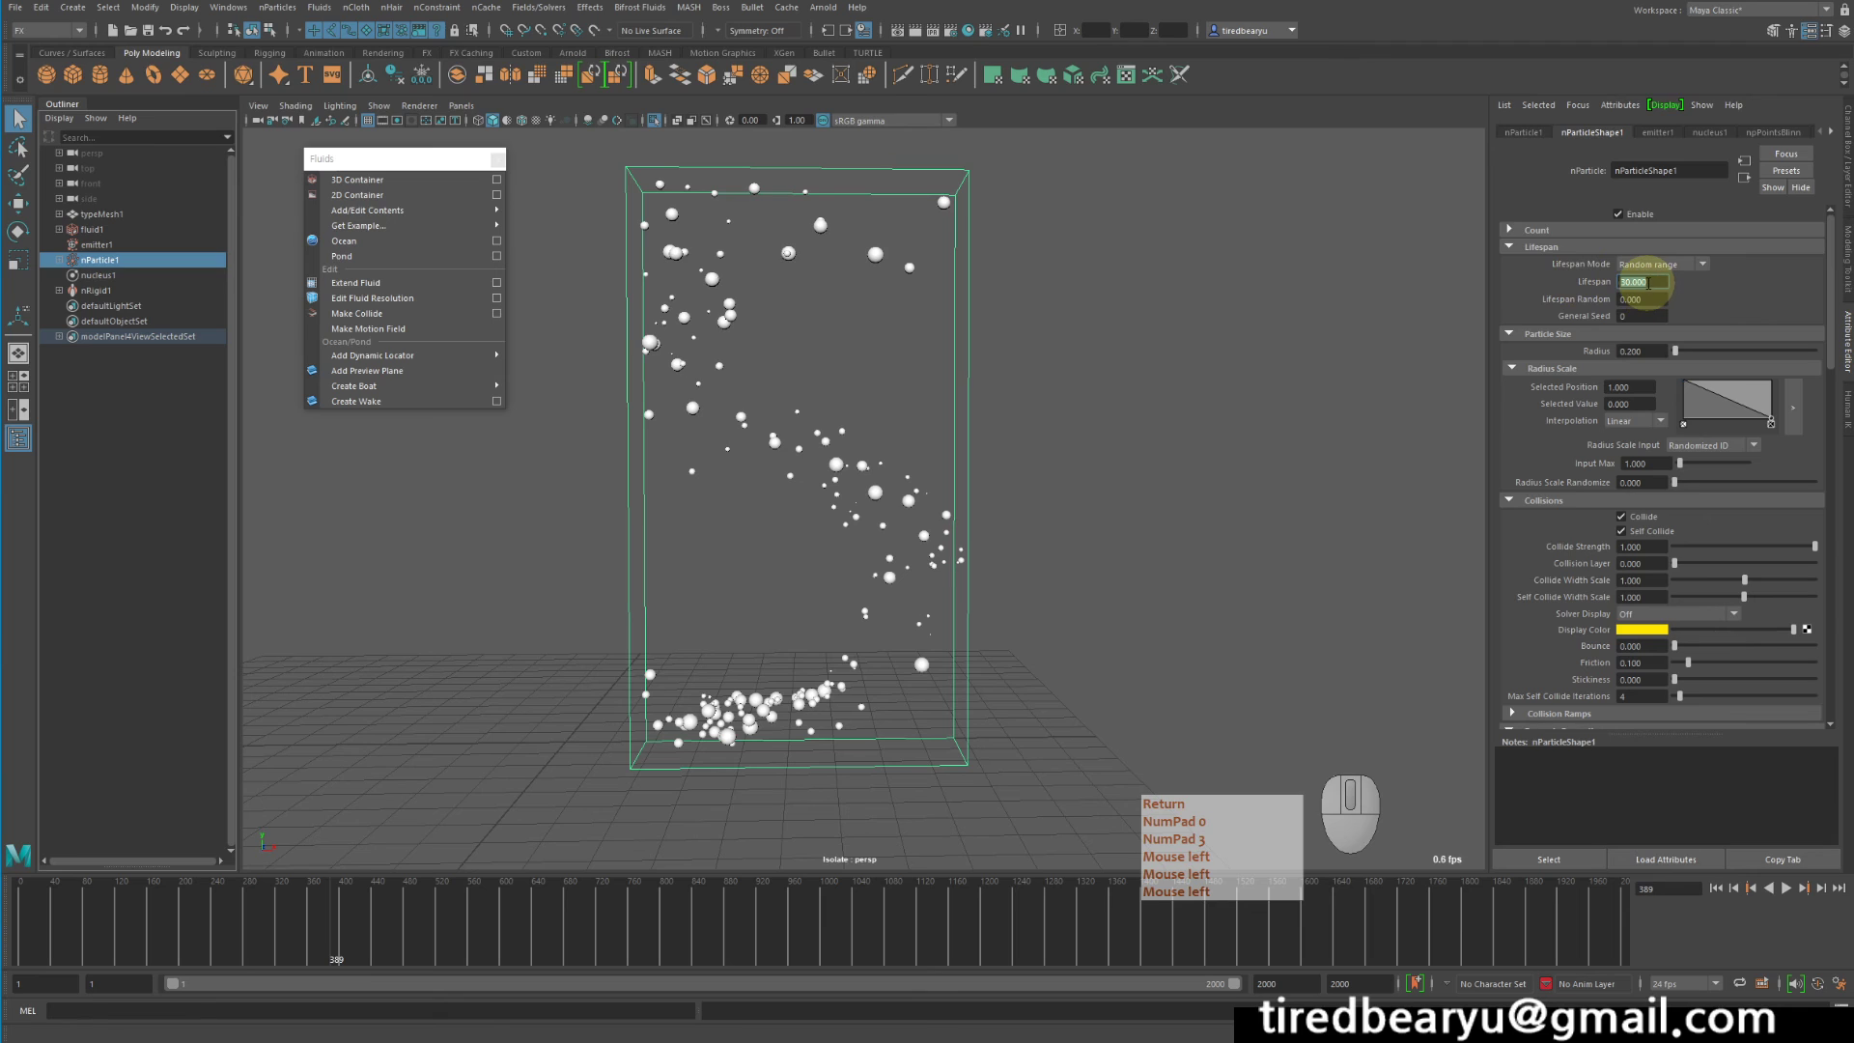
drag(1654, 298, 1582, 289)
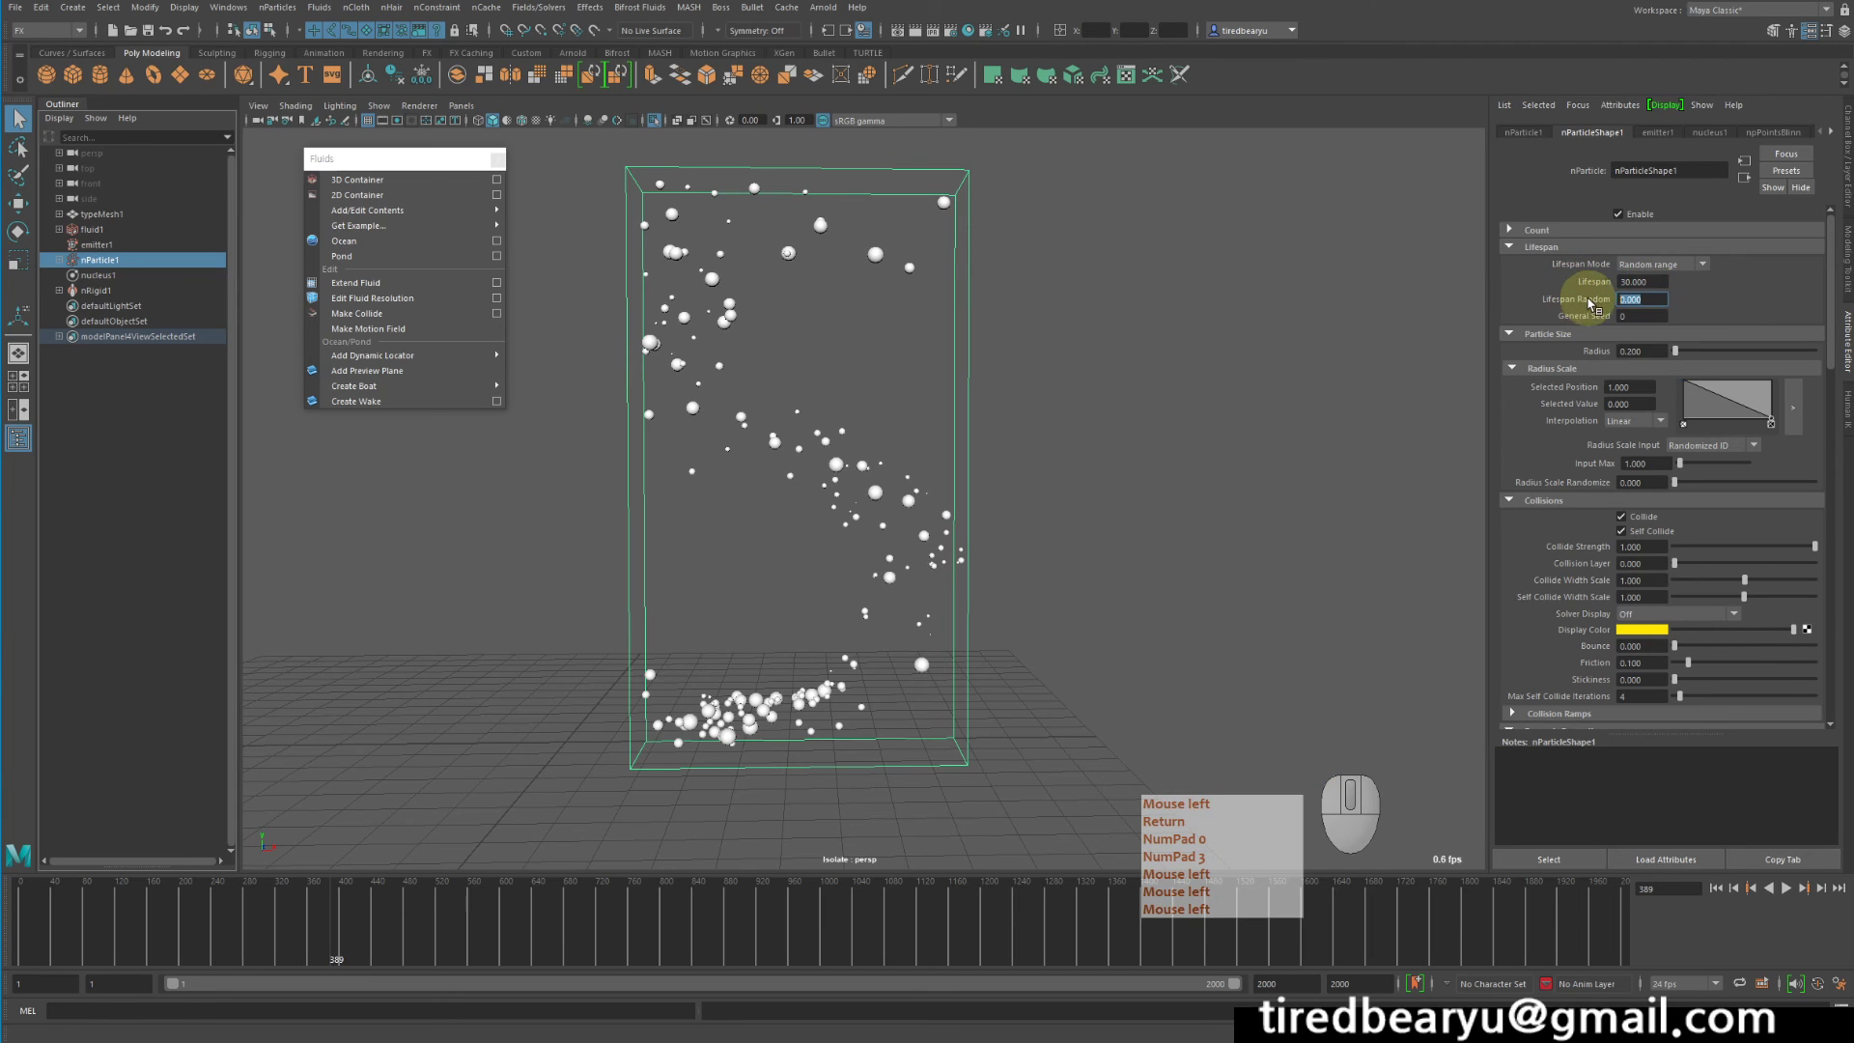
text(10)
key(Return)
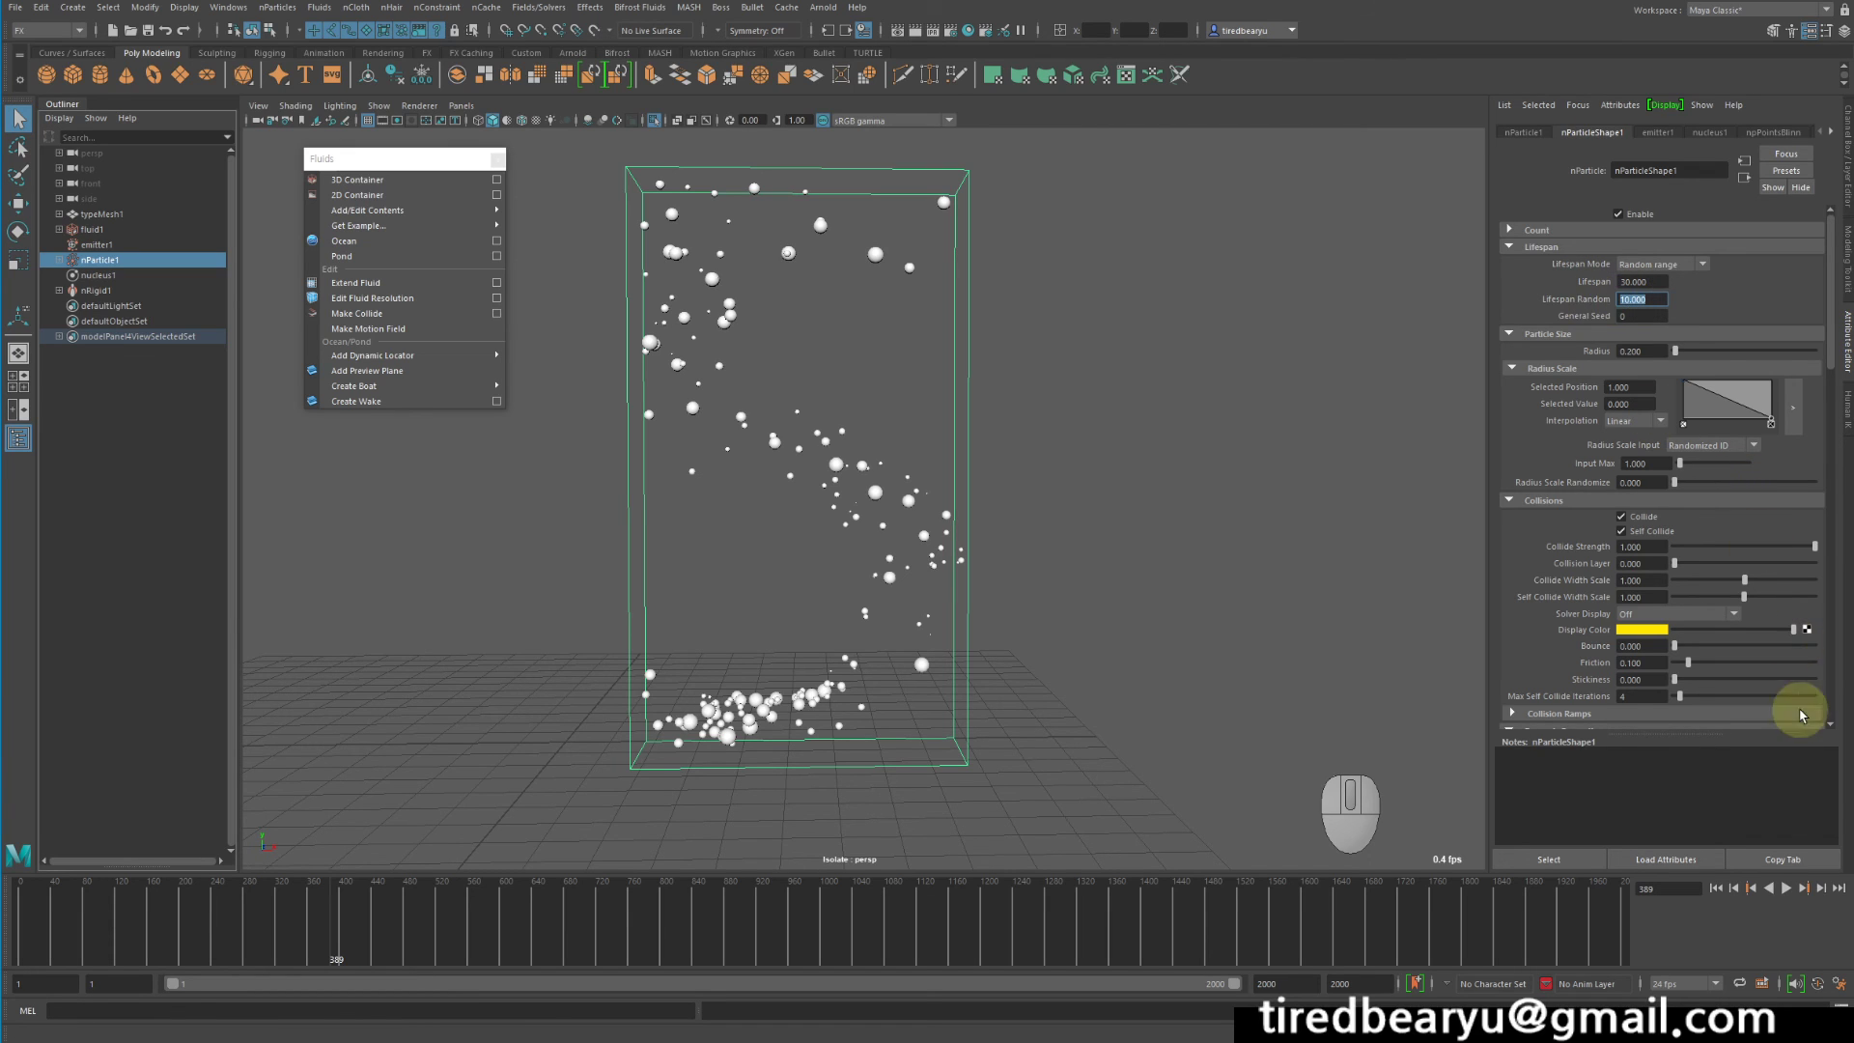
Play the limited-lifespan particles from the first frame, stop around frame 551, and compare them in wireframe and shaded display
click(1716, 887)
click(1786, 888)
click(1786, 888)
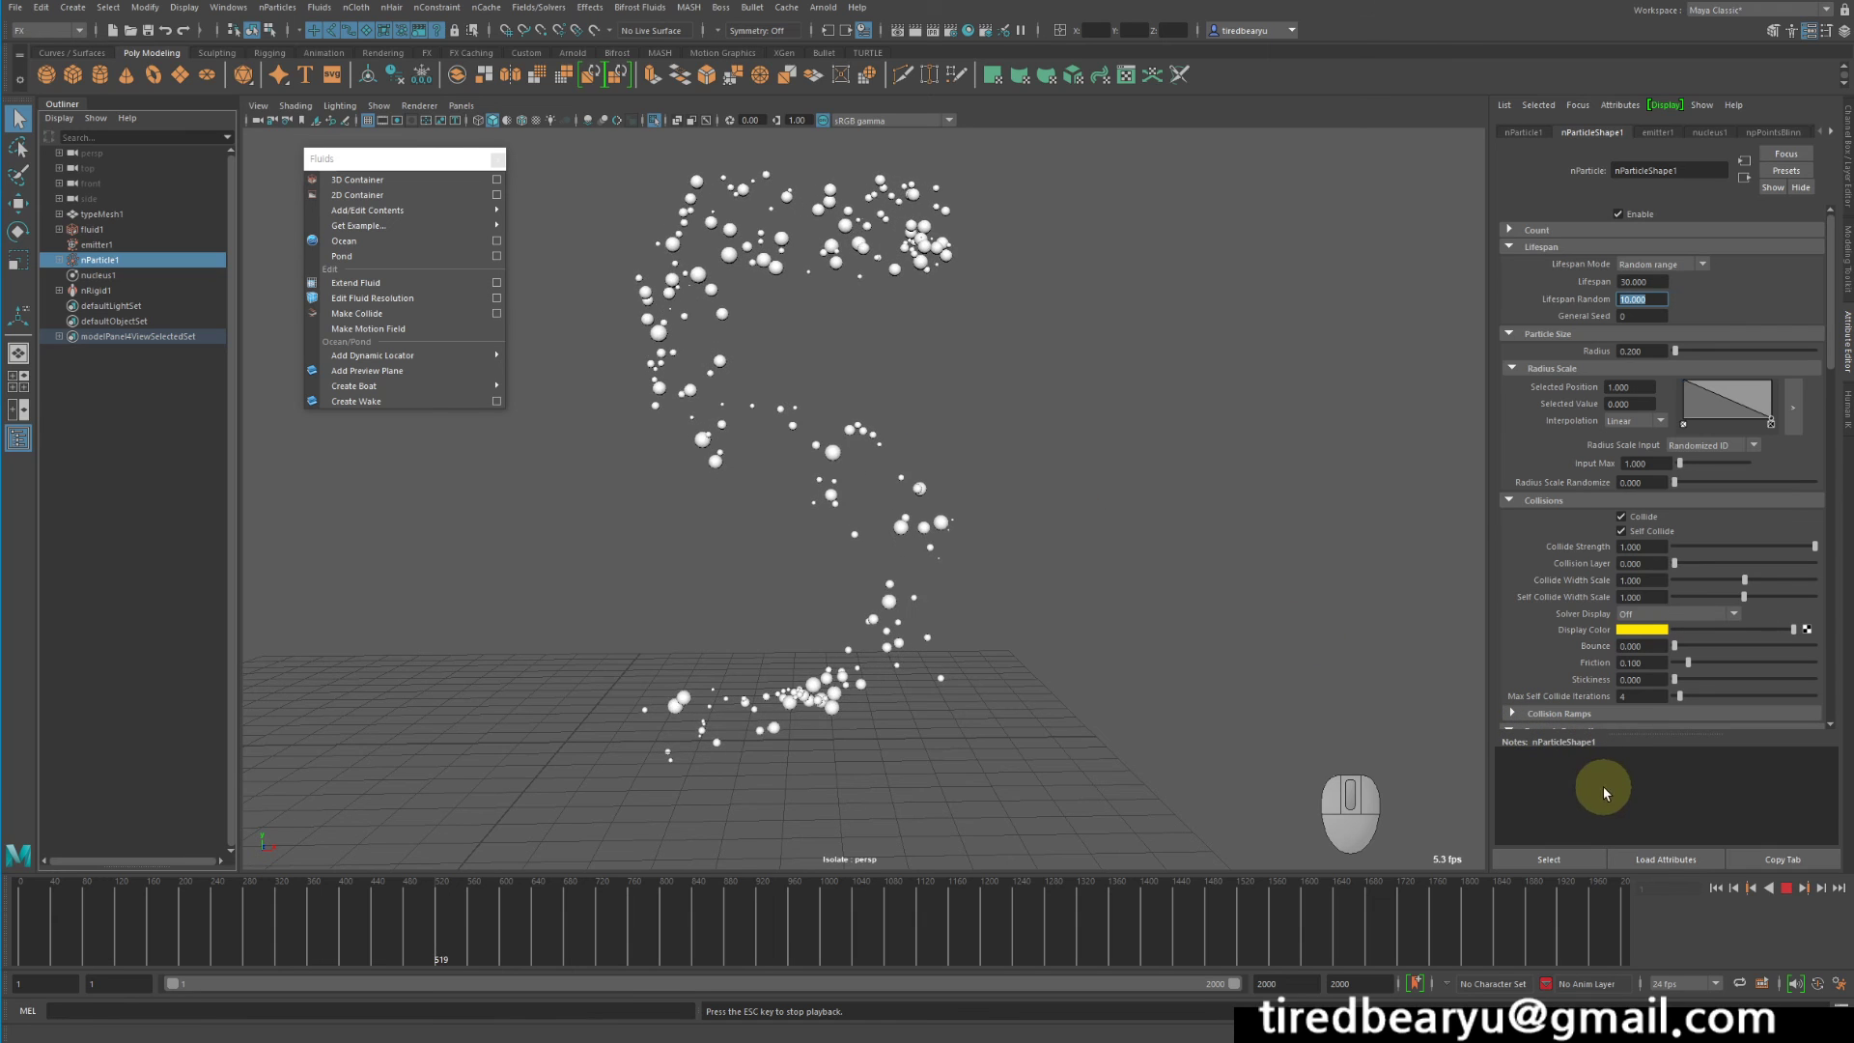
click(1789, 896)
alt+drag(1164, 618, 1142, 616)
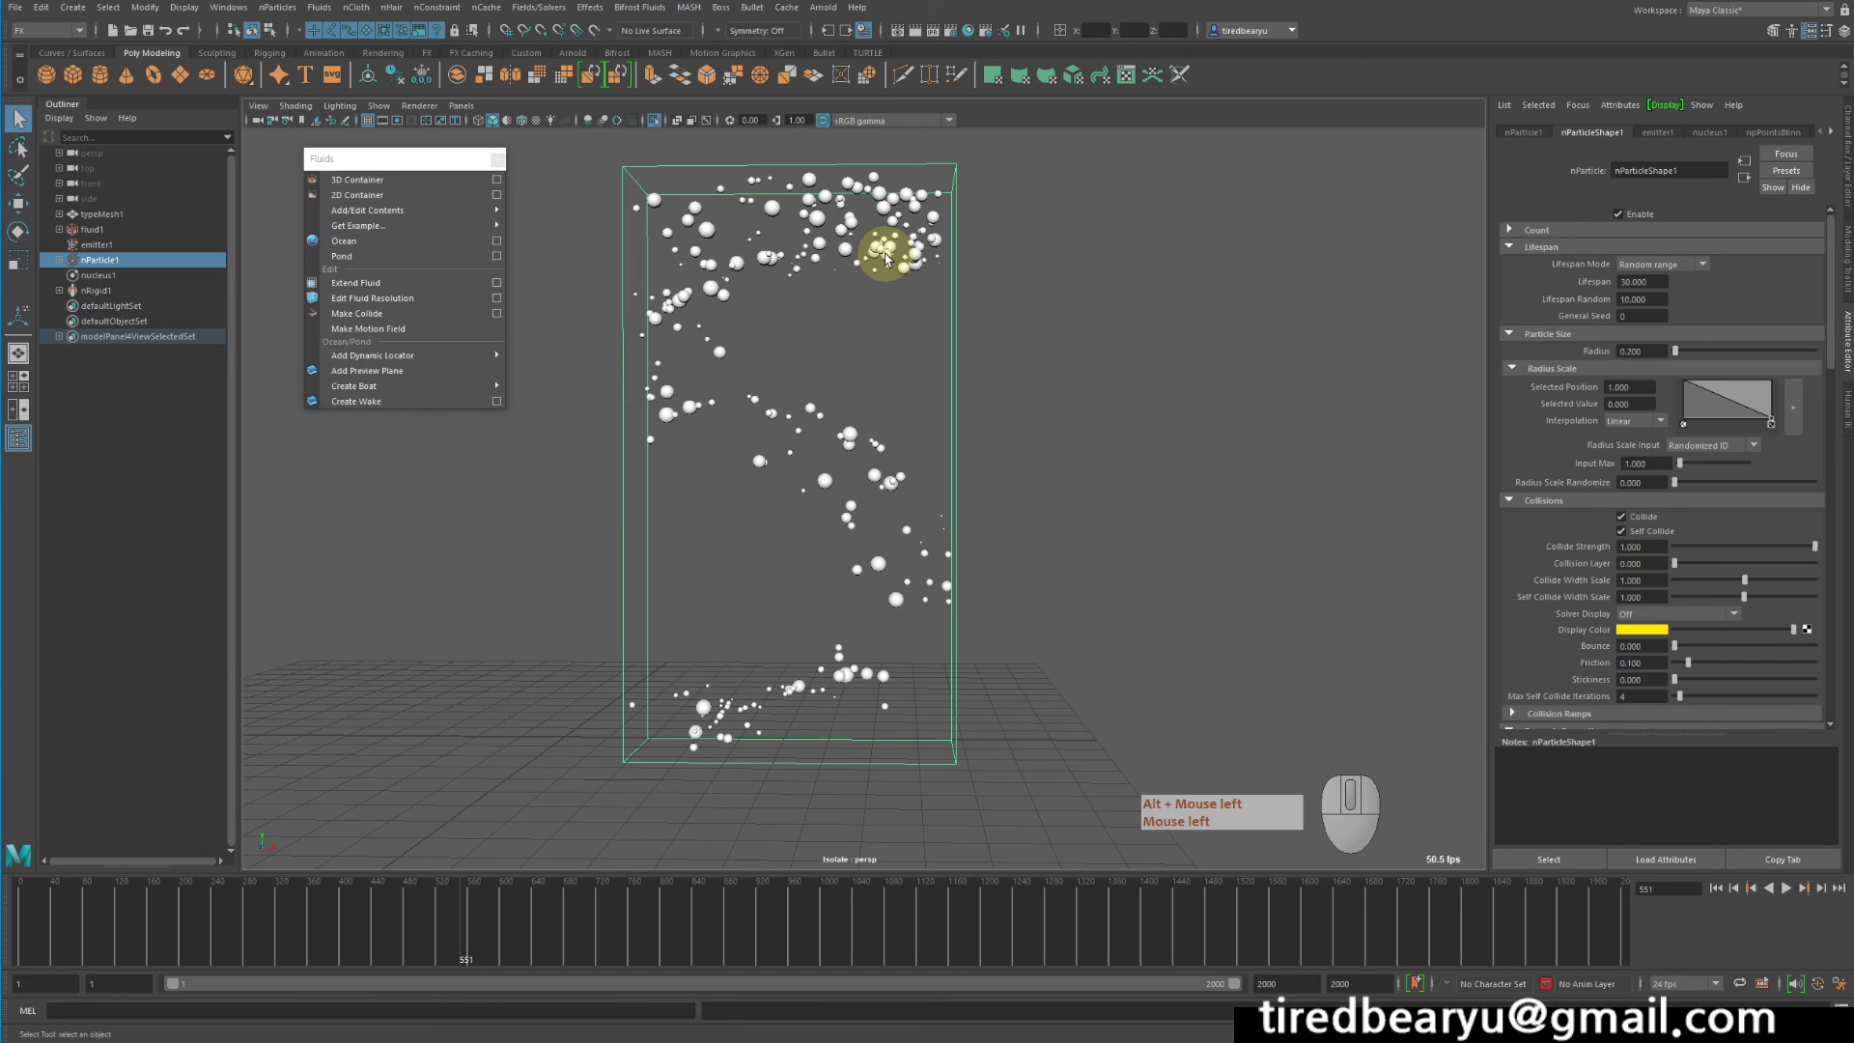
key(4)
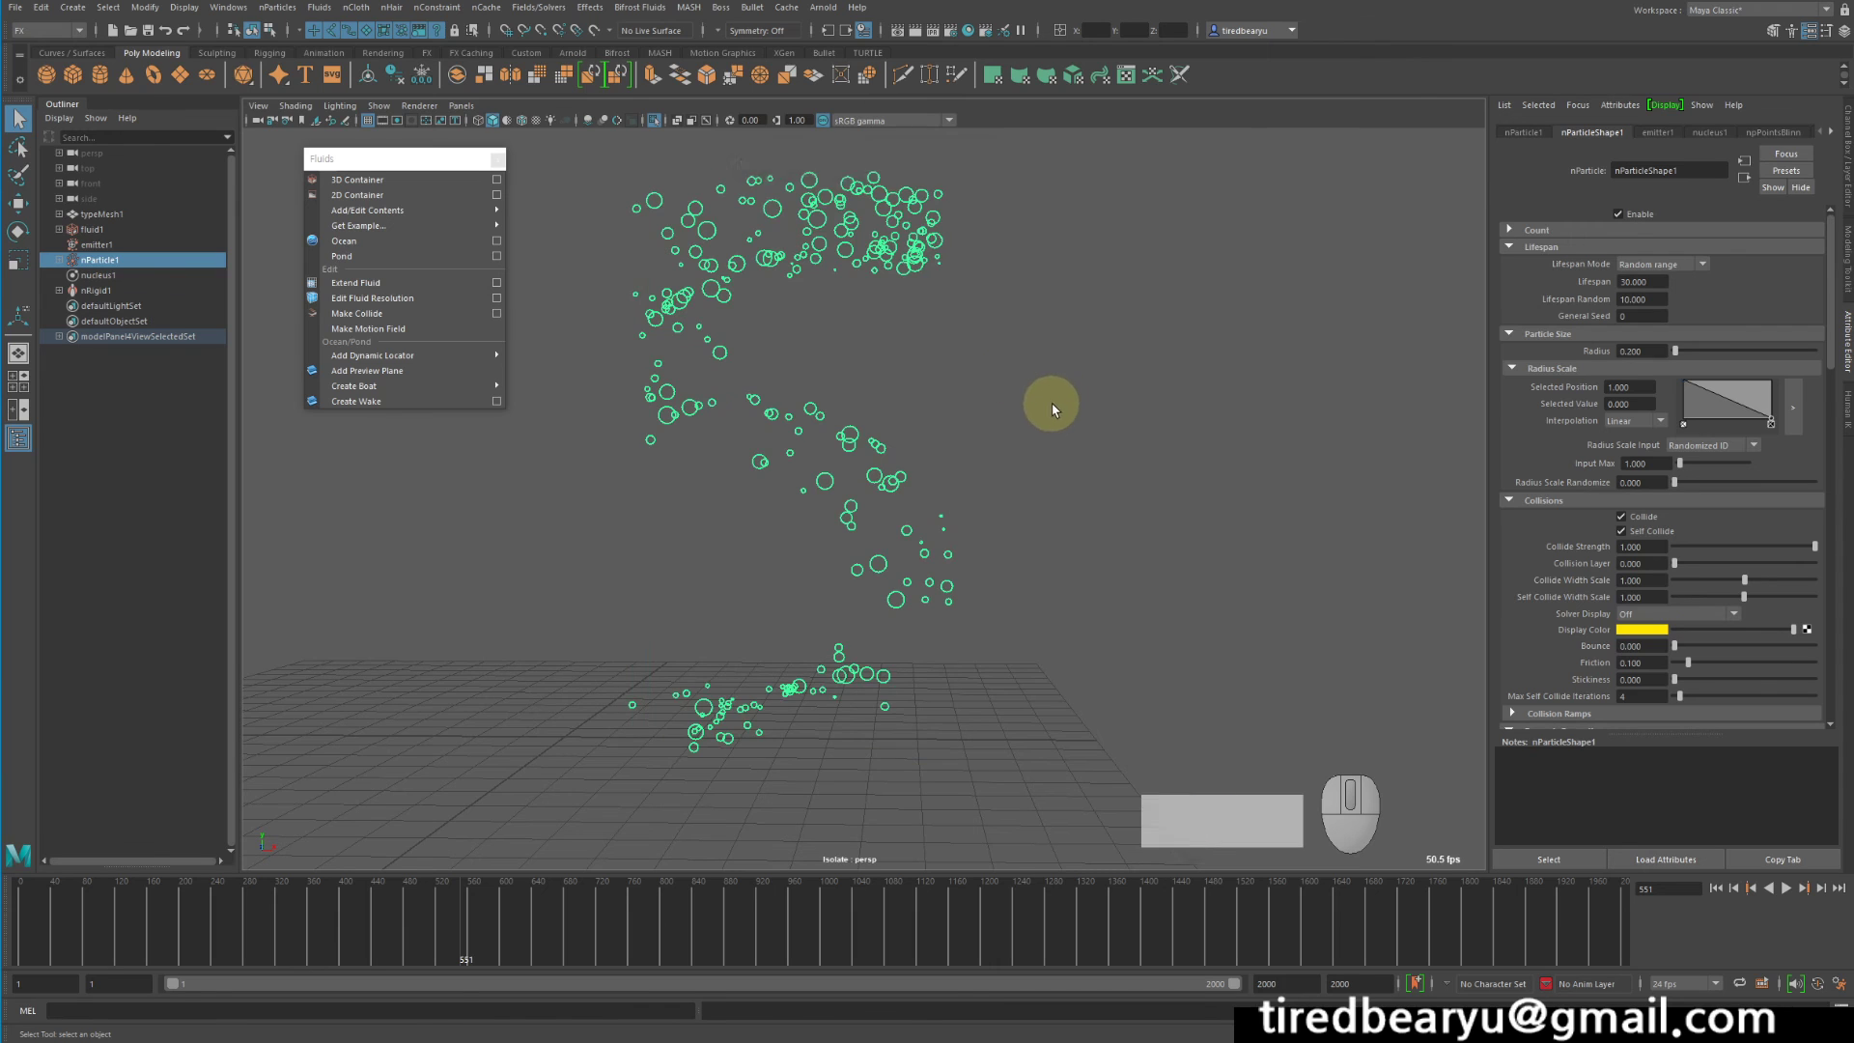
key(5)
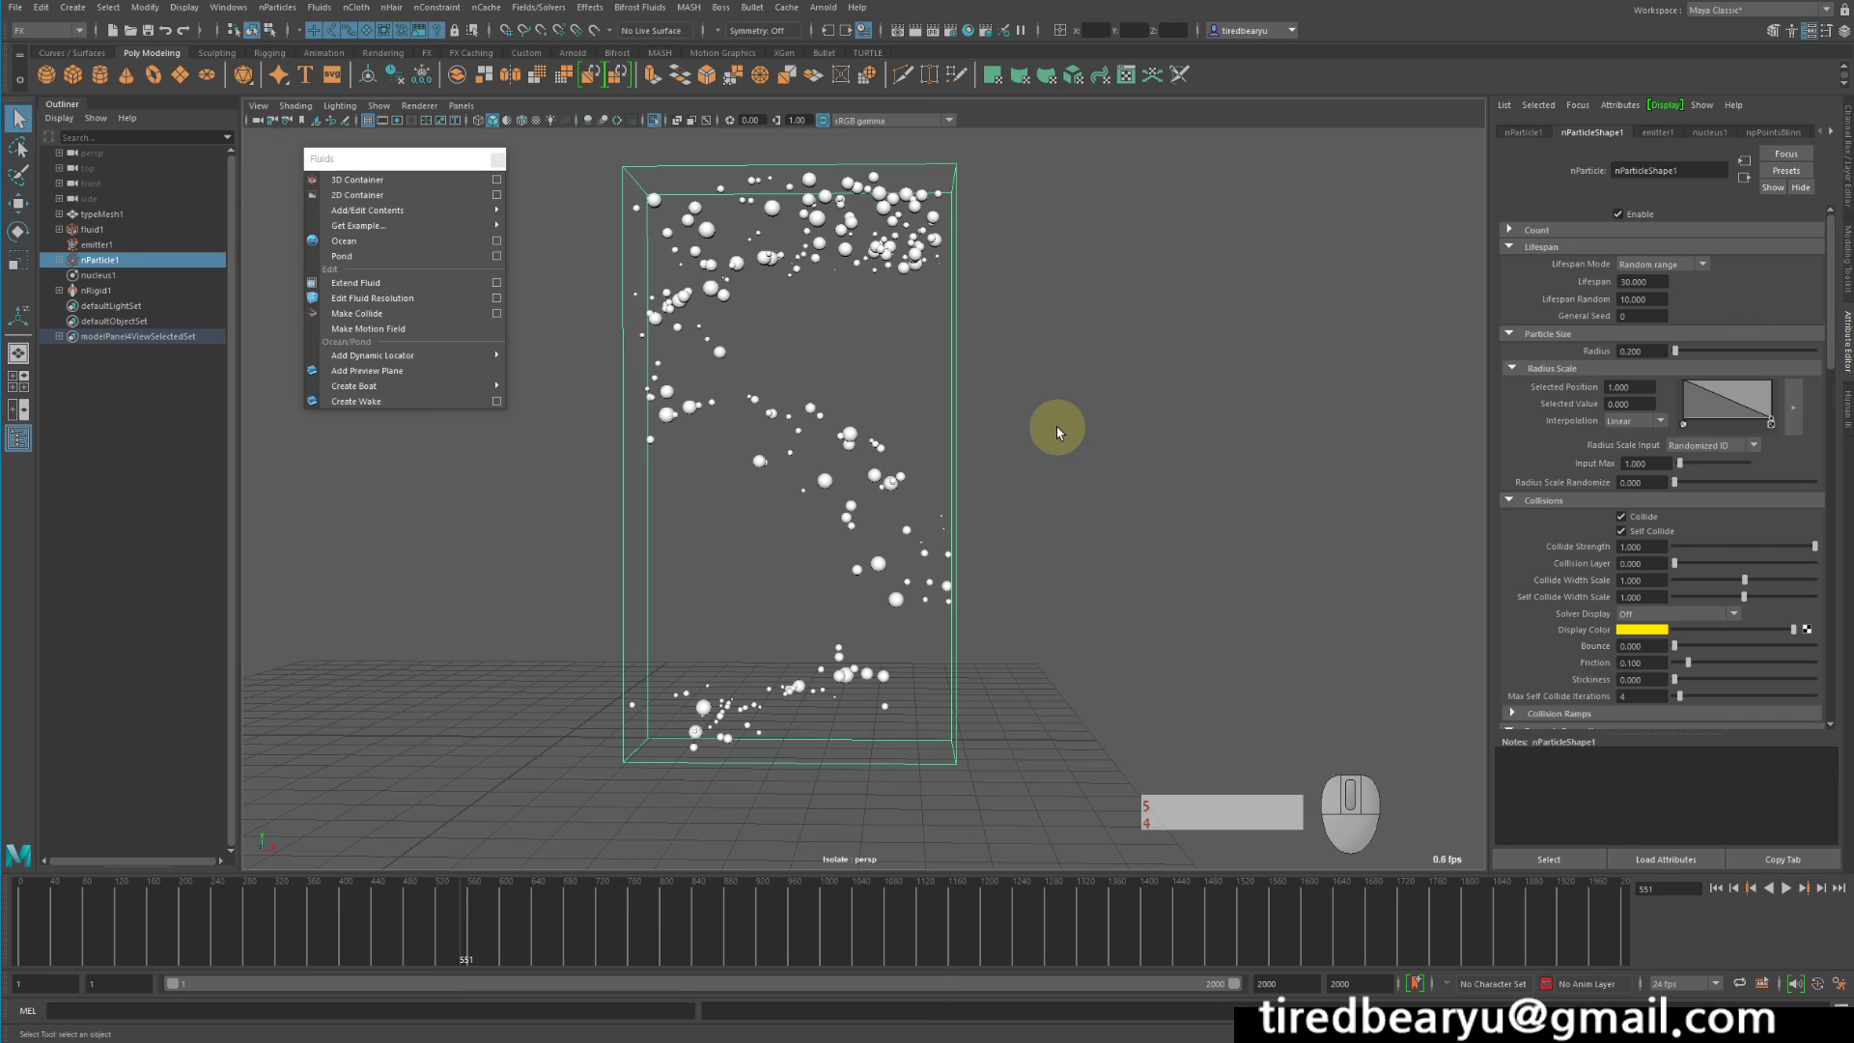
Shorten nParticle1's Lifespan to 10 and its Lifespan Random to 5
click(1645, 280)
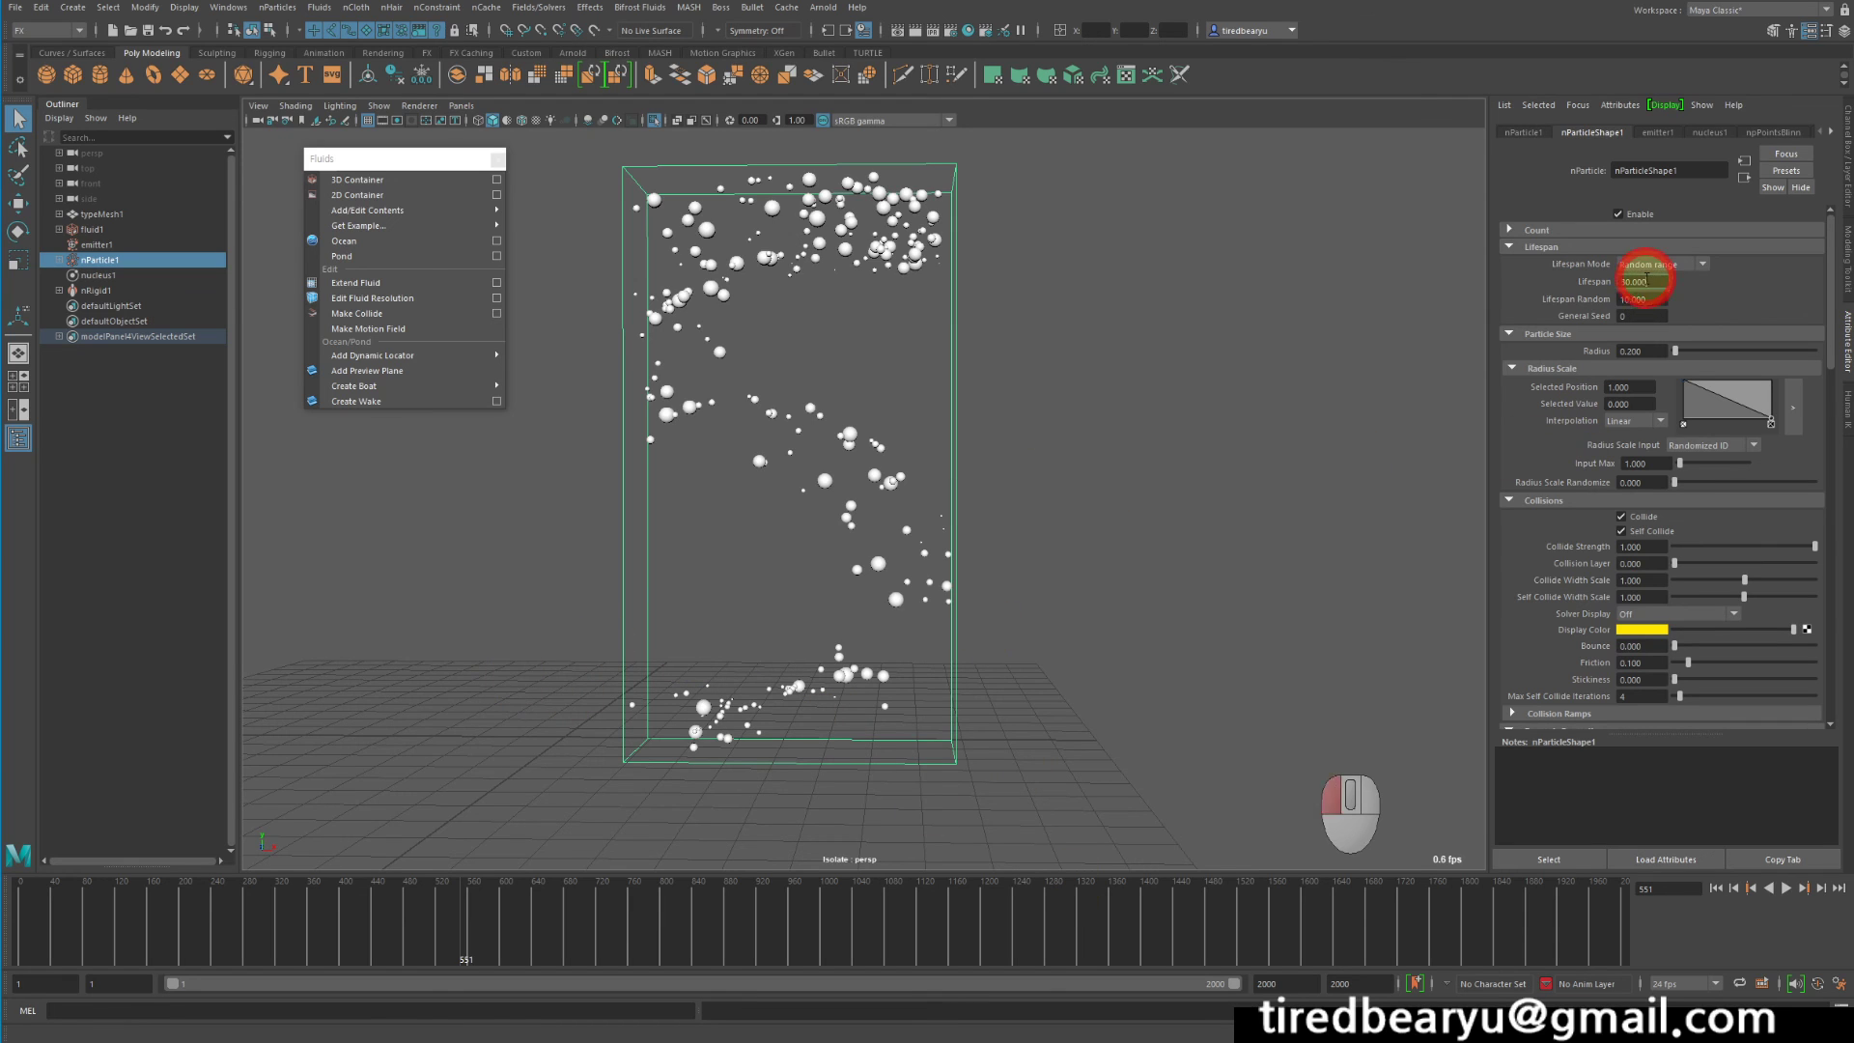
text(10)
key(Return)
double_click(1646, 298)
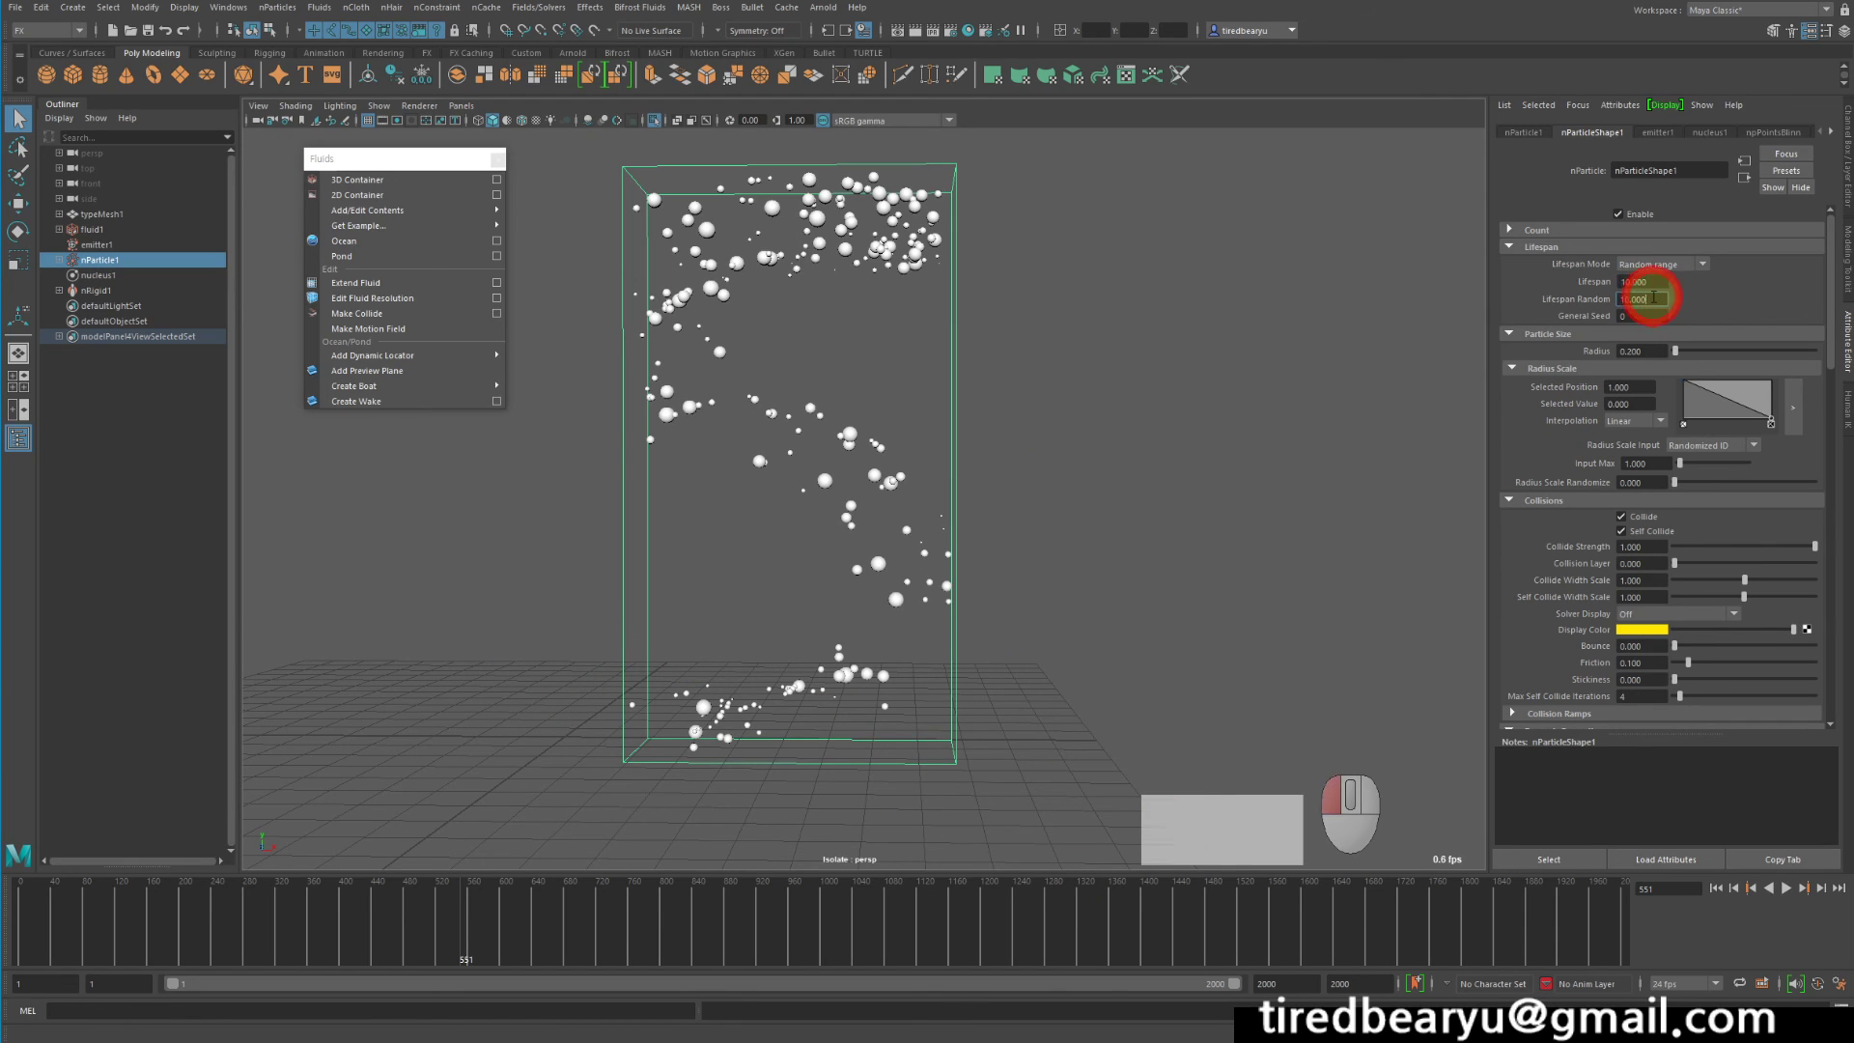
text(5)
key(Return)
Rewind to the first frame and play the simulation with the shorter particle lifespan
click(1715, 887)
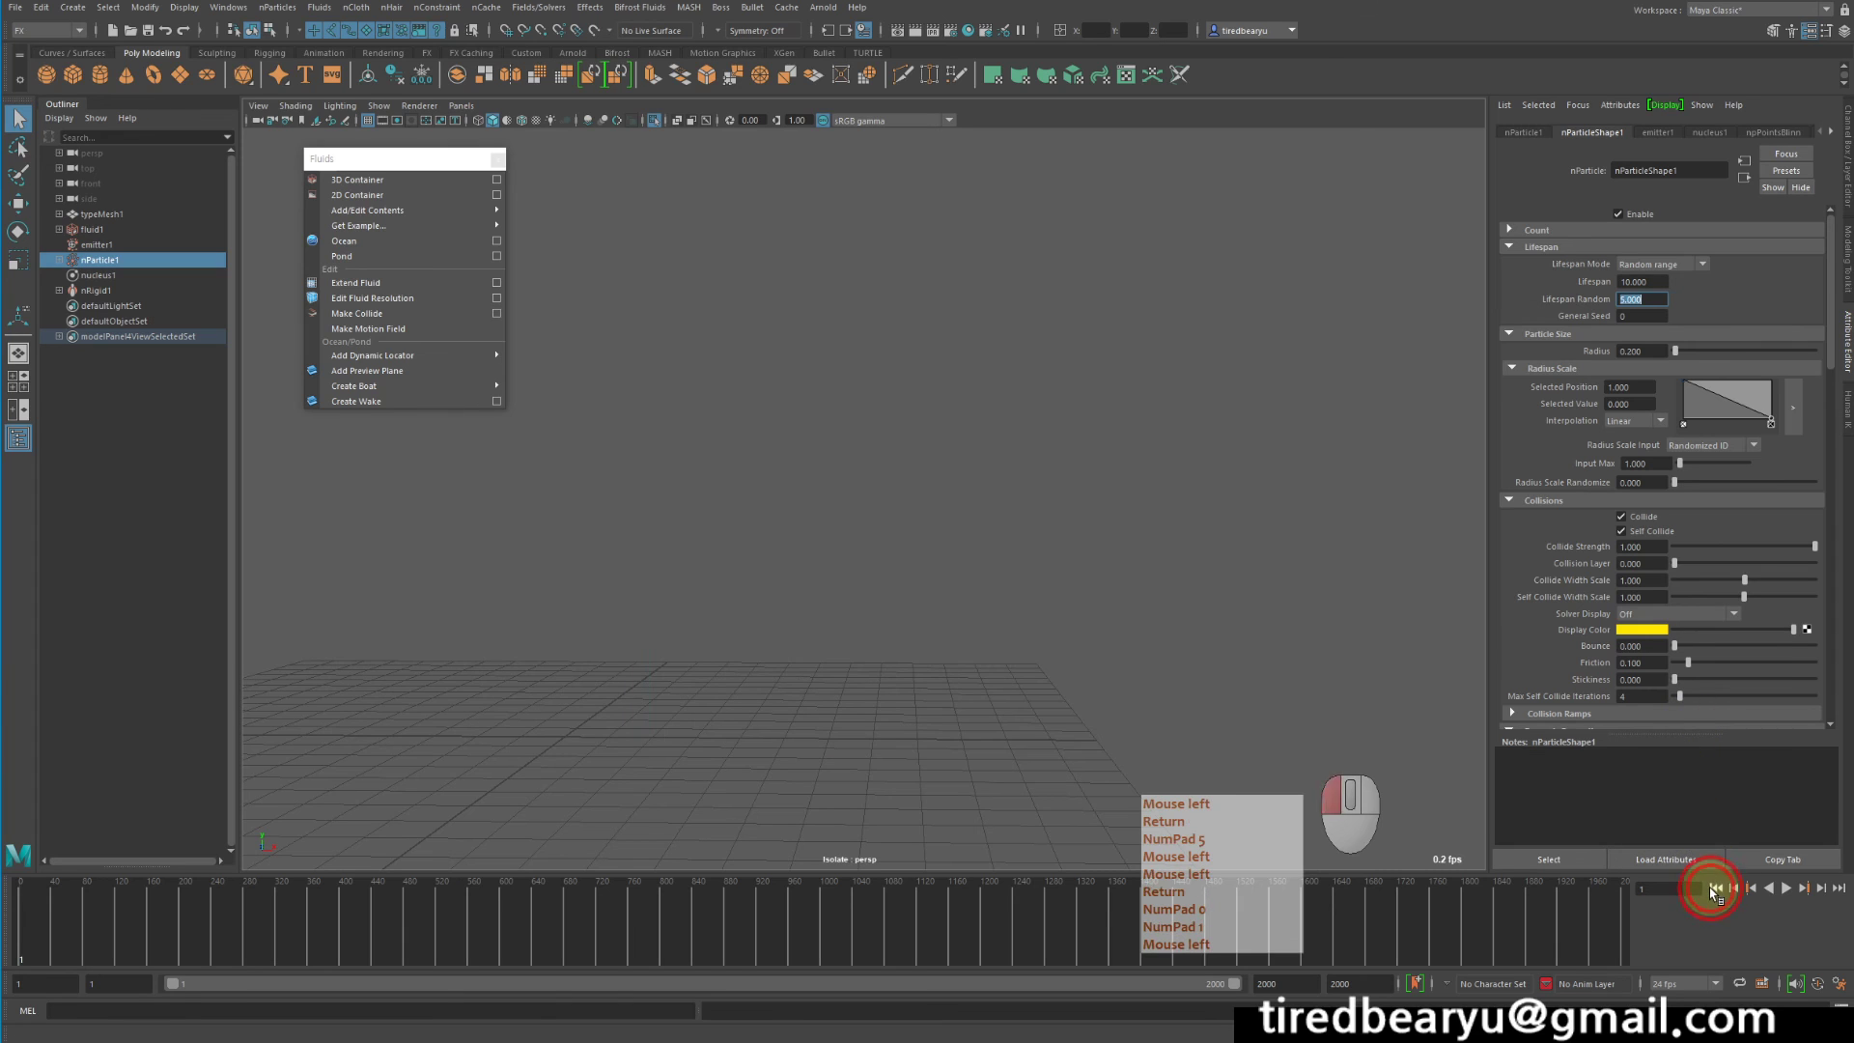
click(1788, 888)
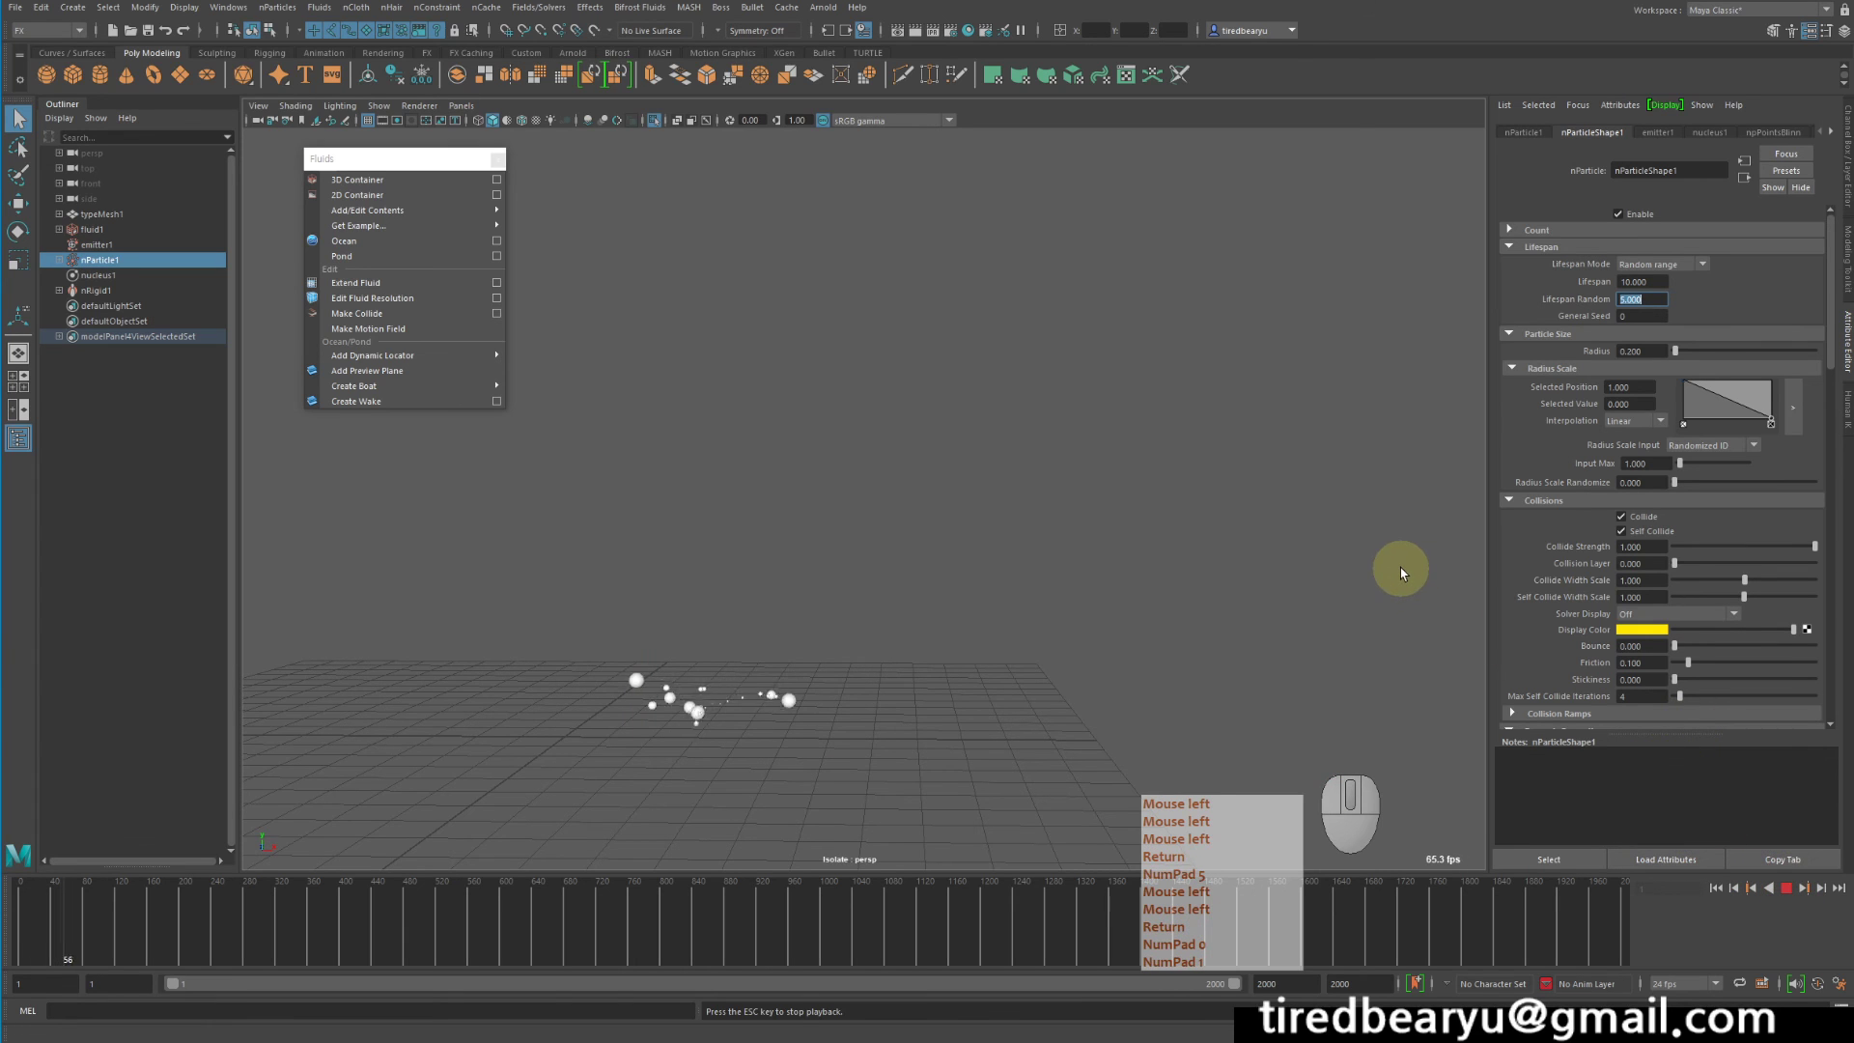